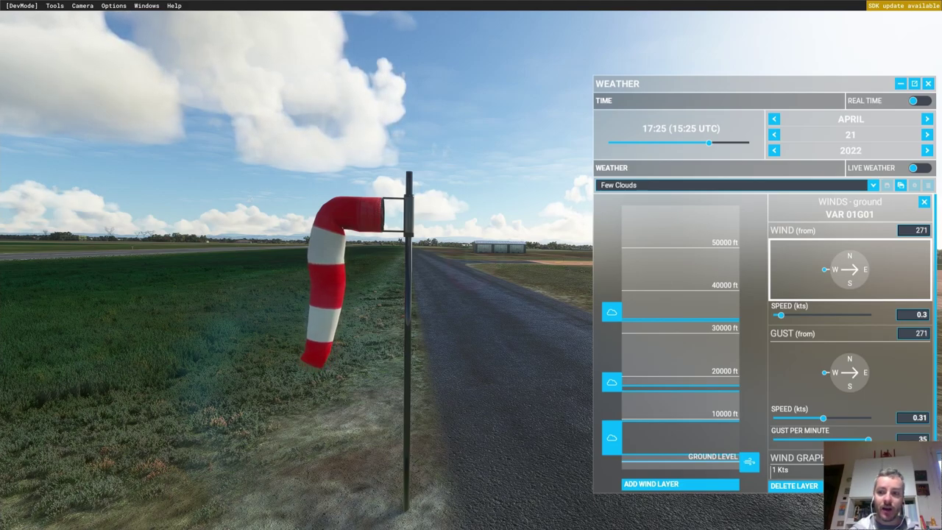
Step: Set the ground wind to 34.8 kts from 320 degrees to test the windsock, and drop the wind speed to near zero
{"action": "left_click_drag", "start_coordinate": [782, 315], "coordinate": [808, 316]}
{"action": "left_click_drag", "start_coordinate": [830, 273], "coordinate": [838, 257]}
{"action": "left_click_drag", "start_coordinate": [809, 315], "coordinate": [842, 315]}
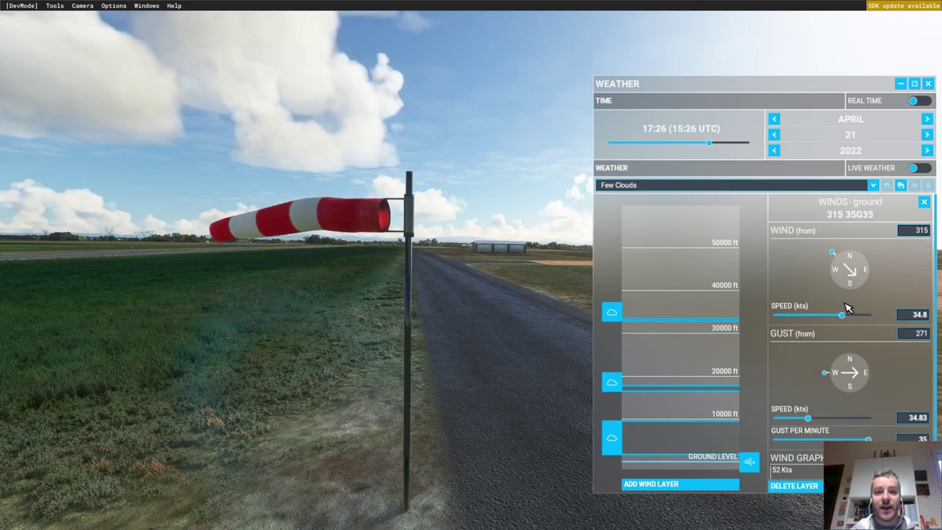
{"action": "left_click_drag", "start_coordinate": [833, 251], "coordinate": [835, 251]}
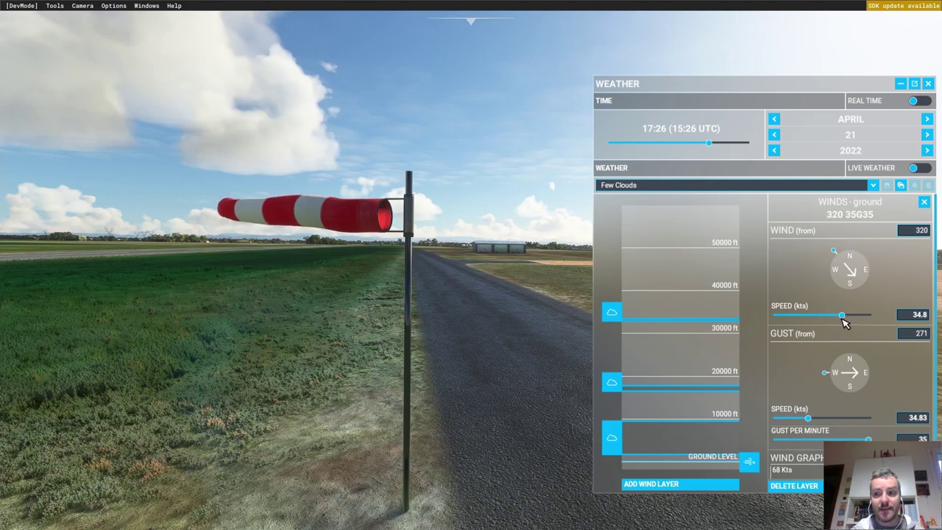
{"action": "left_click_drag", "start_coordinate": [837, 318], "coordinate": [775, 318]}
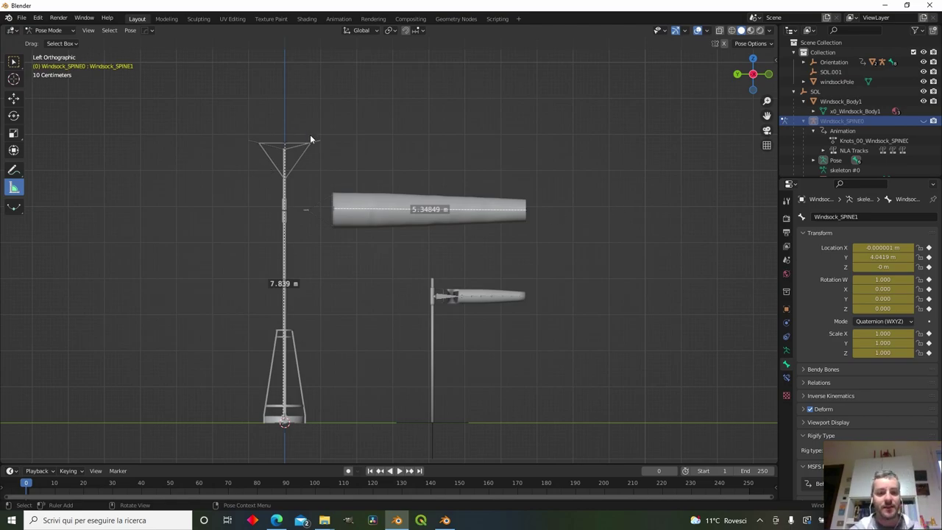
Step: Switch to the browser and examine the windsock pole search results and the ICAO wind direction indicators page for reference dimensions
{"action": "left_click", "coordinate": [276, 520]}
{"action": "scroll", "coordinate": [88, 150], "scroll_direction": "up", "scroll_amount": 1}
{"action": "scroll", "coordinate": [88, 151], "scroll_direction": "up", "scroll_amount": 3}
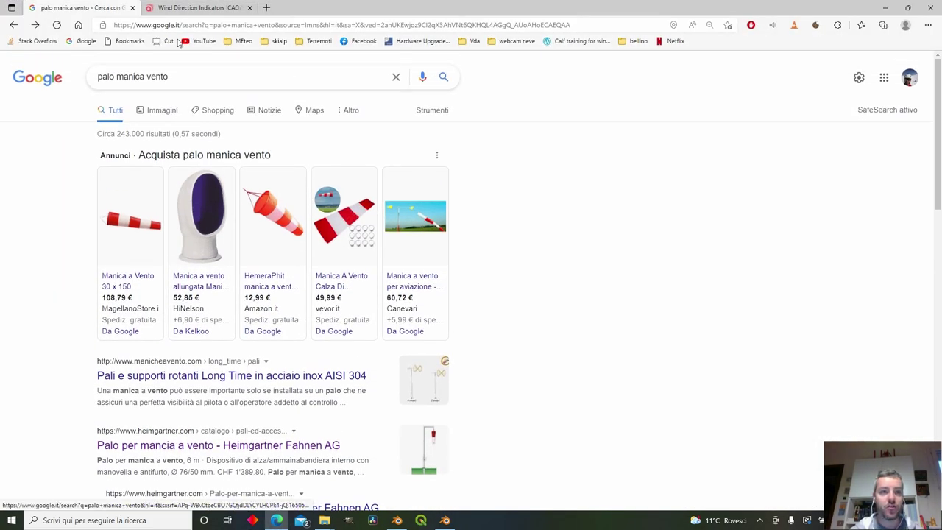
{"action": "left_click", "coordinate": [197, 7]}
{"action": "scroll", "coordinate": [812, 285], "scroll_direction": "down", "scroll_amount": 5}
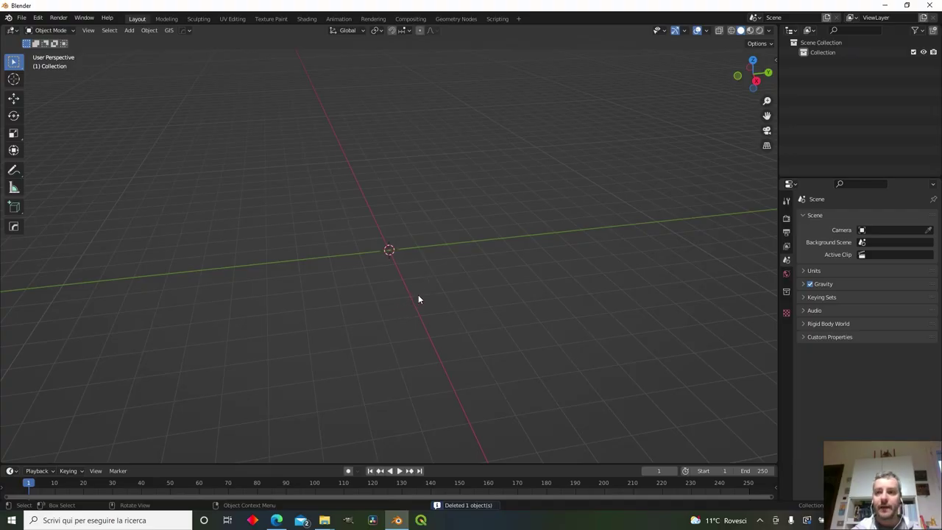
Step: In Blender's empty scene, add a mesh cylinder at the origin for the pole with 20 vertices
{"action": "middle_click_drag", "start_coordinate": [418, 299], "coordinate": [420, 241], "text": "alt"}
{"action": "middle_click_drag", "start_coordinate": [422, 199], "coordinate": [420, 263], "text": "shift"}
{"action": "left_click", "coordinate": [130, 31]}
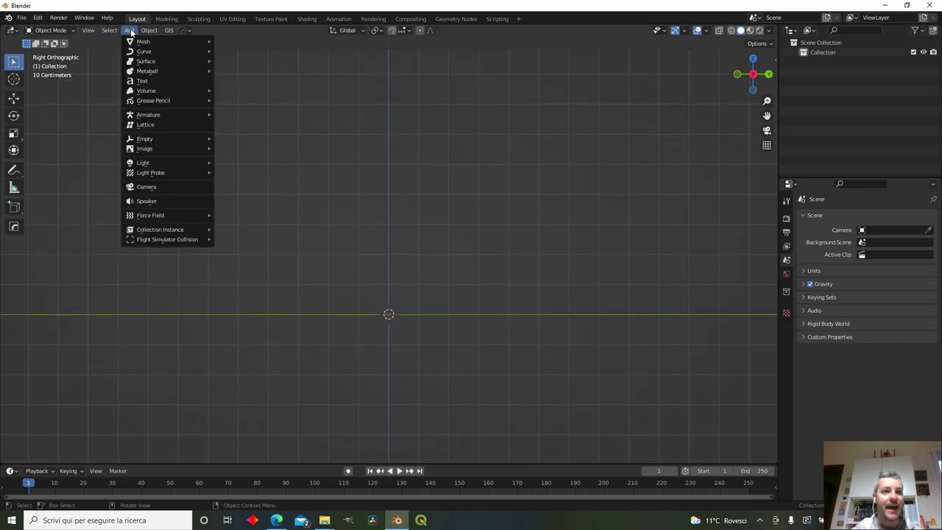
{"action": "mouse_move", "coordinate": [177, 42]}
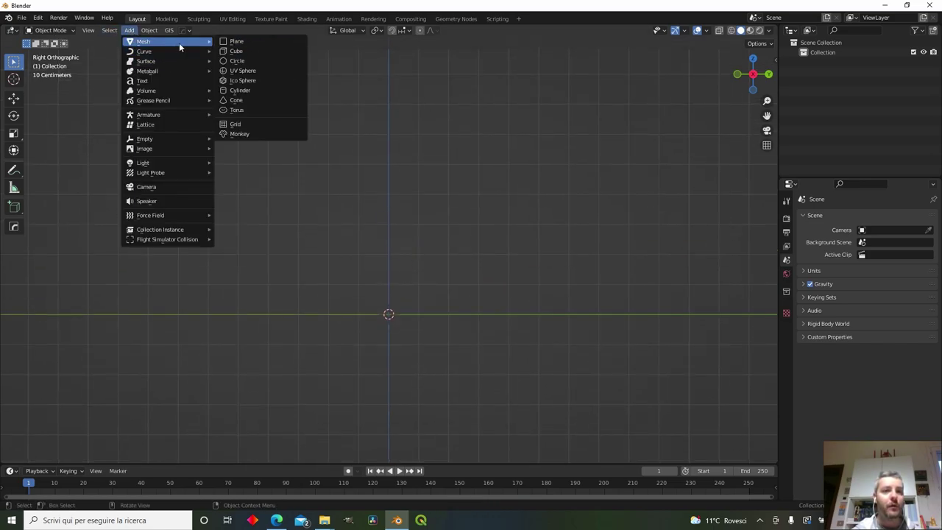
{"action": "left_click", "coordinate": [253, 89]}
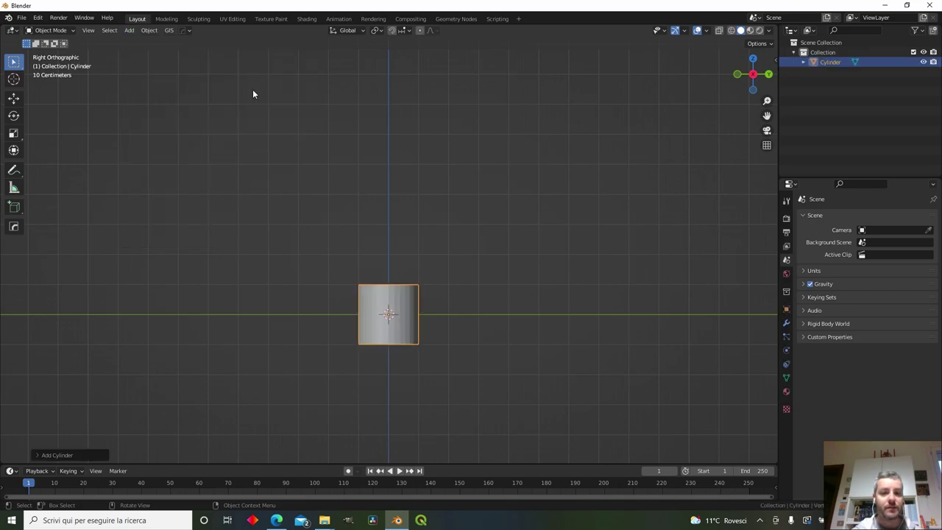
{"action": "left_click", "coordinate": [38, 455]}
{"action": "mouse_move", "coordinate": [126, 337]}
{"action": "left_mouse_down"}
{"action": "mouse_move", "coordinate": [108, 336]}
{"action": "mouse_move", "coordinate": [125, 335]}
{"action": "left_mouse_up"}
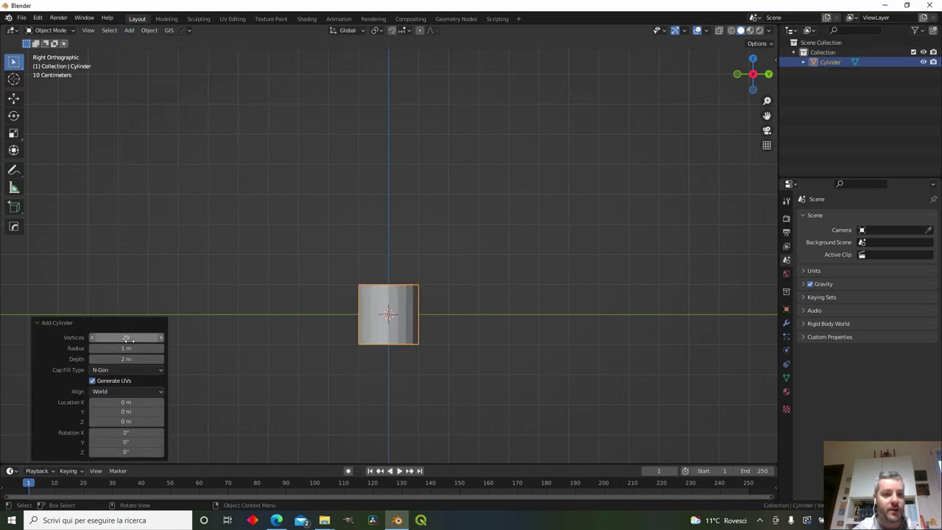
Step: Set the pole cylinder's radius to 0.05 m and its depth to 5 m
{"action": "left_click", "coordinate": [128, 348]}
{"action": "type", "text": "0.0"}
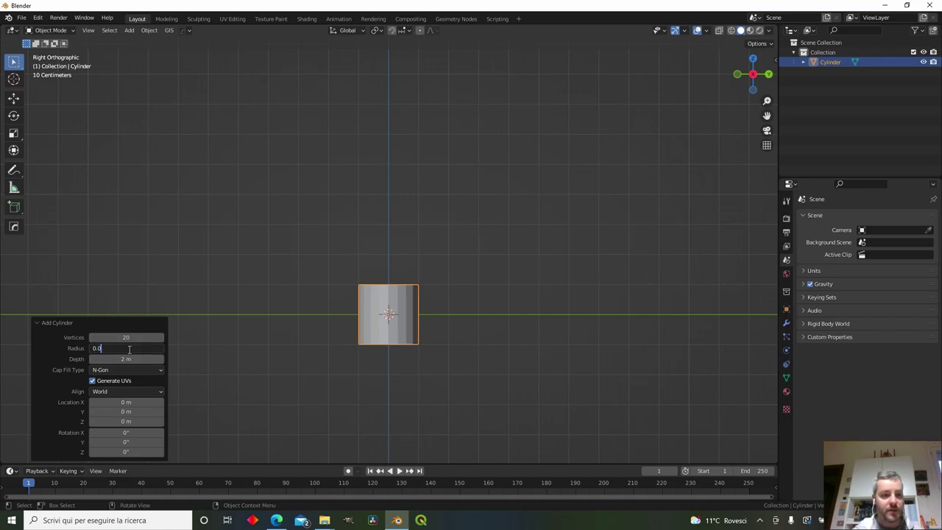
{"action": "type", "text": "5"}
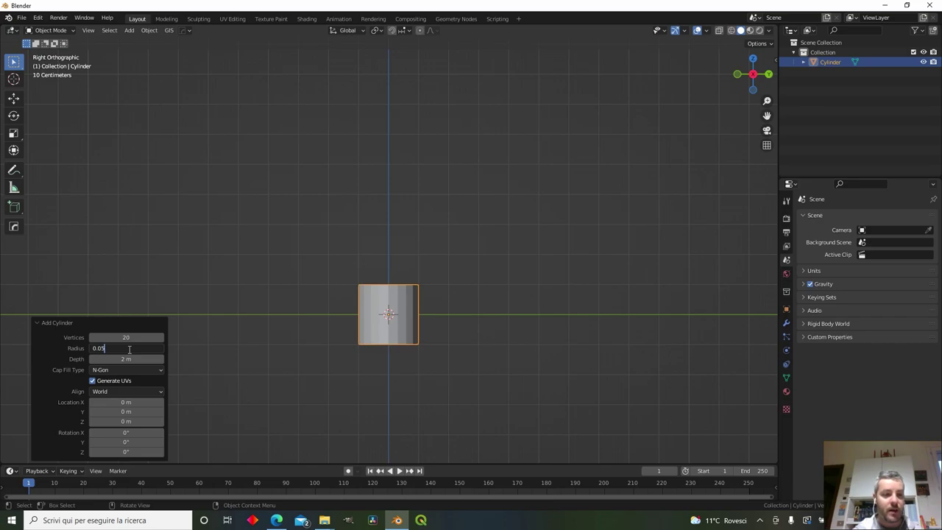
{"action": "key", "text": "Return"}
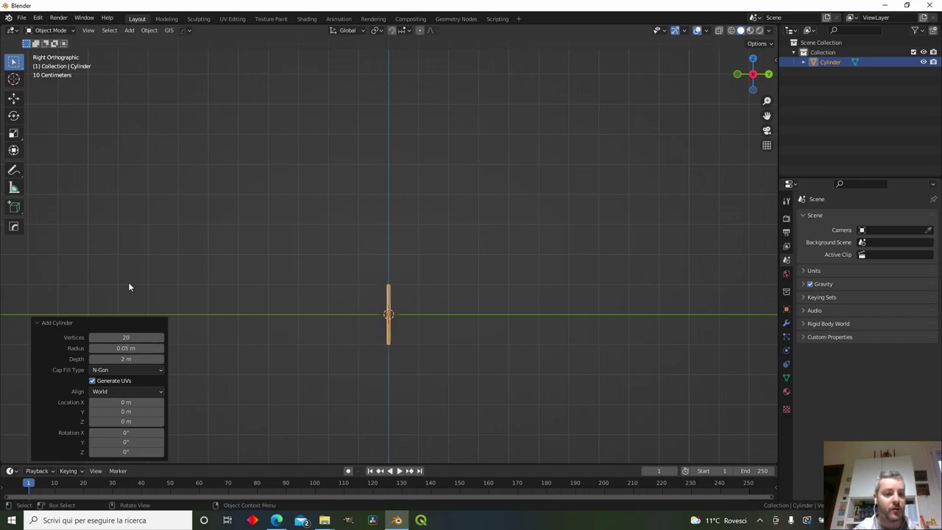
{"action": "left_click", "coordinate": [114, 359]}
{"action": "type", "text": "5"}
{"action": "key", "text": "Return"}
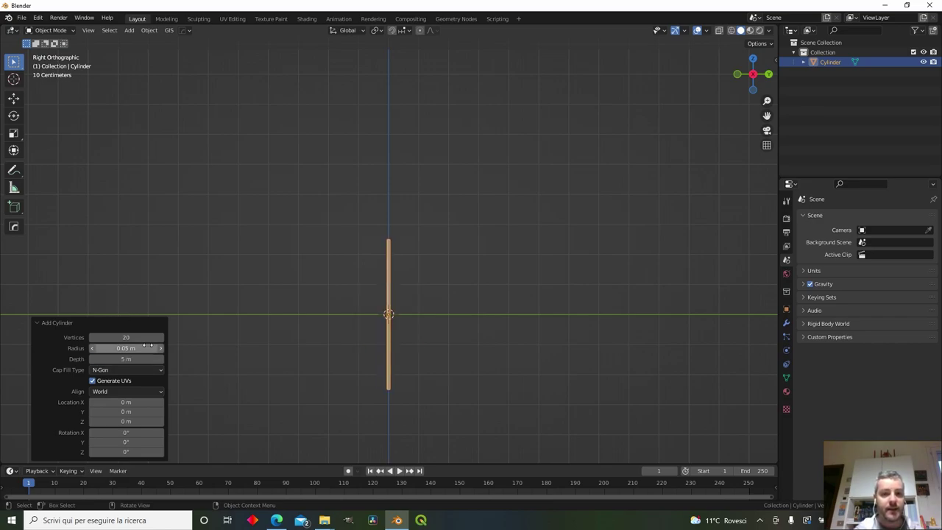
Step: Raise the pole about 2.46 m along Z so its base sits at ground level, and apply all transforms
{"action": "key", "text": "z"}
{"action": "left_click", "coordinate": [456, 248]}
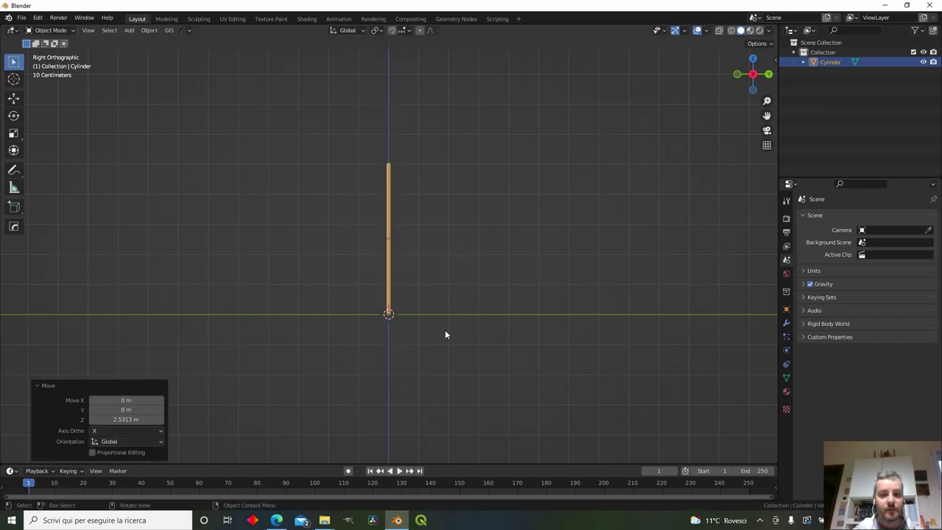
{"action": "scroll", "coordinate": [446, 329], "scroll_direction": "up", "scroll_amount": 4}
{"action": "key", "text": "g"}
{"action": "key", "text": "z"}
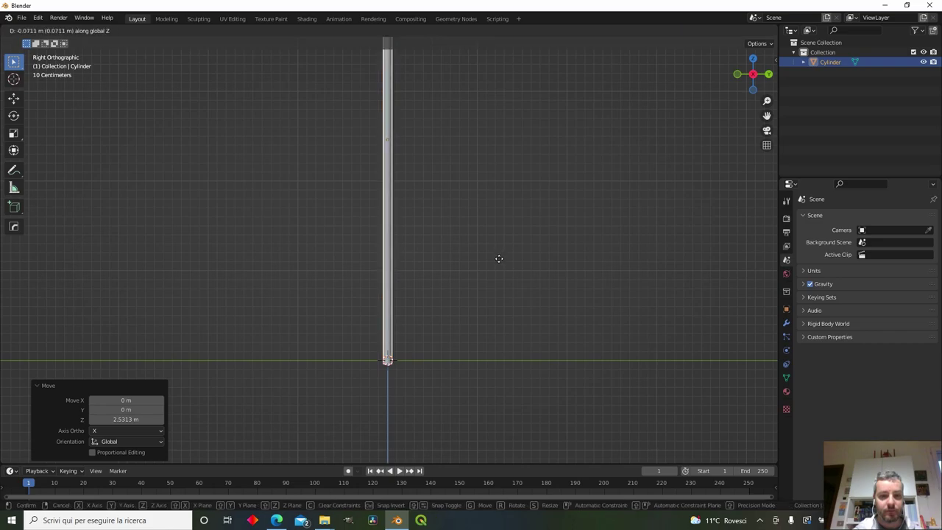
{"action": "left_click", "coordinate": [499, 259]}
{"action": "scroll", "coordinate": [495, 245], "scroll_direction": "down", "scroll_amount": 3}
{"action": "key", "text": "ctrl+a"}
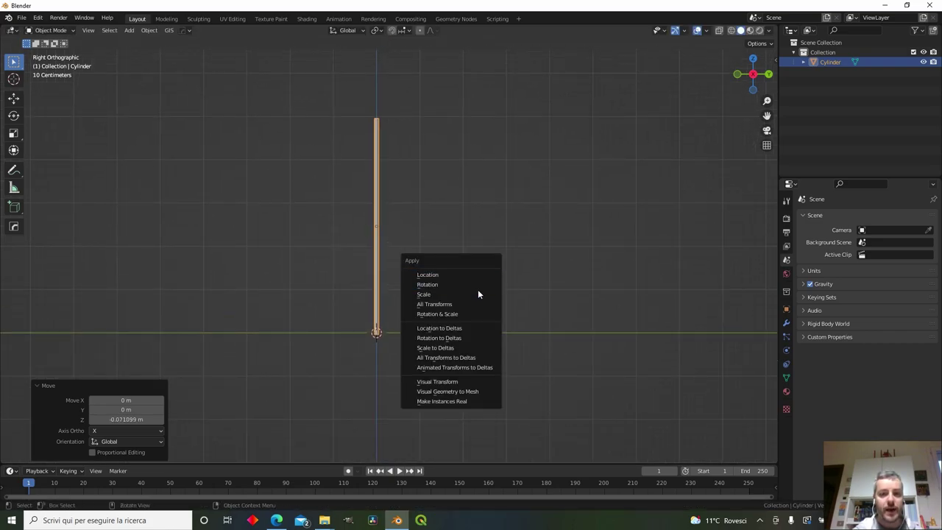
{"action": "left_click", "coordinate": [478, 303]}
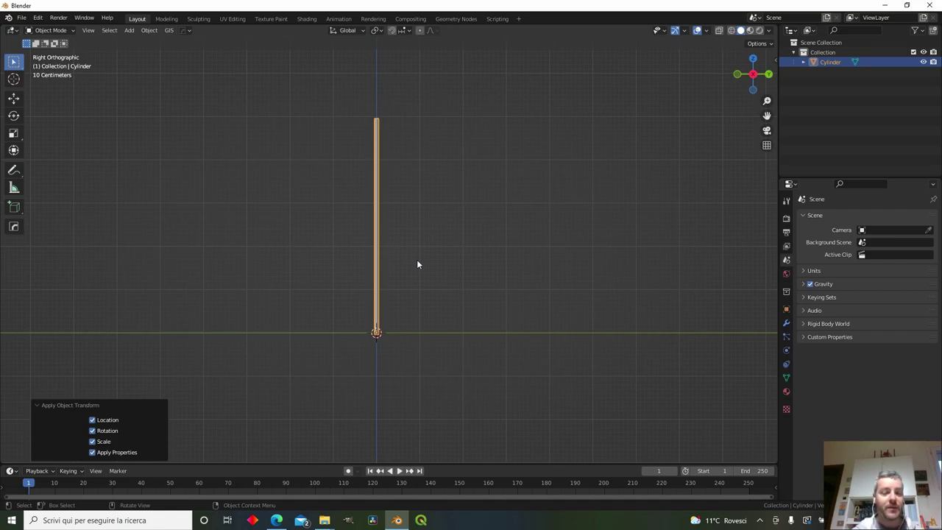
Step: Add a second mesh cylinder for the windsock with 24 vertices
{"action": "left_click", "coordinate": [129, 30]}
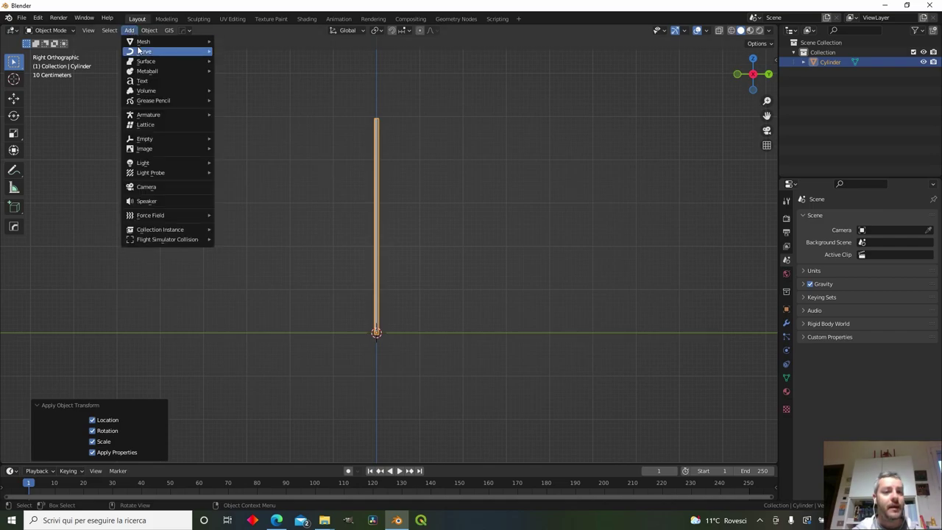
{"action": "mouse_move", "coordinate": [144, 43]}
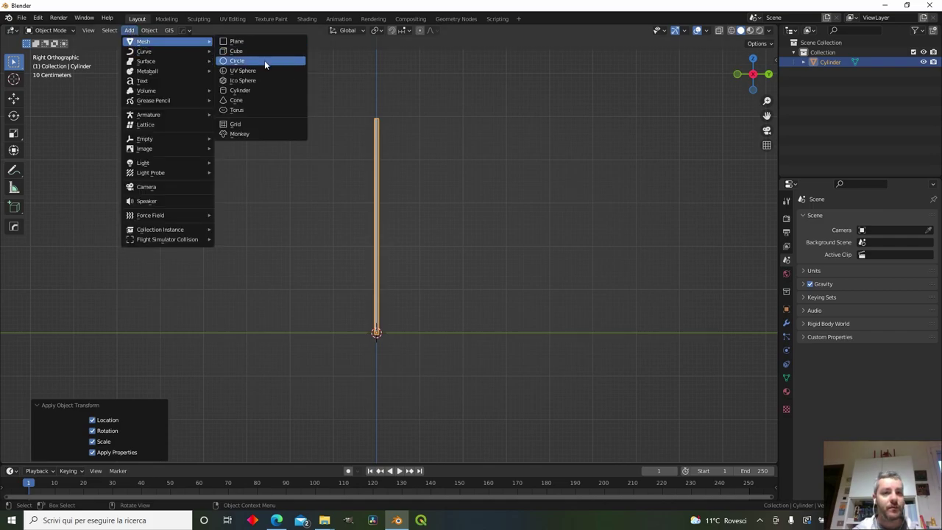
{"action": "left_click", "coordinate": [261, 89]}
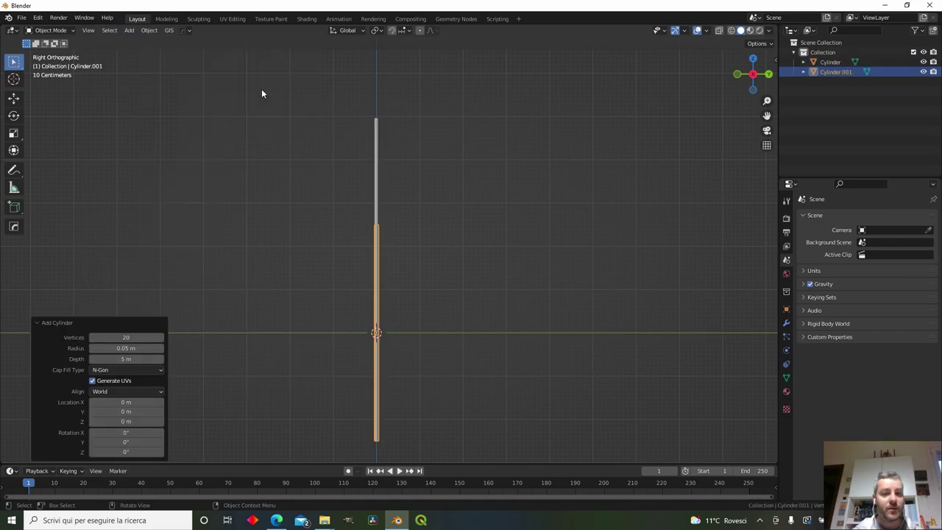
{"action": "left_click", "coordinate": [135, 337]}
{"action": "key", "text": "Tab"}
{"action": "key", "text": "Return"}
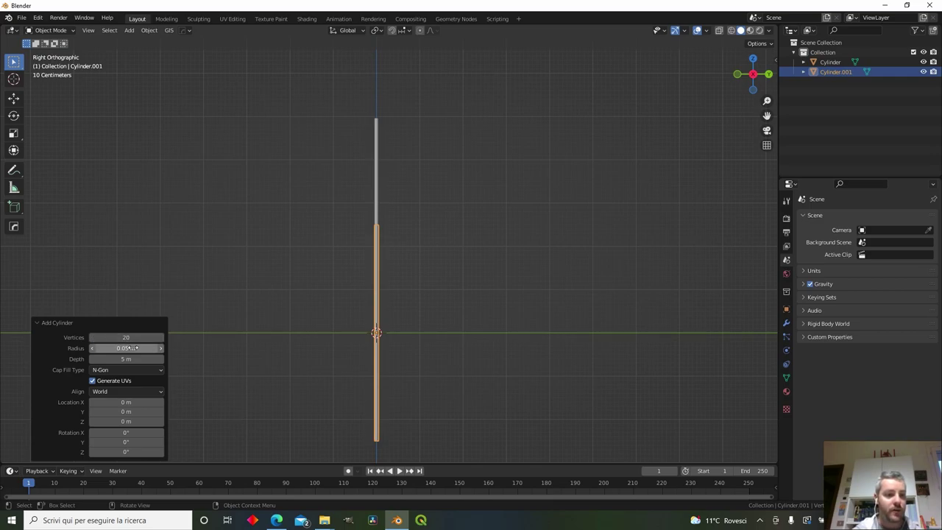
{"action": "left_click", "coordinate": [134, 338]}
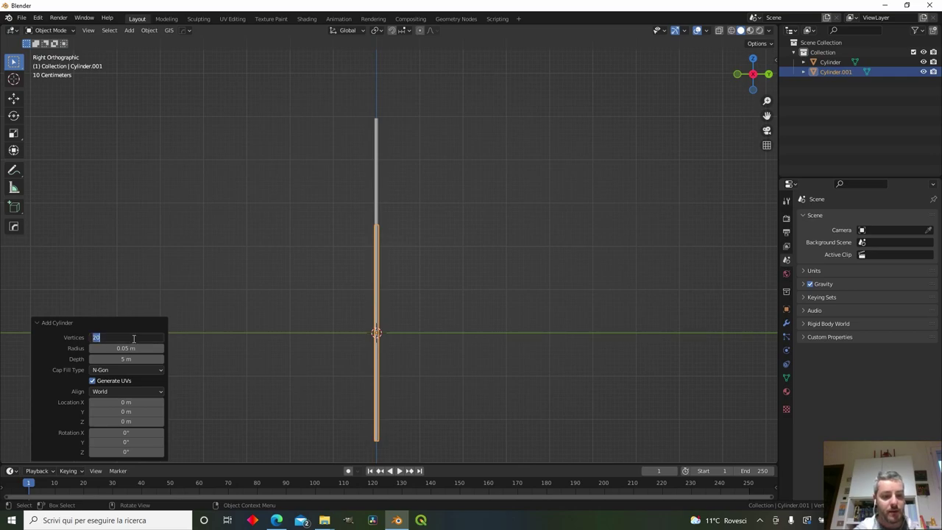
{"action": "type", "text": "24"}
{"action": "key", "text": "Return"}
Step: Set the windsock cylinder's radius to 0.25 m and its depth to 2.5 m
{"action": "left_click", "coordinate": [124, 347]}
{"action": "type", "text": "0.25"}
{"action": "key", "text": "Return"}
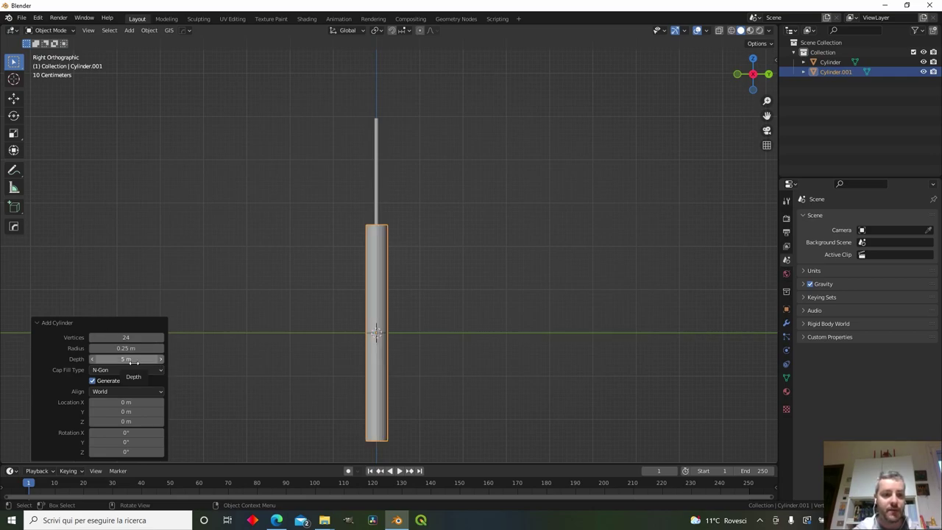
{"action": "left_click", "coordinate": [130, 359]}
{"action": "type", "text": "2.5"}
{"action": "key", "text": "Return"}
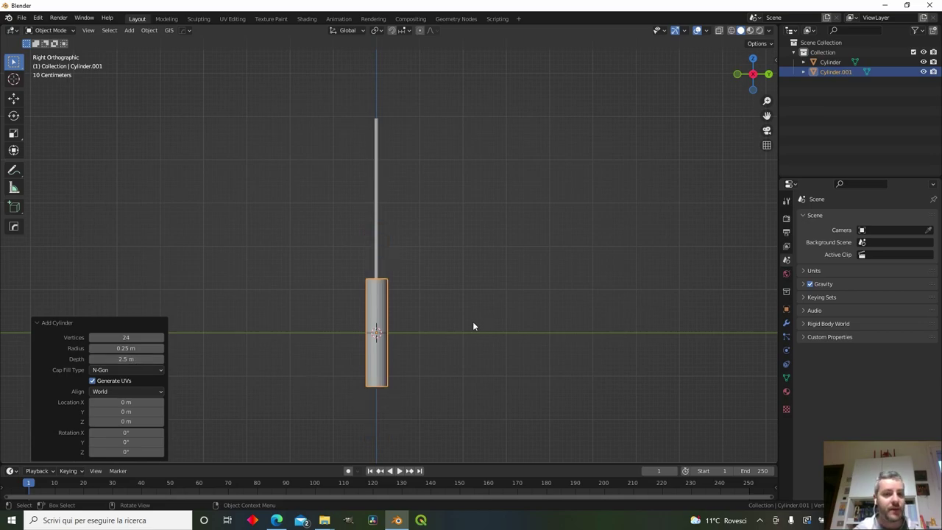
Step: Raise the windsock cylinder about 3.38 m along Z and rotate it 90 degrees around X so it lies horizontally
{"action": "key", "text": "g"}
{"action": "key", "text": "z"}
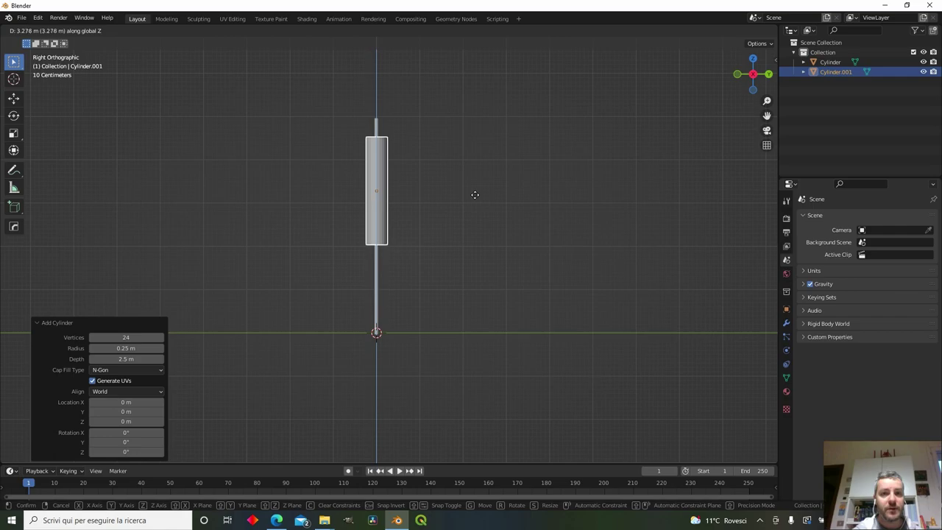
{"action": "left_click", "coordinate": [479, 193]}
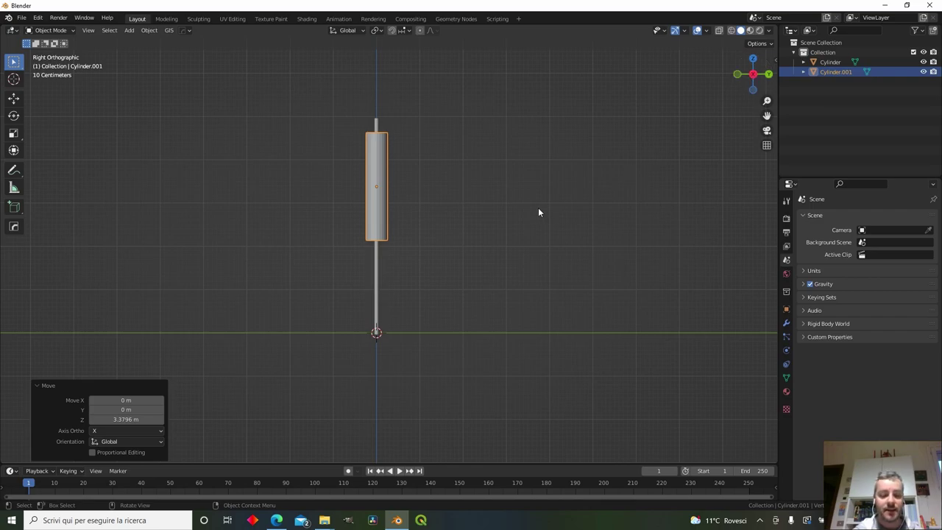
{"action": "key", "text": "r"}
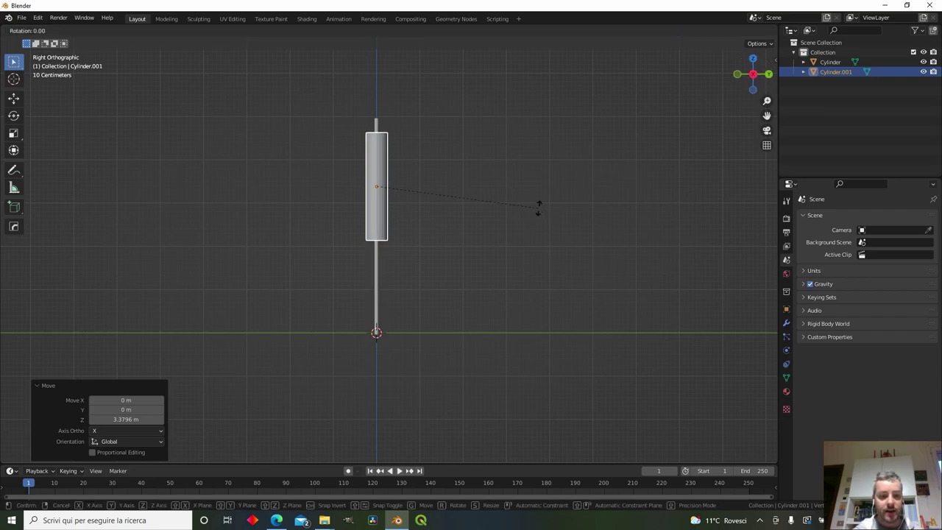
{"action": "type", "text": "x"}
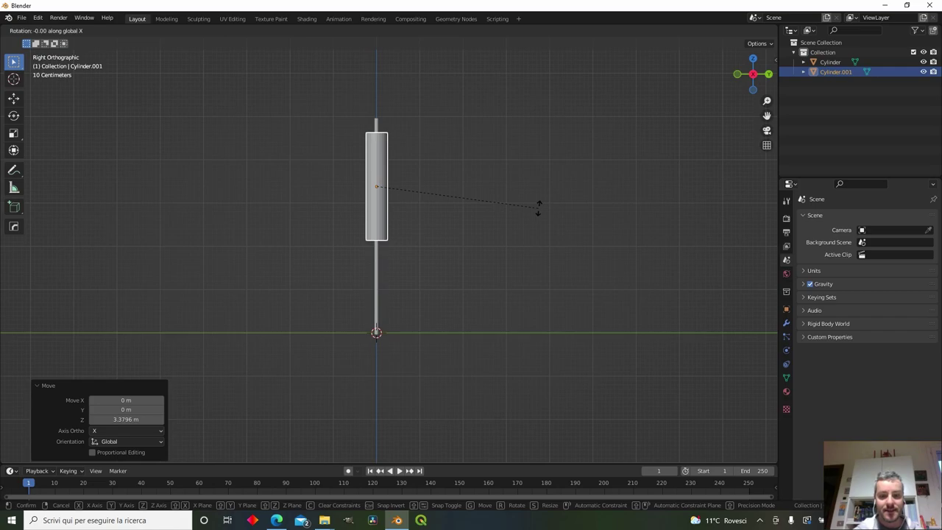
{"action": "type", "text": "90"}
{"action": "key", "text": "Return"}
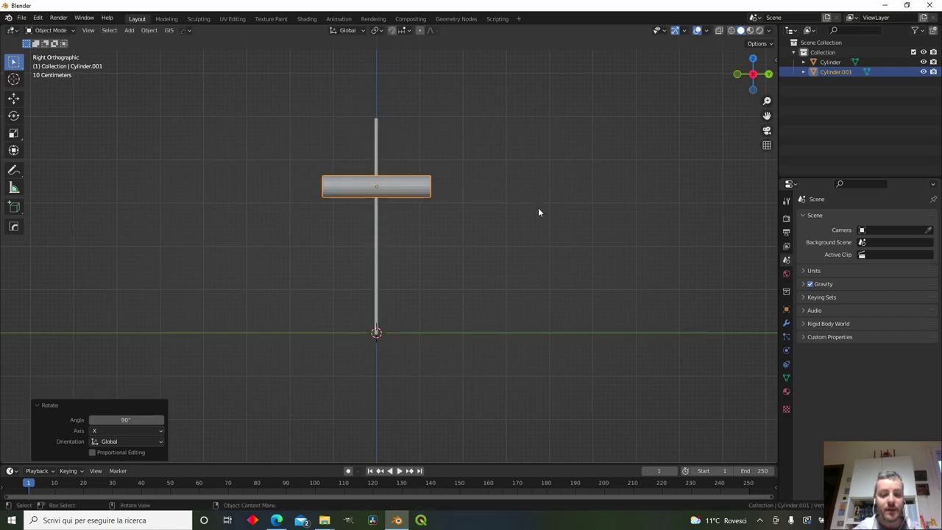
Step: Move the windsock cylinder about 1.36 m along Y beside the pole and about 1.03 m up along Z towards the pole's top
{"action": "key", "text": "g"}
{"action": "key", "text": "y"}
{"action": "left_click", "coordinate": [477, 216]}
{"action": "key", "text": "g"}
{"action": "key", "text": "z"}
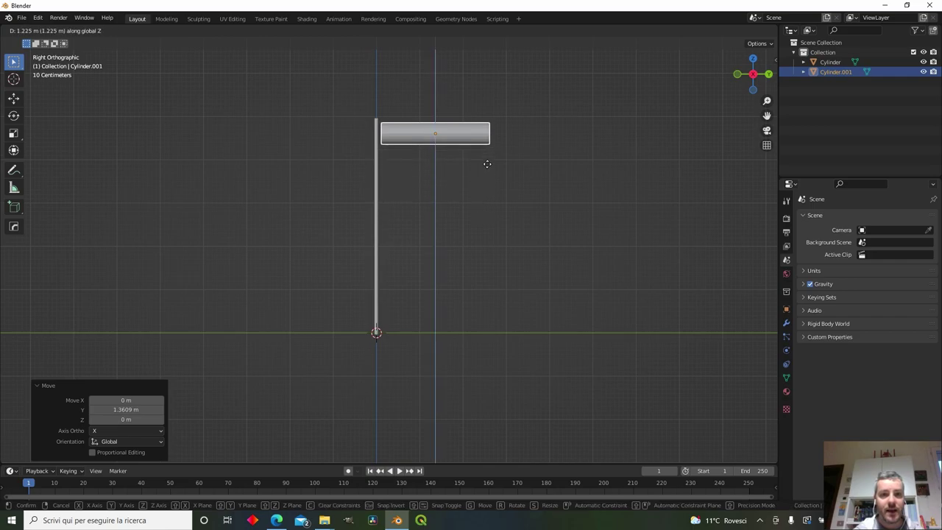
{"action": "left_click", "coordinate": [486, 176]}
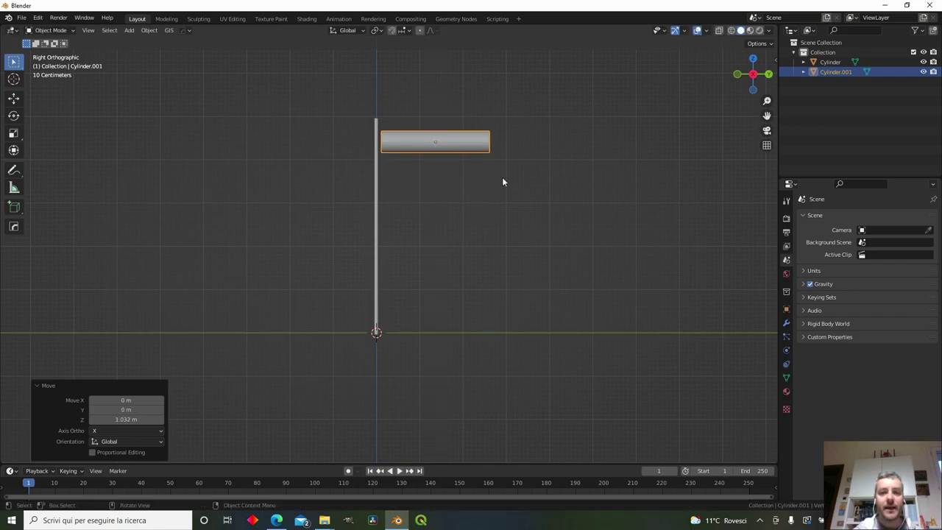
Step: Shift the windsock cylinder about 0.15 m farther from the pole along Y and apply all its transforms
{"action": "scroll", "coordinate": [499, 174], "scroll_direction": "up", "scroll_amount": 1}
{"action": "middle_click_drag", "start_coordinate": [498, 174], "coordinate": [427, 234], "text": "shift"}
{"action": "scroll", "coordinate": [460, 211], "scroll_direction": "up", "scroll_amount": 2}
{"action": "key", "text": "g"}
{"action": "key", "text": "y"}
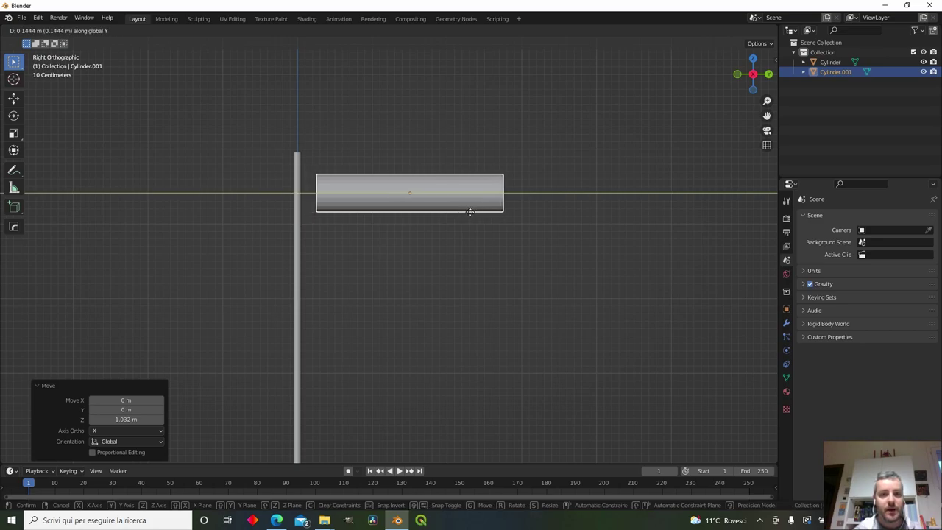
{"action": "left_click", "coordinate": [470, 212]}
{"action": "key", "text": "g"}
{"action": "key", "text": "y"}
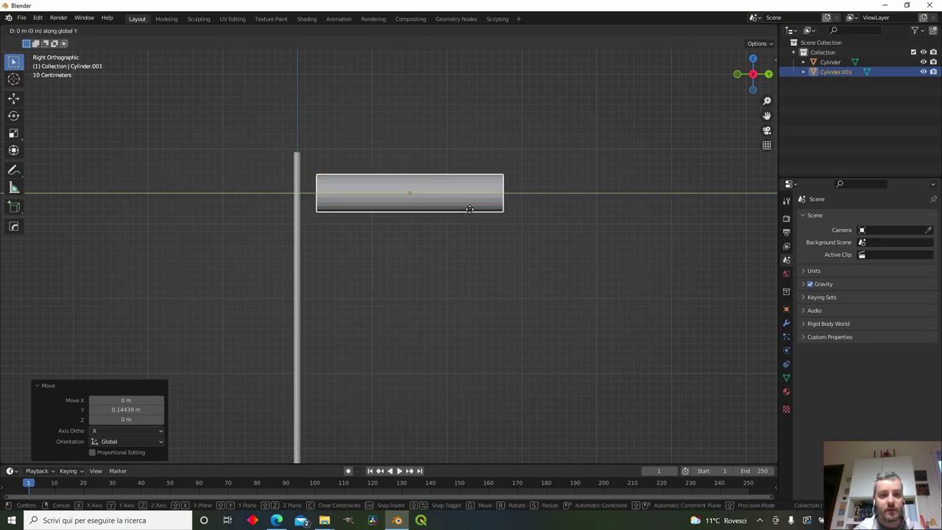
{"action": "left_click", "coordinate": [472, 213]}
{"action": "scroll", "coordinate": [471, 211], "scroll_direction": "down", "scroll_amount": 2}
{"action": "middle_click_drag", "start_coordinate": [487, 266], "coordinate": [508, 240], "text": "shift"}
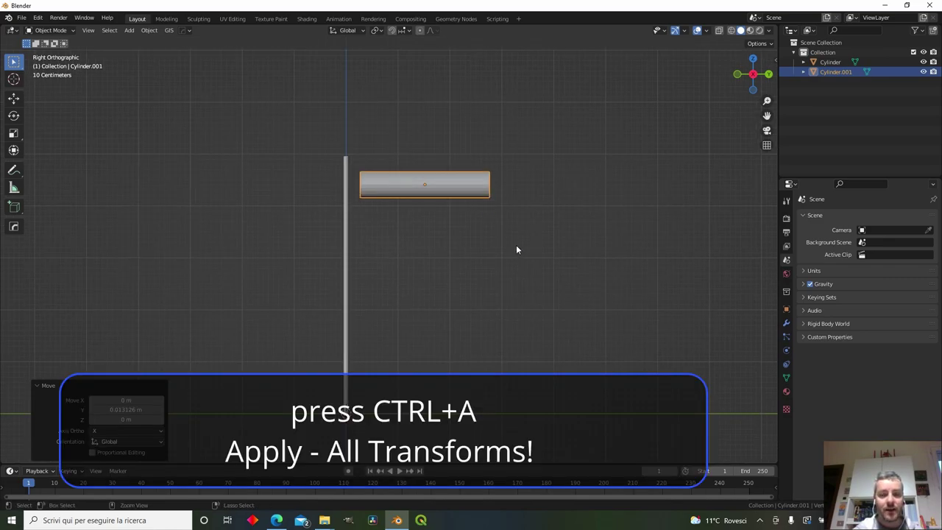
{"action": "key", "text": "ctrl+a"}
{"action": "left_click", "coordinate": [516, 244]}
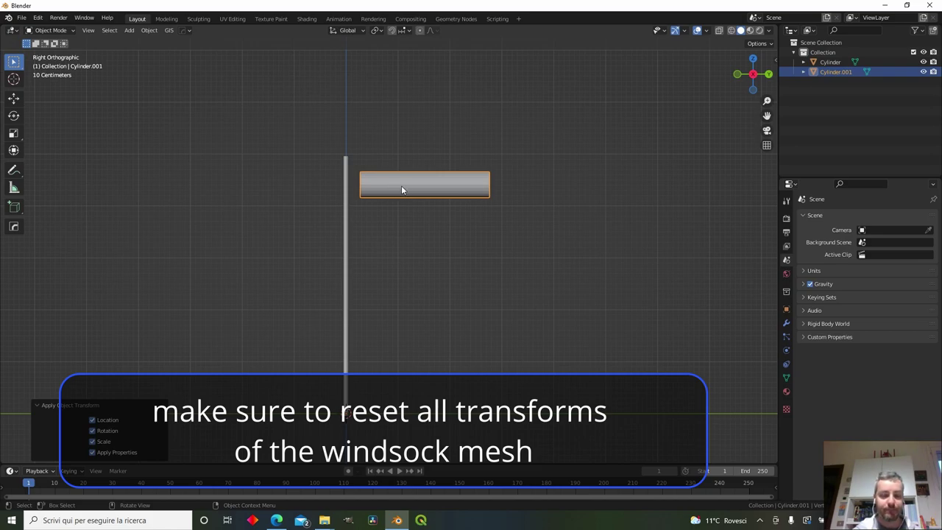
Step: Enter Edit Mode on the windsock cylinder and add six evenly spaced loop cuts along its length
{"action": "key", "text": "Tab"}
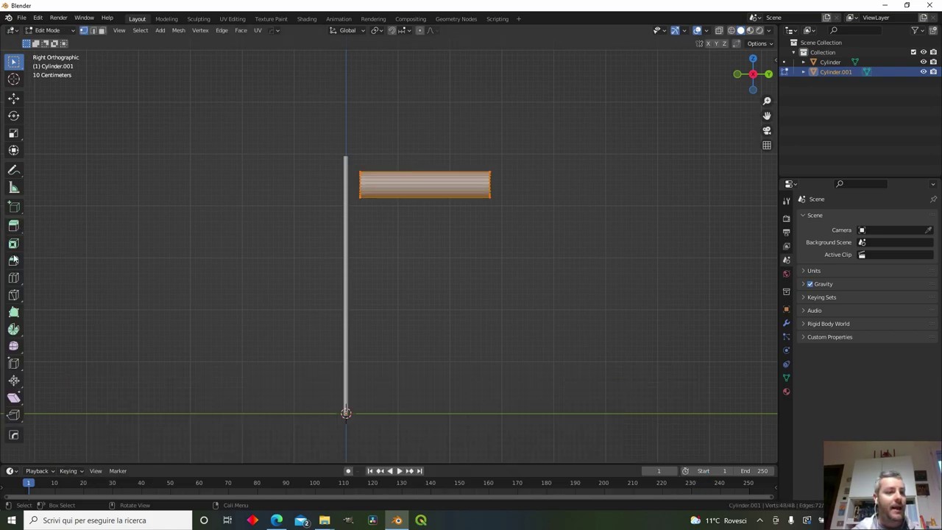
{"action": "left_click", "coordinate": [13, 279]}
{"action": "left_click", "coordinate": [425, 185]}
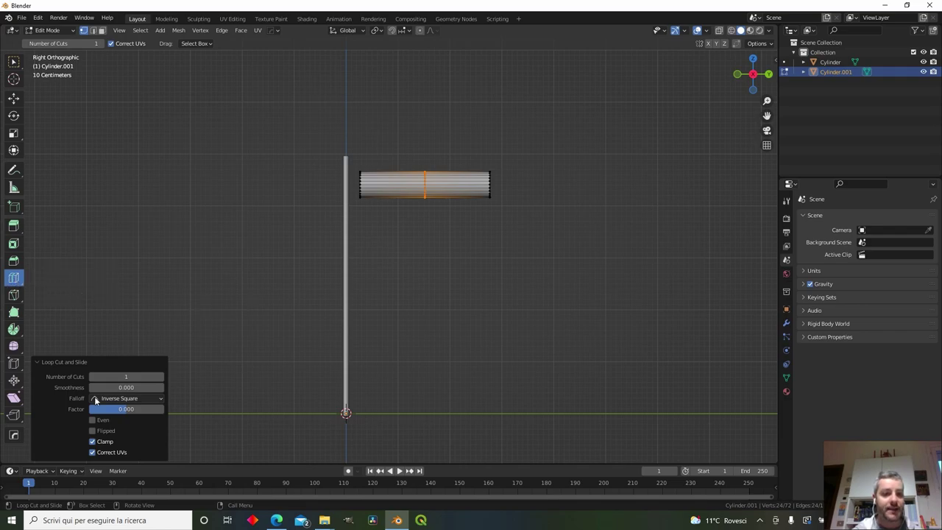
{"action": "left_click", "coordinate": [160, 377]}
{"action": "left_click", "coordinate": [160, 377]}
{"action": "left_click", "coordinate": [161, 376]}
{"action": "left_click", "coordinate": [160, 376]}
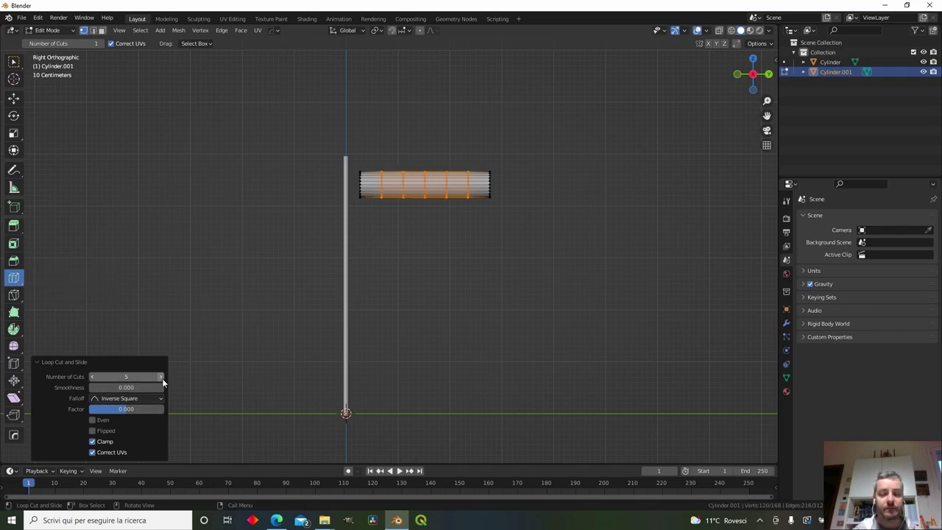
{"action": "left_click", "coordinate": [161, 376]}
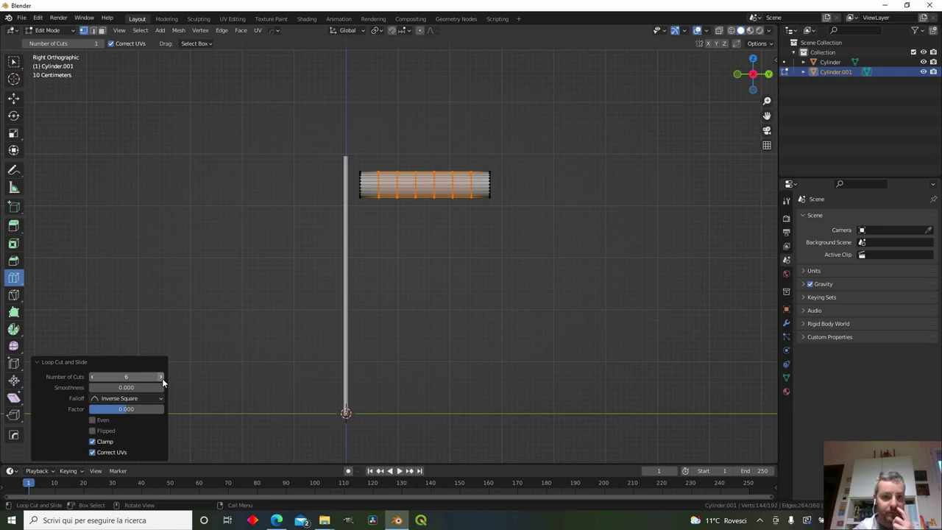
Step: Add a centred loop cut to each windsock section except the one nearest the pole
{"action": "scroll", "coordinate": [408, 273], "scroll_direction": "up", "scroll_amount": 5}
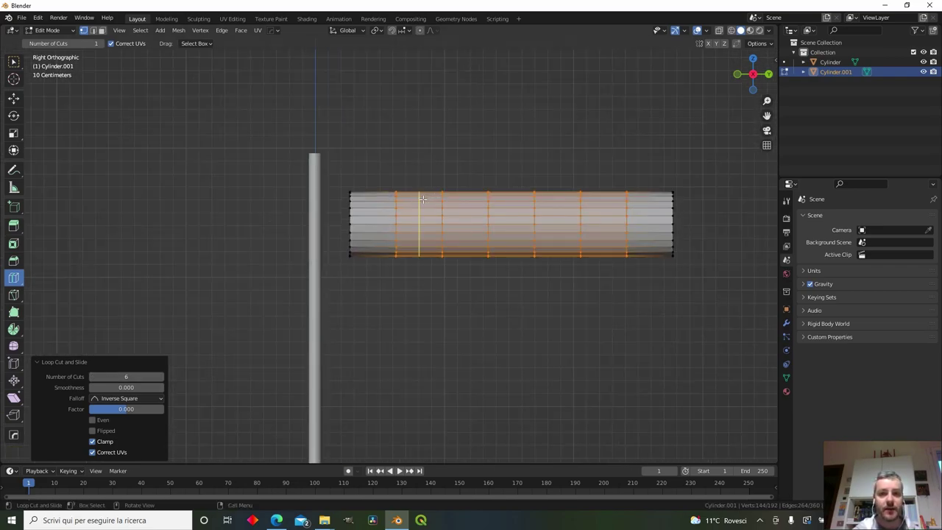
{"action": "left_click", "coordinate": [418, 200]}
{"action": "left_click", "coordinate": [453, 198]}
{"action": "left_click", "coordinate": [512, 196]}
{"action": "left_click", "coordinate": [557, 194]}
{"action": "left_click", "coordinate": [603, 192]}
{"action": "left_click", "coordinate": [650, 186]}
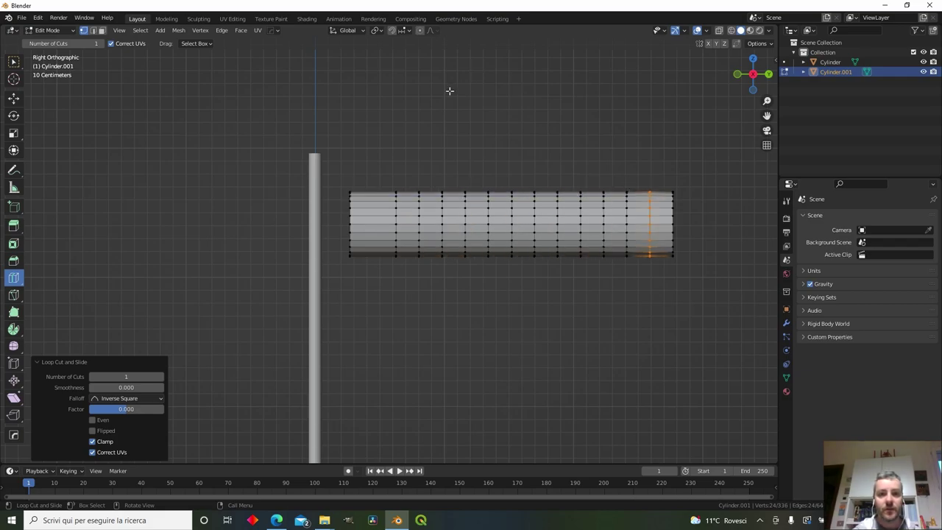
Step: Add five closely spaced loop cuts about a quarter of the way along the windsock from its pole end
{"action": "left_click", "coordinate": [436, 193]}
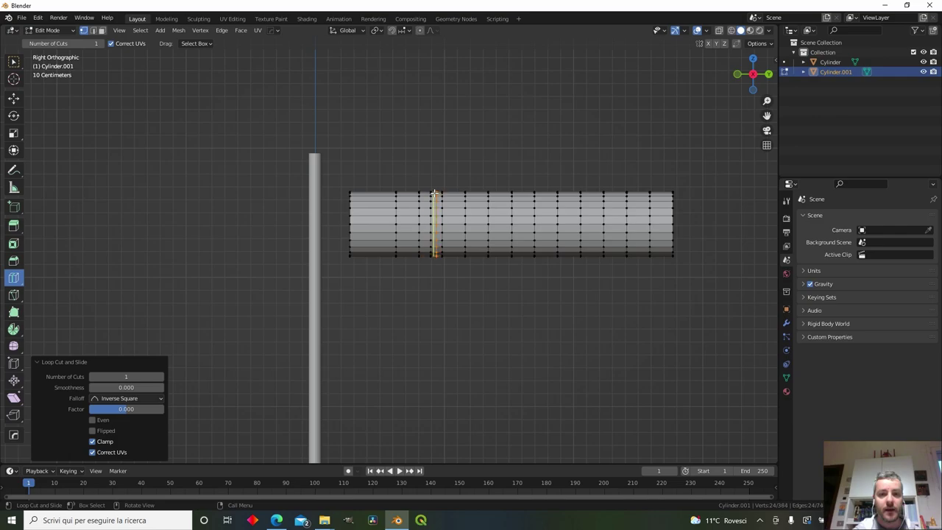
{"action": "left_click", "coordinate": [430, 192]}
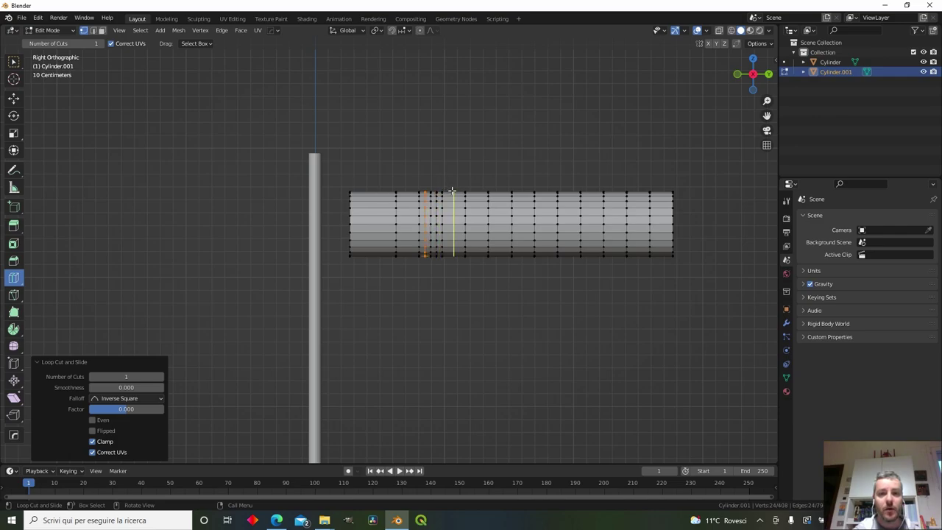
{"action": "left_click", "coordinate": [447, 189]}
{"action": "left_click", "coordinate": [451, 191]}
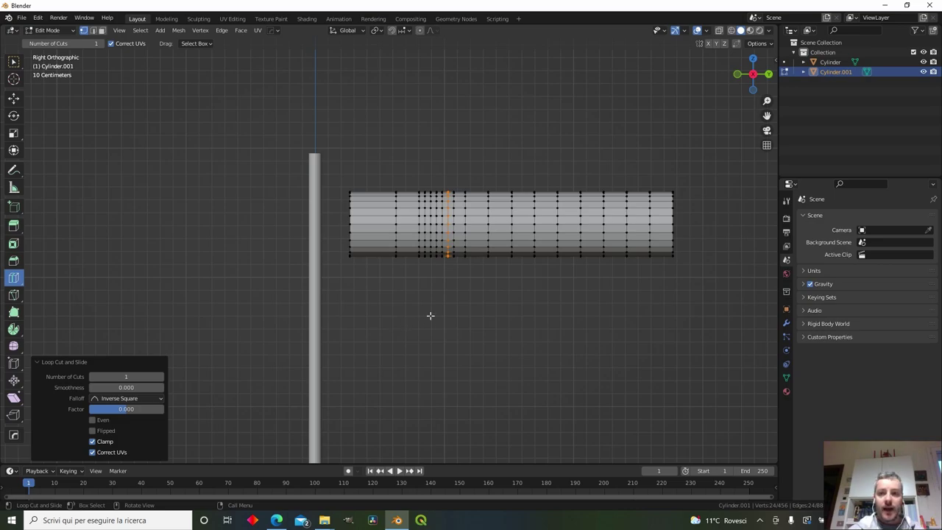
Step: Enable proportional editing and X-ray display, and select the vertex ring at the windsock's free end
{"action": "left_click", "coordinate": [14, 62]}
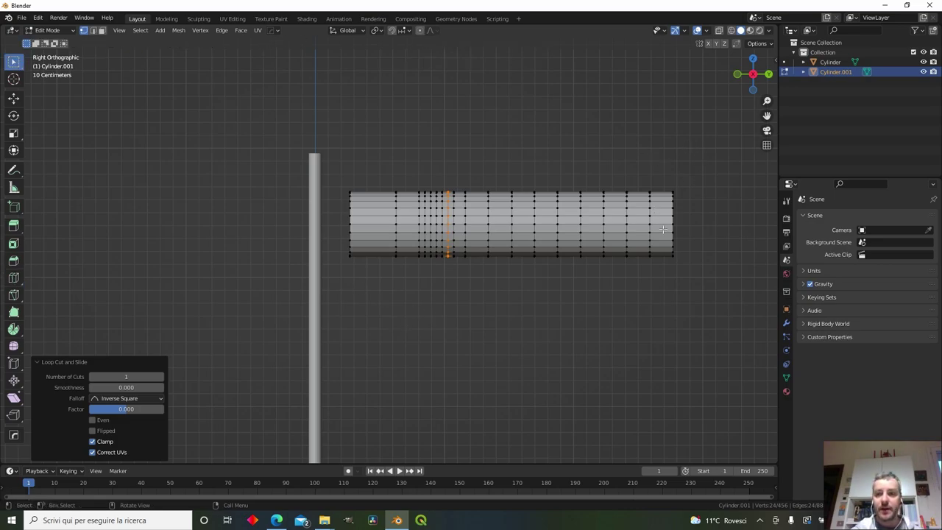
{"action": "left_click", "coordinate": [420, 30]}
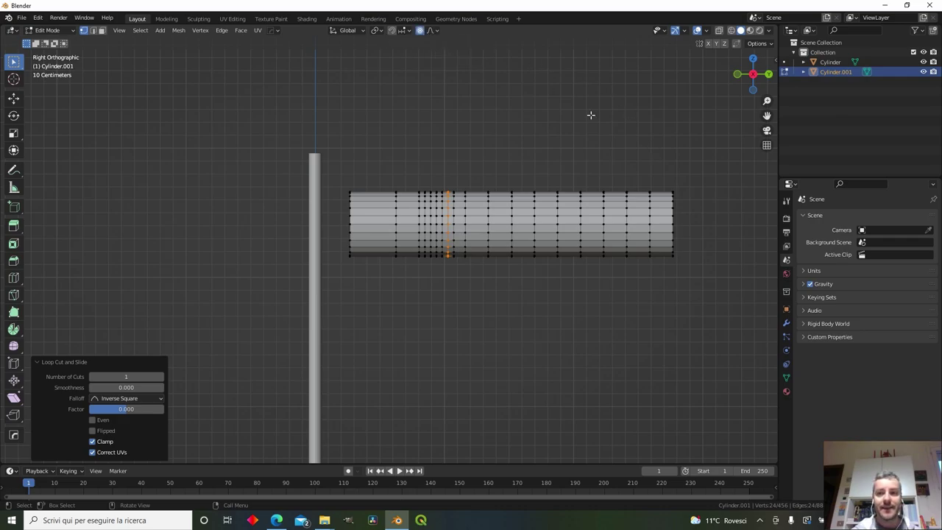
{"action": "left_click", "coordinate": [719, 31]}
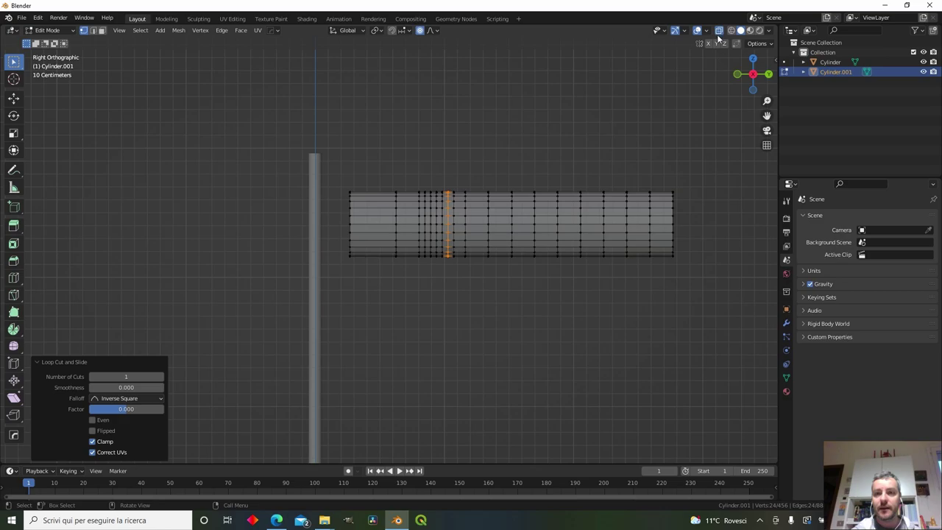
{"action": "middle_click_drag", "start_coordinate": [667, 178], "coordinate": [457, 173], "text": "shift"}
{"action": "left_click_drag", "start_coordinate": [455, 150], "coordinate": [562, 383]}
{"action": "middle_click_drag", "start_coordinate": [561, 383], "coordinate": [489, 220]}
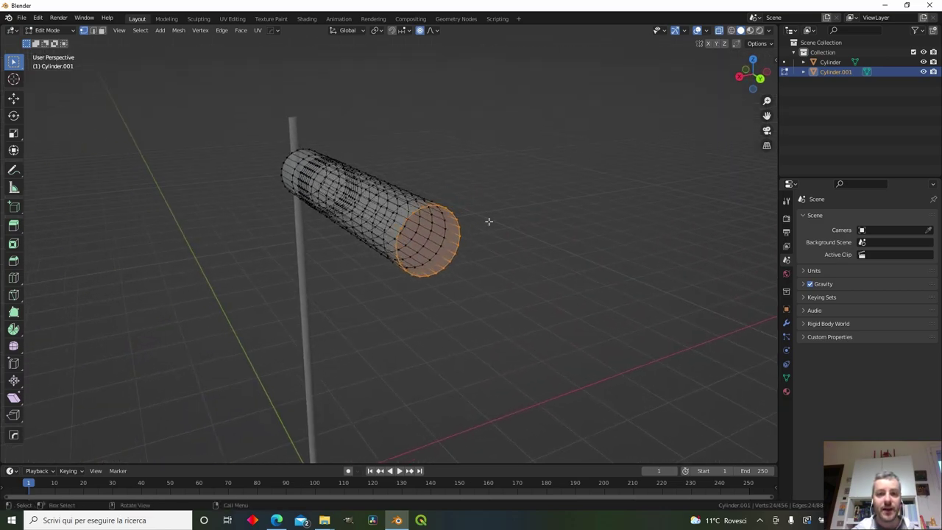
{"action": "middle_click_drag", "start_coordinate": [390, 251], "coordinate": [537, 242]}
Step: Taper the windsock by scaling its free end to about 0.57 with a smooth proportional size of 2.36, and return to Object Mode
{"action": "key", "text": "s"}
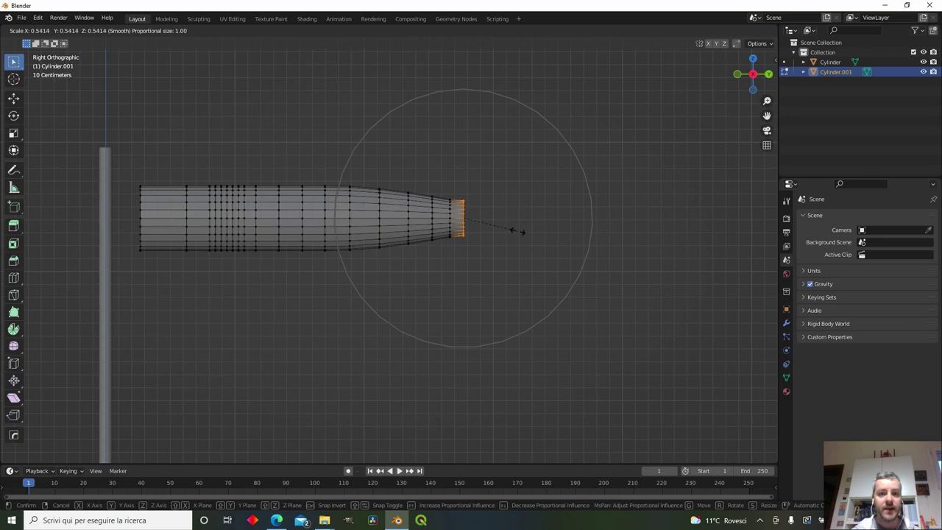
{"action": "scroll", "coordinate": [517, 232], "scroll_direction": "down", "scroll_amount": 4}
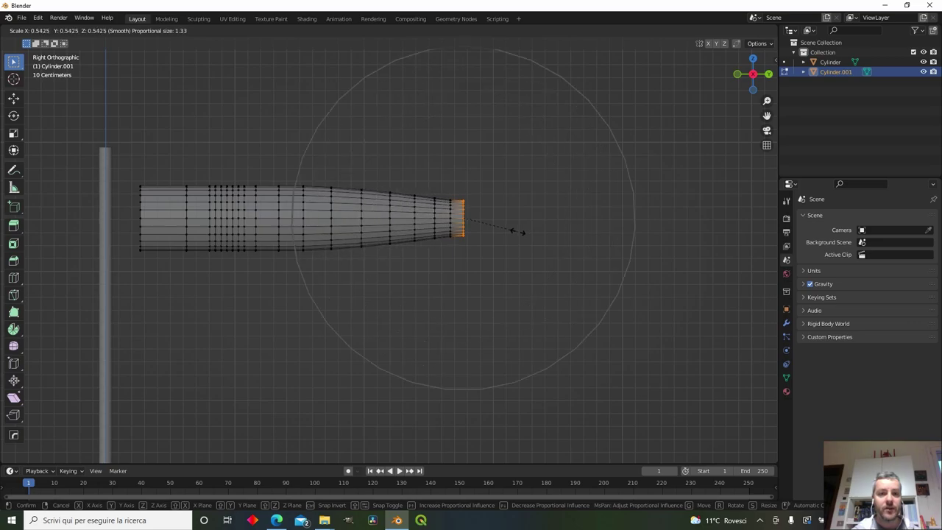
{"action": "scroll", "coordinate": [518, 232], "scroll_direction": "down", "scroll_amount": 4}
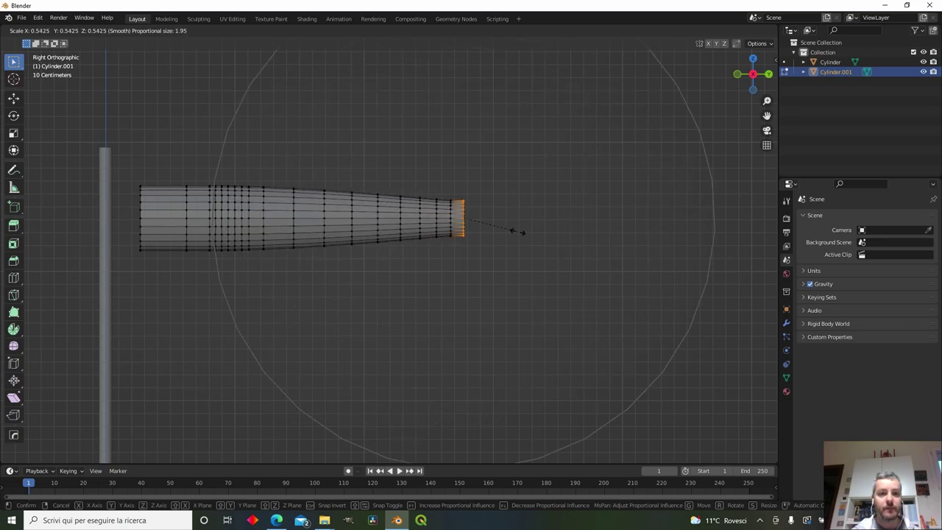
{"action": "scroll", "coordinate": [518, 232], "scroll_direction": "down", "scroll_amount": 1}
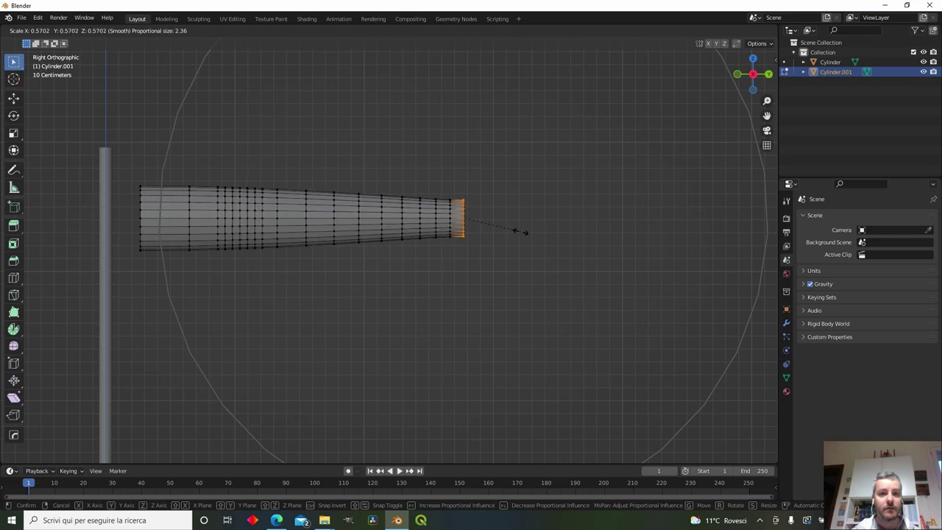
{"action": "left_click", "coordinate": [523, 233]}
{"action": "middle_click_drag", "start_coordinate": [498, 269], "coordinate": [386, 321]}
{"action": "key", "text": "KP_3"}
{"action": "key", "text": "Tab"}
{"action": "key", "text": "Tab"}
{"action": "key", "text": "Tab"}
{"action": "scroll", "coordinate": [434, 320], "scroll_direction": "down", "scroll_amount": 1}
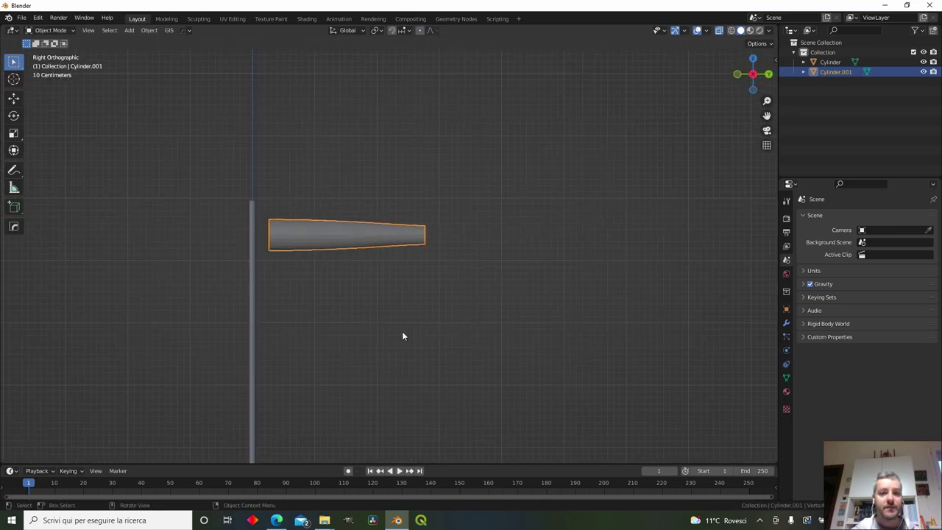
{"action": "middle_click_drag", "start_coordinate": [401, 331], "coordinate": [446, 212], "text": "shift"}
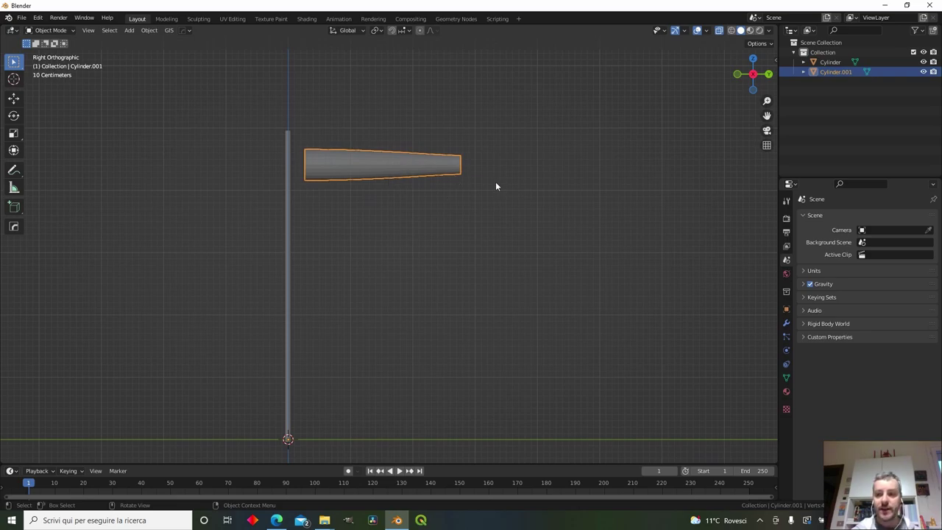
Step: Switch to Material Preview shading and give the windsock a new material with the MSFS type Standard
{"action": "left_click", "coordinate": [750, 30]}
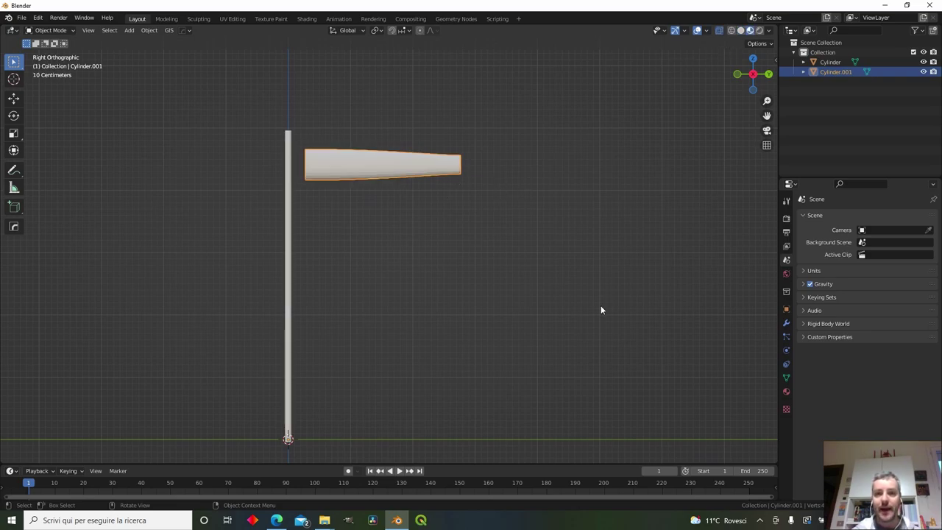
{"action": "left_click", "coordinate": [786, 391]}
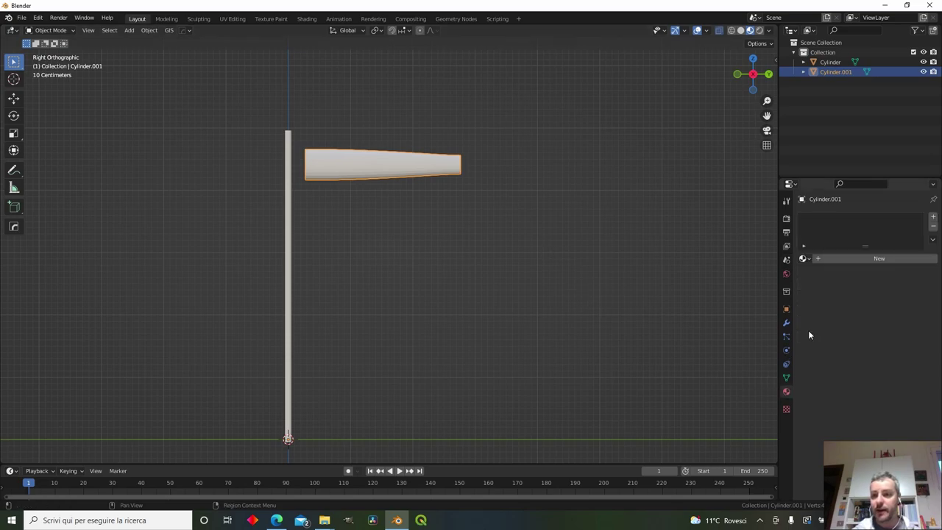
{"action": "left_click", "coordinate": [874, 258]}
{"action": "scroll", "coordinate": [828, 323], "scroll_direction": "down", "scroll_amount": 10}
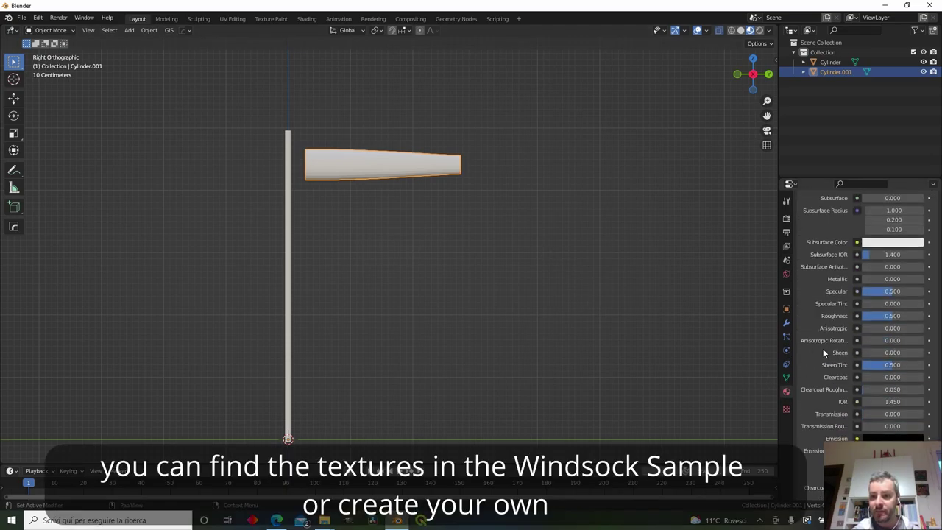
{"action": "scroll", "coordinate": [835, 392], "scroll_direction": "down", "scroll_amount": 1}
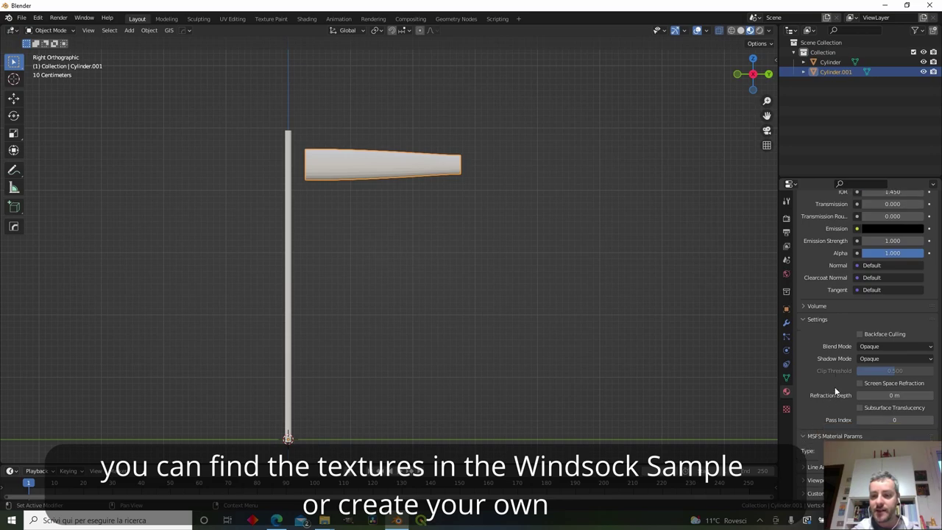
{"action": "left_click", "coordinate": [876, 450]}
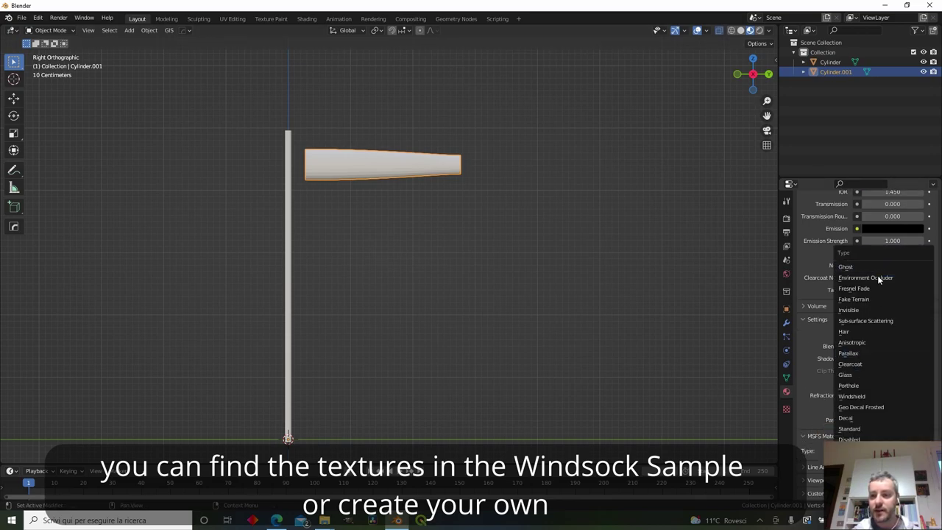
{"action": "left_click", "coordinate": [854, 428]}
Step: Load WINDSOCK_FABRIC_ALBEDO.png from the texture folder as the MSFS material's Base Color texture
{"action": "scroll", "coordinate": [839, 360], "scroll_direction": "down", "scroll_amount": 10}
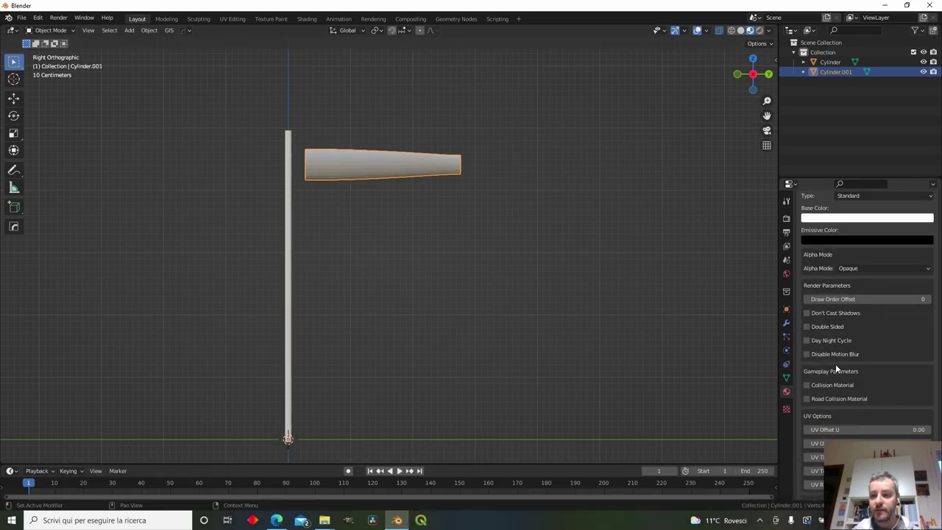
{"action": "scroll", "coordinate": [836, 351], "scroll_direction": "down", "scroll_amount": 15}
{"action": "left_click", "coordinate": [907, 277]}
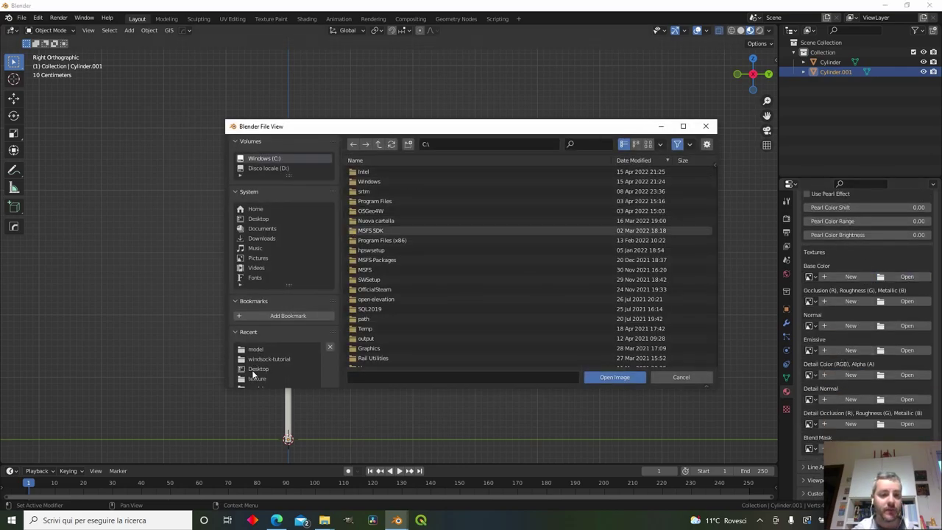
{"action": "left_click", "coordinate": [255, 378]}
{"action": "left_click", "coordinate": [440, 171]}
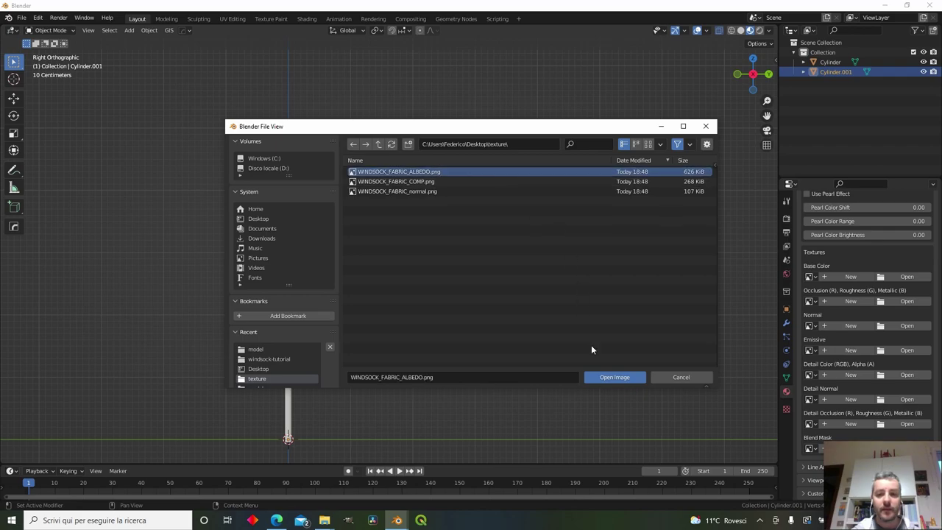
{"action": "left_click", "coordinate": [605, 377]}
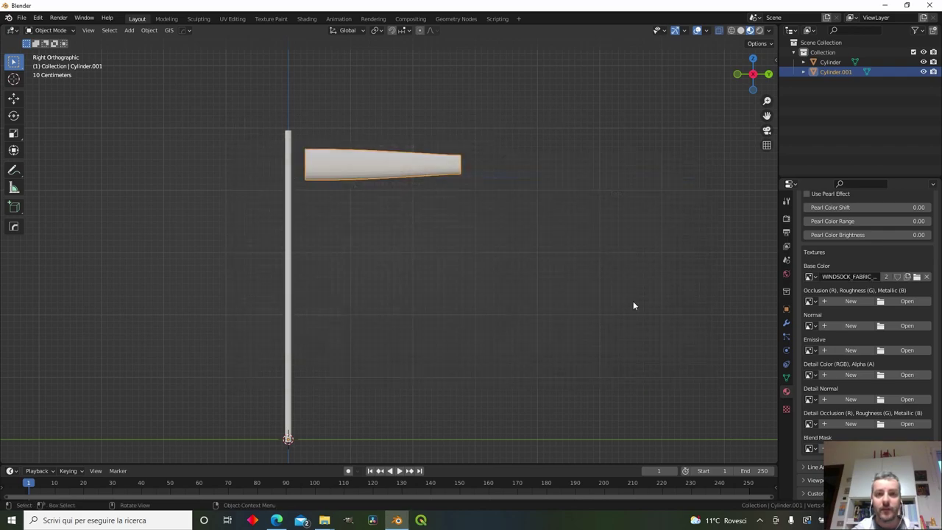
Step: Load WINDSOCK_FABRIC_COMP.png as the material's Occlusion, Roughness, Metallic texture
{"action": "left_click", "coordinate": [902, 302]}
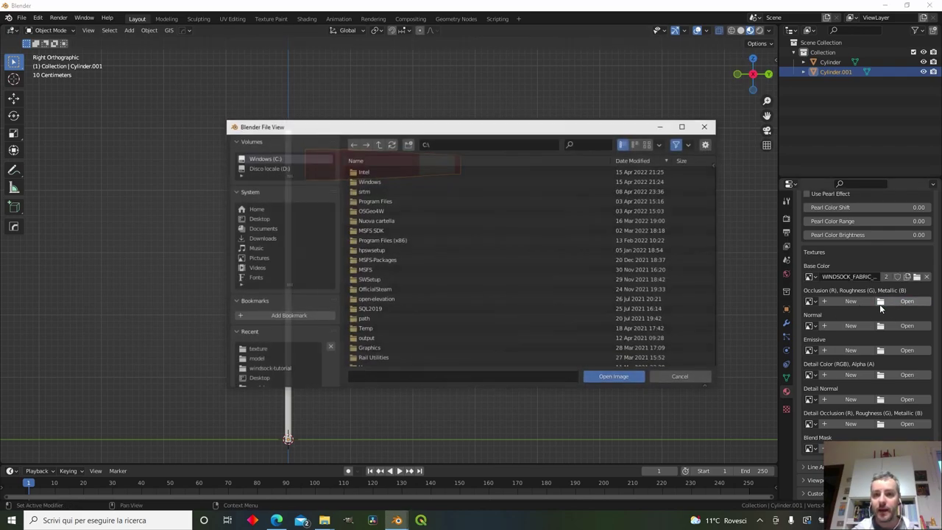
{"action": "left_click", "coordinate": [266, 348]}
{"action": "left_click", "coordinate": [441, 181]}
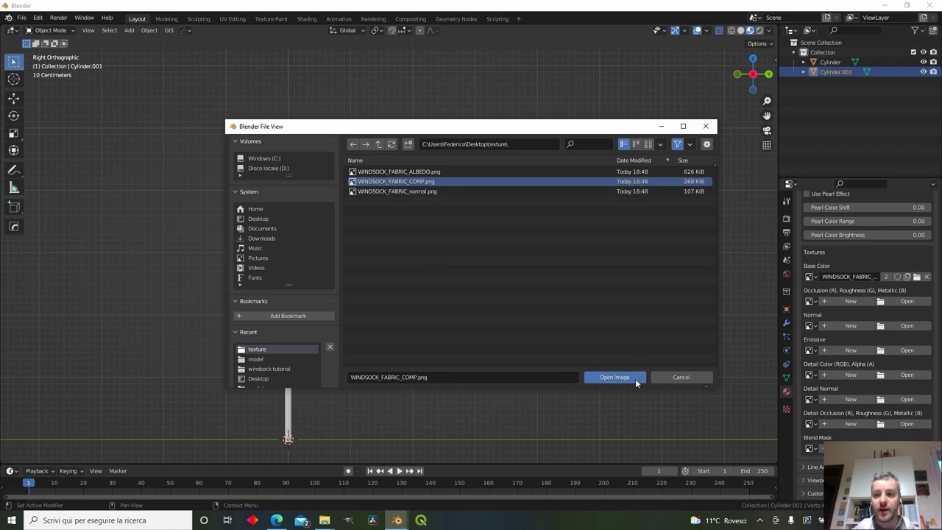
{"action": "left_click", "coordinate": [635, 378]}
Step: Load WINDSOCK_FABRIC_normal.png as the material's Normal texture
{"action": "left_click", "coordinate": [905, 325]}
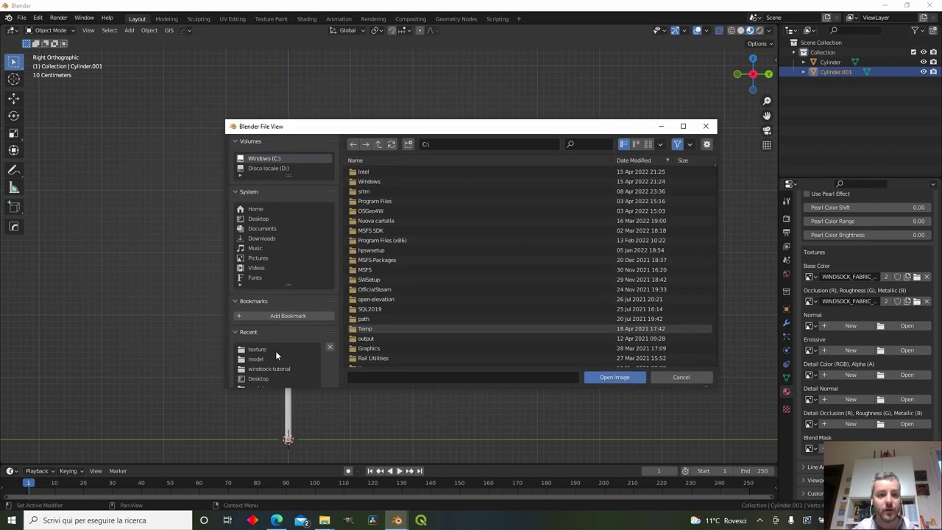
{"action": "left_click", "coordinate": [275, 350]}
{"action": "left_click", "coordinate": [428, 191]}
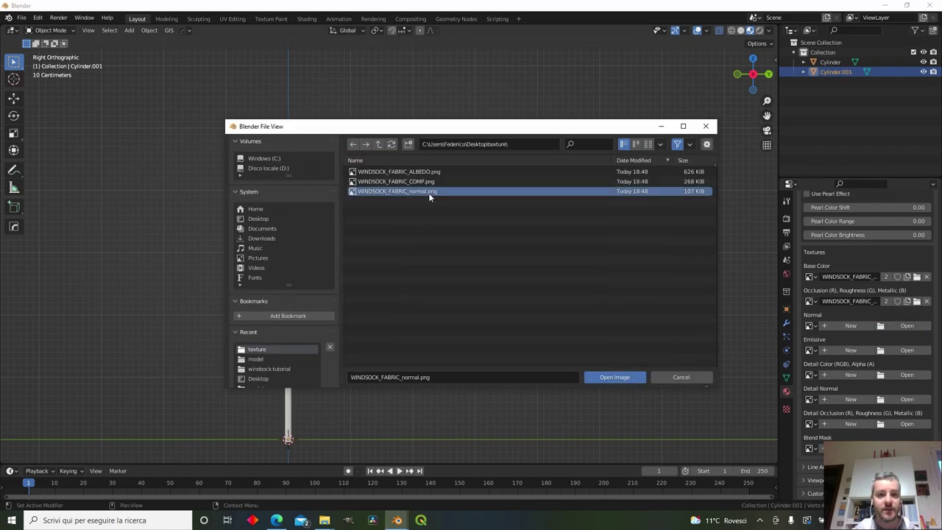
{"action": "left_click", "coordinate": [610, 377]}
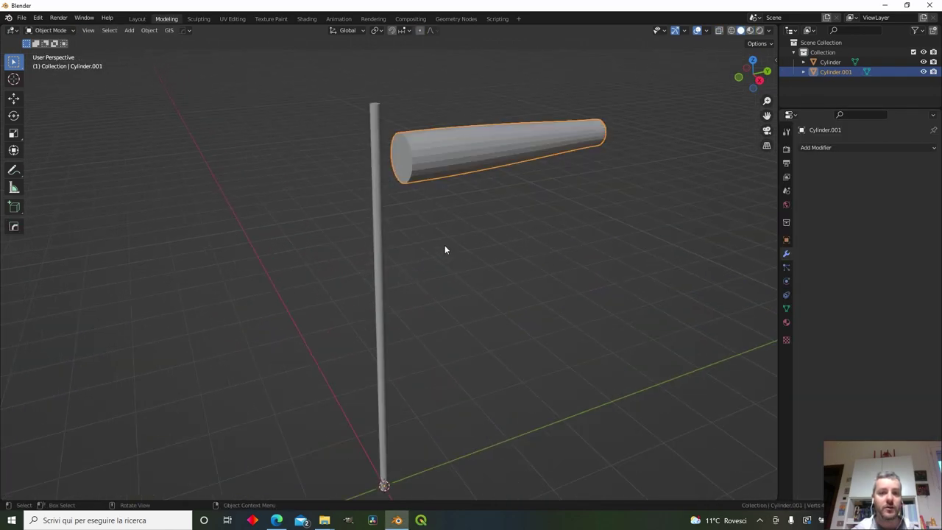
Step: Delete the two end-cap faces of the windsock cylinder so that it is open at both ends
{"action": "middle_click_drag", "start_coordinate": [447, 258], "coordinate": [428, 172]}
{"action": "key", "text": "Tab"}
{"action": "left_click", "coordinate": [102, 30]}
{"action": "key", "text": "alt+a"}
{"action": "left_click", "coordinate": [411, 165]}
{"action": "middle_click_drag", "start_coordinate": [613, 170], "coordinate": [473, 170]}
{"action": "left_click", "coordinate": [377, 161]}
{"action": "scroll", "coordinate": [412, 170], "scroll_direction": "up", "scroll_amount": 4}
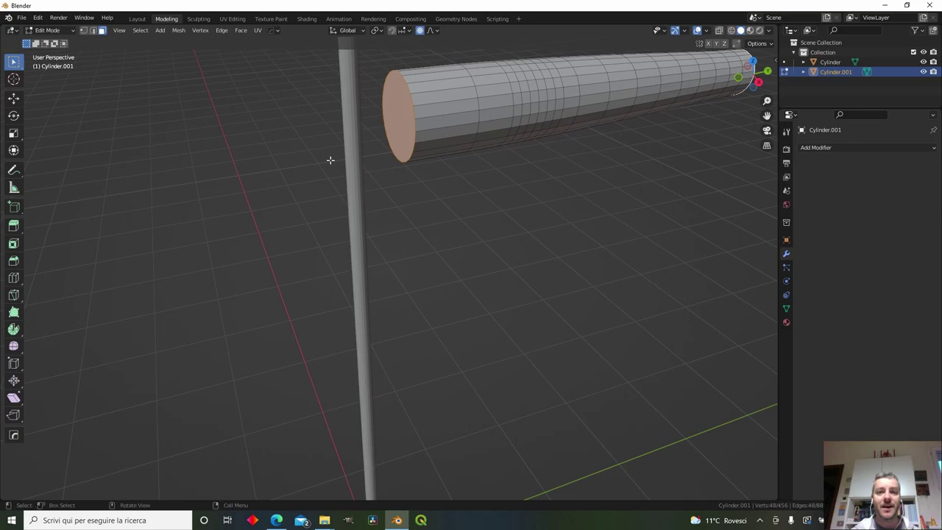
{"action": "scroll", "coordinate": [475, 210], "scroll_direction": "down", "scroll_amount": 4}
{"action": "key", "text": "x"}
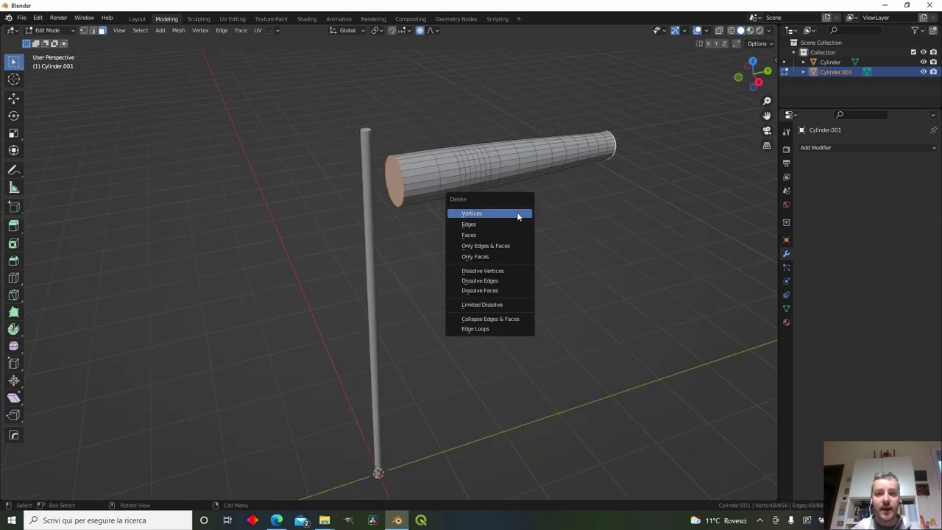
{"action": "left_click", "coordinate": [508, 235]}
Step: Shade the windsock smooth in Object Mode and show the model in Material Preview
{"action": "mouse_move", "coordinate": [447, 211]}
{"action": "middle_mouse_down"}
{"action": "mouse_move", "coordinate": [464, 200]}
{"action": "mouse_move", "coordinate": [457, 202]}
{"action": "middle_mouse_up"}
{"action": "key", "text": "Tab"}
{"action": "scroll", "coordinate": [462, 201], "scroll_direction": "up", "scroll_amount": 2}
{"action": "right_click", "coordinate": [462, 147]}
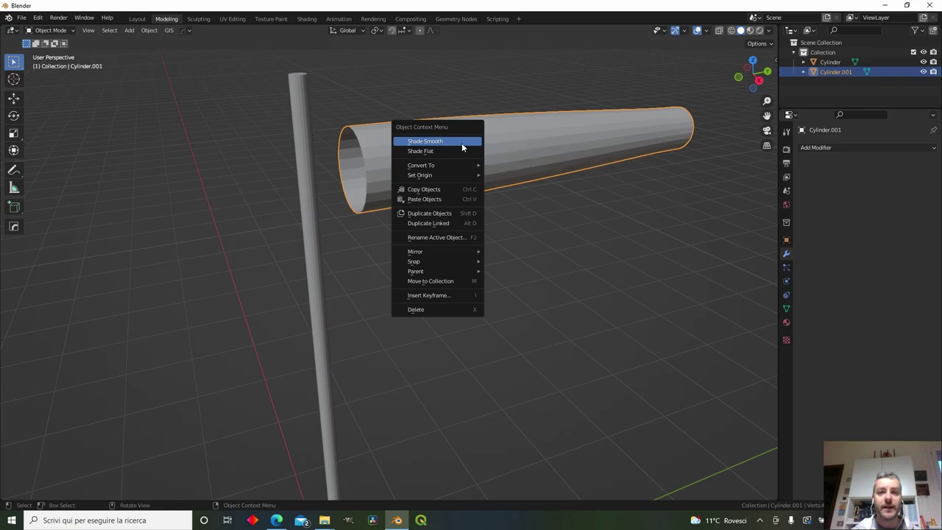
{"action": "left_click", "coordinate": [461, 142]}
{"action": "middle_click_drag", "start_coordinate": [455, 147], "coordinate": [466, 147]}
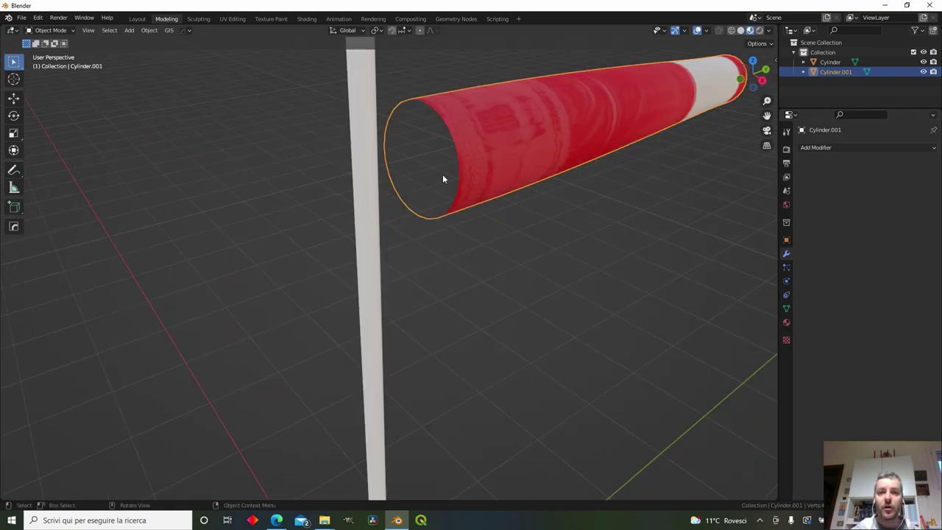
Step: Add a Solidify modifier to the windsock to give its fabric wall thickness
{"action": "middle_click_drag", "start_coordinate": [441, 175], "coordinate": [473, 174]}
{"action": "middle_click_drag", "start_coordinate": [452, 203], "coordinate": [508, 190]}
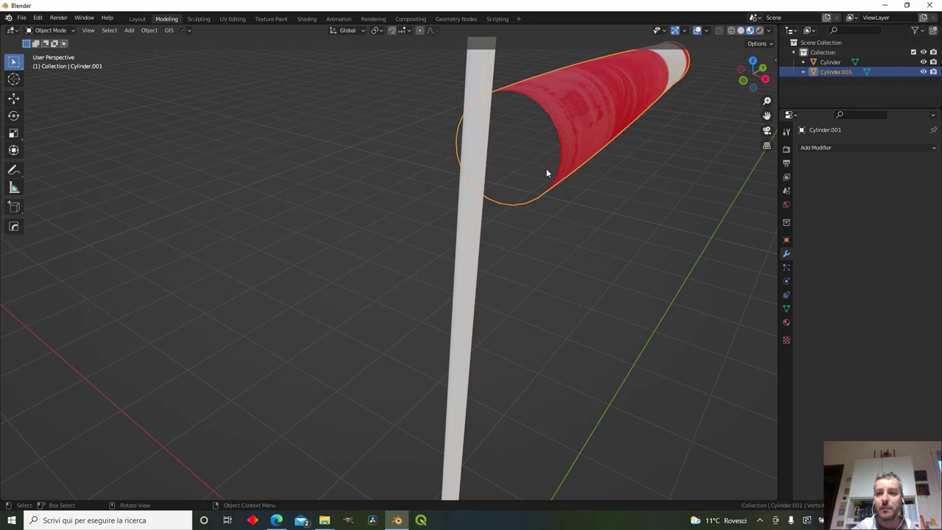
{"action": "middle_click_drag", "start_coordinate": [565, 166], "coordinate": [562, 174]}
{"action": "left_click", "coordinate": [847, 147]}
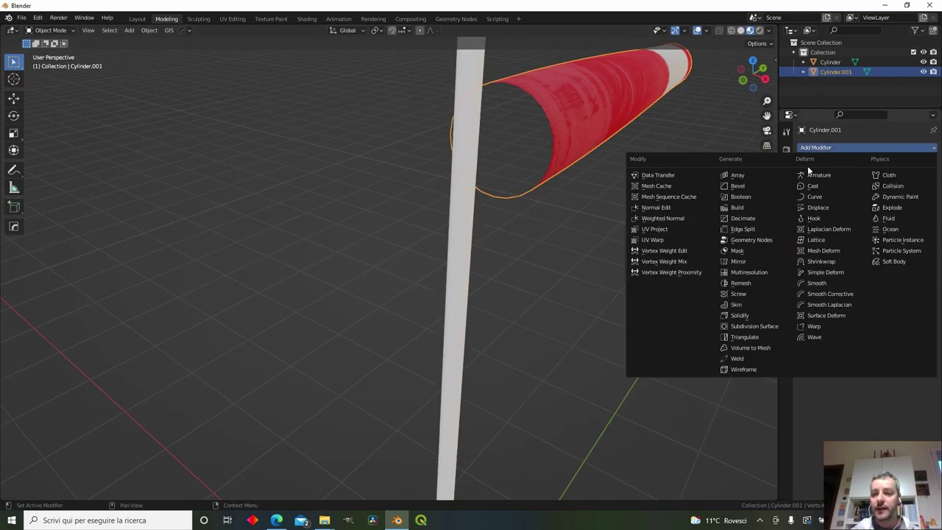
{"action": "left_click", "coordinate": [753, 315]}
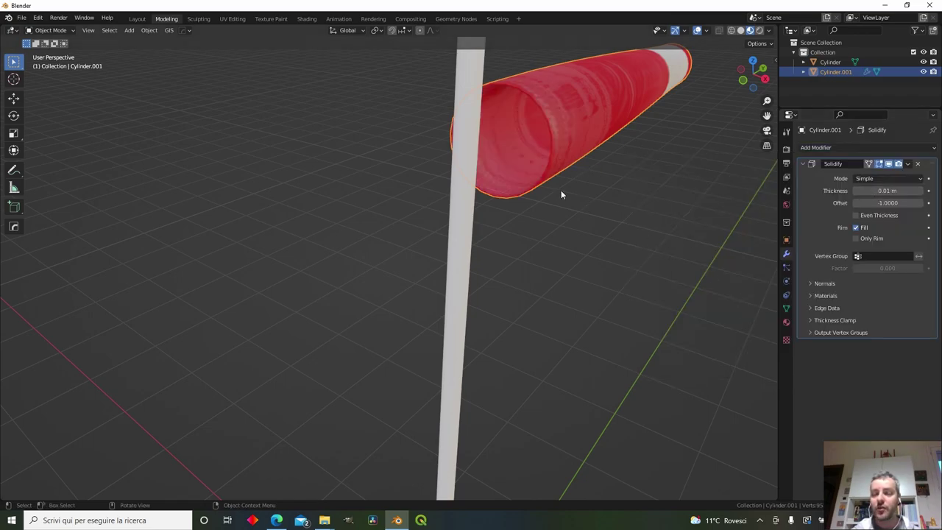
Step: Scale and move the windsock's UVs along Y to cover the full height of the fabric texture, then return to the model in Object Mode
{"action": "middle_click_drag", "start_coordinate": [584, 162], "coordinate": [490, 212]}
{"action": "key", "text": "Tab"}
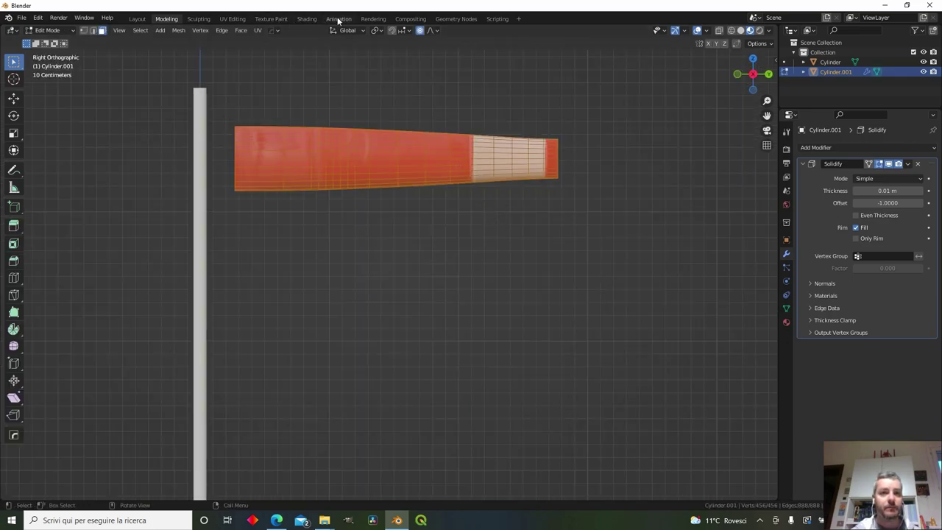
{"action": "left_click", "coordinate": [232, 18]}
{"action": "key", "text": "s"}
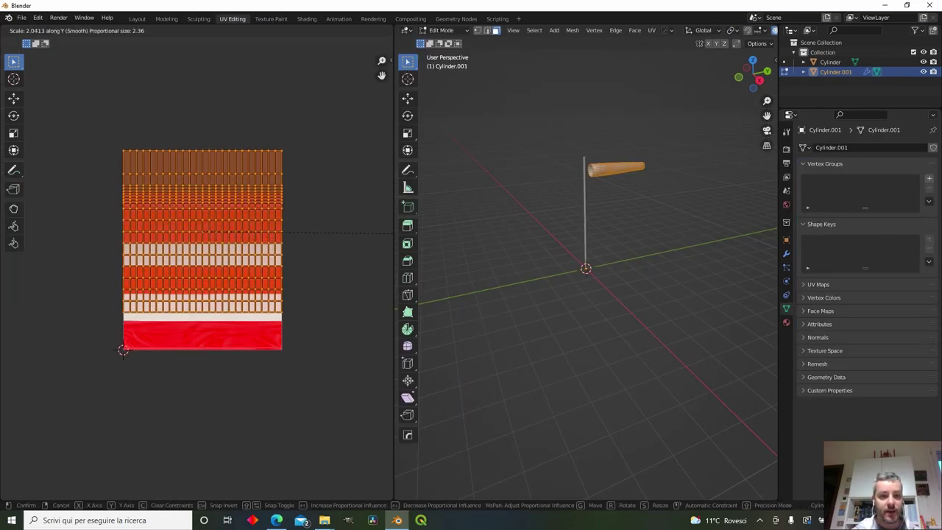
{"action": "left_click", "coordinate": [389, 239]}
{"action": "key", "text": "g"}
{"action": "left_click", "coordinate": [389, 271]}
{"action": "key", "text": "s"}
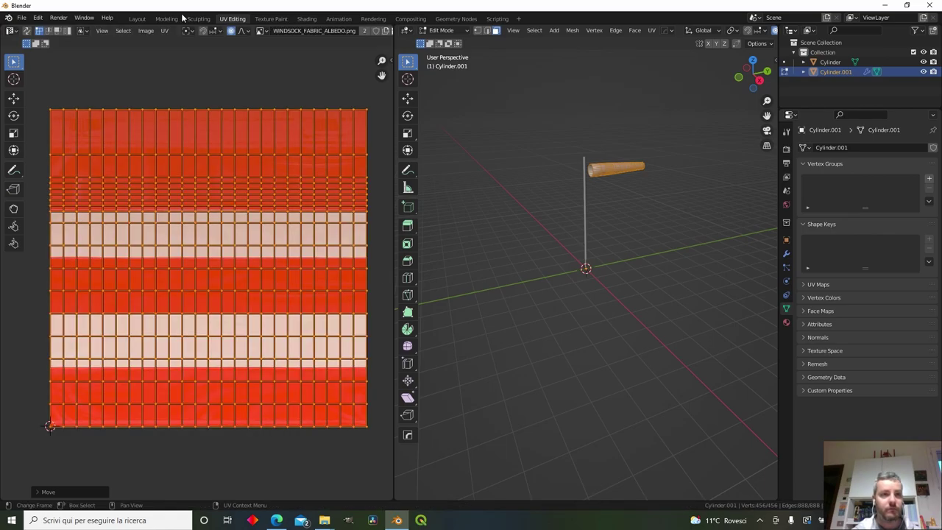
{"action": "left_click", "coordinate": [169, 18]}
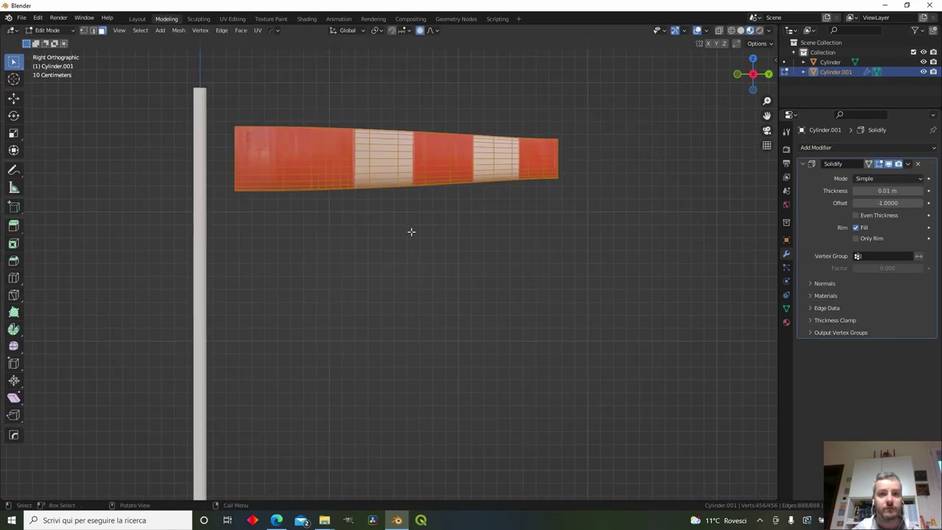
{"action": "key", "text": "Tab"}
Step: Give the pole a new material
{"action": "scroll", "coordinate": [431, 270], "scroll_direction": "down", "scroll_amount": 4}
{"action": "middle_click_drag", "start_coordinate": [429, 296], "coordinate": [463, 236], "text": "shift"}
{"action": "left_click", "coordinate": [324, 286]}
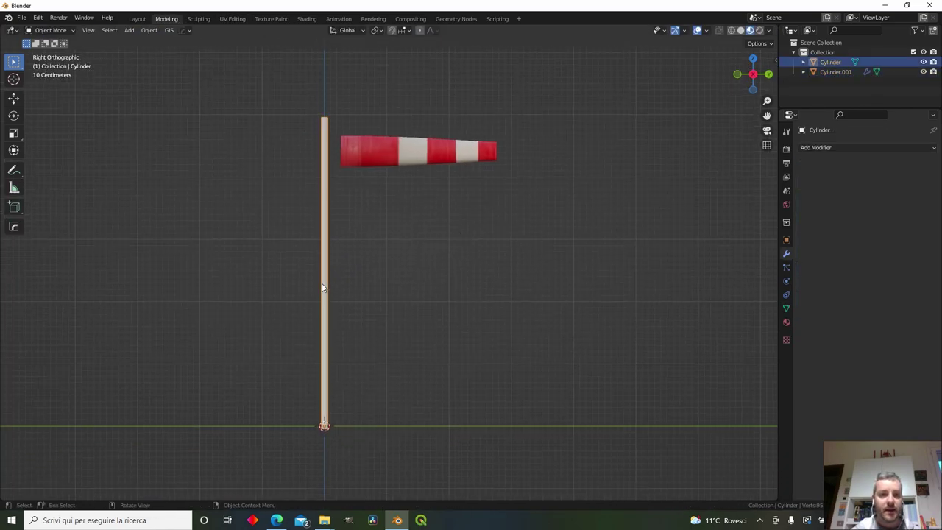
{"action": "left_click", "coordinate": [843, 148]}
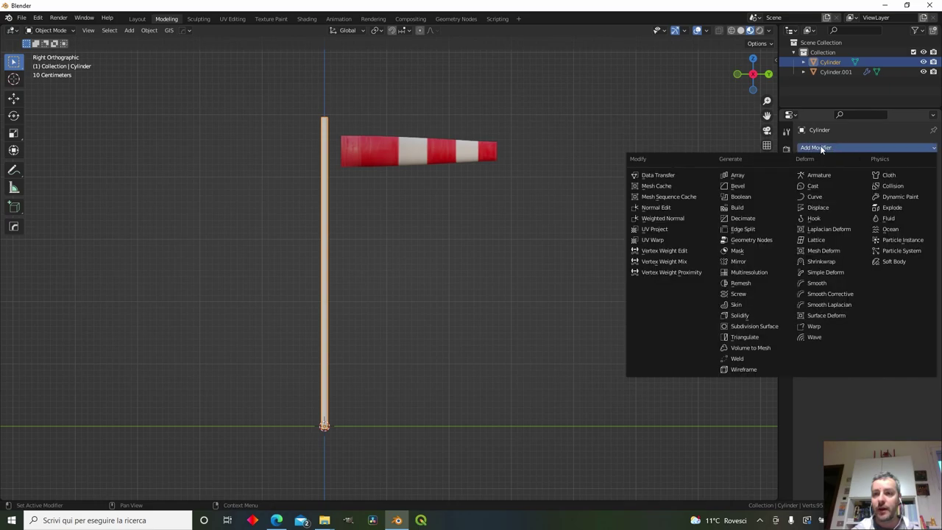
{"action": "left_click", "coordinate": [828, 132]}
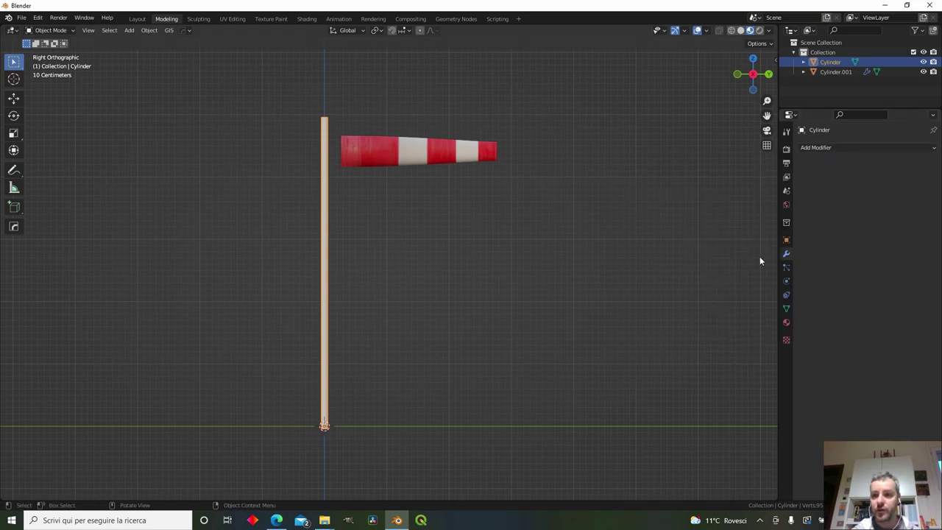
{"action": "left_click", "coordinate": [787, 323]}
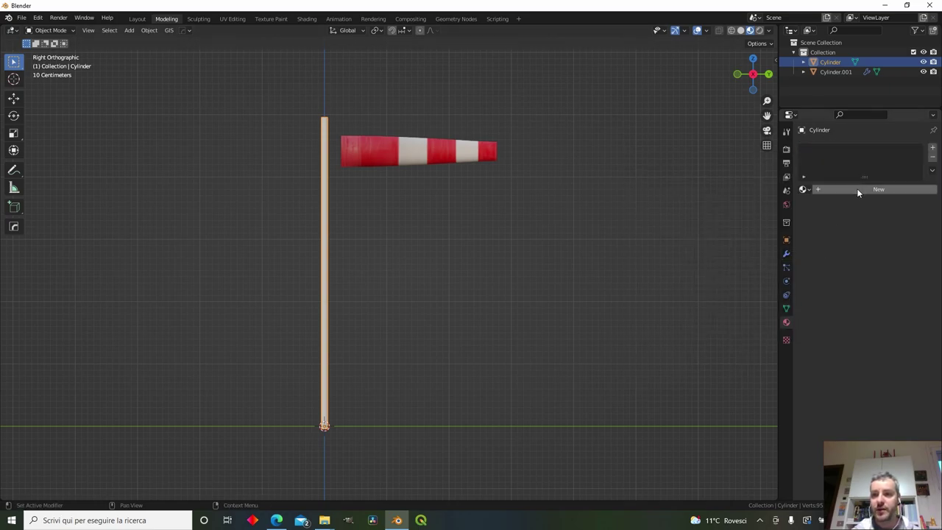
{"action": "left_click", "coordinate": [857, 189]}
Step: Darken the pole material's Base Color to grey and set Metallic to 0.643 and Roughness to 0.151
{"action": "left_click", "coordinate": [878, 294]}
{"action": "left_click_drag", "start_coordinate": [913, 162], "coordinate": [915, 193]}
{"action": "scroll", "coordinate": [850, 302], "scroll_direction": "down", "scroll_amount": 1}
{"action": "left_click_drag", "start_coordinate": [865, 347], "coordinate": [904, 346]}
{"action": "left_click_drag", "start_coordinate": [903, 387], "coordinate": [870, 384]}
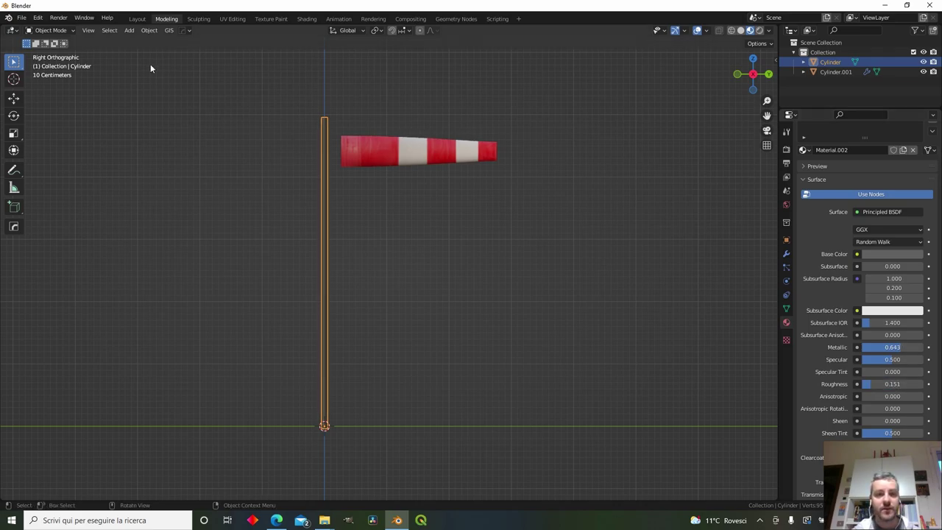
Step: Rename the pole's object to "pole" in the scene collection
{"action": "left_click", "coordinate": [421, 154]}
{"action": "left_click", "coordinate": [325, 187]}
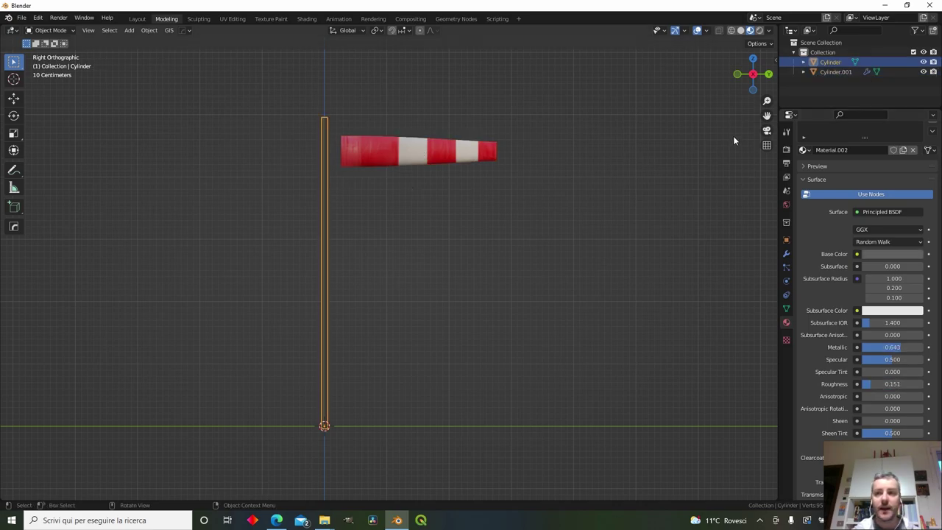
{"action": "double_click", "coordinate": [832, 63]}
{"action": "type", "text": "pole"}
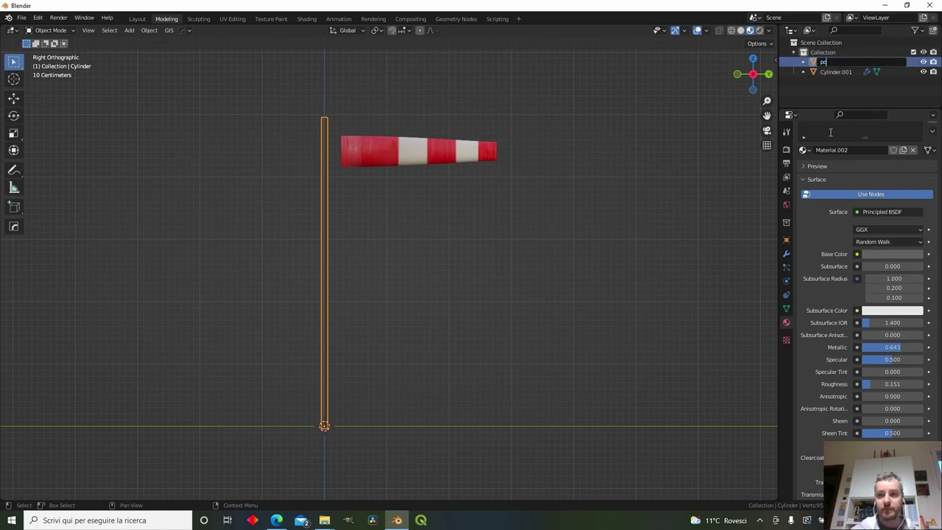
{"action": "key", "text": "Return"}
Step: Rename the windsock's object to "windsock_fabric" in the scene collection
{"action": "left_click", "coordinate": [404, 160]}
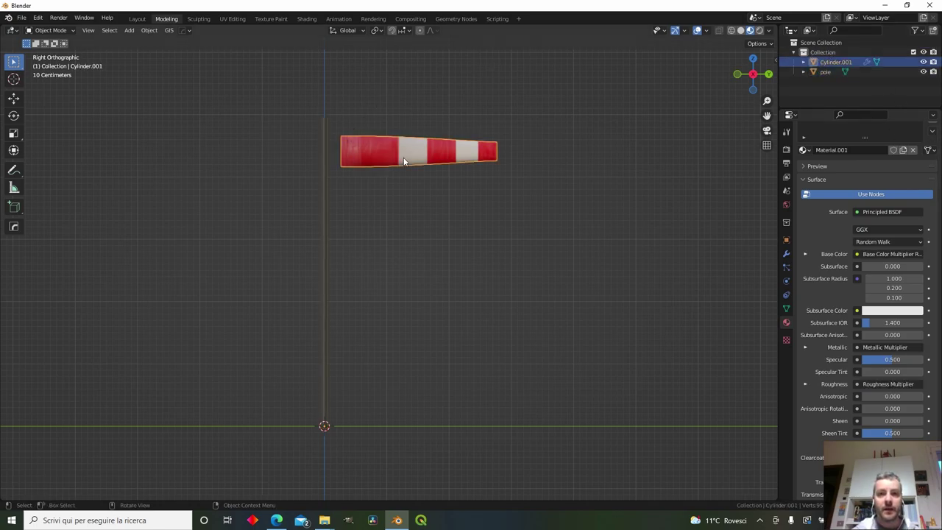
{"action": "double_click", "coordinate": [839, 62]}
{"action": "type", "text": "w"}
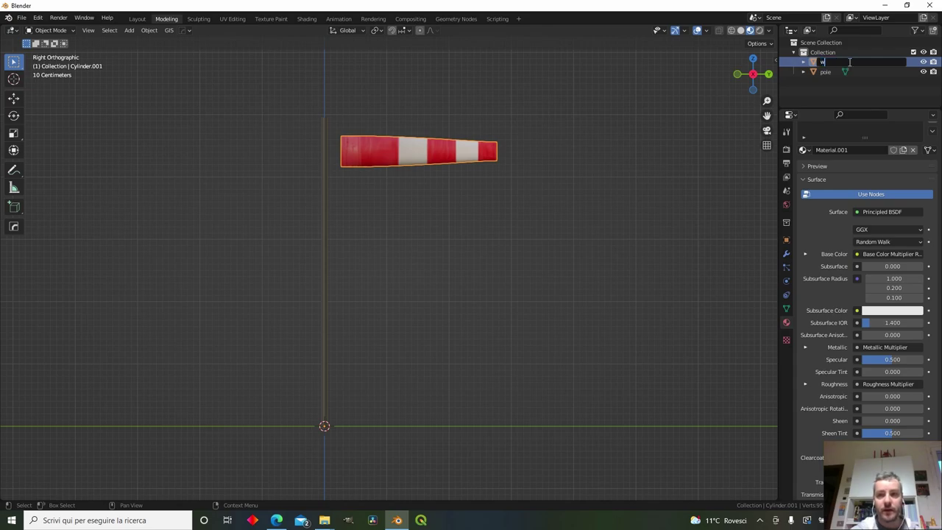
{"action": "type", "text": "indsock_"}
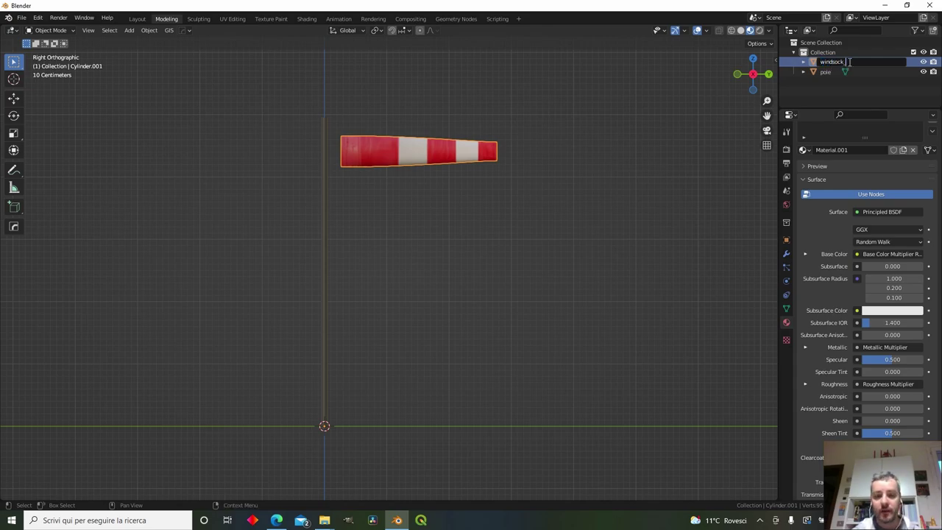
{"action": "type", "text": "_fabric"}
{"action": "key", "text": "Return"}
{"action": "middle_click_drag", "start_coordinate": [390, 283], "coordinate": [426, 319]}
{"action": "scroll", "coordinate": [446, 263], "scroll_direction": "up", "scroll_amount": 3}
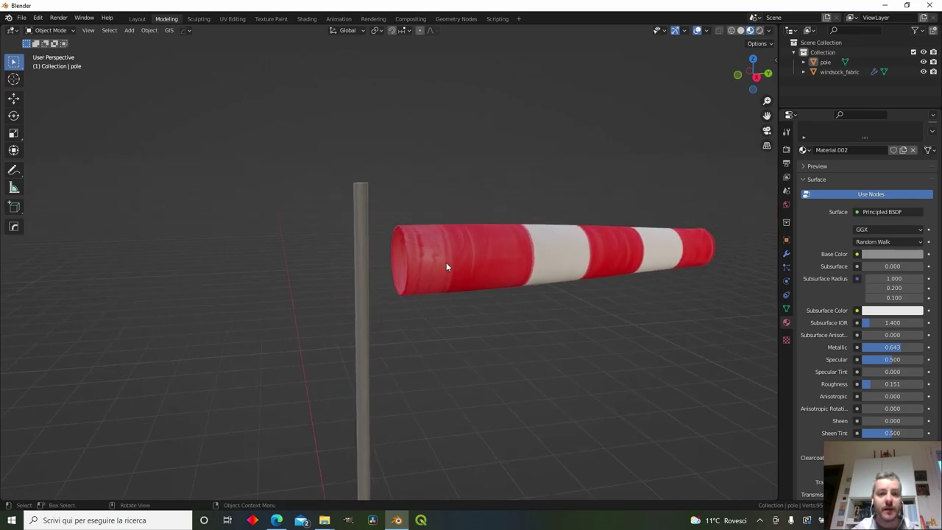
{"action": "left_click", "coordinate": [428, 259]}
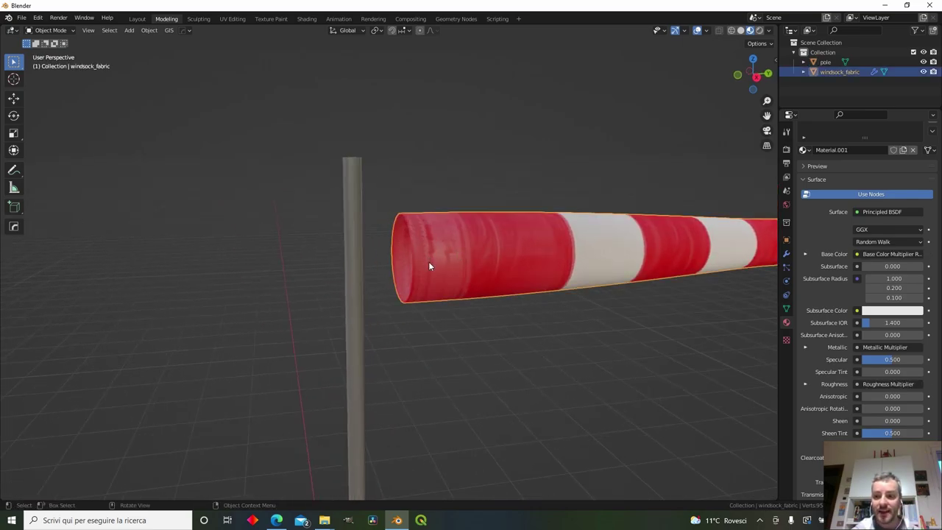
{"action": "left_click", "coordinate": [355, 267]}
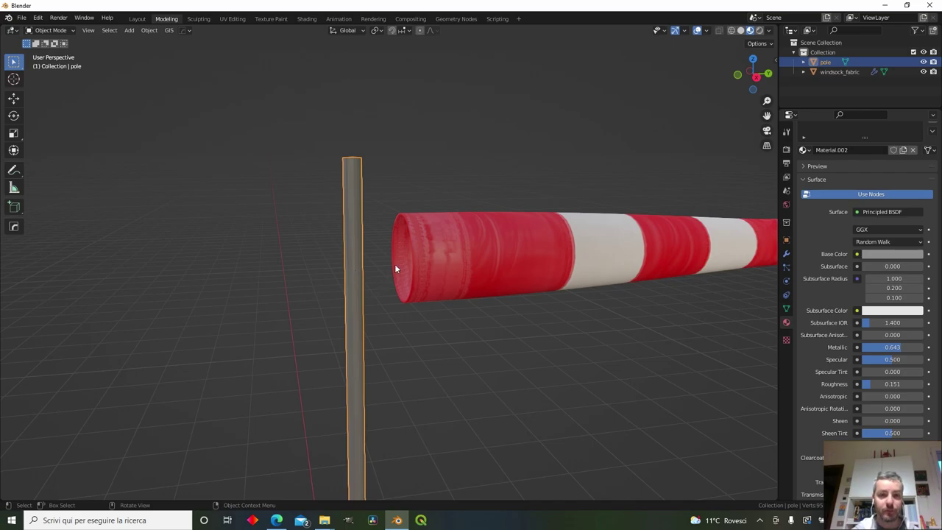
{"action": "middle_click_drag", "start_coordinate": [429, 246], "coordinate": [423, 263]}
Step: Select the edge loop around windsock_fabric's pole-side opening in Edit Mode and snap the 3D cursor to its centre
{"action": "left_click", "coordinate": [422, 266]}
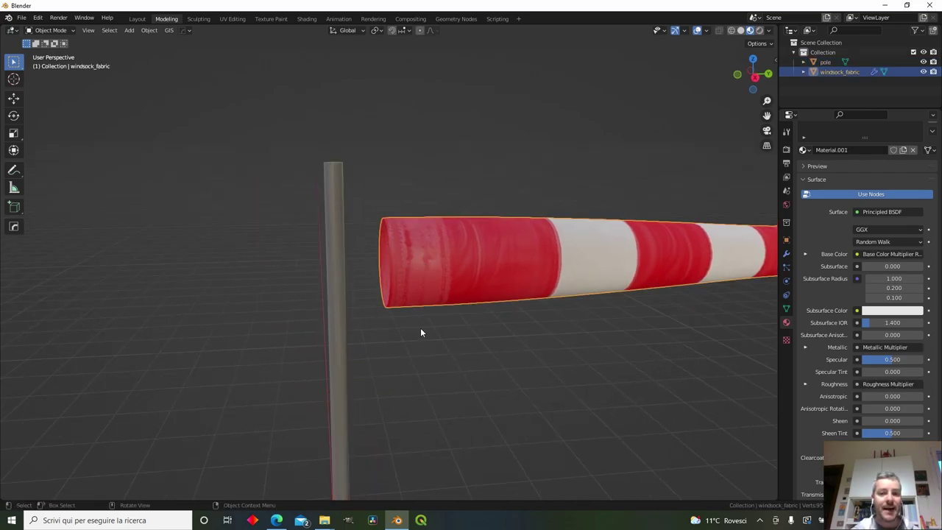
{"action": "middle_click_drag", "start_coordinate": [420, 323], "coordinate": [411, 301], "text": "alt"}
{"action": "scroll", "coordinate": [390, 264], "scroll_direction": "up", "scroll_amount": 3}
{"action": "middle_click_drag", "start_coordinate": [402, 252], "coordinate": [440, 284], "text": "shift"}
{"action": "key", "text": "Tab"}
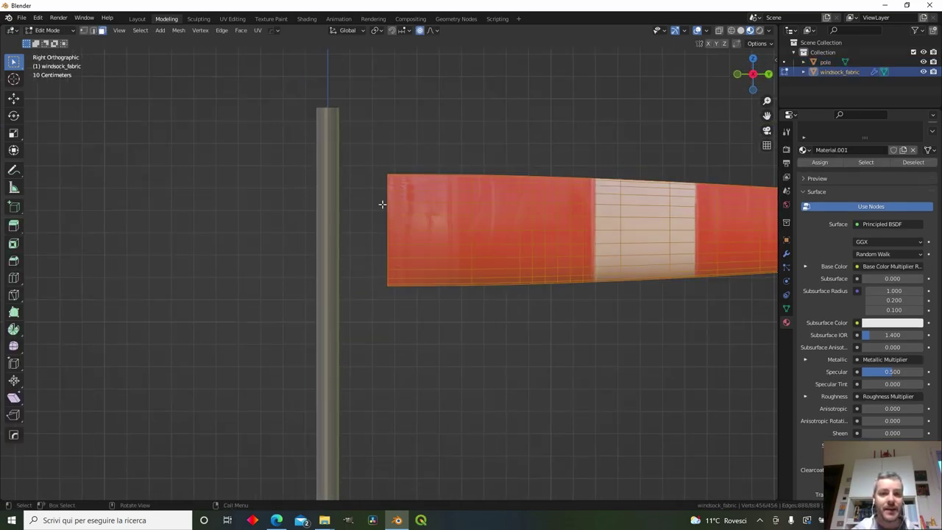
{"action": "middle_click_drag", "start_coordinate": [364, 177], "coordinate": [384, 192]}
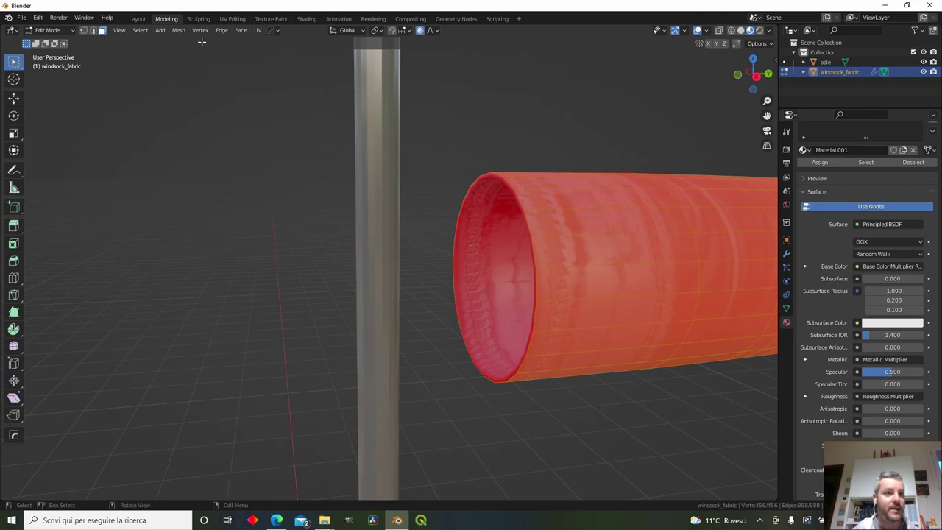
{"action": "left_click", "coordinate": [93, 30]}
{"action": "left_click", "coordinate": [460, 169]}
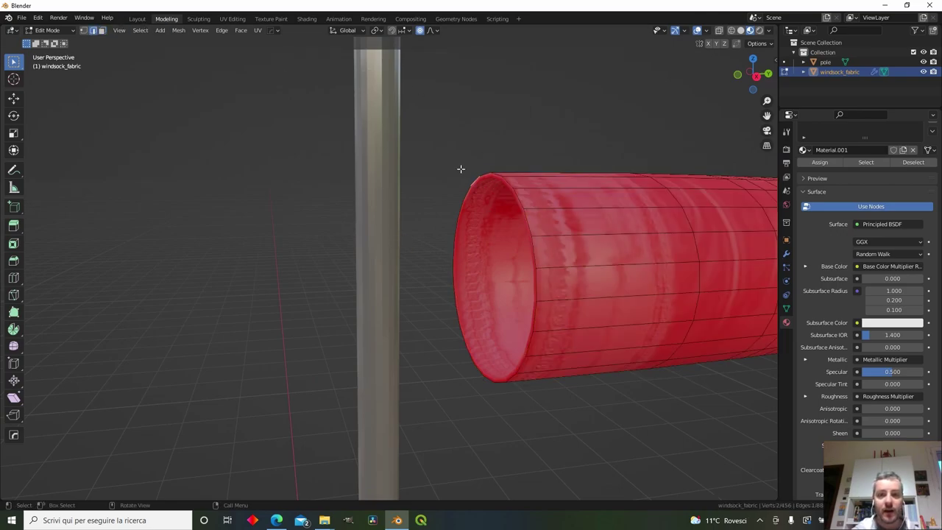
{"action": "left_click", "coordinate": [476, 226], "text": "alt"}
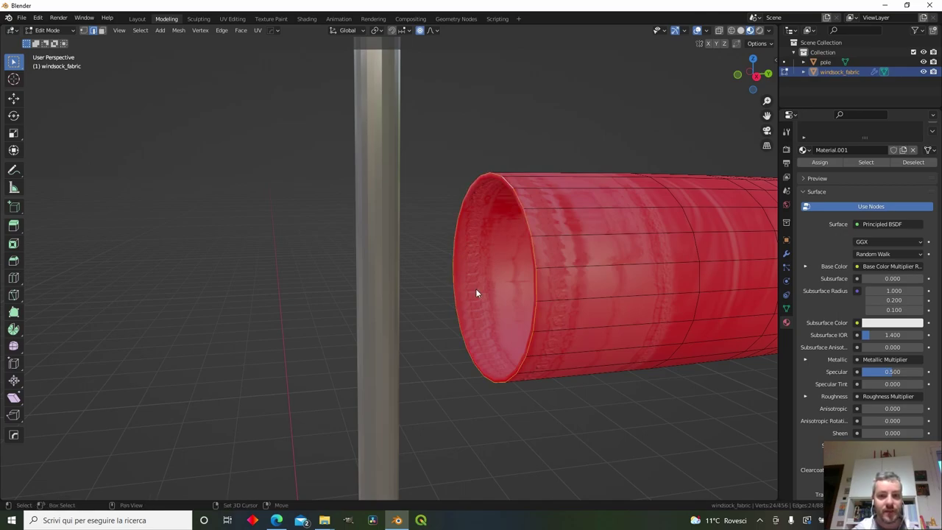
{"action": "key", "text": "shift+s"}
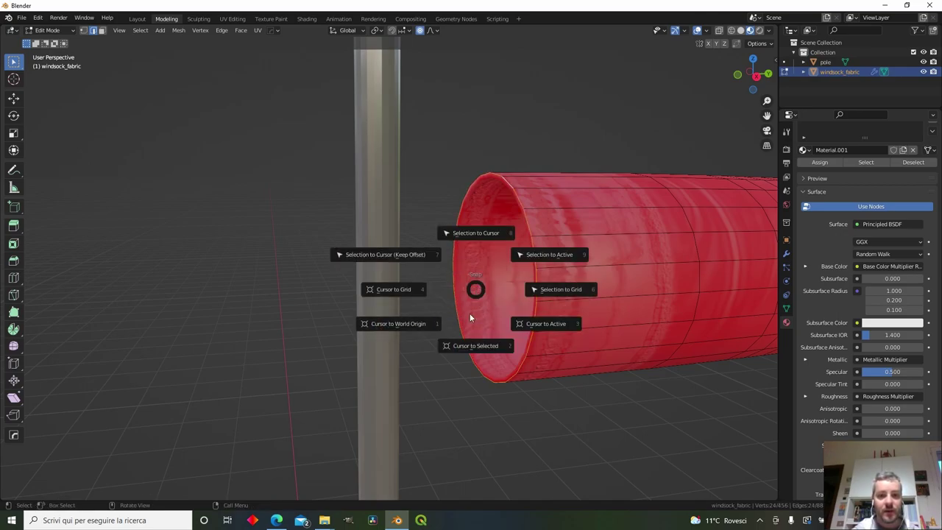
{"action": "left_click", "coordinate": [465, 344]}
{"action": "middle_click_drag", "start_coordinate": [471, 305], "coordinate": [394, 264]}
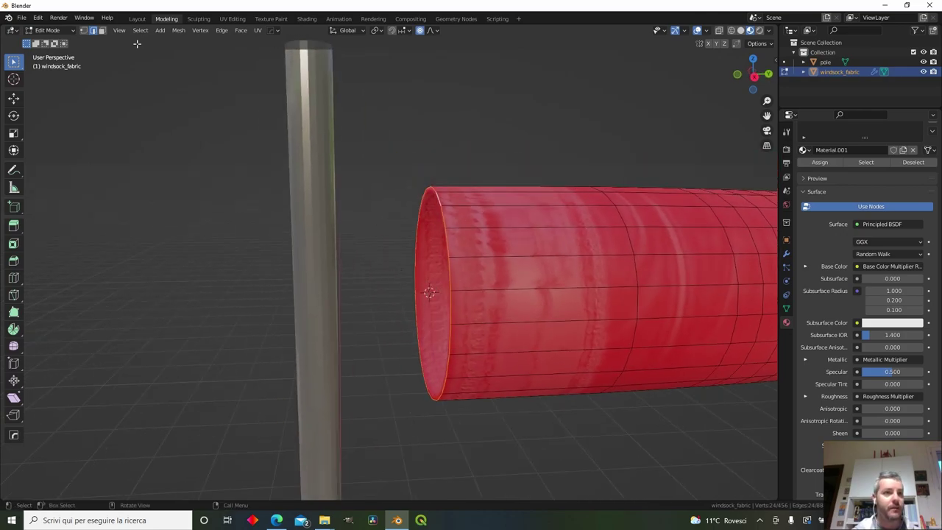
Step: In Object Mode, add a 24-vertex cylinder of 0.25 m radius and 0.01 m depth at the 3D cursor
{"action": "left_click", "coordinate": [60, 33]}
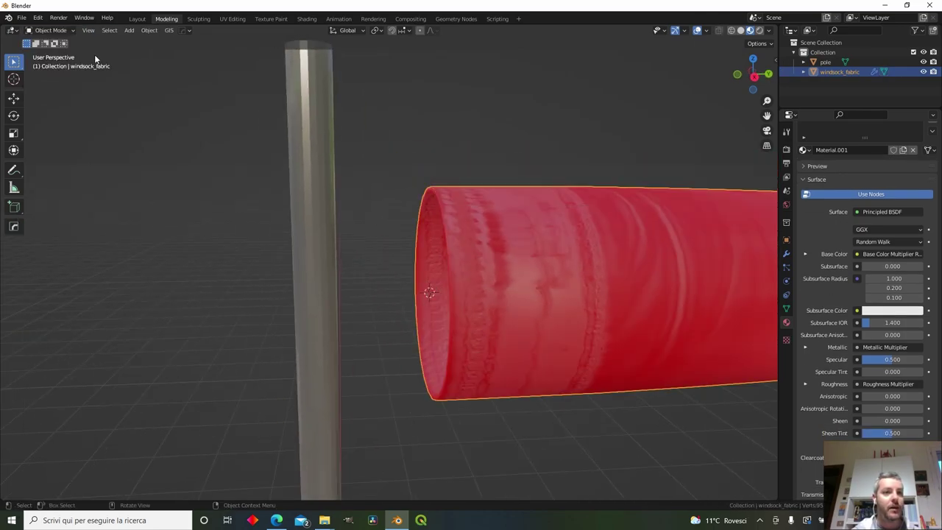
{"action": "left_click", "coordinate": [130, 30]}
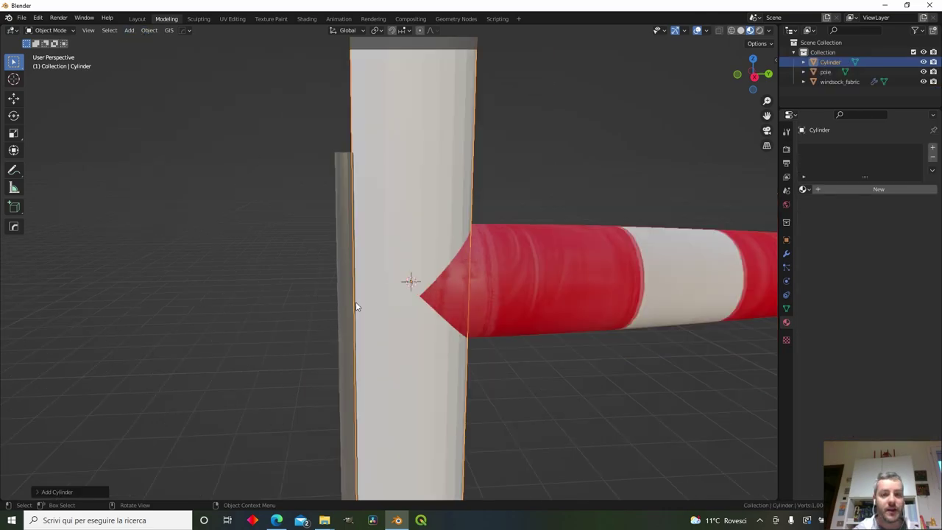
{"action": "scroll", "coordinate": [295, 407], "scroll_direction": "down", "scroll_amount": 4}
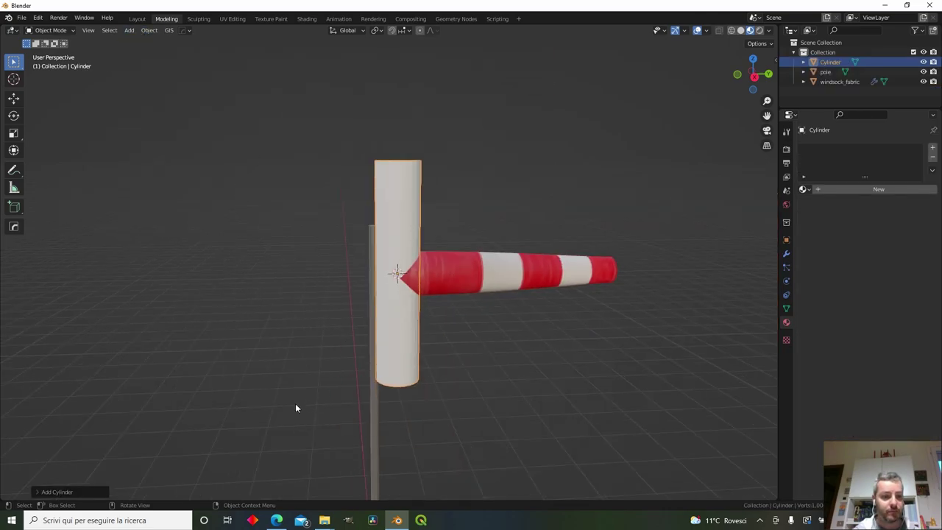
{"action": "left_click", "coordinate": [44, 491]}
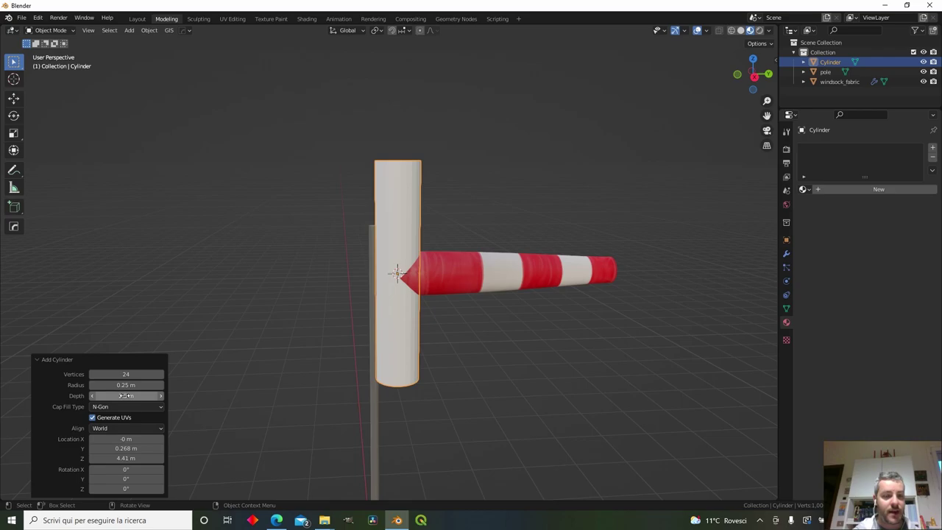
{"action": "left_click", "coordinate": [125, 396]}
{"action": "type", "text": "0.0"}
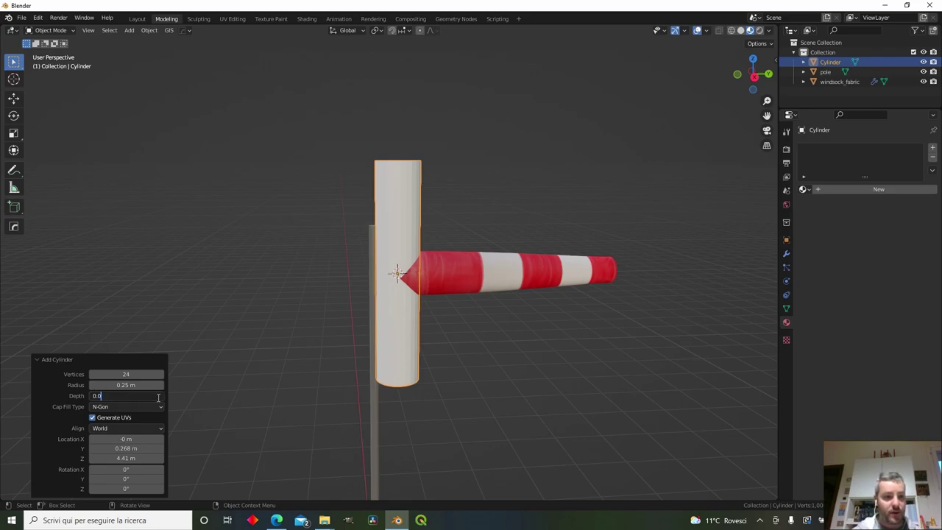
{"action": "type", "text": "1"}
{"action": "key", "text": "Return"}
Step: Rotate the thin cylinder 90° about the X axis so it faces the windsock's opening
{"action": "scroll", "coordinate": [498, 297], "scroll_direction": "up", "scroll_amount": 5}
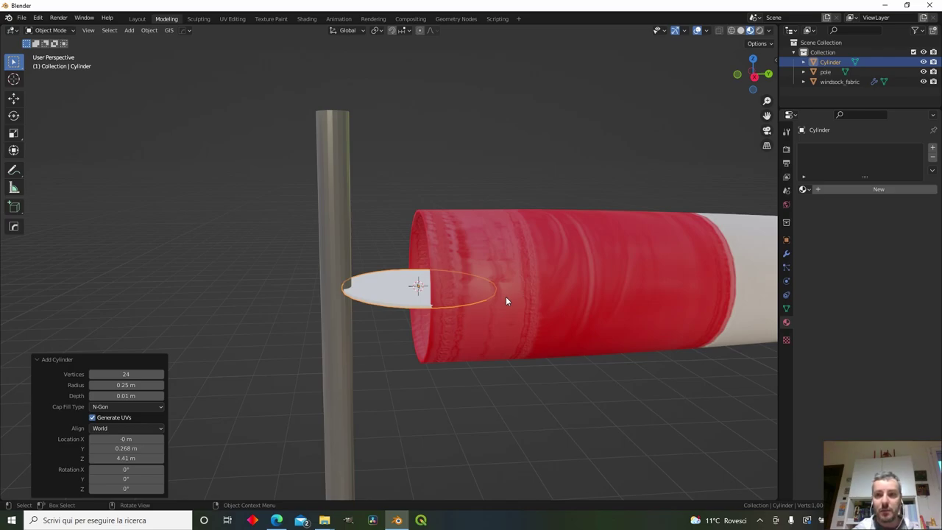
{"action": "type", "text": "rx"}
{"action": "type", "text": "90"}
{"action": "key", "text": "Return"}
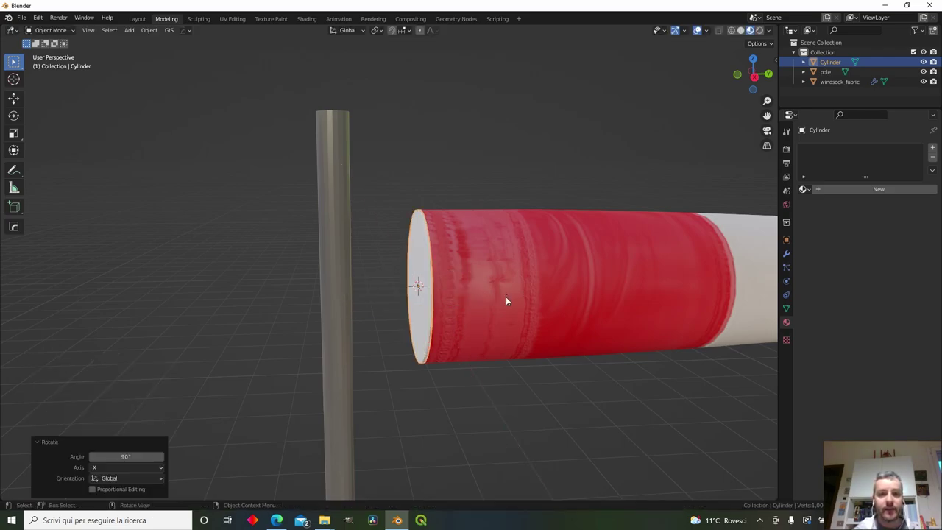
Step: Select both circular faces of the thin cylinder in wireframe Edit Mode and inset them by about 0.026 m
{"action": "scroll", "coordinate": [426, 287], "scroll_direction": "up", "scroll_amount": 2}
{"action": "middle_click_drag", "start_coordinate": [435, 271], "coordinate": [448, 272]}
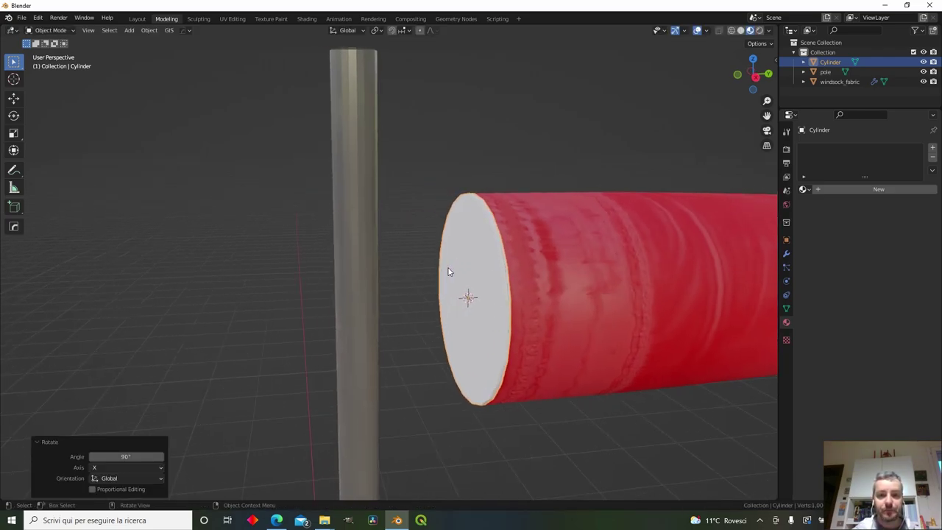
{"action": "key", "text": "Tab"}
{"action": "key", "text": "shift+z"}
{"action": "left_click", "coordinate": [102, 31]}
{"action": "left_click", "coordinate": [474, 288]}
{"action": "scroll", "coordinate": [412, 301], "scroll_direction": "up", "scroll_amount": 5}
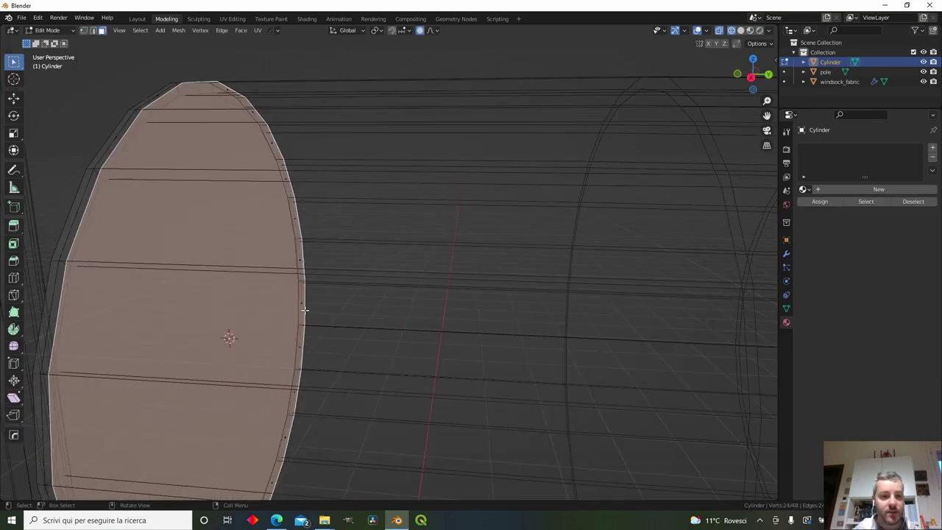
{"action": "scroll", "coordinate": [265, 327], "scroll_direction": "down", "scroll_amount": 5}
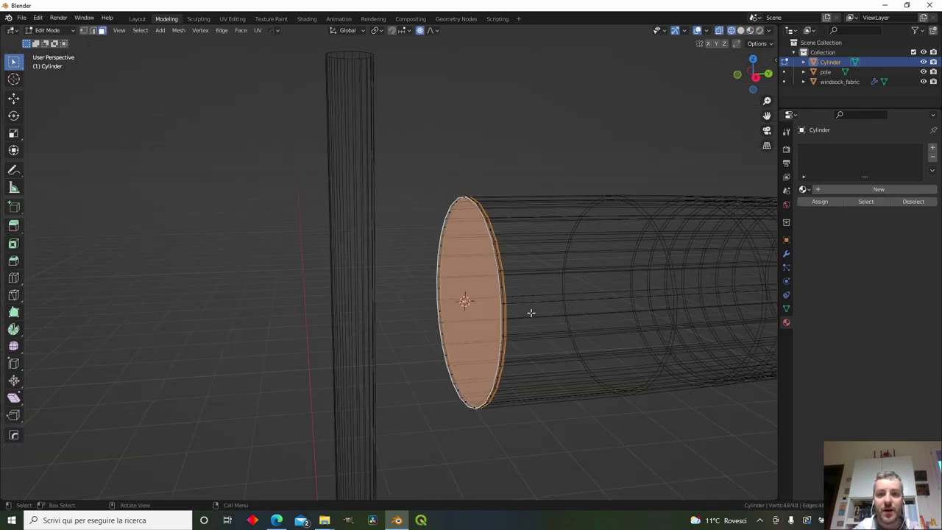
{"action": "key", "text": "i"}
{"action": "right_click", "coordinate": [505, 298]}
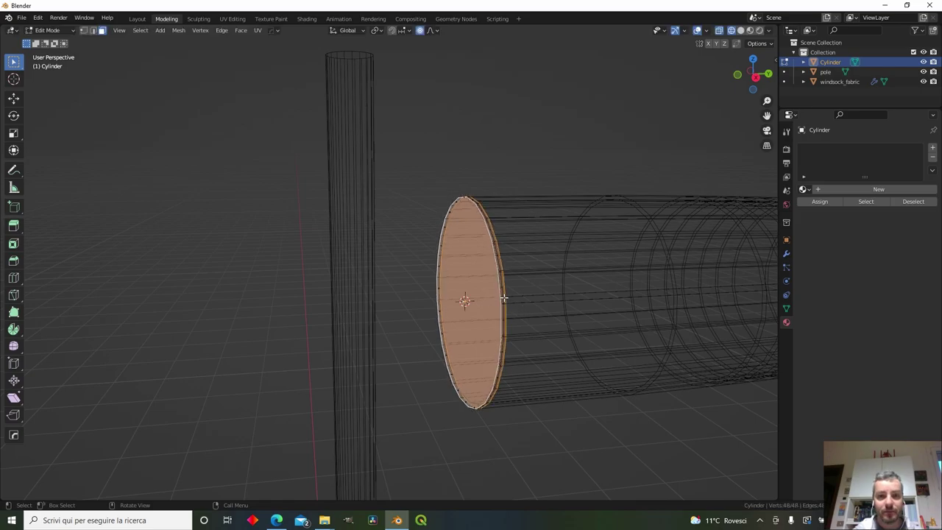
{"action": "middle_click_drag", "start_coordinate": [505, 299], "coordinate": [515, 301]}
{"action": "key", "text": "i"}
{"action": "left_click", "coordinate": [623, 337]}
{"action": "scroll", "coordinate": [623, 336], "scroll_direction": "up", "scroll_amount": 4}
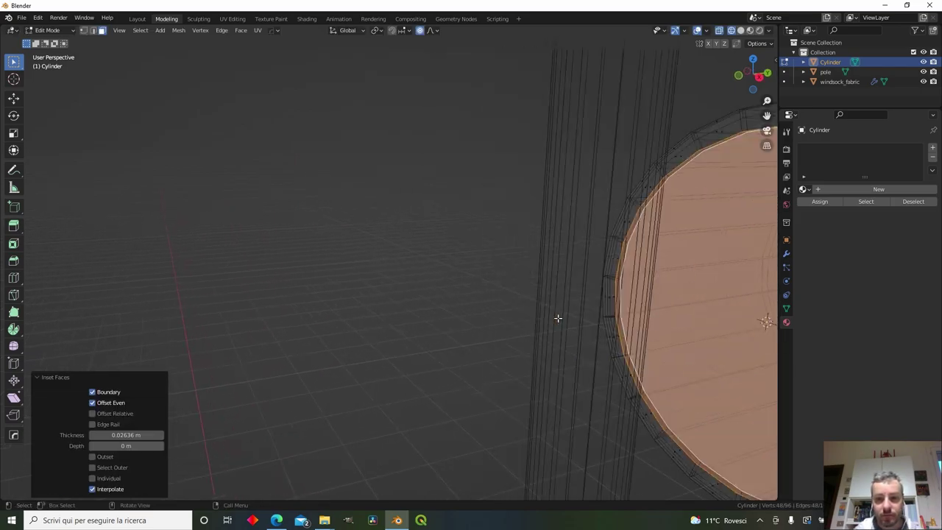
{"action": "scroll", "coordinate": [501, 291], "scroll_direction": "down", "scroll_amount": 2}
{"action": "key", "text": "Tab"}
Step: Hide the windsock_fabric object and select the thin cylinder again
{"action": "scroll", "coordinate": [496, 291], "scroll_direction": "down", "scroll_amount": 6}
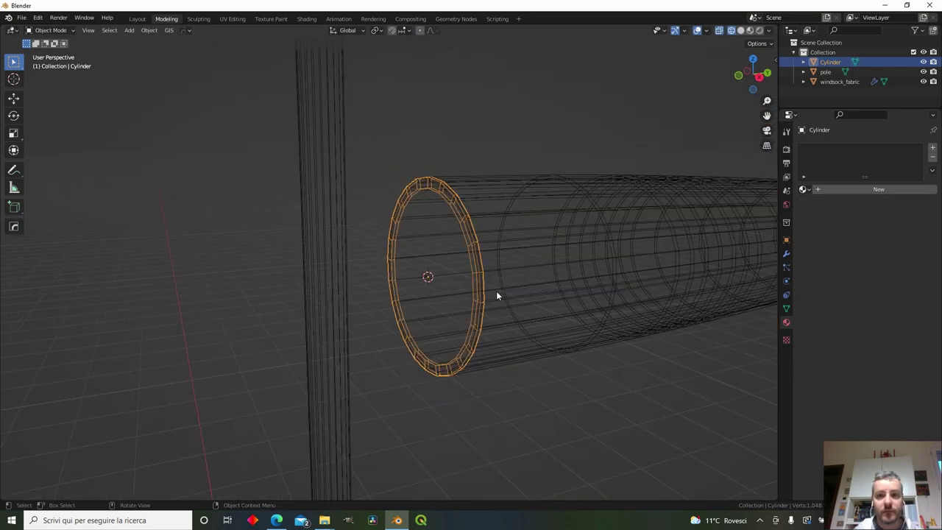
{"action": "left_click", "coordinate": [557, 287]}
{"action": "key", "text": "h"}
{"action": "middle_click_drag", "start_coordinate": [561, 284], "coordinate": [502, 262]}
{"action": "left_click", "coordinate": [419, 273]}
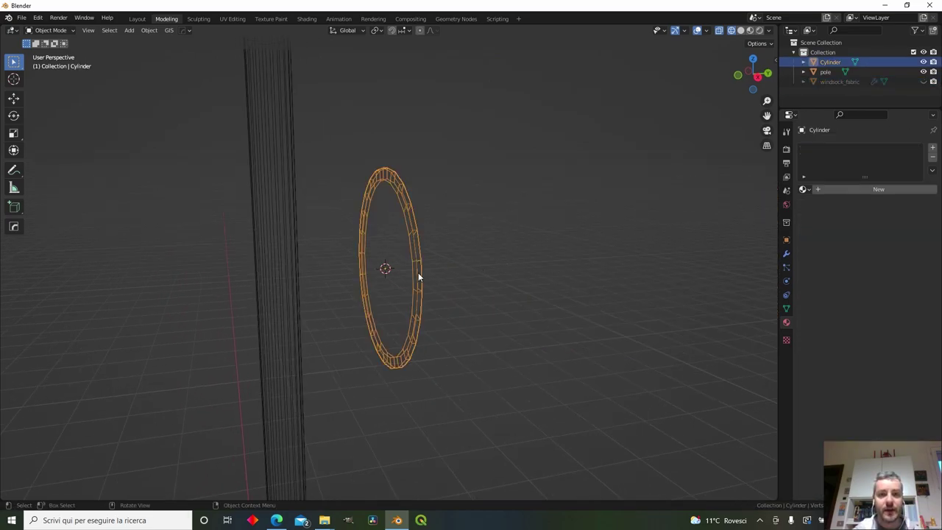
Step: Delete the two inset circular faces of the cylinder in Edit Mode, using Material Preview shading
{"action": "key", "text": "Tab"}
{"action": "middle_click_drag", "start_coordinate": [435, 273], "coordinate": [358, 276]}
{"action": "left_click", "coordinate": [750, 31]}
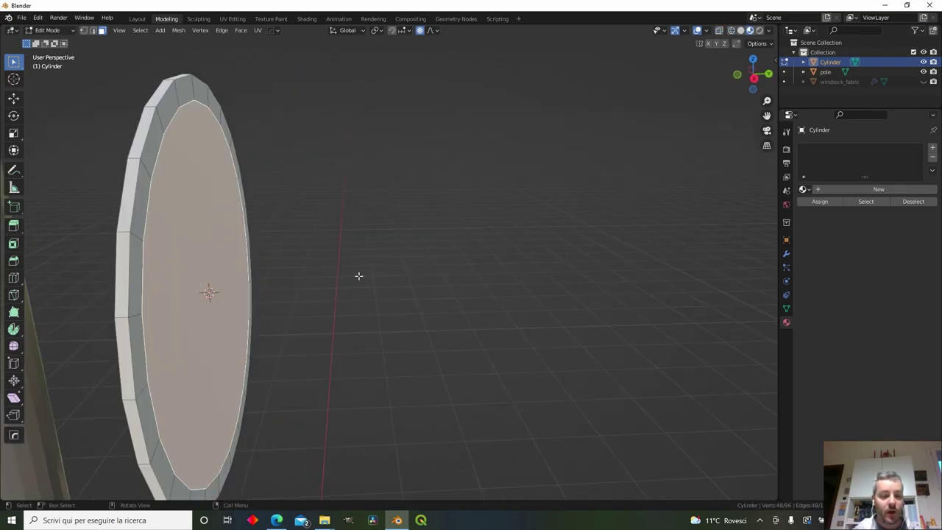
{"action": "key", "text": "x"}
{"action": "left_click", "coordinate": [358, 275]}
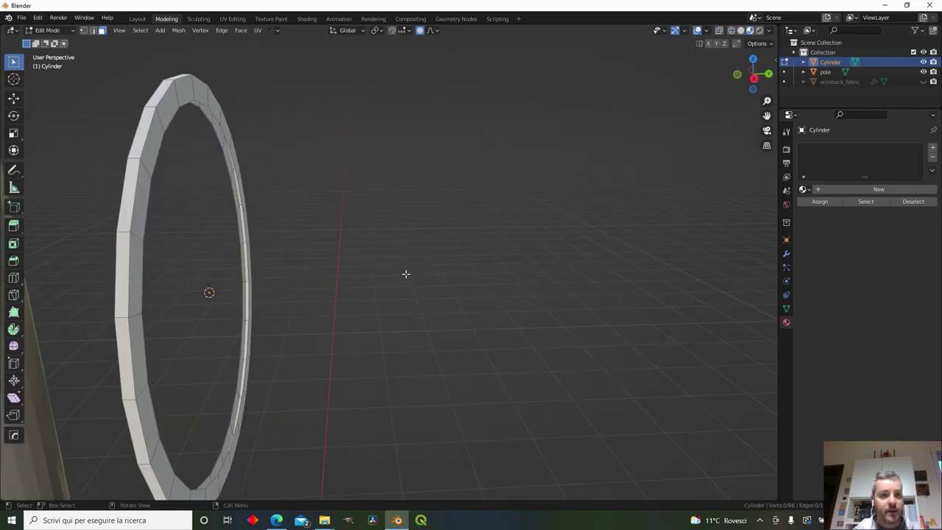
Step: Select the front and back inner edge loops of the ring and join them with Bridge Edge Loops
{"action": "middle_click_drag", "start_coordinate": [401, 262], "coordinate": [125, 102]}
{"action": "key", "text": "2"}
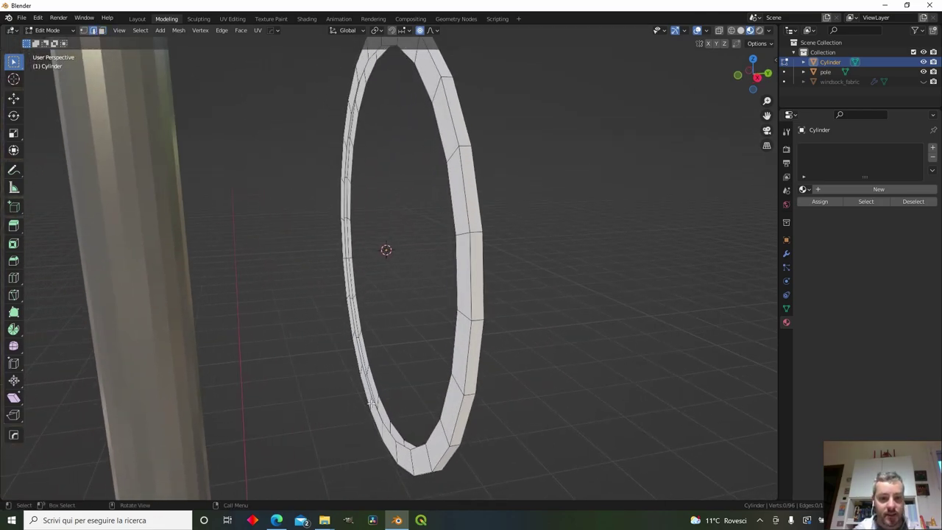
{"action": "key", "text": "alt"}
{"action": "left_click", "coordinate": [380, 417], "text": "alt"}
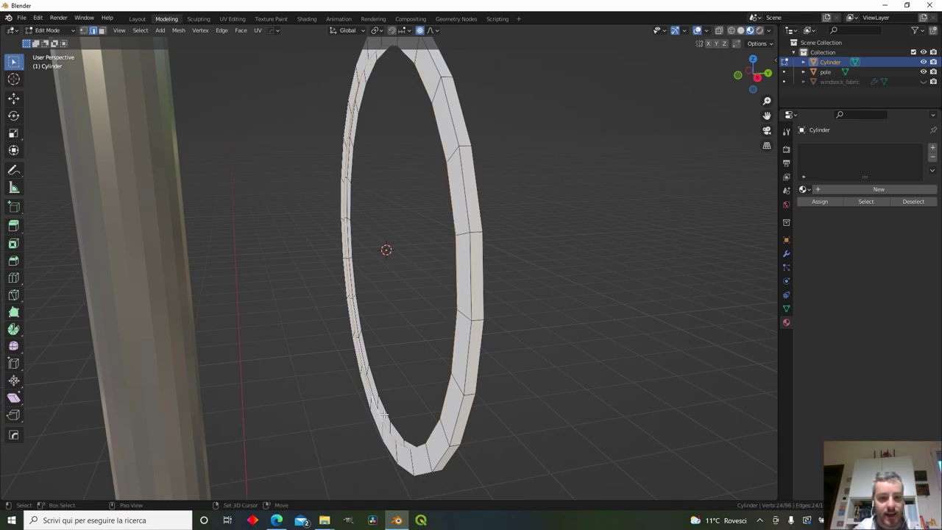
{"action": "left_click", "coordinate": [385, 413], "text": "alt"}
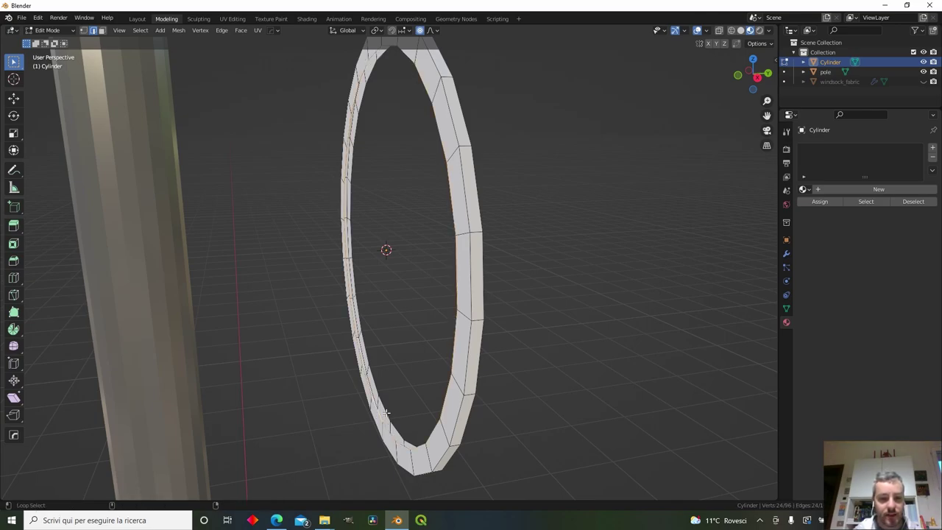
{"action": "left_click", "coordinate": [385, 413], "text": "alt+shift"}
{"action": "middle_click_drag", "start_coordinate": [385, 413], "coordinate": [360, 387]}
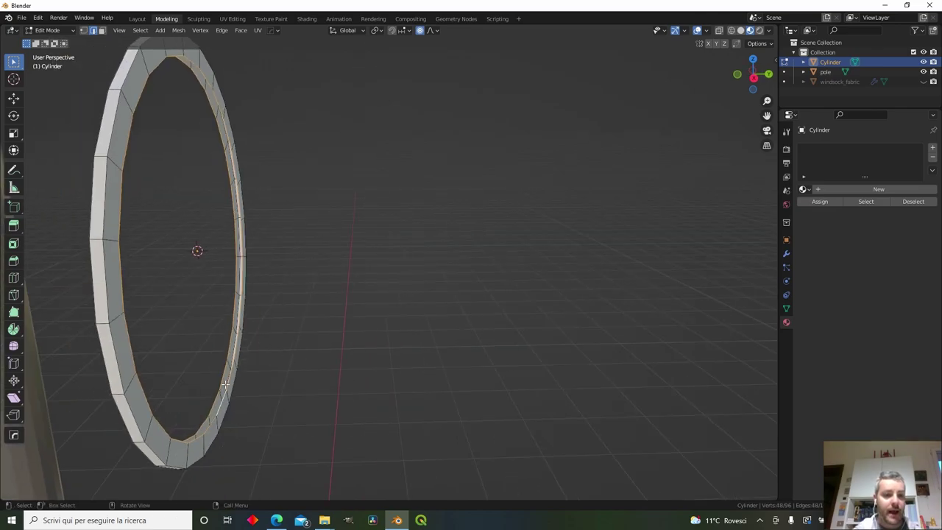
{"action": "right_click", "coordinate": [245, 268]}
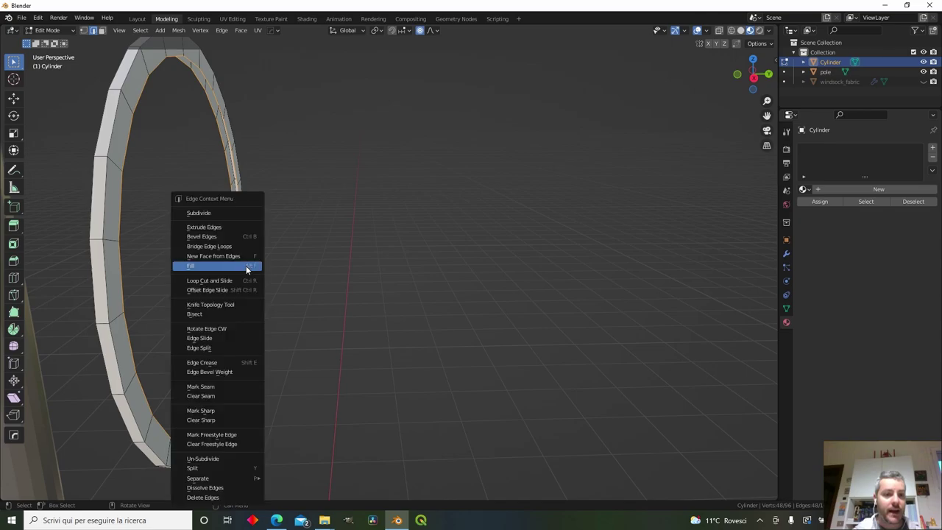
{"action": "left_click", "coordinate": [248, 246]}
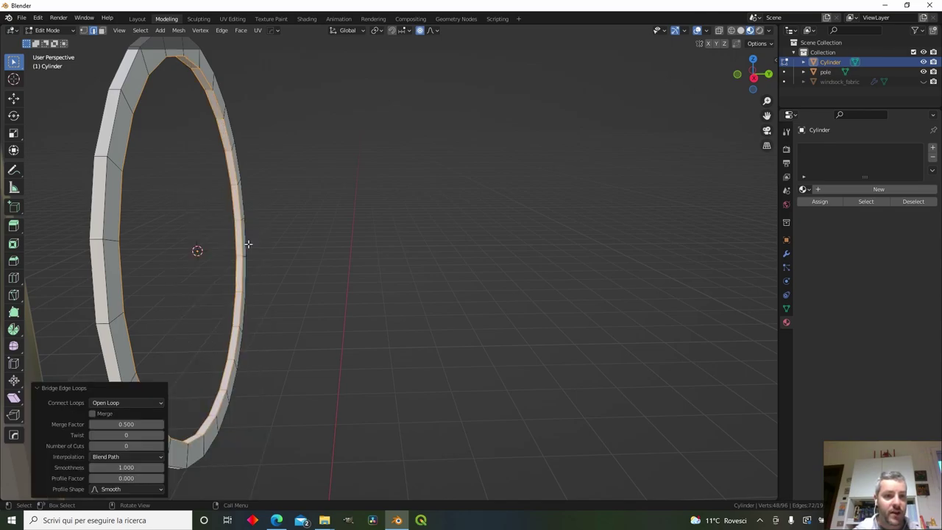
Step: Add one centred loop cut around the ring's outer rim in the right orthographic view
{"action": "middle_click_drag", "start_coordinate": [283, 262], "coordinate": [321, 228]}
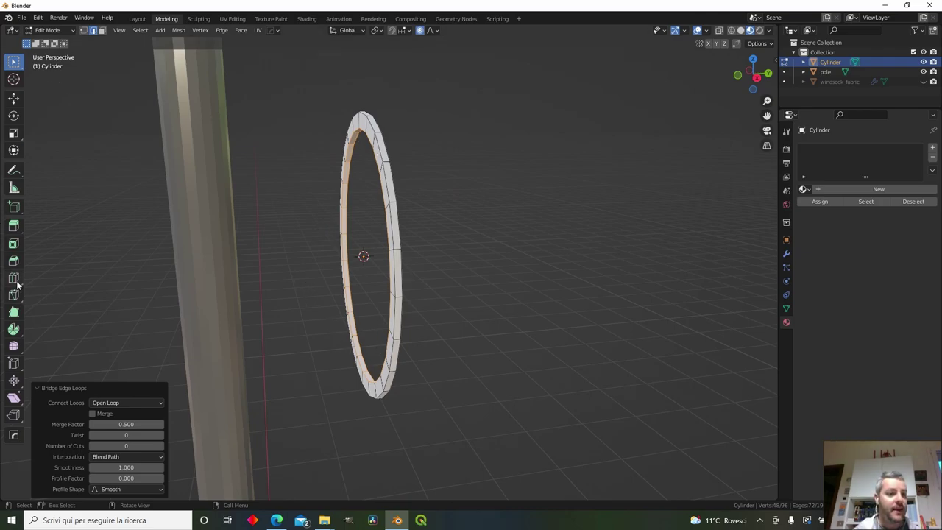
{"action": "left_click", "coordinate": [14, 279]}
{"action": "left_click", "coordinate": [14, 62]}
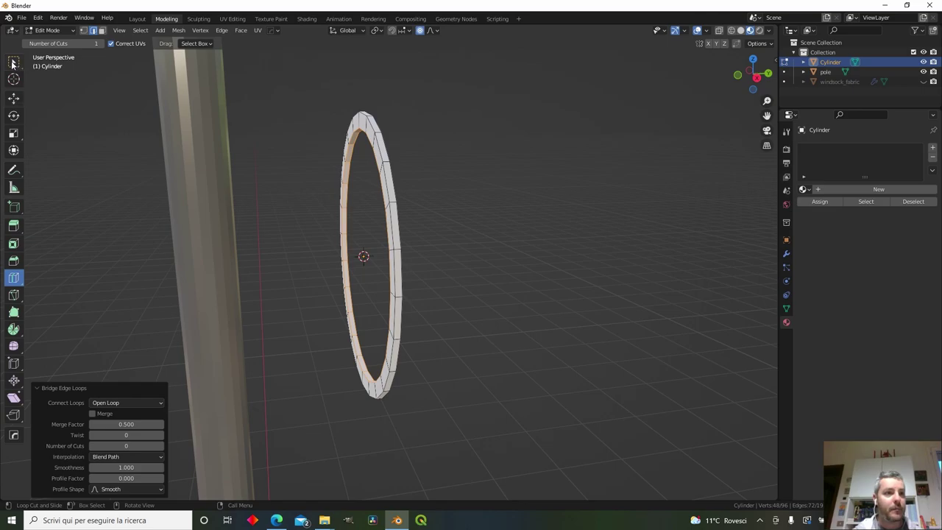
{"action": "left_click", "coordinate": [281, 192]}
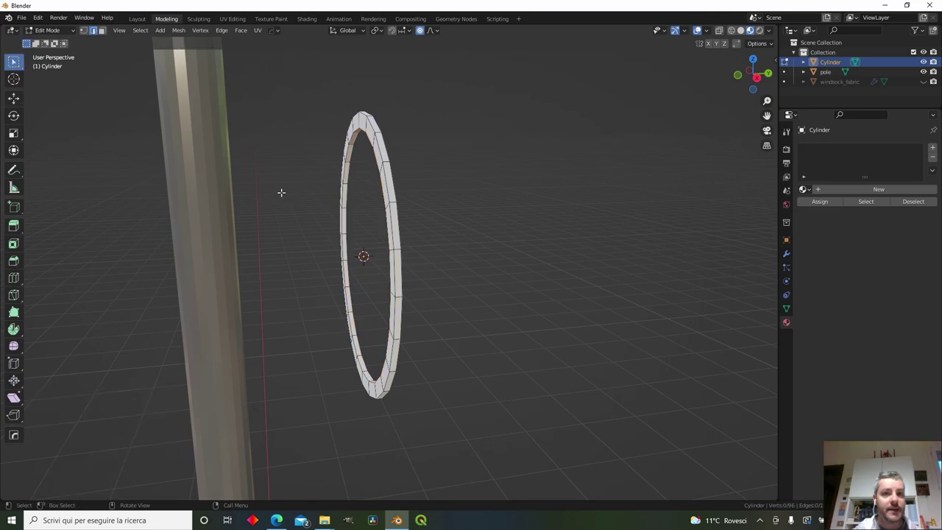
{"action": "left_click", "coordinate": [14, 278]}
{"action": "middle_click_drag", "start_coordinate": [381, 151], "coordinate": [305, 265]}
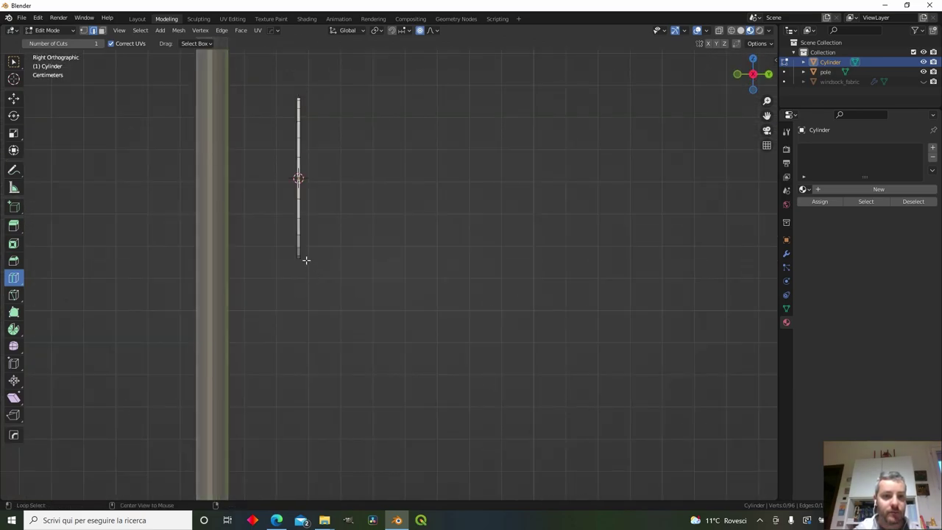
{"action": "scroll", "coordinate": [298, 117], "scroll_direction": "up", "scroll_amount": 6}
{"action": "left_click", "coordinate": [297, 66]}
{"action": "left_click", "coordinate": [297, 65]}
{"action": "left_click", "coordinate": [8, 60]}
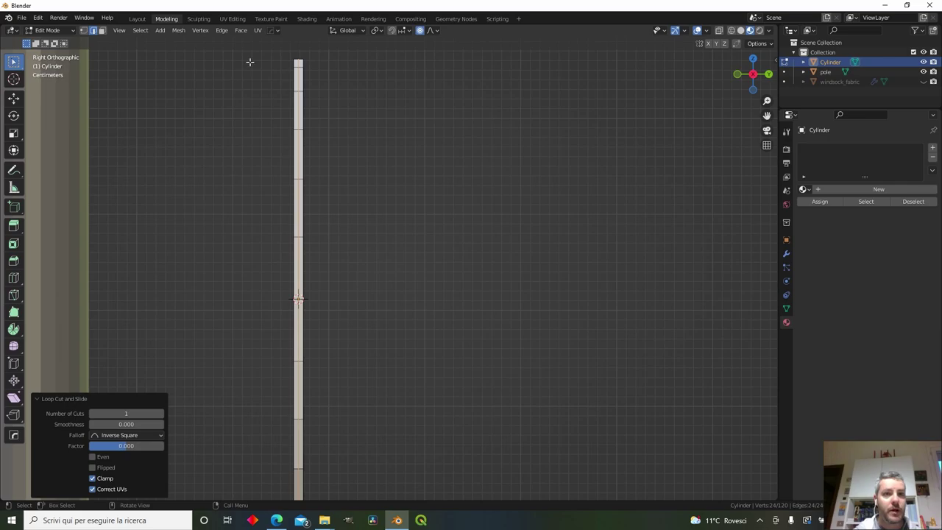
Step: Scale the rim's middle edge loop by about 1.4 along Y with proportional editing on
{"action": "left_click", "coordinate": [47, 30]}
{"action": "left_click", "coordinate": [65, 41]}
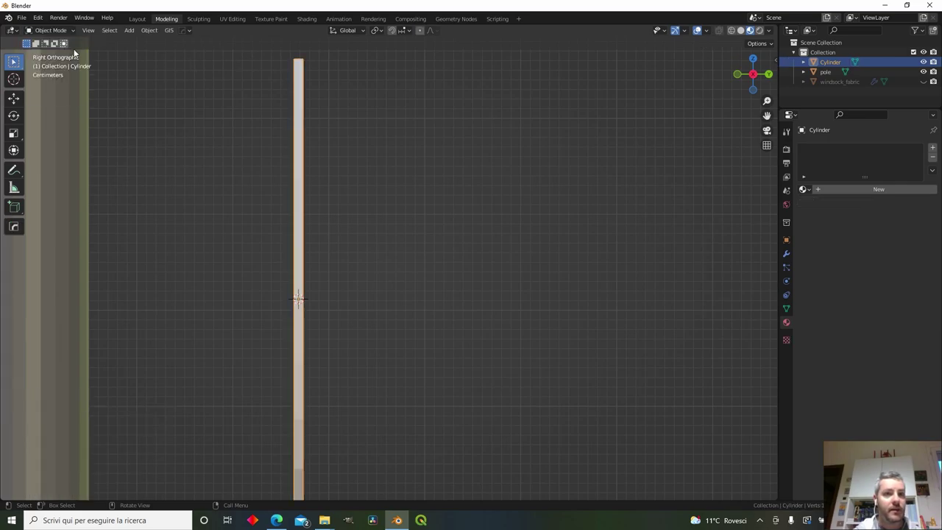
{"action": "left_click", "coordinate": [50, 30]}
{"action": "left_click", "coordinate": [59, 42]}
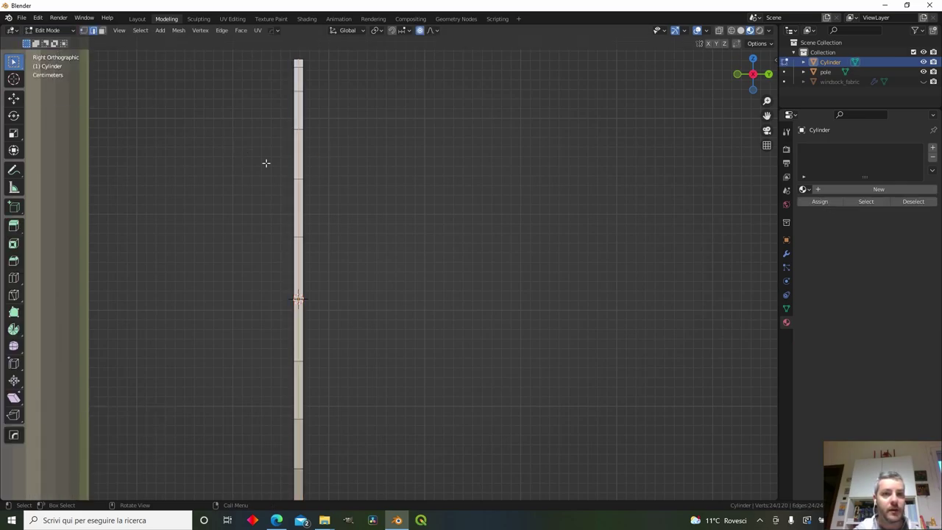
{"action": "scroll", "coordinate": [267, 165], "scroll_direction": "down", "scroll_amount": 2}
{"action": "key", "text": "s"}
{"action": "key", "text": "y"}
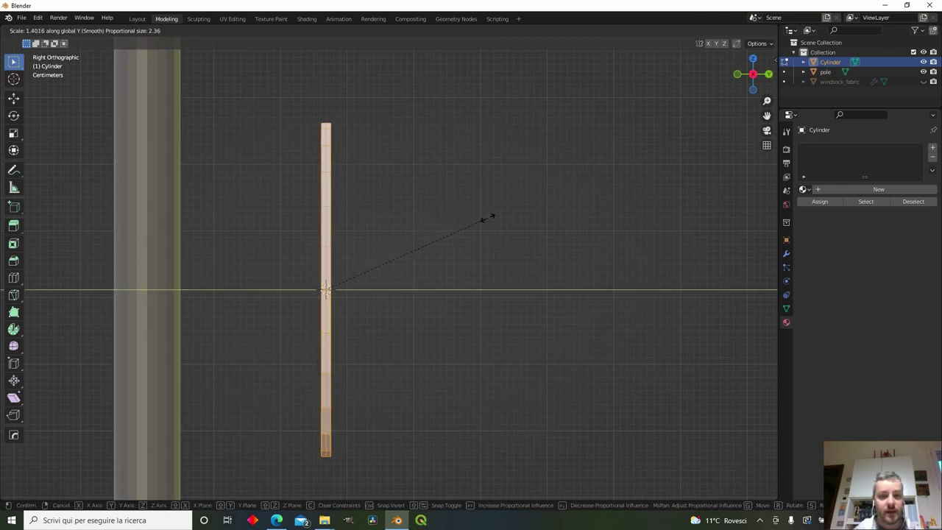
{"action": "left_click", "coordinate": [511, 216]}
{"action": "middle_click_drag", "start_coordinate": [511, 216], "coordinate": [496, 241]}
{"action": "scroll", "coordinate": [496, 240], "scroll_direction": "down", "scroll_amount": 6}
{"action": "key", "text": "s"}
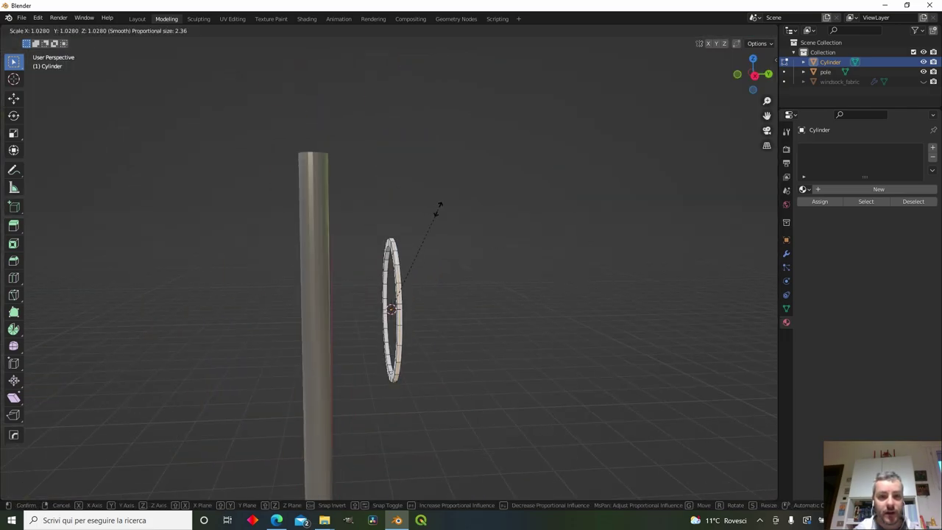
{"action": "left_click", "coordinate": [437, 208]}
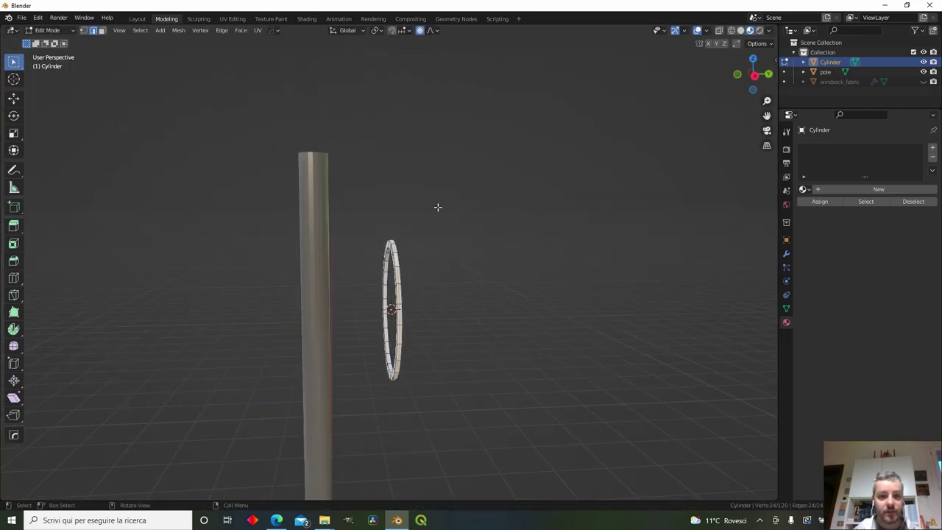
Step: Turn off proportional editing and scale the rim's middle edge loop uniformly by 1.030
{"action": "scroll", "coordinate": [441, 231], "scroll_direction": "up", "scroll_amount": 3}
{"action": "left_click", "coordinate": [420, 32]}
{"action": "middle_click_drag", "start_coordinate": [437, 273], "coordinate": [439, 227], "text": "shift"}
{"action": "key", "text": "s"}
{"action": "left_click", "coordinate": [437, 237]}
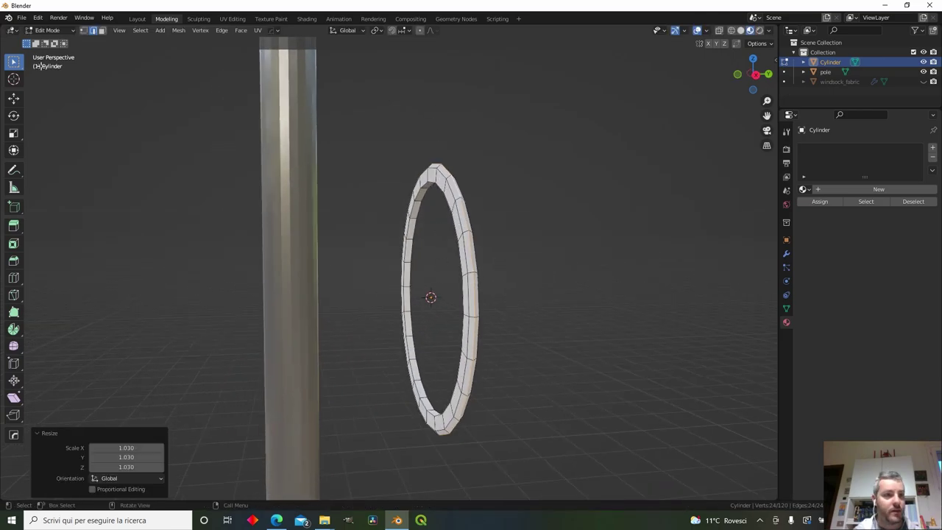
Step: Apply Shade Smooth to the ring in Object Mode and deselect it
{"action": "left_click", "coordinate": [15, 278]}
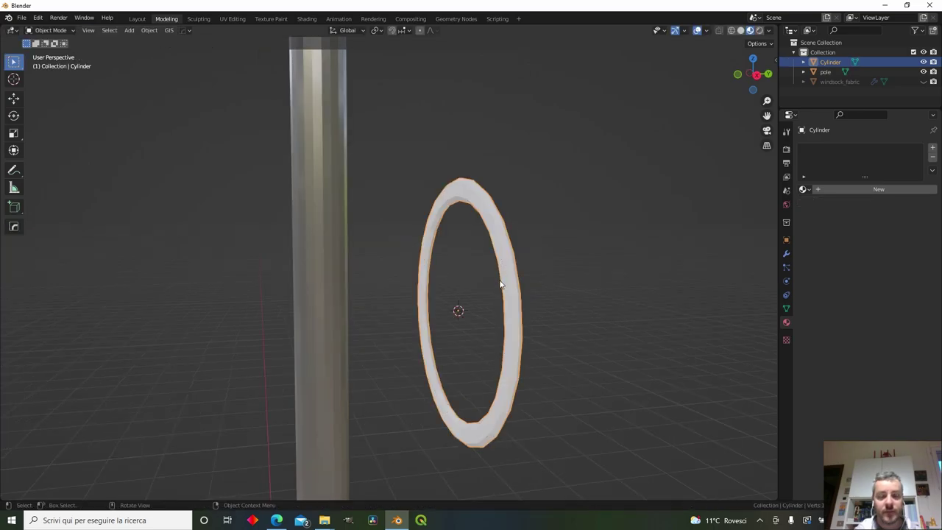
{"action": "right_click", "coordinate": [499, 272]}
{"action": "left_click", "coordinate": [499, 272]}
{"action": "left_click", "coordinate": [555, 306]}
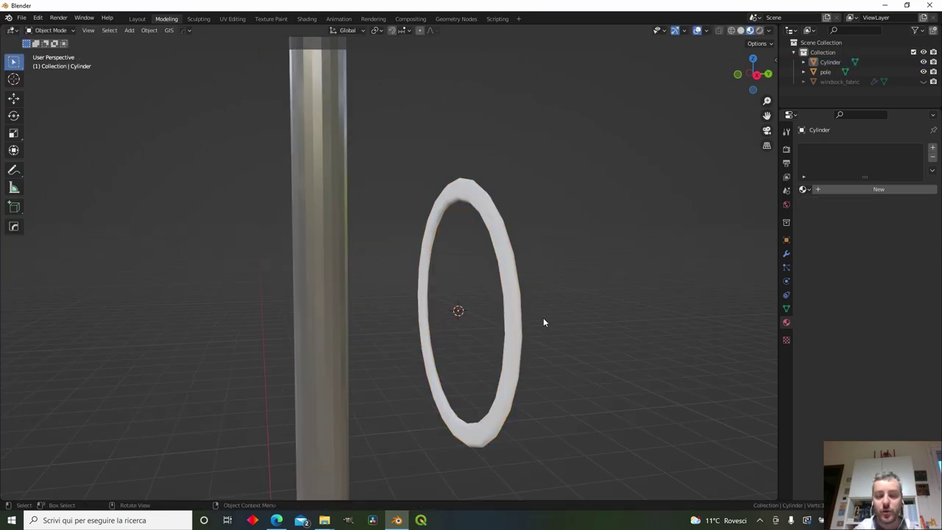
Step: Assign the existing Material.002 to the ring
{"action": "middle_click_drag", "start_coordinate": [543, 318], "coordinate": [542, 324]}
{"action": "left_click", "coordinate": [805, 189]}
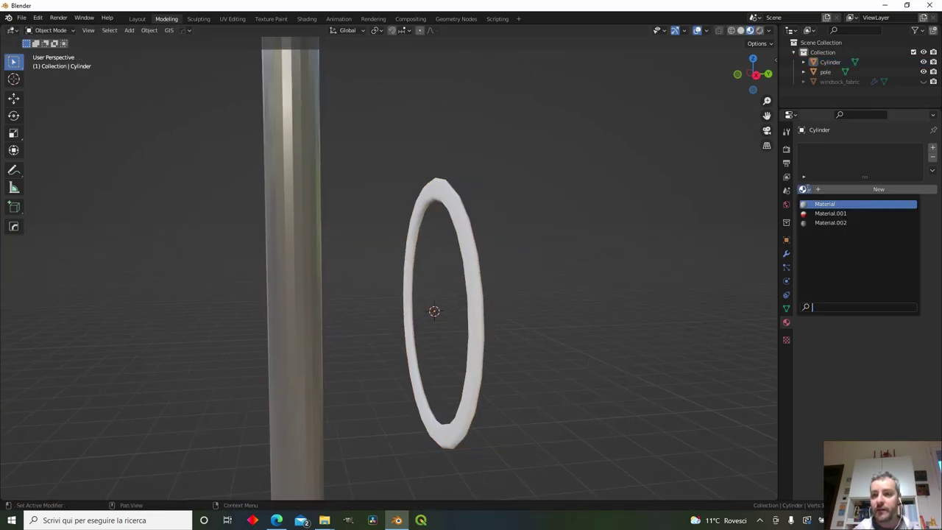
{"action": "left_click", "coordinate": [830, 223]}
Step: Unhide the windsock fabric in the right orthographic view and clear the selection
{"action": "scroll", "coordinate": [473, 298], "scroll_direction": "down", "scroll_amount": 3}
{"action": "key", "text": "KP_3"}
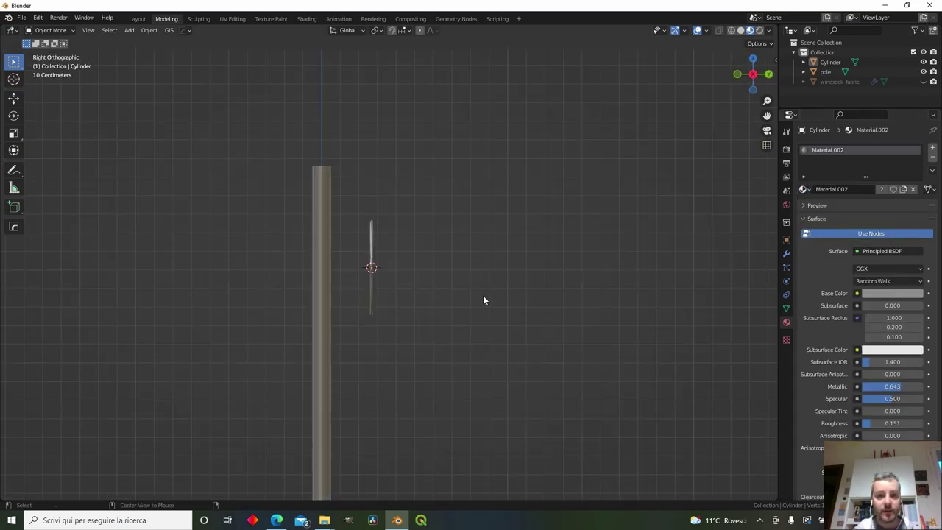
{"action": "key", "text": "alt+h"}
{"action": "left_click", "coordinate": [437, 337]}
{"action": "mouse_move", "coordinate": [437, 337]}
{"action": "middle_mouse_down"}
{"action": "mouse_move", "coordinate": [467, 346]}
{"action": "mouse_move", "coordinate": [416, 311]}
{"action": "mouse_move", "coordinate": [437, 322]}
{"action": "middle_mouse_up"}
{"action": "scroll", "coordinate": [467, 346], "scroll_direction": "up", "scroll_amount": 1}
Step: Thin the ring in Edit Mode with the Shrink/Fatten tool, then return to Object Mode and deselect it
{"action": "left_click", "coordinate": [481, 344]}
{"action": "scroll", "coordinate": [480, 341], "scroll_direction": "up", "scroll_amount": 2}
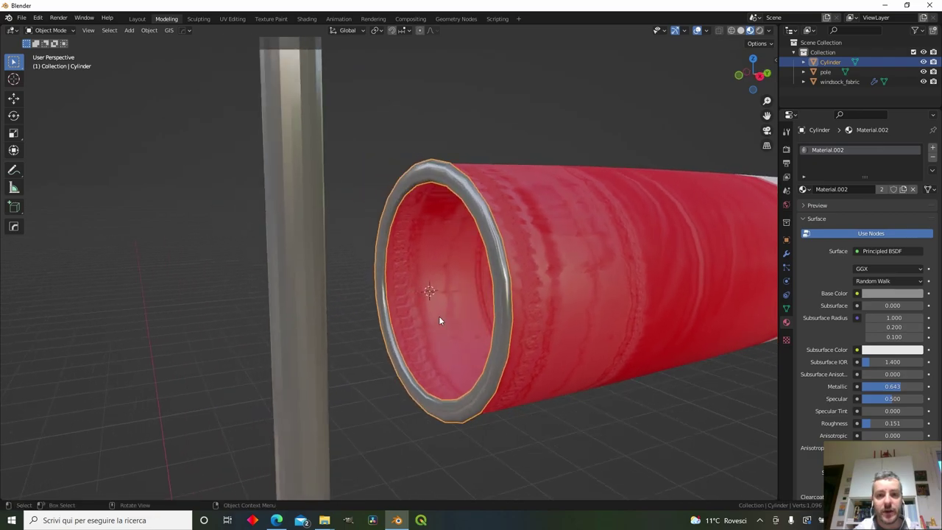
{"action": "key", "text": "Tab"}
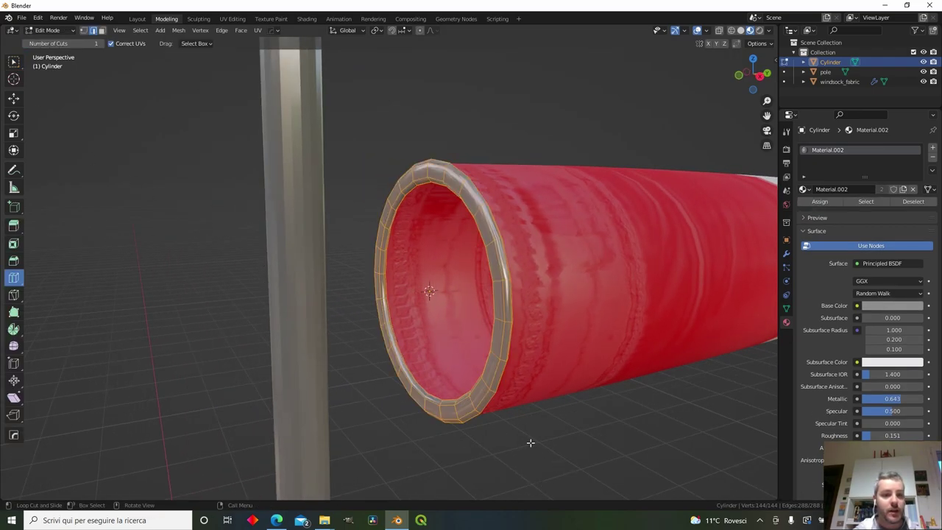
{"action": "left_click", "coordinate": [16, 382]}
{"action": "left_click_drag", "start_coordinate": [390, 306], "coordinate": [377, 311]}
{"action": "key", "text": "Tab"}
{"action": "scroll", "coordinate": [366, 394], "scroll_direction": "down", "scroll_amount": 3}
{"action": "left_click", "coordinate": [365, 396]}
{"action": "middle_click_drag", "start_coordinate": [479, 393], "coordinate": [414, 390]}
{"action": "scroll", "coordinate": [414, 389], "scroll_direction": "up", "scroll_amount": 4}
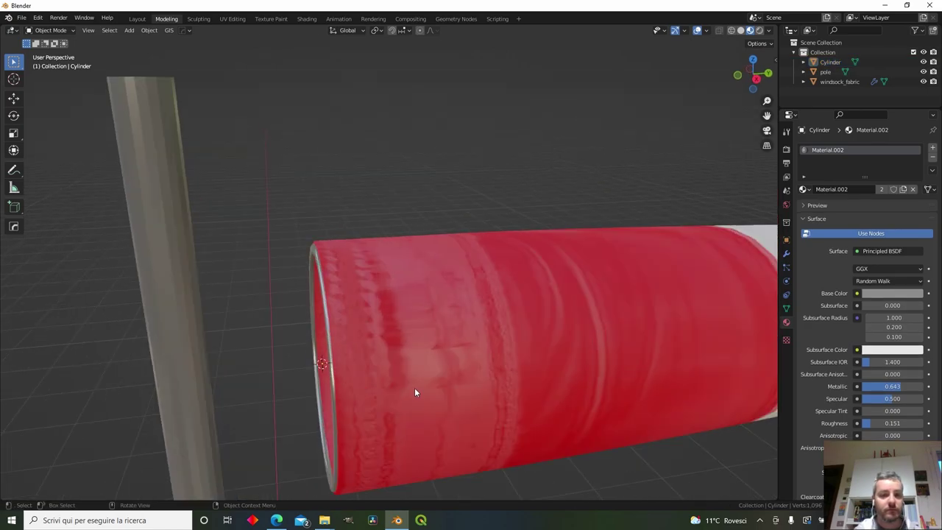
Step: Apply Shade Smooth to the pole and deselect it
{"action": "middle_click_drag", "start_coordinate": [401, 347], "coordinate": [309, 322]}
{"action": "left_click", "coordinate": [300, 282]}
{"action": "right_click", "coordinate": [300, 283]}
{"action": "left_click", "coordinate": [302, 275]}
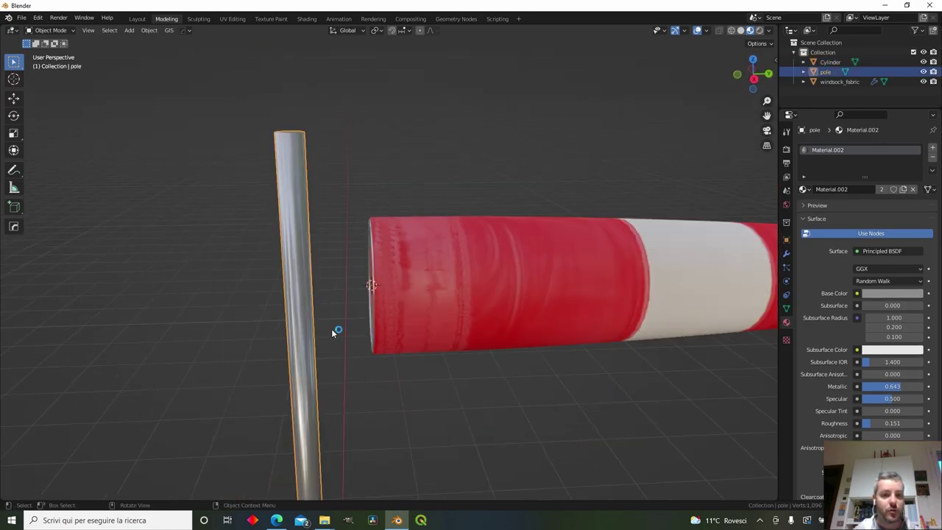
{"action": "left_click", "coordinate": [331, 321]}
Step: Select the pole in the right orthographic view and snap the 3D cursor to the world origin
{"action": "middle_click_drag", "start_coordinate": [365, 357], "coordinate": [433, 336], "text": "alt"}
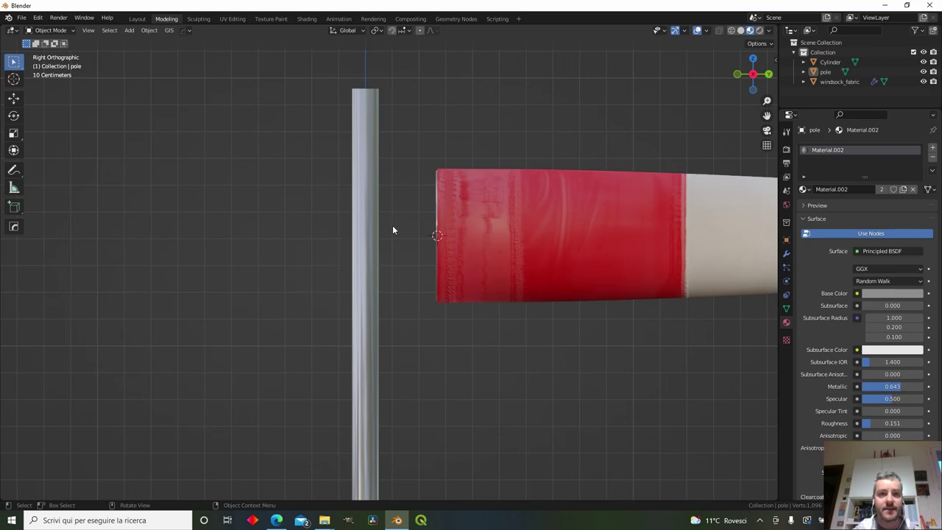
{"action": "left_click", "coordinate": [369, 245]}
{"action": "scroll", "coordinate": [370, 246], "scroll_direction": "down", "scroll_amount": 7}
{"action": "key", "text": "shift+s"}
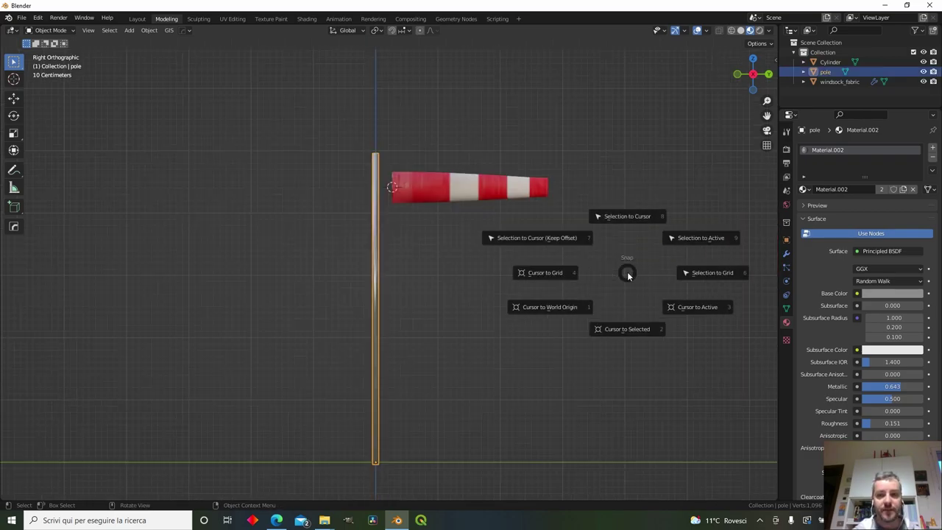
{"action": "left_click", "coordinate": [558, 306]}
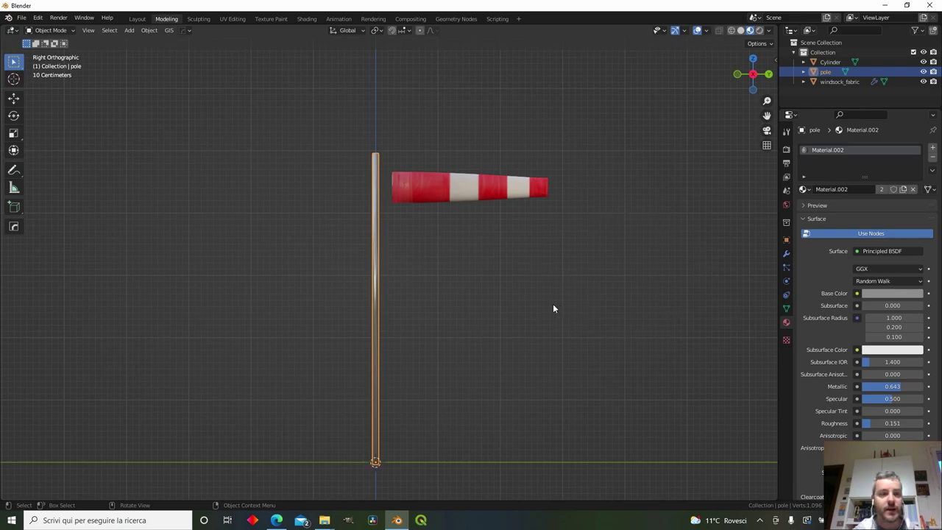
Step: Add a mesh cylinder at the world origin with 20 vertices, 0.25 m radius and 0.7 m depth
{"action": "left_click", "coordinate": [128, 30]}
{"action": "mouse_move", "coordinate": [156, 91]}
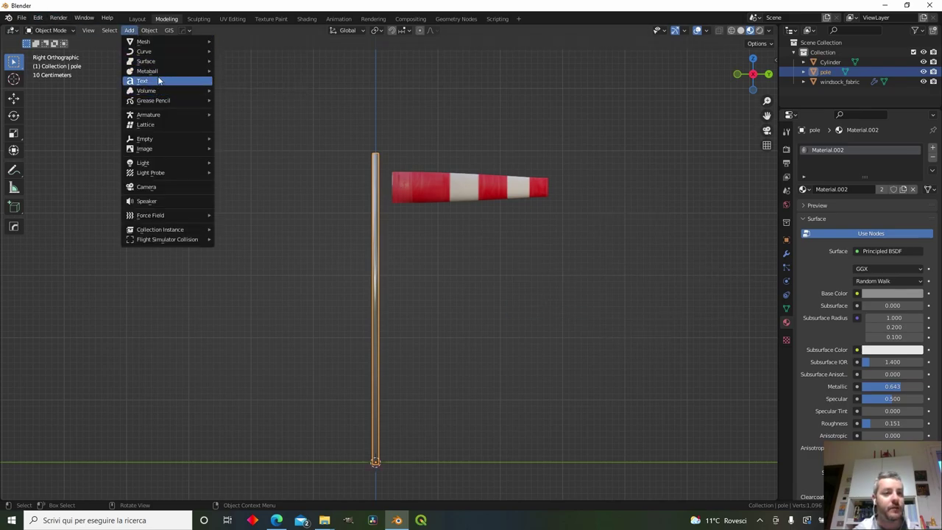
{"action": "mouse_move", "coordinate": [170, 40]}
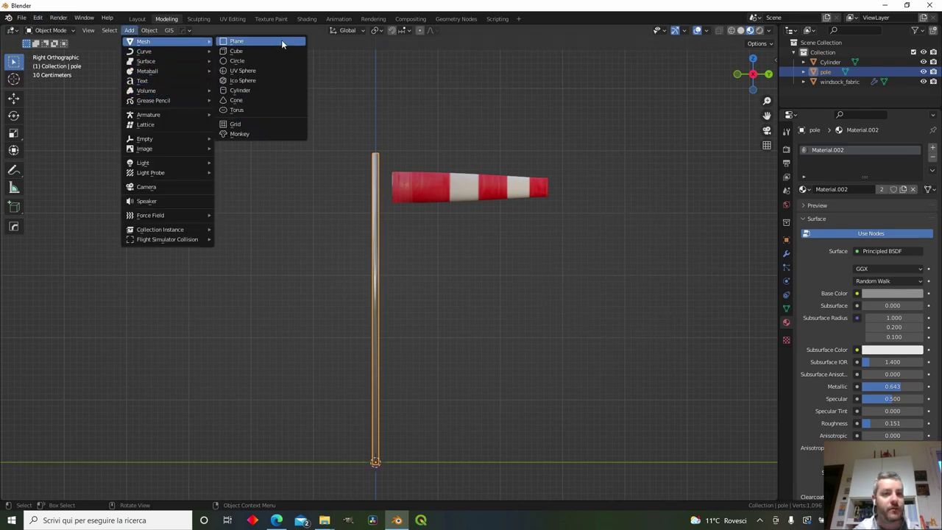
{"action": "left_click", "coordinate": [263, 92]}
{"action": "left_click", "coordinate": [129, 374]}
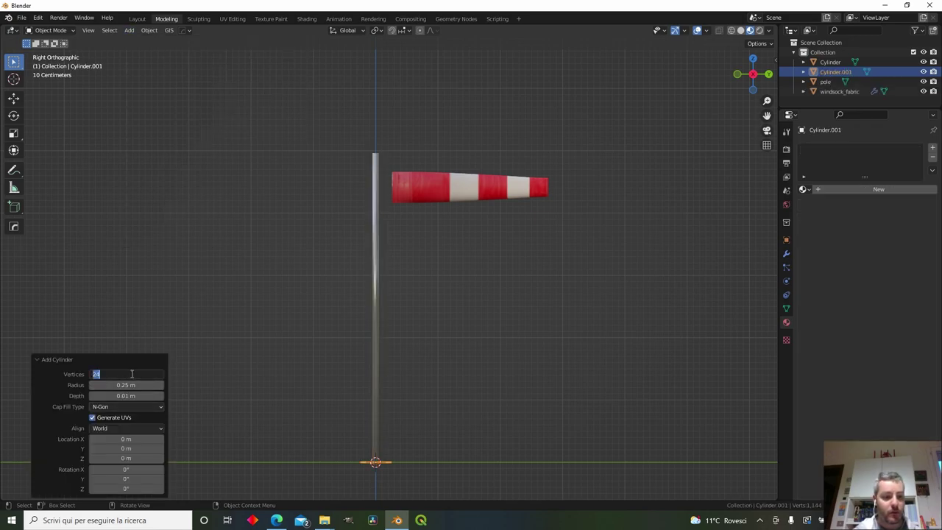
{"action": "type", "text": "2"}
{"action": "key", "text": "Return"}
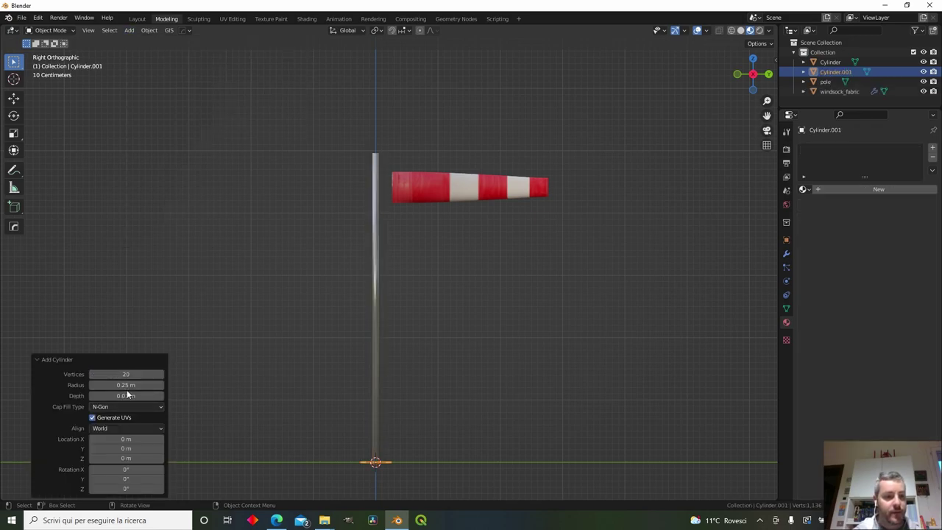
{"action": "left_click", "coordinate": [125, 395]}
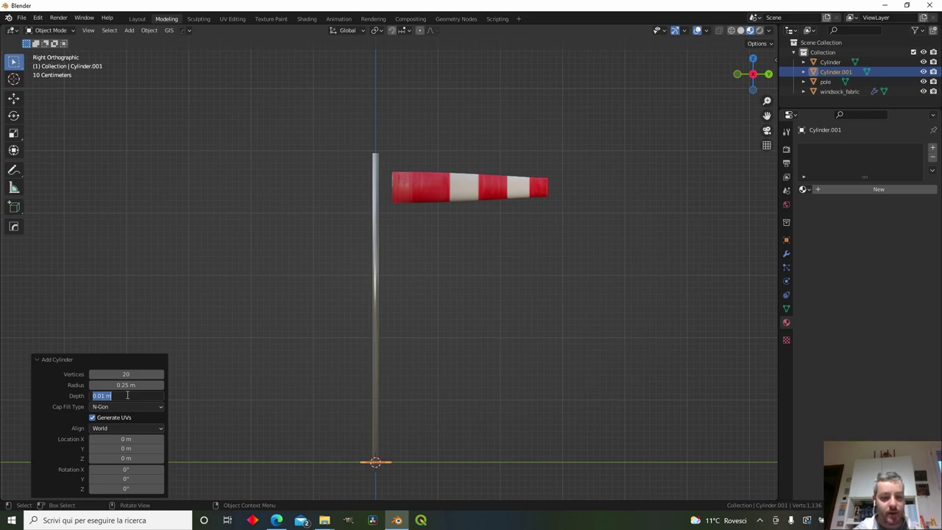
{"action": "key", "text": "BackSpace"}
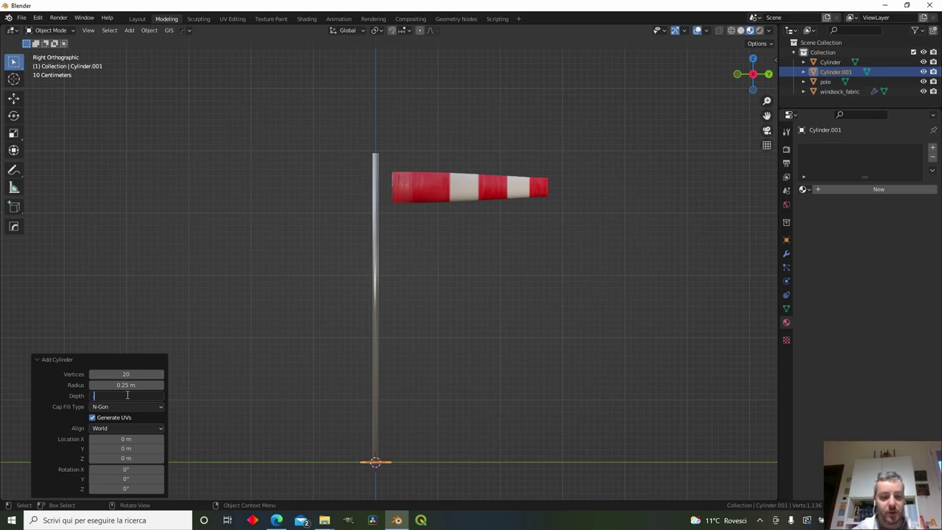
{"action": "key", "text": "Return"}
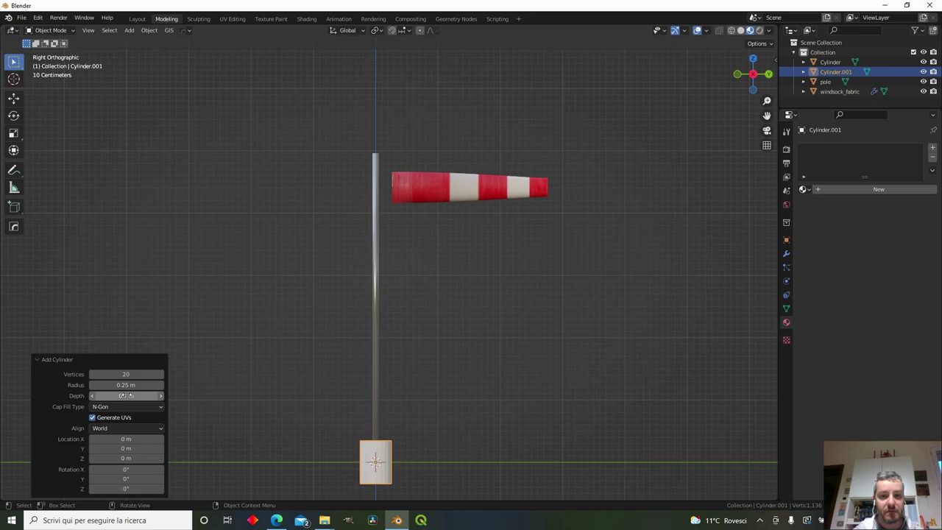
Step: Move the new cylinder about 4.39 m up along Z, beside the windsock's opening
{"action": "key", "text": "g"}
{"action": "key", "text": "z"}
{"action": "left_click", "coordinate": [500, 172]}
{"action": "middle_click_drag", "start_coordinate": [412, 221], "coordinate": [443, 318], "text": "shift"}
{"action": "scroll", "coordinate": [442, 318], "scroll_direction": "up", "scroll_amount": 6}
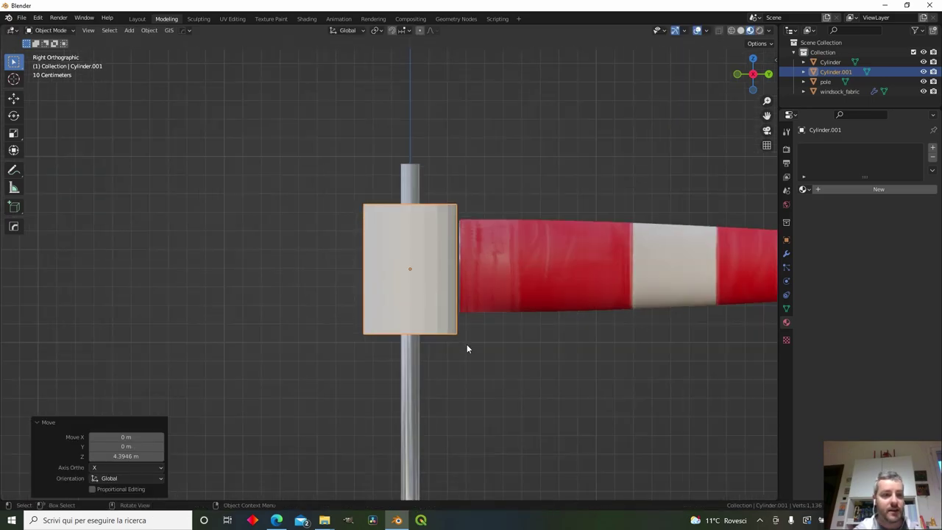
Step: Scale the cylinder down in X and Y only, keeping its height, to form a close sleeve around the pole
{"action": "key", "text": "s"}
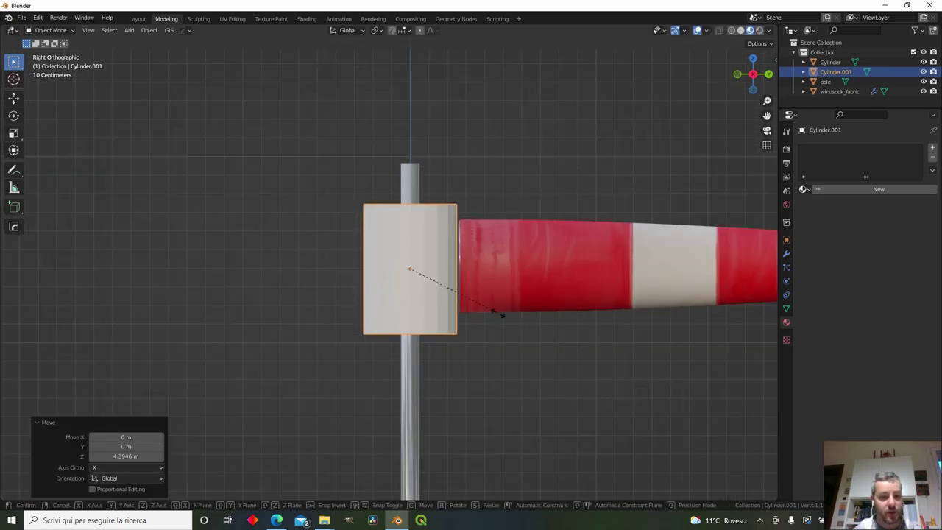
{"action": "key", "text": "shift+x"}
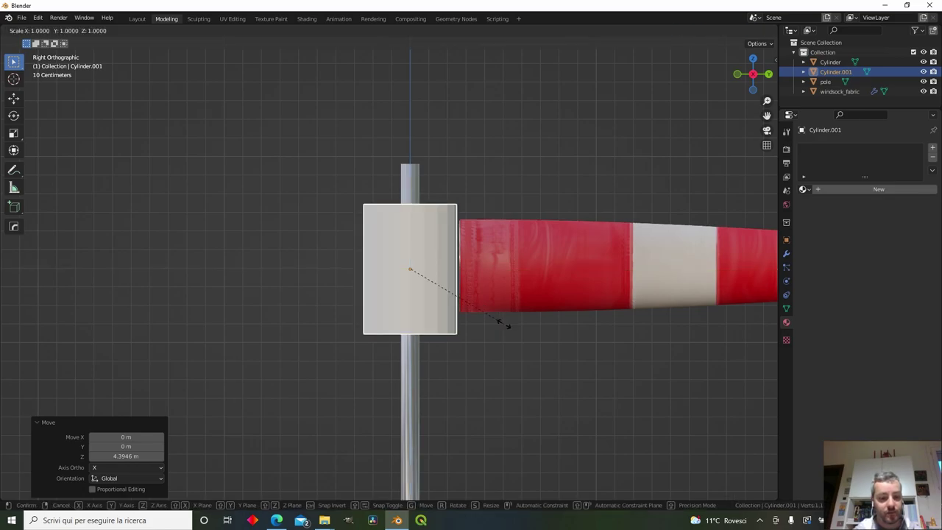
{"action": "left_click", "coordinate": [438, 284]}
{"action": "mouse_move", "coordinate": [438, 284]}
{"action": "middle_mouse_down"}
{"action": "mouse_move", "coordinate": [447, 307]}
{"action": "mouse_move", "coordinate": [439, 290]}
{"action": "middle_mouse_up"}
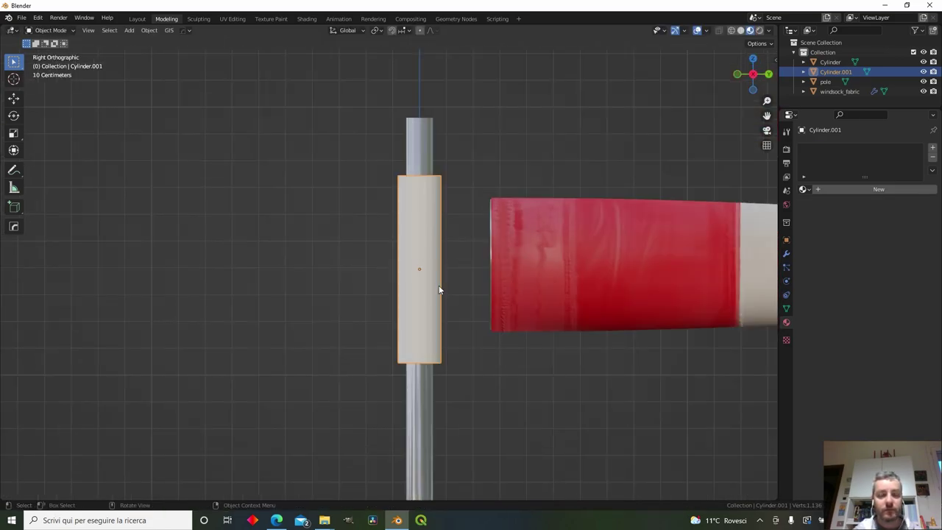
Step: Assign the existing Material.002 to the sleeve around the pole and apply Shade Smooth
{"action": "left_click", "coordinate": [493, 244]}
{"action": "middle_click_drag", "start_coordinate": [471, 246], "coordinate": [490, 253]}
{"action": "scroll", "coordinate": [491, 253], "scroll_direction": "up", "scroll_amount": 4}
{"action": "left_click", "coordinate": [491, 253]}
{"action": "left_click", "coordinate": [442, 258]}
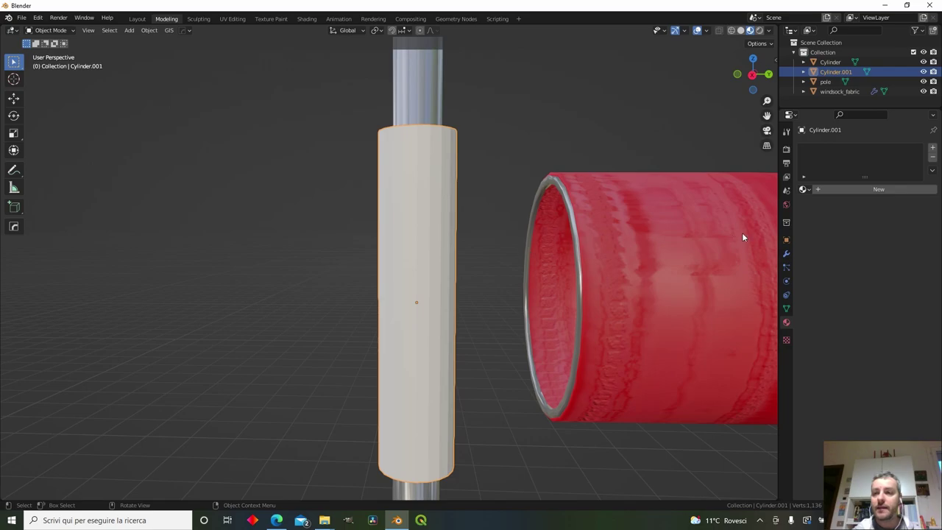
{"action": "left_click", "coordinate": [803, 189]}
{"action": "left_click", "coordinate": [820, 222]}
{"action": "scroll", "coordinate": [692, 252], "scroll_direction": "down", "scroll_amount": 4}
{"action": "right_click", "coordinate": [417, 250]}
{"action": "left_click", "coordinate": [416, 250]}
Step: Select one face at the ring's top and one at its bottom, and extrude both into the pole sleeve as struts
{"action": "scroll", "coordinate": [473, 285], "scroll_direction": "up", "scroll_amount": 2}
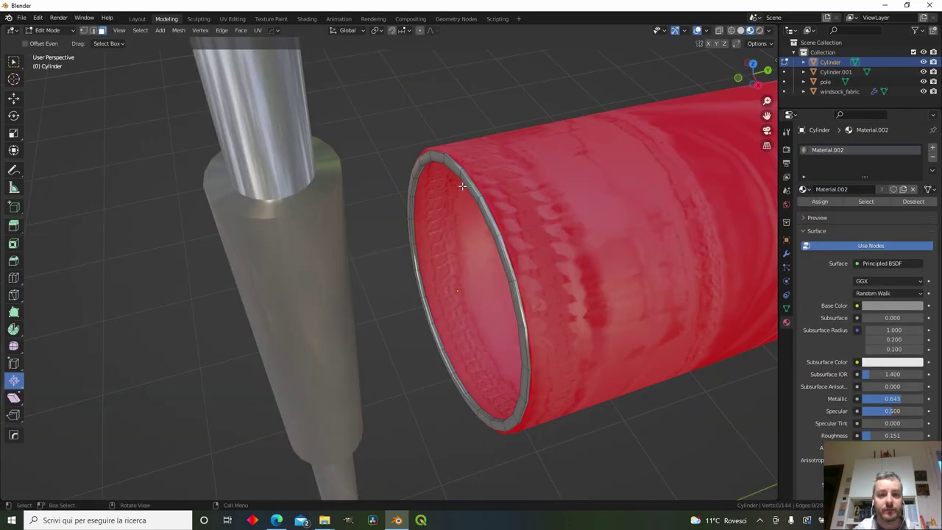
{"action": "left_click", "coordinate": [467, 185]}
{"action": "middle_click_drag", "start_coordinate": [423, 380], "coordinate": [469, 377]}
{"action": "left_click", "coordinate": [454, 387], "text": "shift"}
{"action": "key", "text": "e"}
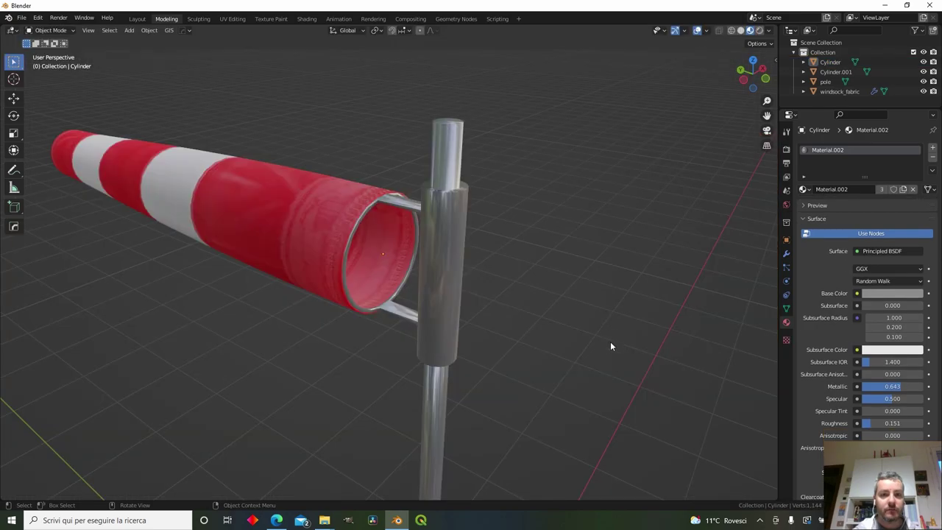
Step: In wireframe, select the struts' two end faces at the sleeve, set the pivot to Individual Origins and scale them
{"action": "middle_click_drag", "start_coordinate": [610, 342], "coordinate": [444, 171]}
{"action": "key", "text": "Tab"}
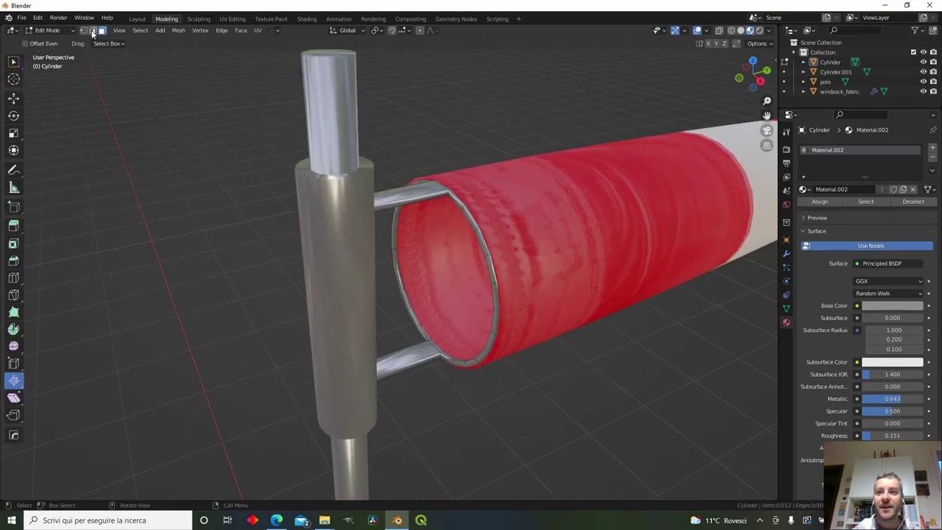
{"action": "left_click", "coordinate": [733, 31]}
{"action": "middle_click_drag", "start_coordinate": [413, 225], "coordinate": [343, 196]}
{"action": "middle_click_drag", "start_coordinate": [384, 290], "coordinate": [404, 380]}
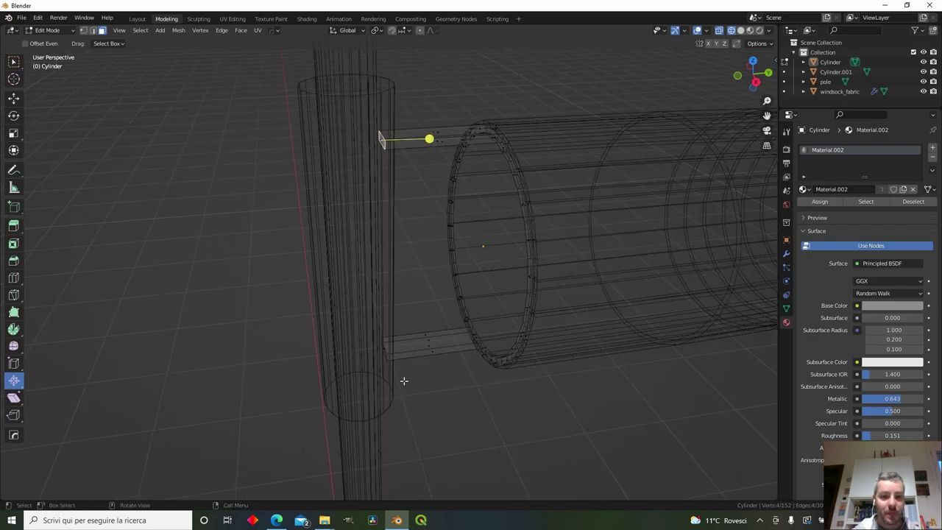
{"action": "left_click", "coordinate": [385, 343], "text": "shift"}
{"action": "left_click", "coordinate": [378, 31]}
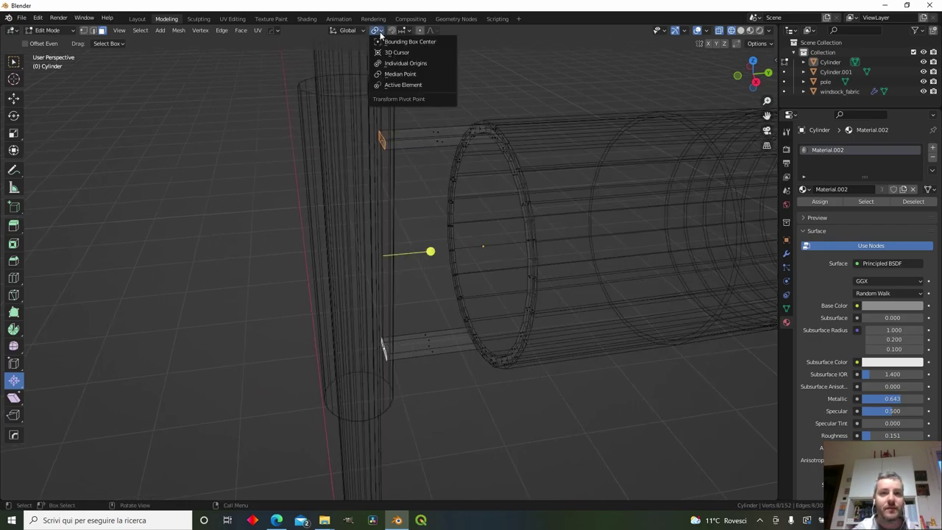
{"action": "left_click", "coordinate": [404, 66]}
{"action": "middle_click_drag", "start_coordinate": [555, 335], "coordinate": [606, 354]}
{"action": "key", "text": "s"}
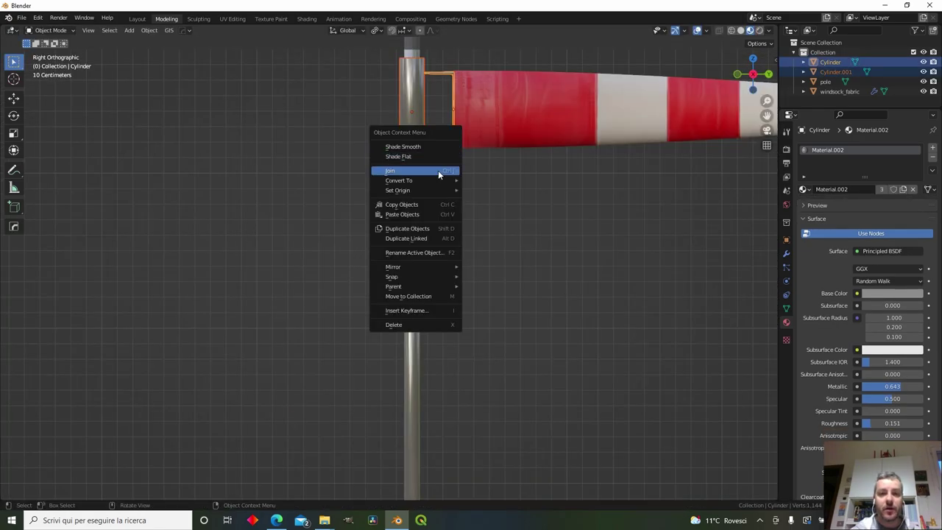
Step: Join the ring and the pole sleeve into one object and rename it windsock_attach
{"action": "left_click", "coordinate": [438, 170]}
{"action": "middle_click_drag", "start_coordinate": [438, 170], "coordinate": [453, 233]}
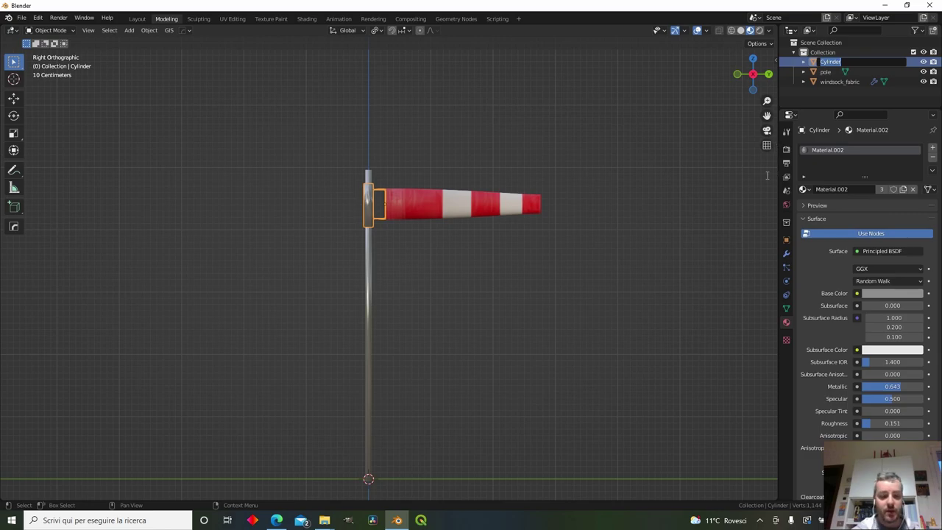
{"action": "type", "text": "windsock_attach"}
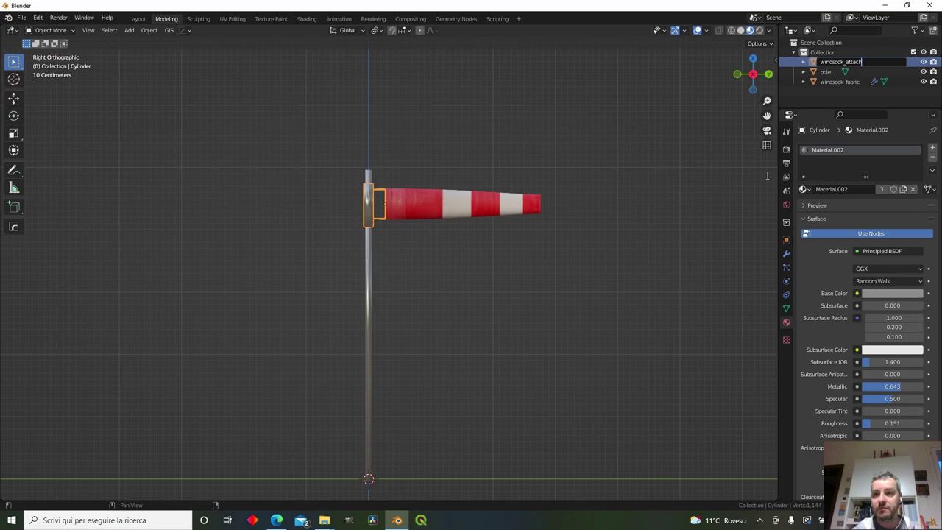
{"action": "key", "text": "Return"}
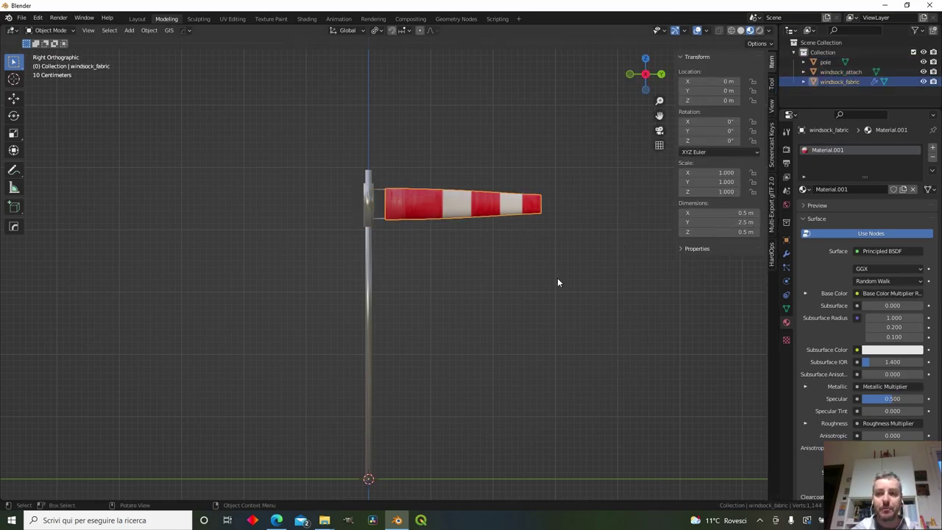
Step: Check the transforms of the fabric and pole, apply all transforms to windsock_attach, and deselect it
{"action": "middle_click_drag", "start_coordinate": [493, 279], "coordinate": [504, 230], "text": "shift"}
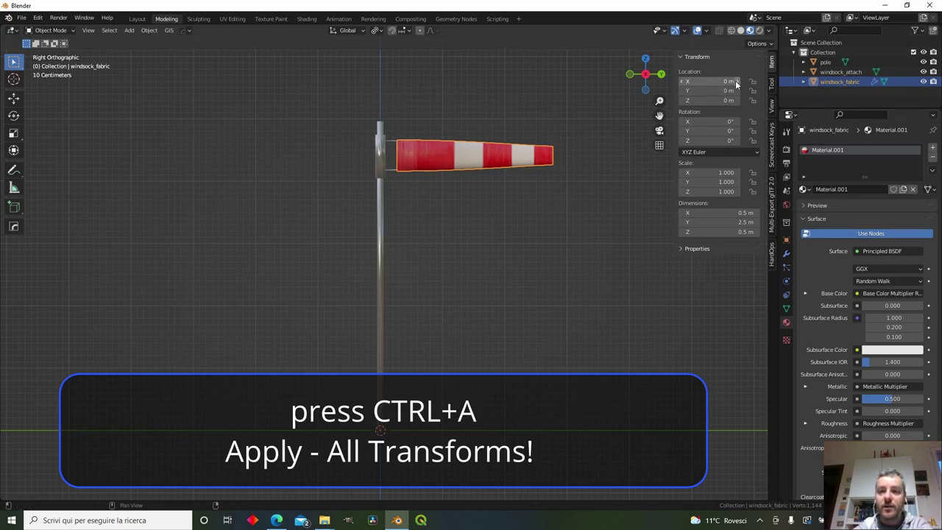
{"action": "left_click", "coordinate": [381, 131]}
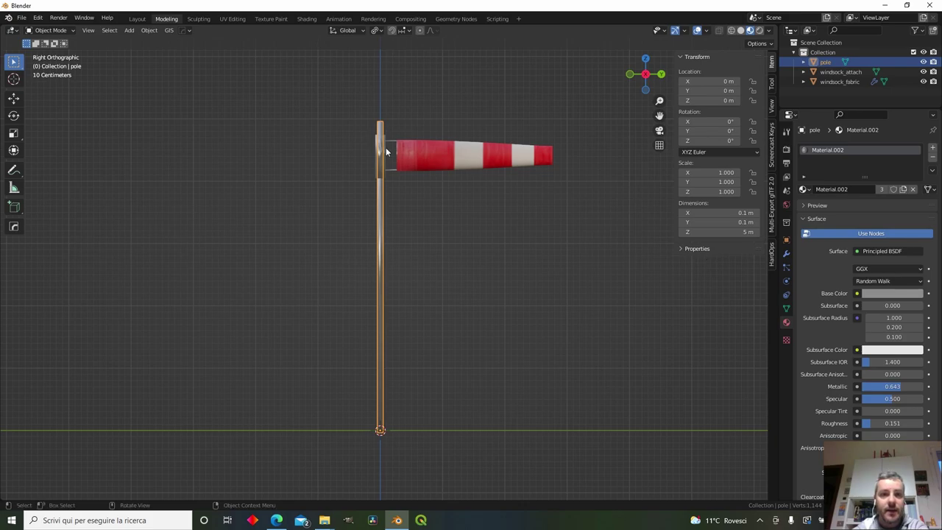
{"action": "left_click", "coordinate": [385, 149]}
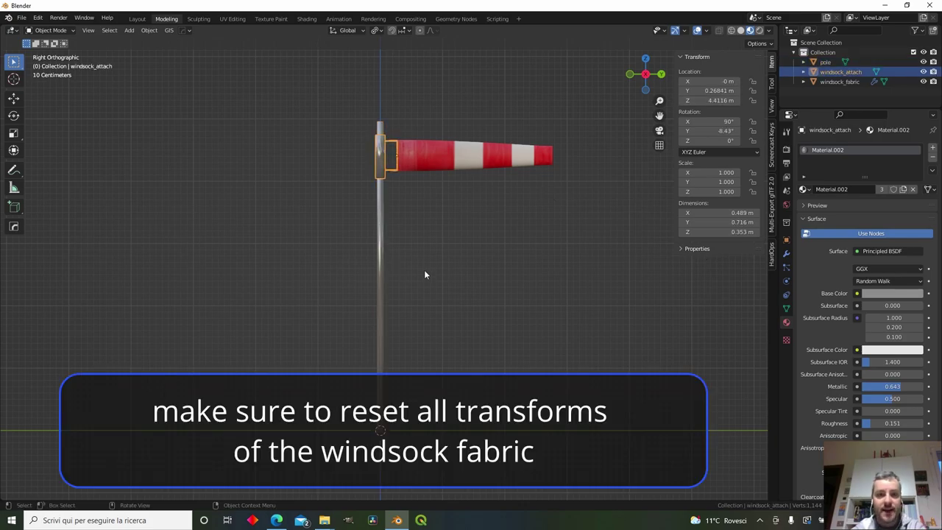
{"action": "key", "text": "ctrl+a"}
{"action": "left_click", "coordinate": [440, 267]}
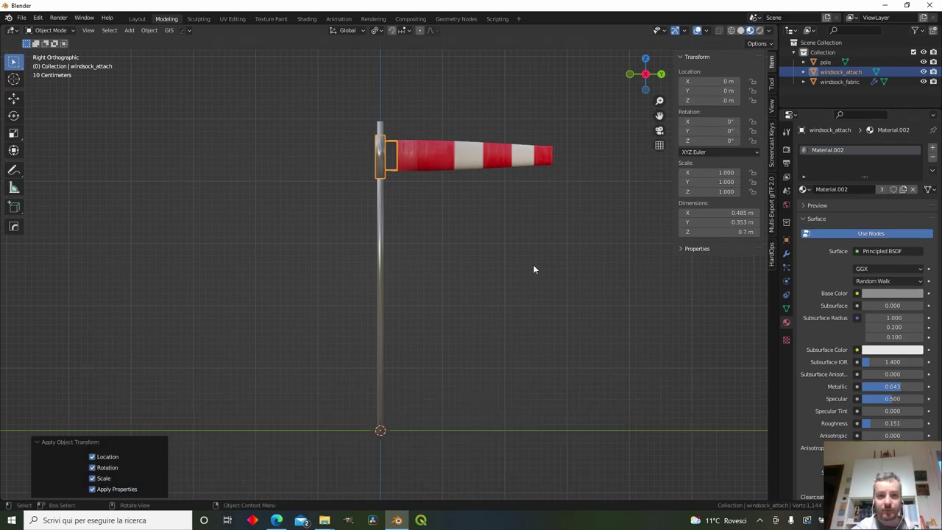
{"action": "left_click", "coordinate": [503, 257]}
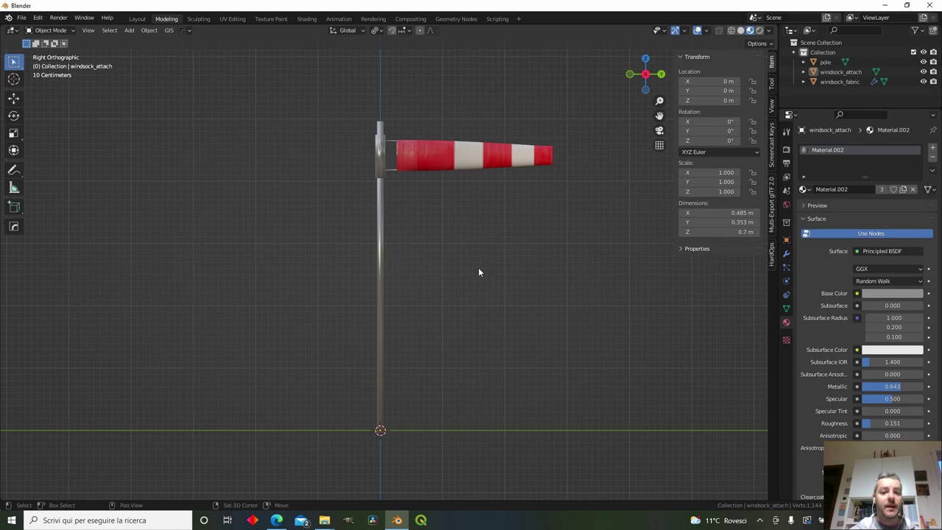
Step: Add a single-bone armature at the world origin, with no other object selected
{"action": "key", "text": "n"}
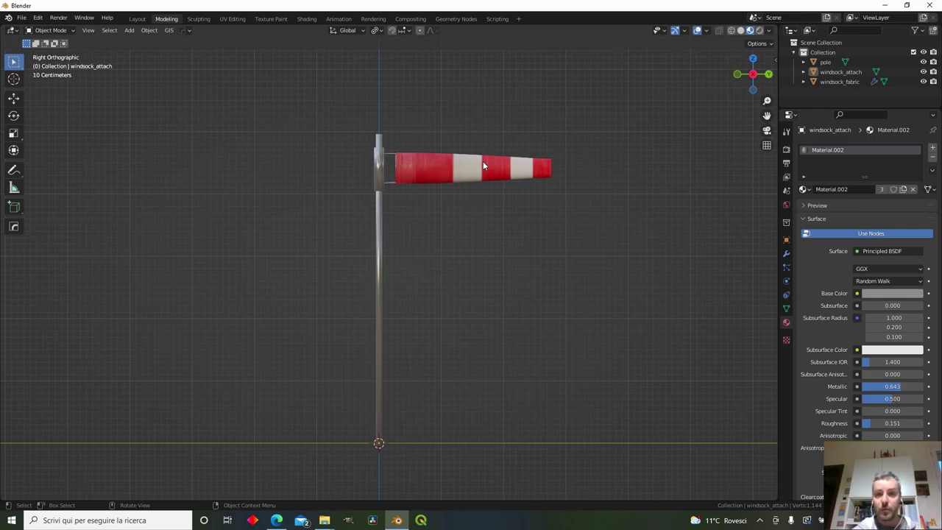
{"action": "left_click", "coordinate": [453, 168]}
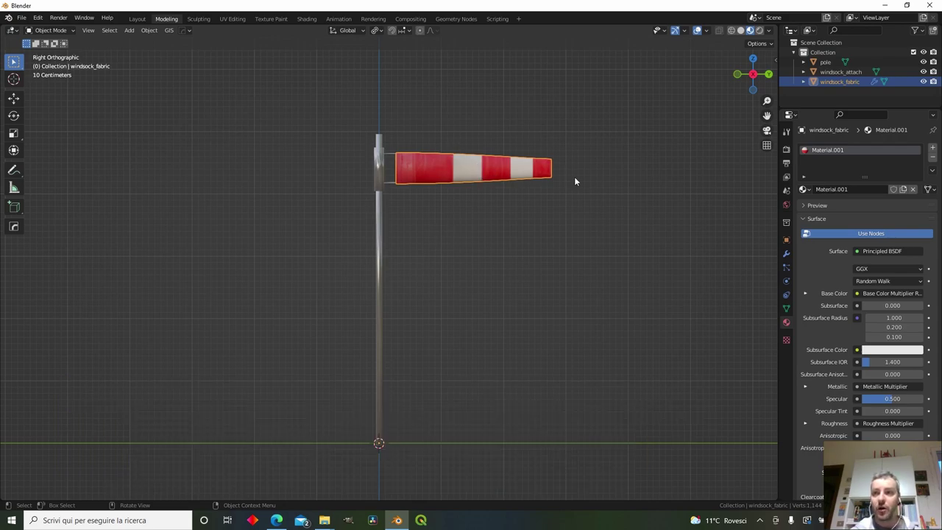
{"action": "left_click", "coordinate": [625, 336]}
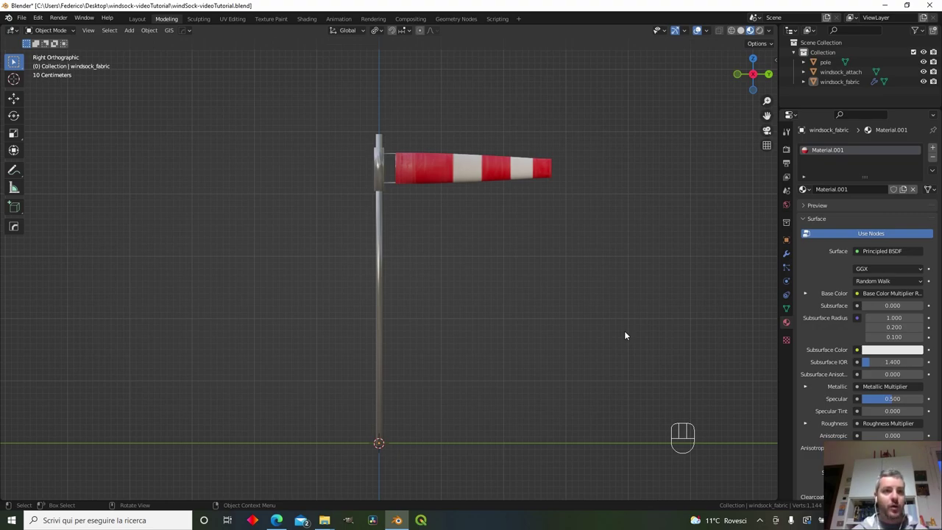
{"action": "left_click", "coordinate": [132, 31]}
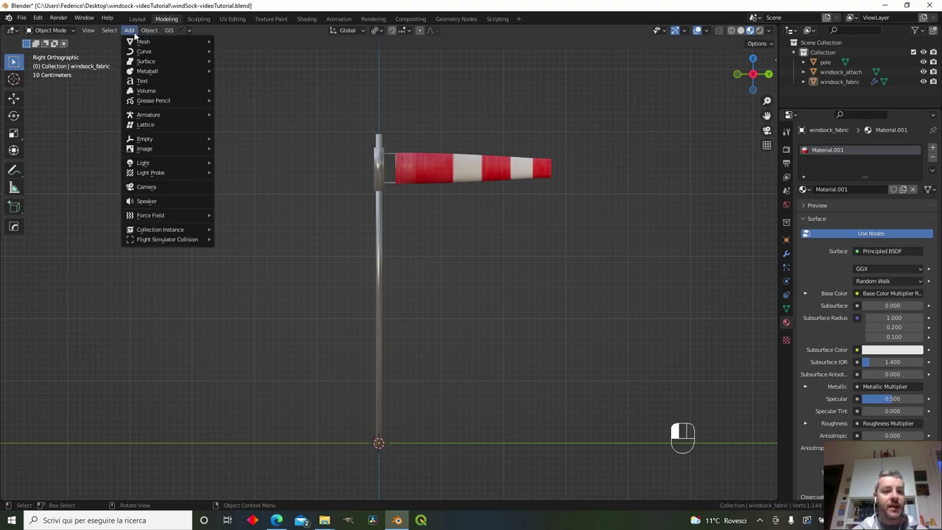
{"action": "mouse_move", "coordinate": [156, 116]}
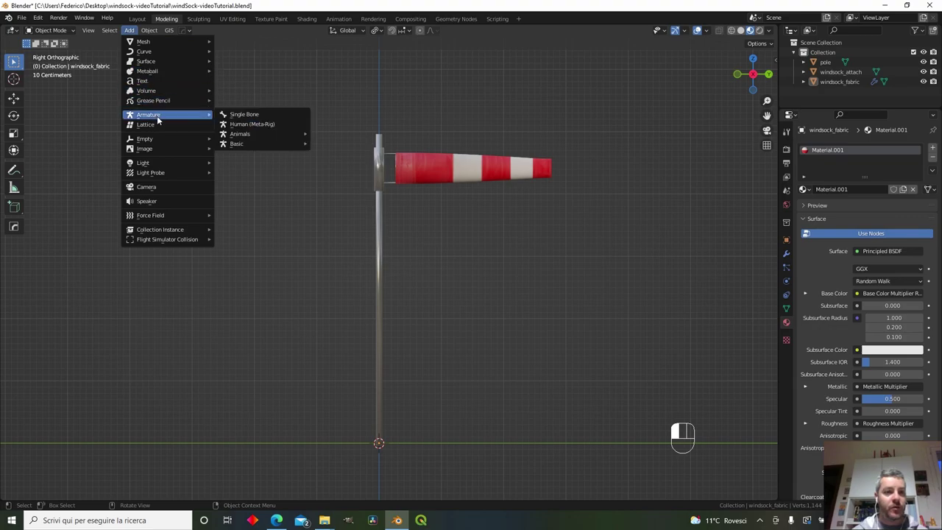
{"action": "left_click", "coordinate": [259, 118]}
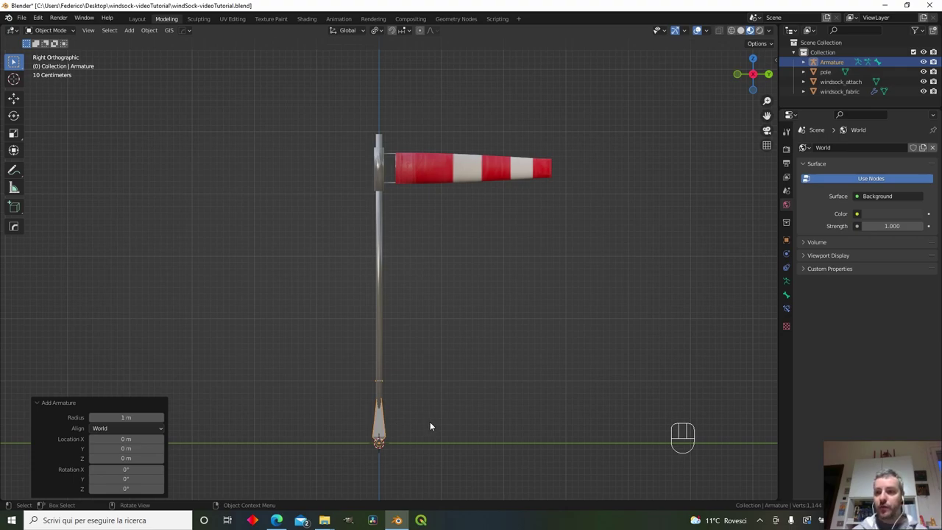
Step: Set the armature's viewport display to In Front so the bone draws over the pole
{"action": "middle_click_drag", "start_coordinate": [437, 381], "coordinate": [442, 331], "text": "shift"}
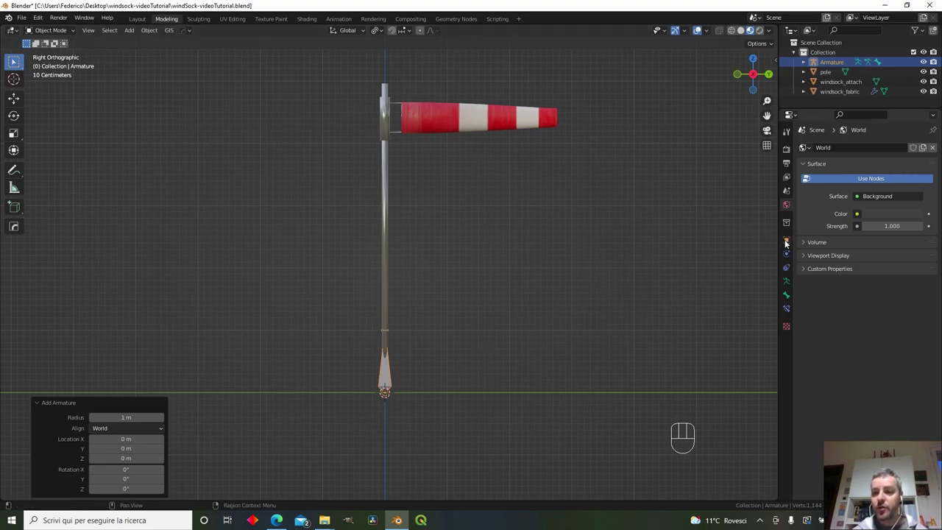
{"action": "left_click", "coordinate": [785, 283]}
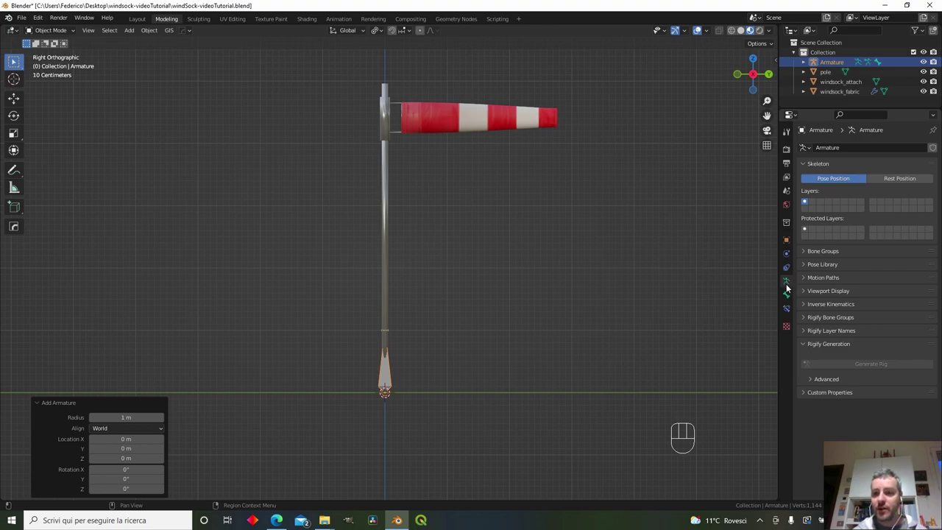
{"action": "left_click", "coordinate": [806, 292]}
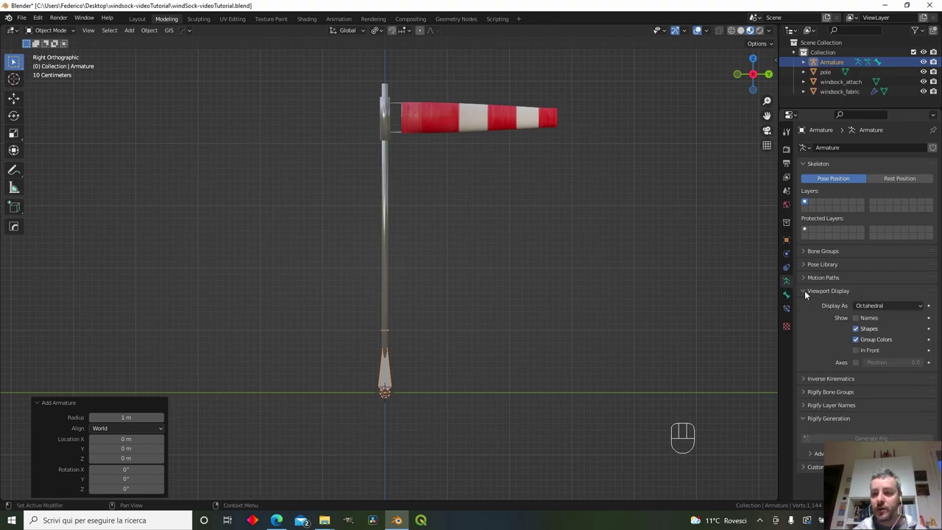
{"action": "left_click", "coordinate": [860, 351]}
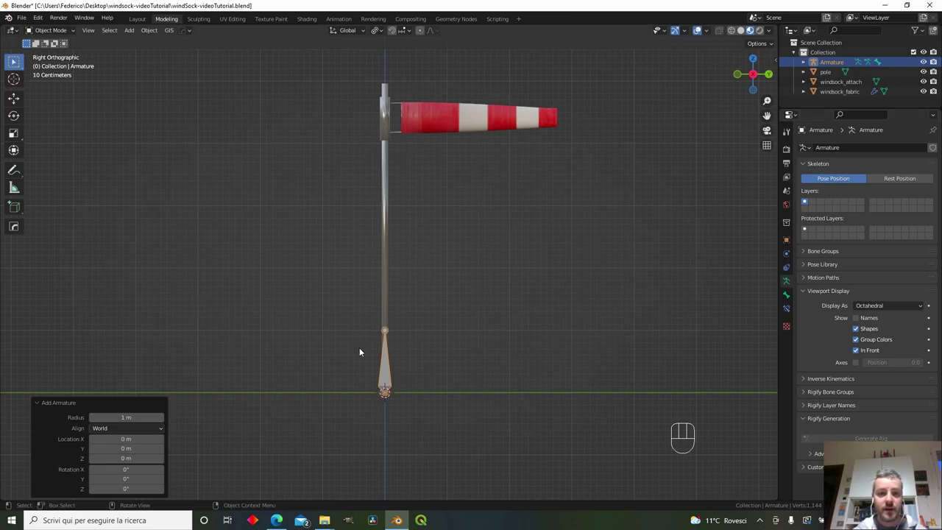
Step: Raise the armature along Z until the bone's base sits at the middle of the pole sleeve
{"action": "scroll", "coordinate": [421, 371], "scroll_direction": "up", "scroll_amount": 2}
{"action": "middle_click_drag", "start_coordinate": [421, 375], "coordinate": [353, 399], "text": "shift"}
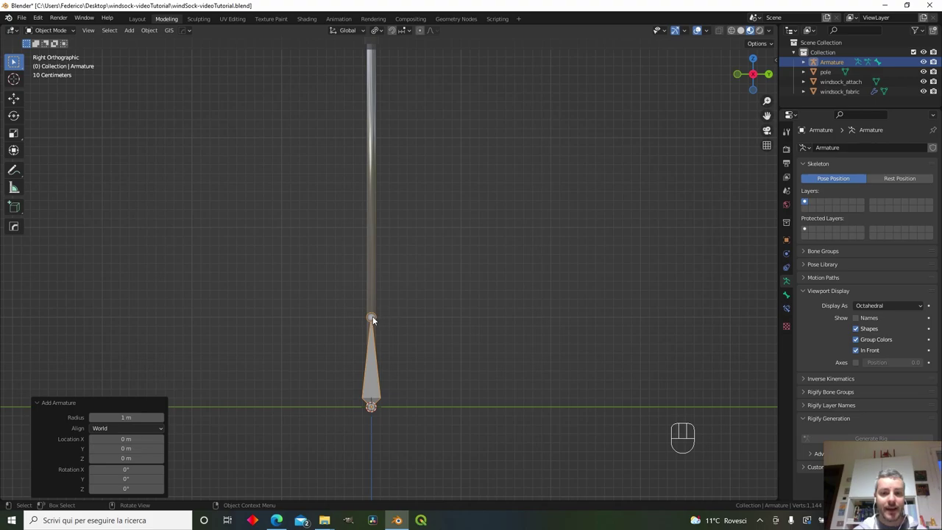
{"action": "scroll", "coordinate": [417, 294], "scroll_direction": "down", "scroll_amount": 2}
{"action": "middle_click_drag", "start_coordinate": [417, 295], "coordinate": [415, 319], "text": "shift"}
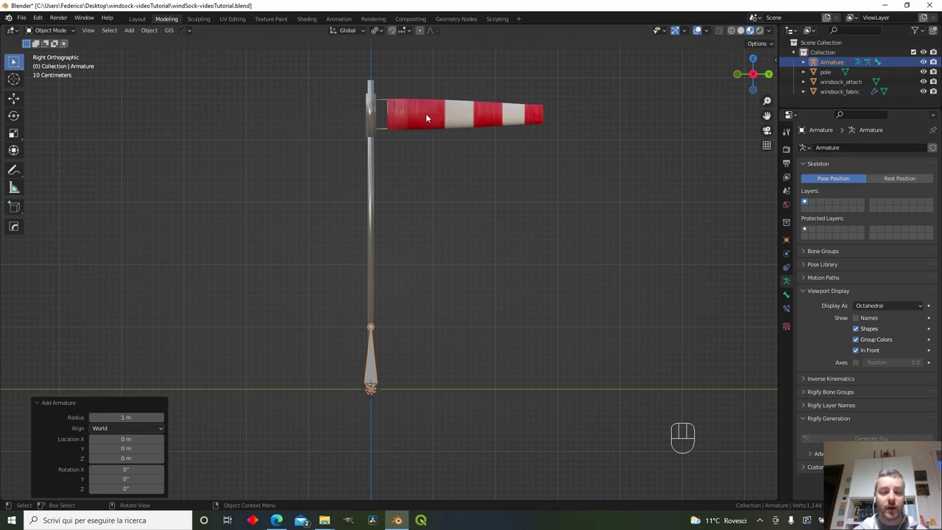
{"action": "key", "text": "g"}
{"action": "key", "text": "z"}
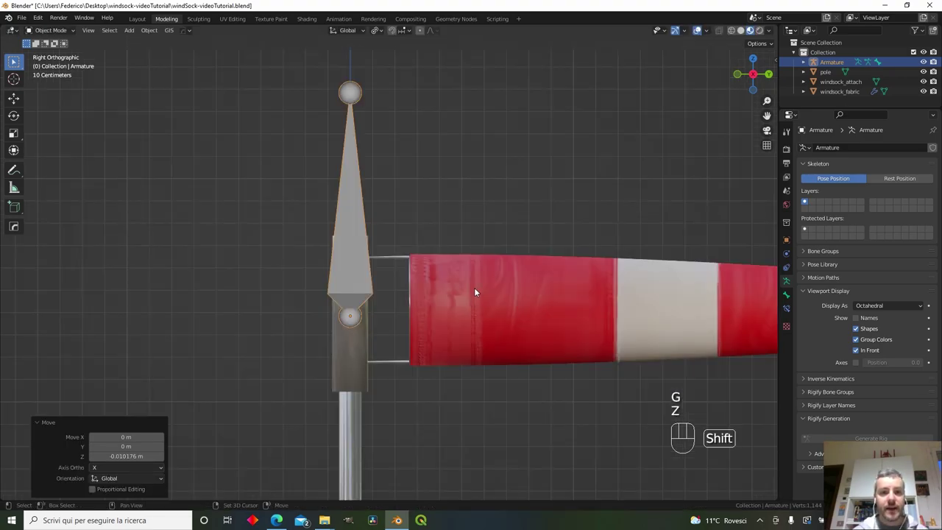
Step: Rotate the armature -90° around the X axis so the bone points along the windsock
{"action": "middle_click_drag", "start_coordinate": [473, 287], "coordinate": [339, 264], "text": "shift"}
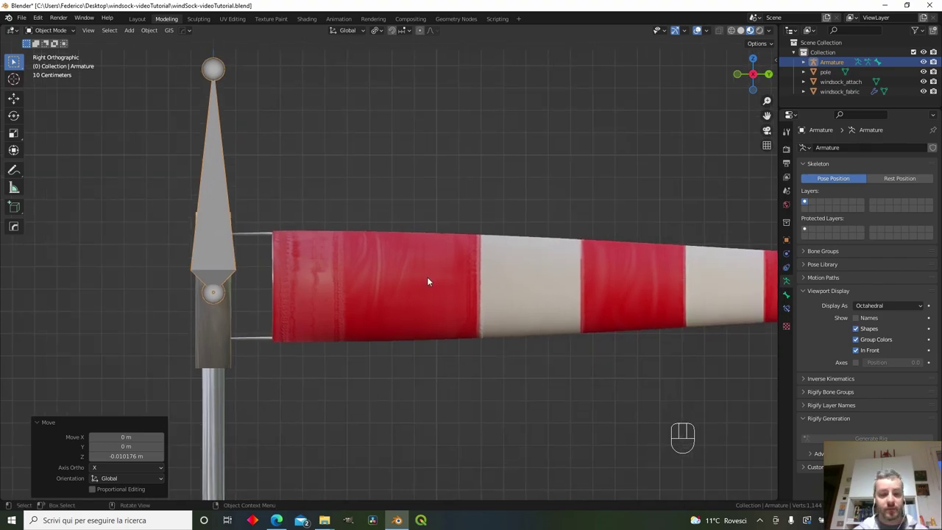
{"action": "key", "text": "r"}
{"action": "type", "text": "x"}
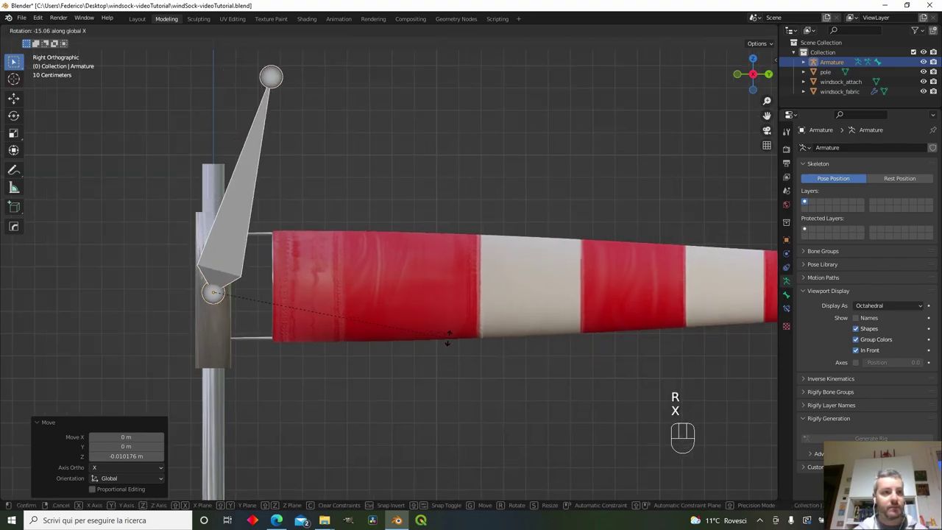
{"action": "type", "text": "-90"}
{"action": "key", "text": "Return"}
{"action": "scroll", "coordinate": [447, 336], "scroll_direction": "down", "scroll_amount": 3}
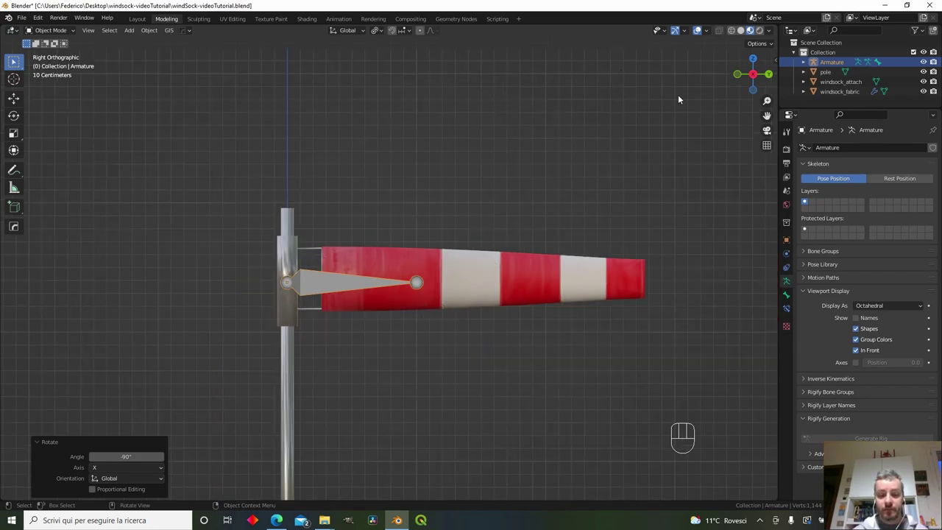
Step: Apply all transforms to the armature and inspect its origin at the pole's base
{"action": "key", "text": "n"}
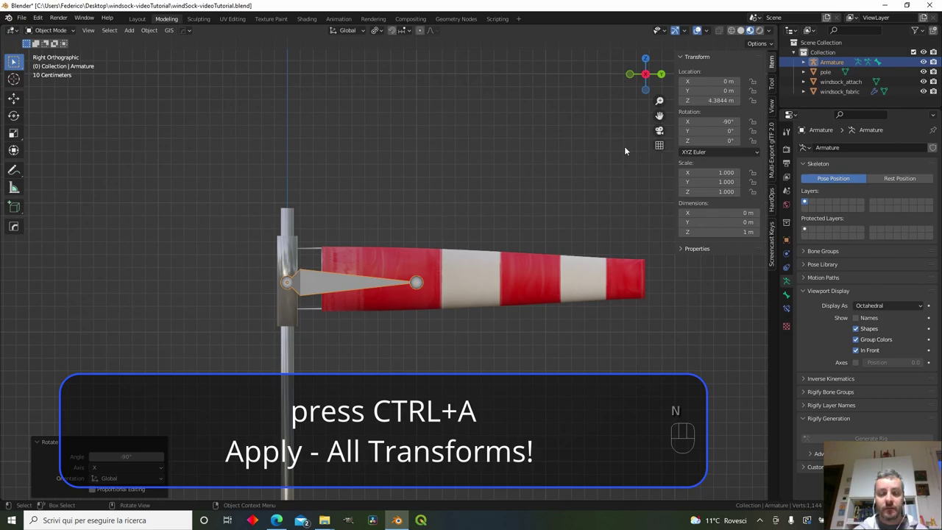
{"action": "key", "text": "ctrl+a"}
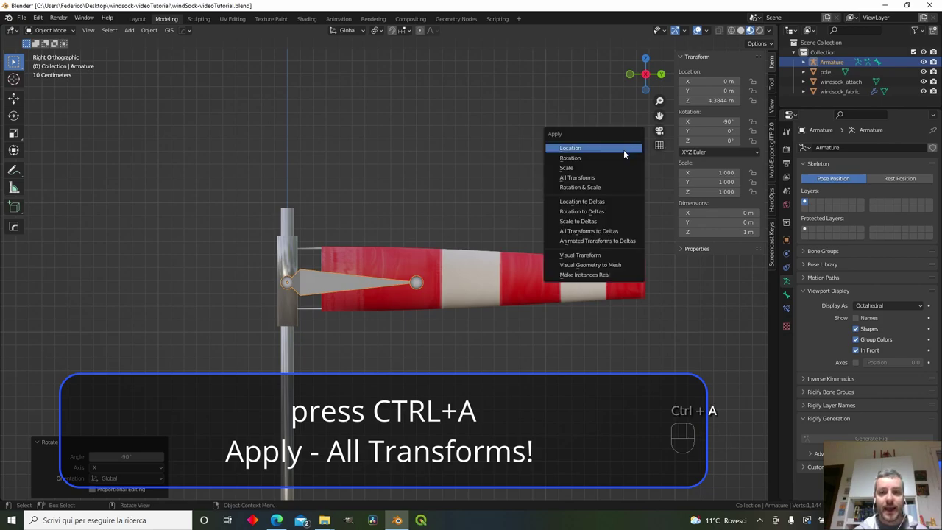
{"action": "left_click", "coordinate": [621, 176]}
{"action": "scroll", "coordinate": [516, 294], "scroll_direction": "down", "scroll_amount": 2}
{"action": "middle_click_drag", "start_coordinate": [459, 301], "coordinate": [490, 62], "text": "shift"}
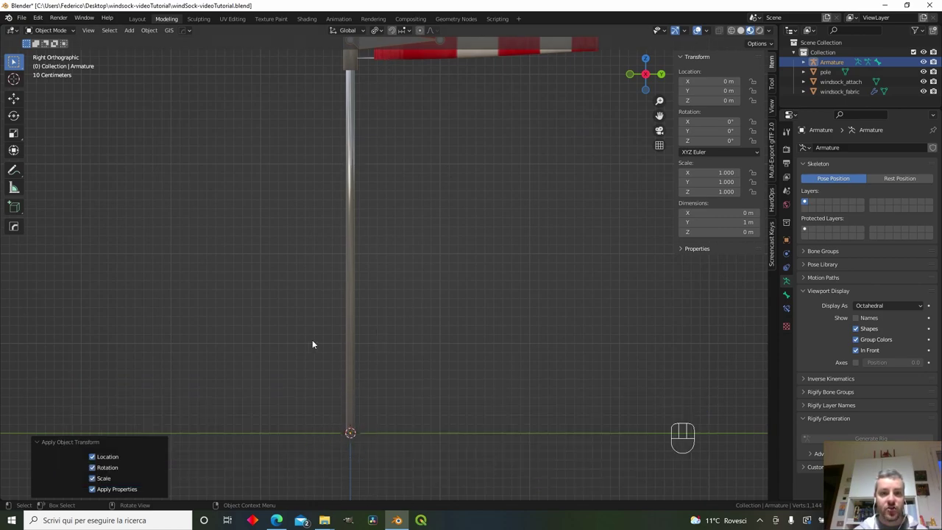
{"action": "scroll", "coordinate": [460, 207], "scroll_direction": "up", "scroll_amount": 4, "text": "shift"}
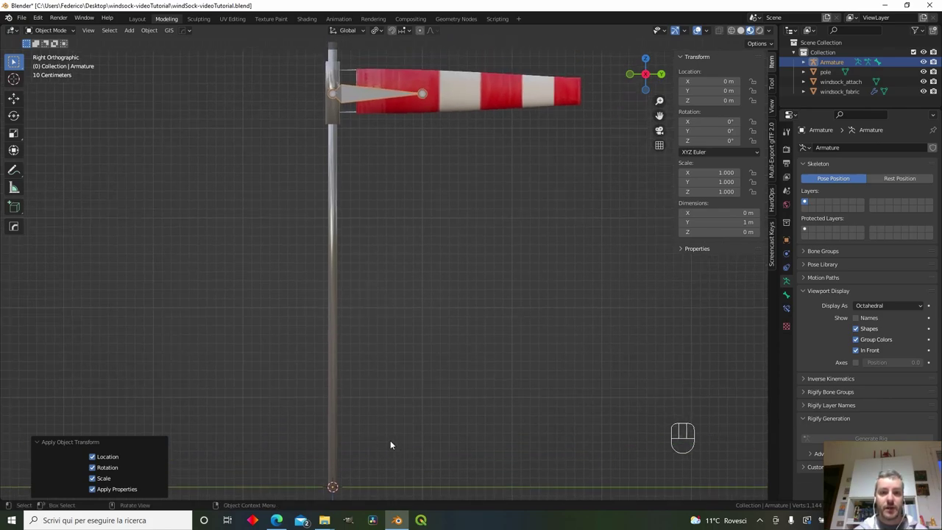
{"action": "scroll", "coordinate": [412, 190], "scroll_direction": "up", "scroll_amount": 5, "text": "shift"}
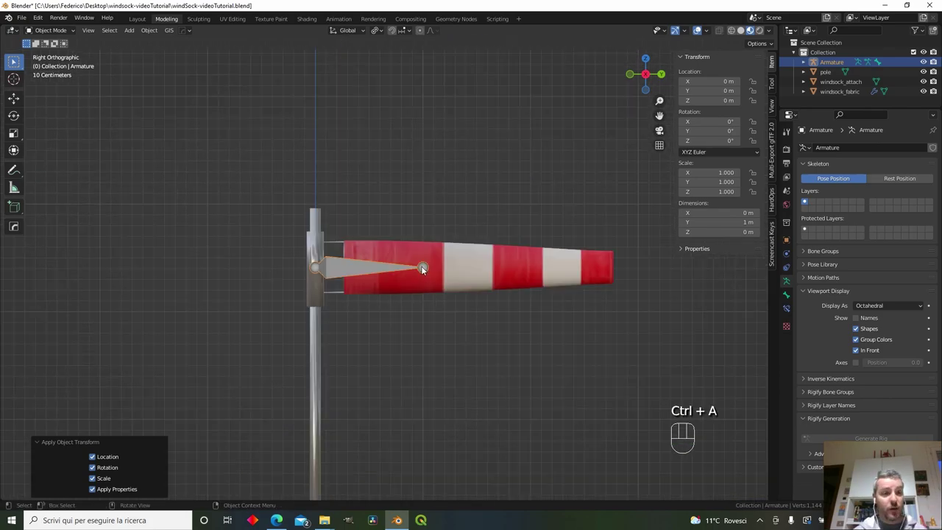
Step: Switch the armature to Edit Mode and select the whole bone
{"action": "key", "text": "Tab"}
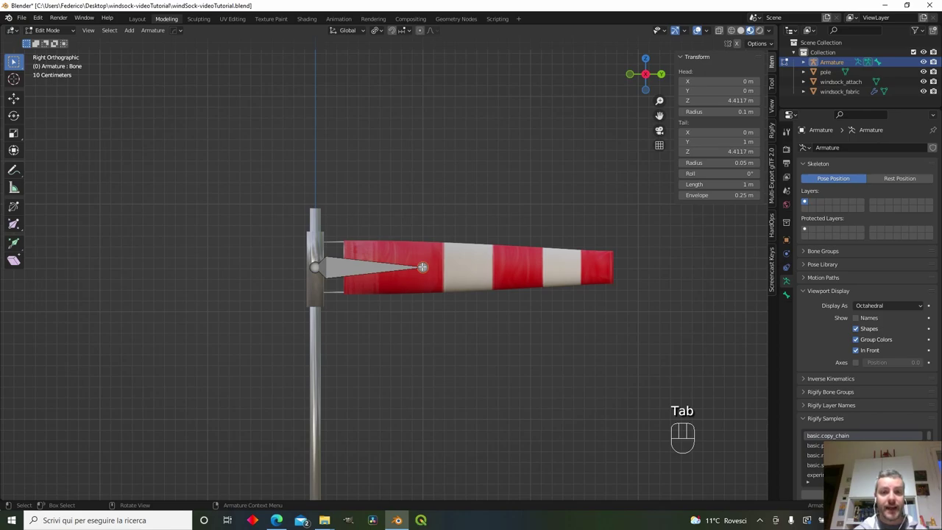
{"action": "left_click", "coordinate": [374, 267]}
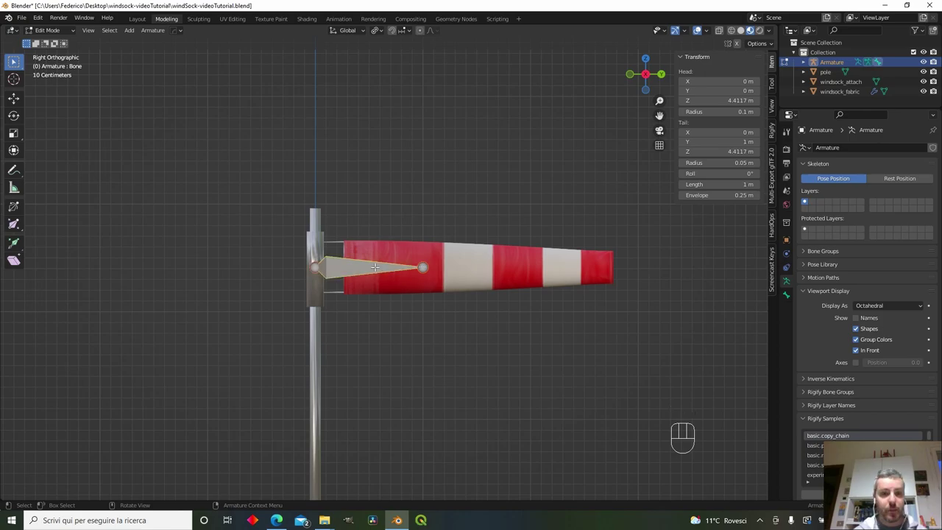
Step: Try moving the whole bone freely by its body, then cancel the moves
{"action": "key", "text": "g"}
{"action": "right_click", "coordinate": [371, 254]}
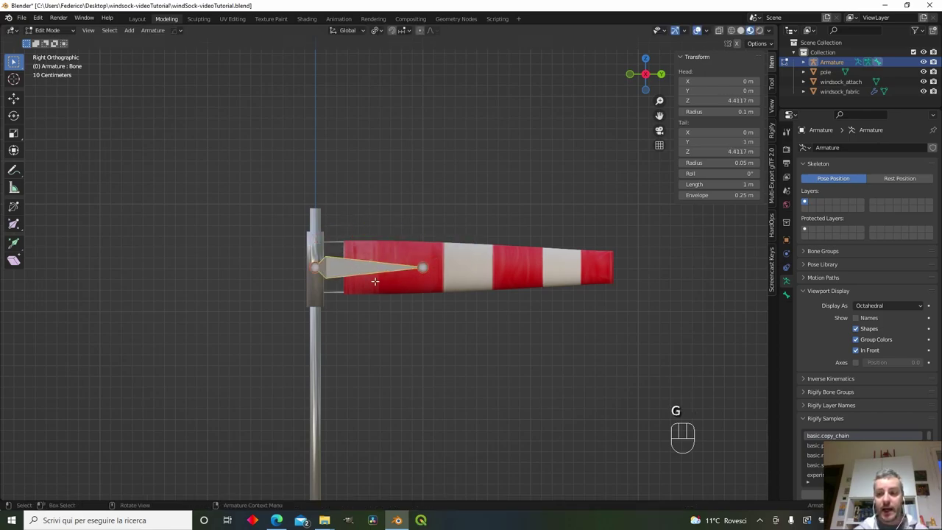
{"action": "left_click", "coordinate": [370, 218]}
{"action": "left_click", "coordinate": [353, 273]}
{"action": "scroll", "coordinate": [356, 269], "scroll_direction": "up", "scroll_amount": 4}
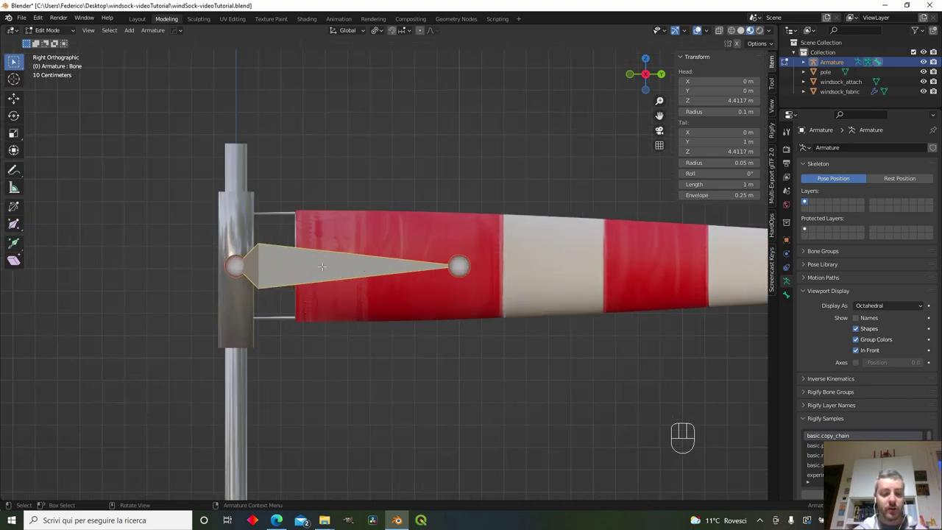
{"action": "key", "text": "g"}
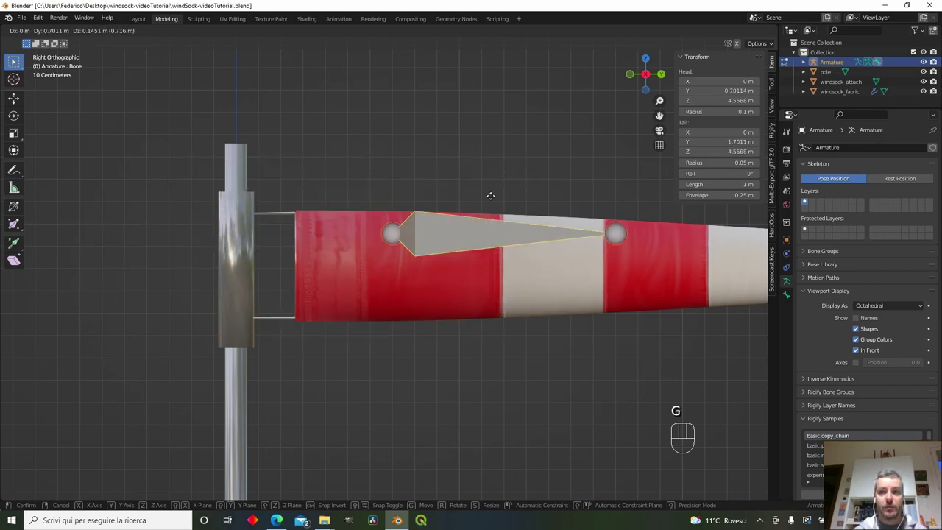
{"action": "right_click", "coordinate": [405, 230]}
Step: Try moving the bone's tail, its body and its head separately, cancelling each move
{"action": "left_click", "coordinate": [465, 266]}
{"action": "key", "text": "g"}
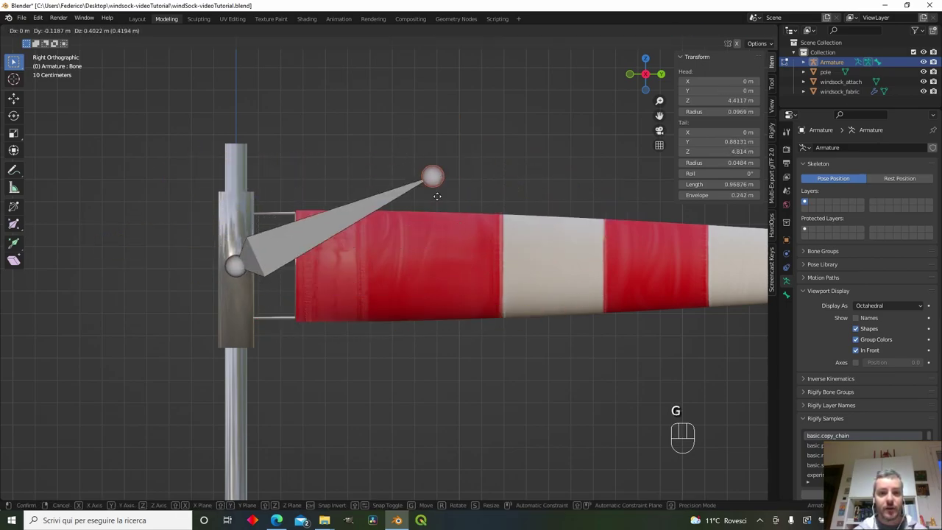
{"action": "right_click", "coordinate": [450, 274]}
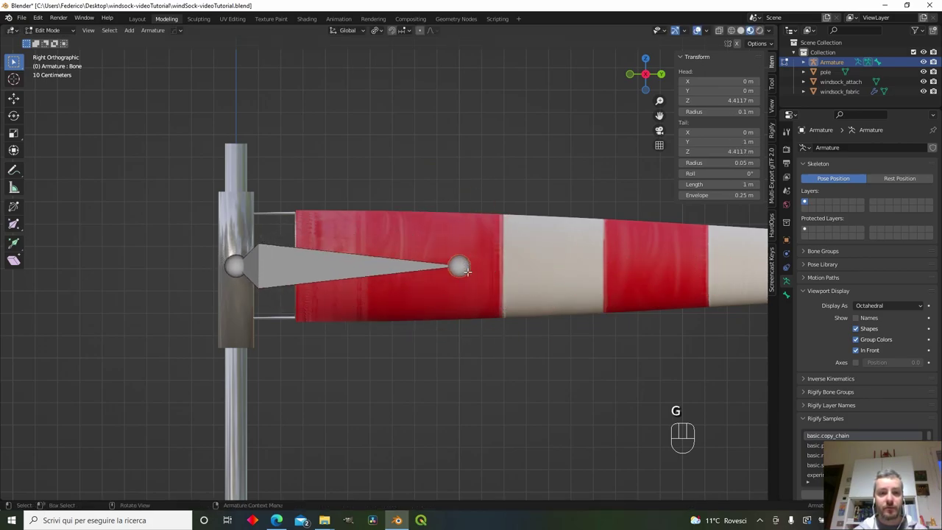
{"action": "left_click", "coordinate": [288, 271]}
{"action": "key", "text": "g"}
{"action": "right_click", "coordinate": [321, 287]}
{"action": "left_click", "coordinate": [229, 262]}
{"action": "key", "text": "g"}
{"action": "right_click", "coordinate": [270, 282]}
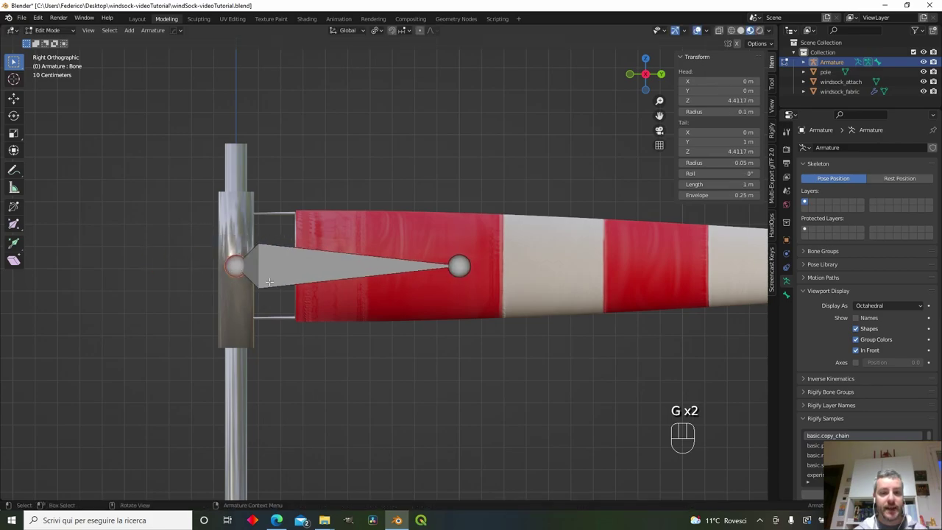
Step: In wireframe, move the bone's tail along Y by about -0.14 m, shortening the bone to about 0.86 m
{"action": "middle_click_drag", "start_coordinate": [413, 283], "coordinate": [442, 319]}
{"action": "scroll", "coordinate": [455, 274], "scroll_direction": "down", "scroll_amount": 3}
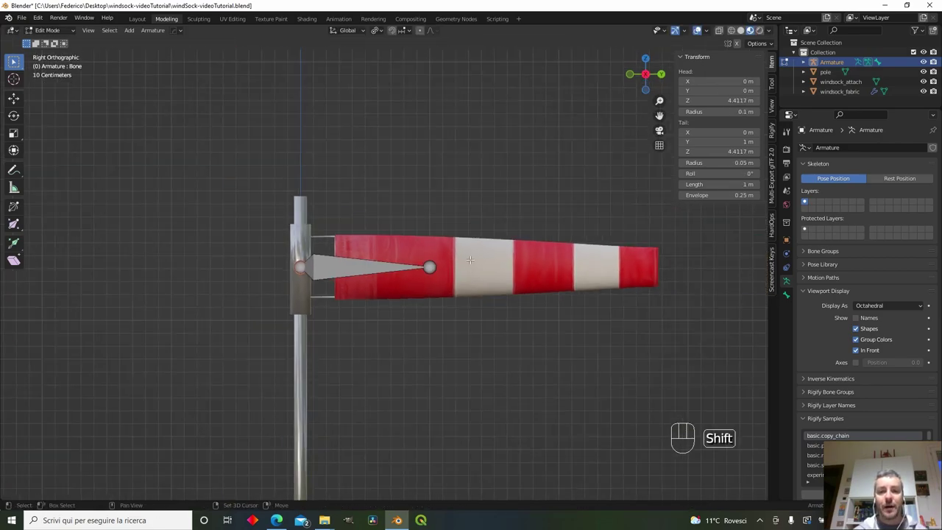
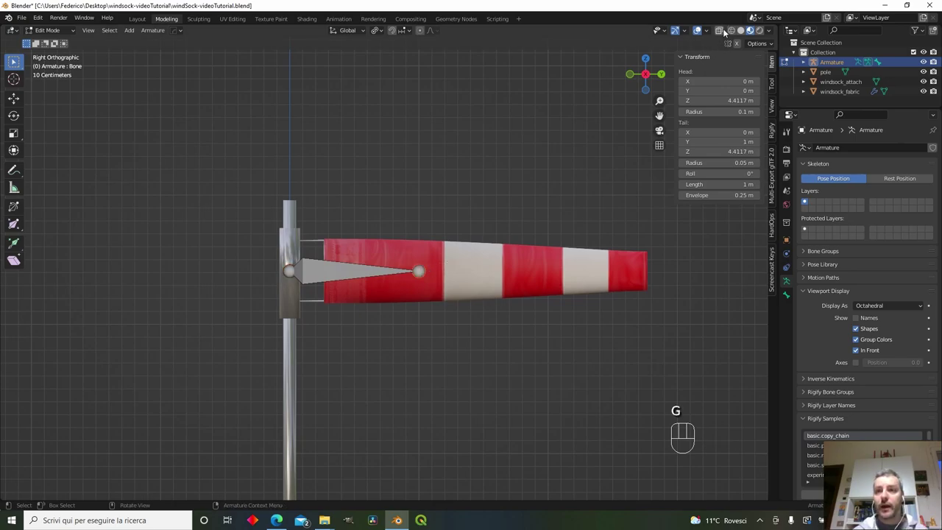
{"action": "left_click", "coordinate": [731, 31]}
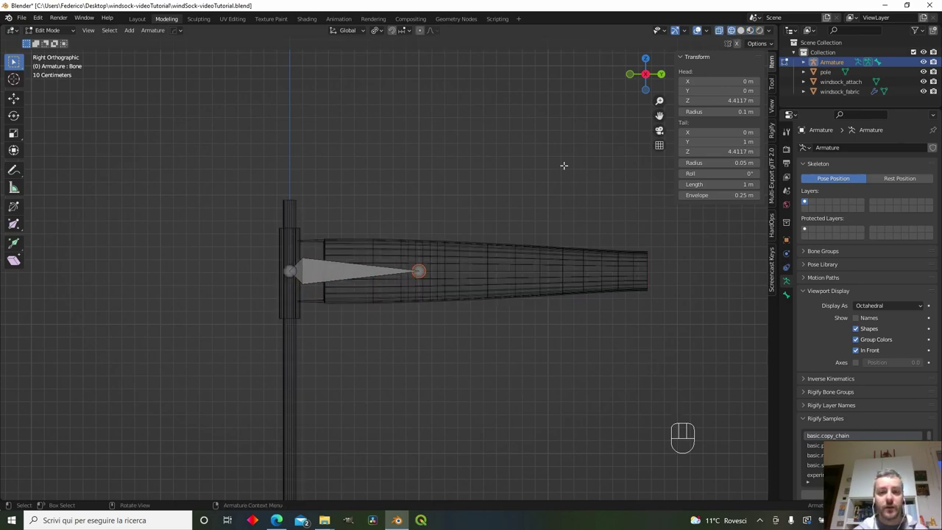
{"action": "scroll", "coordinate": [508, 261], "scroll_direction": "up", "scroll_amount": 3}
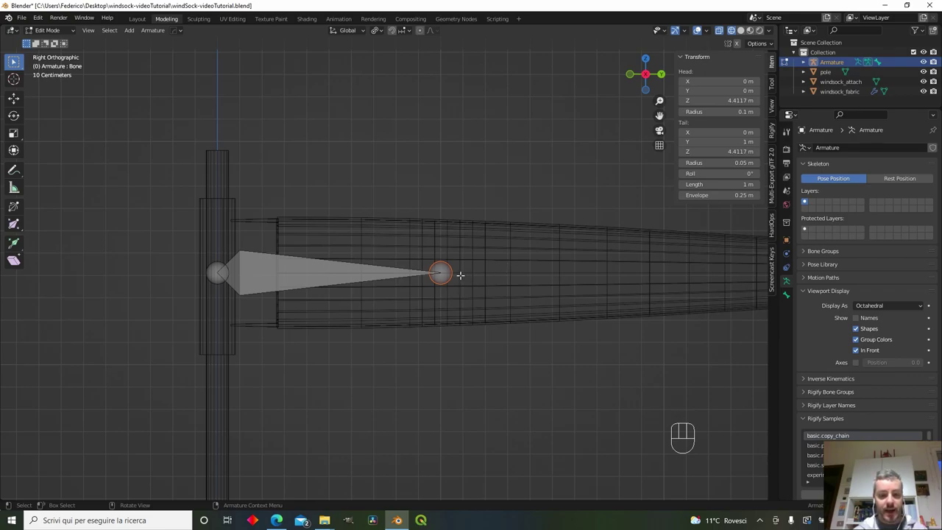
{"action": "key", "text": "g"}
{"action": "key", "text": "y"}
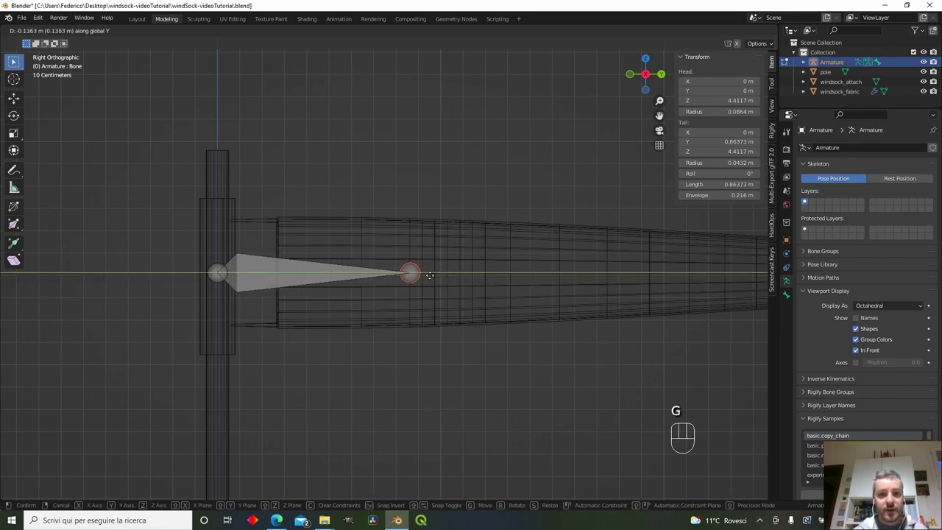
{"action": "left_click", "coordinate": [428, 275]}
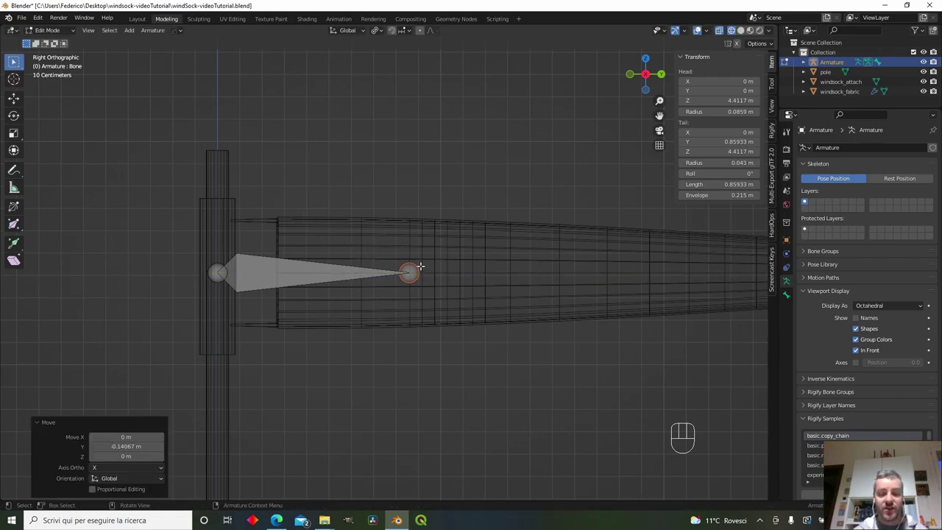
Step: Extrude three more bones along Y from the bone's tail, about 0.34 m, 0.33 m and 0.41 m long
{"action": "middle_click_drag", "start_coordinate": [452, 267], "coordinate": [343, 254], "text": "shift"}
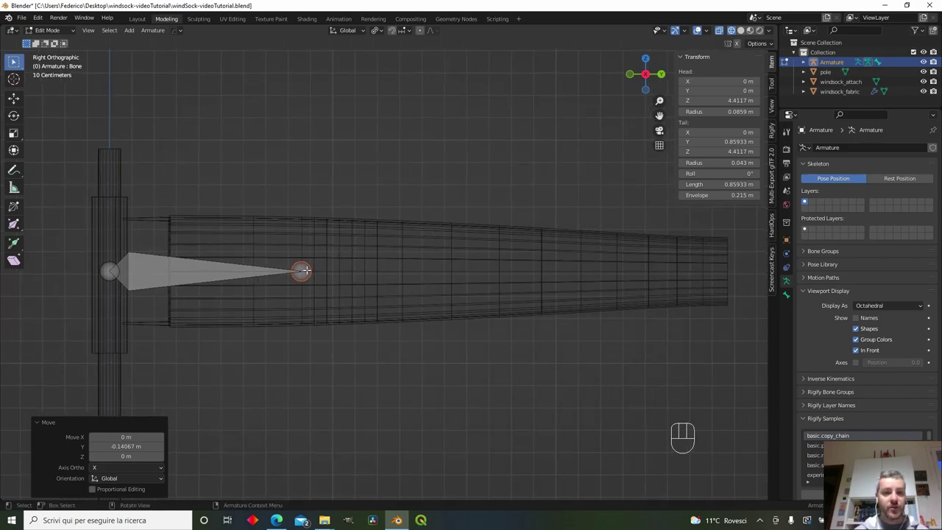
{"action": "key", "text": "e"}
{"action": "key", "text": "y"}
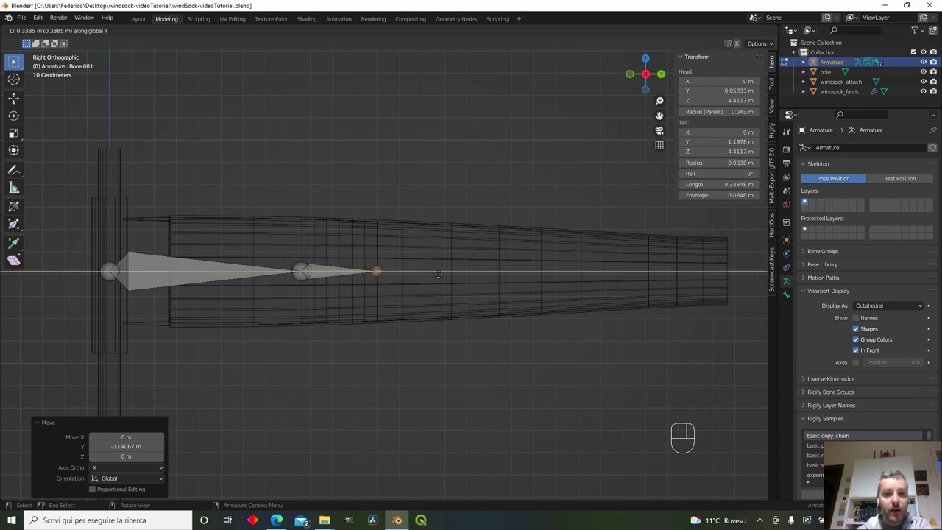
{"action": "left_click", "coordinate": [439, 274]}
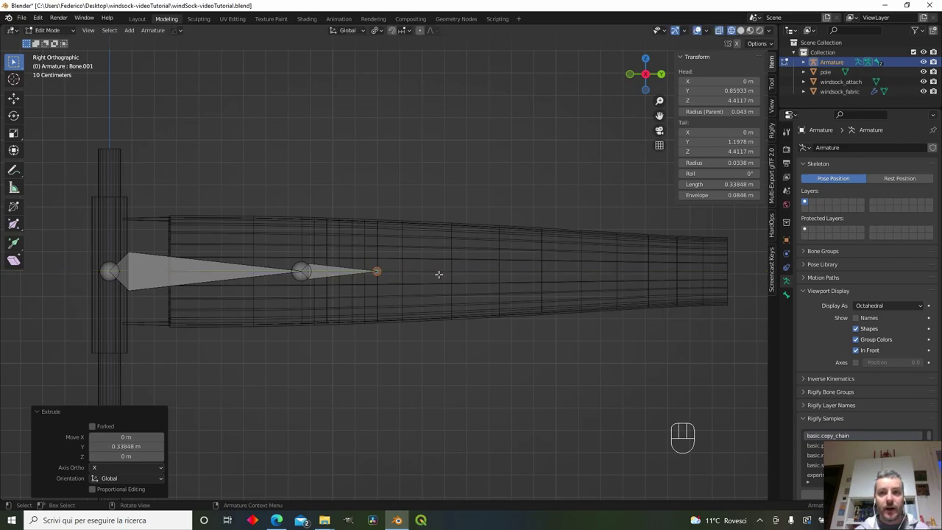
{"action": "key", "text": "e"}
{"action": "key", "text": "y"}
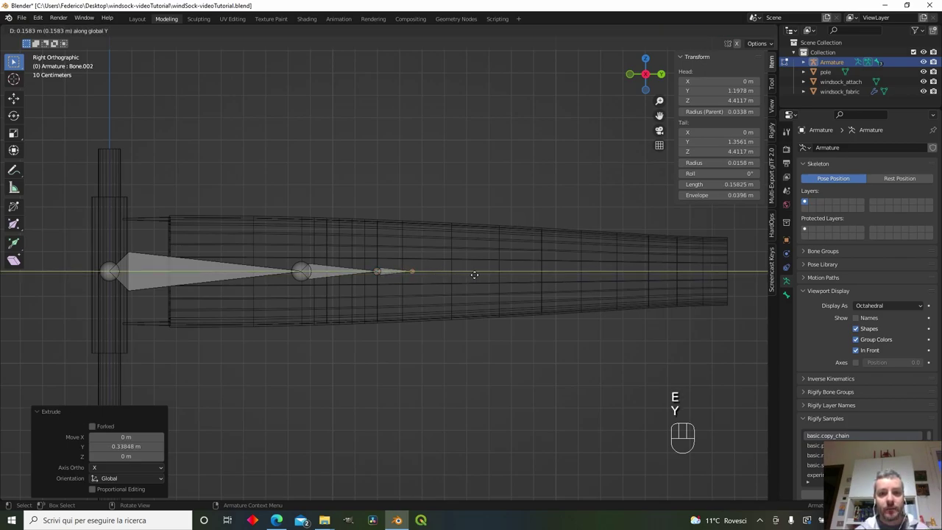
{"action": "left_click", "coordinate": [510, 274]}
{"action": "key", "text": "e"}
{"action": "key", "text": "y"}
{"action": "left_click", "coordinate": [604, 268]}
Step: Extrude three further bones along Y to the fabric's narrow end, about 0.34 m, 0.27 m and 0.23 m long
{"action": "middle_click_drag", "start_coordinate": [603, 267], "coordinate": [465, 277], "text": "shift"}
{"action": "key", "text": "e"}
{"action": "key", "text": "y"}
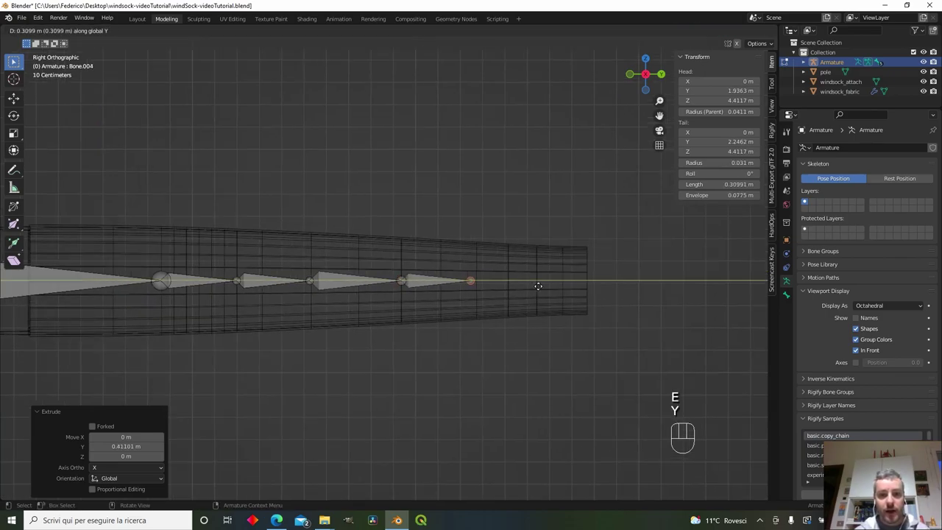
{"action": "left_click", "coordinate": [543, 286]}
{"action": "scroll", "coordinate": [485, 284], "scroll_direction": "down", "scroll_amount": 2}
{"action": "scroll", "coordinate": [385, 281], "scroll_direction": "up", "scroll_amount": 2}
{"action": "key", "text": "e"}
{"action": "middle_click_drag", "start_coordinate": [591, 288], "coordinate": [557, 295], "text": "shift"}
{"action": "key", "text": "y"}
{"action": "left_click", "coordinate": [620, 287]}
{"action": "key", "text": "e"}
{"action": "key", "text": "y"}
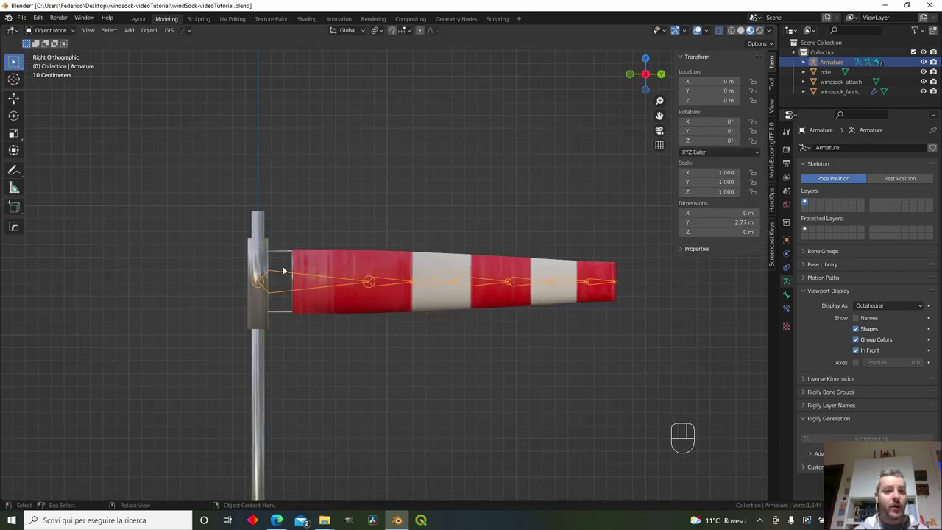
Step: Rename the first bone, starting at the pole, as windsock_SPINE0
{"action": "left_click", "coordinate": [279, 273]}
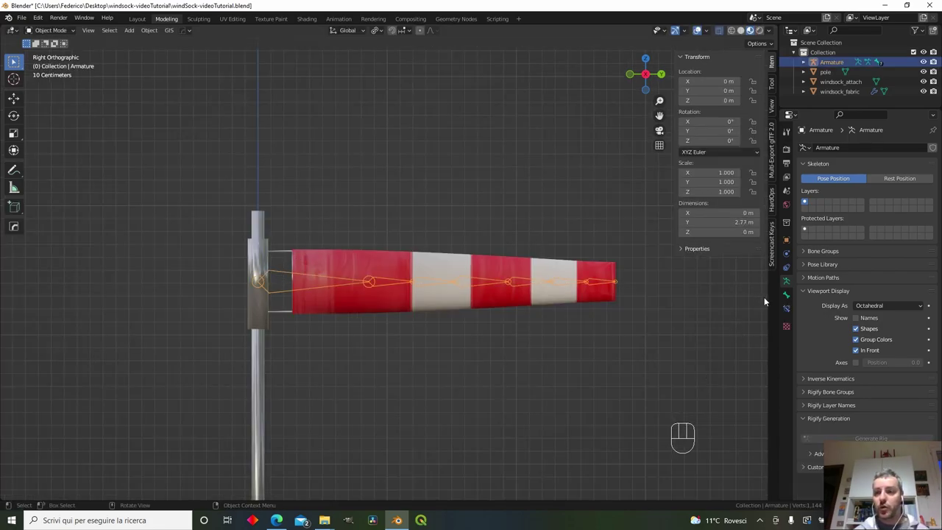
{"action": "left_click", "coordinate": [786, 294]}
{"action": "key", "text": "Tab"}
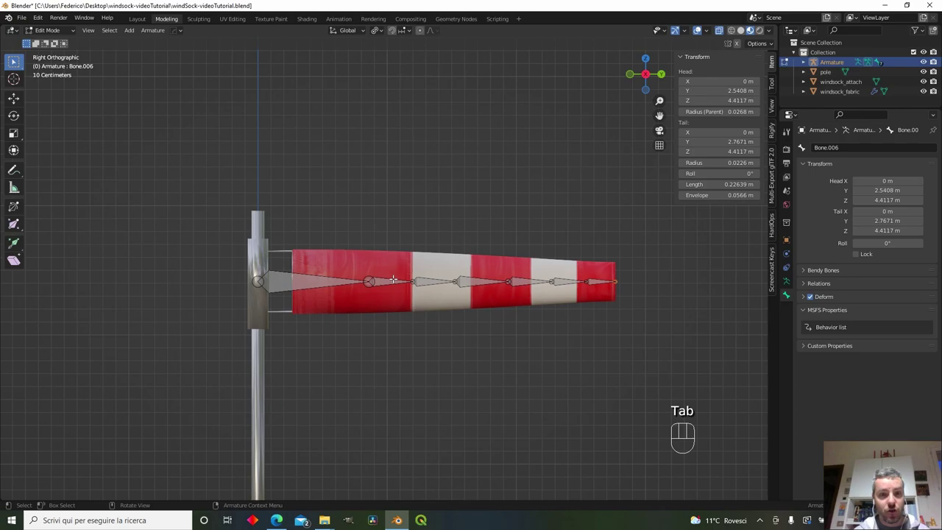
{"action": "left_click", "coordinate": [304, 282]}
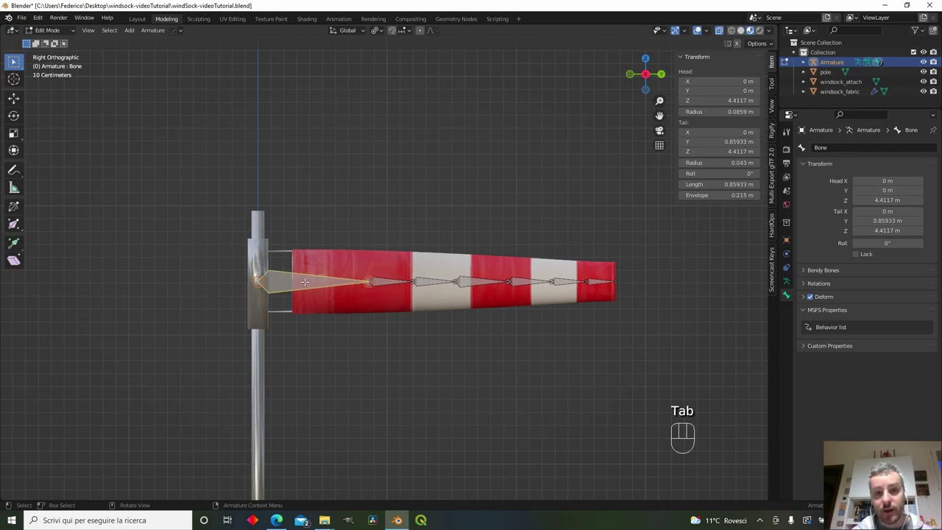
{"action": "left_click", "coordinate": [376, 282]}
{"action": "left_click", "coordinate": [316, 285]}
{"action": "left_click", "coordinate": [840, 147]}
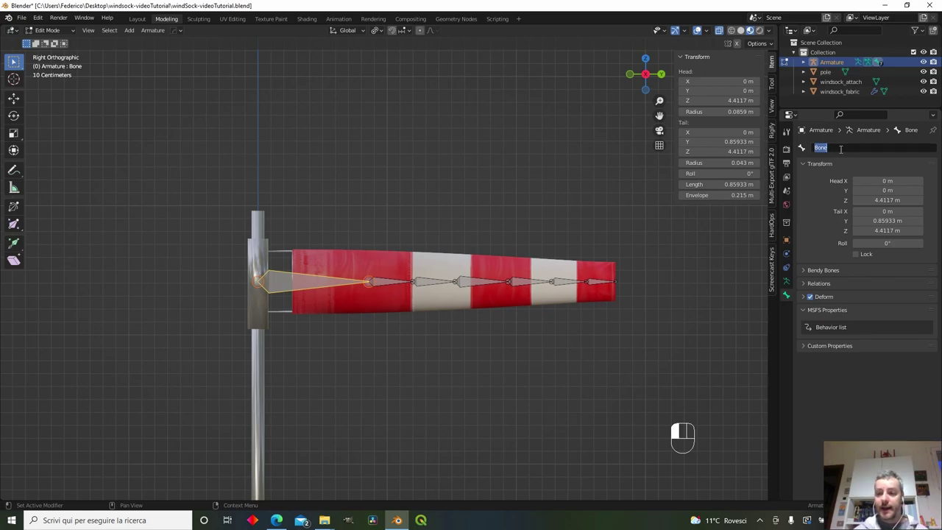
{"action": "type", "text": "windsock_SPIN"}
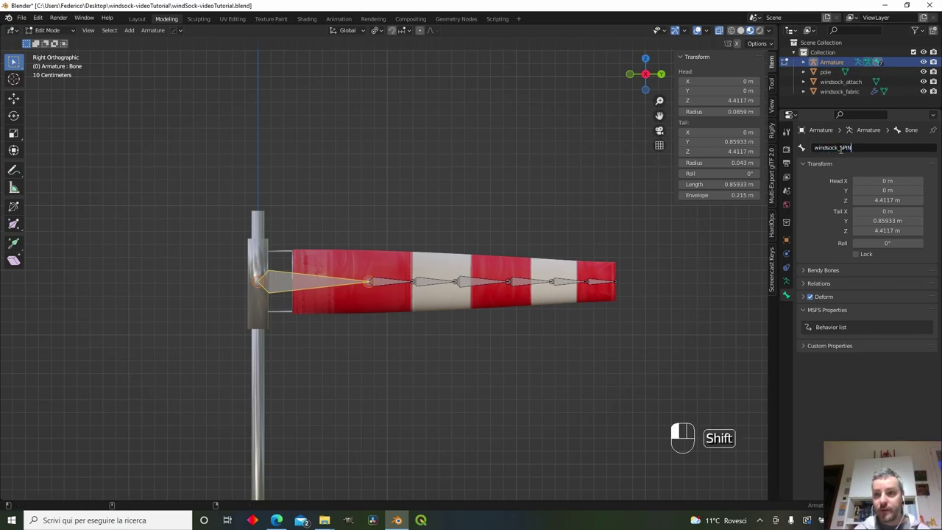
{"action": "type", "text": "E0"}
{"action": "key", "text": "Return"}
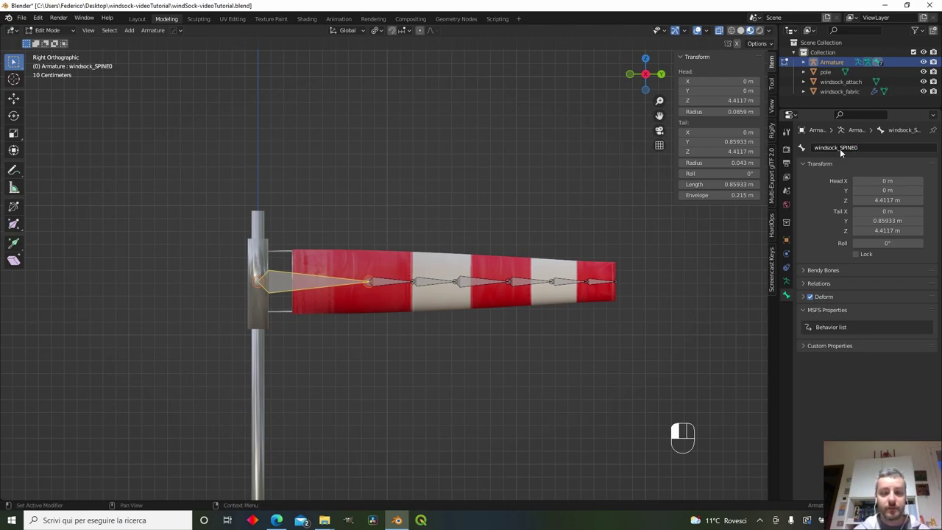
Step: Rename the second and third bones of the chain as windsock_SPINE1 and windsock_SPINE2
{"action": "left_click", "coordinate": [392, 282]}
{"action": "left_click", "coordinate": [851, 149]}
{"action": "type", "text": "windsock_SPINE1"}
{"action": "key", "text": "Return"}
{"action": "left_click", "coordinate": [423, 281]}
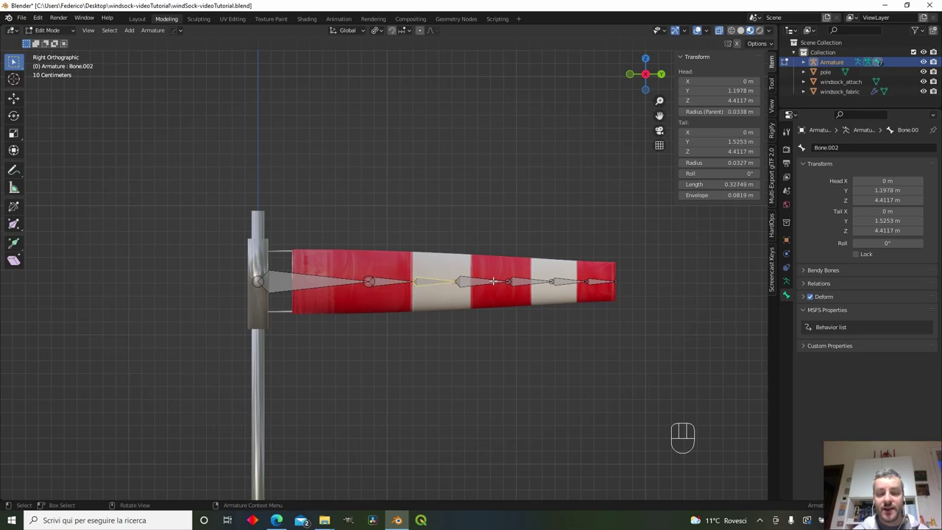
{"action": "left_click", "coordinate": [869, 148]}
{"action": "type", "text": "wi"}
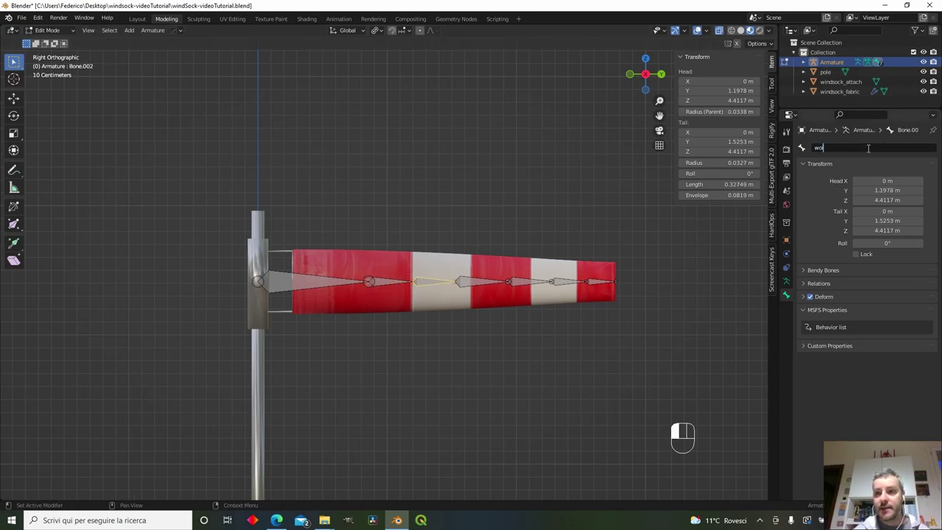
{"action": "key", "text": "BackSpace"}
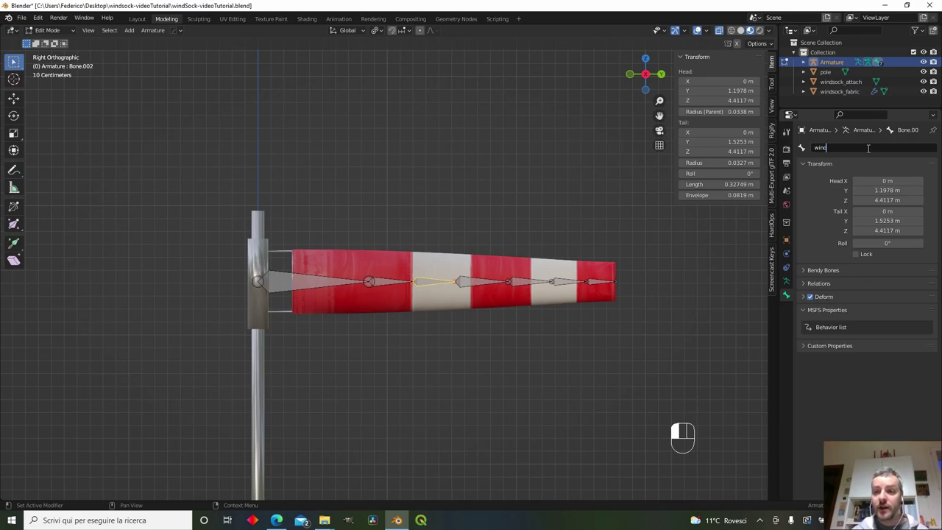
{"action": "type", "text": "spine"}
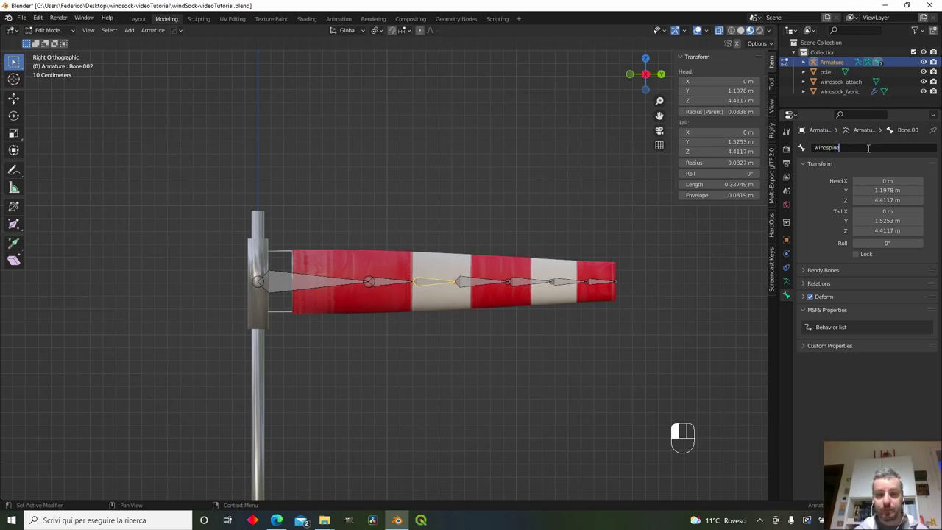
{"action": "key", "text": "BackSpace"}
{"action": "key", "text": "BackSpace"}
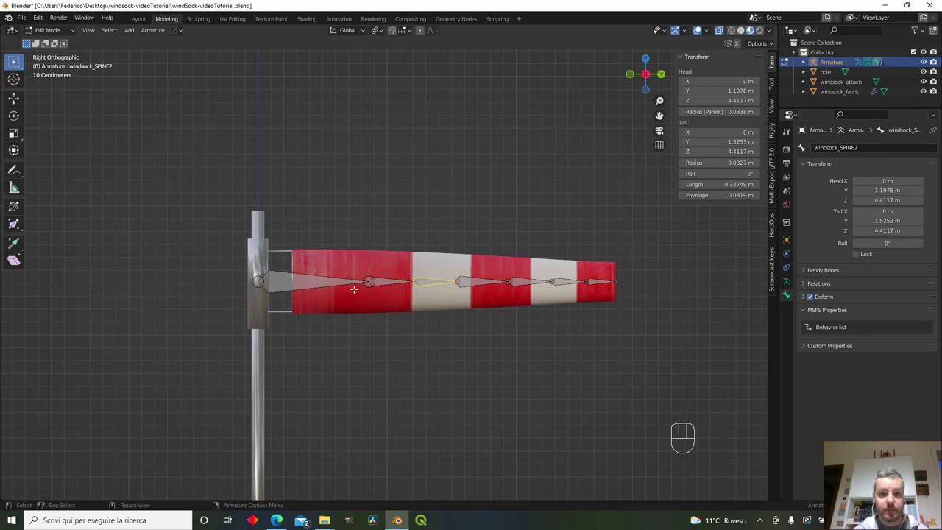
Step: Rename the fourth and fifth bones of the chain as windsock_SPINE3 and windsock_SPINE4
{"action": "left_click", "coordinate": [486, 282]}
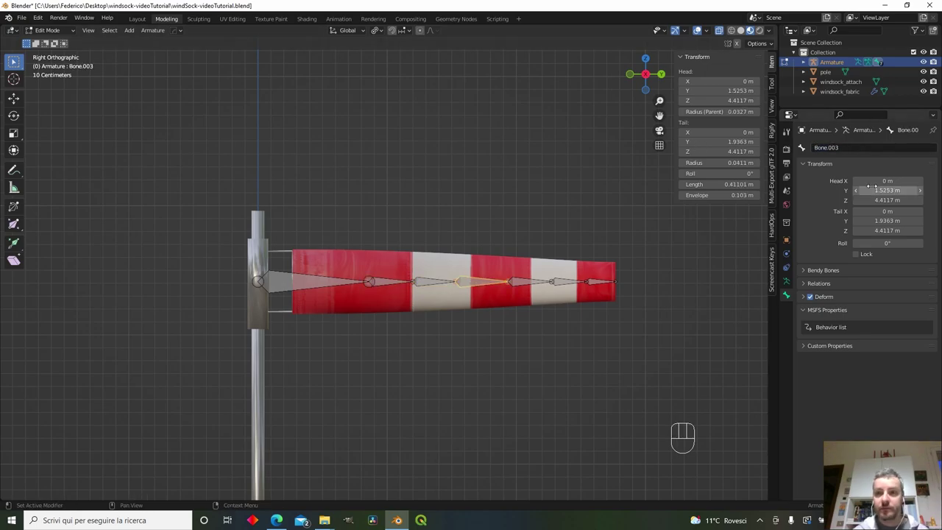
{"action": "left_click", "coordinate": [530, 282]}
{"action": "left_click", "coordinate": [873, 150]}
{"action": "type", "text": "windsock_SPINE"}
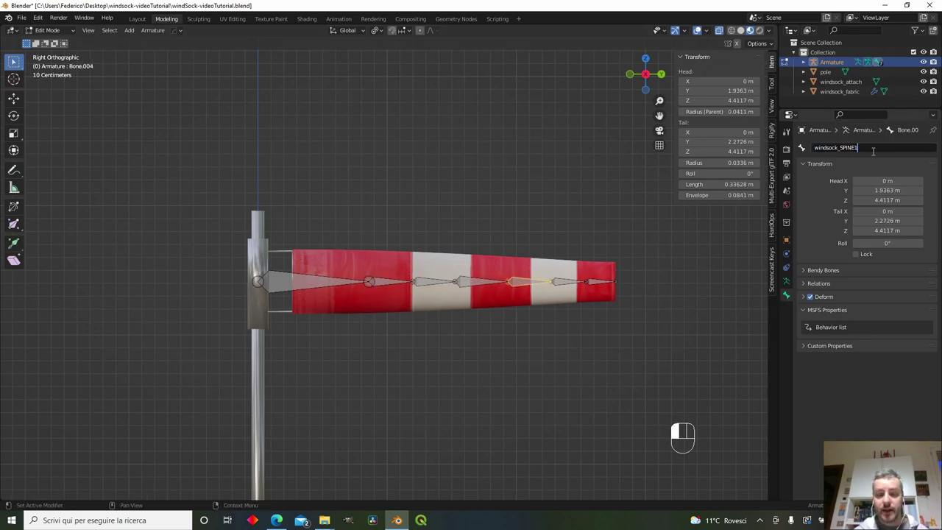
{"action": "type", "text": "4"}
{"action": "key", "text": "Return"}
Step: Rename the last two bones at the windsock's narrow end as windsock_SPINE5 and windsock_SPINE6
{"action": "left_click", "coordinate": [434, 282]}
{"action": "left_click", "coordinate": [530, 282]}
{"action": "left_click", "coordinate": [568, 282]}
{"action": "left_click", "coordinate": [601, 281]}
{"action": "left_click", "coordinate": [864, 147]}
{"action": "type", "text": "windsock_SPINE"}
{"action": "type", "text": "6"}
{"action": "key", "text": "Return"}
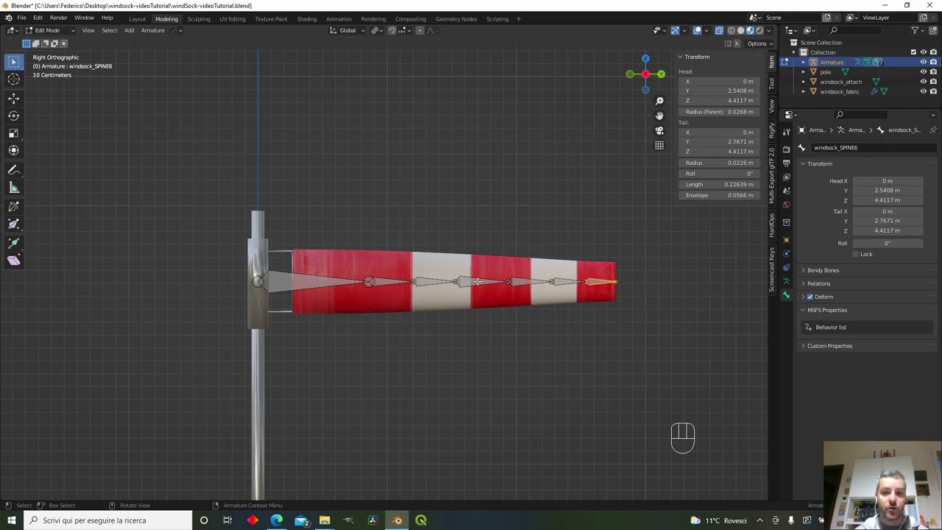
Step: Open the armature's data properties and switch the armature from Edit Mode to Object Mode
{"action": "left_click", "coordinate": [786, 280]}
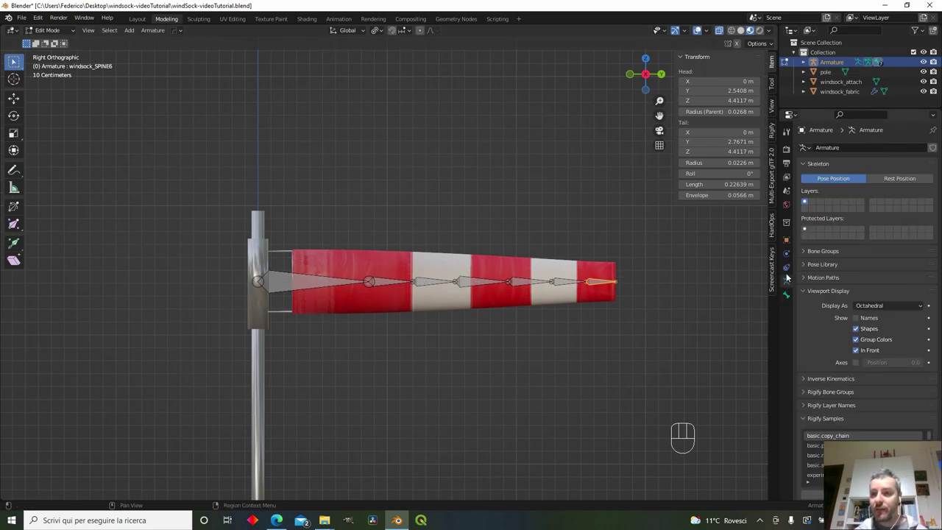
{"action": "left_click", "coordinate": [47, 30]}
{"action": "left_click", "coordinate": [46, 37]}
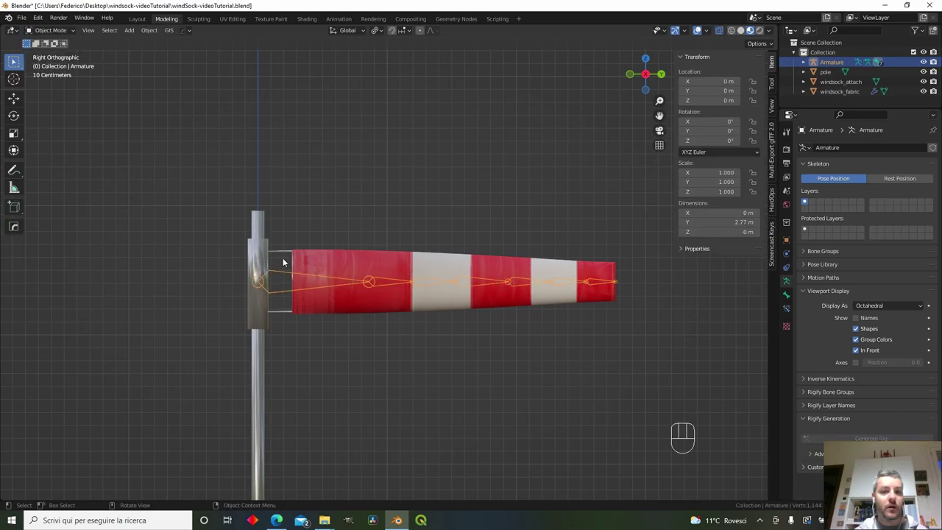
Step: Display the bone names to check the naming order along the chain, and hide them again
{"action": "left_click", "coordinate": [855, 317]}
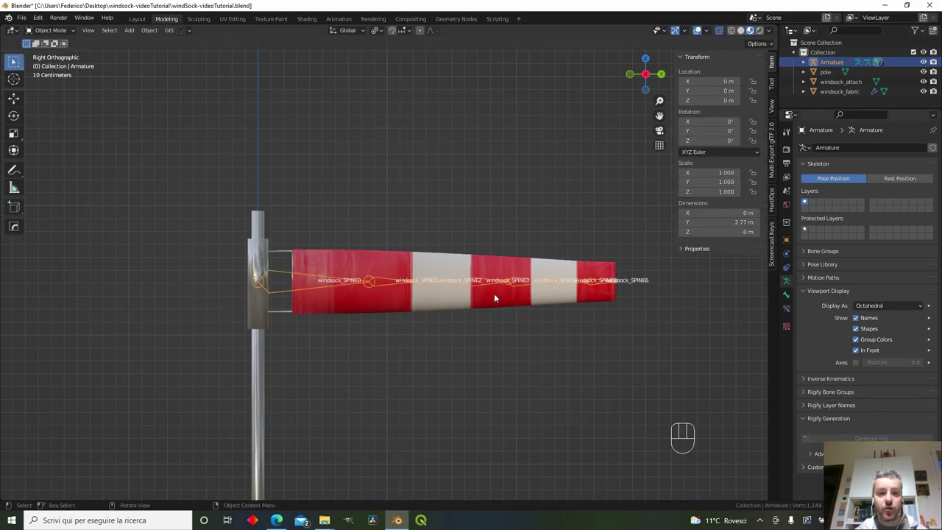
{"action": "scroll", "coordinate": [494, 298], "scroll_direction": "up", "scroll_amount": 4}
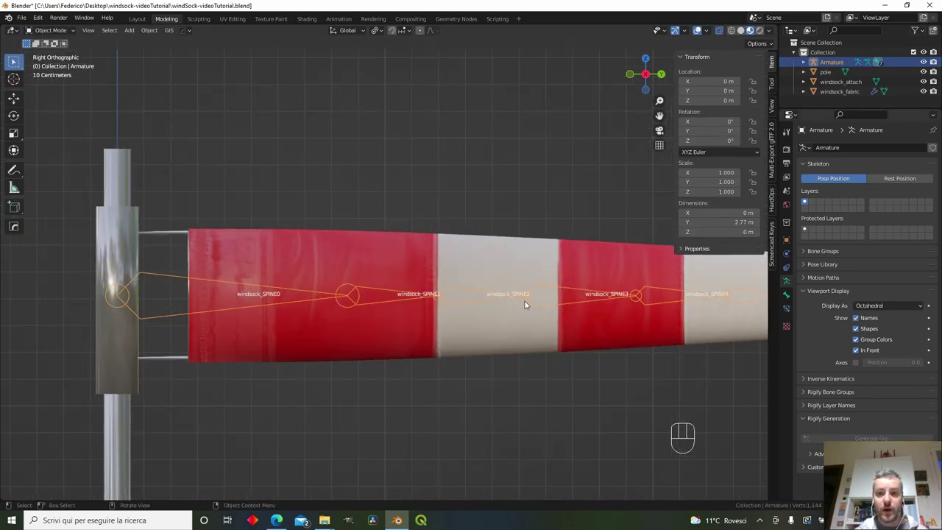
{"action": "middle_click_drag", "start_coordinate": [668, 289], "coordinate": [486, 284], "text": "shift"}
{"action": "left_click", "coordinate": [855, 318]}
{"action": "scroll", "coordinate": [494, 297], "scroll_direction": "down", "scroll_amount": 4}
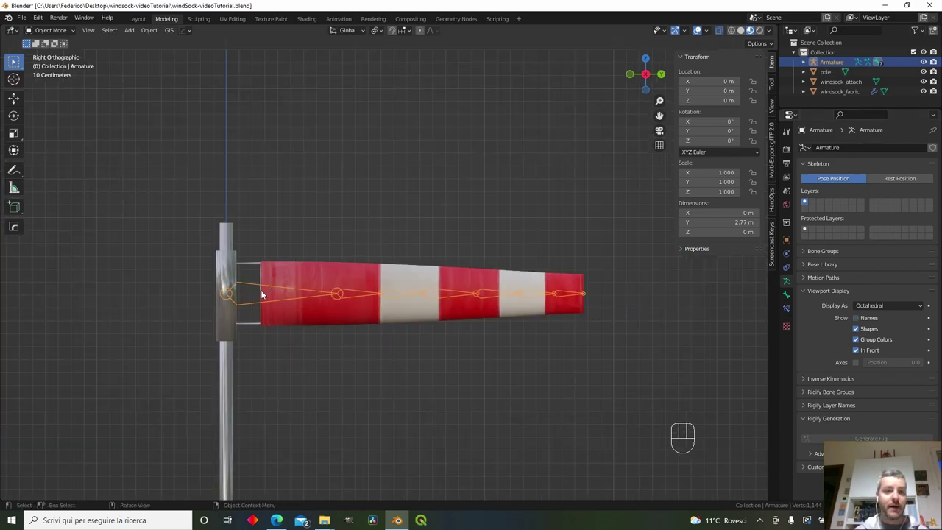
Step: Parent the windsock_fabric mesh to the armature using Armature Deform With Automatic Weights
{"action": "left_click", "coordinate": [293, 246]}
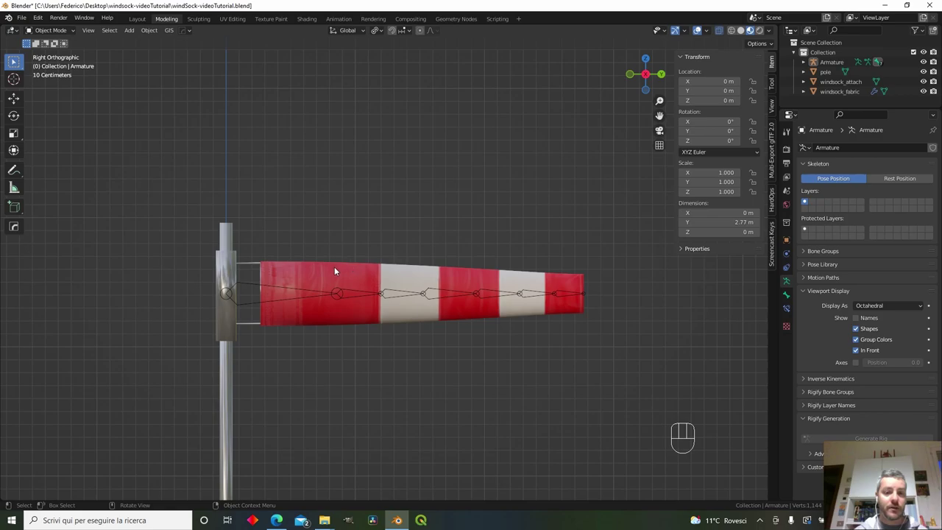
{"action": "left_click", "coordinate": [254, 285]}
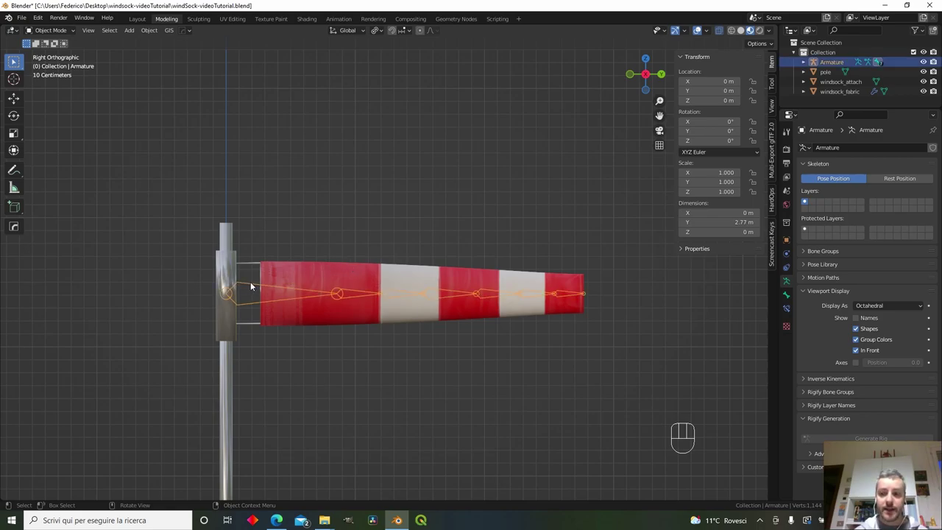
{"action": "left_click", "coordinate": [338, 282]}
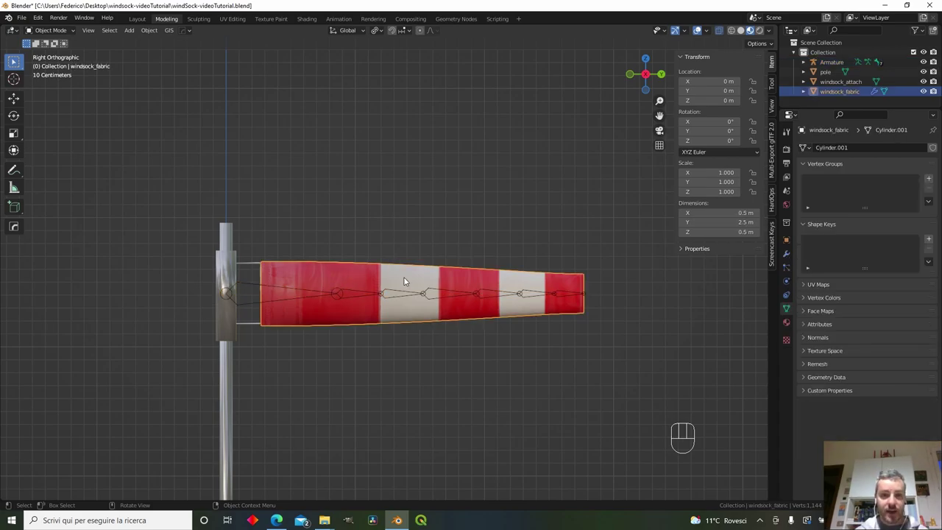
{"action": "left_click", "coordinate": [382, 200]}
{"action": "left_click", "coordinate": [358, 273]}
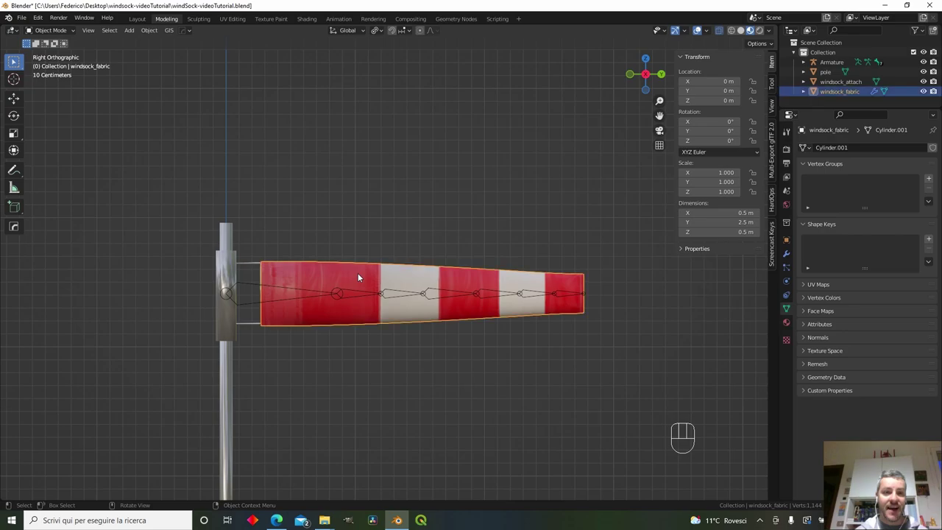
{"action": "key", "text": "shift"}
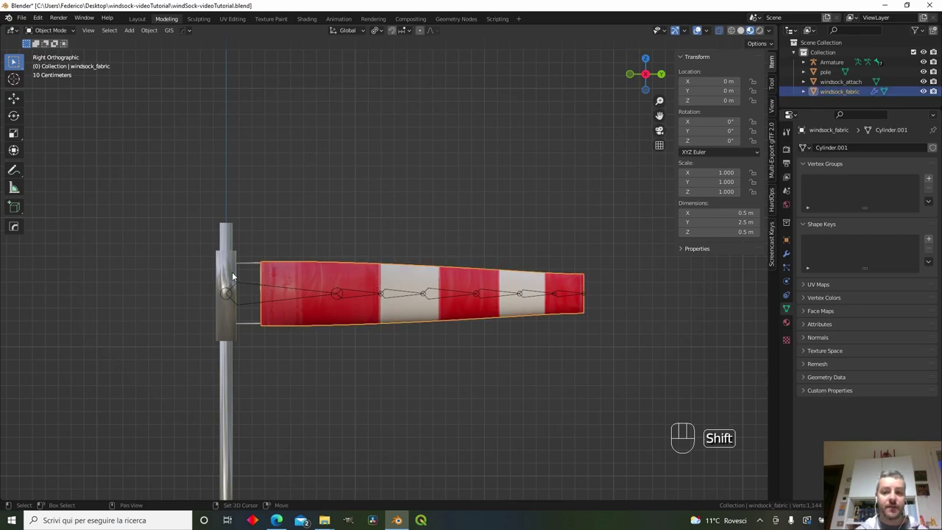
{"action": "left_click", "coordinate": [245, 288], "text": "shift"}
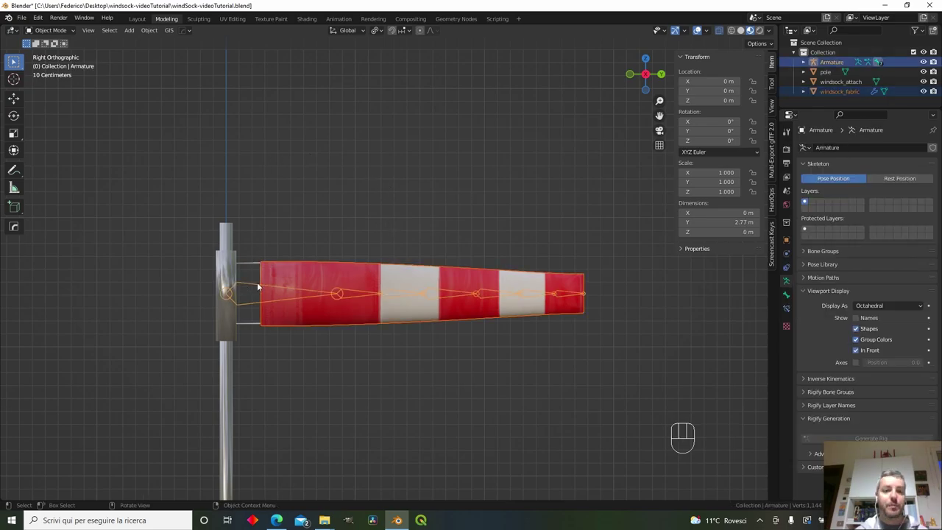
{"action": "scroll", "coordinate": [243, 293], "scroll_direction": "up", "scroll_amount": 4}
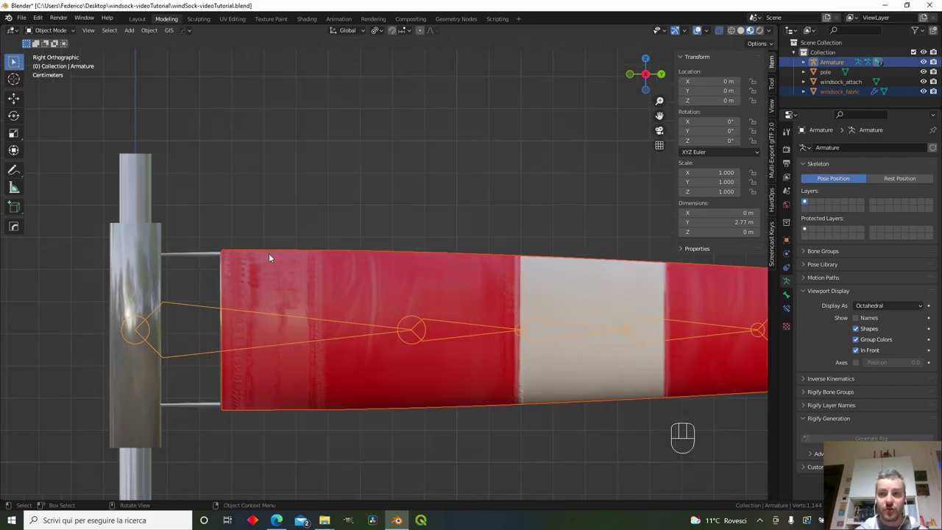
{"action": "scroll", "coordinate": [241, 268], "scroll_direction": "down", "scroll_amount": 4}
{"action": "middle_click_drag", "start_coordinate": [404, 231], "coordinate": [372, 251], "text": "shift"}
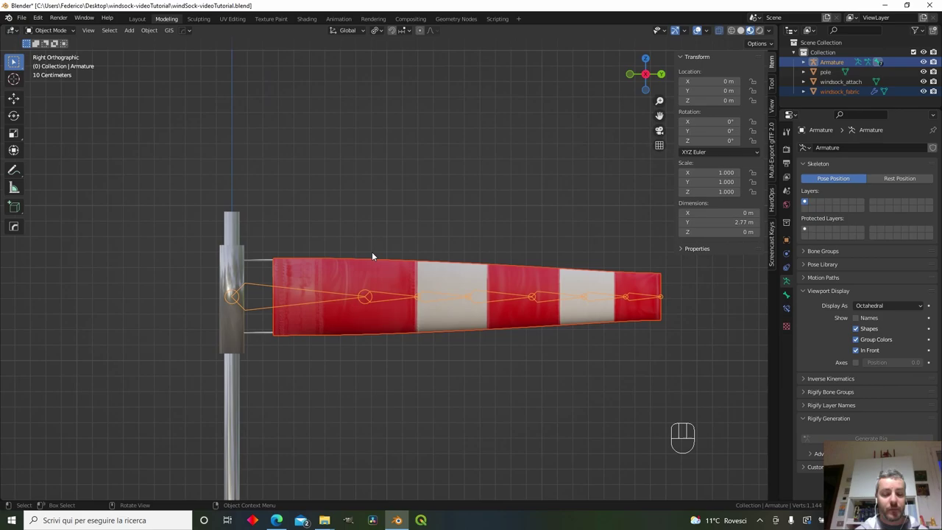
{"action": "key", "text": "ctrl+p"}
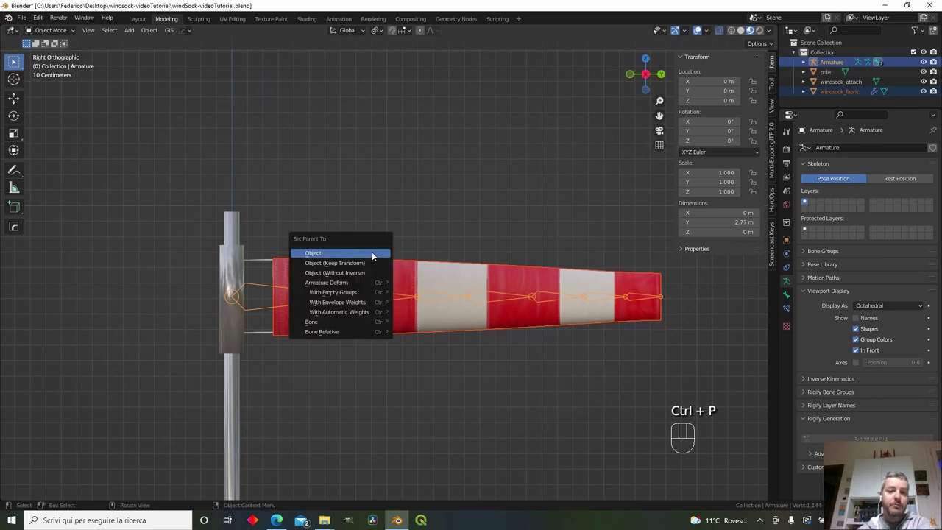
{"action": "left_click", "coordinate": [353, 315]}
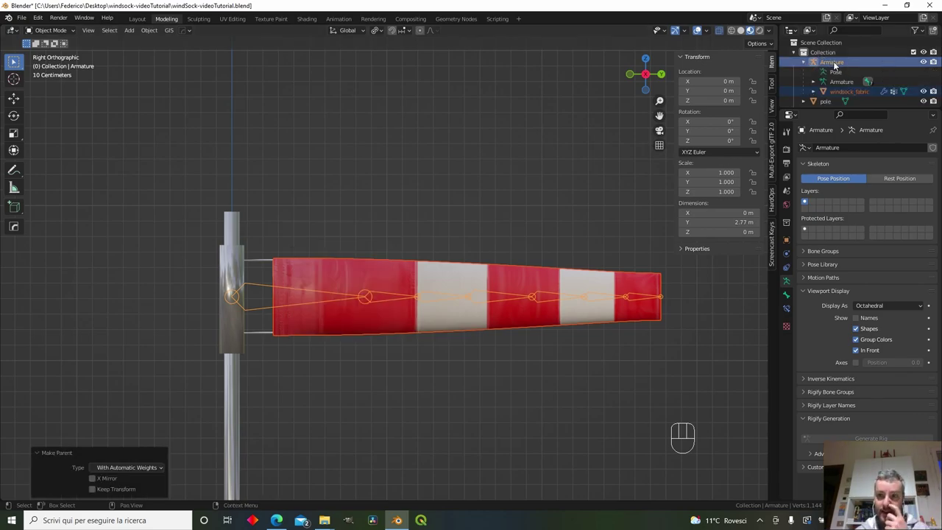
Step: Try moving the armature to check that the windsock fabric follows it
{"action": "left_click", "coordinate": [141, 121]}
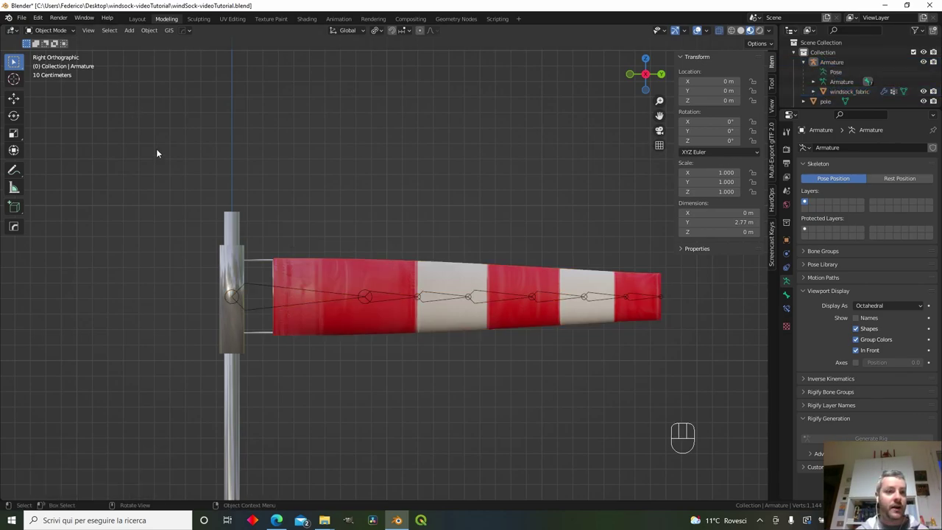
{"action": "left_click", "coordinate": [271, 287]}
{"action": "key", "text": "g"}
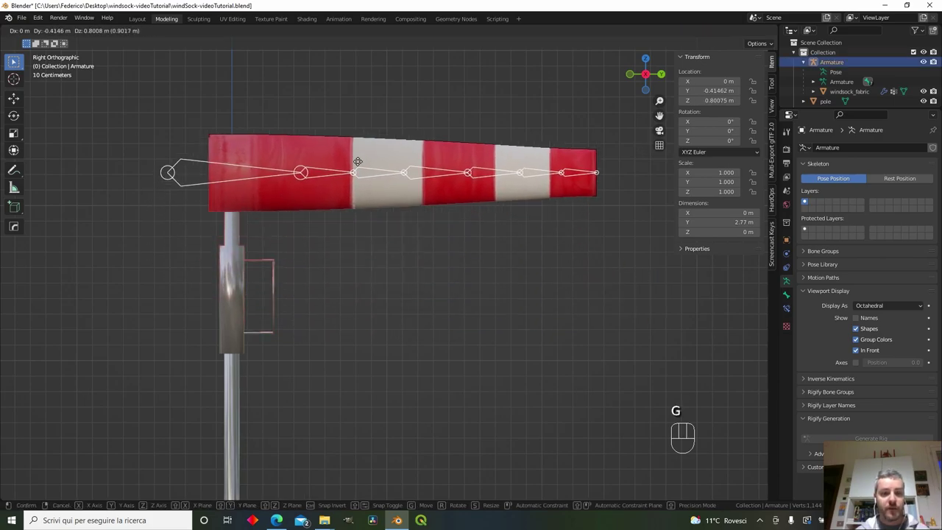
{"action": "key", "text": "Escape"}
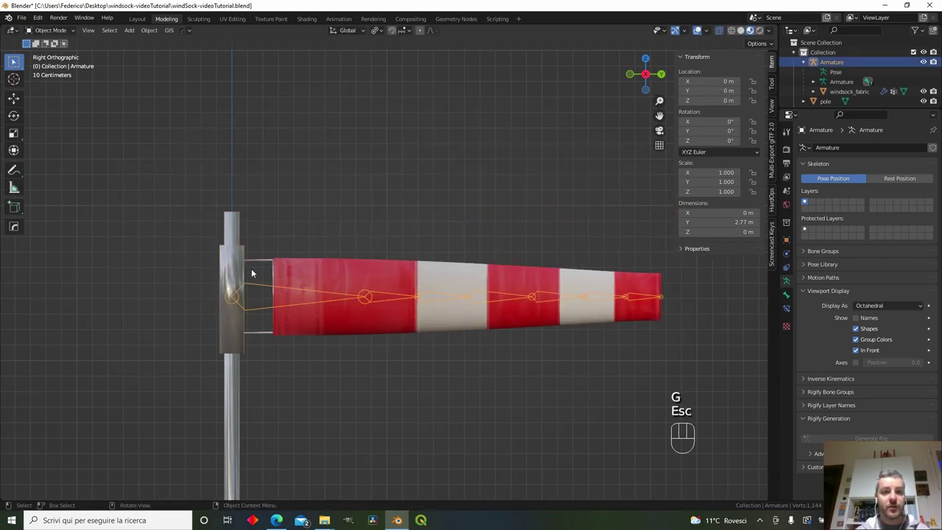
Step: Add a Plain Axes empty at the world origin, at the base of the pole
{"action": "scroll", "coordinate": [377, 255], "scroll_direction": "down", "scroll_amount": 3}
{"action": "scroll", "coordinate": [435, 145], "scroll_direction": "down", "scroll_amount": 2}
{"action": "middle_click_drag", "start_coordinate": [422, 201], "coordinate": [435, 93], "text": "shift"}
{"action": "left_click", "coordinate": [316, 74]}
{"action": "left_click", "coordinate": [127, 30]}
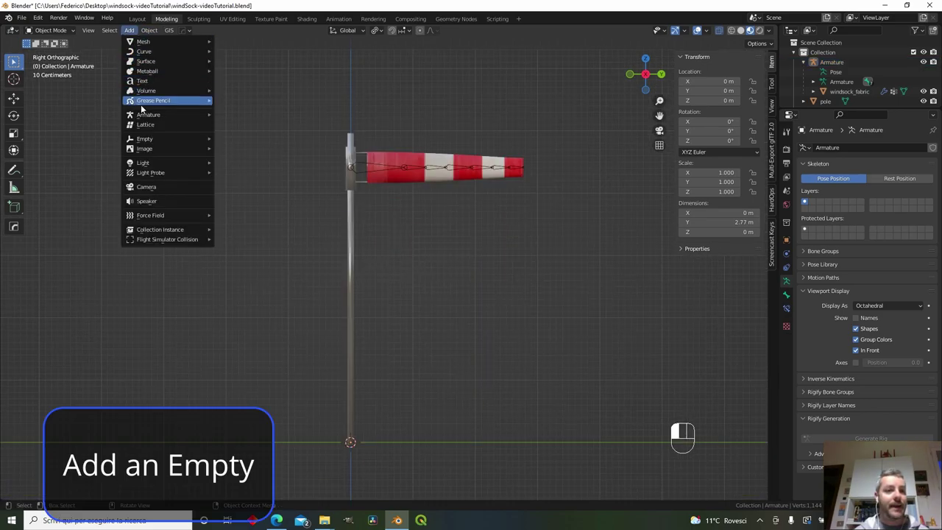
{"action": "mouse_move", "coordinate": [149, 141]}
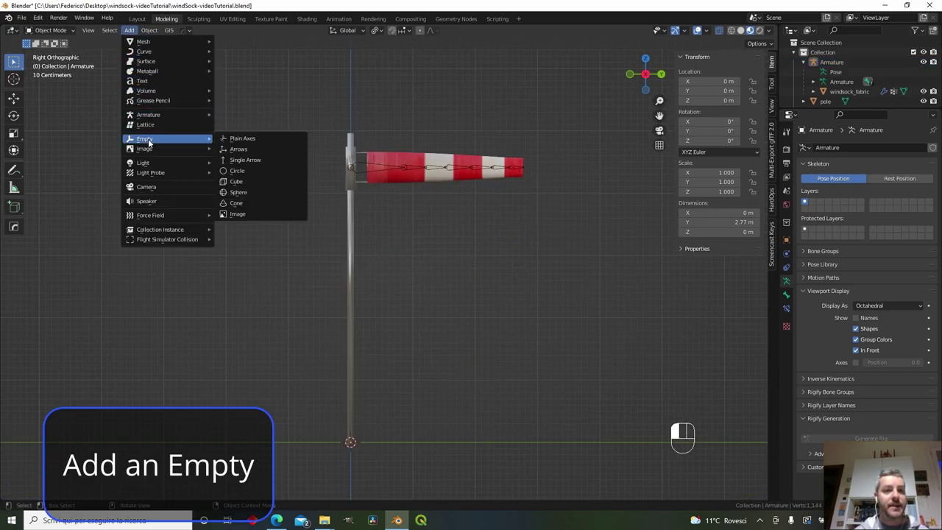
{"action": "left_click", "coordinate": [224, 140]}
{"action": "key", "text": "g"}
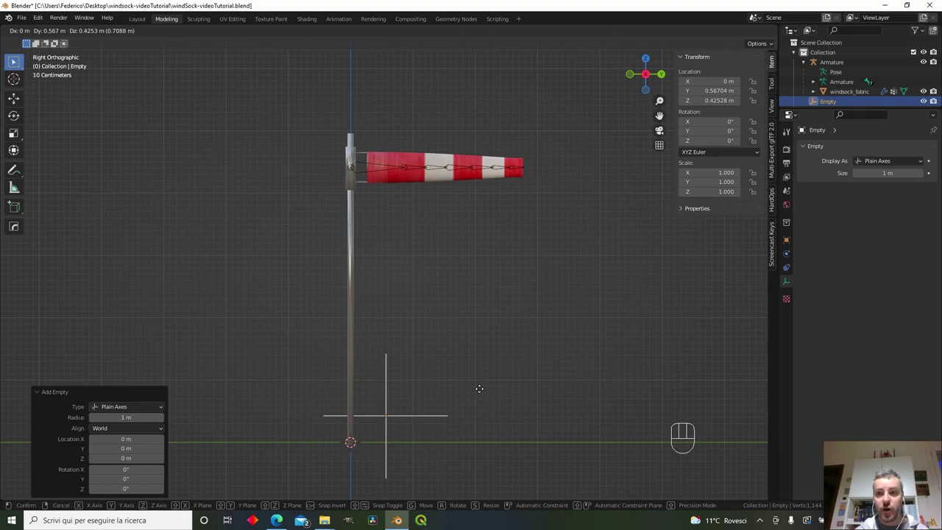
{"action": "key", "text": "Escape"}
Step: Rename the new empty as Orientation
{"action": "double_click", "coordinate": [829, 101]}
{"action": "scroll", "coordinate": [846, 92], "scroll_direction": "down", "scroll_amount": 1}
{"action": "type", "text": "Ori"}
{"action": "key", "text": "BackSpace"}
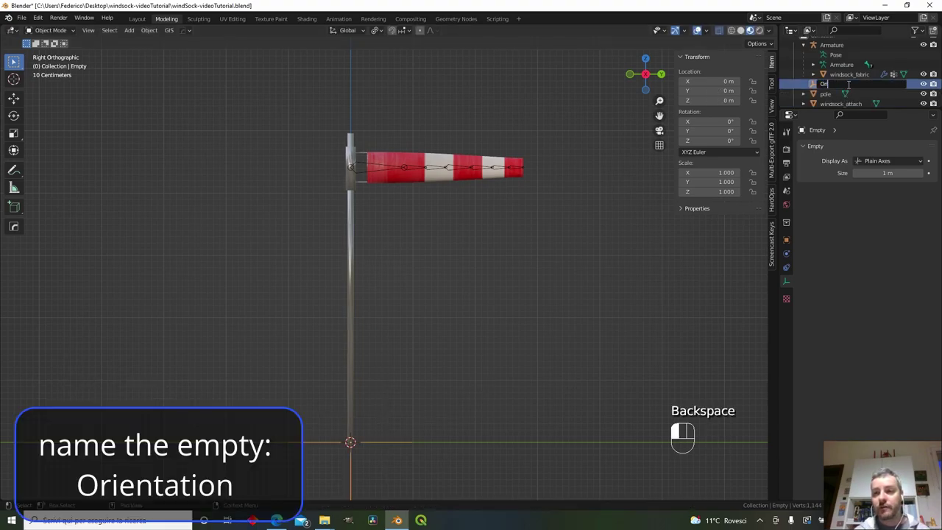
{"action": "type", "text": "ientation"}
{"action": "key", "text": "Return"}
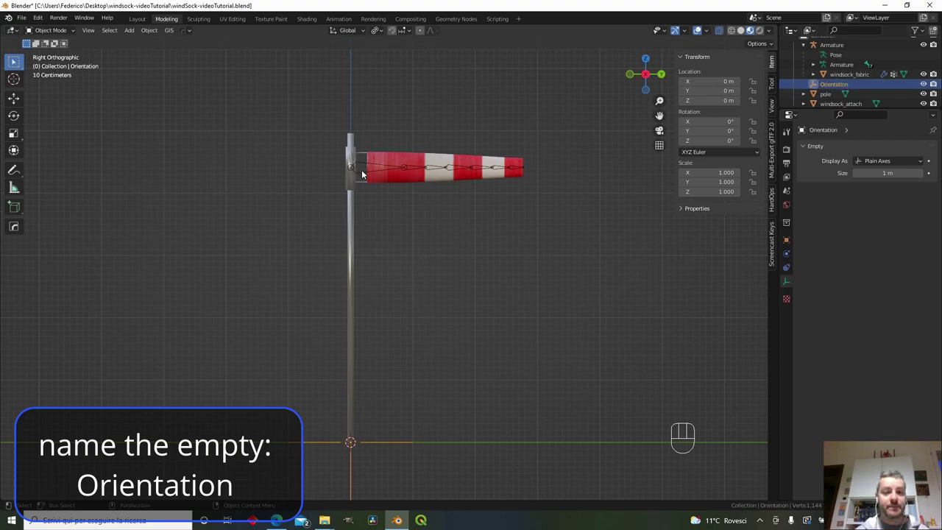
Step: Parent the armature to the Orientation empty with Object (Keep Transform), and enlarge the outliner to show more of the hierarchy
{"action": "left_click", "coordinate": [361, 174]}
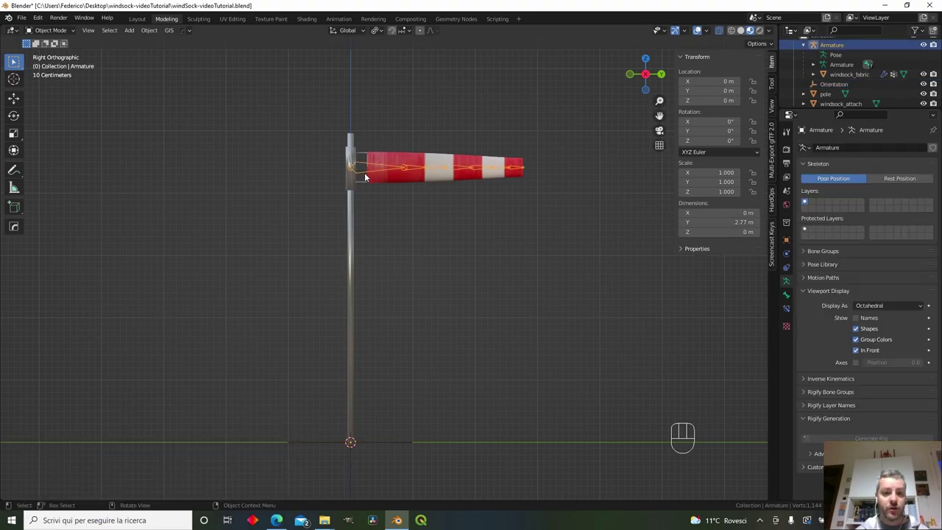
{"action": "left_click", "coordinate": [403, 445], "text": "shift"}
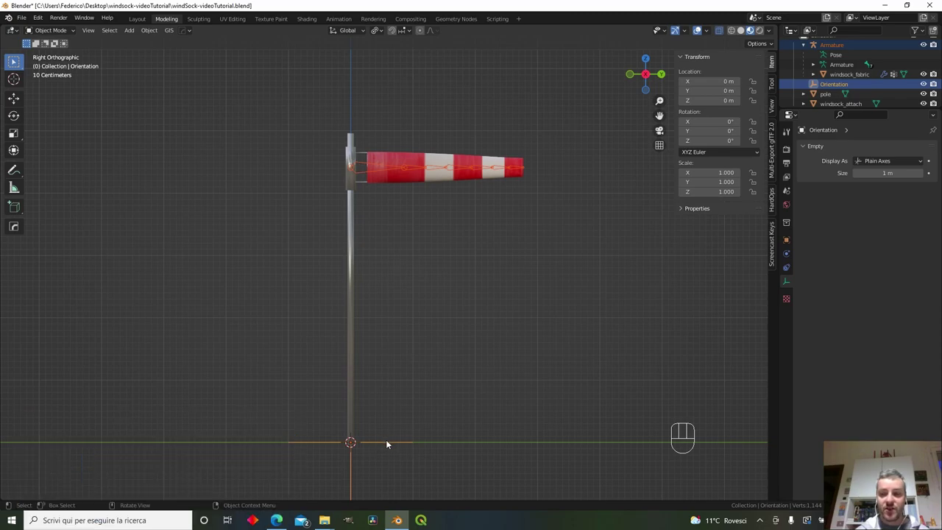
{"action": "key", "text": "ctrl+p"}
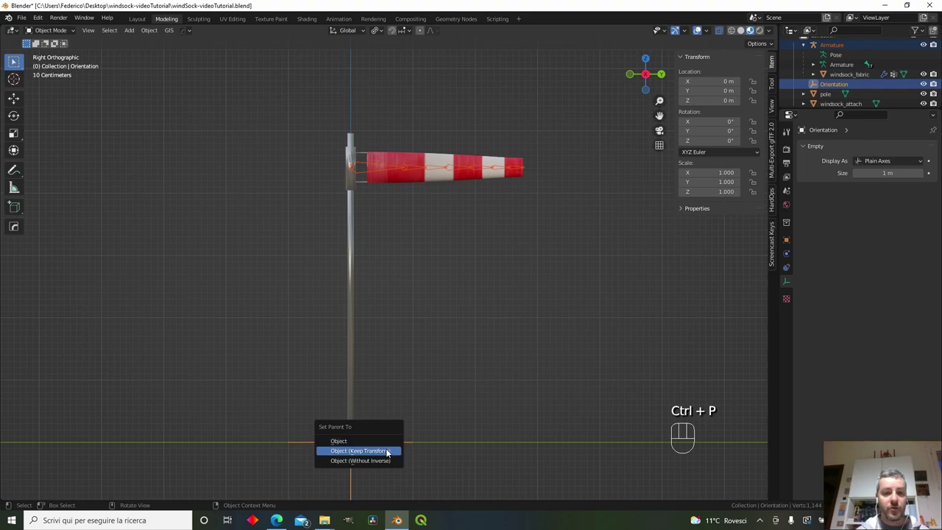
{"action": "left_click", "coordinate": [387, 451]}
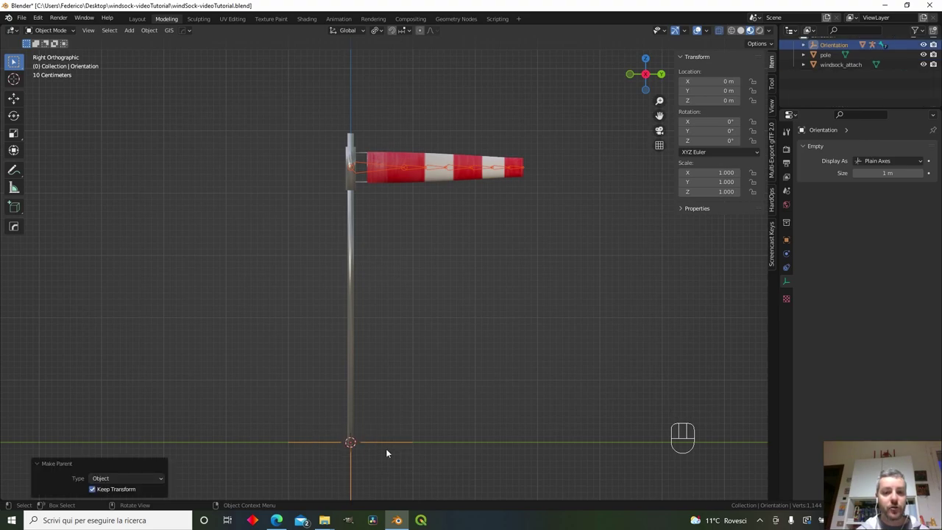
{"action": "scroll", "coordinate": [806, 79], "scroll_direction": "up", "scroll_amount": 2}
{"action": "left_click_drag", "start_coordinate": [886, 109], "coordinate": [866, 217]}
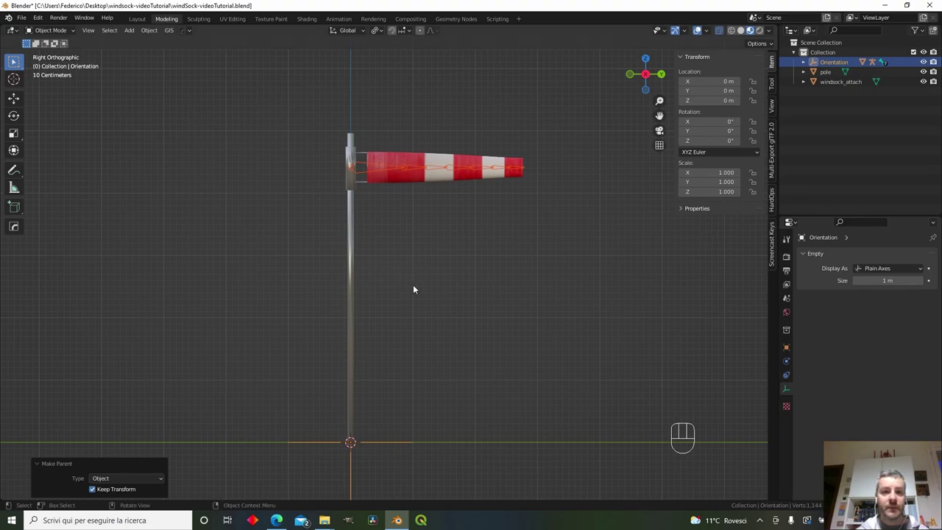
Step: Parent the windsock_attach mesh to the Orientation empty
{"action": "left_click", "coordinate": [350, 181]}
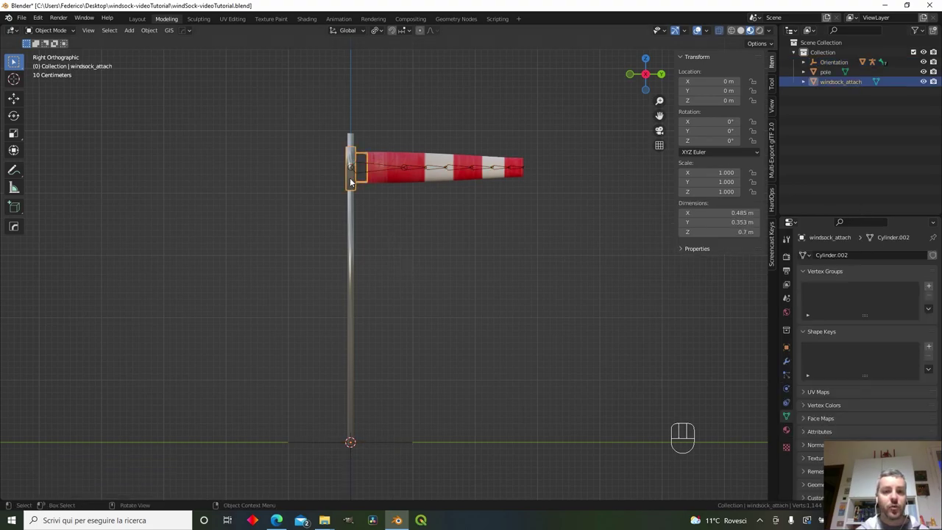
{"action": "left_click", "coordinate": [381, 441], "text": "shift"}
{"action": "left_click", "coordinate": [380, 441], "text": "shift"}
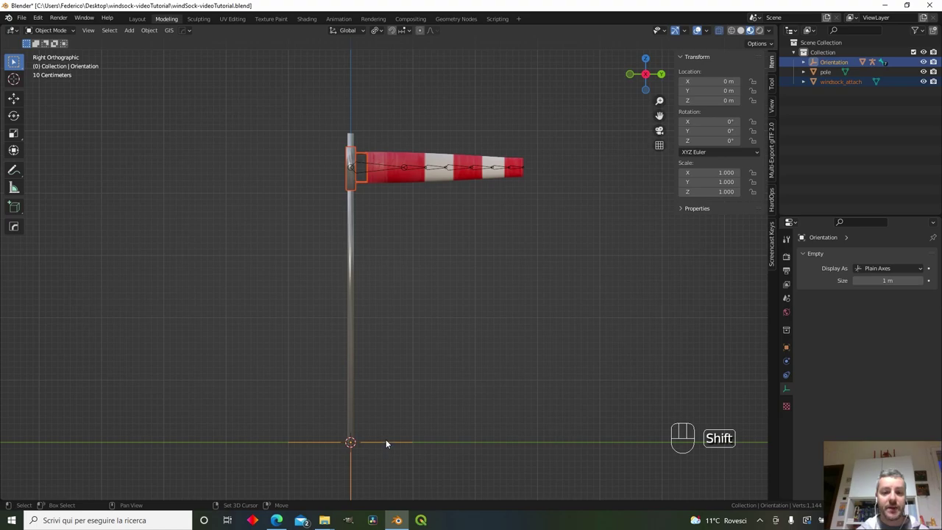
{"action": "key", "text": "ctrl+p"}
{"action": "left_click", "coordinate": [443, 378]}
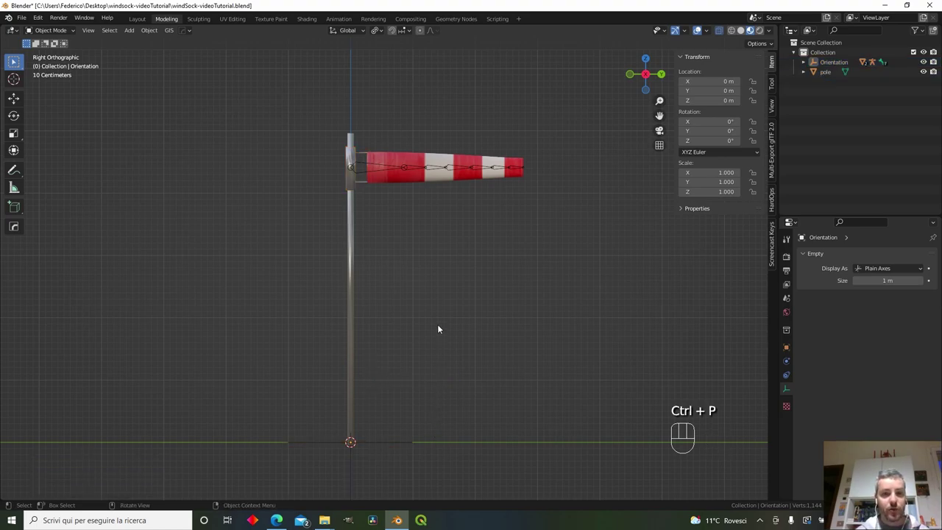
Step: Try moving the Orientation empty and rotating it about the Z axis to test how its children follow
{"action": "scroll", "coordinate": [437, 328], "scroll_direction": "down", "scroll_amount": 2}
{"action": "key", "text": "g"}
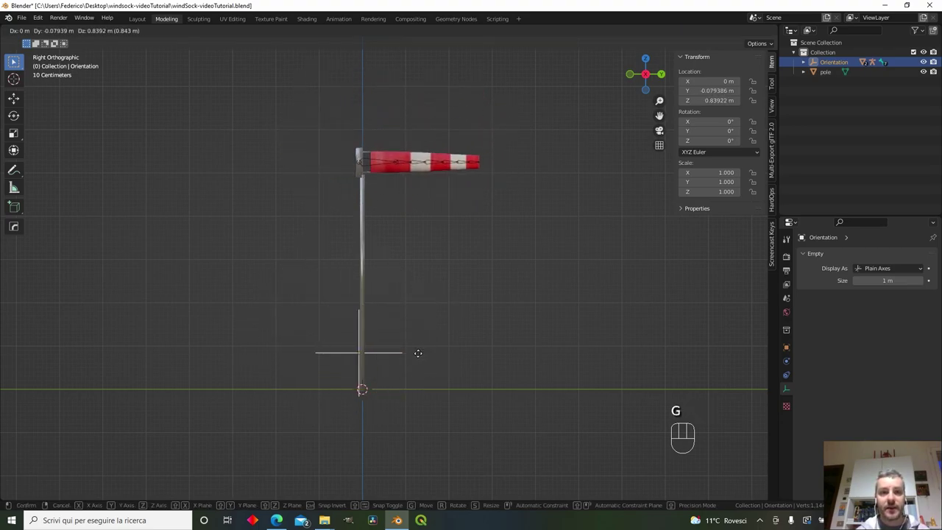
{"action": "key", "text": "Escape"}
{"action": "middle_click_drag", "start_coordinate": [359, 245], "coordinate": [407, 291]}
{"action": "scroll", "coordinate": [406, 291], "scroll_direction": "up", "scroll_amount": 2}
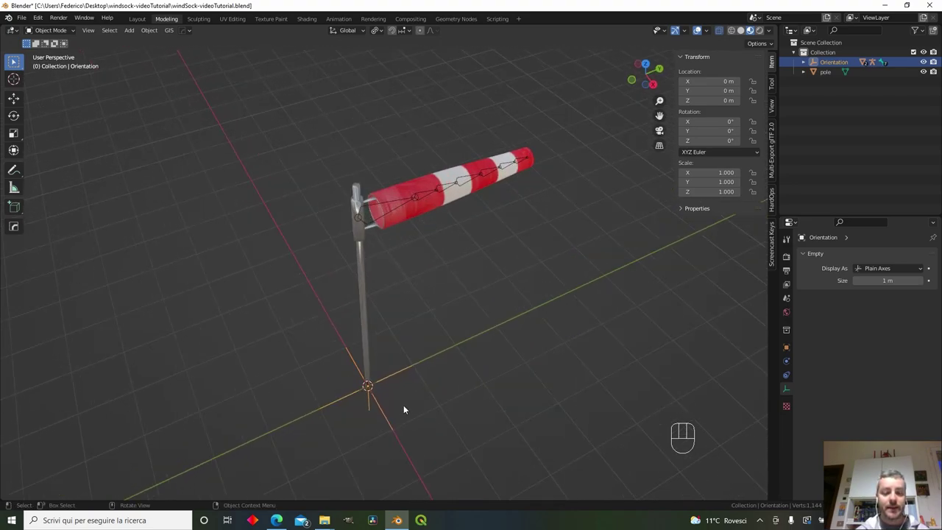
{"action": "key", "text": "r"}
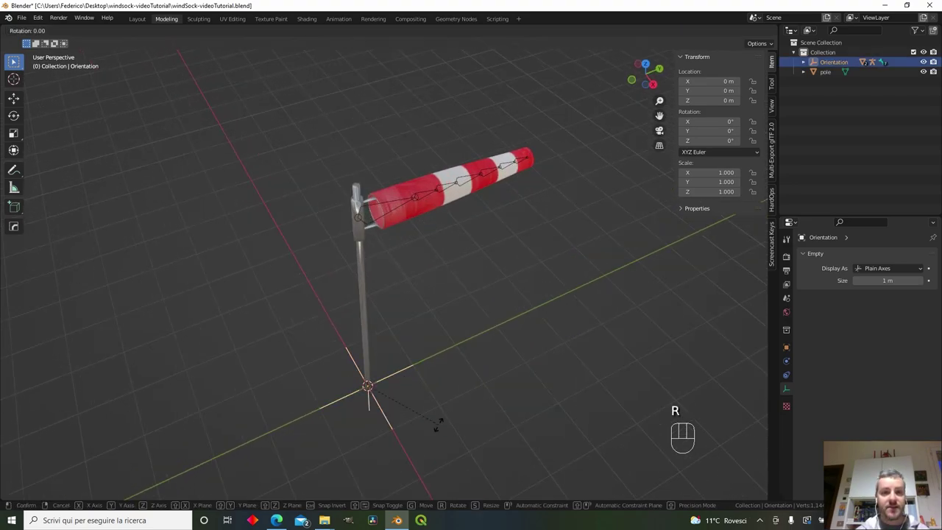
{"action": "key", "text": "z"}
{"action": "key", "text": "Escape"}
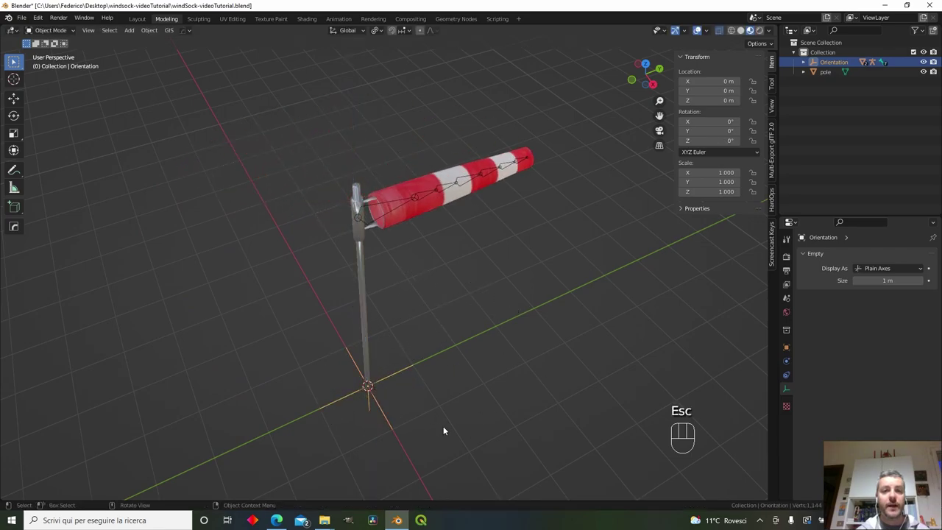
{"action": "middle_click_drag", "start_coordinate": [458, 355], "coordinate": [387, 438]}
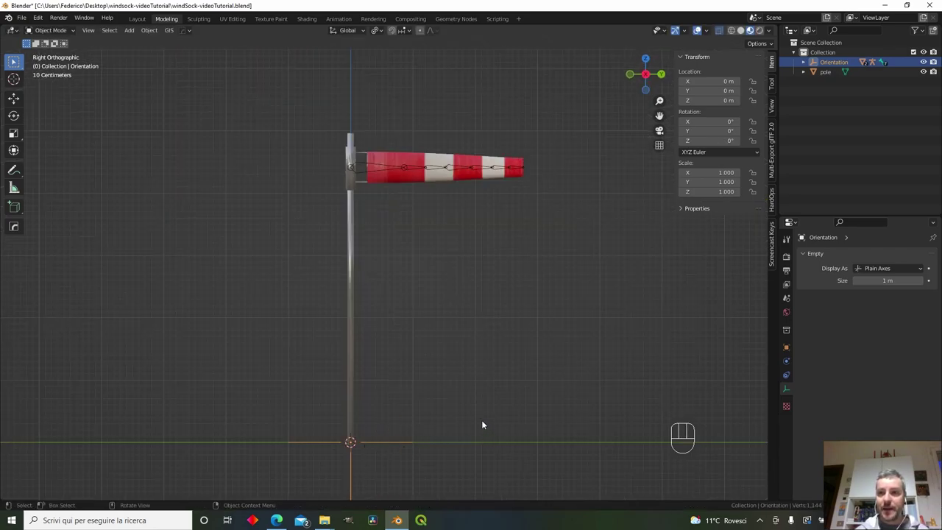
Step: Expand the Orientation hierarchy in the outliner and switch the armature to Pose Mode
{"action": "left_click", "coordinate": [804, 63]}
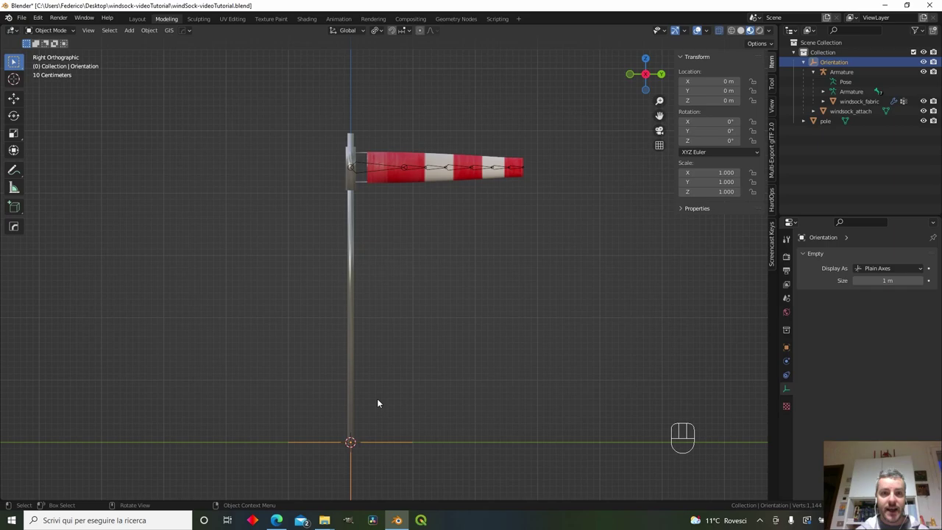
{"action": "left_click", "coordinate": [355, 166]}
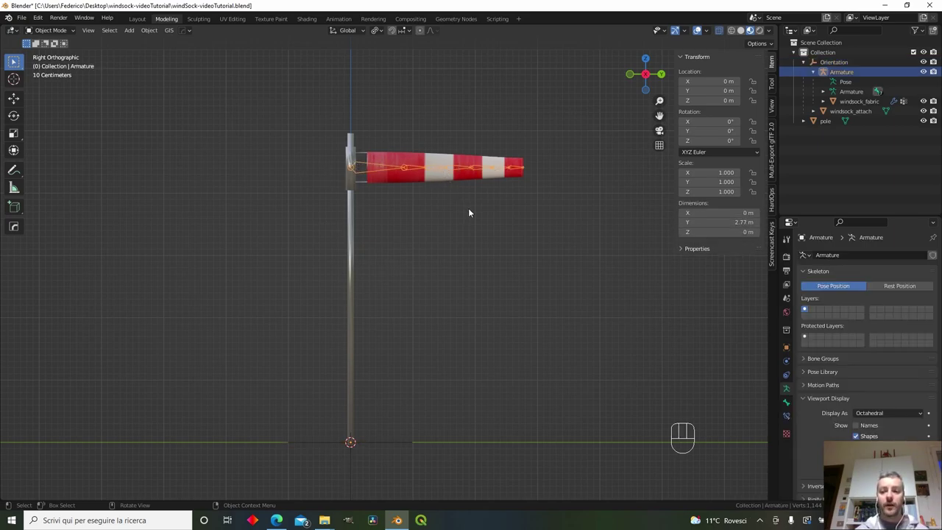
{"action": "middle_click_drag", "start_coordinate": [449, 196], "coordinate": [329, 245], "text": "shift"}
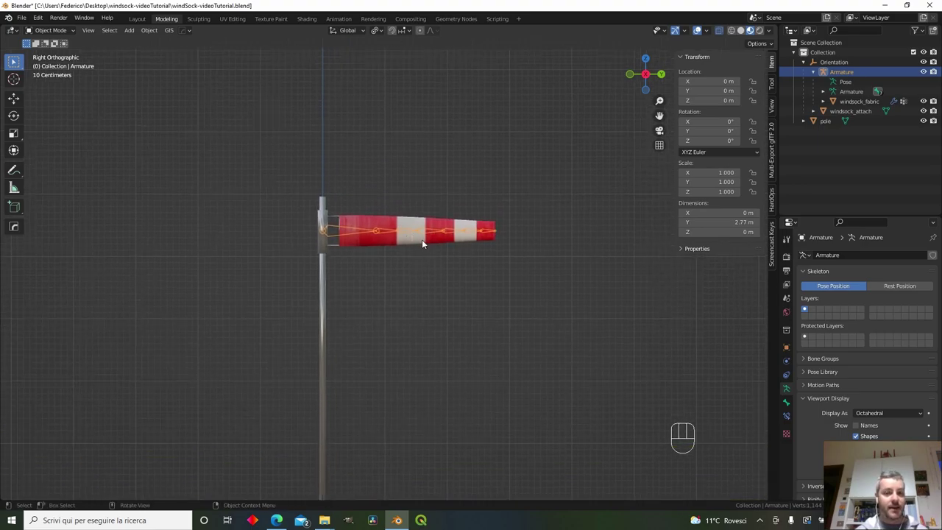
{"action": "scroll", "coordinate": [422, 239], "scroll_direction": "up", "scroll_amount": 4}
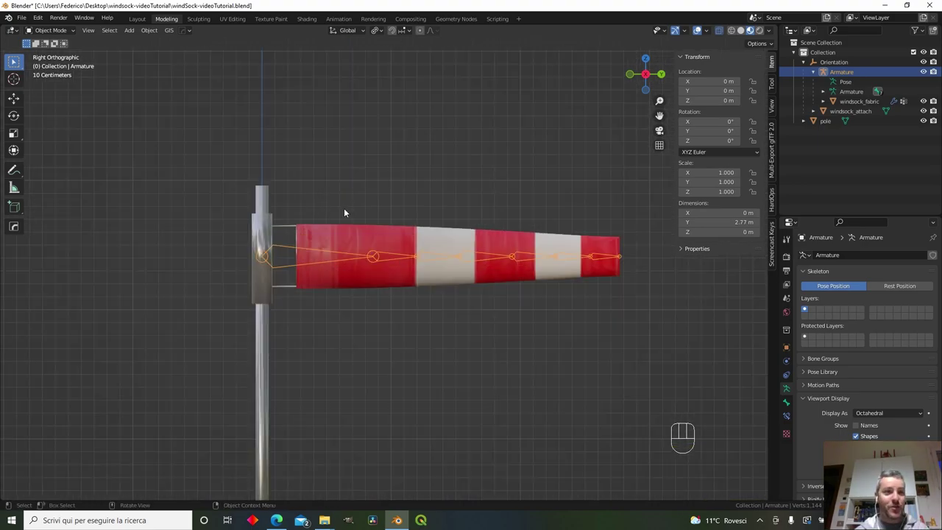
{"action": "left_click", "coordinate": [50, 30]}
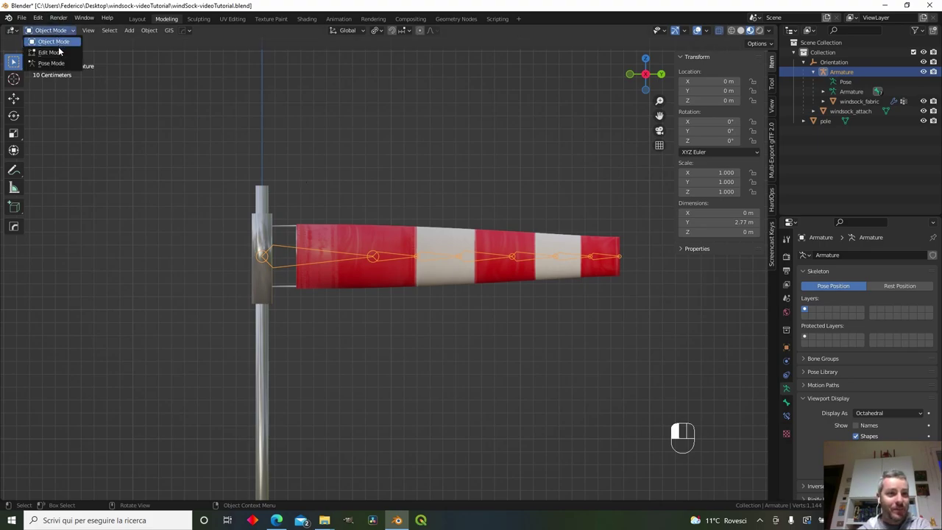
{"action": "left_click", "coordinate": [59, 63]}
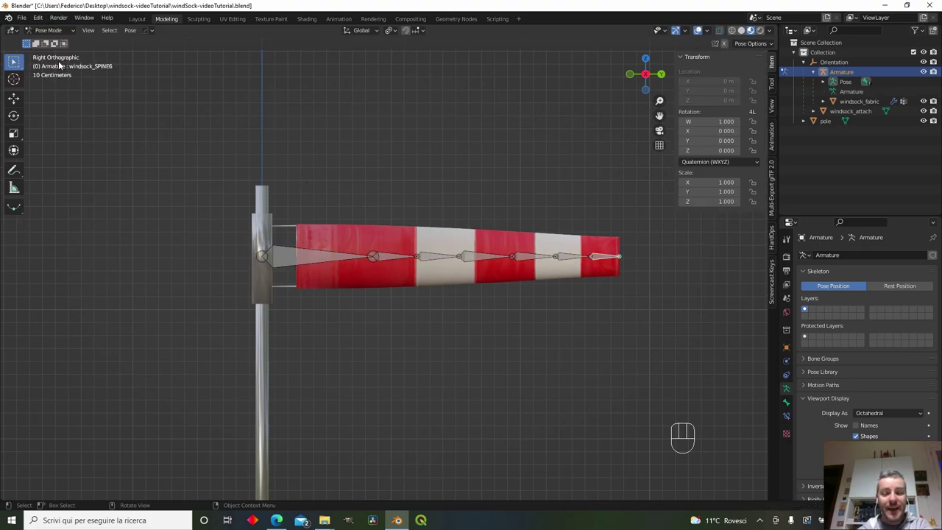
Step: Select individual bones along the chain and try rotating windsock_SPINE1 downward by about 68° to test the fabric's bending
{"action": "left_click", "coordinate": [297, 254]}
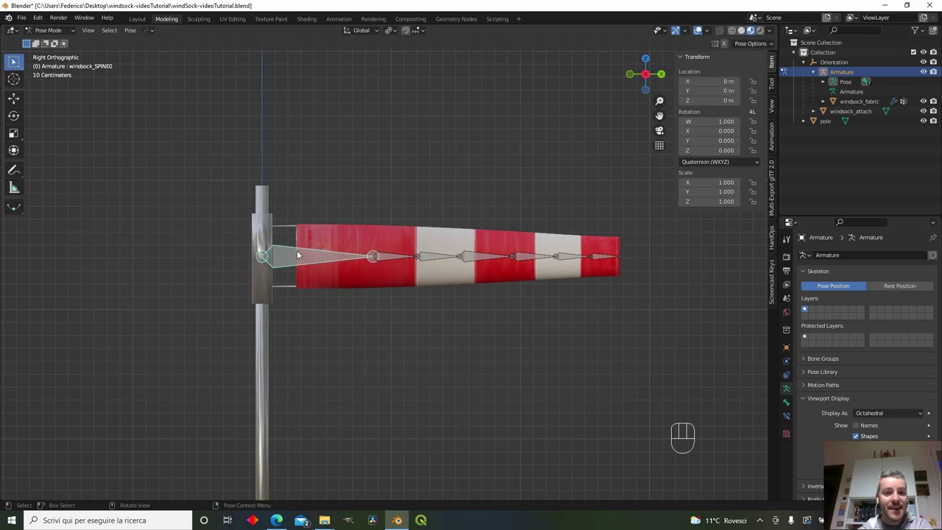
{"action": "left_click", "coordinate": [380, 255]}
{"action": "left_click", "coordinate": [427, 255]}
{"action": "left_click", "coordinate": [474, 256]}
{"action": "scroll", "coordinate": [566, 253], "scroll_direction": "up", "scroll_amount": 2}
{"action": "middle_click_drag", "start_coordinate": [362, 216], "coordinate": [334, 233], "text": "shift"}
{"action": "key", "text": "r"}
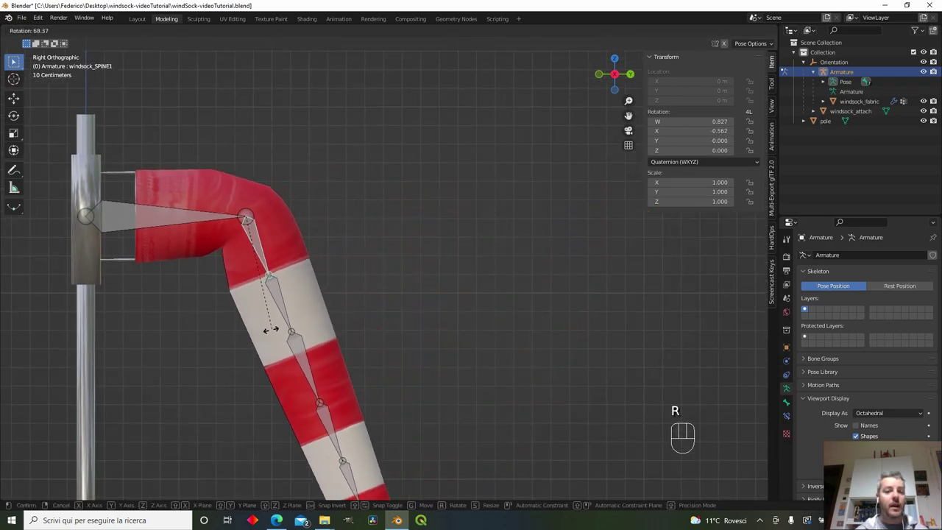
{"action": "key", "text": "Escape"}
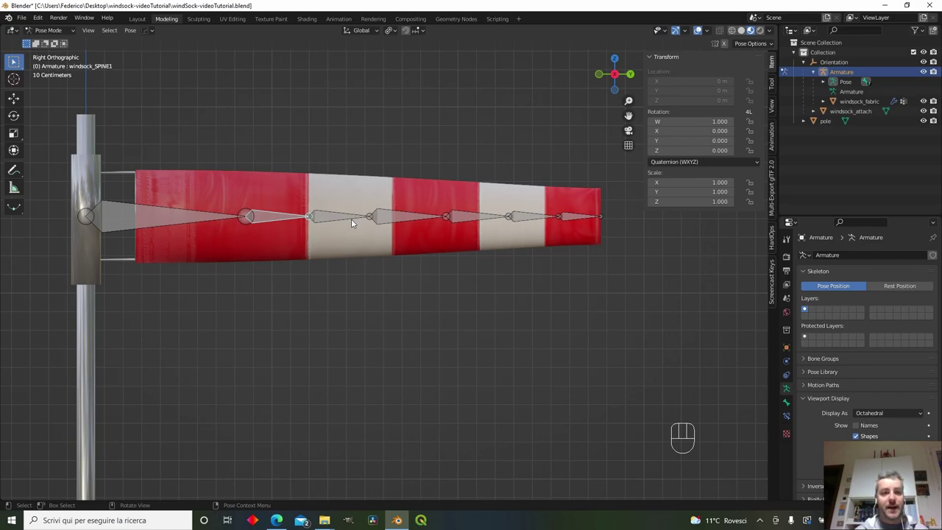
Step: Try rotating windsock_SPINE0 and windsock_SPINE1 in turn to test how each bone drives the fabric
{"action": "left_click", "coordinate": [198, 224]}
{"action": "key", "text": "r"}
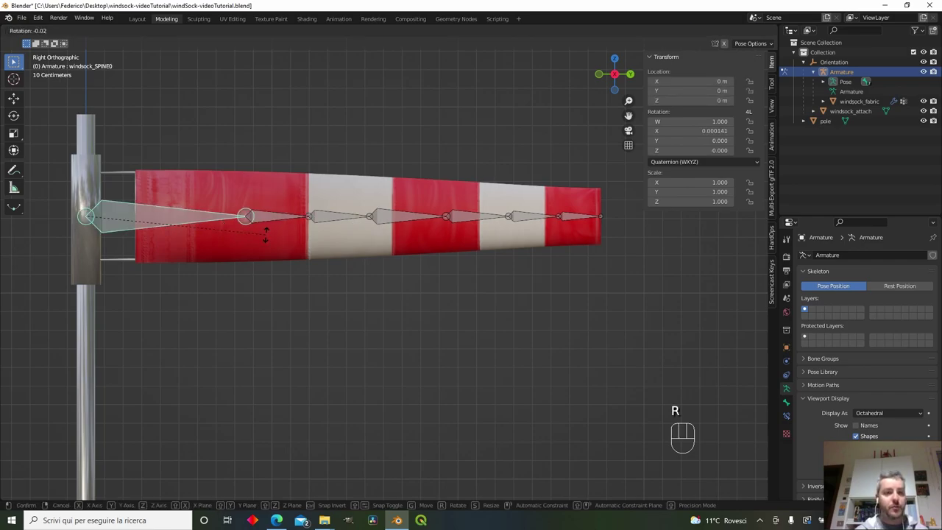
{"action": "key", "text": "Escape"}
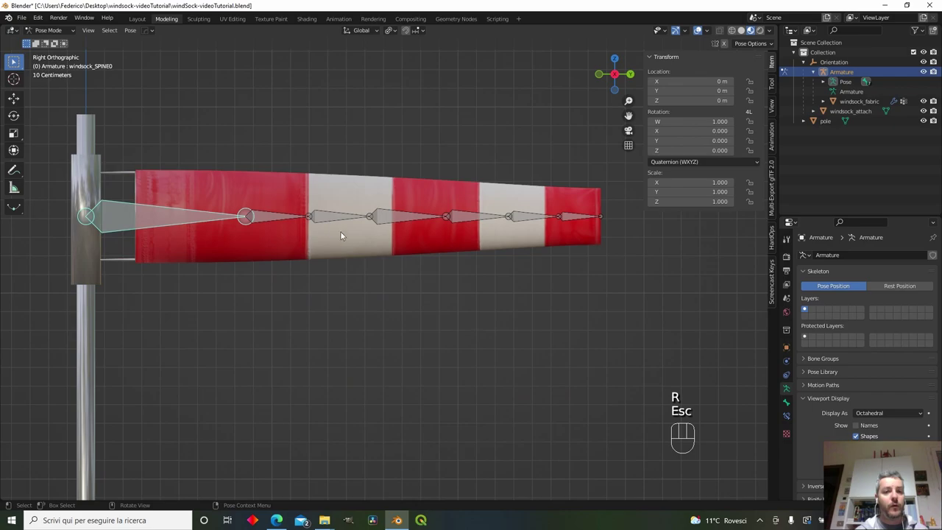
{"action": "left_click", "coordinate": [258, 219]}
{"action": "key", "text": "r"}
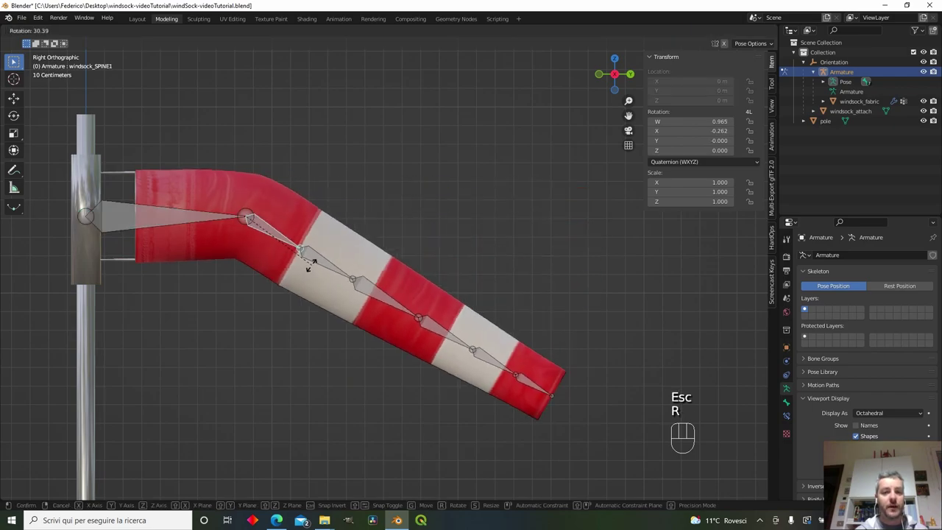
{"action": "key", "text": "Escape"}
Step: Try rotating the bones from the first white band outward, including windsock_SPINE3 and windsock_SPINE4, to test forward kinematics
{"action": "left_click", "coordinate": [344, 216]}
{"action": "key", "text": "r"}
{"action": "key", "text": "Escape"}
{"action": "key", "text": "r"}
{"action": "key", "text": "Escape"}
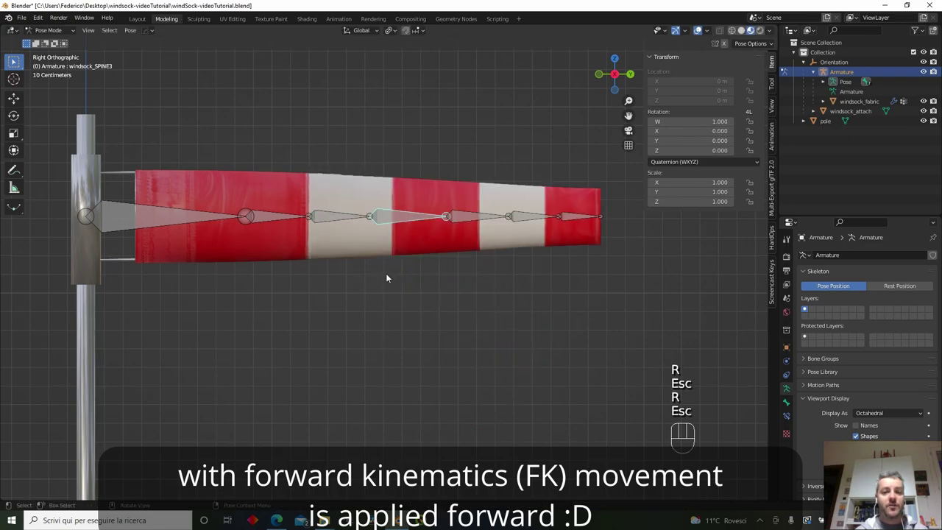
{"action": "left_click", "coordinate": [477, 216]}
{"action": "key", "text": "r"}
{"action": "key", "text": "Escape"}
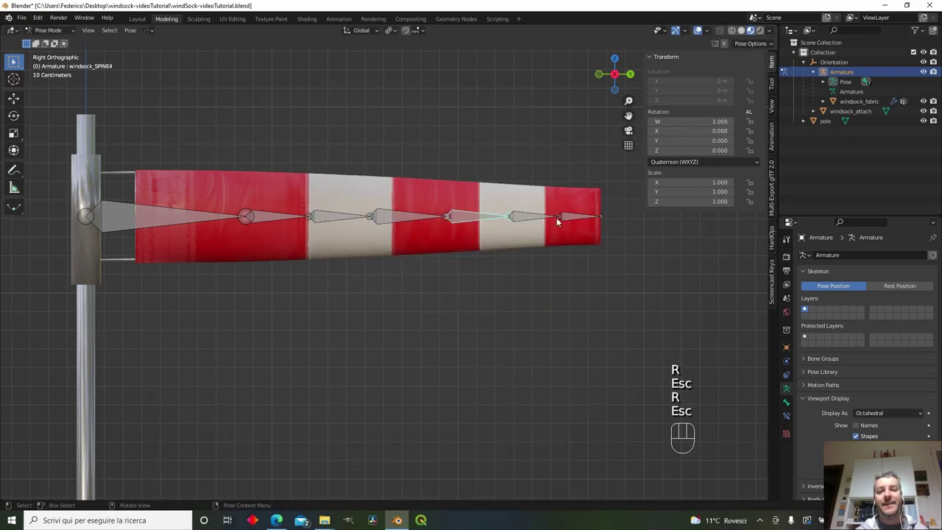
Step: Try rotating the last two bones at the windsock's tip, and windsock_SPINE1 by about 81°, to test the fabric's bending
{"action": "left_click", "coordinate": [533, 218]}
{"action": "key", "text": "r"}
{"action": "key", "text": "Escape"}
{"action": "left_click", "coordinate": [565, 223]}
{"action": "key", "text": "r"}
{"action": "key", "text": "Escape"}
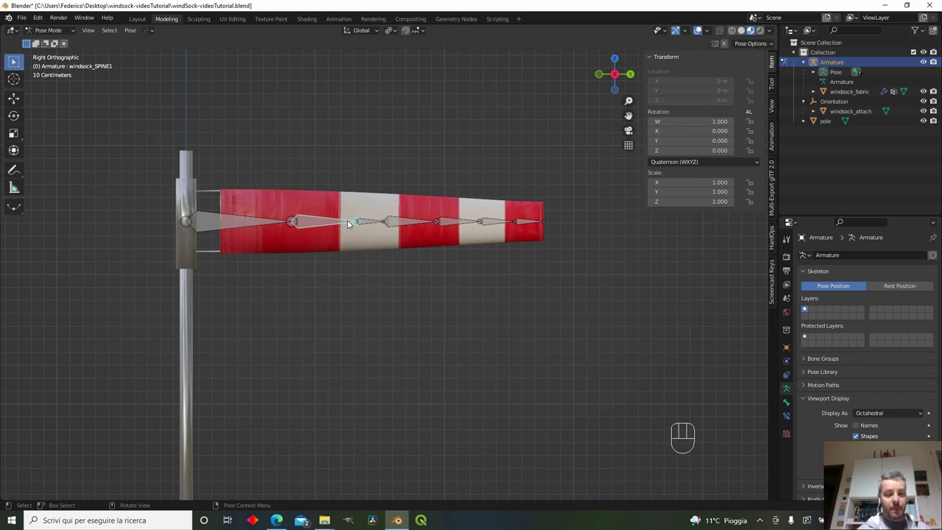
{"action": "key", "text": "r"}
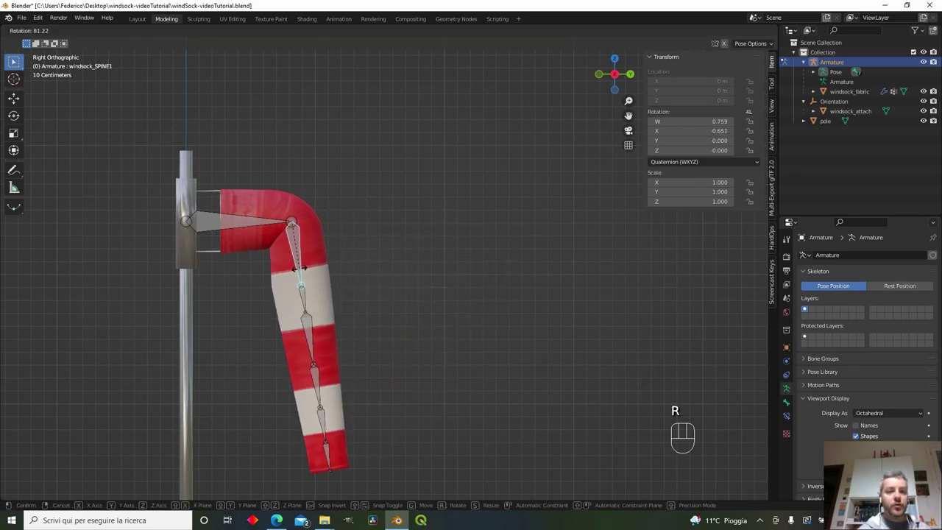
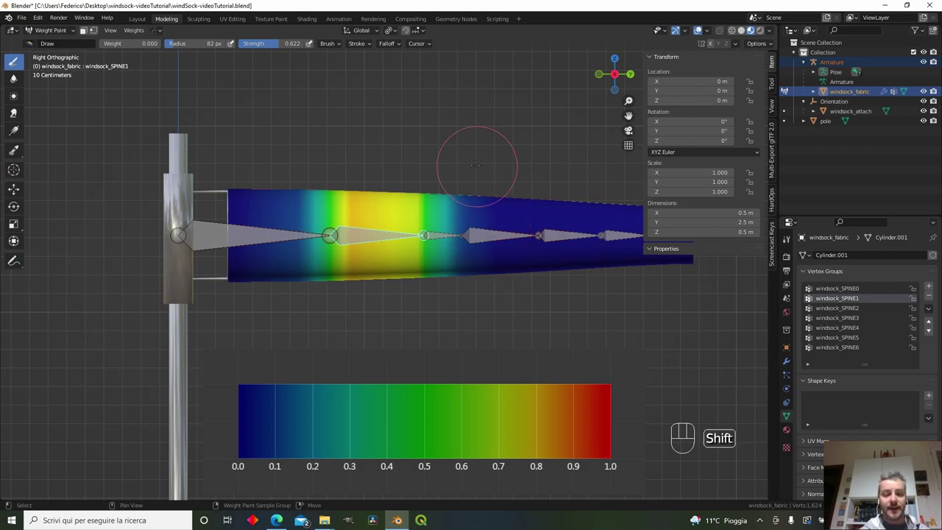
Step: Try rotating windsock_SPINE6 and windsock_SPINE1 in Weight Paint mode to test how their weights deform the fabric
{"action": "middle_click_drag", "start_coordinate": [478, 158], "coordinate": [262, 242], "text": "shift"}
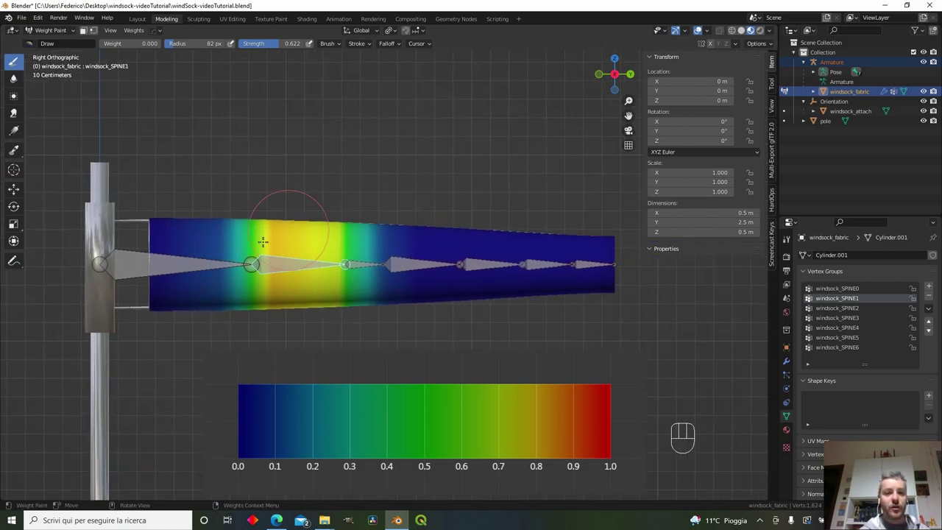
{"action": "left_click", "coordinate": [600, 264], "text": "ctrl"}
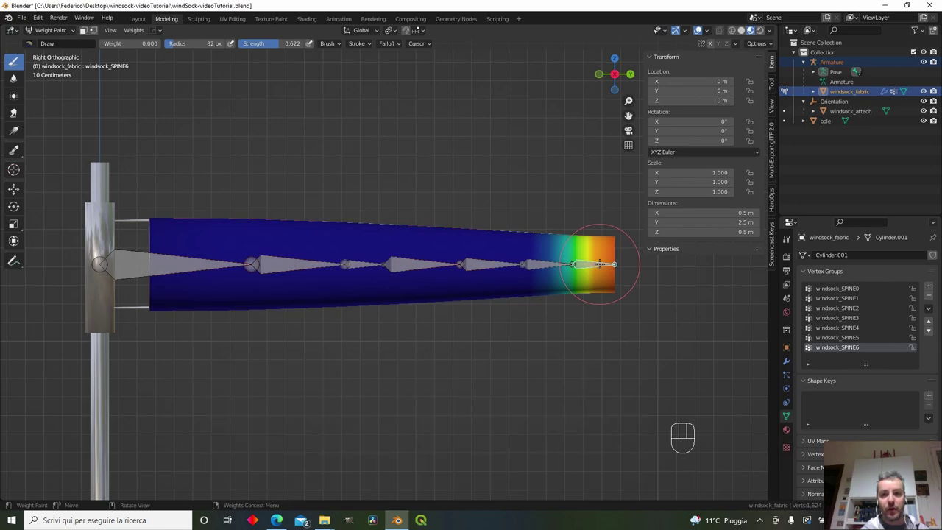
{"action": "key", "text": "r"}
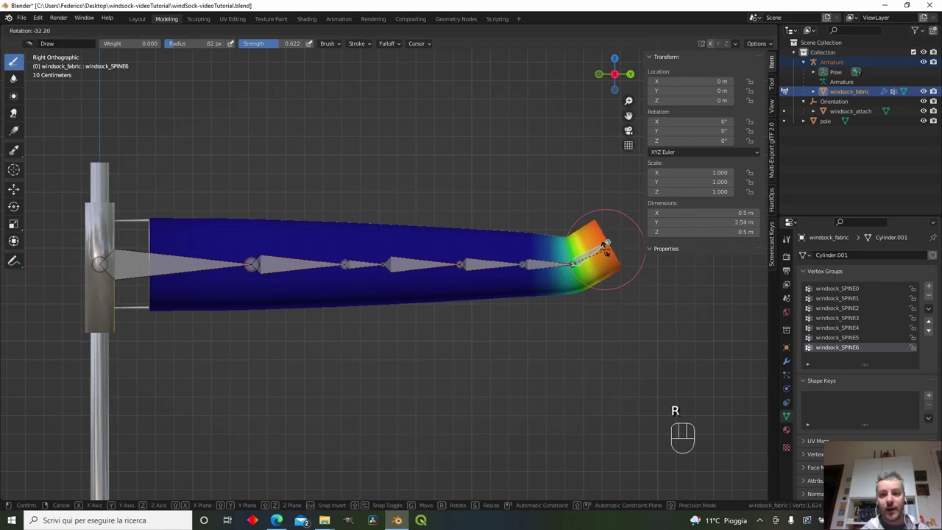
{"action": "key", "text": "Escape"}
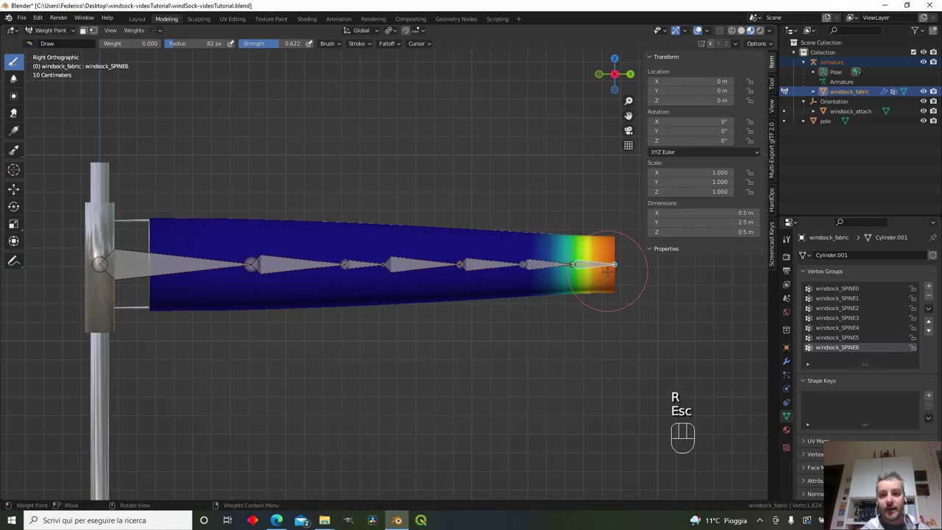
{"action": "left_click", "coordinate": [292, 263], "text": "ctrl"}
{"action": "key", "text": "r"}
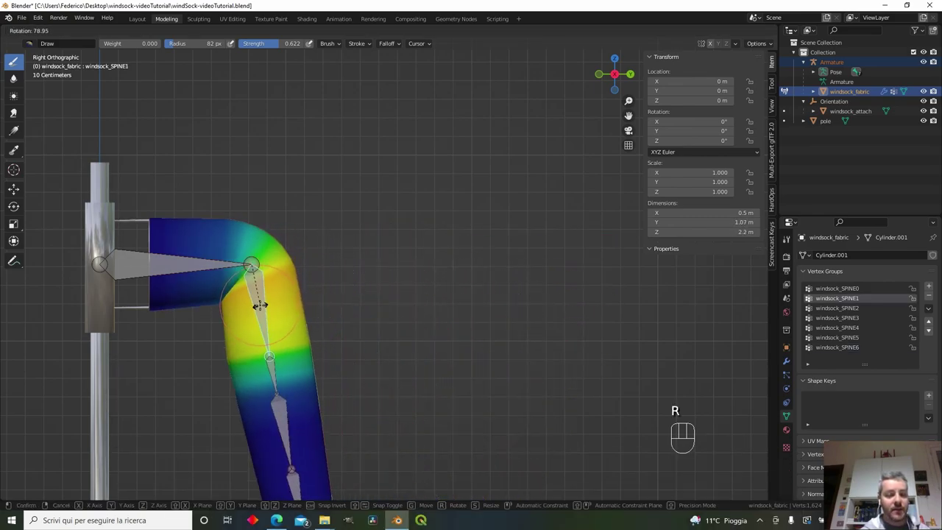
{"action": "key", "text": "Escape"}
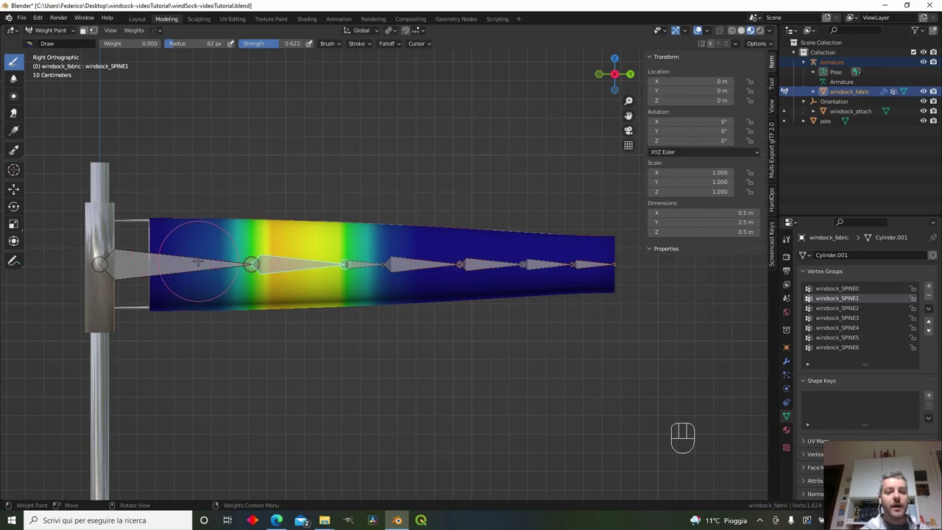
Step: Try rotating windsock_SPINE1 again in a closer view to examine its influence on the fabric near the ring
{"action": "scroll", "coordinate": [211, 252], "scroll_direction": "up", "scroll_amount": 3}
{"action": "middle_click_drag", "start_coordinate": [211, 252], "coordinate": [368, 278], "text": "shift"}
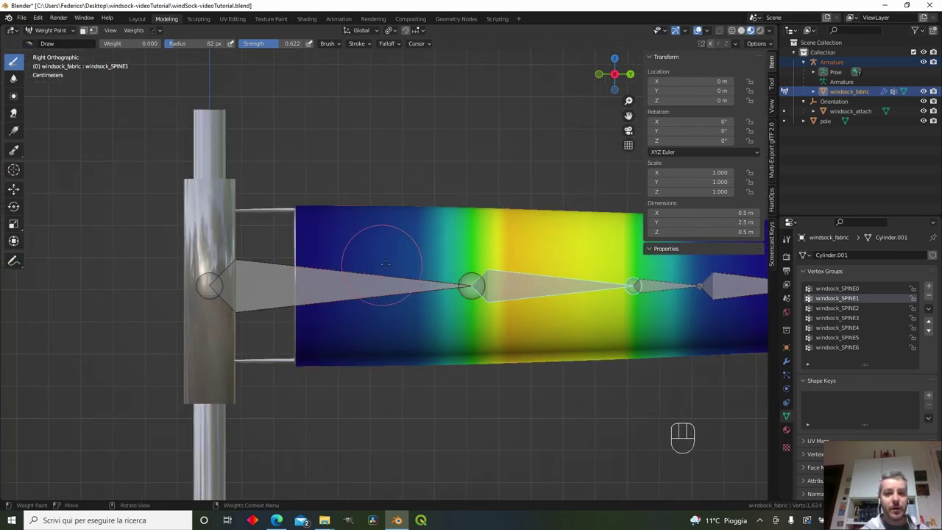
{"action": "middle_click_drag", "start_coordinate": [610, 298], "coordinate": [505, 284], "text": "shift"}
{"action": "key", "text": "r"}
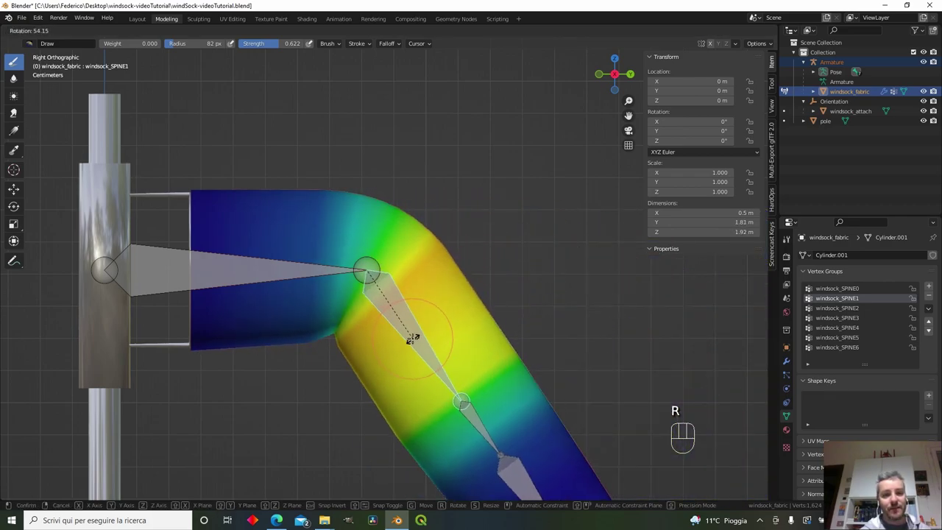
{"action": "key", "text": "Escape"}
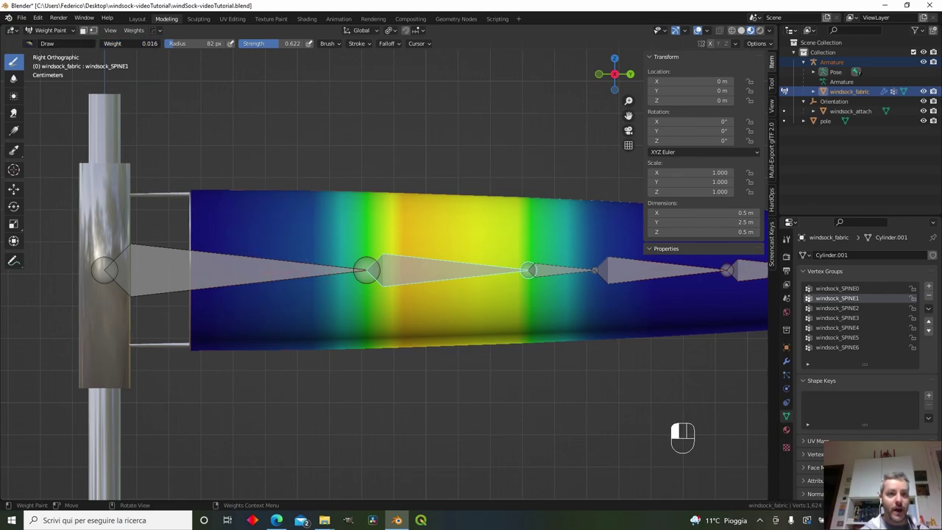
Step: Set the Draw brush's weight to 0.000 and its strength to 0.600
{"action": "left_click_drag", "start_coordinate": [107, 43], "coordinate": [161, 43]}
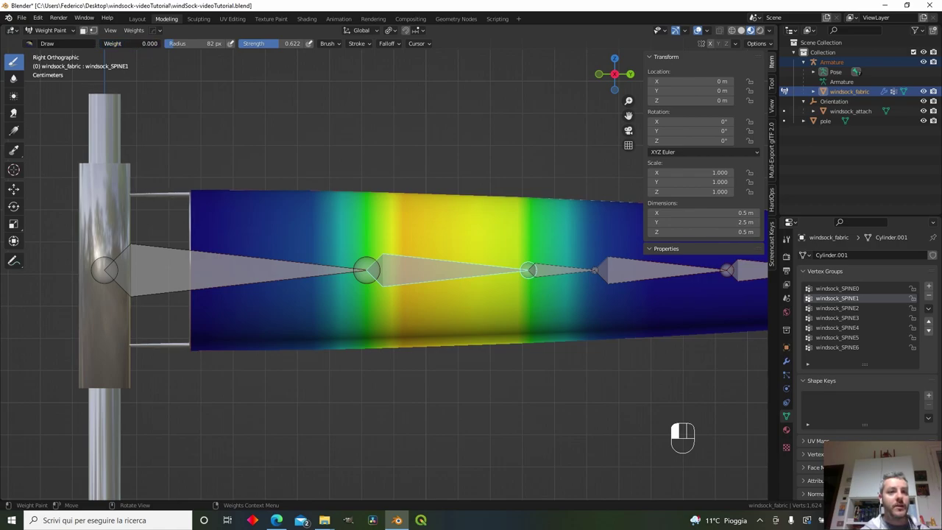
{"action": "left_click", "coordinate": [336, 44]}
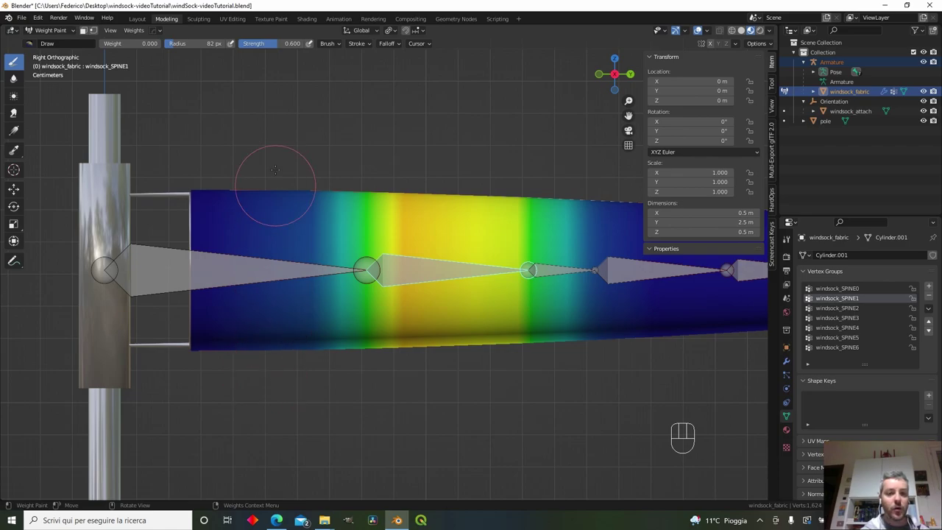
{"action": "left_click", "coordinate": [402, 45]}
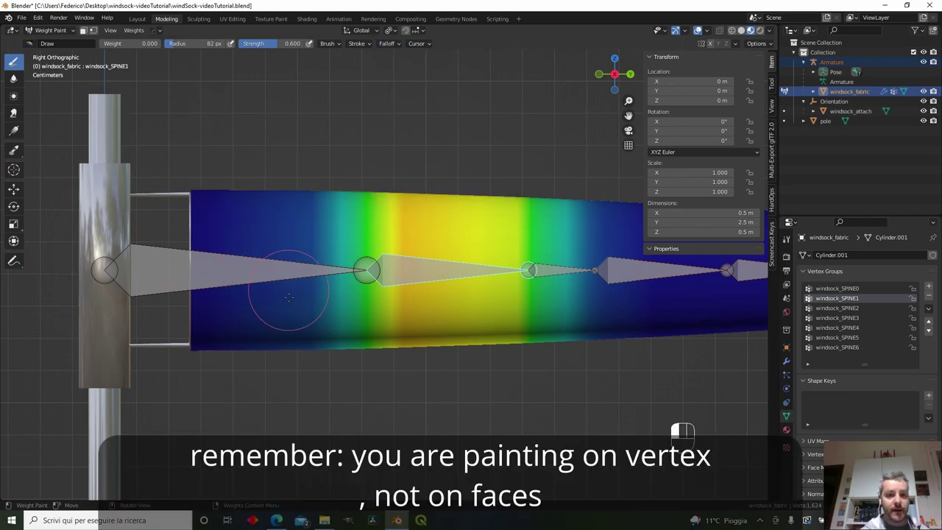
Step: Paint zero windsock_SPINE1 weight over the first red band around windsock_SPINE0, and undo the last stroke beside the joint
{"action": "left_click_drag", "start_coordinate": [290, 179], "coordinate": [290, 358]}
{"action": "left_click_drag", "start_coordinate": [289, 151], "coordinate": [290, 388]}
{"action": "mouse_move", "coordinate": [282, 103]}
{"action": "left_mouse_down"}
{"action": "mouse_move", "coordinate": [294, 141]}
{"action": "mouse_move", "coordinate": [307, 350]}
{"action": "left_mouse_up"}
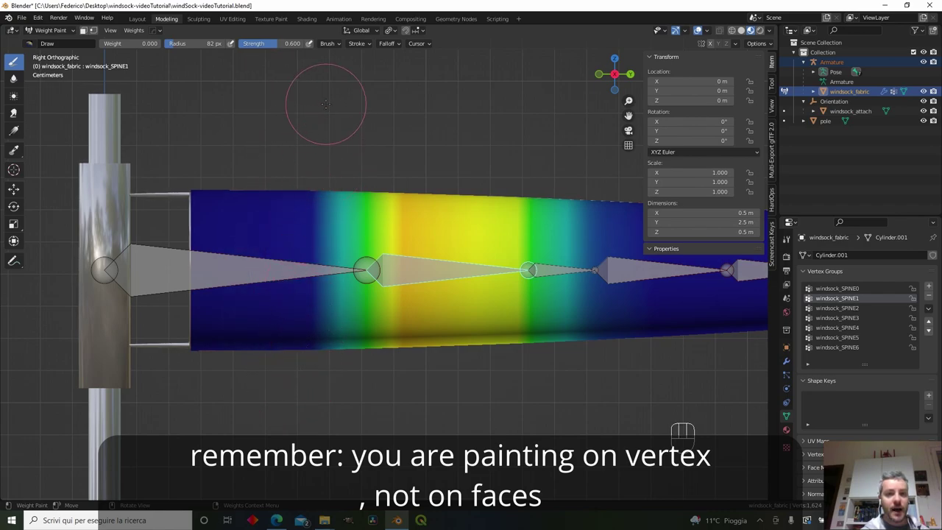
{"action": "mouse_move", "coordinate": [326, 105]}
{"action": "left_mouse_down"}
{"action": "mouse_move", "coordinate": [301, 368]}
{"action": "mouse_move", "coordinate": [316, 169]}
{"action": "mouse_move", "coordinate": [305, 357]}
{"action": "mouse_move", "coordinate": [322, 364]}
{"action": "left_mouse_up"}
{"action": "key", "text": "ctrl+z"}
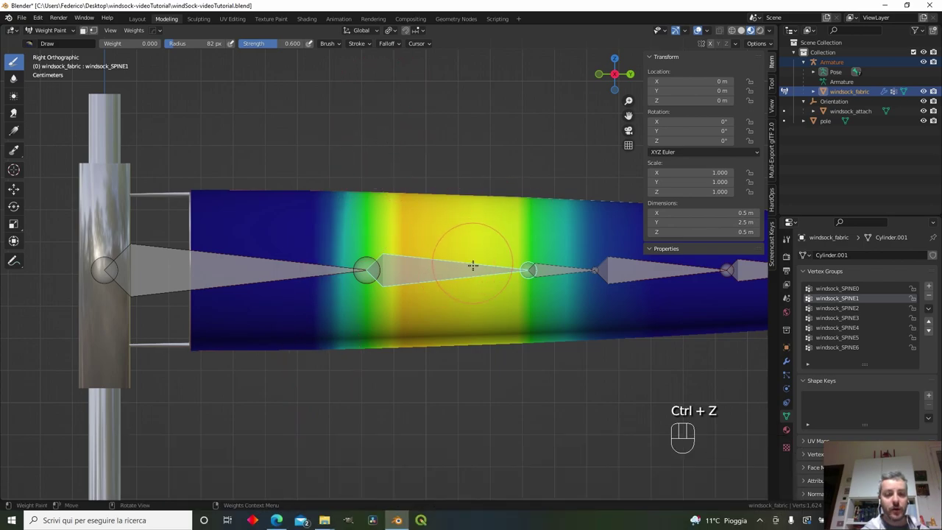
Step: Try rotating windsock_SPINE1 by about 60° to test the bend with the repainted weights
{"action": "key", "text": "r"}
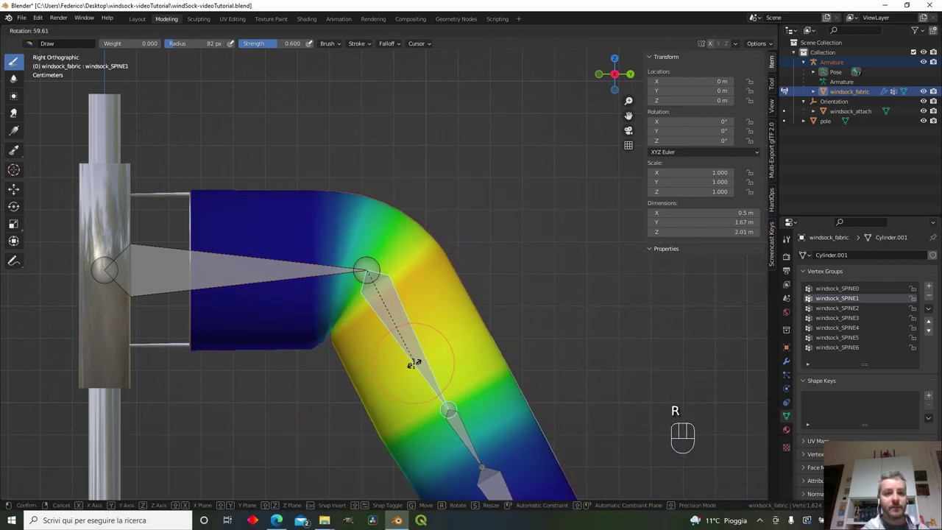
{"action": "key", "text": "Escape"}
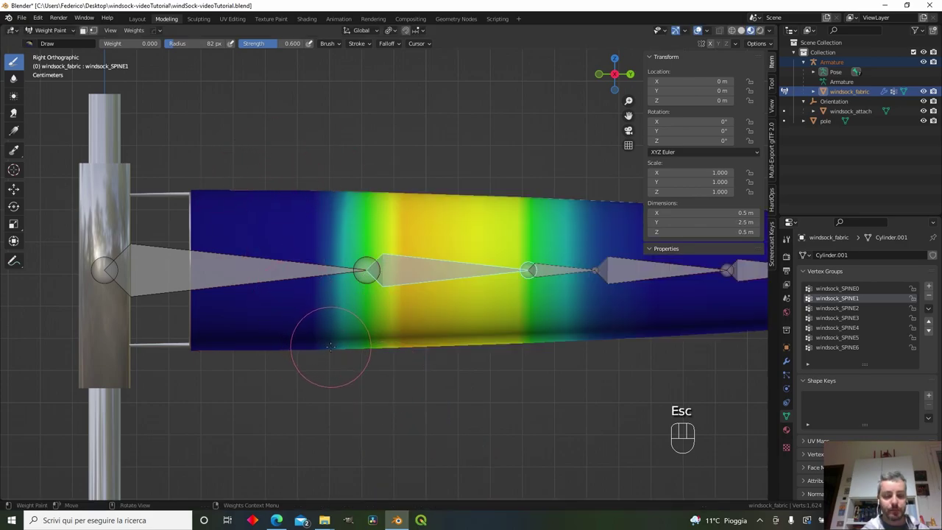
{"action": "key", "text": "r"}
{"action": "scroll", "coordinate": [388, 356], "scroll_direction": "down", "scroll_amount": 3}
{"action": "middle_click_drag", "start_coordinate": [448, 271], "coordinate": [299, 305], "text": "shift"}
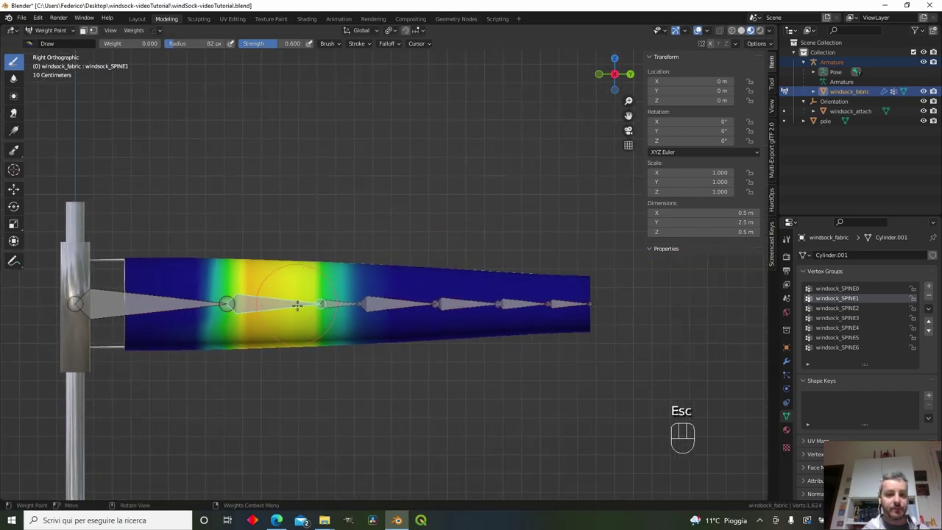
Step: Select windsock_SPINE2 for weight painting and try rotating it downward to test the fabric's bend
{"action": "left_click", "coordinate": [353, 307], "text": "ctrl"}
{"action": "key", "text": "r"}
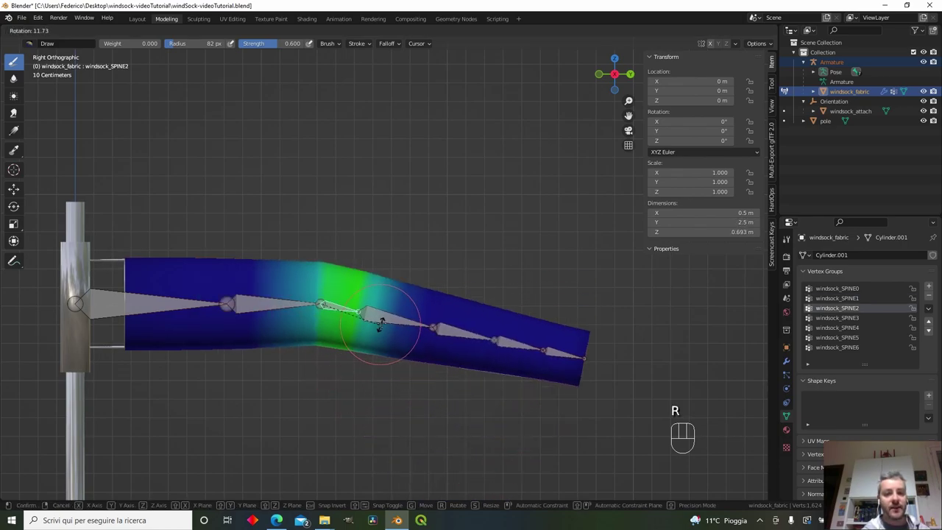
{"action": "key", "text": "Escape"}
{"action": "key", "text": "r"}
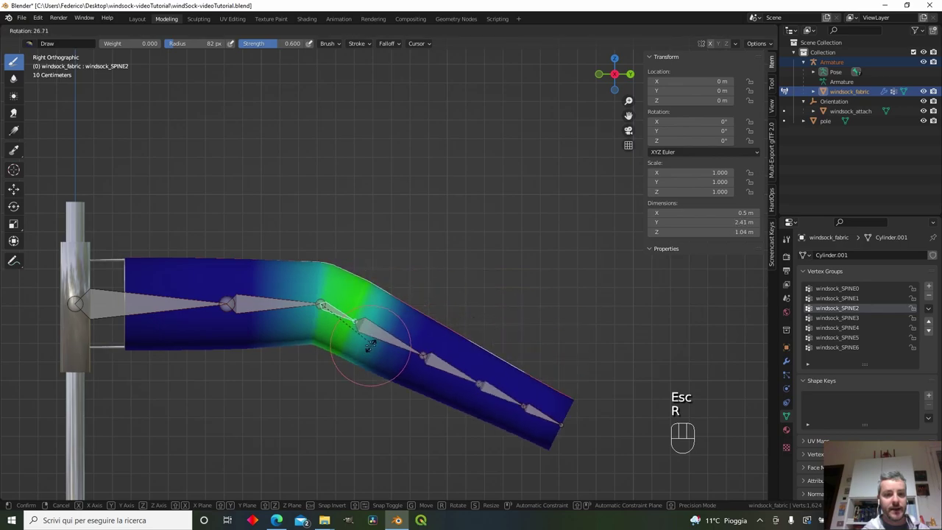
{"action": "key", "text": "Escape"}
Step: Set the brush strength to 1.000, reduce windsock_SPINE2's weights on the pole side of the bone, and test its rotation
{"action": "scroll", "coordinate": [273, 358], "scroll_direction": "up", "scroll_amount": 2}
{"action": "scroll", "coordinate": [276, 414], "scroll_direction": "up", "scroll_amount": 2}
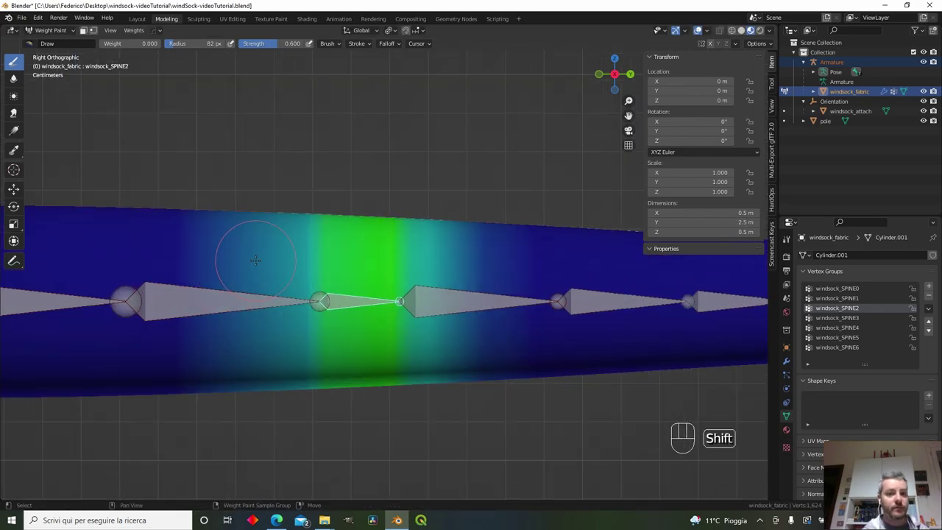
{"action": "middle_click_drag", "start_coordinate": [255, 260], "coordinate": [313, 256], "text": "shift"}
{"action": "left_click", "coordinate": [279, 175]}
{"action": "left_click_drag", "start_coordinate": [263, 46], "coordinate": [309, 46]}
{"action": "left_click", "coordinate": [317, 406]}
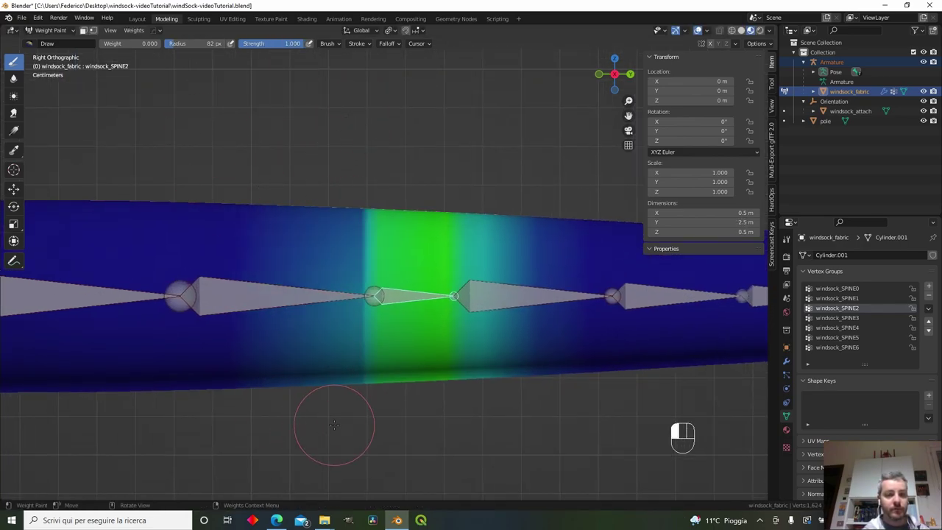
{"action": "middle_click_drag", "start_coordinate": [331, 420], "coordinate": [231, 397], "text": "shift"}
{"action": "key", "text": "r"}
{"action": "key", "text": "Escape"}
Step: Select windsock_SPINE3, test its rotation, and paint zero weight along the pole-side edge of its influence
{"action": "left_click", "coordinate": [398, 276], "text": "shift"}
{"action": "middle_click_drag", "start_coordinate": [390, 287], "coordinate": [390, 203], "text": "shift"}
{"action": "scroll", "coordinate": [390, 203], "scroll_direction": "down", "scroll_amount": 2}
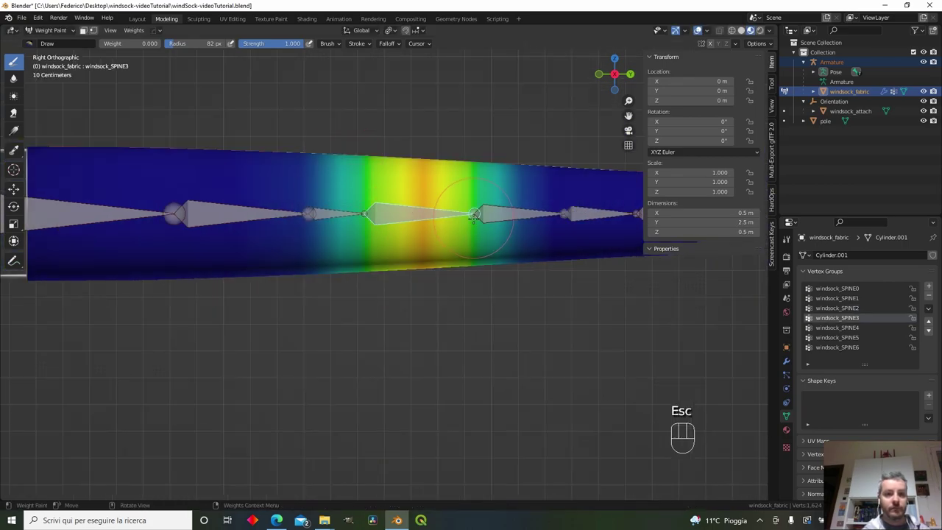
{"action": "key", "text": "r"}
{"action": "key", "text": "Escape"}
{"action": "mouse_move", "coordinate": [324, 147]}
{"action": "left_mouse_down"}
{"action": "mouse_move", "coordinate": [204, 339]}
{"action": "mouse_move", "coordinate": [319, 288]}
{"action": "mouse_move", "coordinate": [325, 305]}
{"action": "left_mouse_up"}
{"action": "middle_click_drag", "start_coordinate": [325, 306], "coordinate": [195, 301], "text": "shift"}
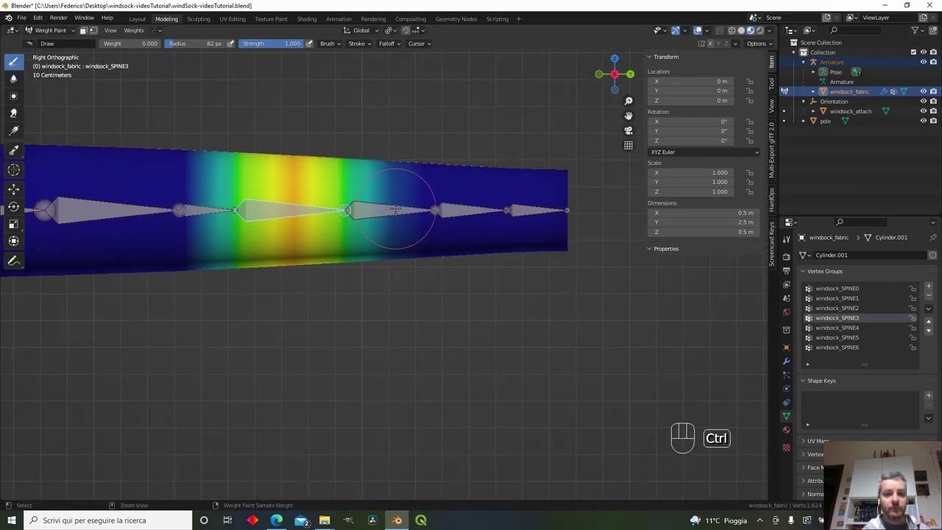
Step: Select windsock_SPINE4, paint zero weight at the pole-side edge of its influence, and test its rotation
{"action": "left_click", "coordinate": [397, 210], "text": "ctrl"}
{"action": "key", "text": "r"}
{"action": "key", "text": "Escape"}
{"action": "left_click_drag", "start_coordinate": [317, 313], "coordinate": [300, 311]}
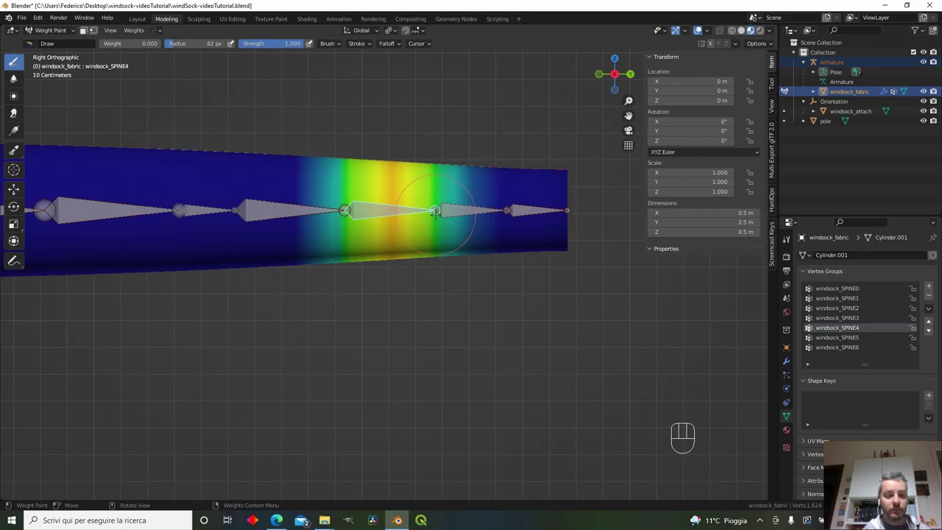
{"action": "key", "text": "r"}
{"action": "key", "text": "Escape"}
Step: Try rotating windsock_SPINE5 and windsock_SPINE1, and check windsock_SPINE6's weights at the tip
{"action": "left_click", "coordinate": [464, 211], "text": "ctrl"}
{"action": "key", "text": "r"}
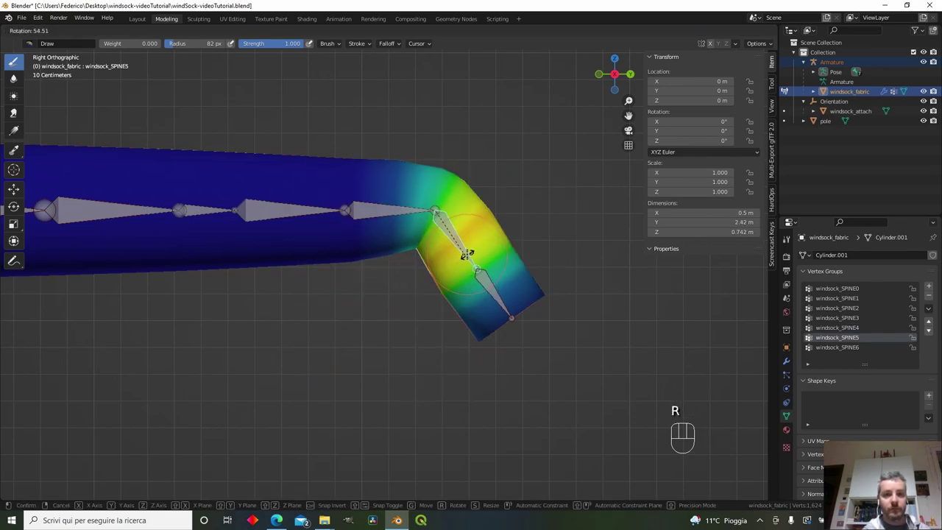
{"action": "key", "text": "Escape"}
{"action": "left_click", "coordinate": [530, 211], "text": "ctrl"}
{"action": "scroll", "coordinate": [471, 213], "scroll_direction": "down", "scroll_amount": 2}
{"action": "middle_click_drag", "start_coordinate": [471, 213], "coordinate": [529, 205], "text": "shift"}
{"action": "left_click", "coordinate": [324, 232], "text": "ctrl"}
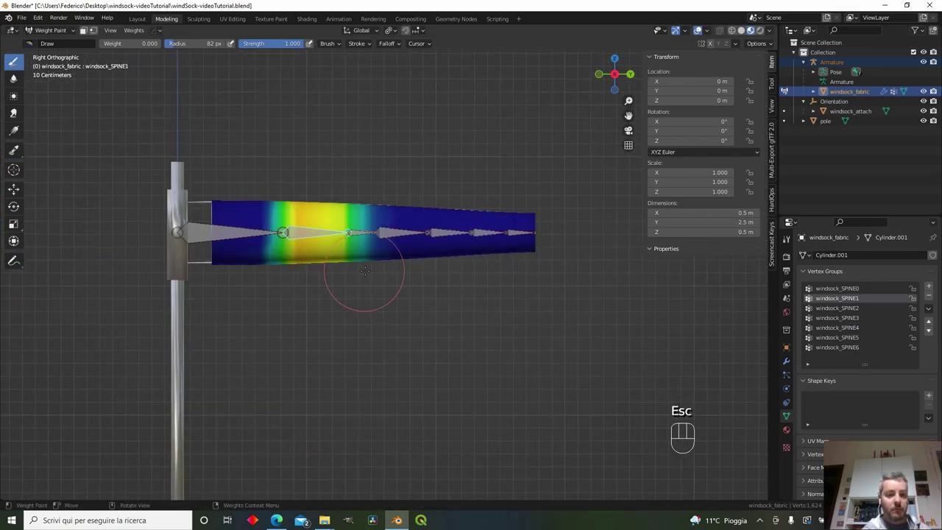
{"action": "key", "text": "r"}
{"action": "key", "text": "Escape"}
Step: Return the windsock fabric from Weight Paint to Object Mode
{"action": "left_click", "coordinate": [52, 30]}
{"action": "left_click", "coordinate": [53, 46]}
{"action": "middle_click_drag", "start_coordinate": [343, 181], "coordinate": [375, 178], "text": "shift"}
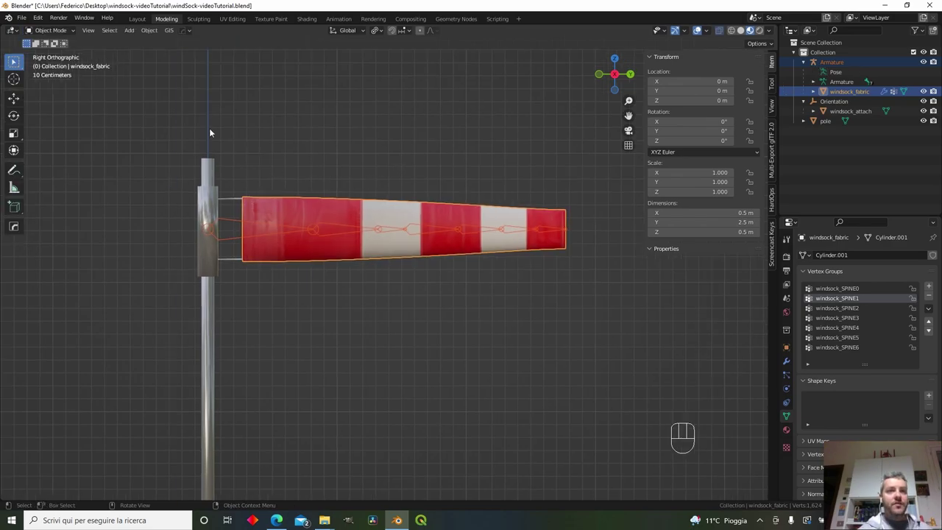
{"action": "middle_click_drag", "start_coordinate": [376, 381], "coordinate": [369, 229], "text": "shift"}
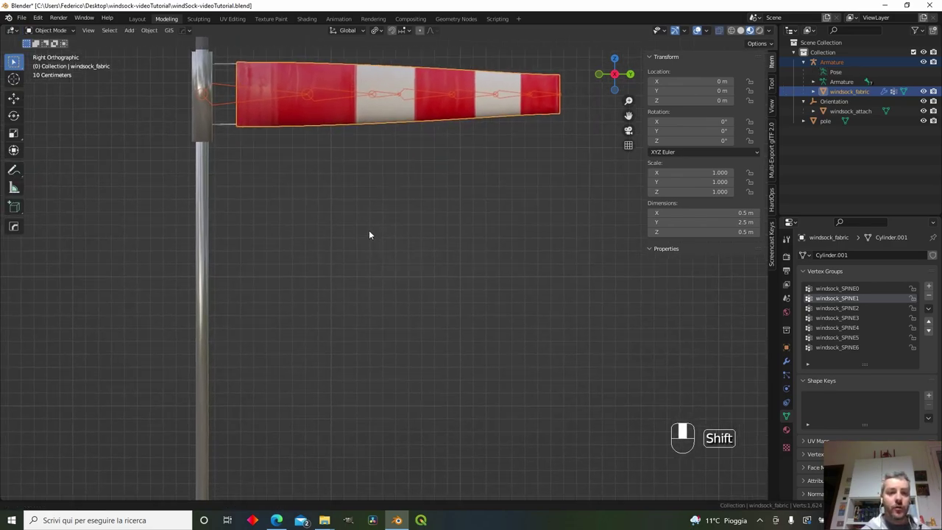
{"action": "scroll", "coordinate": [369, 239], "scroll_direction": "down", "scroll_amount": 5}
{"action": "scroll", "coordinate": [356, 331], "scroll_direction": "up", "scroll_amount": 2}
Step: Select the armature, switch it to Pose Mode, and select the root bone windsock_SPINE0
{"action": "left_click", "coordinate": [50, 30]}
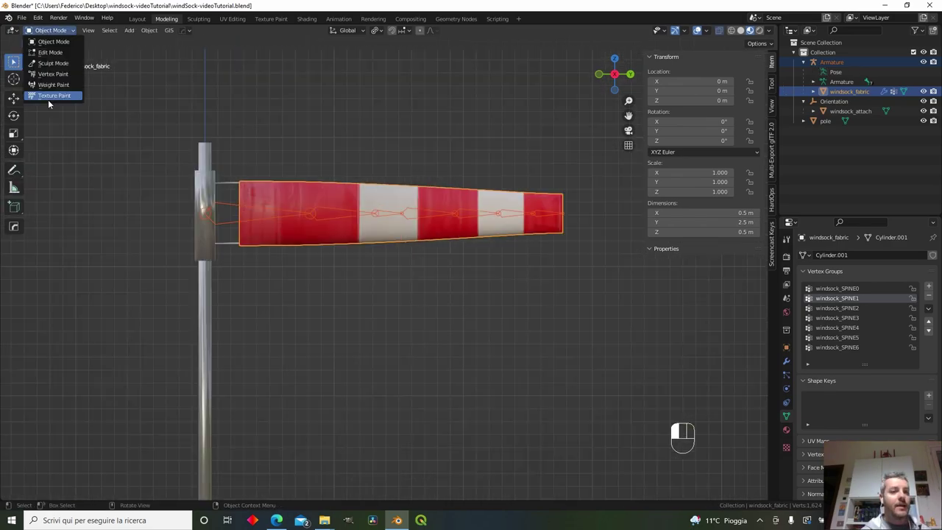
{"action": "left_click", "coordinate": [244, 206]}
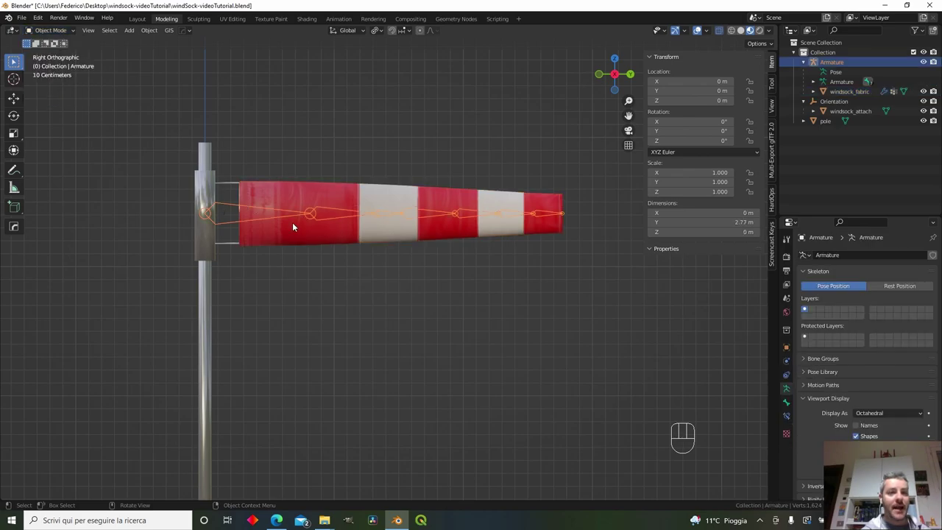
{"action": "left_click", "coordinate": [67, 30]}
{"action": "left_click", "coordinate": [53, 58]}
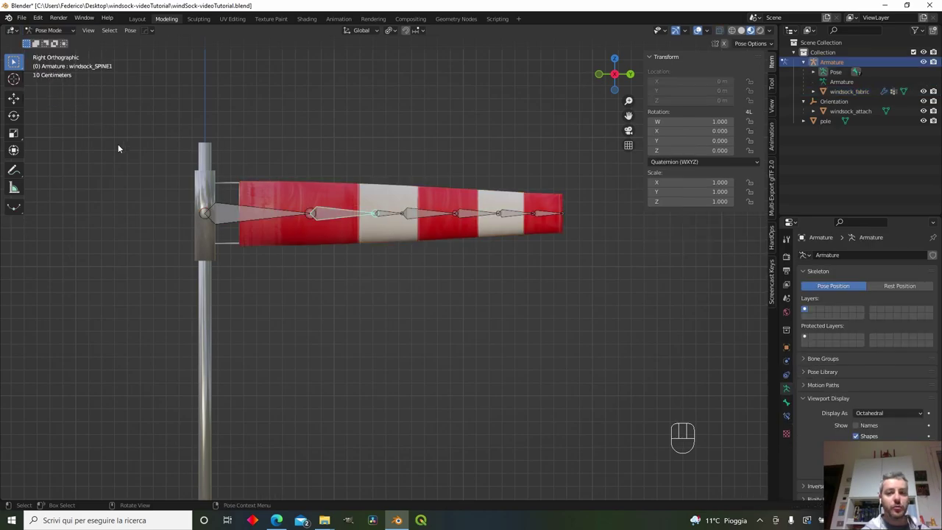
{"action": "left_click", "coordinate": [227, 212]}
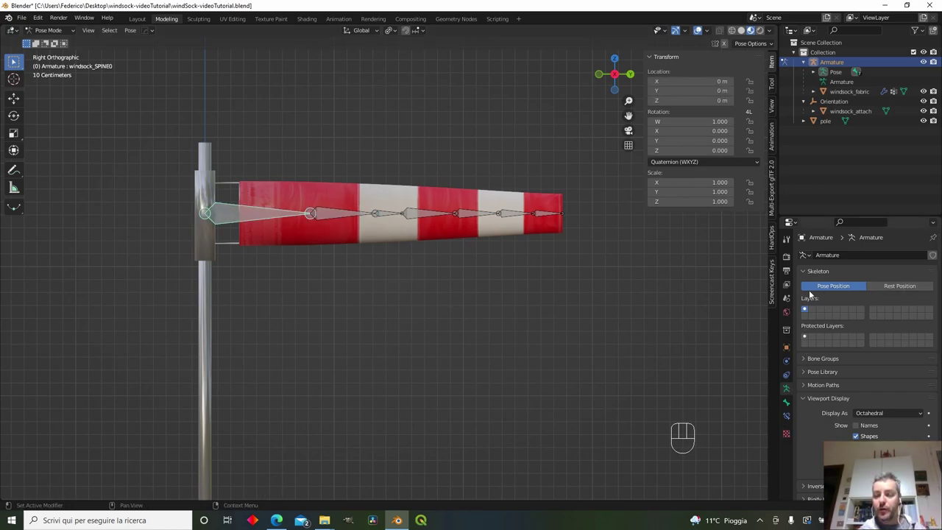
Step: Compare the armature's Rest Position with its Pose Position, and its appearance in Edit Mode with that in Pose Mode
{"action": "left_click", "coordinate": [903, 287]}
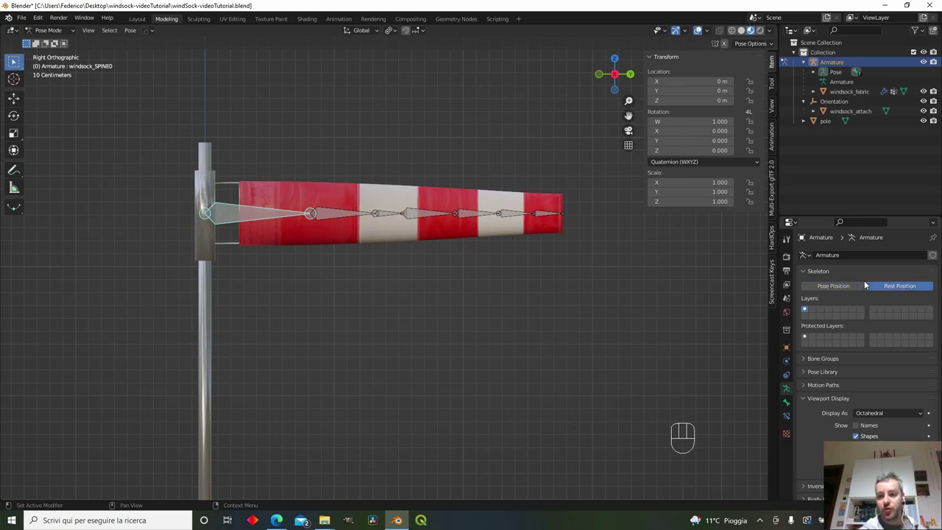
{"action": "left_click", "coordinate": [834, 286]}
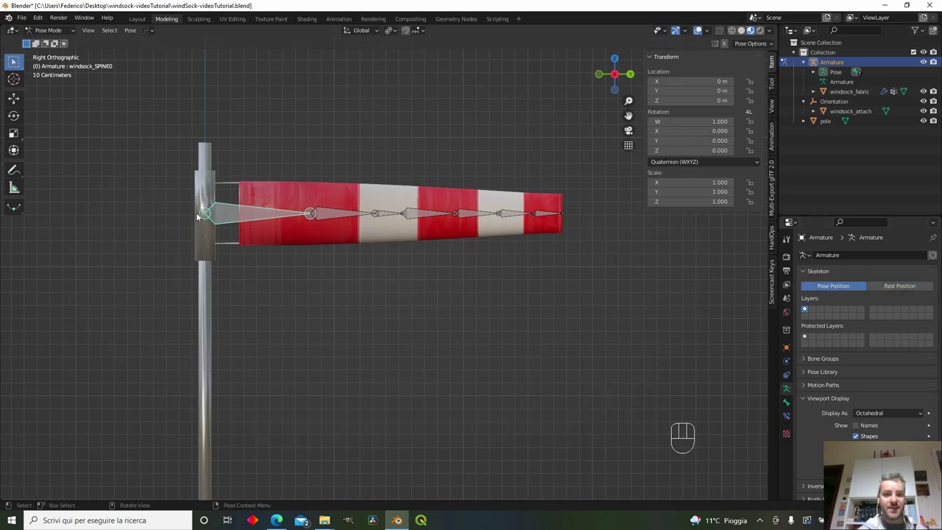
{"action": "key", "text": "Tab"}
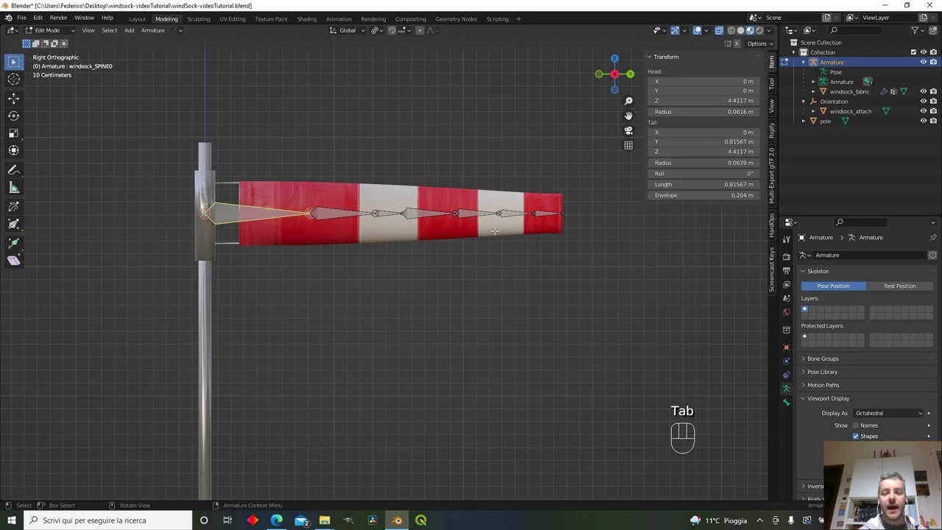
{"action": "key", "text": "Tab"}
{"action": "key", "text": "Tab"}
{"action": "key", "text": "Tab"}
{"action": "key", "text": "Tab"}
{"action": "key", "text": "Tab"}
{"action": "key", "text": "Tab"}
{"action": "key", "text": "Tab"}
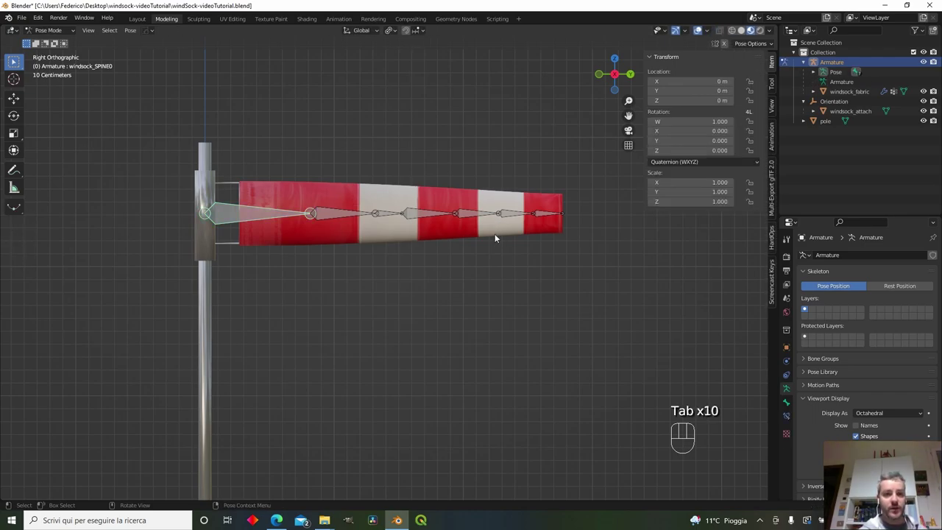
{"action": "key", "text": "Tab"}
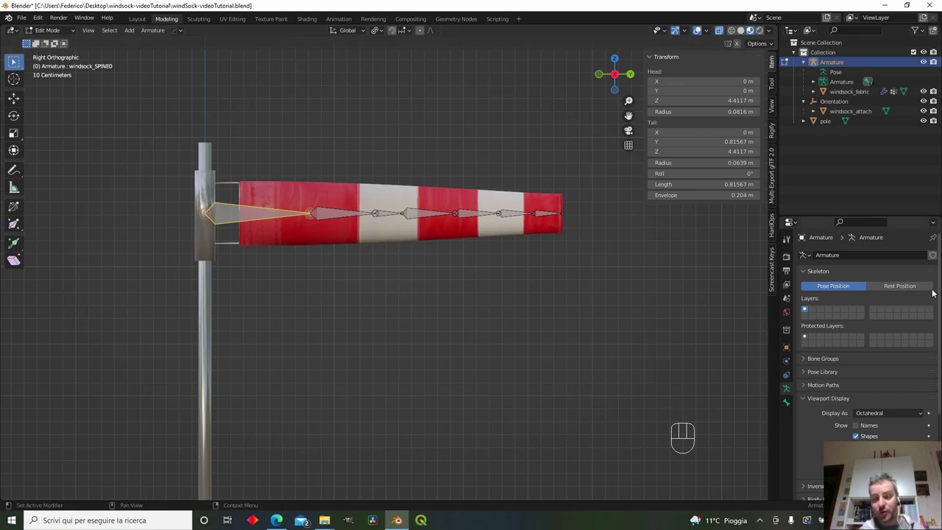
{"action": "key", "text": "Tab"}
Step: Rotate windsock_SPINE1 about 86.6° in the side view so the windsock hangs down along the pole
{"action": "middle_click_drag", "start_coordinate": [334, 300], "coordinate": [368, 217], "text": "shift"}
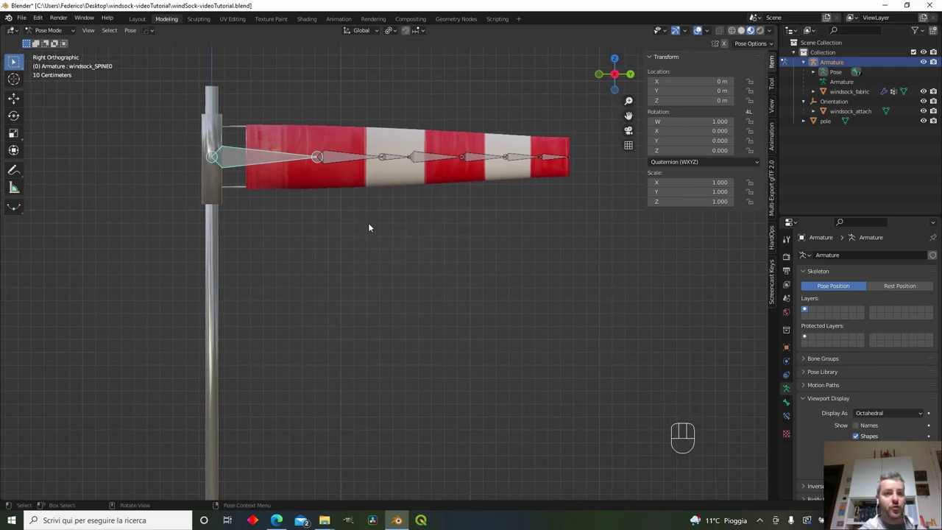
{"action": "left_click", "coordinate": [341, 157]}
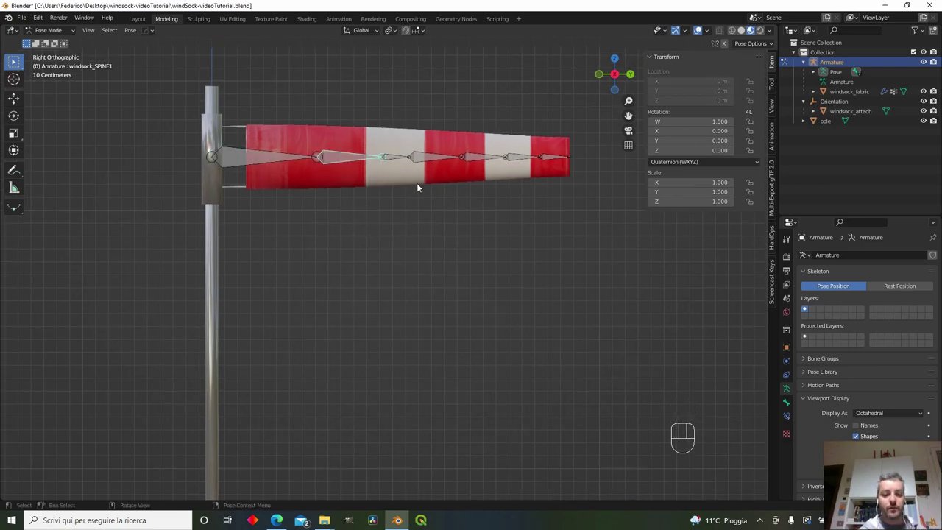
{"action": "key", "text": "r"}
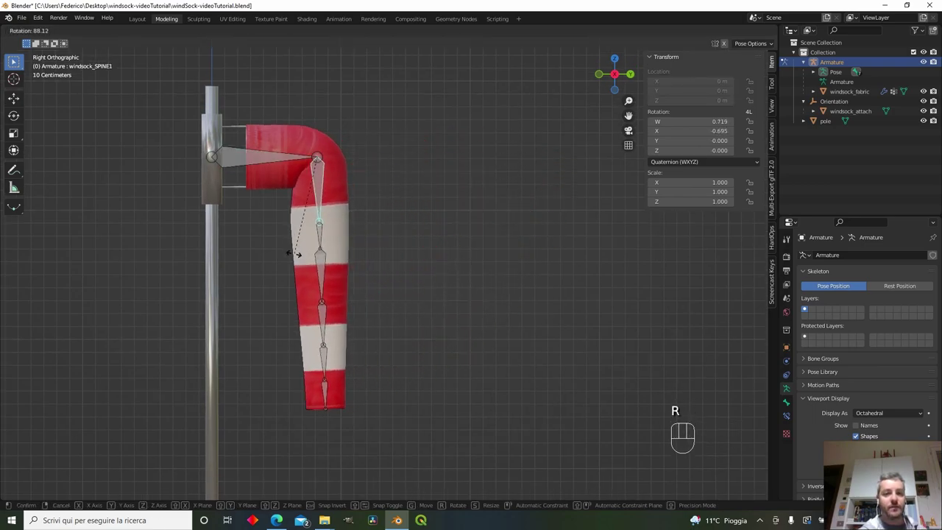
{"action": "left_click", "coordinate": [296, 253]}
{"action": "scroll", "coordinate": [399, 239], "scroll_direction": "down", "scroll_amount": 2}
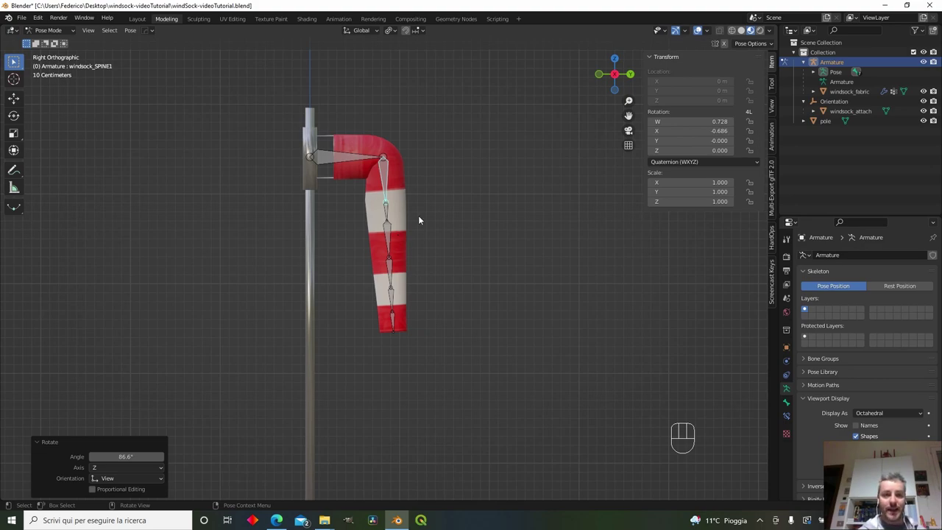
Step: Switch to the Animation workspace and show the windsock in Material Preview from the right orthographic view
{"action": "left_click", "coordinate": [338, 19]}
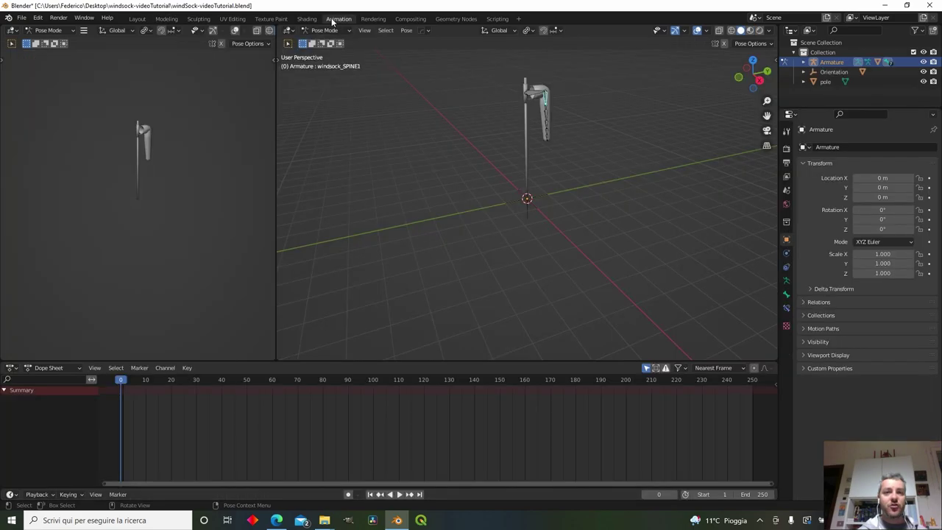
{"action": "left_click", "coordinate": [750, 30]}
{"action": "key", "text": "KP_3"}
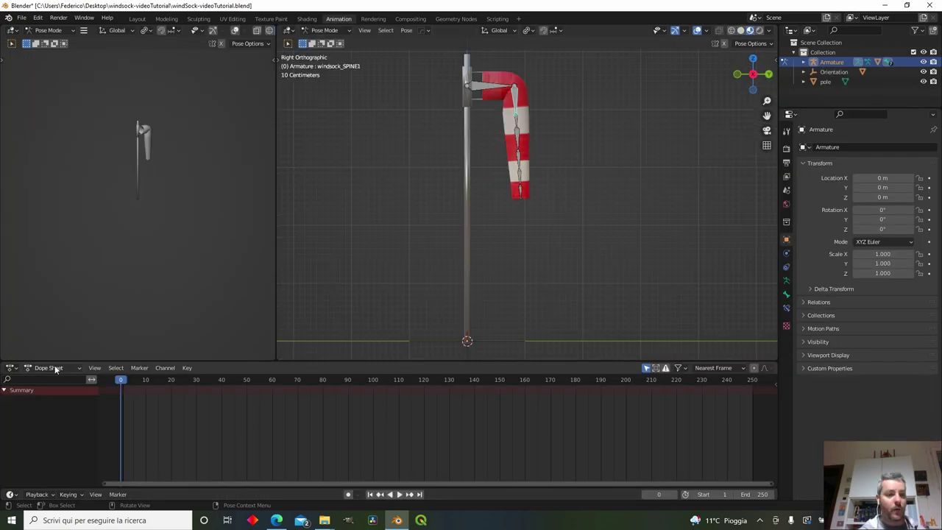
Step: Change the Dope Sheet to its Action Editor mode
{"action": "left_click", "coordinate": [9, 368]}
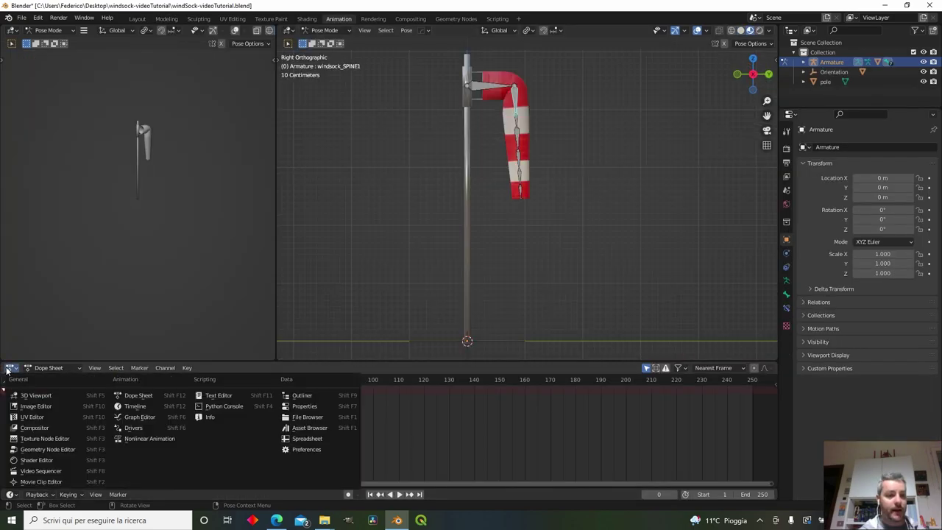
{"action": "left_click", "coordinate": [151, 394]}
{"action": "left_click", "coordinate": [71, 368]}
{"action": "left_click", "coordinate": [62, 389]}
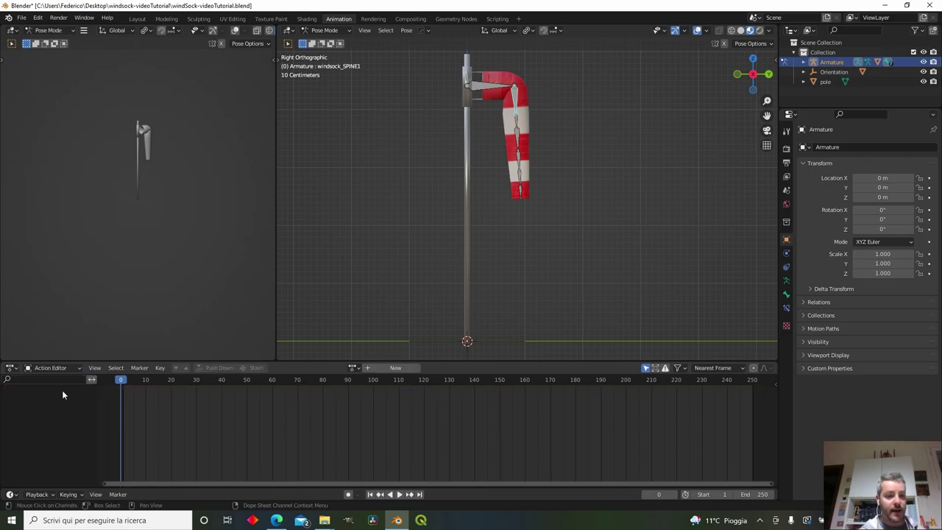
Step: Insert a Location & Rotation keyframe at frame 0 for all the windsock bones
{"action": "middle_click_drag", "start_coordinate": [465, 186], "coordinate": [448, 255], "text": "shift"}
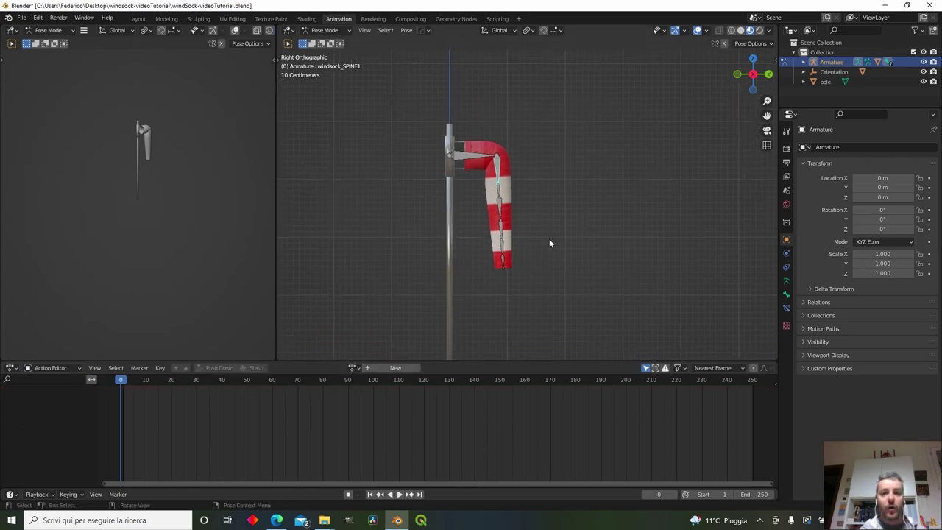
{"action": "key", "text": "a"}
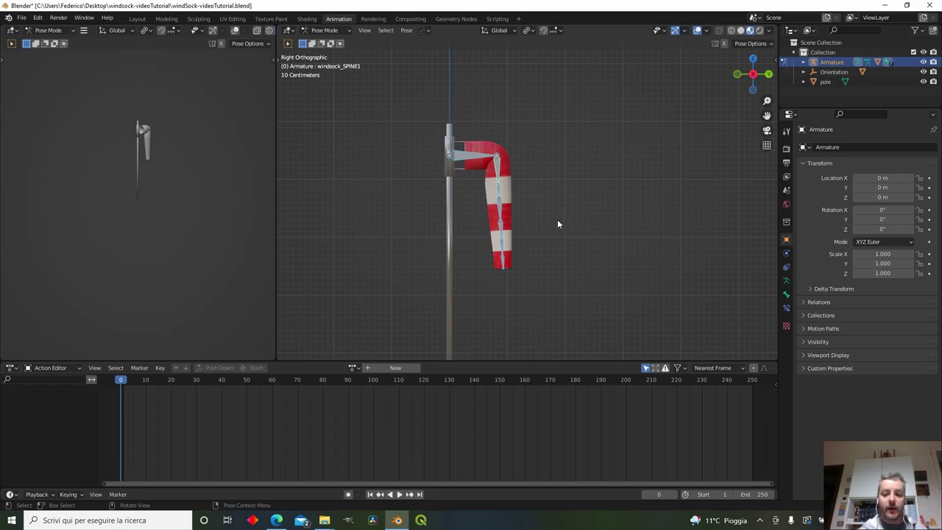
{"action": "key", "text": "i"}
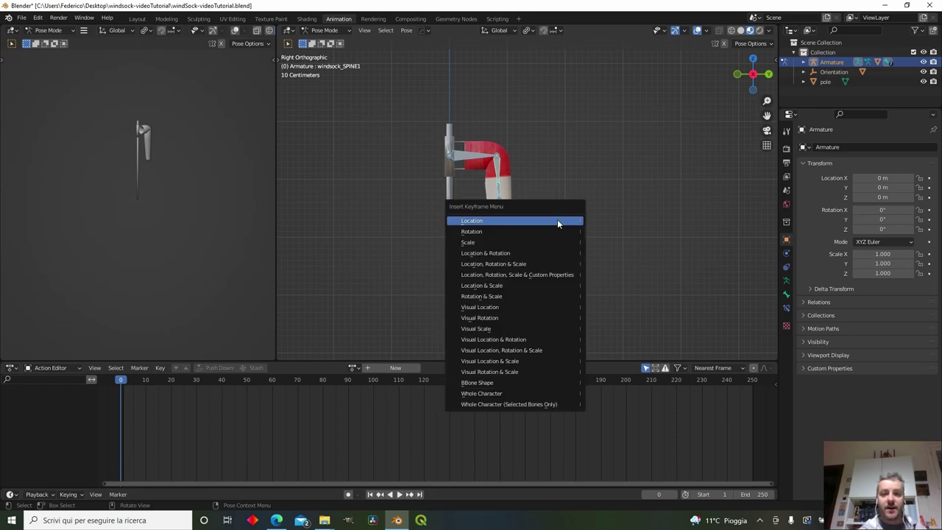
{"action": "left_click", "coordinate": [507, 252]}
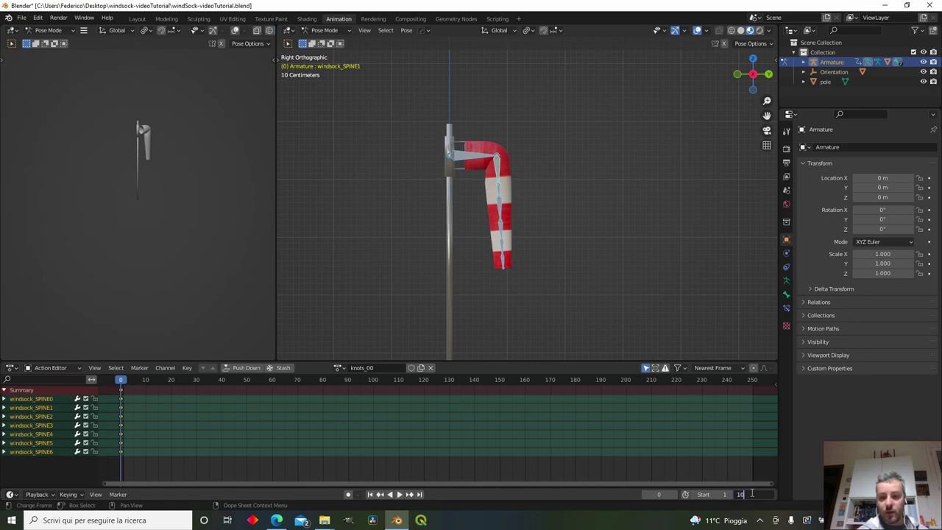
Step: Name the new action knots_00 and set the animation's end frame to 100
{"action": "type", "text": "0"}
{"action": "key", "text": "Return"}
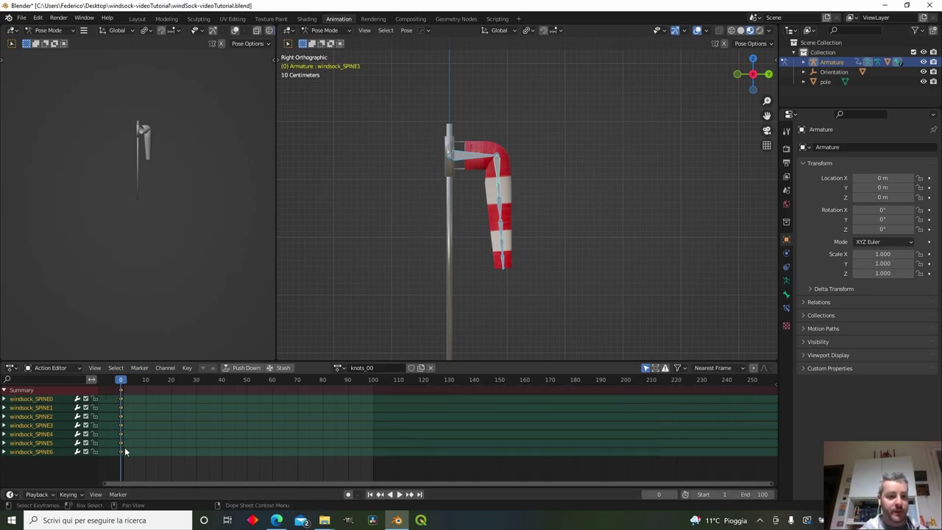
Step: Duplicate all frame 0 keyframes to the end of the animation for looping, and play the result
{"action": "left_click_drag", "start_coordinate": [125, 461], "coordinate": [115, 388]}
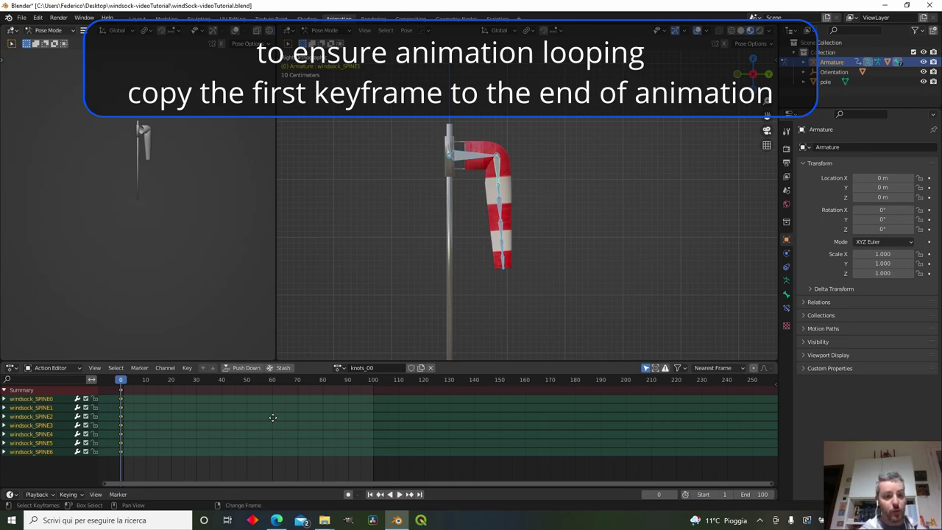
{"action": "key", "text": "shift+d"}
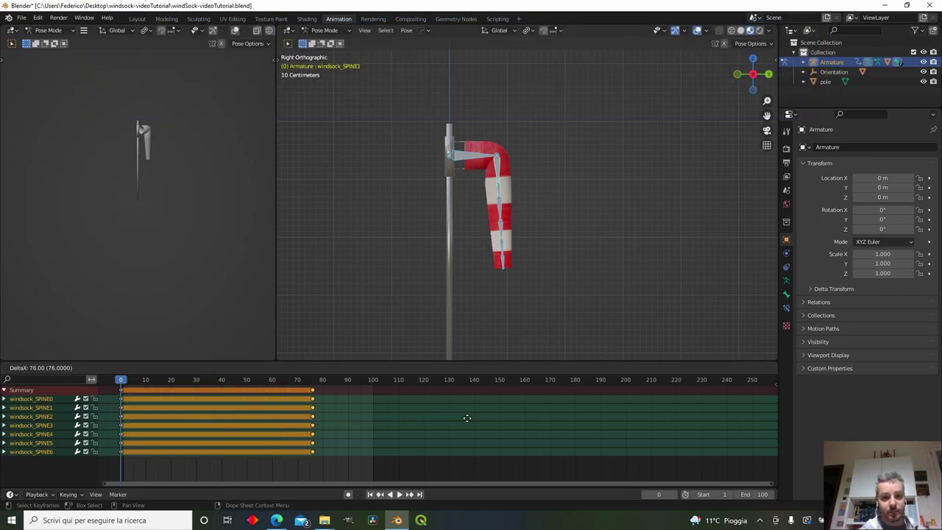
{"action": "left_click", "coordinate": [527, 417]}
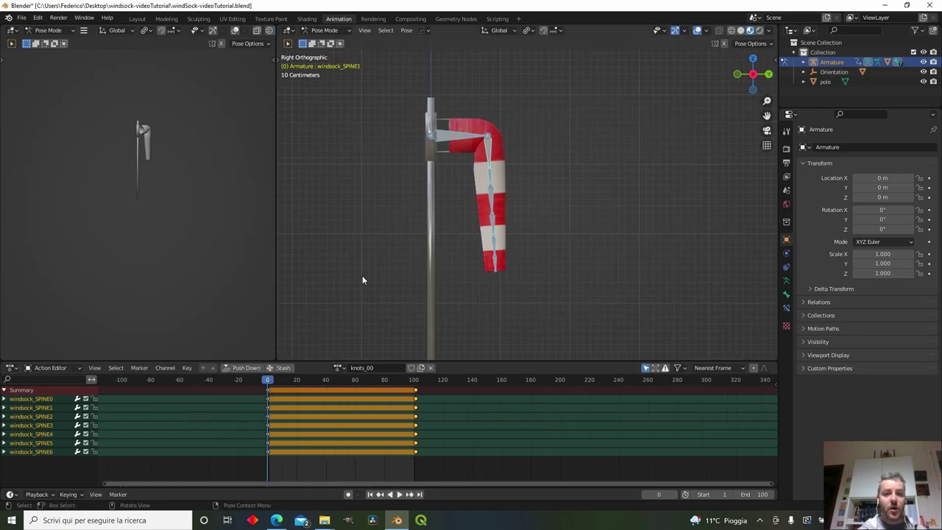
{"action": "key", "text": "space"}
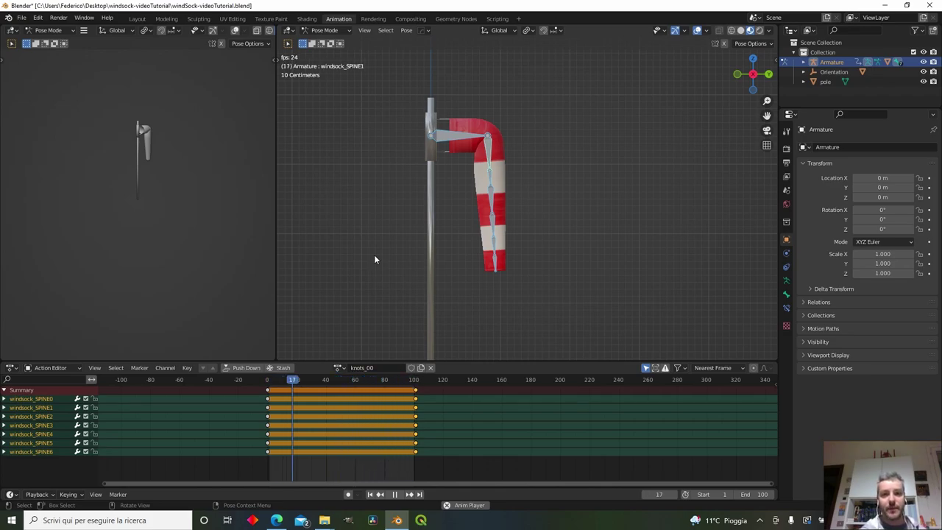
{"action": "key", "text": "space"}
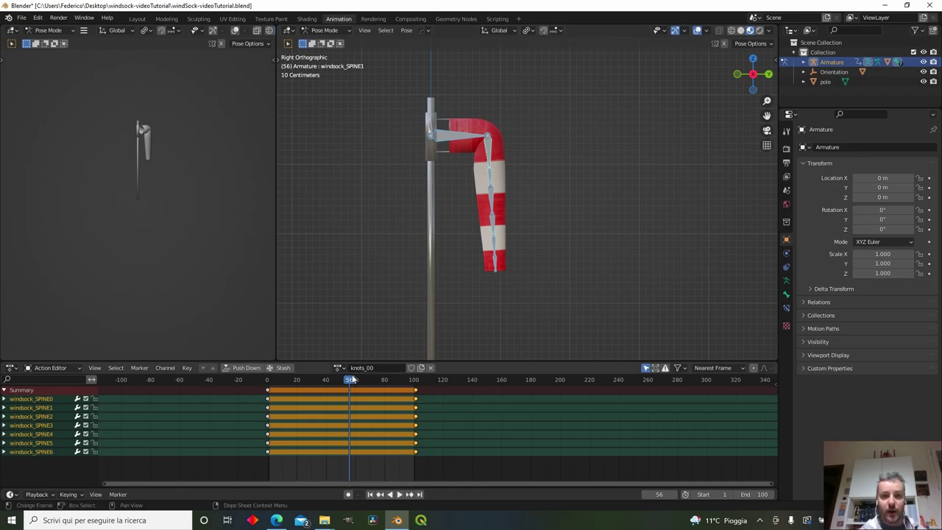
Step: At frame 50, slightly rotate the bones windsock_SPINE3, windsock_SPINE1 and windsock_SPINE2 to start a gentle sway
{"action": "left_click_drag", "start_coordinate": [351, 385], "coordinate": [340, 385]}
{"action": "left_click", "coordinate": [451, 212]}
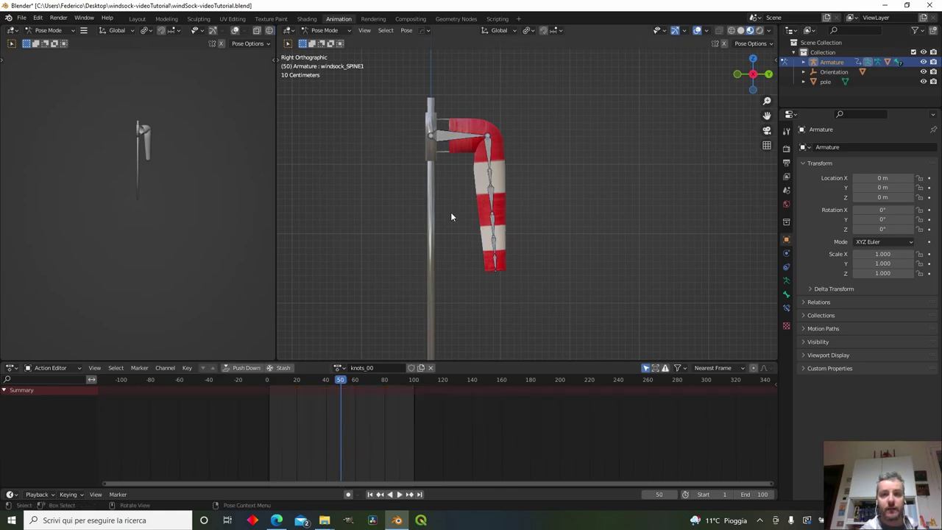
{"action": "middle_click_drag", "start_coordinate": [451, 212], "coordinate": [482, 219]}
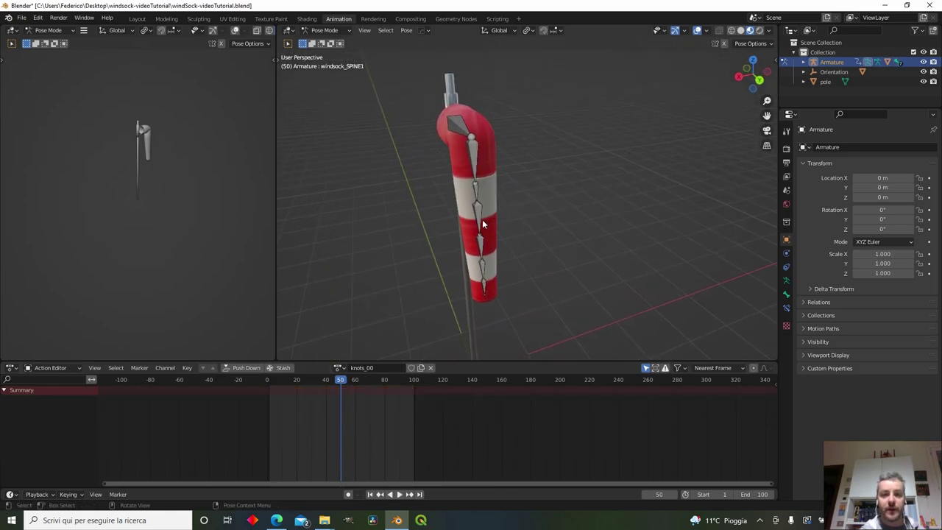
{"action": "left_click", "coordinate": [480, 219]}
{"action": "key", "text": "r"}
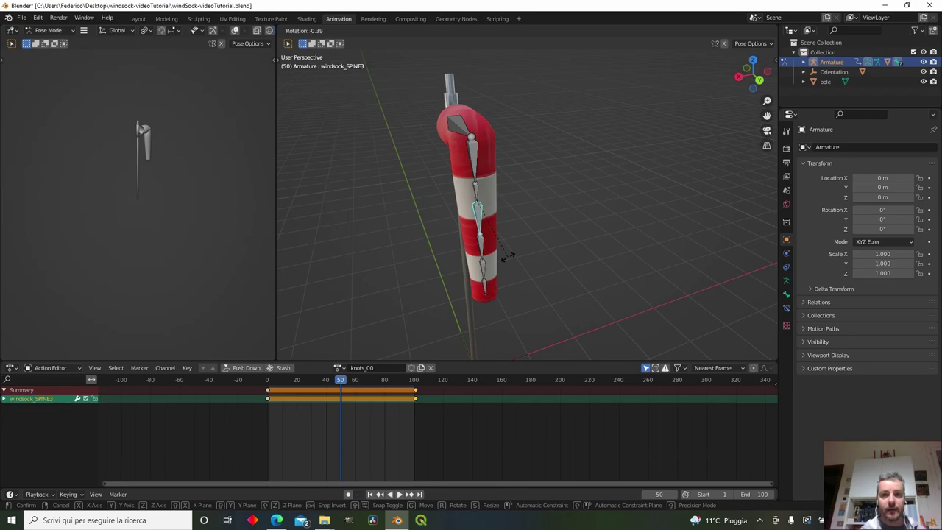
{"action": "left_click", "coordinate": [507, 254]}
{"action": "left_click", "coordinate": [476, 171]}
{"action": "key", "text": "r"}
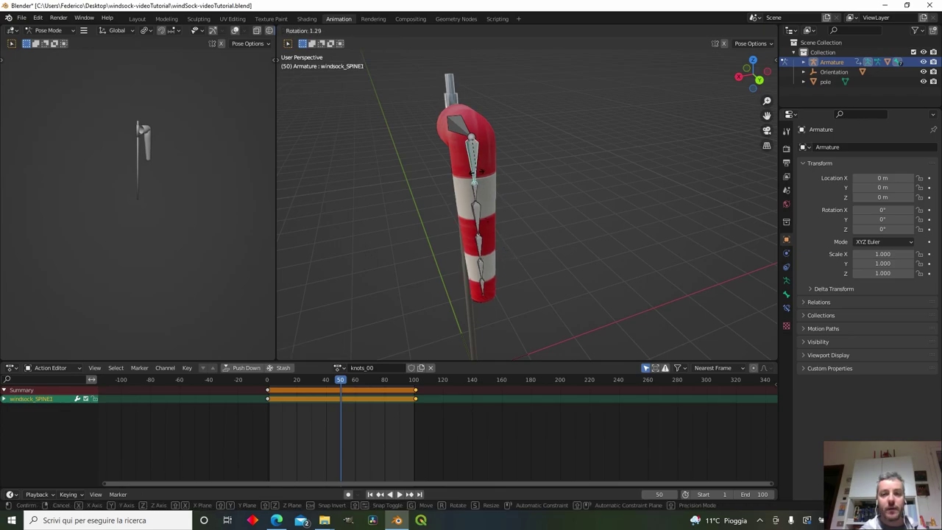
{"action": "left_click", "coordinate": [469, 205]}
{"action": "left_click", "coordinate": [474, 197]}
{"action": "key", "text": "r"}
{"action": "left_click", "coordinate": [473, 200]}
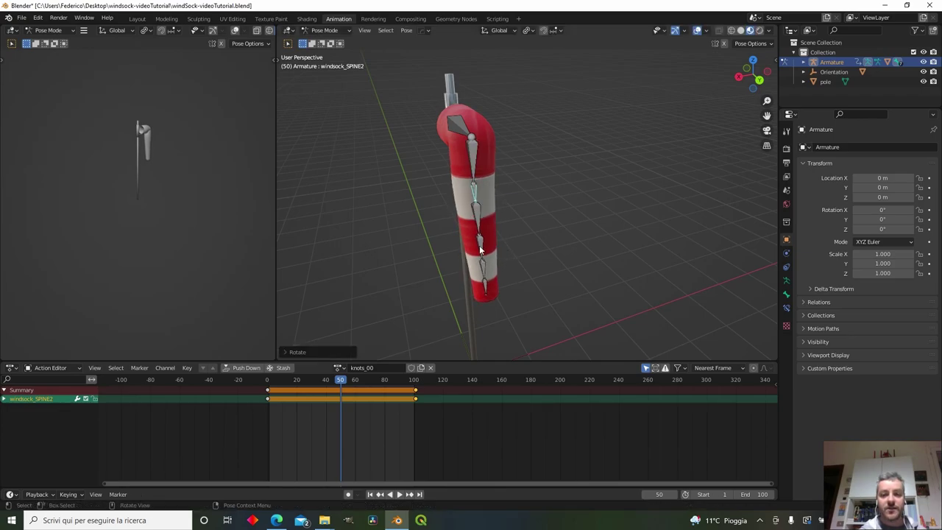
Step: Refine the frame 50 pose by slightly rotating the lower bones, including windsock_SPINE3 and windsock_SPINE5, toward the pole
{"action": "left_click", "coordinate": [482, 257]}
{"action": "key", "text": "r"}
{"action": "left_click", "coordinate": [471, 264]}
{"action": "middle_click_drag", "start_coordinate": [412, 272], "coordinate": [499, 237]}
{"action": "key", "text": "r"}
{"action": "left_click", "coordinate": [487, 258]}
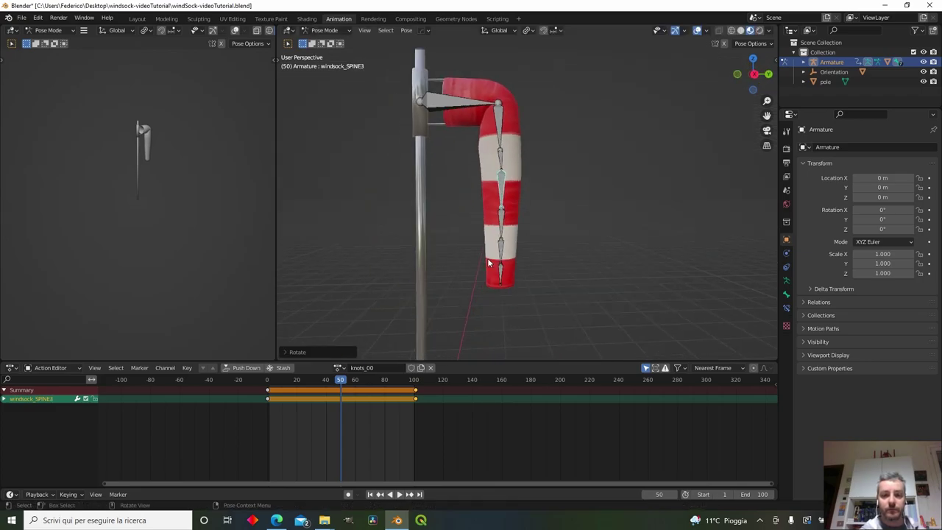
{"action": "left_click", "coordinate": [500, 251]}
{"action": "key", "text": "r"}
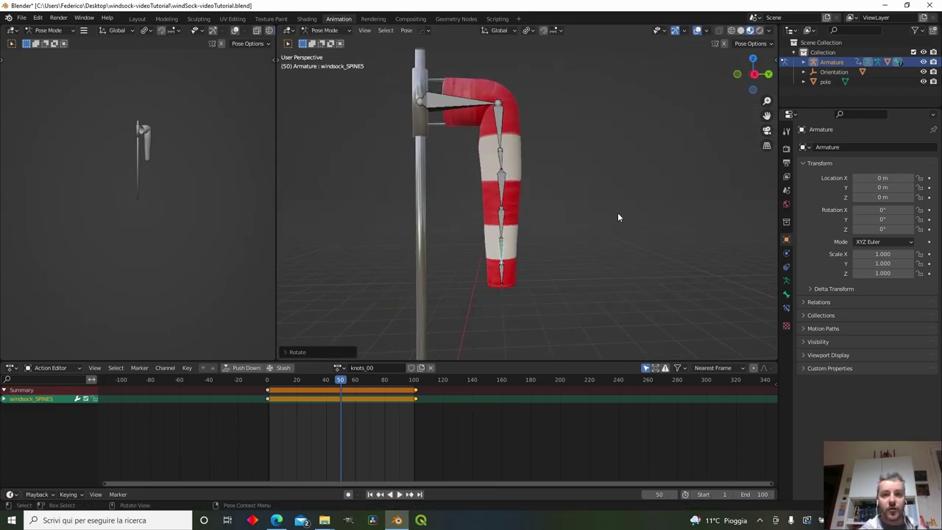
Step: Insert a Location & Rotation keyframe for all bones at frame 50, and play the animation from the start
{"action": "key", "text": "a"}
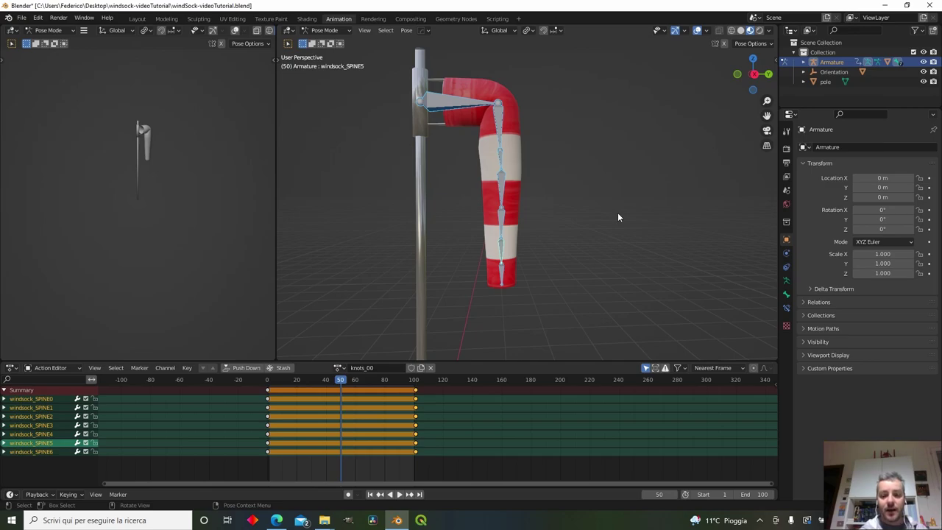
{"action": "key", "text": "i"}
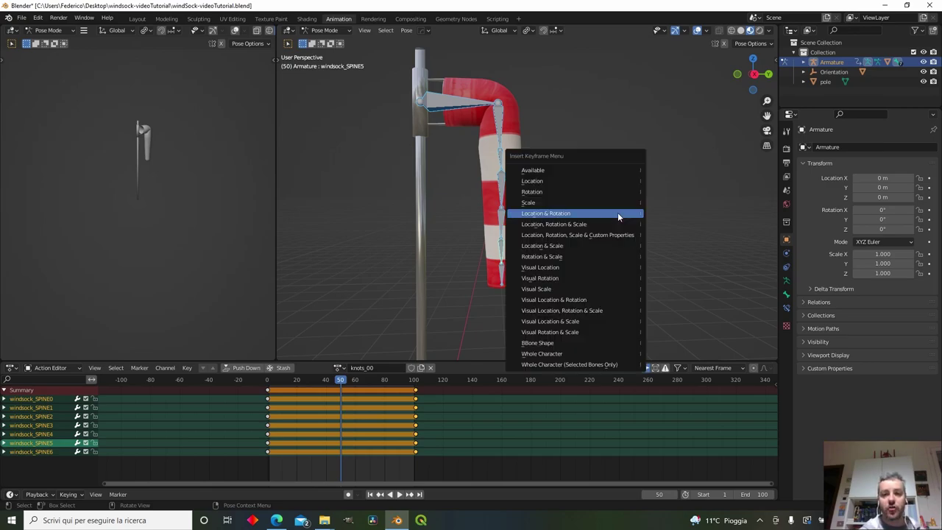
{"action": "left_click", "coordinate": [617, 213]}
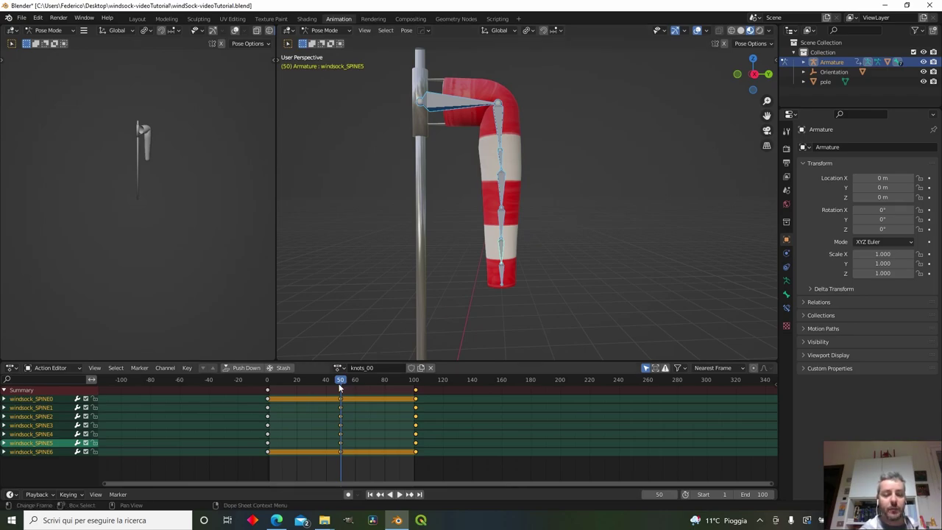
{"action": "left_click_drag", "start_coordinate": [339, 388], "coordinate": [252, 386]}
{"action": "key", "text": "space"}
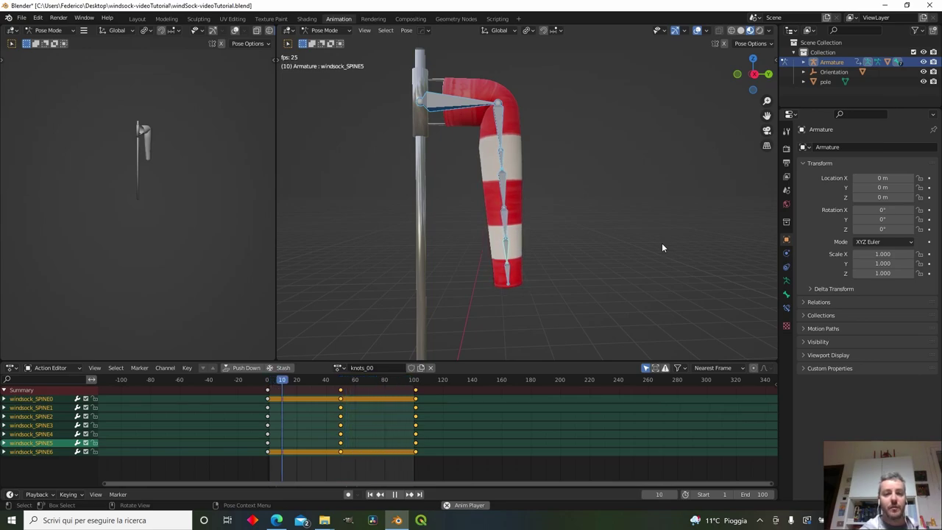
{"action": "key", "text": "space"}
Step: At frame 30, slightly rotate windsock_SPINE1 and the bones lower down the sock, including windsock_SPINE5
{"action": "left_click_drag", "start_coordinate": [297, 382], "coordinate": [312, 383]}
{"action": "middle_click_drag", "start_coordinate": [524, 227], "coordinate": [649, 253]}
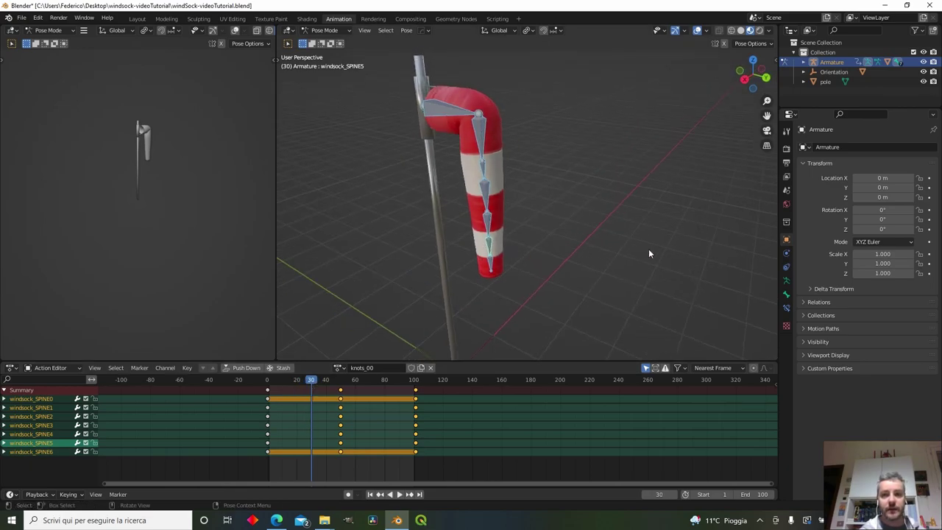
{"action": "left_click", "coordinate": [561, 190]}
{"action": "left_click", "coordinate": [480, 135]}
{"action": "key", "text": "r"}
{"action": "left_click", "coordinate": [543, 206]}
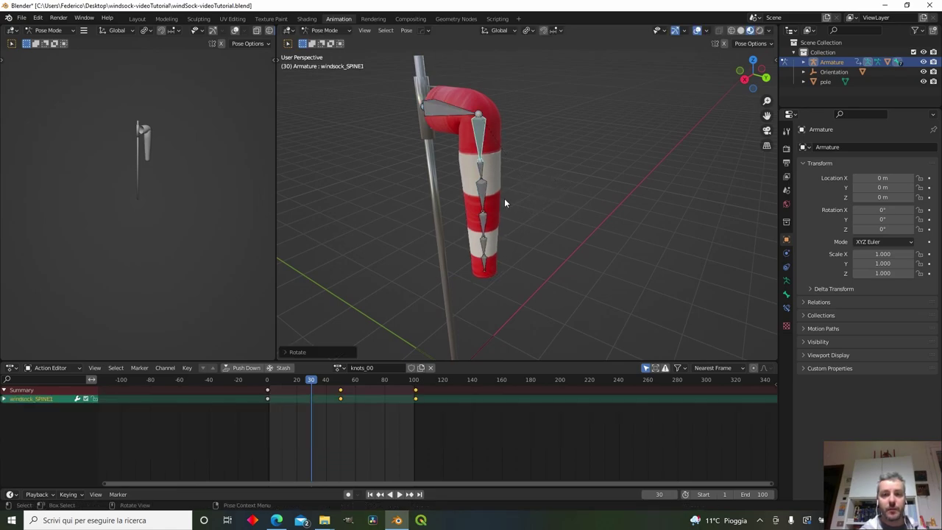
{"action": "left_click", "coordinate": [478, 196]}
{"action": "key", "text": "r"}
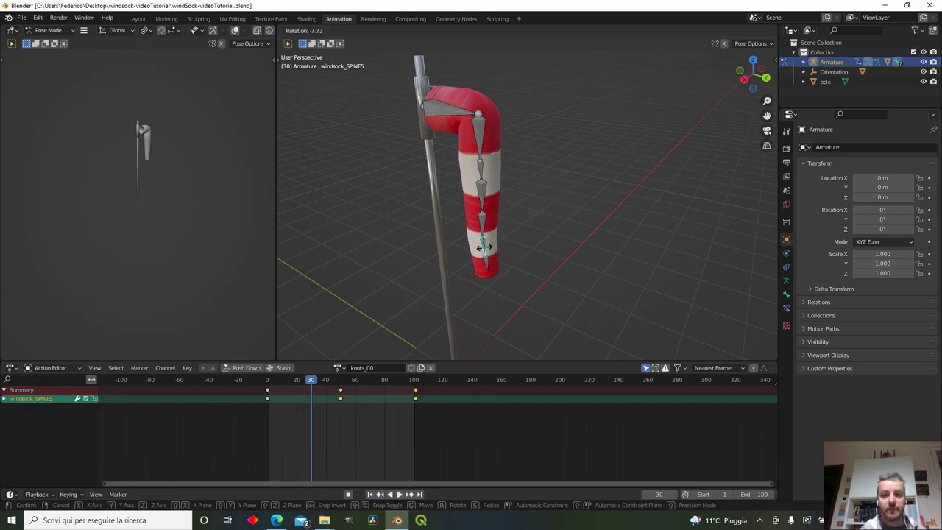
{"action": "left_click", "coordinate": [483, 246]}
{"action": "left_click", "coordinate": [483, 263]}
Step: Refine the frame 30 pose by slightly rotating a middle bone and windsock_SPINE1 toward the pole
{"action": "middle_click_drag", "start_coordinate": [507, 228], "coordinate": [620, 189]}
{"action": "left_click", "coordinate": [491, 189]}
{"action": "key", "text": "r"}
{"action": "left_click", "coordinate": [492, 133]}
{"action": "key", "text": "r"}
Step: Insert a Location & Rotation keyframe for all bones at frame 30, and play the animation
{"action": "key", "text": "a"}
{"action": "key", "text": "i"}
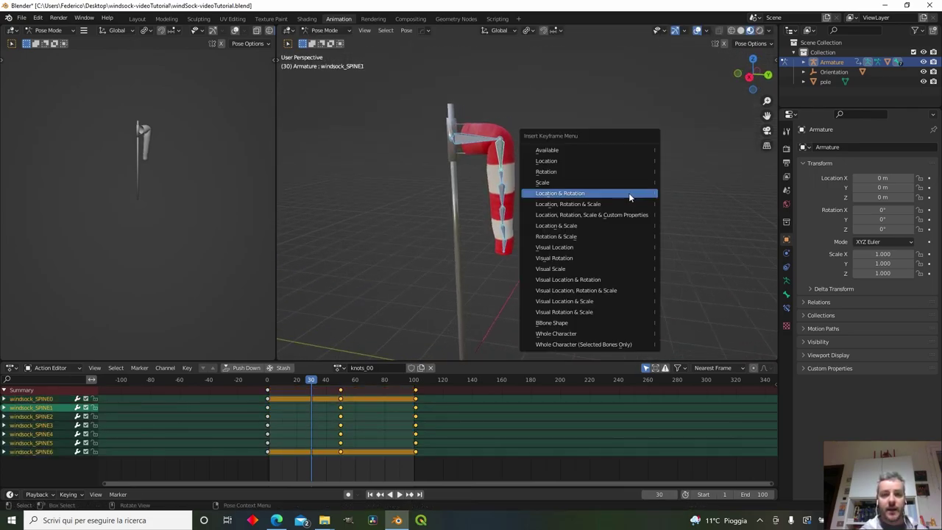
{"action": "left_click", "coordinate": [629, 193]}
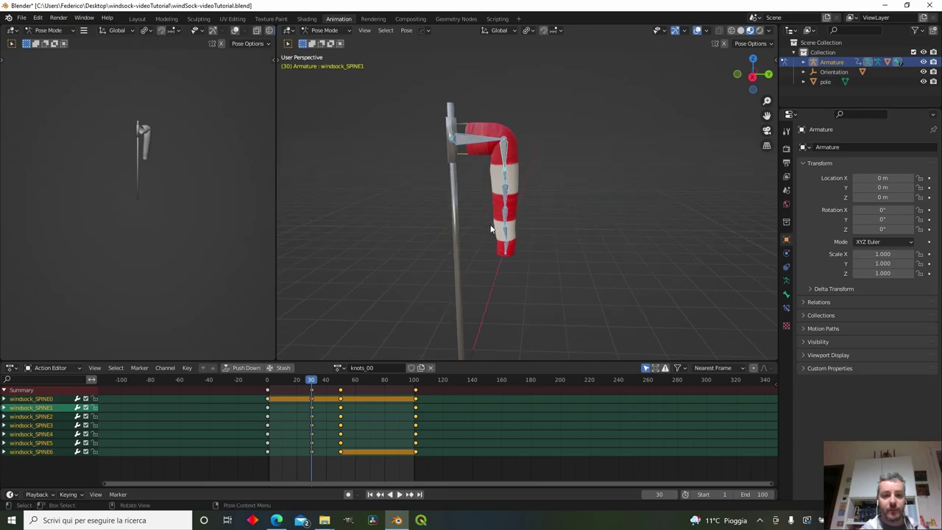
{"action": "key", "text": "space"}
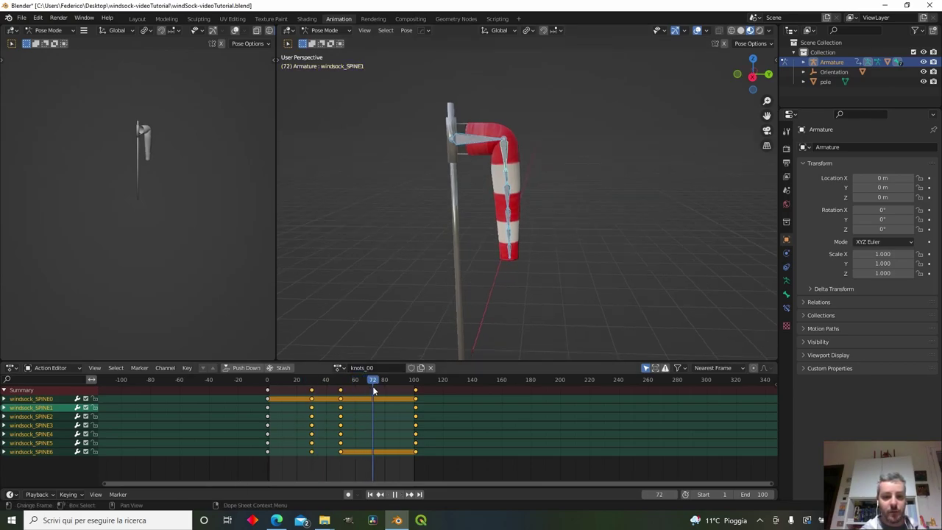
Step: At frame 70, rotate windsock_SPINE3 and windsock_SPINE2 to swing the lower sock sideways
{"action": "left_click_drag", "start_coordinate": [372, 386], "coordinate": [370, 386]}
{"action": "scroll", "coordinate": [568, 223], "scroll_direction": "up", "scroll_amount": 2}
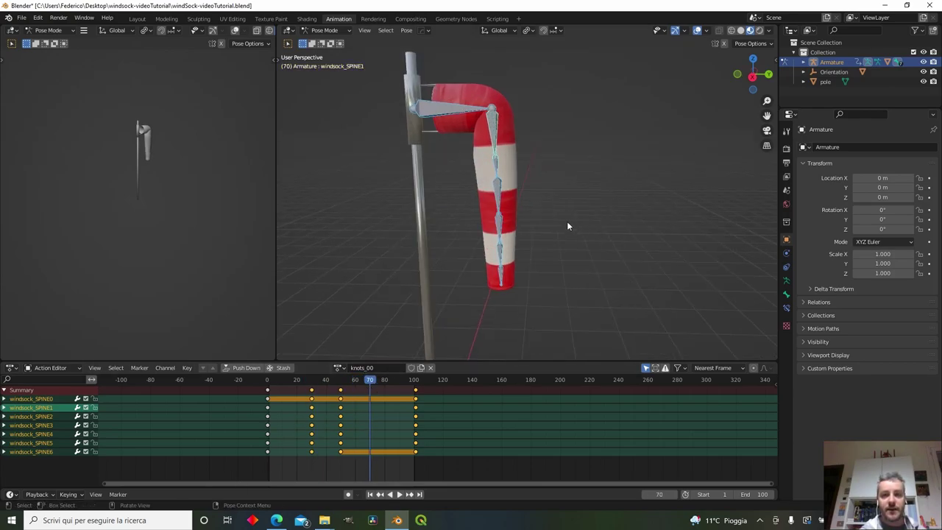
{"action": "middle_click_drag", "start_coordinate": [567, 226], "coordinate": [471, 176]}
{"action": "left_click", "coordinate": [482, 188]}
{"action": "key", "text": "r"}
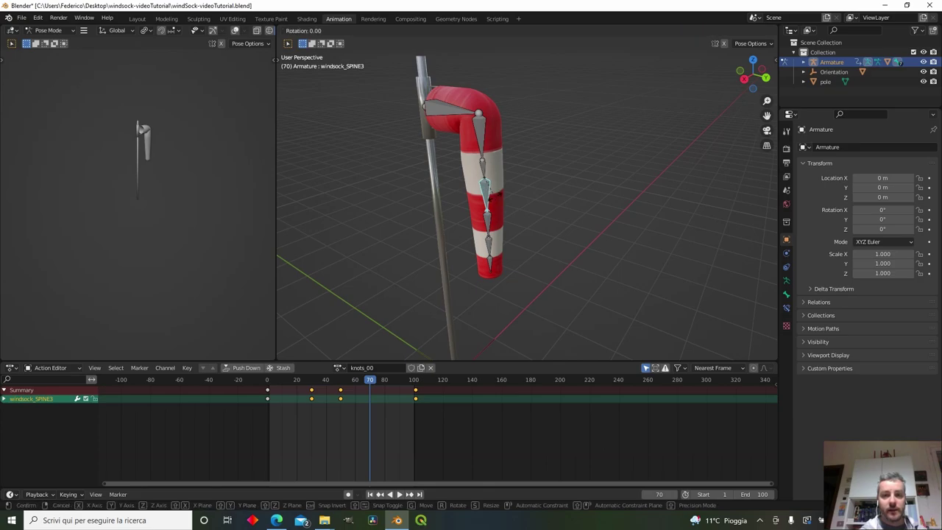
{"action": "left_click", "coordinate": [494, 200]}
{"action": "left_click", "coordinate": [483, 166]}
{"action": "key", "text": "r"}
{"action": "left_click", "coordinate": [482, 170]}
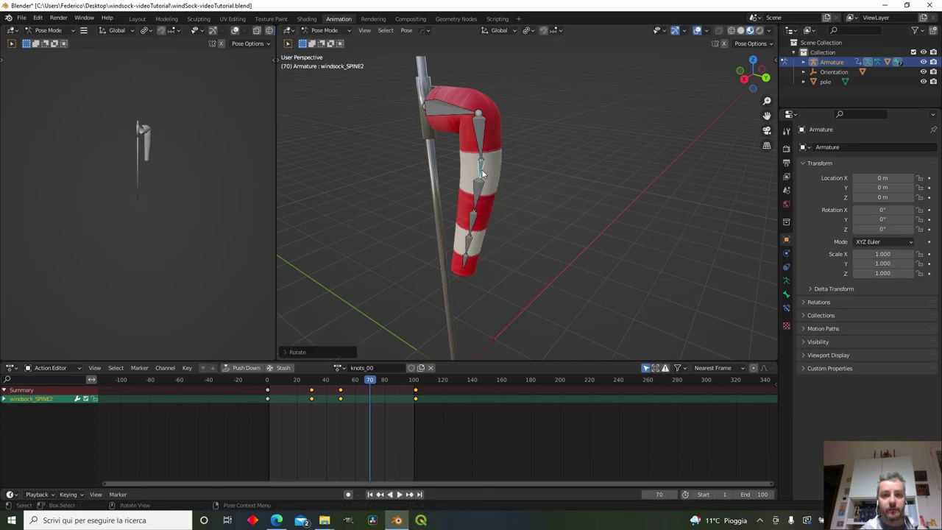
Step: Rotate windsock_SPINE4 and the bone below it to curve the end of the sock at frame 70
{"action": "left_click", "coordinate": [487, 244]}
{"action": "key", "text": "r"}
{"action": "left_click", "coordinate": [497, 237]}
{"action": "middle_click_drag", "start_coordinate": [496, 237], "coordinate": [434, 234]}
{"action": "left_click", "coordinate": [487, 221]}
{"action": "key", "text": "r"}
{"action": "left_click", "coordinate": [494, 213]}
Step: From the back view, adjust the rotation of windsock_SPINE5 and windsock_SPINE6 to shape the sock's tip at frame 70
{"action": "middle_click_drag", "start_coordinate": [498, 150], "coordinate": [528, 181]}
{"action": "scroll", "coordinate": [505, 237], "scroll_direction": "up", "scroll_amount": 1}
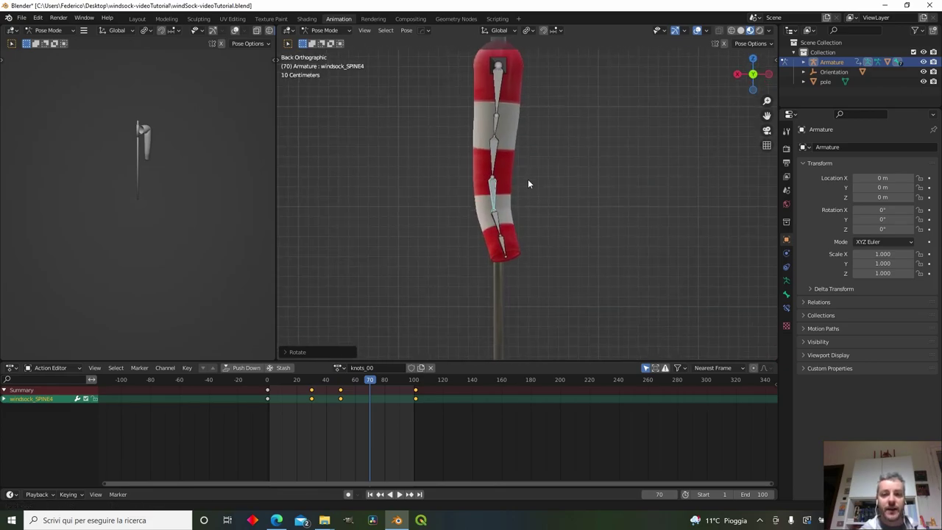
{"action": "left_click", "coordinate": [500, 226]}
{"action": "key", "text": "r"}
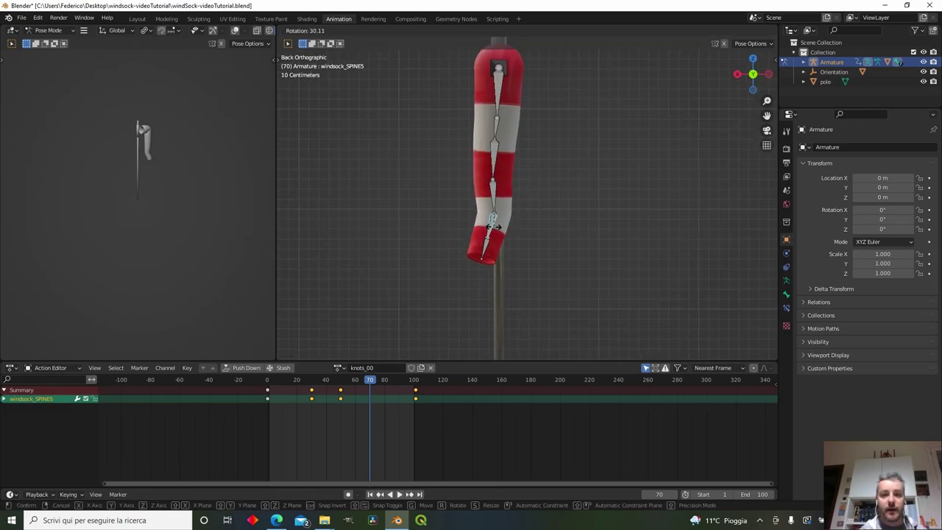
{"action": "left_click", "coordinate": [498, 247]}
{"action": "left_click", "coordinate": [498, 248]}
{"action": "key", "text": "r"}
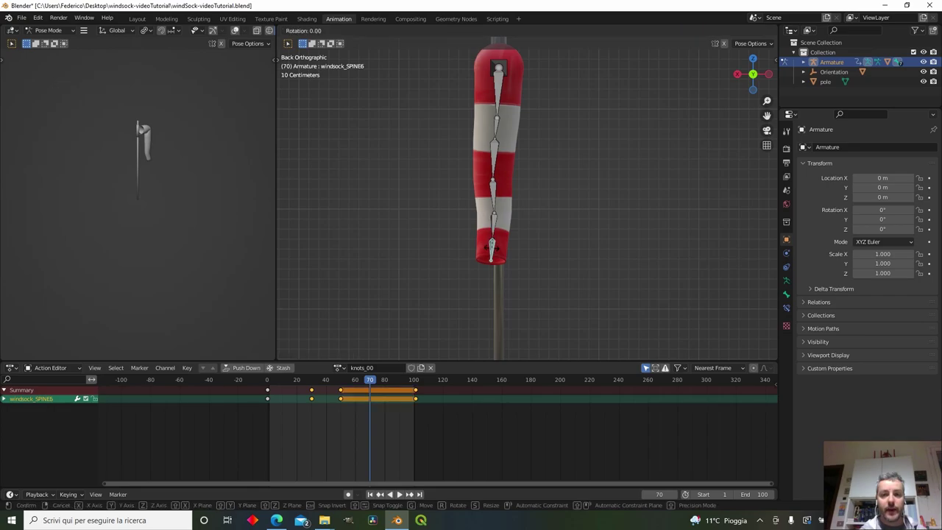
{"action": "left_click", "coordinate": [495, 249]}
Step: Insert a keyframe for the pose of all bones at frame 70
{"action": "scroll", "coordinate": [515, 230], "scroll_direction": "down", "scroll_amount": 2}
{"action": "middle_click_drag", "start_coordinate": [524, 219], "coordinate": [603, 234]}
{"action": "key", "text": "a"}
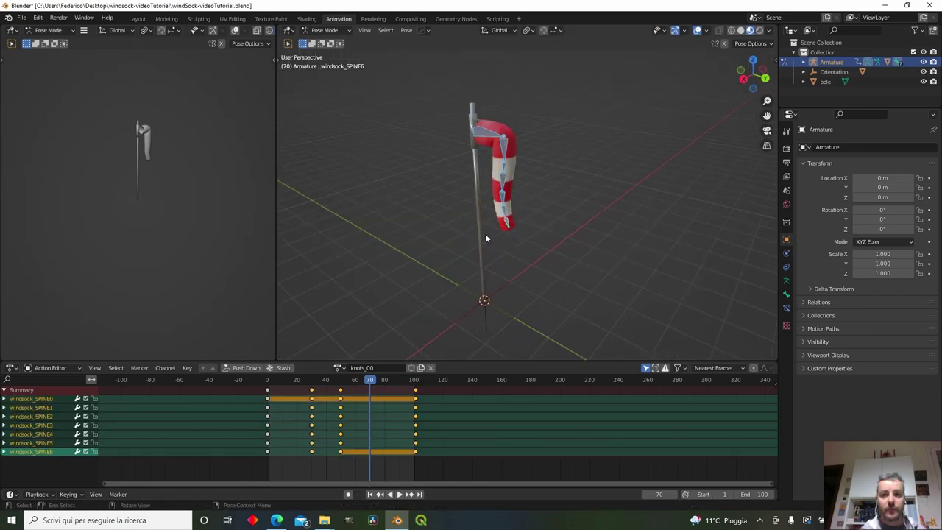
{"action": "middle_click_drag", "start_coordinate": [485, 236], "coordinate": [529, 234]}
{"action": "key", "text": "i"}
{"action": "left_click", "coordinate": [527, 233]}
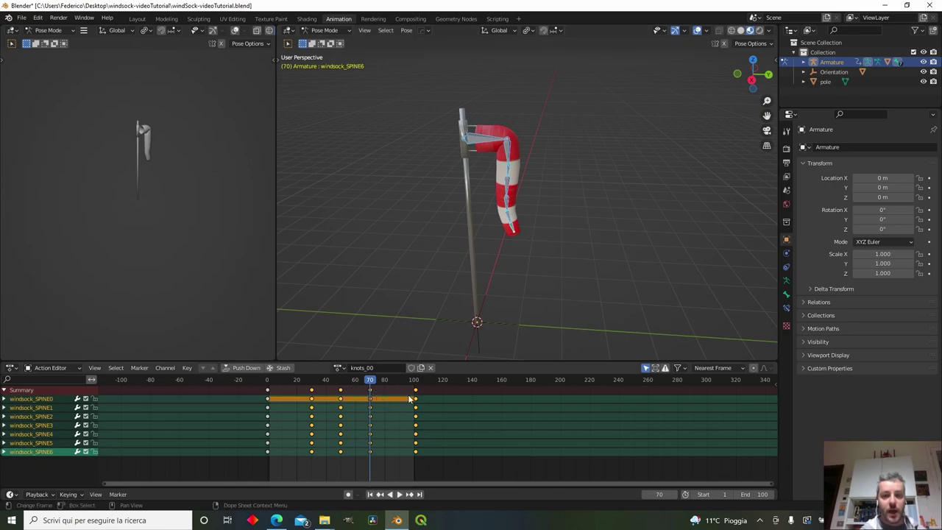
Step: At frame 18, slightly rotate windsock_SPINE3 and the lowest bones, including windsock_SPINE6, to add a subtle bend
{"action": "middle_click_drag", "start_coordinate": [422, 295], "coordinate": [468, 299]}
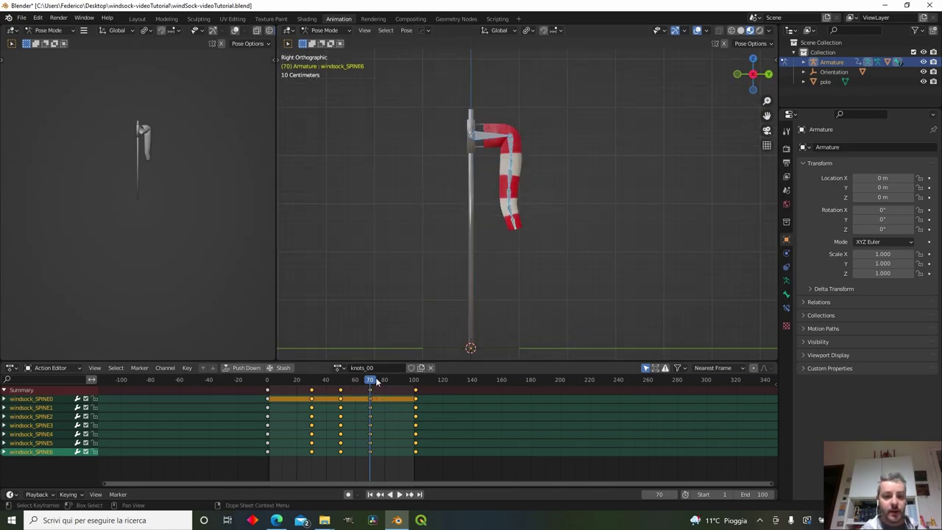
{"action": "left_click_drag", "start_coordinate": [371, 381], "coordinate": [294, 381]}
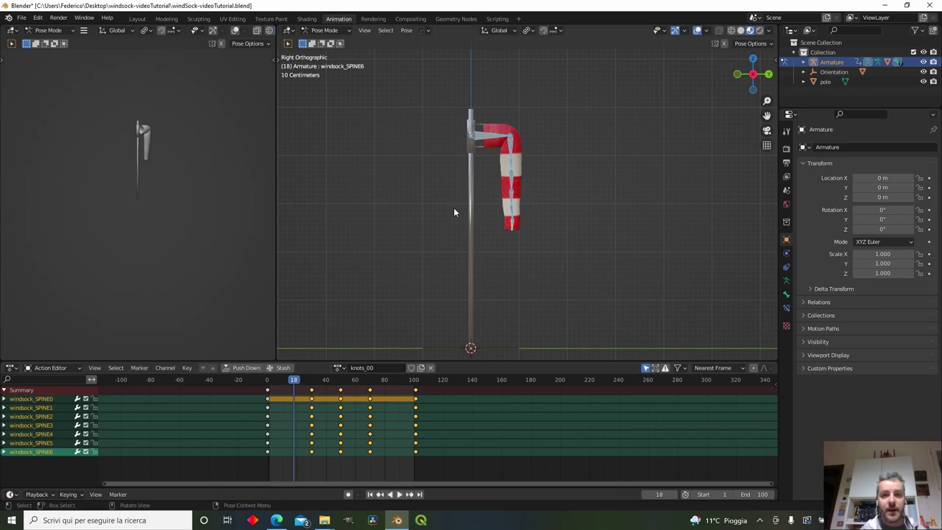
{"action": "middle_click_drag", "start_coordinate": [453, 208], "coordinate": [477, 192]}
{"action": "left_click", "coordinate": [475, 203]}
{"action": "key", "text": "r"}
{"action": "left_click", "coordinate": [480, 206]}
{"action": "middle_click_drag", "start_coordinate": [434, 240], "coordinate": [495, 257]}
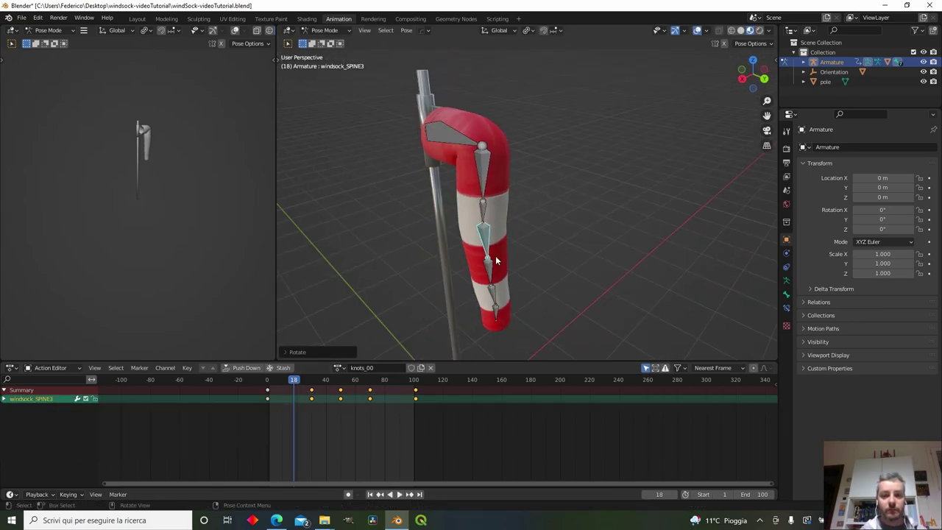
{"action": "left_click", "coordinate": [486, 293]}
{"action": "key", "text": "r"}
{"action": "left_click", "coordinate": [484, 312]}
{"action": "key", "text": "r"}
Step: Insert a keyframe for the pose of all bones at frame 18
{"action": "middle_click_drag", "start_coordinate": [482, 309], "coordinate": [577, 248], "text": "alt"}
{"action": "key", "text": "a"}
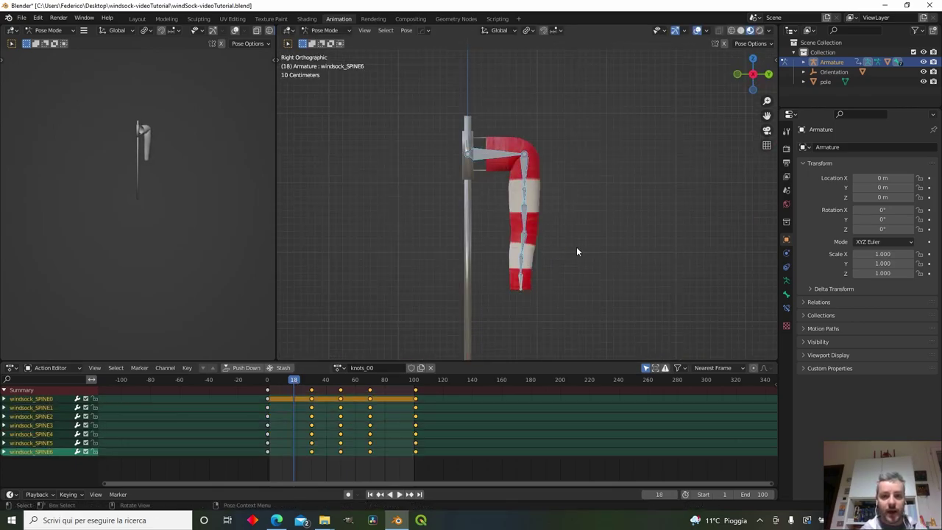
{"action": "key", "text": "i"}
{"action": "left_click", "coordinate": [577, 247]}
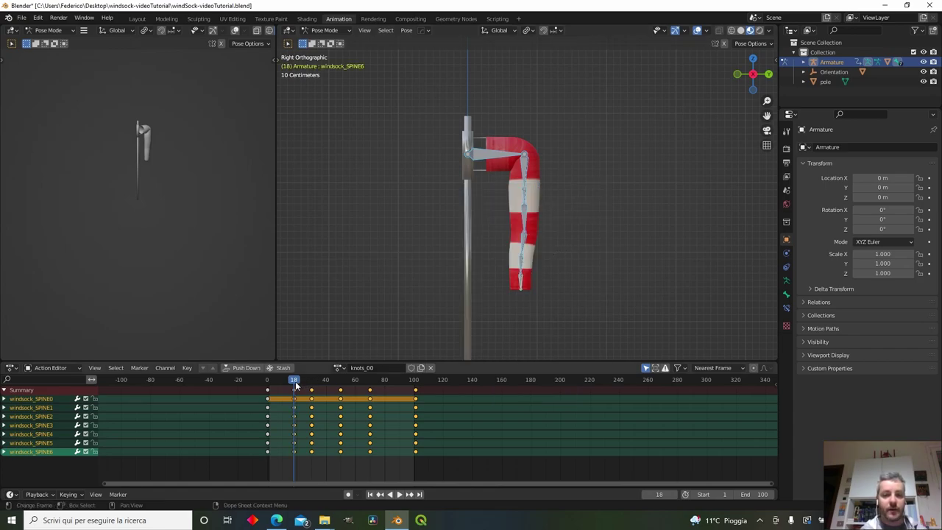
Step: Play the animation from the start and deselect all bones to review the windsock's sway
{"action": "left_click_drag", "start_coordinate": [295, 381], "coordinate": [267, 382]}
{"action": "key", "text": "space"}
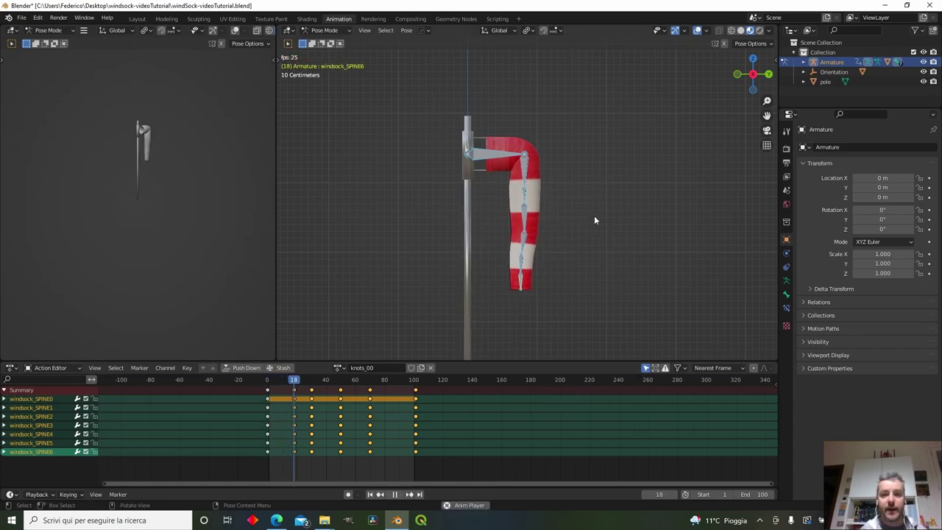
{"action": "middle_click_drag", "start_coordinate": [595, 216], "coordinate": [582, 236]}
{"action": "scroll", "coordinate": [520, 261], "scroll_direction": "down", "scroll_amount": 2}
{"action": "left_click", "coordinate": [582, 236]}
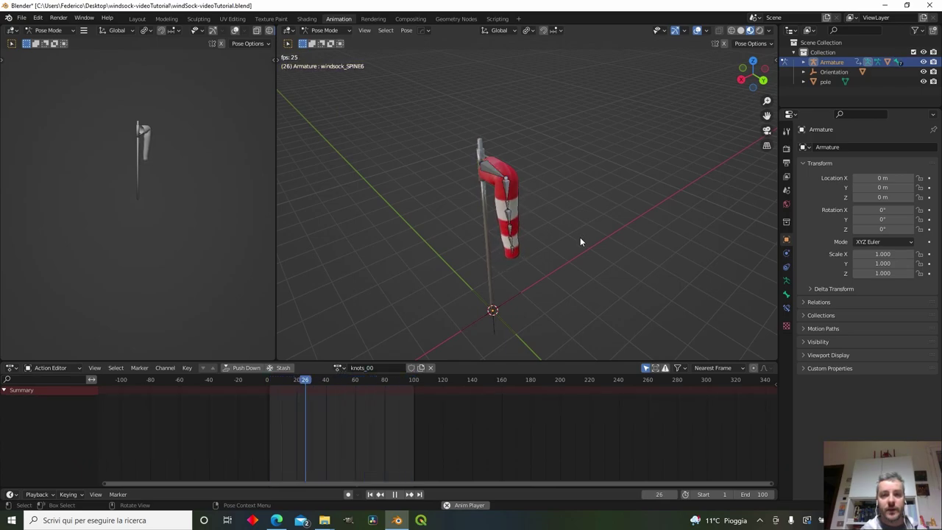
Step: Stop playback, select all bones of the windsock armature and set the current frame to 18
{"action": "key", "text": "space"}
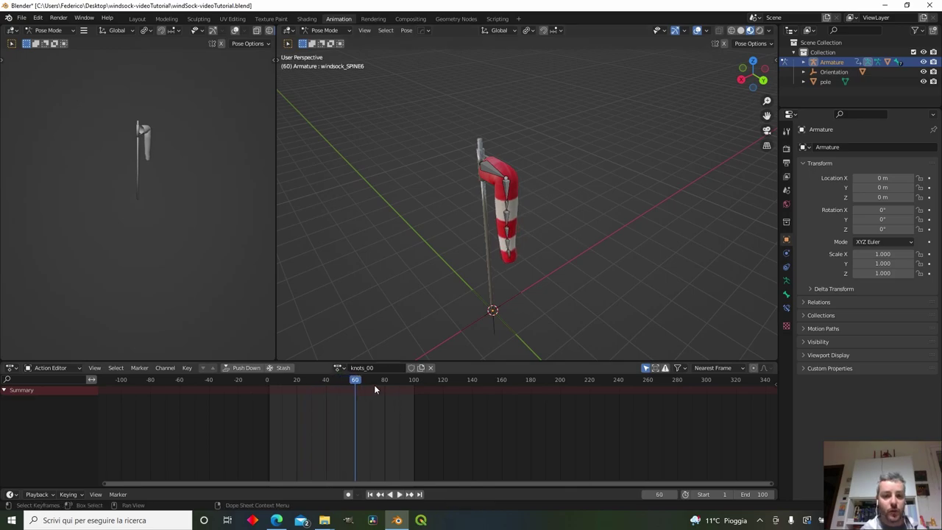
{"action": "left_click_drag", "start_coordinate": [355, 382], "coordinate": [267, 384]}
{"action": "key", "text": "a"}
{"action": "middle_click_drag", "start_coordinate": [471, 234], "coordinate": [592, 218]}
{"action": "key", "text": "space"}
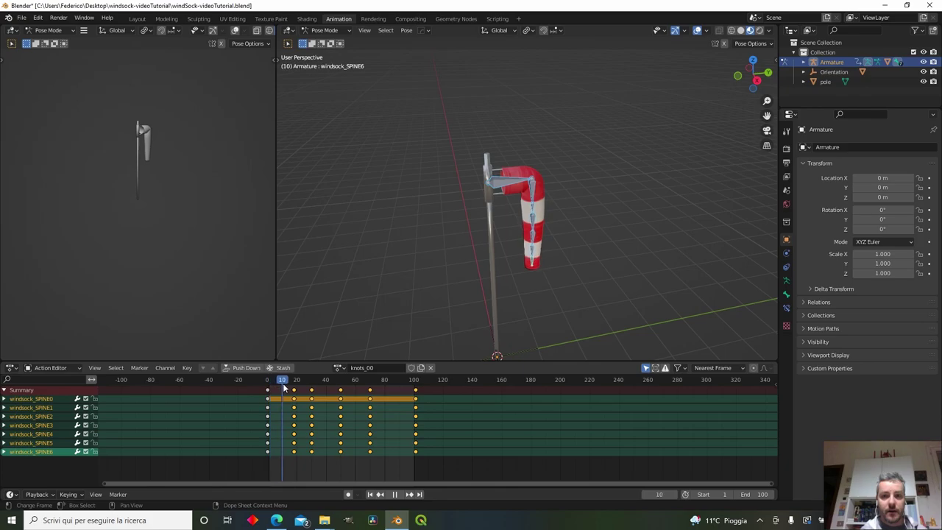
{"action": "left_click_drag", "start_coordinate": [290, 388], "coordinate": [293, 388]}
{"action": "middle_click_drag", "start_coordinate": [625, 181], "coordinate": [580, 184]}
{"action": "scroll", "coordinate": [580, 183], "scroll_direction": "up", "scroll_amount": 4}
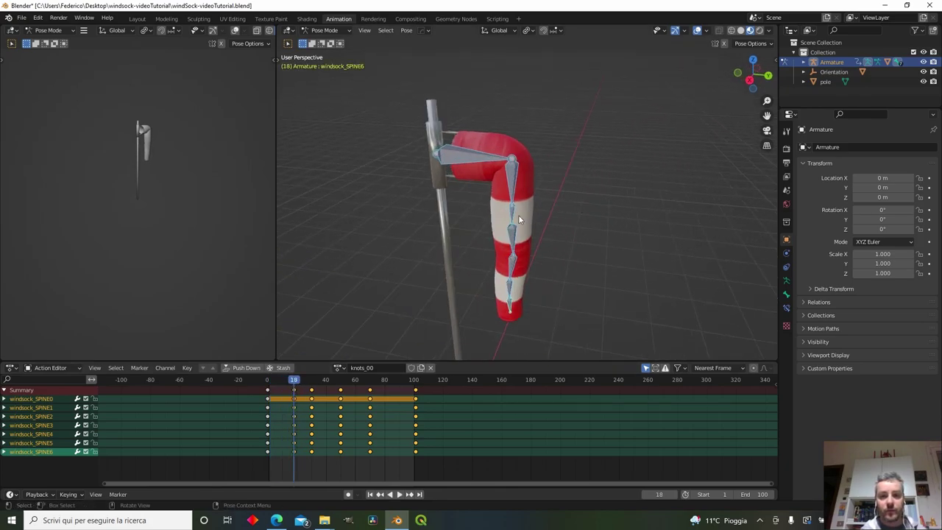
Step: Rotate the windsock_SPINE1 bone at frame 18 and insert a Location & Rotation keyframe for it
{"action": "left_click", "coordinate": [515, 193]}
{"action": "middle_click_drag", "start_coordinate": [530, 204], "coordinate": [479, 213], "text": "alt"}
{"action": "key", "text": "r"}
{"action": "left_click", "coordinate": [531, 174]}
{"action": "middle_click_drag", "start_coordinate": [531, 174], "coordinate": [634, 198]}
{"action": "key", "text": "i"}
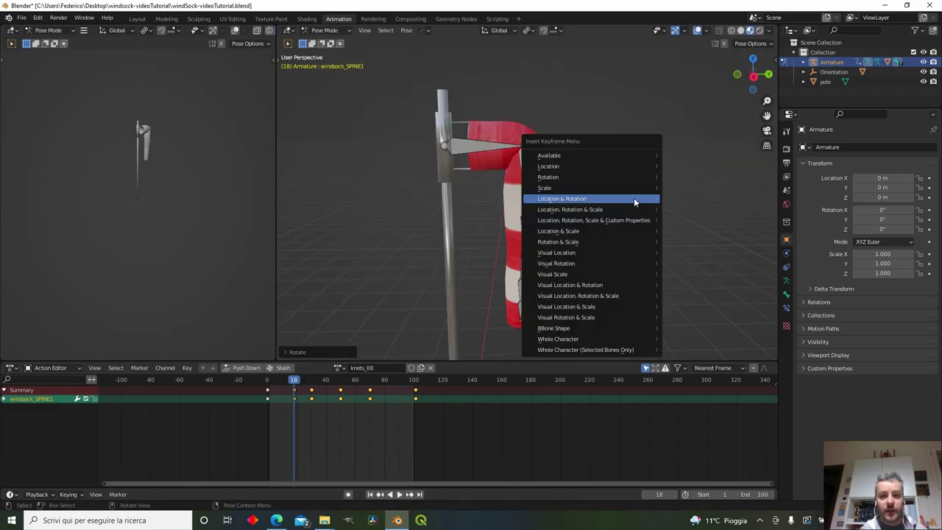
{"action": "left_click", "coordinate": [633, 197]}
Step: Duplicate the windsock_SPINE1 keyframe at frame 18 to frame 65
{"action": "scroll", "coordinate": [620, 211], "scroll_direction": "down", "scroll_amount": 3}
{"action": "left_click", "coordinate": [295, 398]}
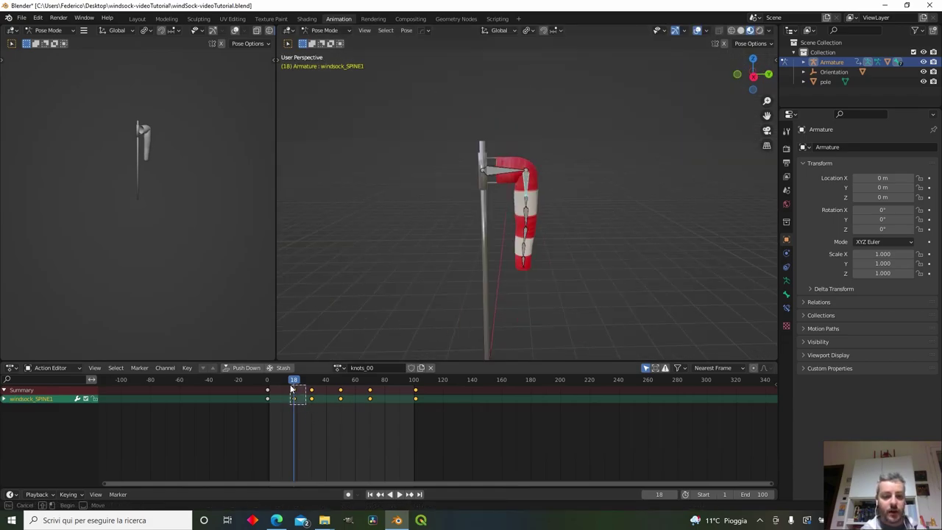
{"action": "key", "text": "shift+d"}
{"action": "left_click", "coordinate": [484, 450]}
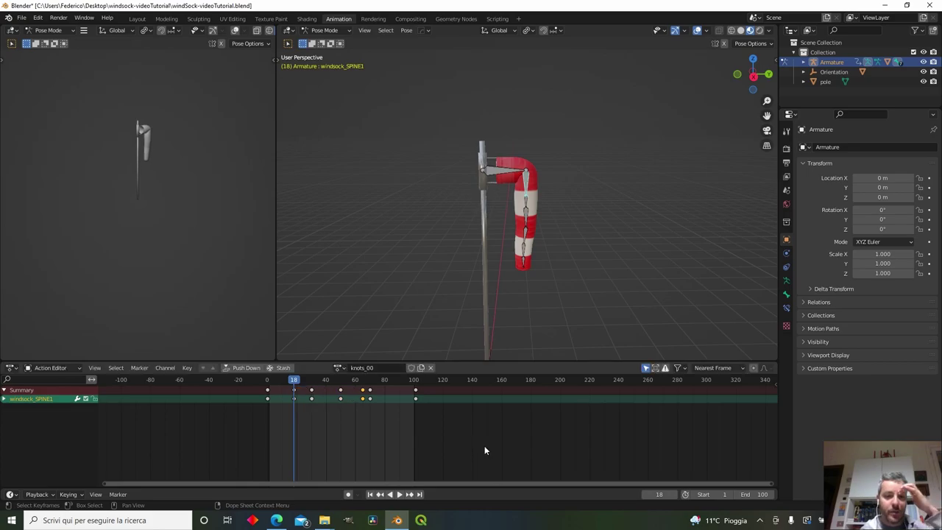
Step: Place further duplicates of the windsock_SPINE1 keyframes at about frames 8, 38 and 84
{"action": "left_click_drag", "start_coordinate": [356, 404], "coordinate": [366, 385]}
{"action": "key", "text": "shift+d"}
{"action": "left_click", "coordinate": [291, 398]}
{"action": "key", "text": "shift+d"}
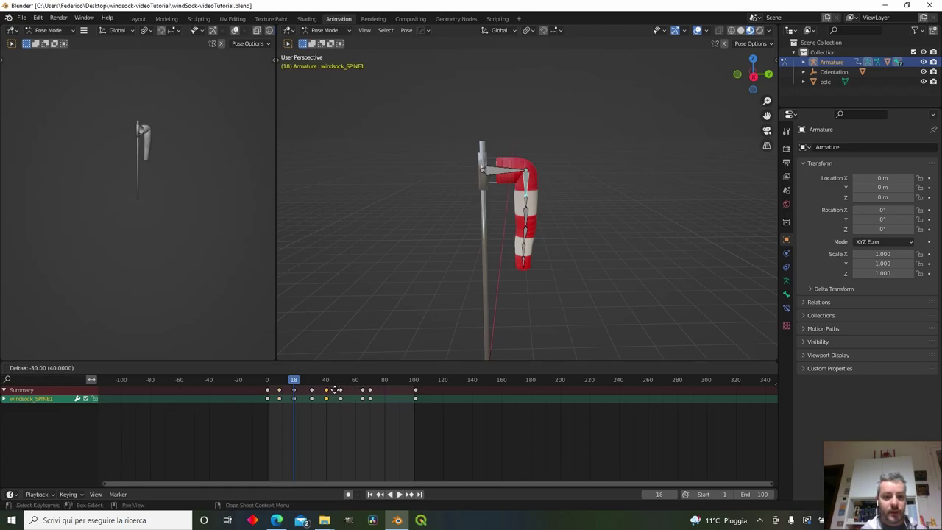
{"action": "left_click", "coordinate": [319, 410]}
{"action": "key", "text": "g"}
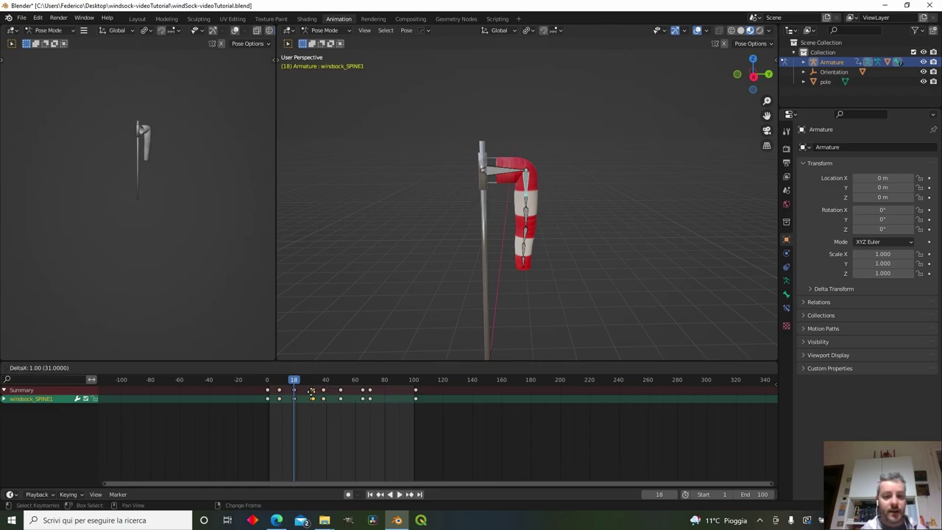
{"action": "left_click", "coordinate": [388, 398]}
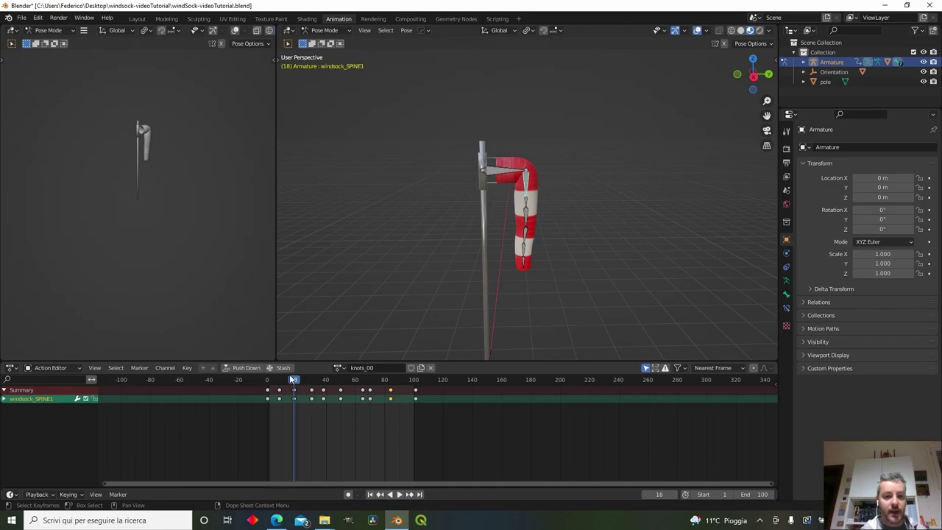
Step: Replay the animation from frame 0, rotate the windsock_SPINE5 bone and keyframe it at frames 65 and 81
{"action": "left_click_drag", "start_coordinate": [299, 380], "coordinate": [250, 382]}
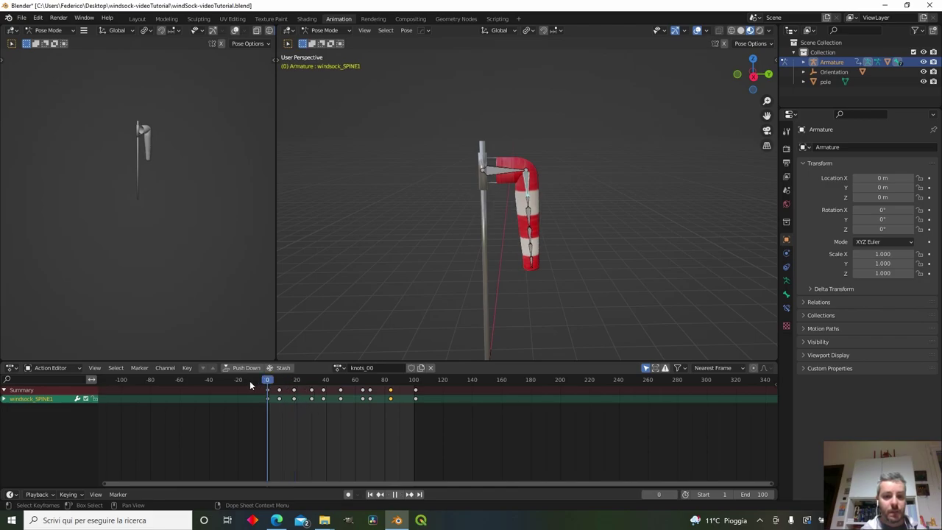
{"action": "key", "text": "space"}
{"action": "middle_click_drag", "start_coordinate": [600, 262], "coordinate": [557, 290]}
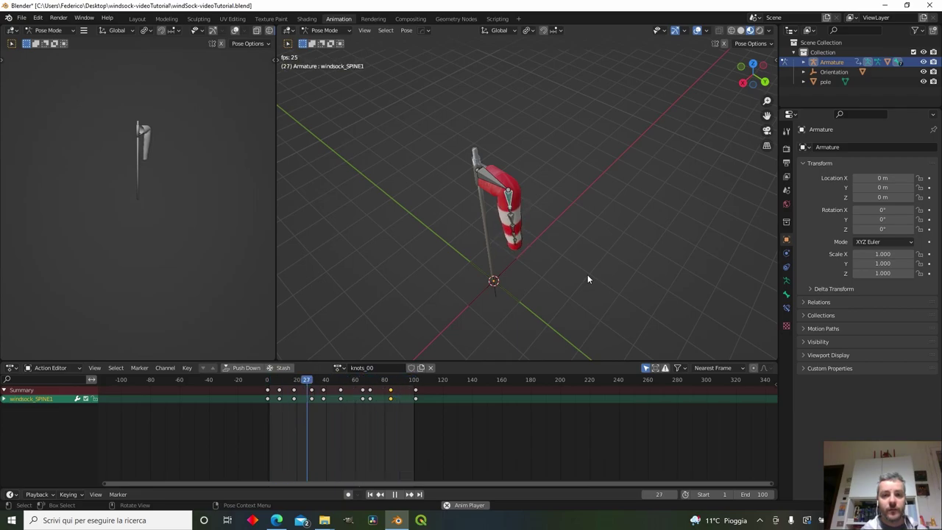
{"action": "scroll", "coordinate": [587, 268], "scroll_direction": "up", "scroll_amount": 3}
{"action": "middle_click_drag", "start_coordinate": [588, 265], "coordinate": [609, 269]}
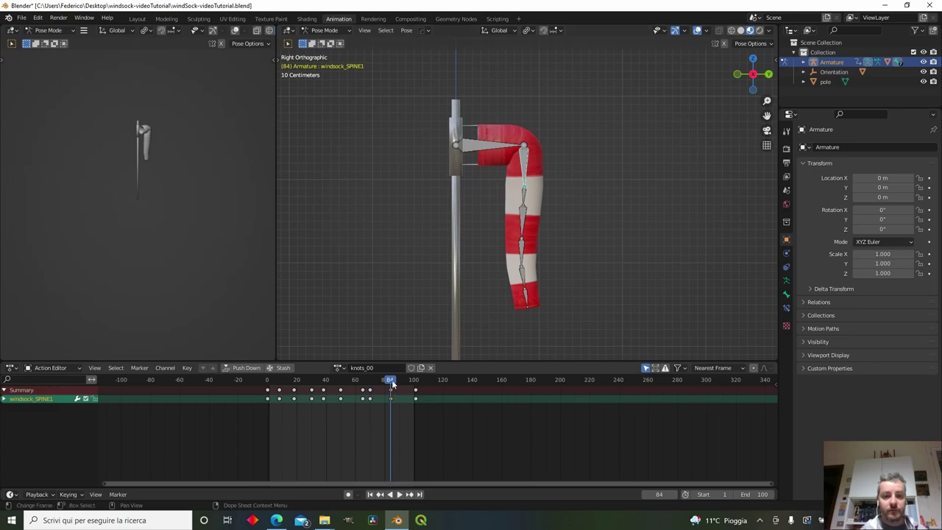
{"action": "key", "text": "space"}
{"action": "left_click", "coordinate": [519, 274]}
{"action": "key", "text": "r"}
{"action": "left_click", "coordinate": [540, 280]}
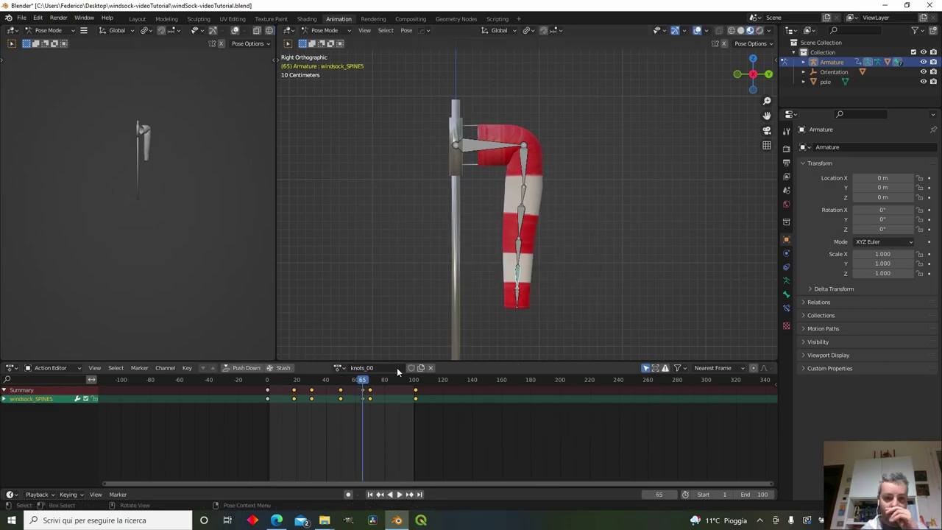
{"action": "left_click", "coordinate": [386, 379]}
Step: Replay the windsock's swing and rotate the windsock_SPINE1 bone at frame 65
{"action": "key", "text": "space"}
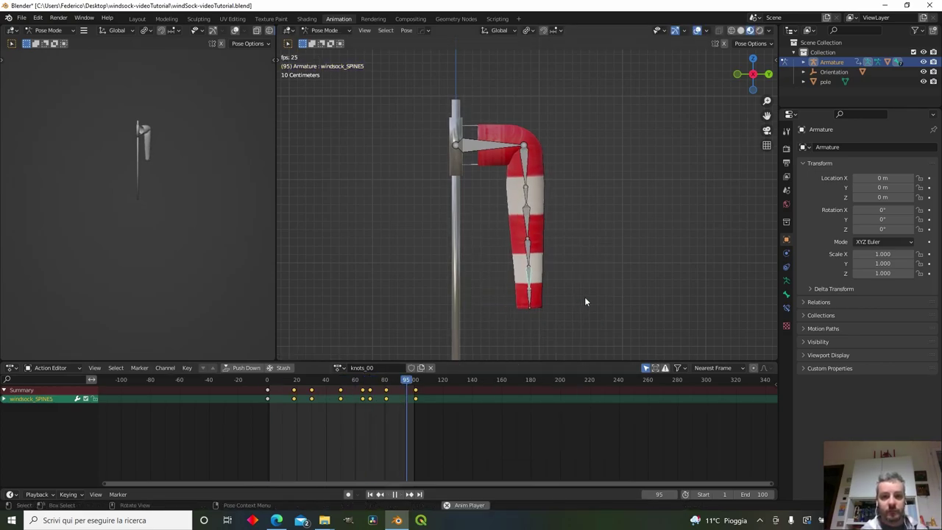
{"action": "left_click", "coordinate": [342, 380]}
{"action": "key", "text": "space"}
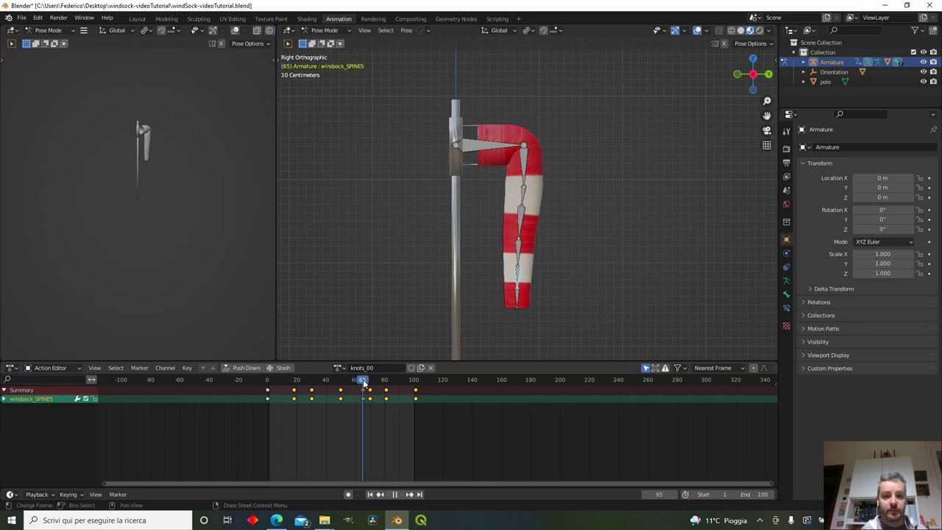
{"action": "left_click", "coordinate": [524, 170]}
{"action": "key", "text": "r"}
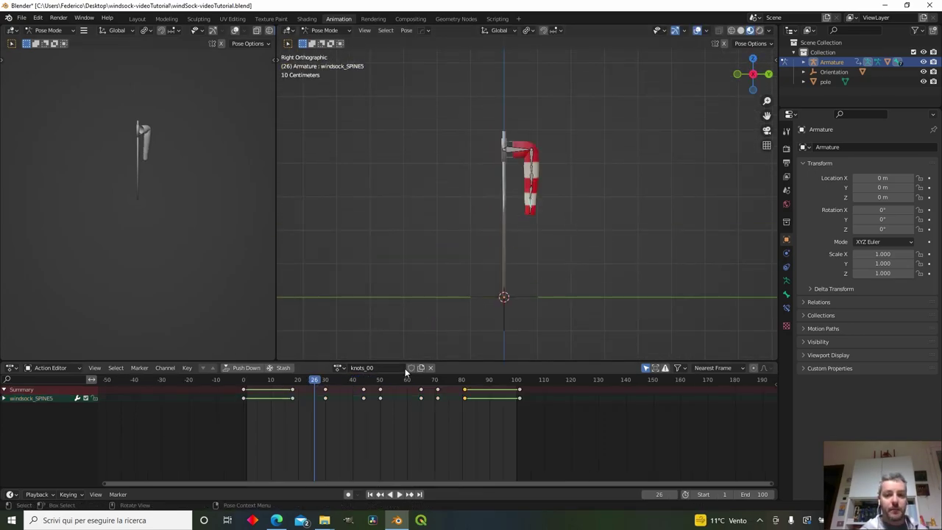
Step: Enlarge the animation editor, push the knots_00 action down to an NLA track and switch to the Nonlinear Animation editor
{"action": "left_click_drag", "start_coordinate": [419, 360], "coordinate": [419, 271]}
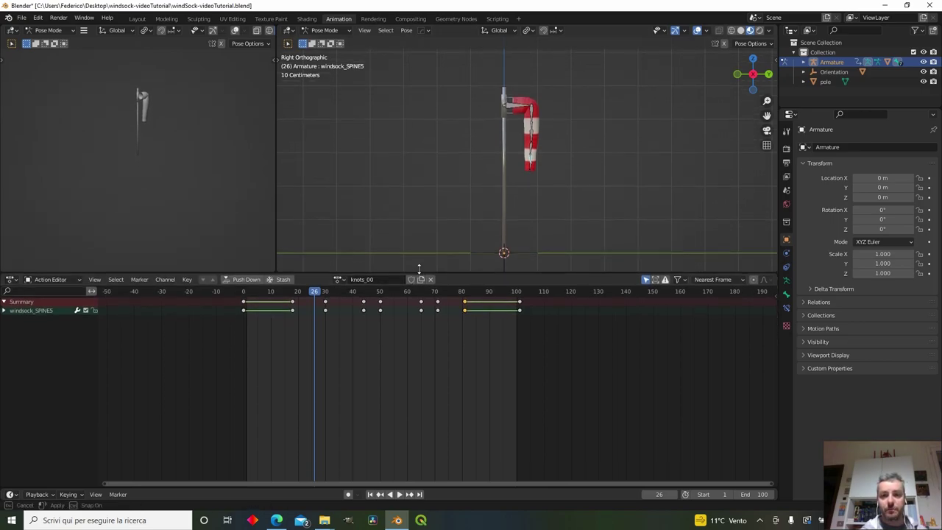
{"action": "scroll", "coordinate": [577, 126], "scroll_direction": "up", "scroll_amount": 3}
{"action": "scroll", "coordinate": [517, 160], "scroll_direction": "up", "scroll_amount": 1}
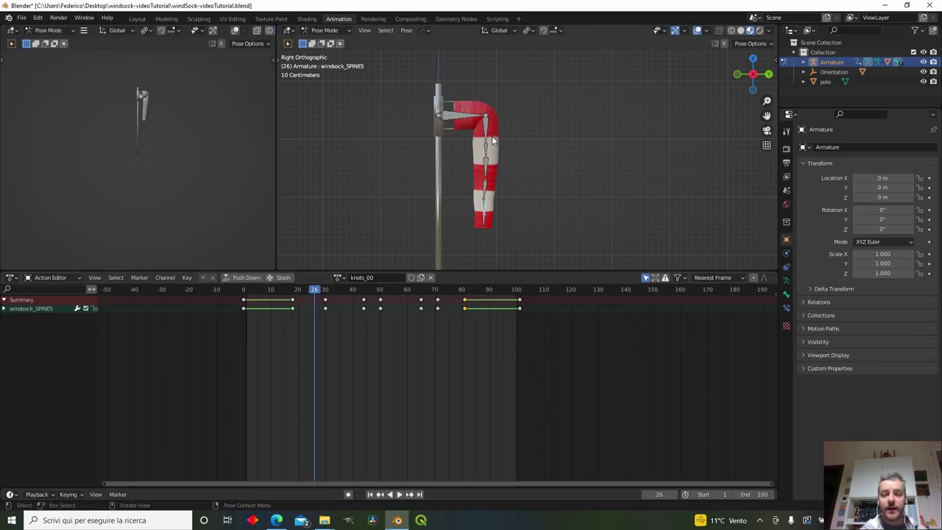
{"action": "left_click", "coordinate": [247, 277]}
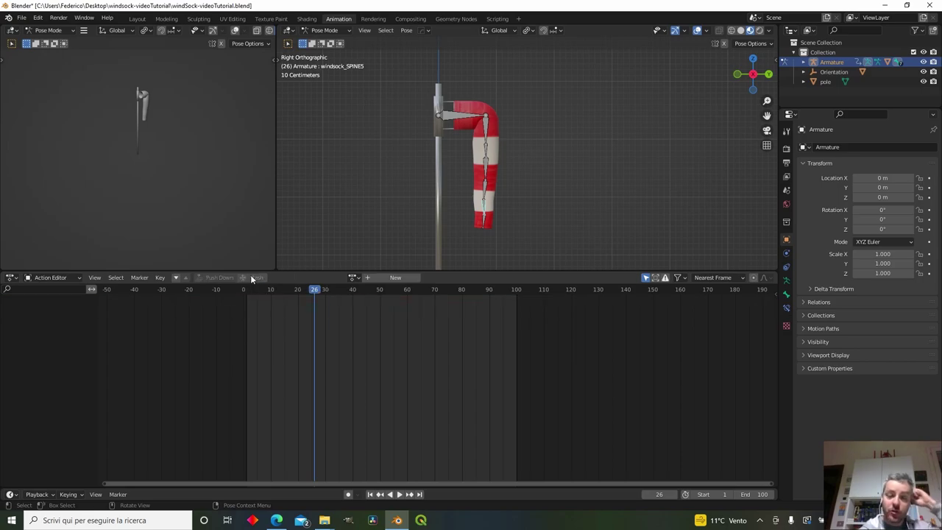
{"action": "left_click", "coordinate": [10, 277]}
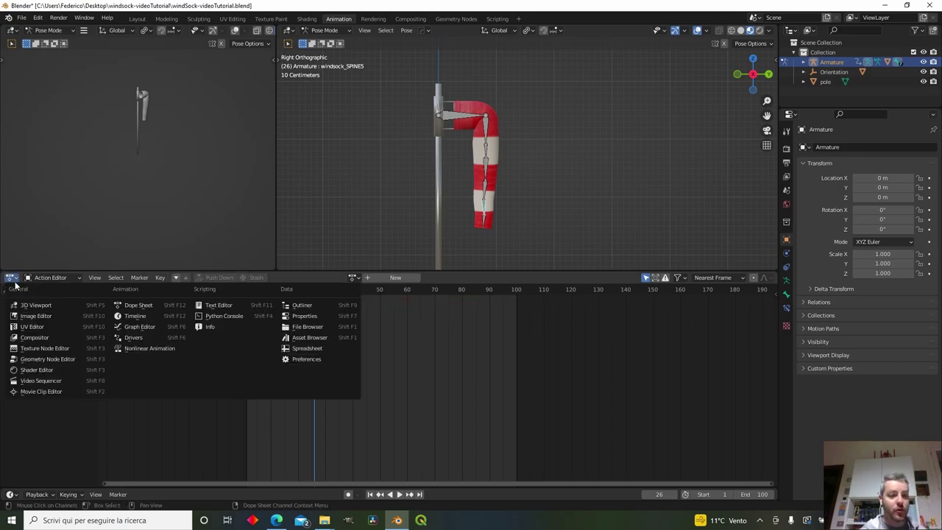
{"action": "left_click", "coordinate": [138, 349]}
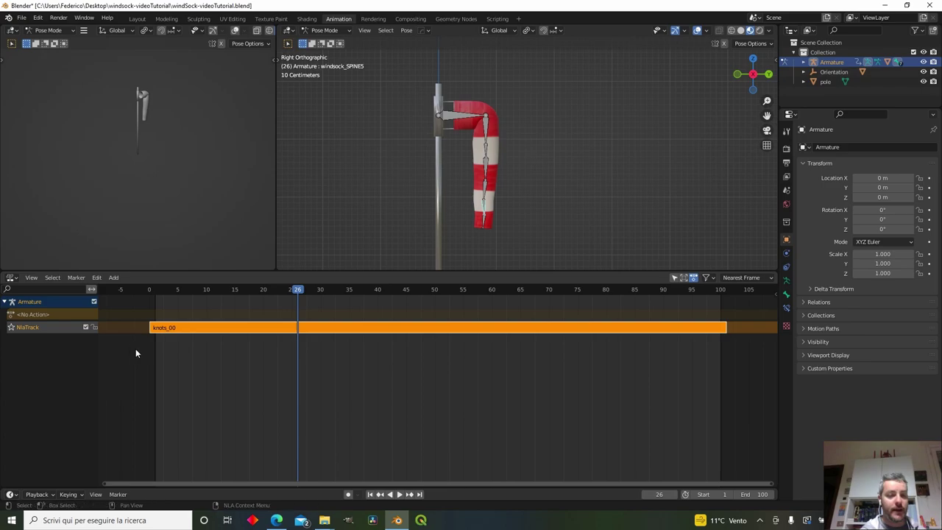
Step: Rename the new NLA track as knots_00 and shrink the animation editor's height
{"action": "double_click", "coordinate": [40, 328]}
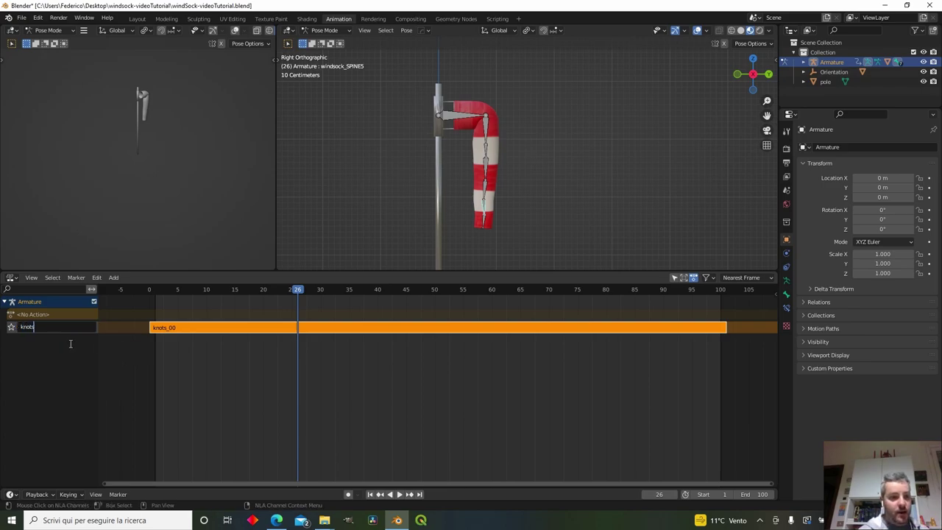
{"action": "type", "text": "knots_00"}
{"action": "key", "text": "Return"}
{"action": "left_click_drag", "start_coordinate": [442, 271], "coordinate": [448, 332]}
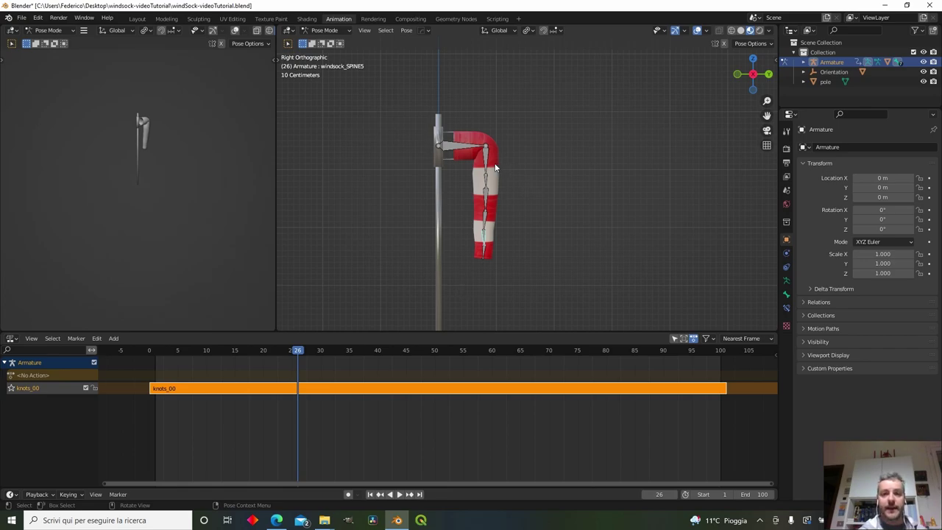
Step: Mute the knots_00 track, set the current frame to 0 and switch back to the Dope Sheet's Action Editor
{"action": "left_click", "coordinate": [86, 389]}
{"action": "left_click_drag", "start_coordinate": [302, 354], "coordinate": [149, 352]}
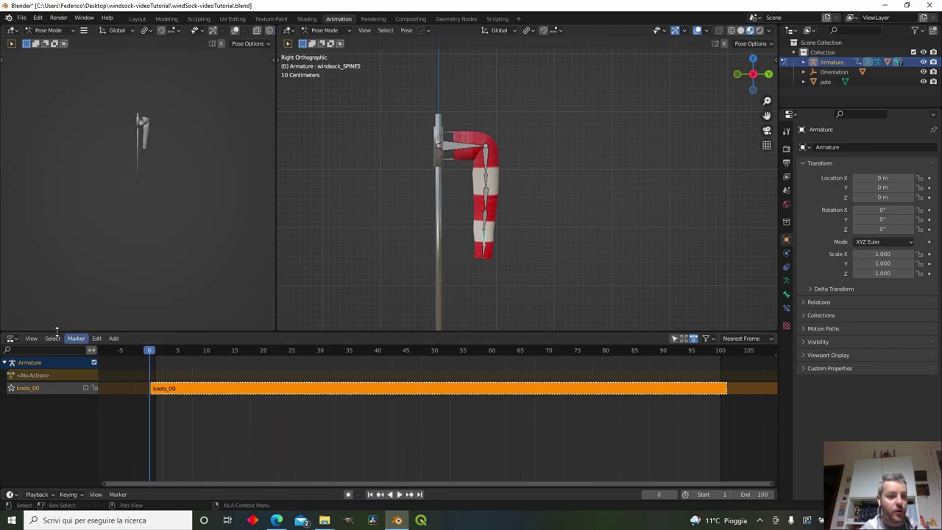
{"action": "left_click", "coordinate": [12, 338]}
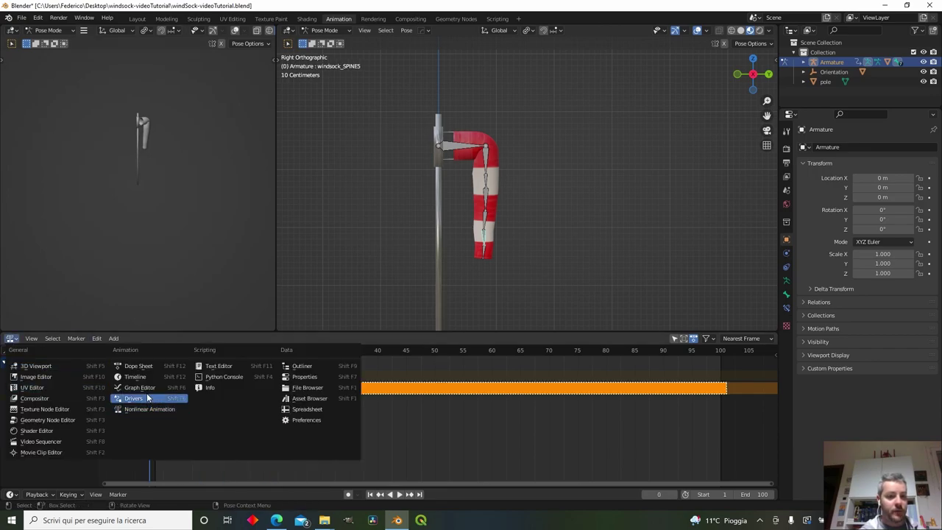
{"action": "left_click", "coordinate": [140, 366]}
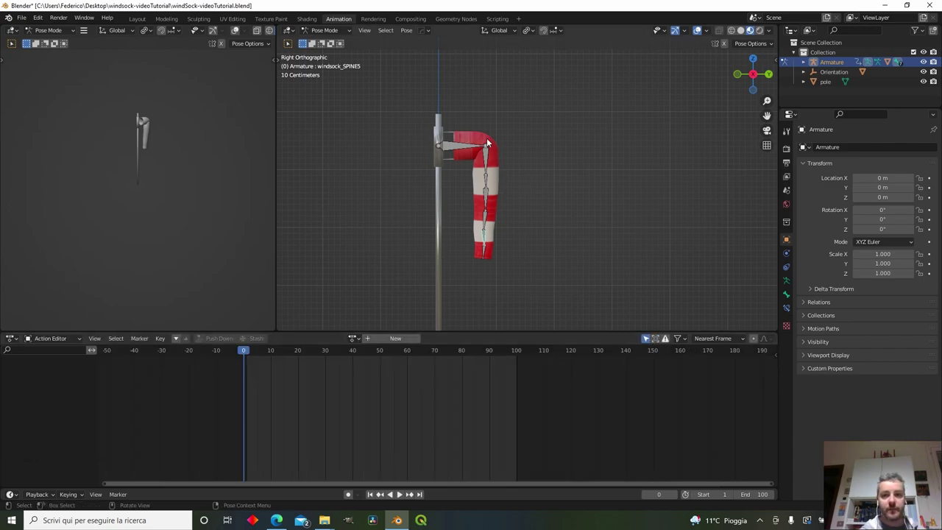
Step: Rotate windsock_SPINE1 outward from the pole and bend windsock_SPINE2 and windsock_SPINE3 back so the sock's end hangs vertically
{"action": "key", "text": "r"}
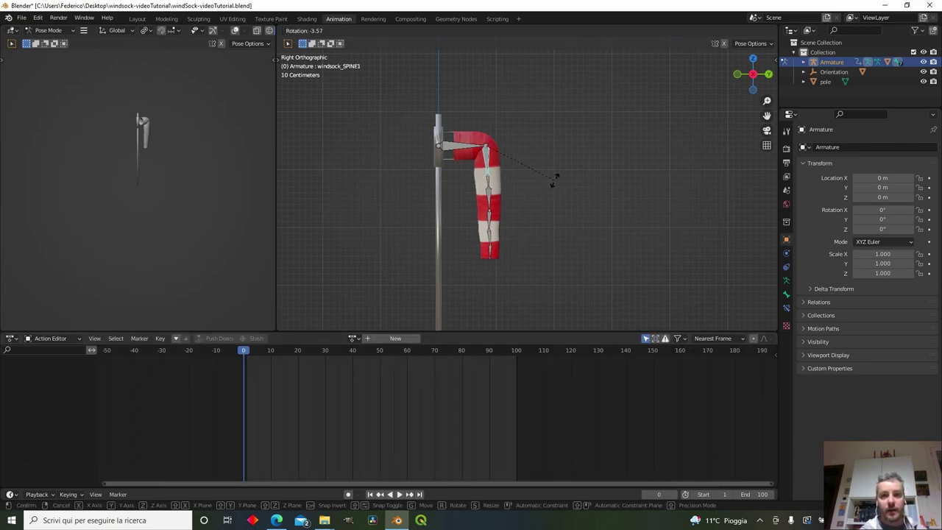
{"action": "left_click", "coordinate": [617, 146]}
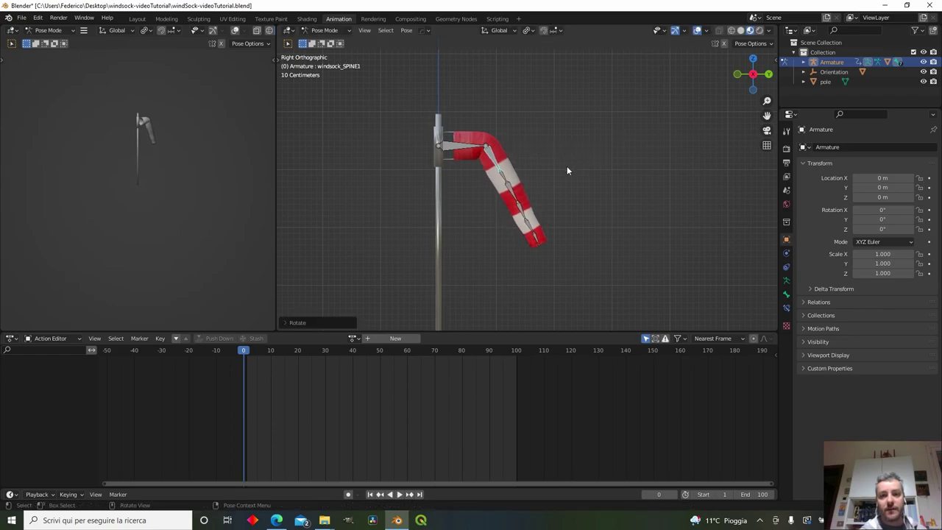
{"action": "left_click", "coordinate": [502, 175]}
{"action": "key", "text": "r"}
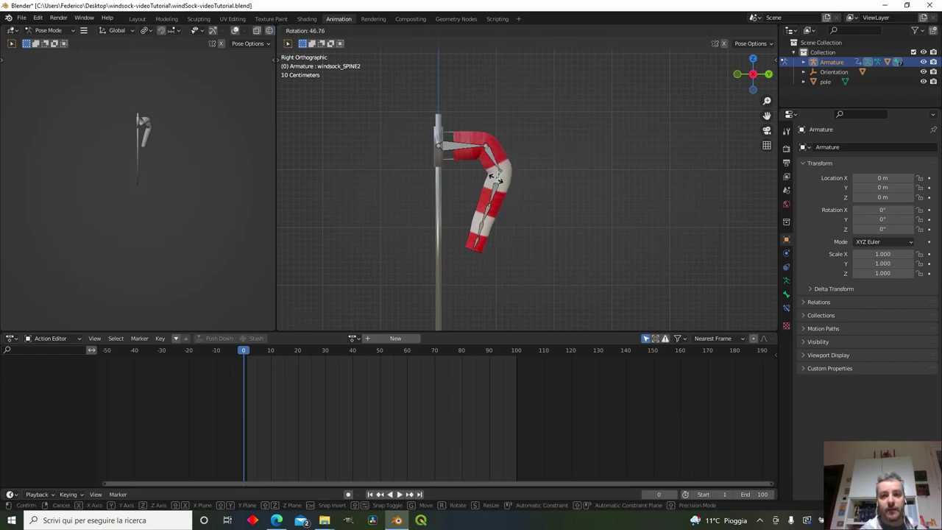
{"action": "left_click", "coordinate": [500, 177]}
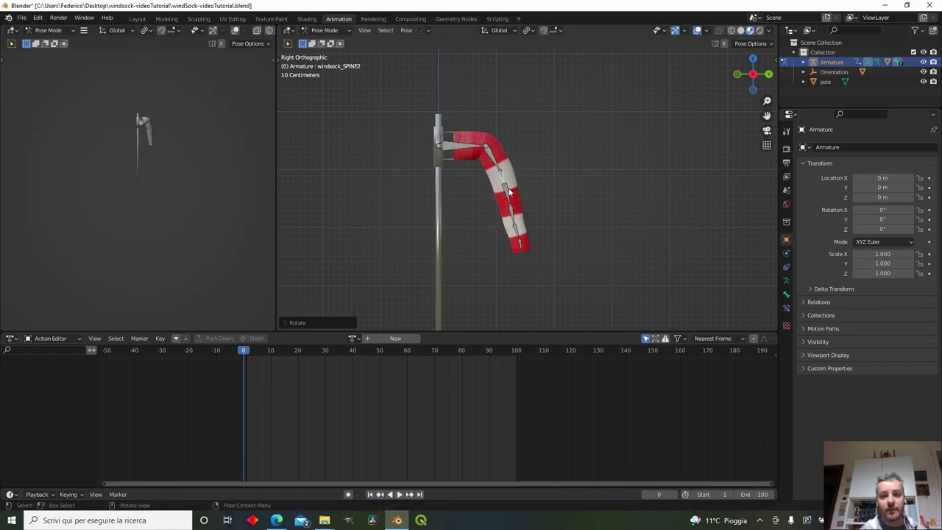
{"action": "left_click", "coordinate": [504, 187]}
{"action": "key", "text": "r"}
{"action": "left_click", "coordinate": [508, 189]}
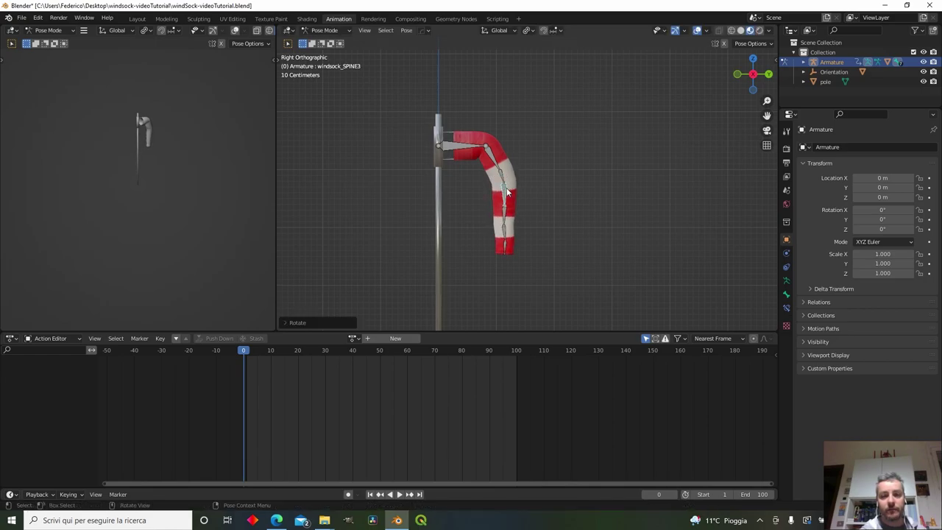
Step: Insert keyframes for all windsock bones at frame 0 and name the new action knots_05
{"action": "key", "text": "i"}
{"action": "left_click", "coordinate": [536, 234]}
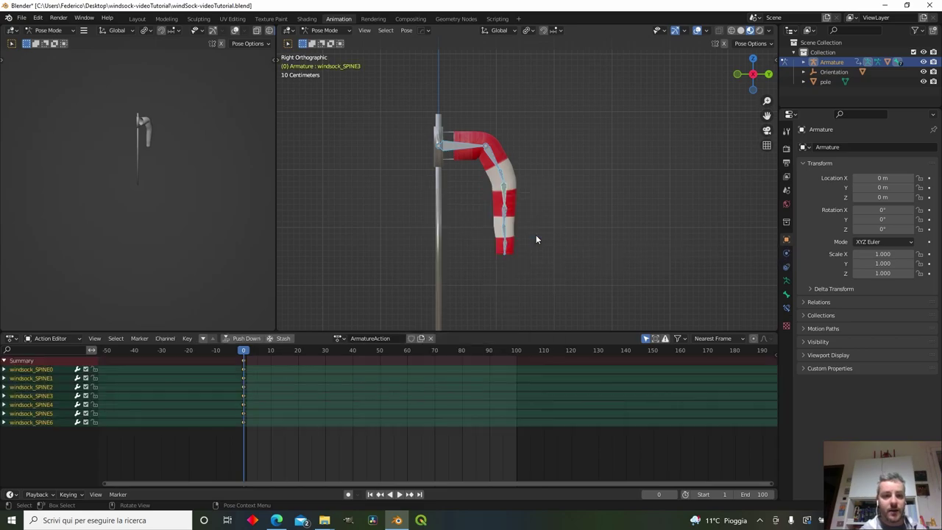
{"action": "double_click", "coordinate": [363, 337]}
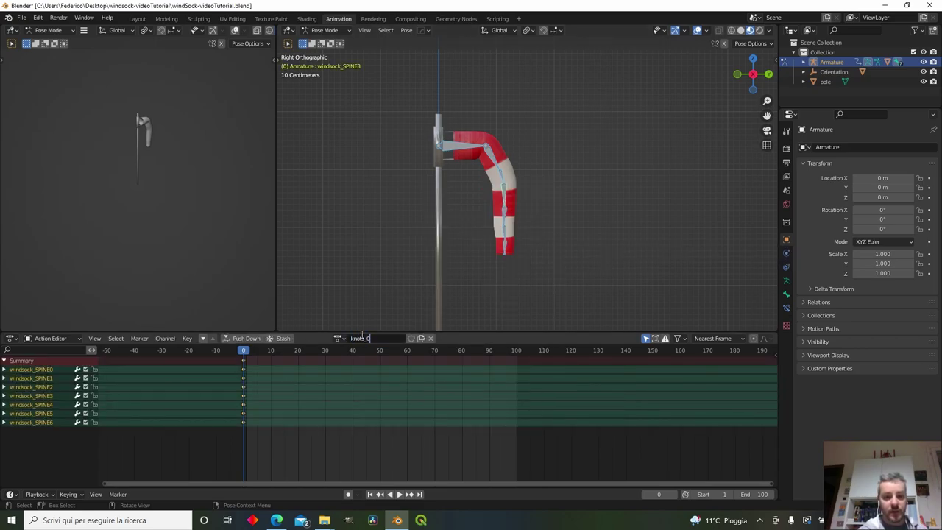
Step: Duplicate the frame 0 keyframes of all windsock bones to frame 101
{"action": "scroll", "coordinate": [536, 206], "scroll_direction": "up", "scroll_amount": 3}
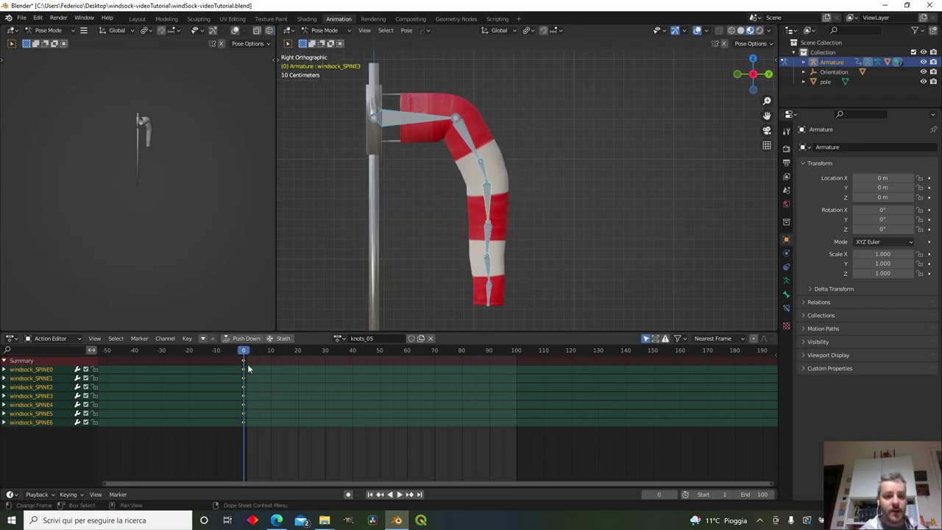
{"action": "key", "text": "g"}
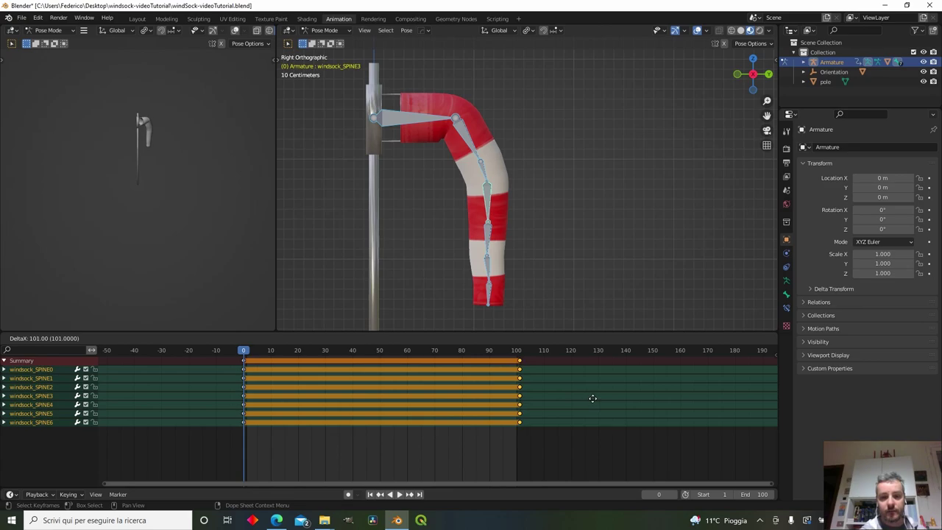
{"action": "left_click", "coordinate": [592, 398]}
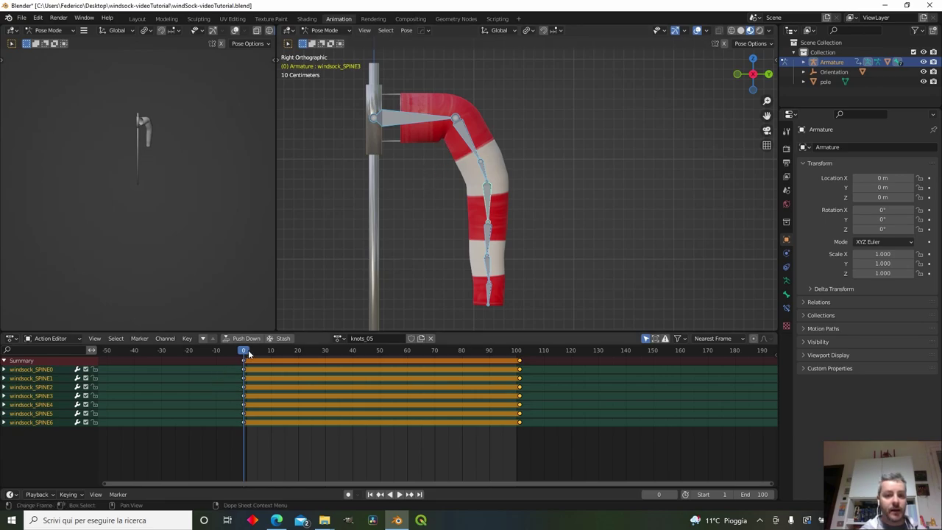
Step: At frame 50, rotate windsock_SPINE1 and windsock_SPINE3 outward from the pole
{"action": "key", "text": "space"}
{"action": "left_click_drag", "start_coordinate": [248, 354], "coordinate": [362, 354]}
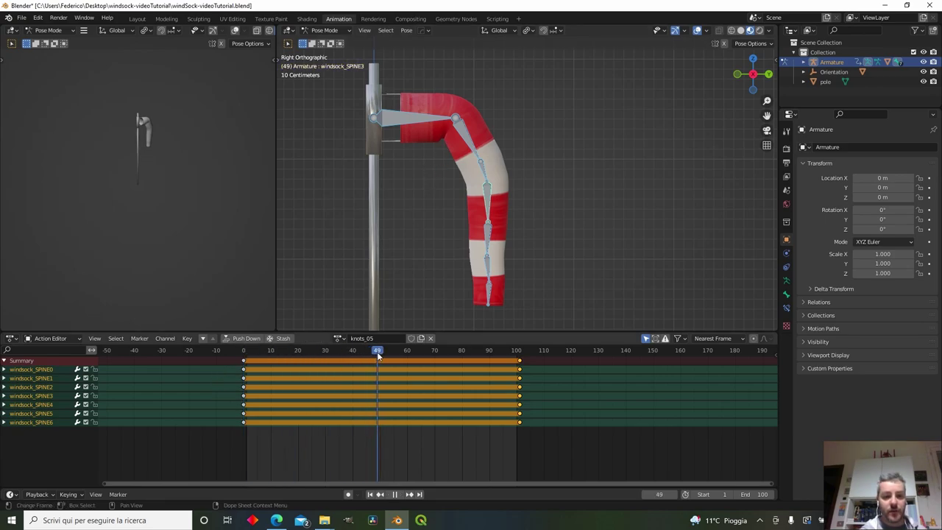
{"action": "left_click_drag", "start_coordinate": [378, 351], "coordinate": [381, 354]}
{"action": "left_click", "coordinate": [475, 142]}
{"action": "key", "text": "r"}
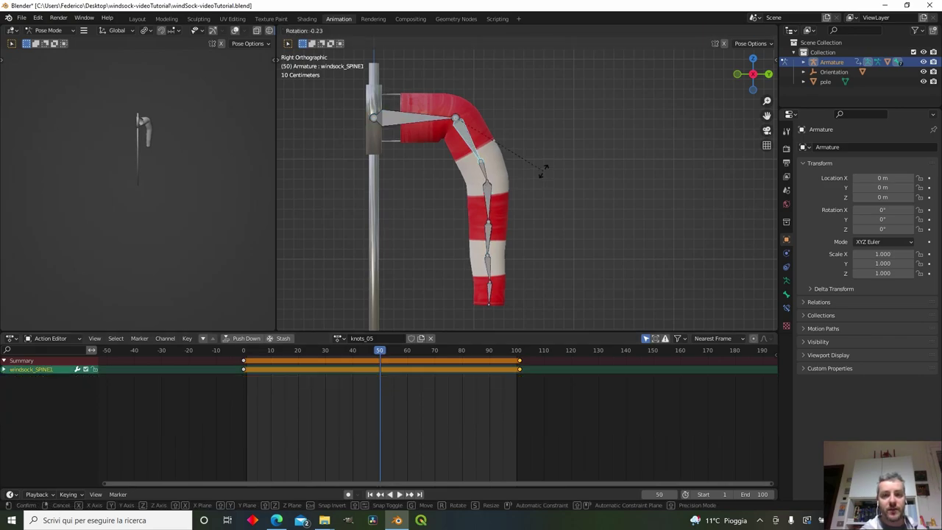
{"action": "left_click", "coordinate": [556, 166]}
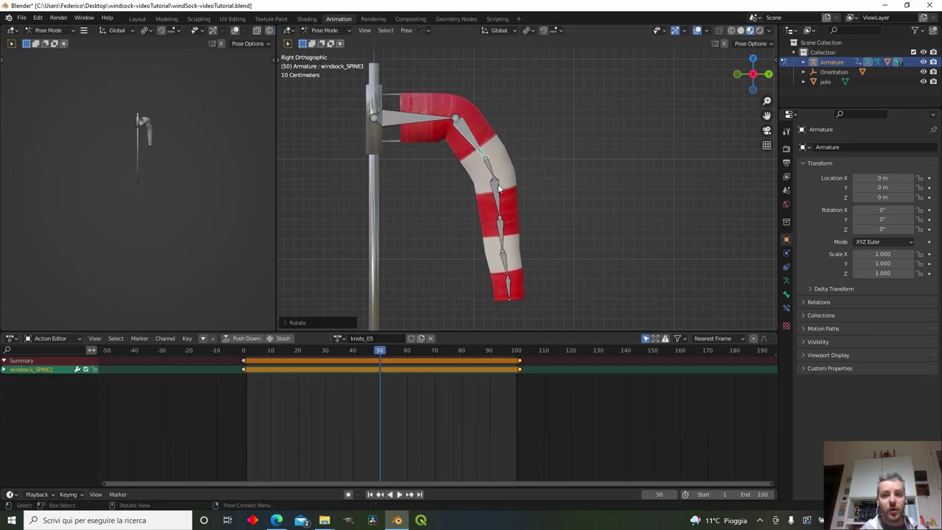
{"action": "left_click", "coordinate": [498, 188]}
{"action": "key", "text": "r"}
{"action": "left_click", "coordinate": [507, 208]}
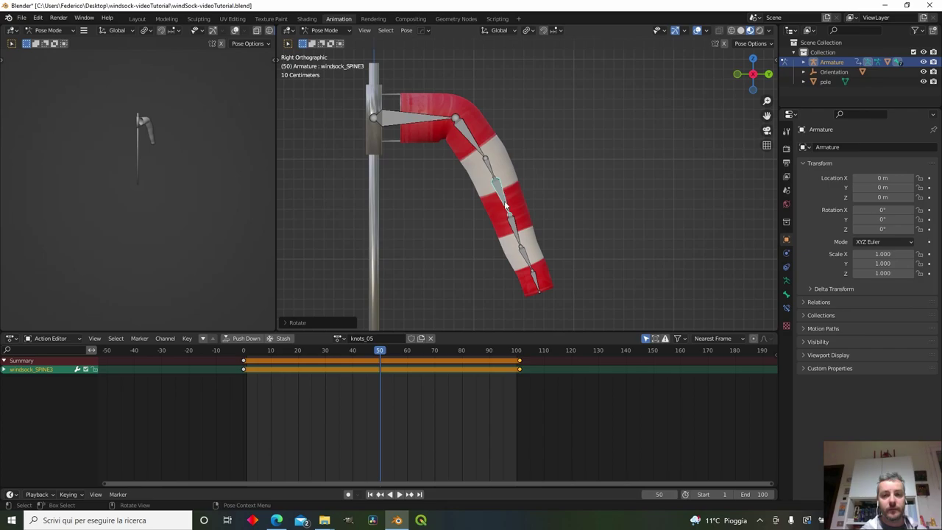
Step: Rotate windsock_SPINE5 and windsock_SPINE6 slightly back toward the pole and keyframe all bones at frame 50
{"action": "left_click", "coordinate": [523, 258]}
{"action": "key", "text": "r"}
{"action": "left_click", "coordinate": [521, 259]}
{"action": "left_click", "coordinate": [528, 285]}
{"action": "key", "text": "r"}
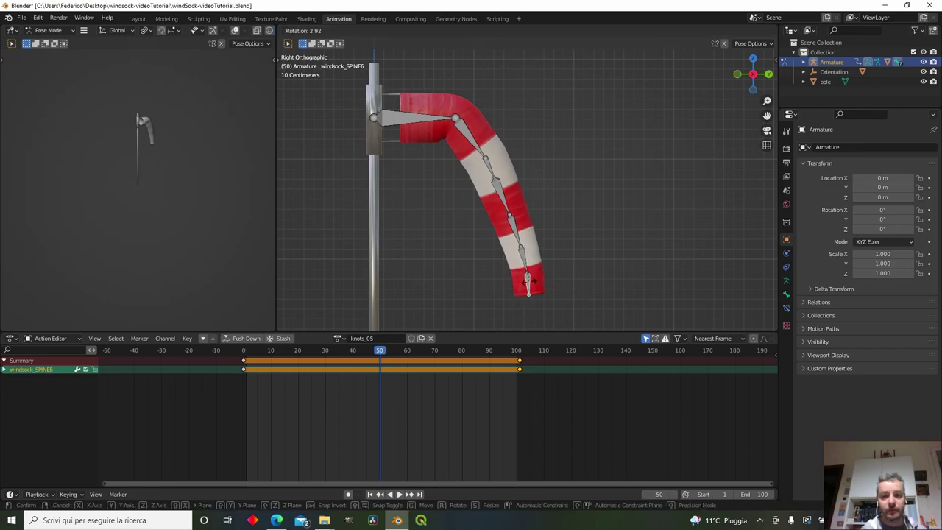
{"action": "left_click", "coordinate": [527, 283]}
{"action": "key", "text": "a"}
{"action": "key", "text": "i"}
Step: Rotate the sock's middle bones at frame 20, including windsock_SPINE4, and keyframe all windsock bones there
{"action": "left_click", "coordinate": [298, 350]}
{"action": "left_click", "coordinate": [516, 196]}
{"action": "key", "text": "r"}
{"action": "left_click", "coordinate": [526, 201]}
{"action": "middle_click_drag", "start_coordinate": [527, 201], "coordinate": [362, 202]}
{"action": "left_click", "coordinate": [468, 223]}
{"action": "key", "text": "a"}
{"action": "key", "text": "i"}
{"action": "key", "text": "space"}
{"action": "middle_click_drag", "start_coordinate": [394, 259], "coordinate": [559, 262]}
{"action": "key", "text": "space"}
Step: Rotate windsock_SPINE3 at frame 70, keyframe all windsock bones and play back the motion
{"action": "left_click", "coordinate": [434, 351]}
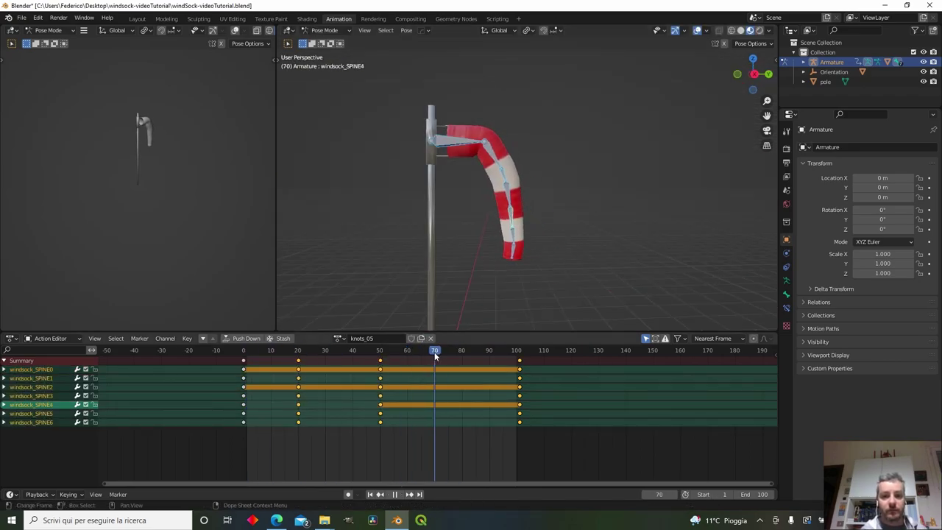
{"action": "left_click", "coordinate": [508, 197]}
{"action": "key", "text": "r"}
{"action": "left_click", "coordinate": [533, 224]}
{"action": "middle_click_drag", "start_coordinate": [533, 225], "coordinate": [441, 215]}
{"action": "key", "text": "a"}
{"action": "key", "text": "i"}
{"action": "left_click", "coordinate": [639, 195]}
{"action": "middle_click_drag", "start_coordinate": [569, 232], "coordinate": [599, 210]}
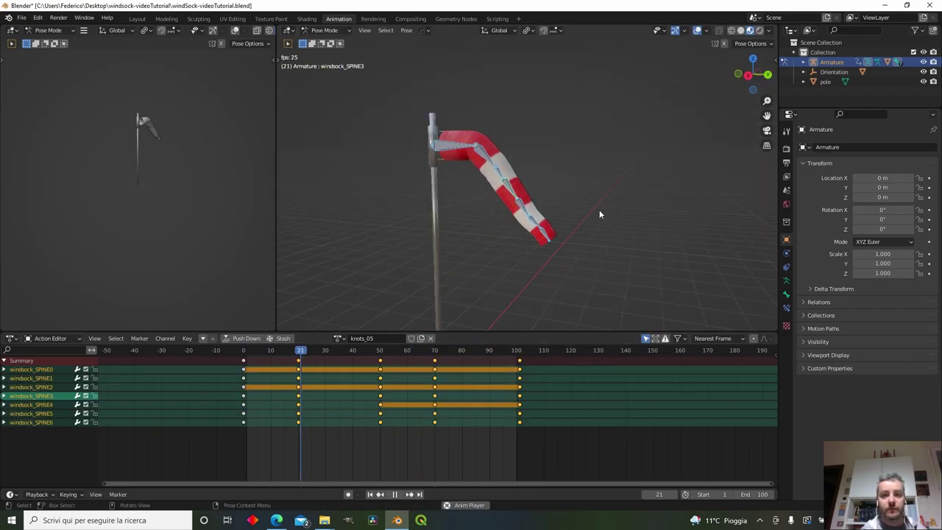
{"action": "key", "text": "space"}
Step: Raise the sock slightly with windsock_SPINE1 at frame 0 and store that pose for all bones at frames 0 and 101
{"action": "left_click", "coordinate": [243, 351]}
{"action": "key", "text": "KP_3"}
{"action": "scroll", "coordinate": [487, 159], "scroll_direction": "up", "scroll_amount": 3}
{"action": "left_click", "coordinate": [468, 139]}
{"action": "key", "text": "r"}
{"action": "key", "text": "i"}
{"action": "left_click", "coordinate": [577, 160]}
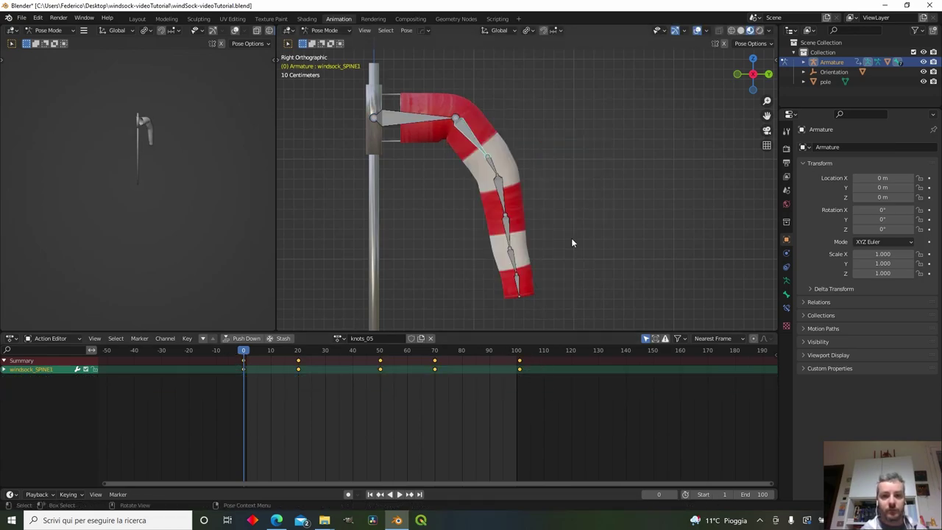
{"action": "key", "text": "a"}
{"action": "key", "text": "shift+ctrl+space"}
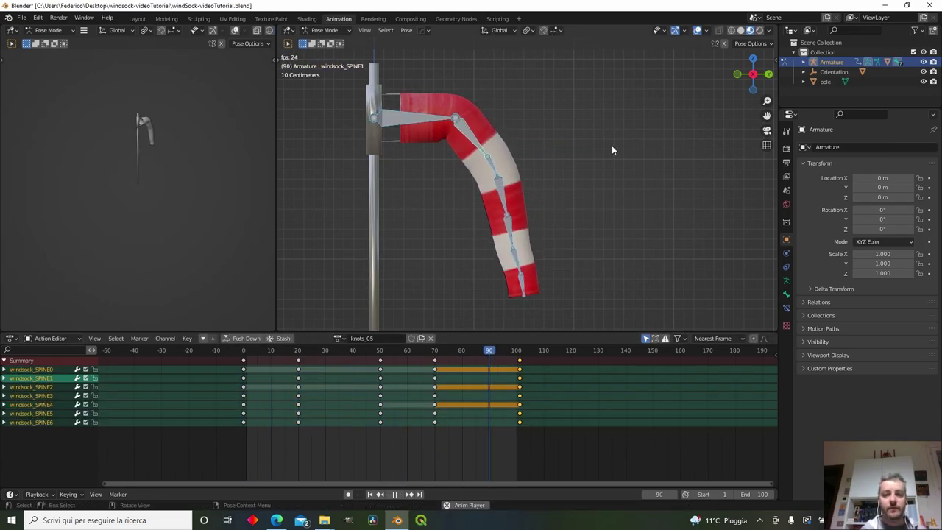
Step: Duplicate existing keyframes of all bones to frames 38 and 14
{"action": "mouse_move", "coordinate": [611, 145]}
{"action": "middle_mouse_down"}
{"action": "mouse_move", "coordinate": [529, 211]}
{"action": "mouse_move", "coordinate": [488, 189]}
{"action": "mouse_move", "coordinate": [602, 160]}
{"action": "middle_mouse_up"}
{"action": "key", "text": "space"}
{"action": "left_click", "coordinate": [380, 361]}
{"action": "key", "text": "g"}
{"action": "left_click", "coordinate": [377, 374]}
Step: Rotate windsock_SPINE1 further outward at frame 50 and reselect all windsock bones
{"action": "left_click", "coordinate": [380, 350]}
{"action": "left_click", "coordinate": [455, 141]}
{"action": "key", "text": "r"}
{"action": "left_click", "coordinate": [533, 212]}
{"action": "key", "text": "KP_3"}
{"action": "key", "text": "a"}
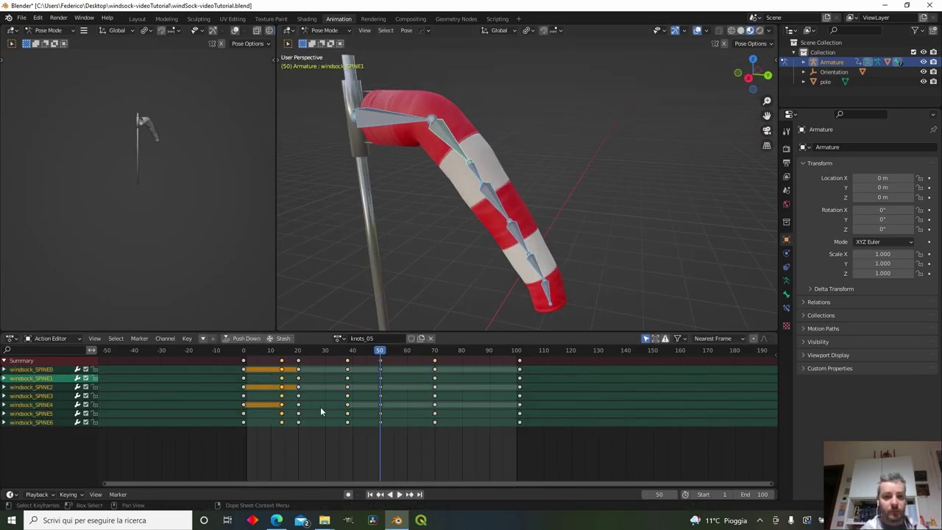
Step: Play back the loop and duplicate the frame 14 and frame 27 keyframes to frames 87 and 95
{"action": "key", "text": "space"}
{"action": "scroll", "coordinate": [616, 237], "scroll_direction": "down", "scroll_amount": 1}
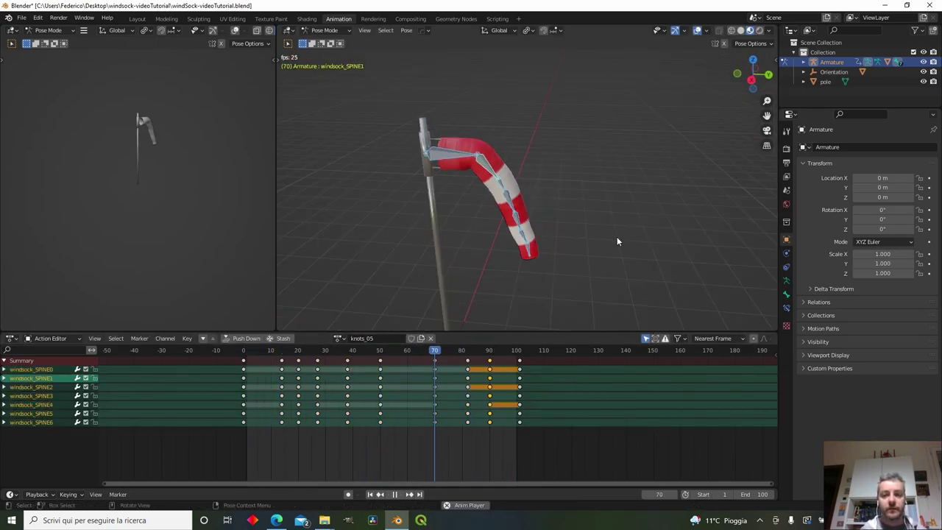
{"action": "middle_click_drag", "start_coordinate": [617, 236], "coordinate": [586, 231]}
{"action": "key", "text": "space"}
{"action": "left_click", "coordinate": [490, 353]}
{"action": "mouse_move", "coordinate": [491, 358]}
{"action": "left_mouse_down"}
{"action": "mouse_move", "coordinate": [464, 363]}
{"action": "mouse_move", "coordinate": [481, 363]}
{"action": "left_mouse_up"}
{"action": "left_click", "coordinate": [282, 360]}
{"action": "key", "text": "shift+d"}
{"action": "left_click", "coordinate": [488, 427]}
{"action": "left_click", "coordinate": [318, 360]}
{"action": "key", "text": "shift+d"}
{"action": "left_click", "coordinate": [556, 398]}
Step: Duplicate the frame 82 keyframes to frame 58 and play back the loop
{"action": "left_click", "coordinate": [468, 360]}
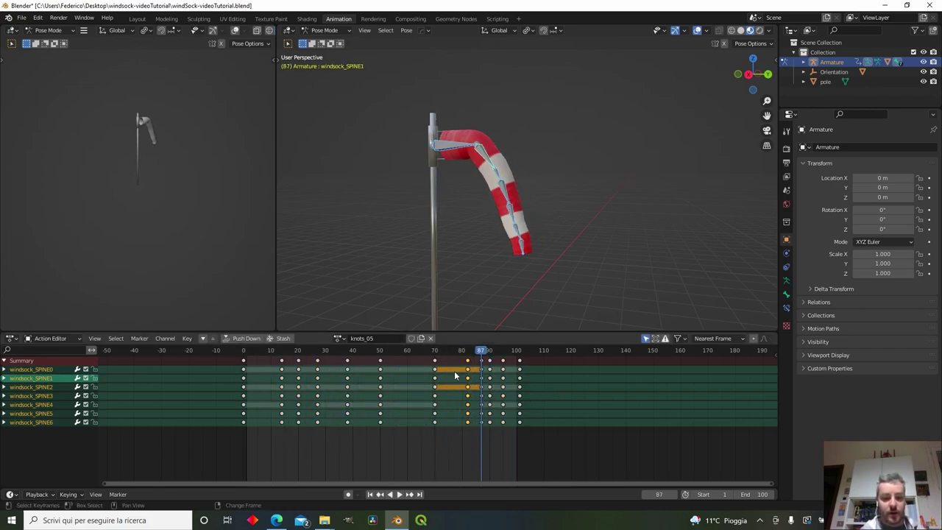
{"action": "key", "text": "shift+d"}
{"action": "left_click", "coordinate": [391, 377]}
{"action": "key", "text": "space"}
{"action": "key", "text": "space"}
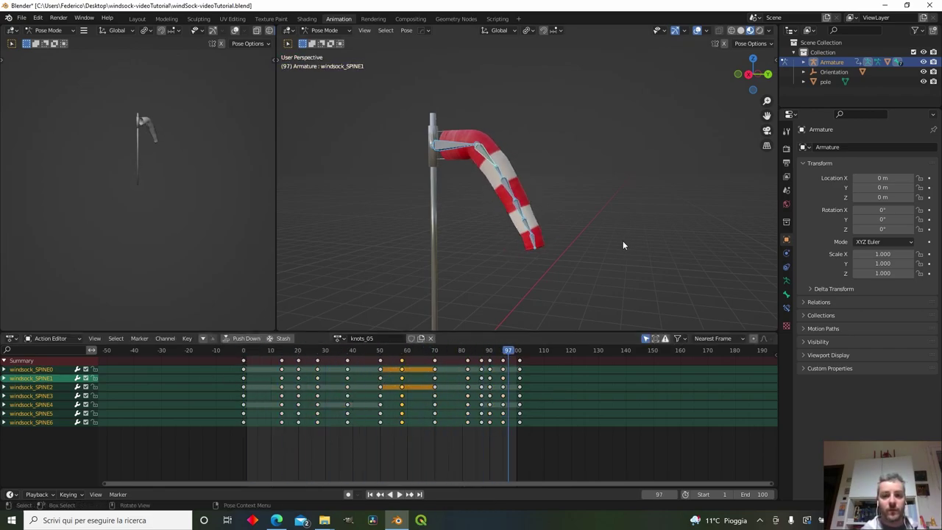
Step: Delete the keyframes at frame 95 and replay the loop from the start
{"action": "mouse_move", "coordinate": [508, 354]}
{"action": "left_mouse_down"}
{"action": "mouse_move", "coordinate": [499, 356]}
{"action": "mouse_move", "coordinate": [522, 356]}
{"action": "mouse_move", "coordinate": [506, 423]}
{"action": "mouse_move", "coordinate": [494, 352]}
{"action": "left_mouse_up"}
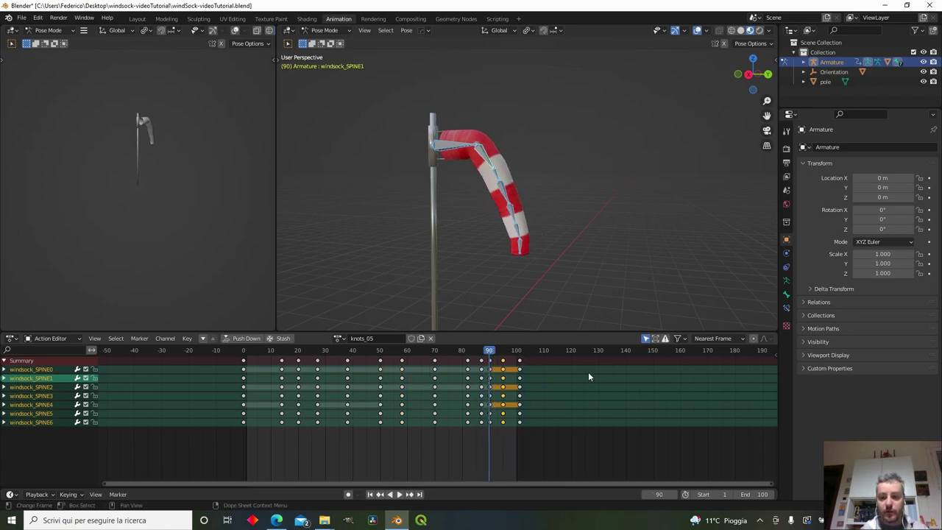
{"action": "key", "text": "Delete"}
{"action": "left_click_drag", "start_coordinate": [243, 352], "coordinate": [218, 374]}
{"action": "key", "text": "space"}
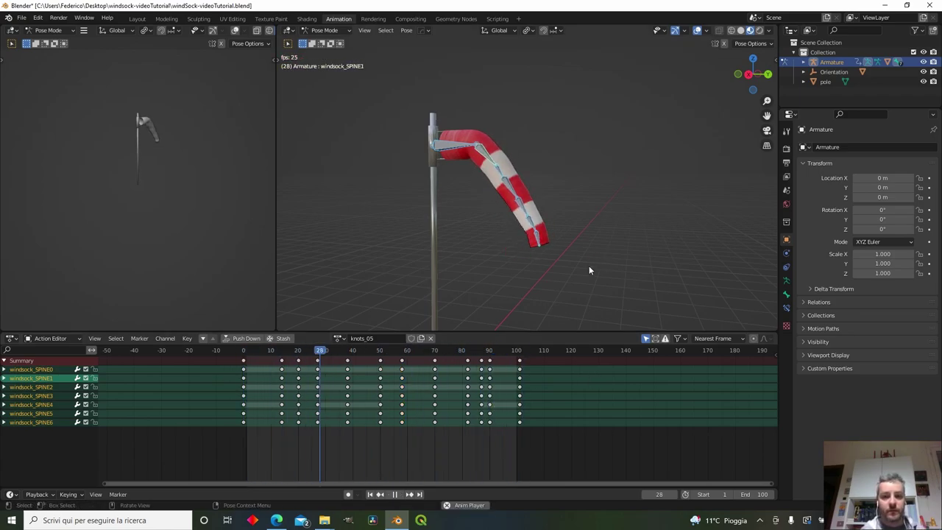
{"action": "key", "text": "space"}
Step: Move the frame 82 keyframes to frame 78 and play back the result
{"action": "left_click", "coordinate": [467, 360]}
{"action": "key", "text": "g"}
{"action": "left_click", "coordinate": [491, 412]}
{"action": "key", "text": "space"}
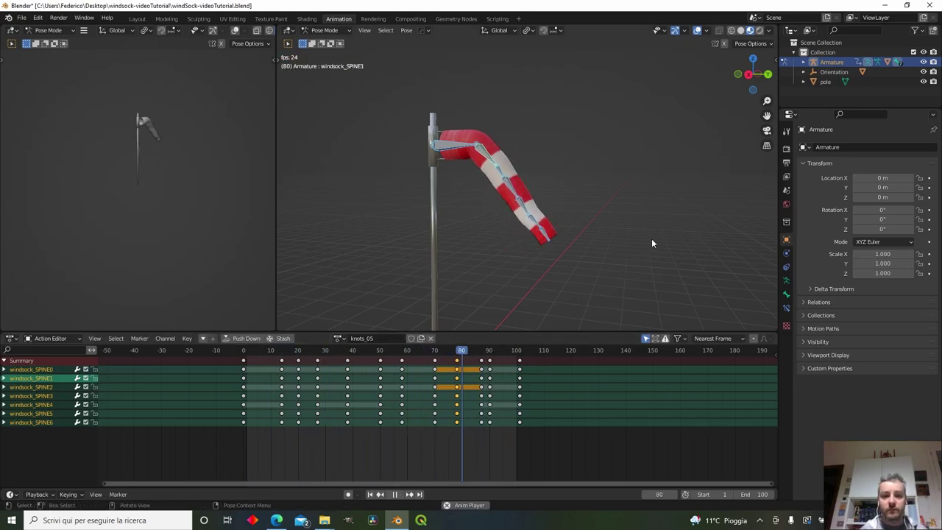
{"action": "key", "text": "space"}
Step: Duplicate the frame 90 keyframes to frame 7 and review the looping motion from several angles
{"action": "left_click_drag", "start_coordinate": [505, 431], "coordinate": [484, 357]}
{"action": "key", "text": "shift+d"}
{"action": "left_click", "coordinate": [273, 370]}
{"action": "key", "text": "space"}
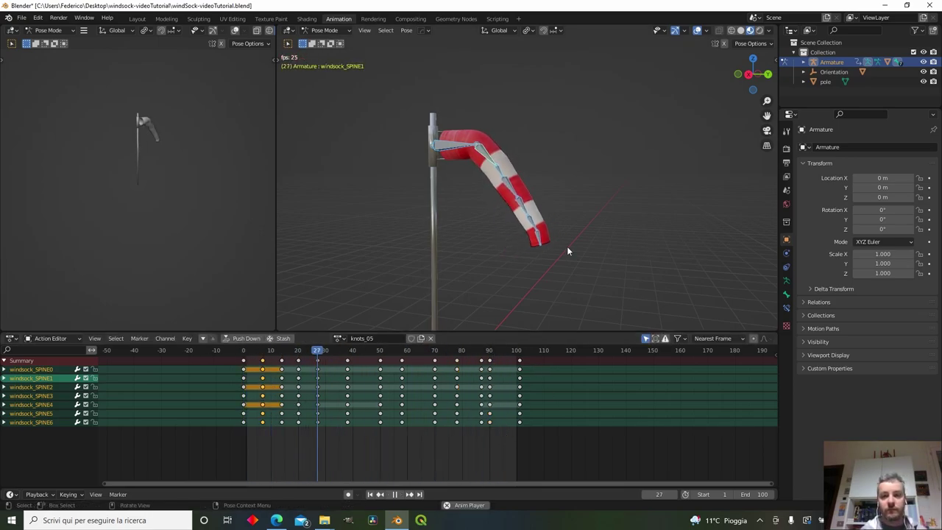
{"action": "middle_click_drag", "start_coordinate": [567, 246], "coordinate": [592, 257]}
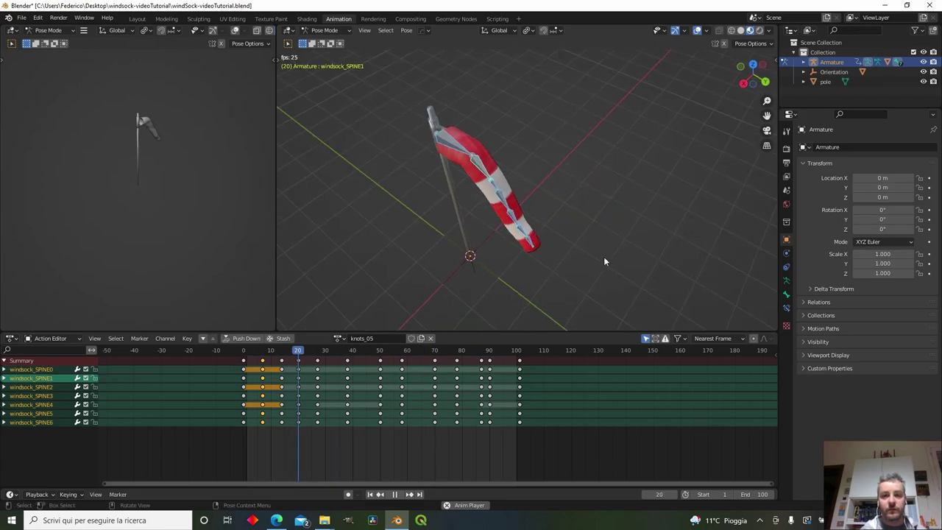
{"action": "key", "text": "KP_3"}
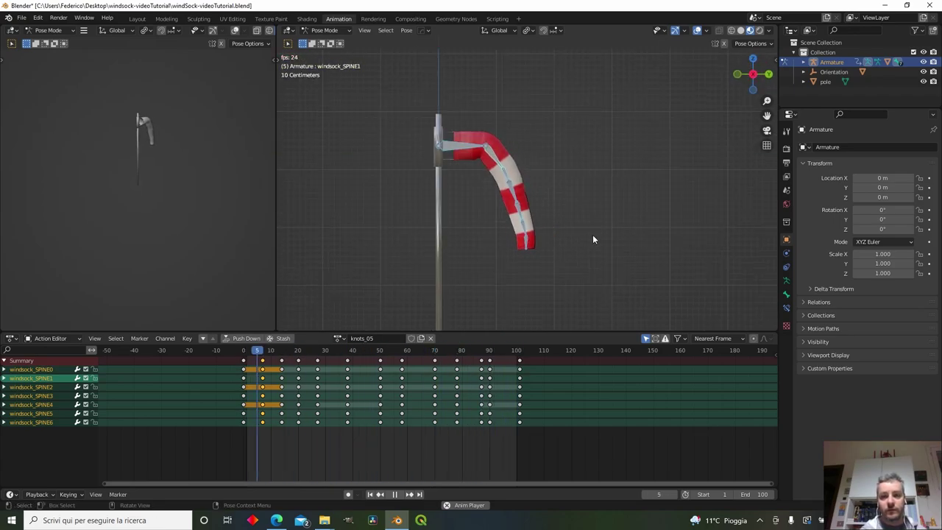
{"action": "key", "text": "space"}
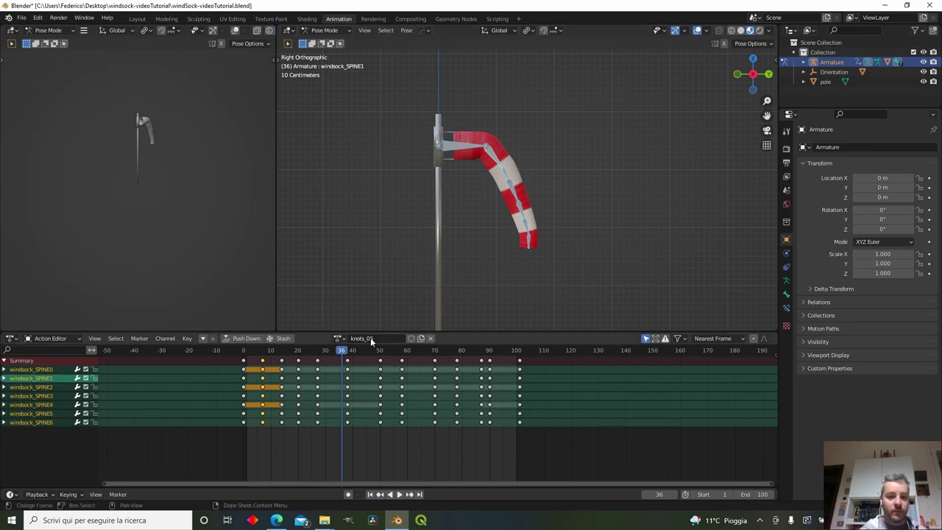
Step: Push the finished action down at frame 0 and name its track knots_05 in the Nonlinear Animation editor
{"action": "left_click_drag", "start_coordinate": [325, 355], "coordinate": [237, 346]}
{"action": "left_click", "coordinate": [241, 339]}
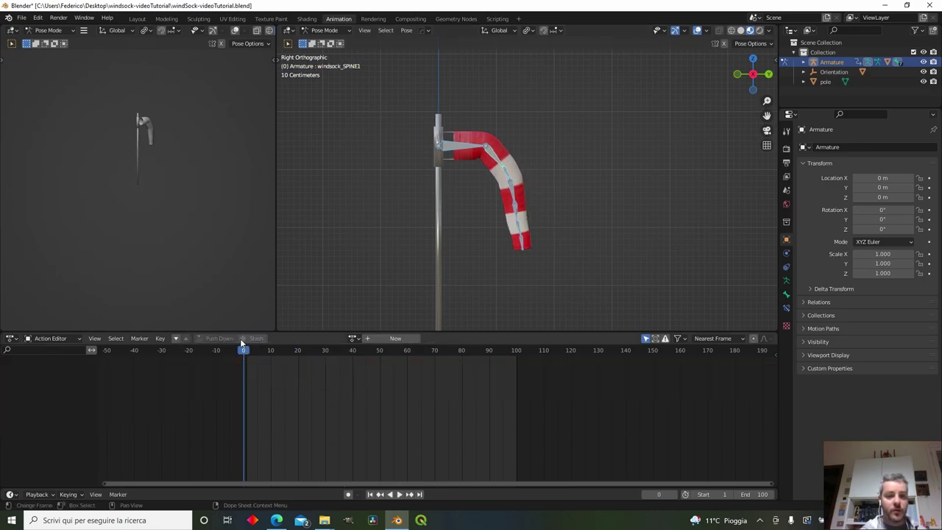
{"action": "left_click", "coordinate": [10, 339]}
{"action": "left_click", "coordinate": [125, 406]}
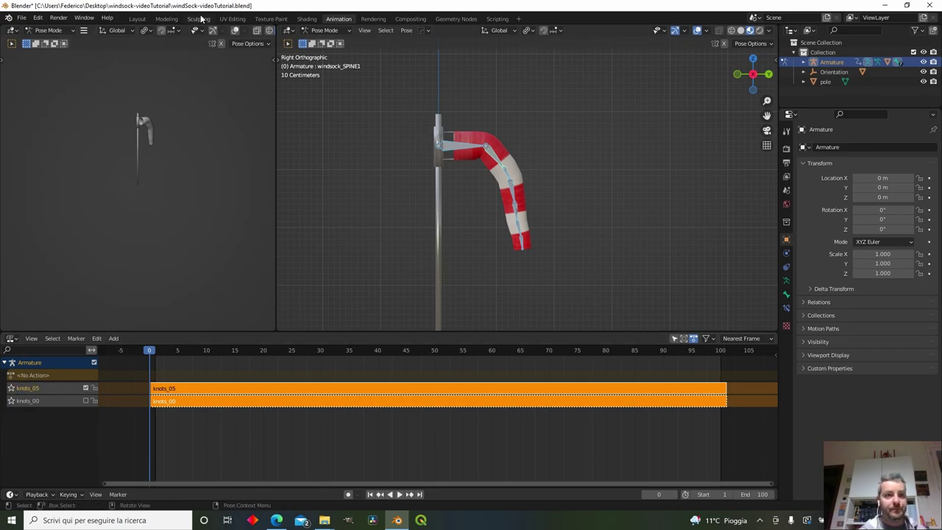
{"action": "left_click", "coordinate": [11, 338]}
{"action": "left_click", "coordinate": [168, 412]}
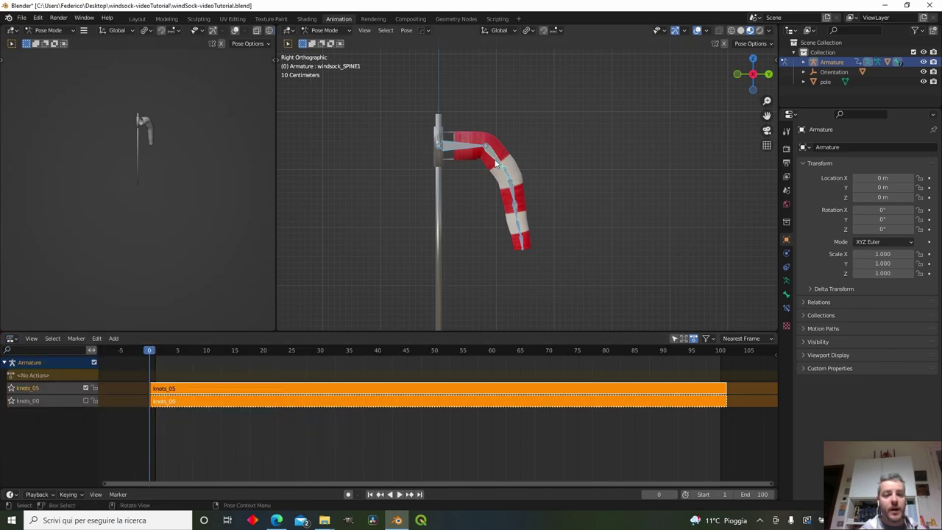
Step: Return to the Action Editor, rotate windsock_SPINE1 upward at frame 0 and create an action named knots_10
{"action": "left_click", "coordinate": [10, 338]}
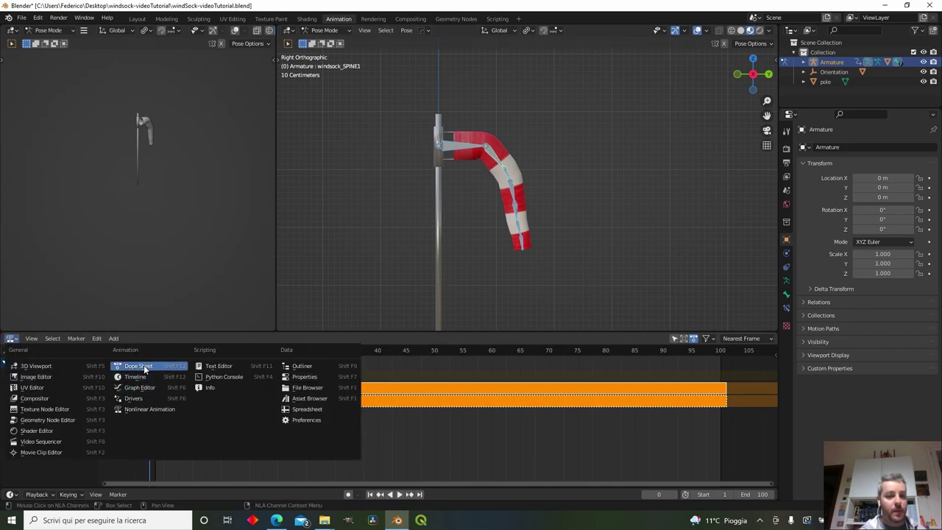
{"action": "left_click", "coordinate": [136, 365]}
{"action": "scroll", "coordinate": [488, 231], "scroll_direction": "up", "scroll_amount": 2}
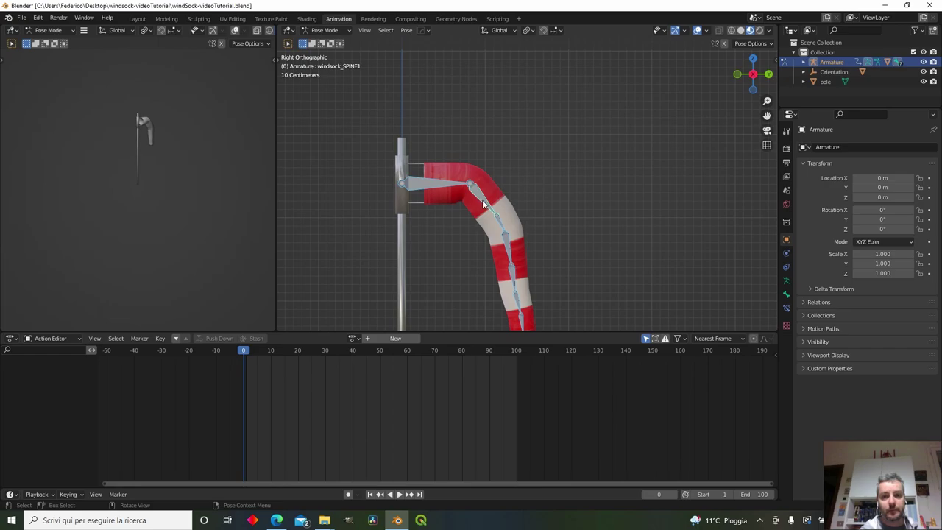
{"action": "key", "text": "r"}
{"action": "left_click", "coordinate": [530, 188]}
{"action": "left_click", "coordinate": [391, 338]}
{"action": "type", "text": "knots_10"}
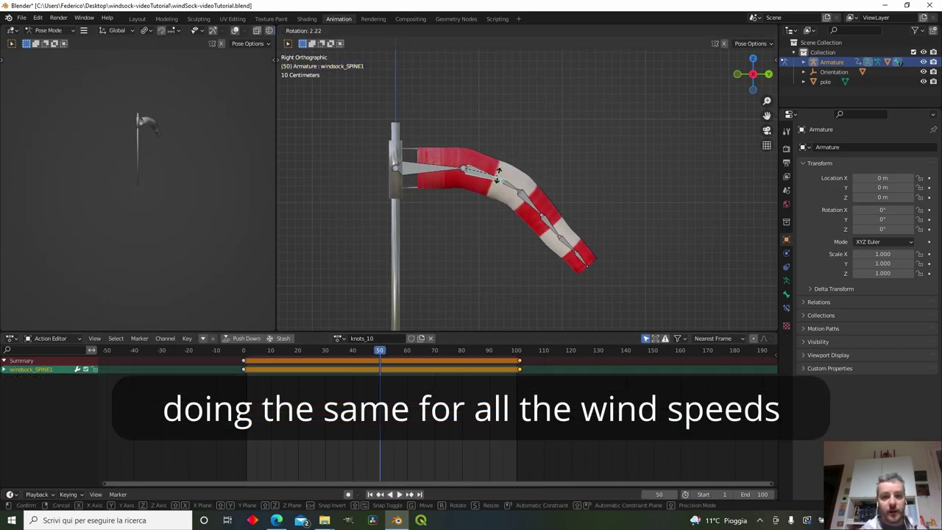
Step: Build the knots_10 motion by rotating the spine bones at frames 50, 20 and 30, and play it back
{"action": "middle_click_drag", "start_coordinate": [442, 193], "coordinate": [481, 195]}
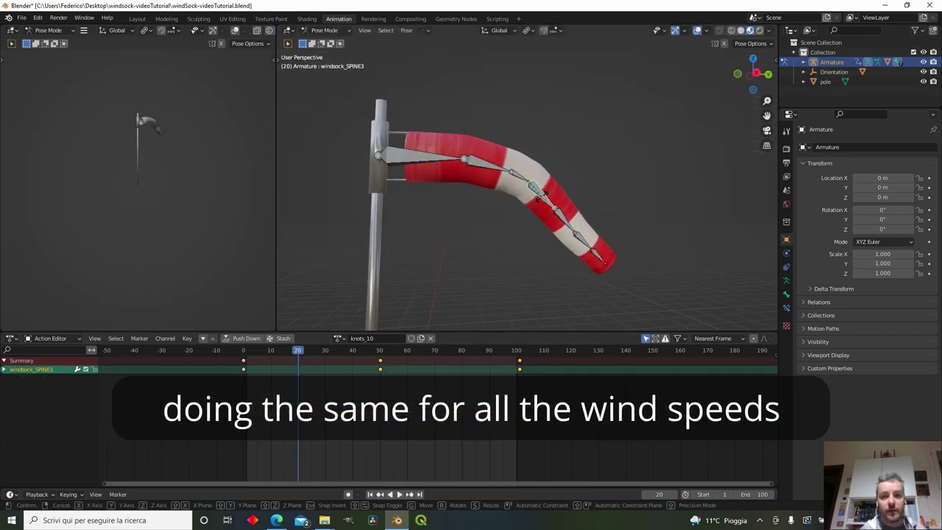
{"action": "key", "text": "r"}
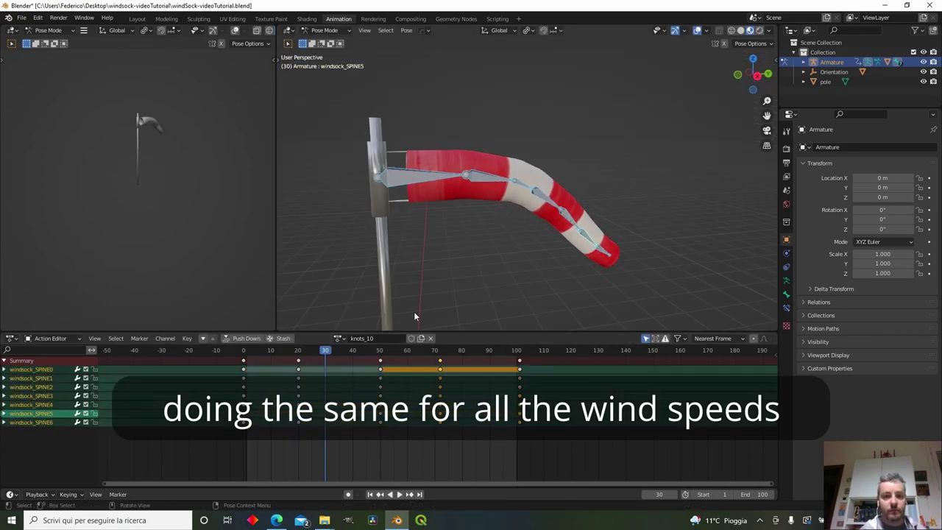
{"action": "key", "text": "r"}
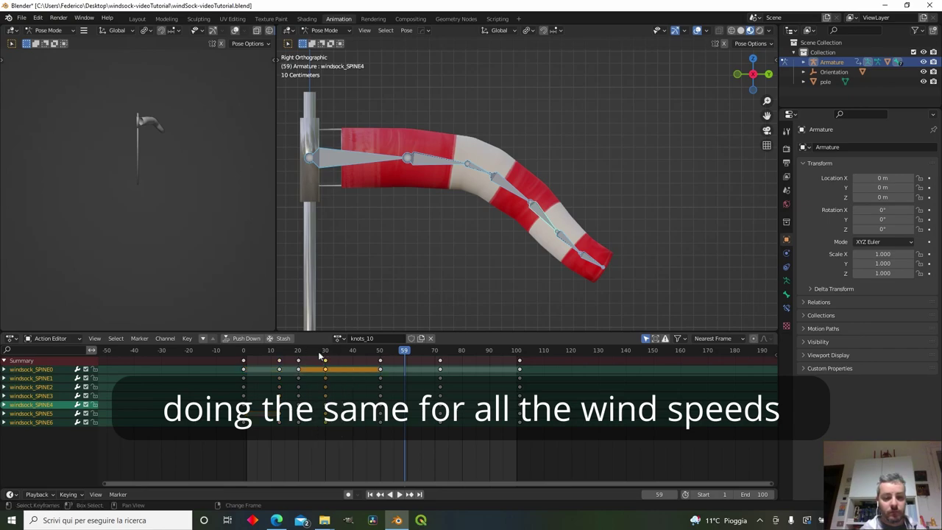
{"action": "key", "text": "space"}
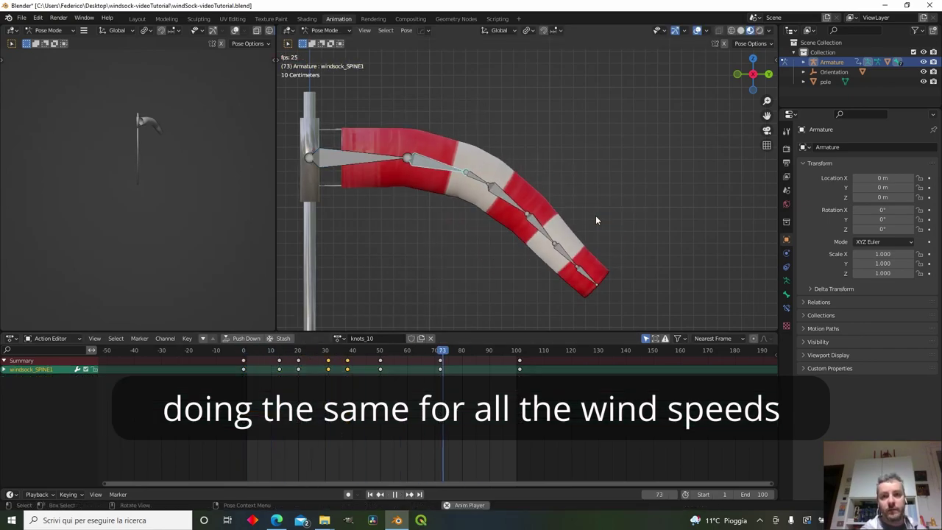
{"action": "middle_click_drag", "start_coordinate": [664, 194], "coordinate": [589, 241]}
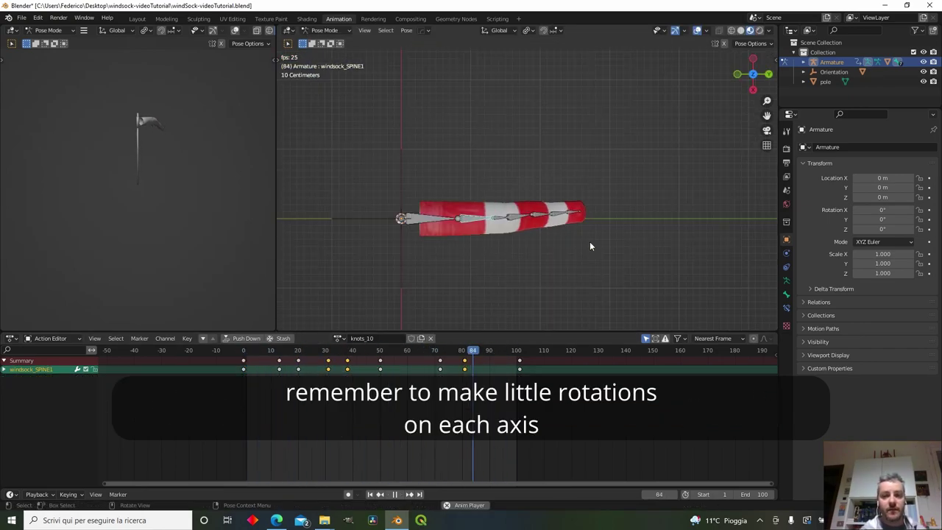
Step: Key additional small rotations of windsock_SPINE1 and windsock_SPINE2 using top and side views, and review the playback
{"action": "key", "text": "space"}
{"action": "key", "text": "i"}
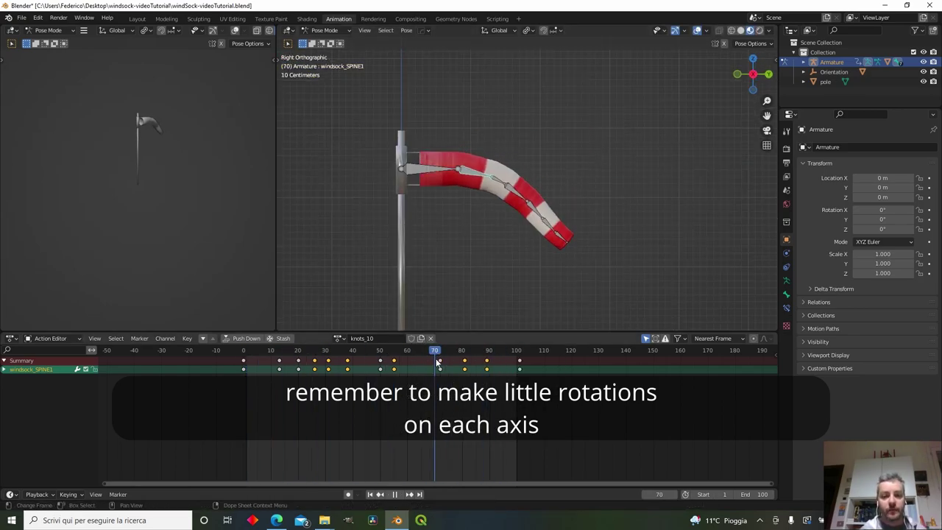
{"action": "key", "text": "space"}
{"action": "key", "text": "i"}
{"action": "left_click", "coordinate": [529, 172]}
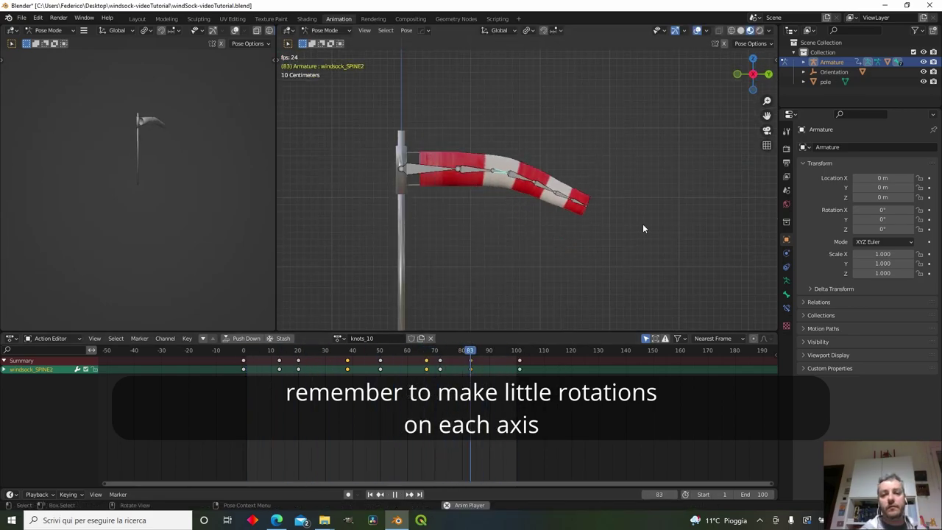
{"action": "left_click", "coordinate": [410, 352]}
Step: Push the action down and name its track knots_10 in the Nonlinear Animation editor
{"action": "left_click", "coordinate": [28, 338]}
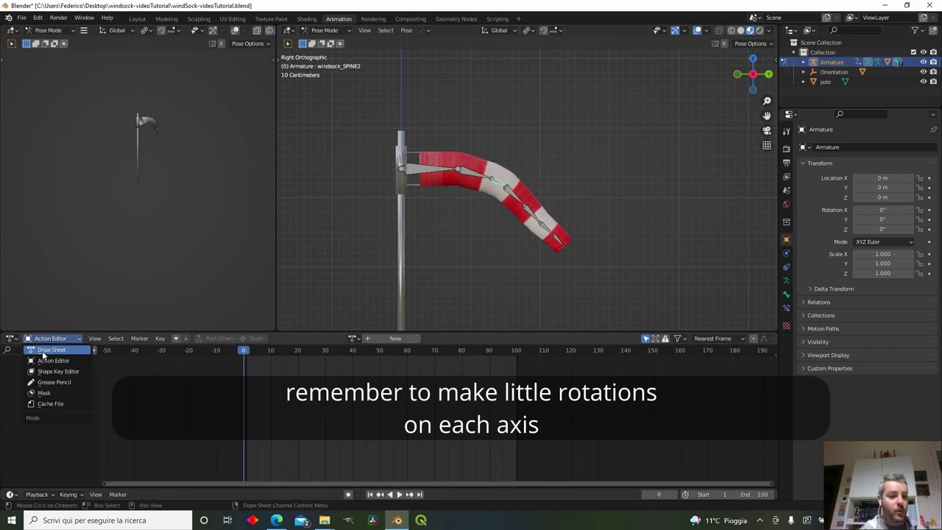
{"action": "left_click", "coordinate": [51, 384]}
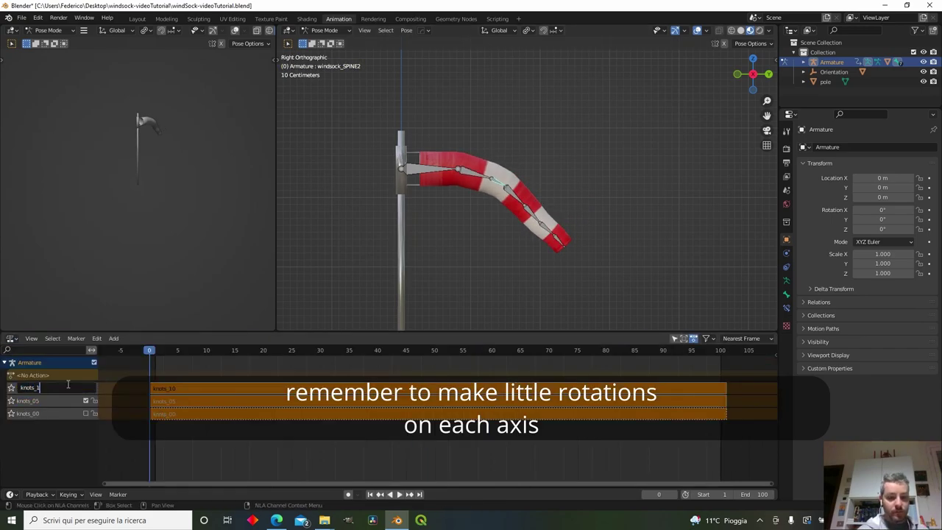
{"action": "type", "text": "0"}
{"action": "key", "text": "Return"}
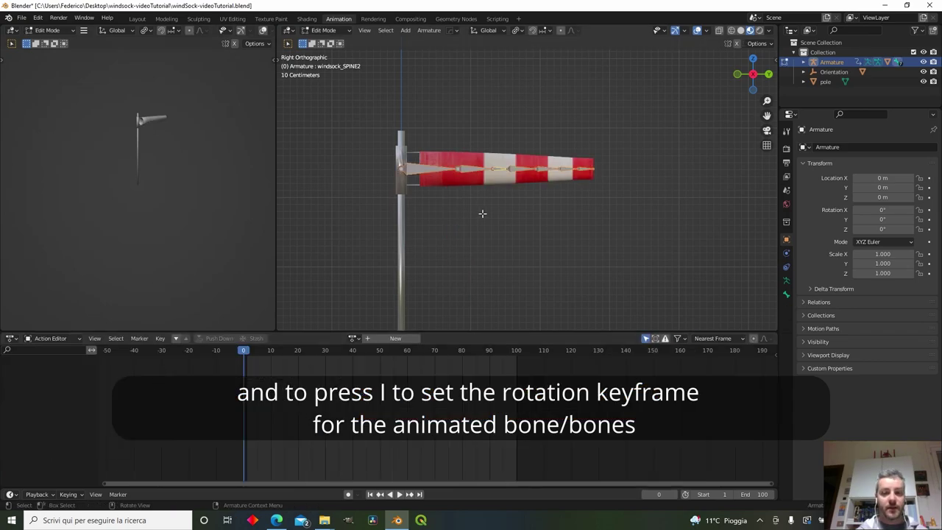
Step: Return to Pose Mode, clear the rotation of all bones and key the straight pose at frames 0 and 101
{"action": "key", "text": "Tab"}
{"action": "key", "text": "alt+r"}
{"action": "key", "text": "i"}
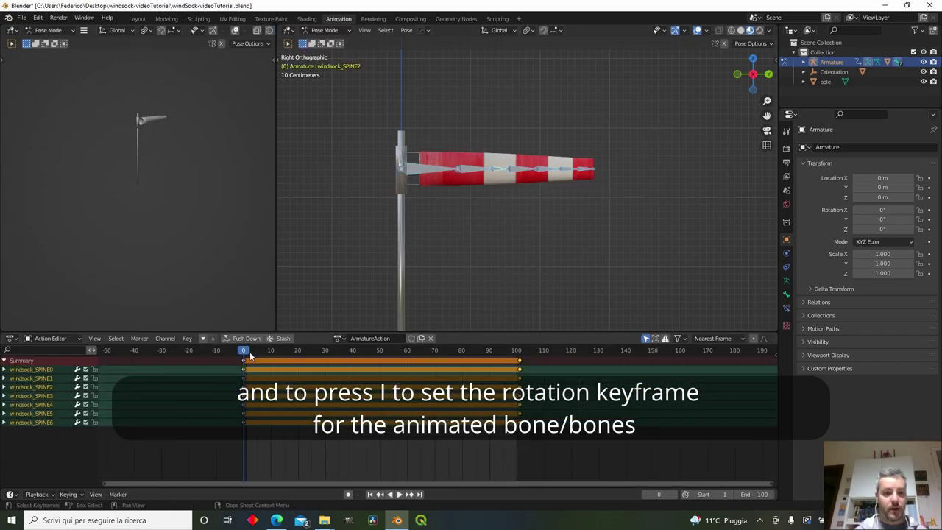
Step: At frame 50, rotate several spine bones so the windsock bends slightly upward, and key their rotation
{"action": "left_click", "coordinate": [380, 352]}
{"action": "left_click", "coordinate": [497, 171]}
{"action": "key", "text": "r"}
{"action": "left_click", "coordinate": [523, 176]}
{"action": "left_click", "coordinate": [546, 171]}
{"action": "key", "text": "r"}
{"action": "left_click", "coordinate": [552, 158]}
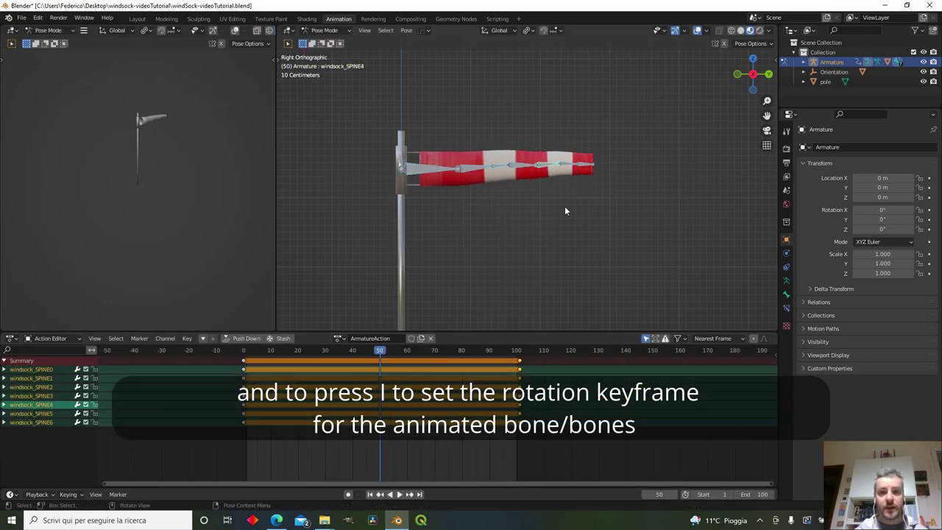
{"action": "key", "text": "i"}
Step: At frame 30, rotate windsock_SPINE1 vertically in the side view and slightly sideways in an angled view
{"action": "left_click_drag", "start_coordinate": [380, 350], "coordinate": [325, 360]}
{"action": "left_click", "coordinate": [475, 166]}
{"action": "key", "text": "r"}
{"action": "left_click", "coordinate": [492, 171]}
{"action": "middle_click_drag", "start_coordinate": [559, 140], "coordinate": [493, 193]}
{"action": "key", "text": "r"}
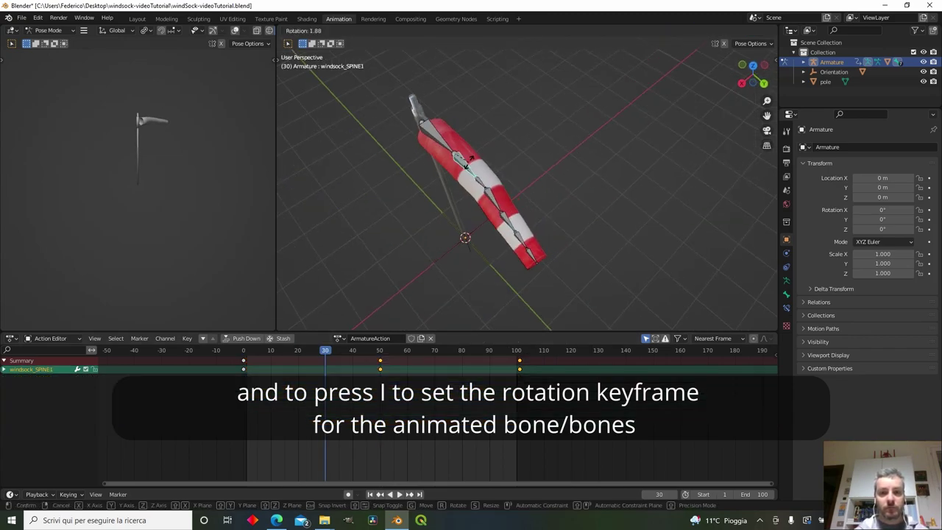
{"action": "left_click", "coordinate": [469, 158]}
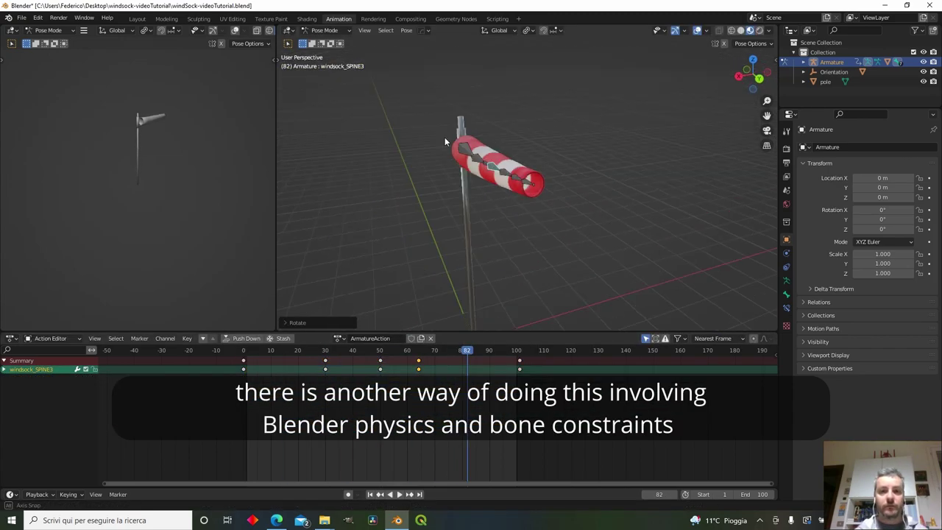
Step: Refine the rotation of windsock_SPINE3 at frames 82 and 30, checking the sideways bend from above
{"action": "key", "text": "r"}
{"action": "left_click", "coordinate": [434, 213]}
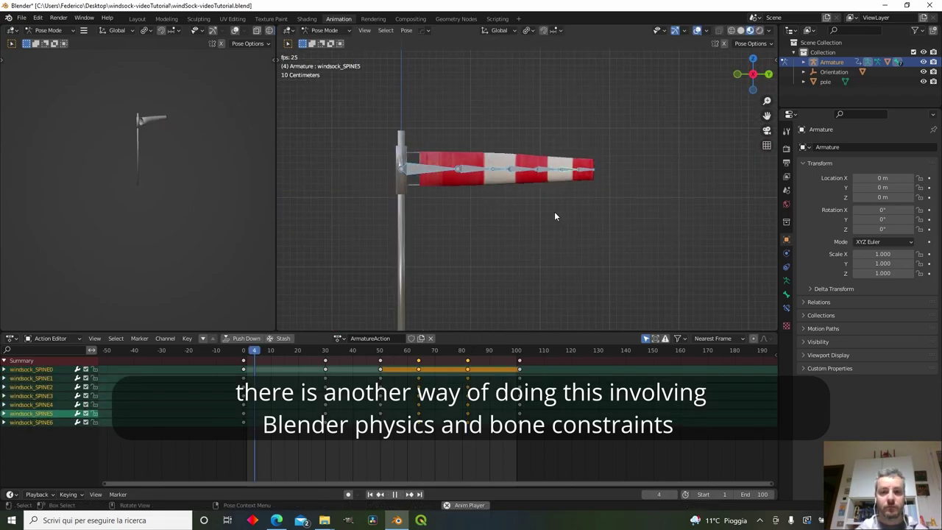
{"action": "middle_click_drag", "start_coordinate": [554, 211], "coordinate": [459, 293]}
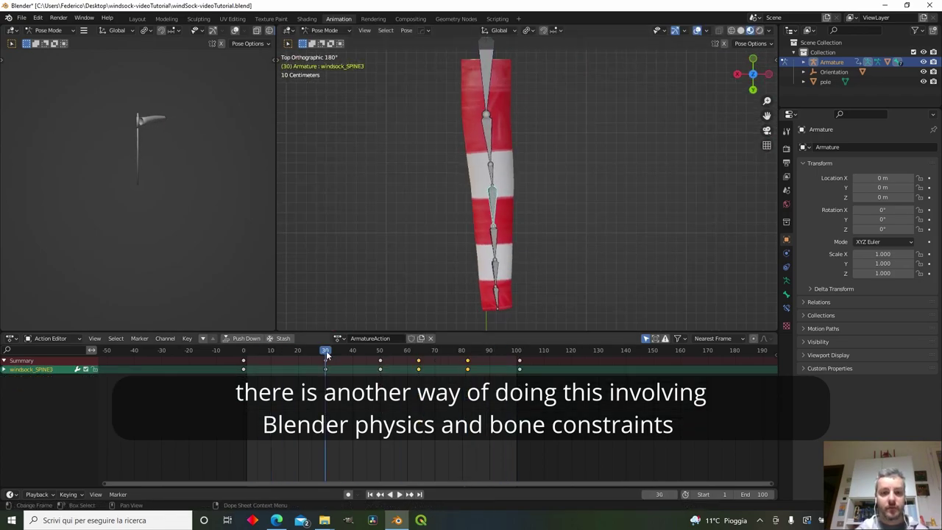
{"action": "key", "text": "r"}
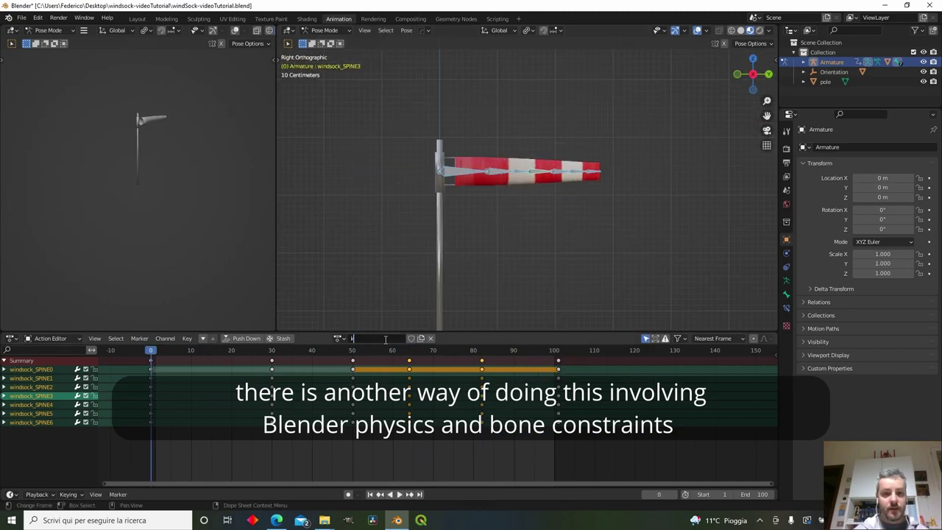
Step: Name the action knots_20, push it down to an NLA track and reload it in the Action Editor
{"action": "left_click", "coordinate": [243, 338]}
{"action": "left_click", "coordinate": [45, 339]}
{"action": "left_click", "coordinate": [356, 339]}
{"action": "left_click", "coordinate": [361, 384]}
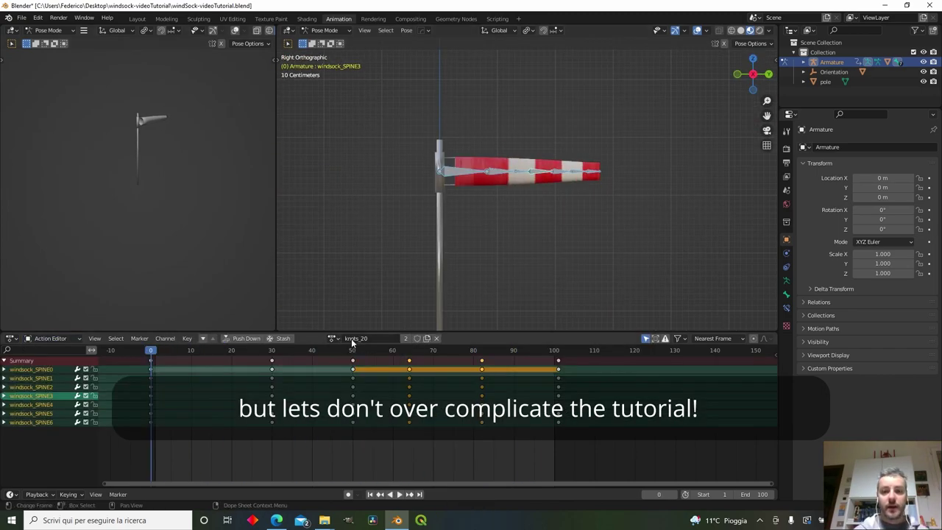
Step: Make a knots_15 action from knots_20, rotating windsock_SPINE1 downward and keying it at the existing frames from 0 to 82
{"action": "left_click", "coordinate": [501, 172]}
{"action": "key", "text": "r"}
{"action": "left_click", "coordinate": [538, 194]}
{"action": "left_click_drag", "start_coordinate": [152, 353], "coordinate": [274, 357]}
{"action": "key", "text": "r"}
{"action": "left_click", "coordinate": [543, 246]}
{"action": "key", "text": "i"}
{"action": "left_click", "coordinate": [543, 246]}
{"action": "key", "text": "Up"}
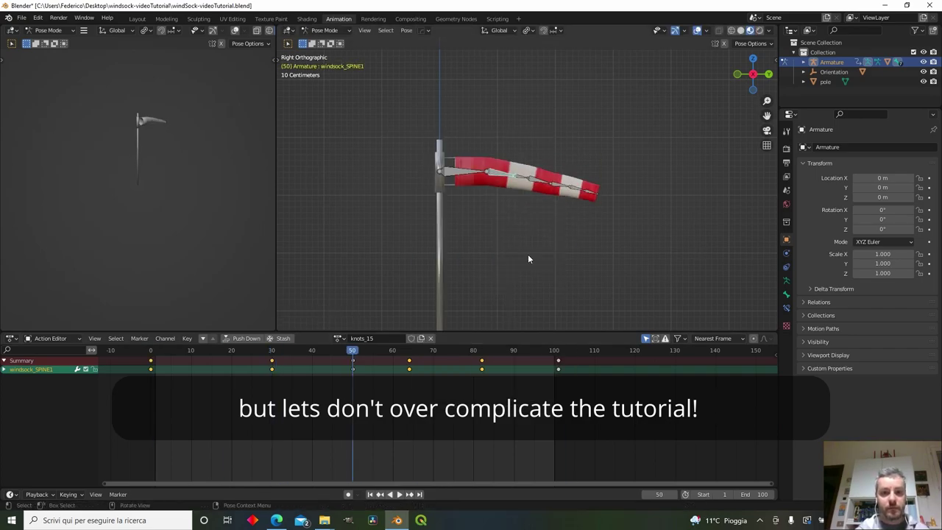
{"action": "key", "text": "r"}
{"action": "left_click", "coordinate": [613, 199]}
Step: Select all bones, duplicate the frame 0 keyframes to frame 101 to close the loop, and play the animation
{"action": "key", "text": "a"}
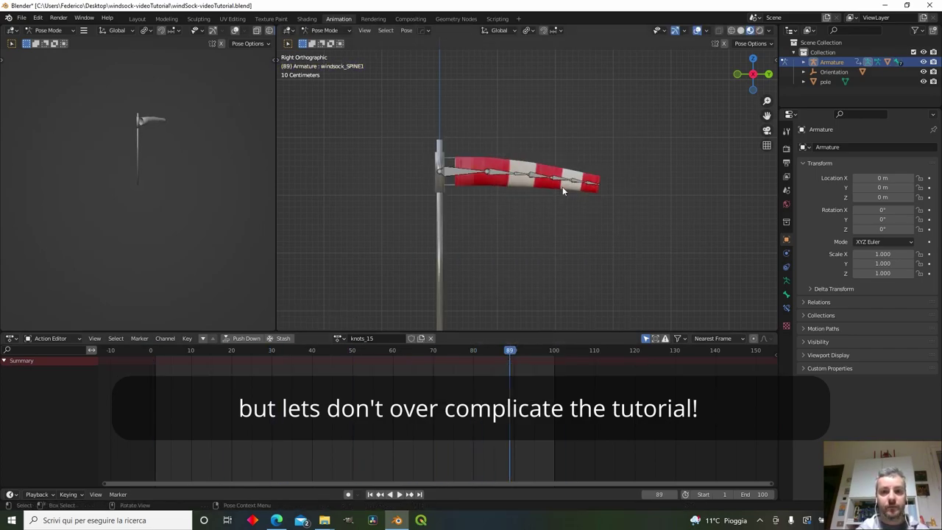
{"action": "key", "text": "a"}
{"action": "left_click", "coordinate": [151, 361]}
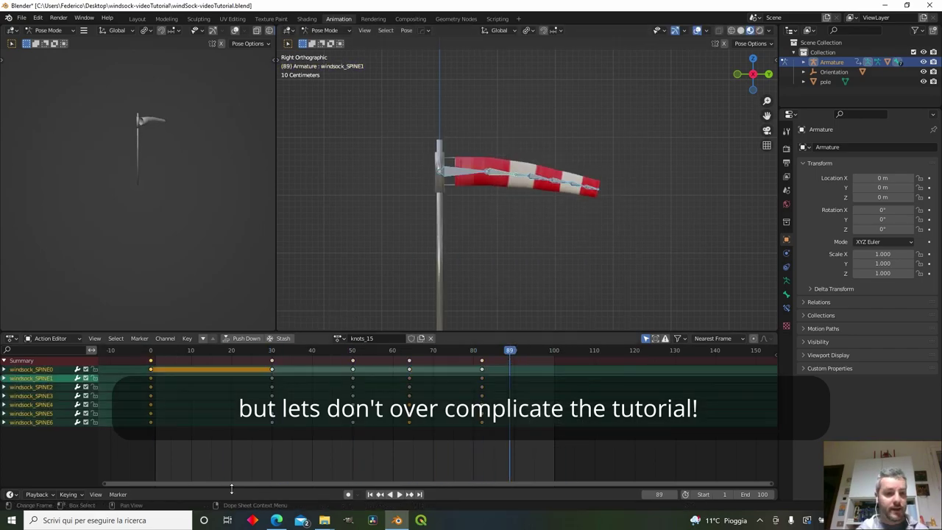
{"action": "key", "text": "shift+d"}
{"action": "left_click", "coordinate": [636, 371]}
{"action": "key", "text": "g"}
{"action": "left_click", "coordinate": [634, 372]}
{"action": "key", "text": "space"}
{"action": "middle_click_drag", "start_coordinate": [545, 245], "coordinate": [513, 226]}
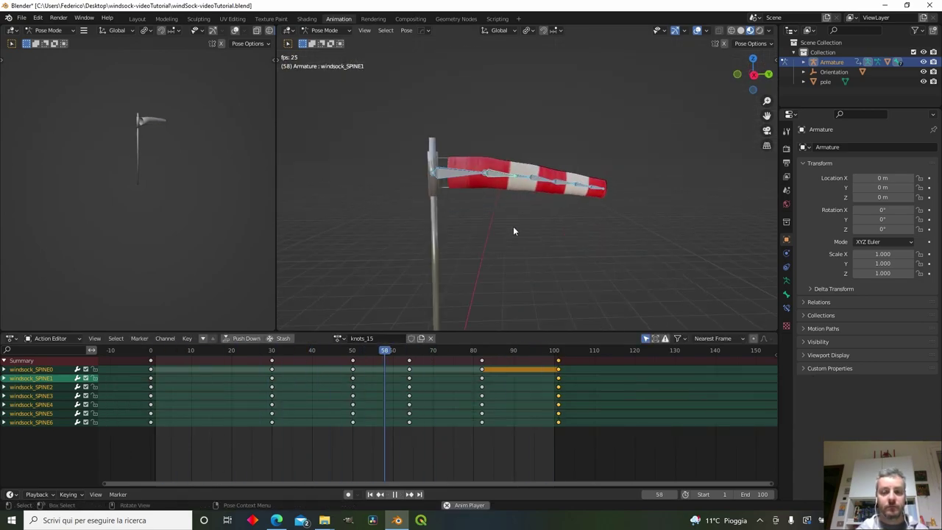
Step: At frame 16, rotate windsock_SPINE1 further downward and key the rotation
{"action": "key", "text": "space"}
{"action": "left_click_drag", "start_coordinate": [243, 354], "coordinate": [215, 353]}
{"action": "key", "text": "r"}
{"action": "left_click", "coordinate": [553, 221]}
{"action": "key", "text": "i"}
{"action": "left_click", "coordinate": [553, 221]}
Step: Duplicate the lowered-pose keyframes to frames 42, 57 and 74, and play back the motion
{"action": "left_click_drag", "start_coordinate": [326, 434], "coordinate": [316, 351]}
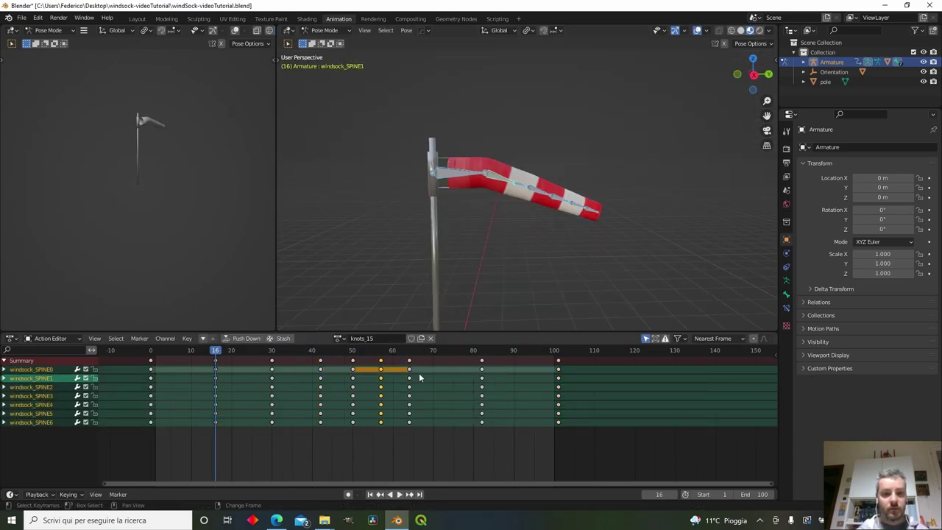
{"action": "left_click", "coordinate": [460, 378]}
{"action": "key", "text": "space"}
{"action": "key", "text": "space"}
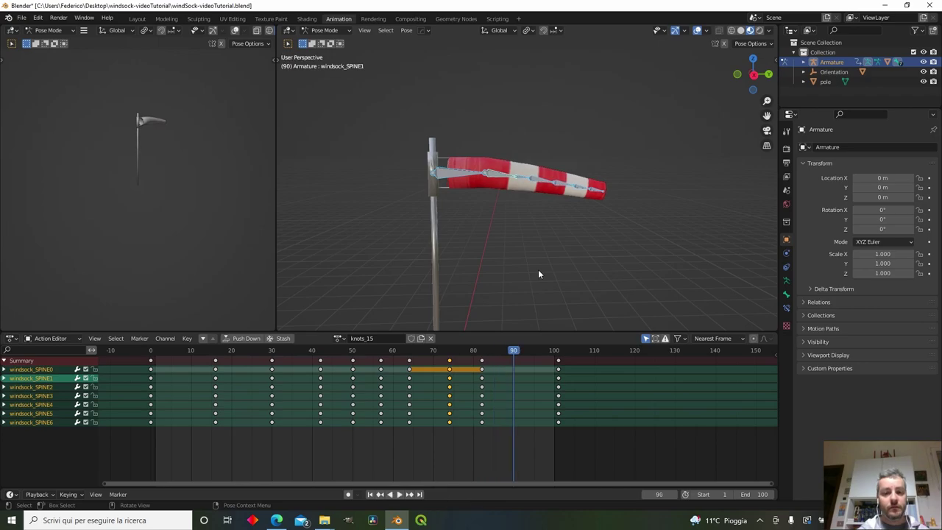
Step: Duplicate the frame 74 keyframes to frame 92 and review the looping motion
{"action": "mouse_move", "coordinate": [467, 434]}
{"action": "left_mouse_down"}
{"action": "mouse_move", "coordinate": [447, 379]}
{"action": "mouse_move", "coordinate": [432, 370]}
{"action": "left_mouse_up"}
{"action": "key", "text": "shift+d"}
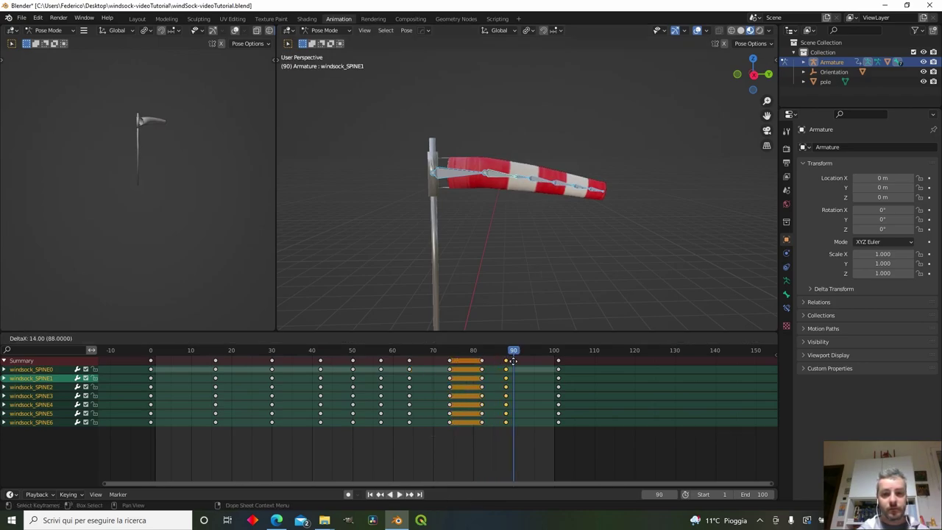
{"action": "left_click", "coordinate": [523, 361]}
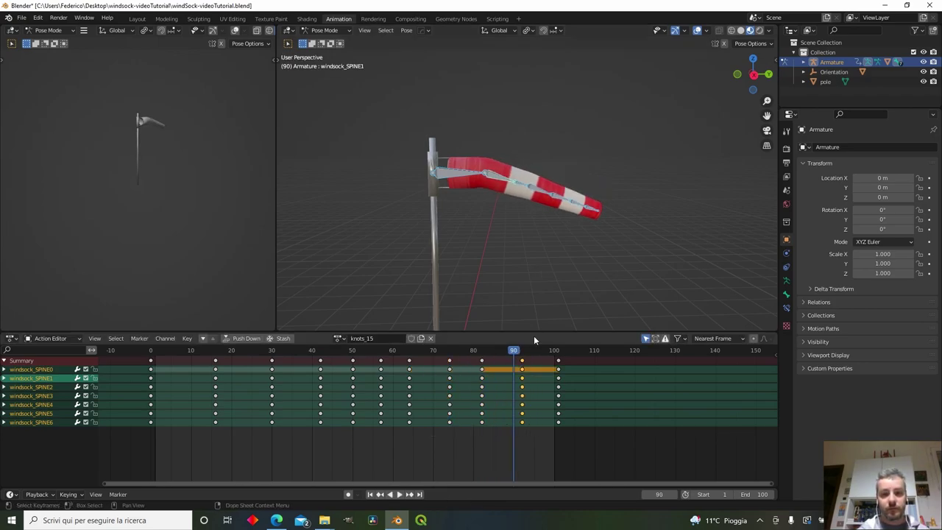
{"action": "key", "text": "space"}
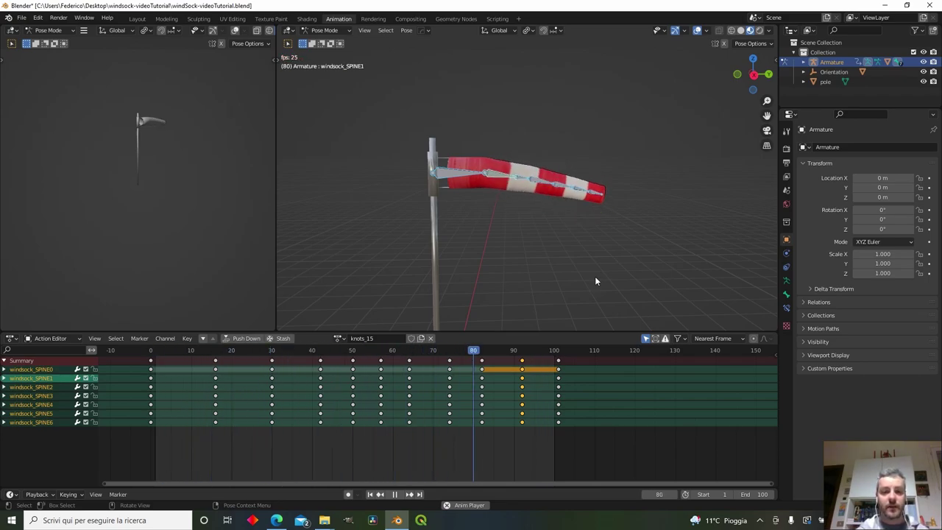
{"action": "key", "text": "space"}
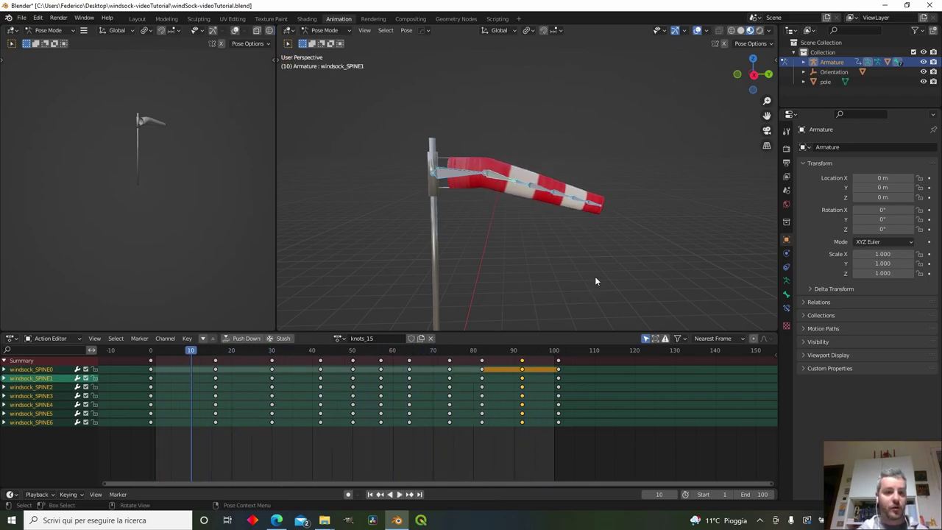
Step: Push the finished action down, name its track knots_15 in the Nonlinear Animation editor and enlarge that editor
{"action": "left_click", "coordinate": [247, 338]}
{"action": "left_click", "coordinate": [11, 337]}
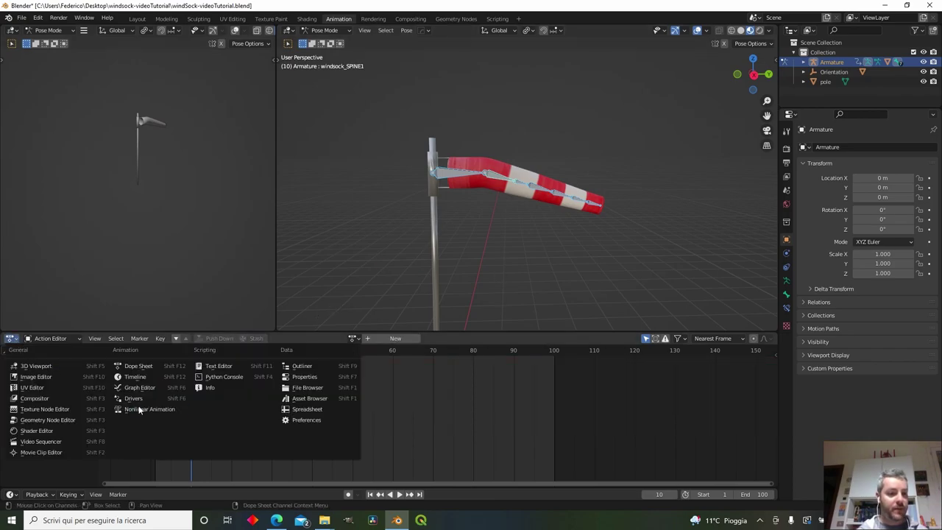
{"action": "left_click", "coordinate": [143, 410]}
{"action": "left_click_drag", "start_coordinate": [451, 333], "coordinate": [451, 291]}
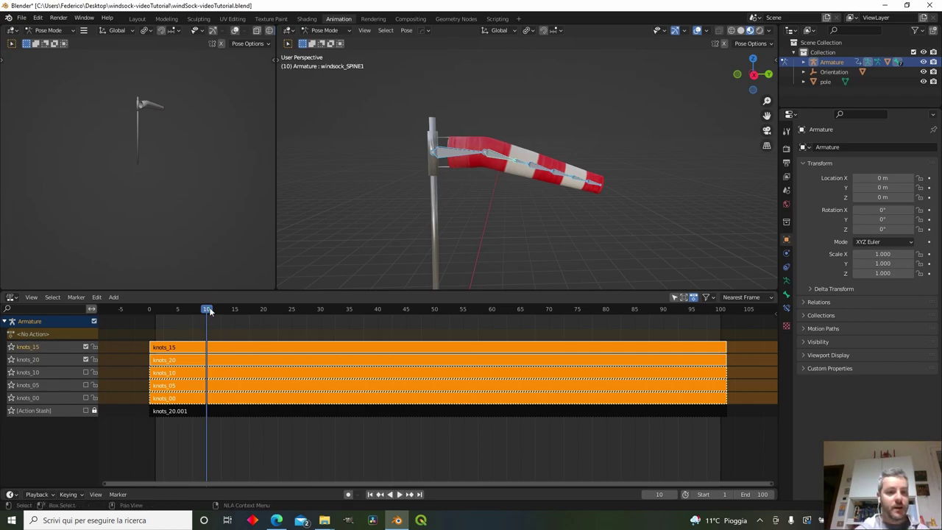
Step: Go to frame 0, delete the Action Stash track holding knots_20.001 and return to the Action Editor
{"action": "left_click_drag", "start_coordinate": [209, 309], "coordinate": [108, 306]}
{"action": "left_click", "coordinate": [196, 410]}
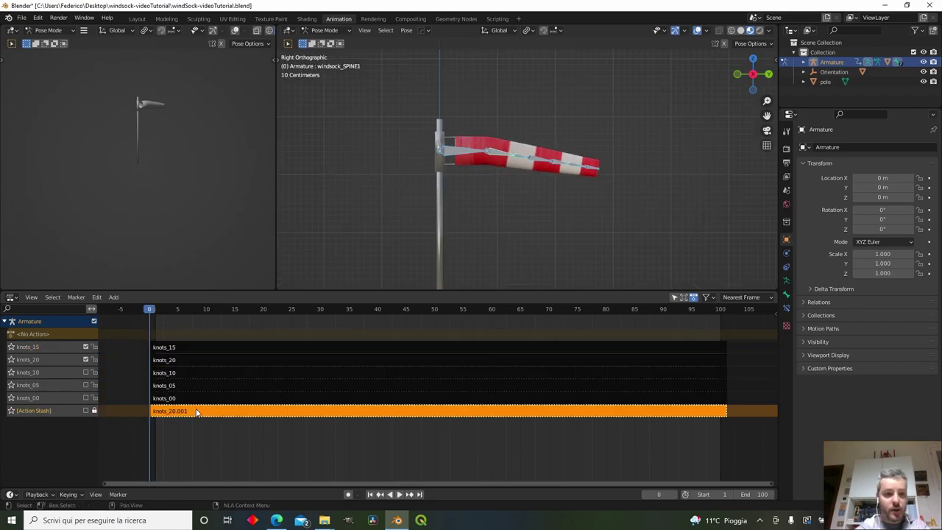
{"action": "left_click", "coordinate": [160, 421]}
{"action": "left_click", "coordinate": [171, 408]}
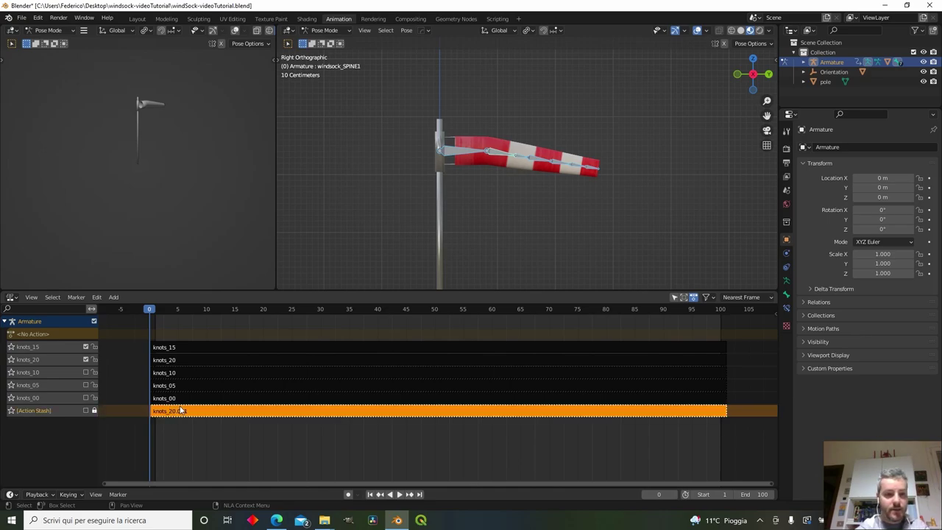
{"action": "right_click", "coordinate": [163, 407]}
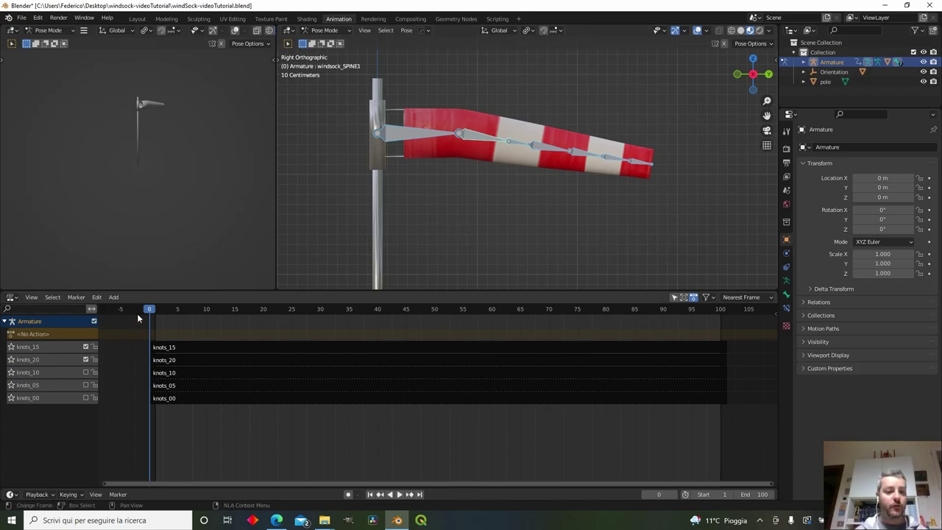
{"action": "left_click", "coordinate": [12, 297]}
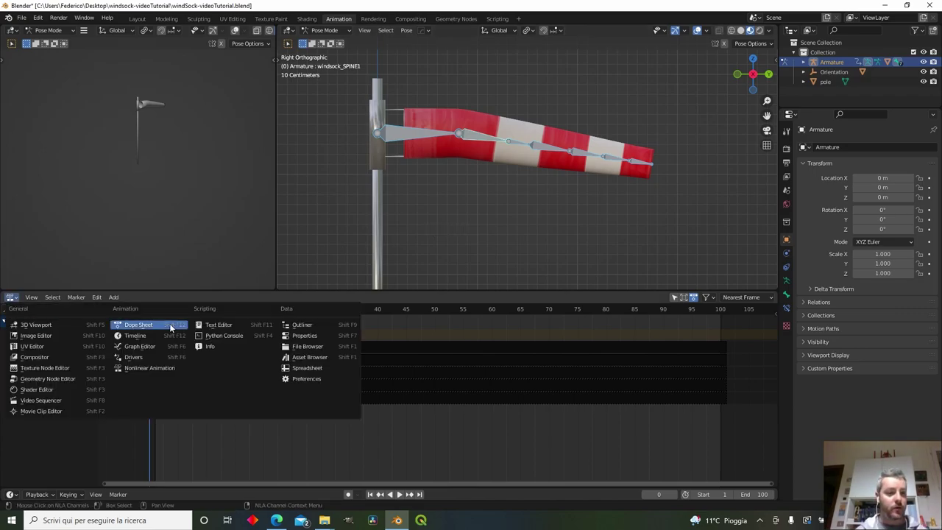
{"action": "left_click", "coordinate": [140, 324]}
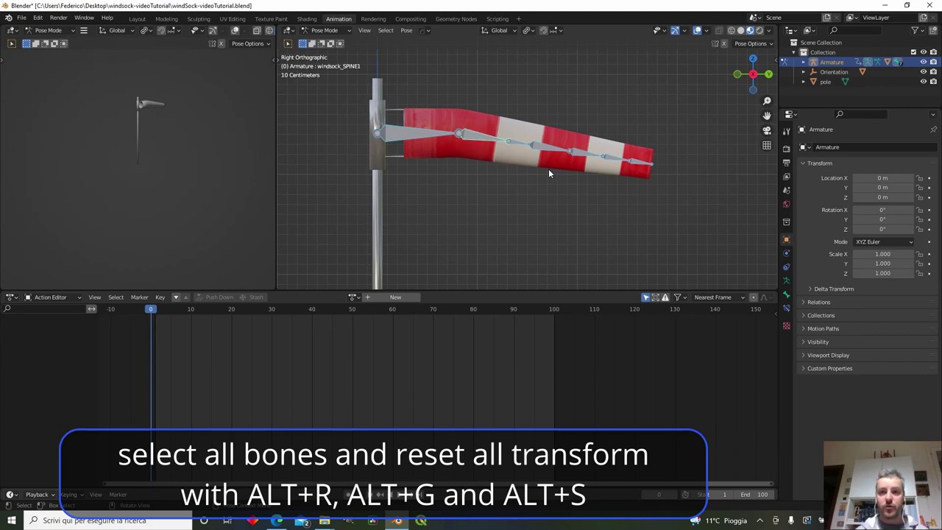
Step: Create a new armature action named Default_State and reset the rotation of all bones
{"action": "key", "text": "alt+r"}
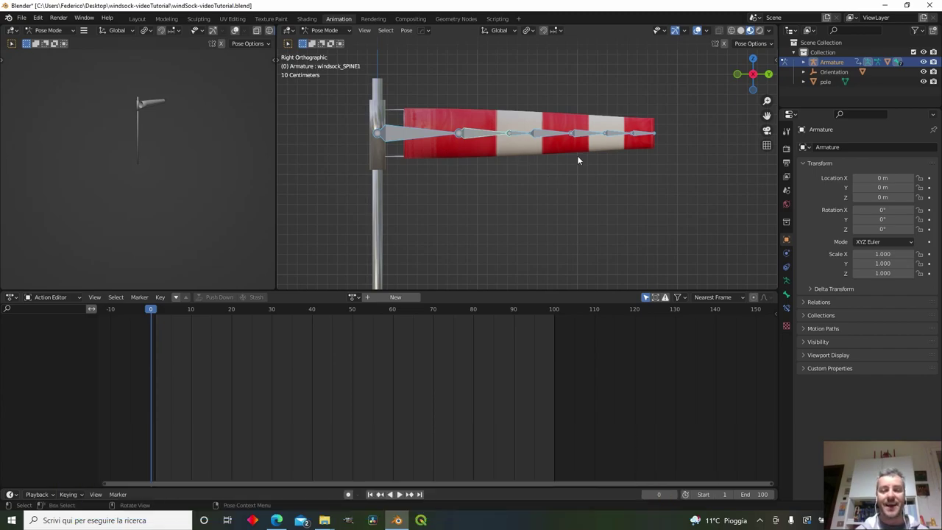
{"action": "left_click", "coordinate": [414, 298]}
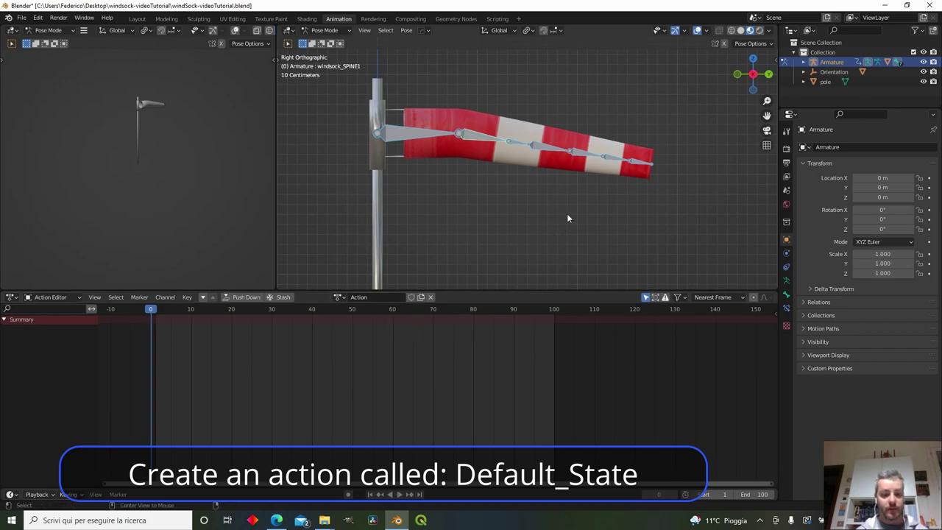
{"action": "key", "text": "alt+r"}
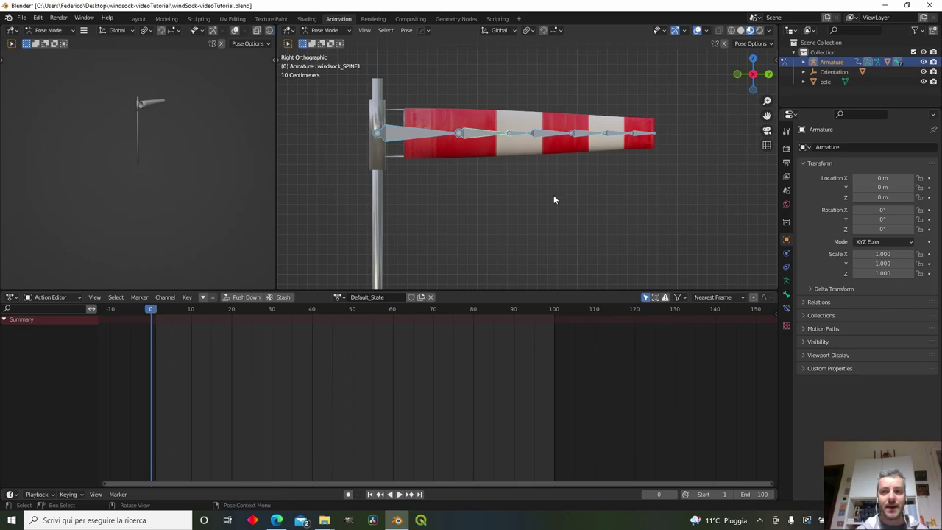
Step: Insert Location & Rotation keyframes for all bones at frames 0, 1 and 2
{"action": "key", "text": "i"}
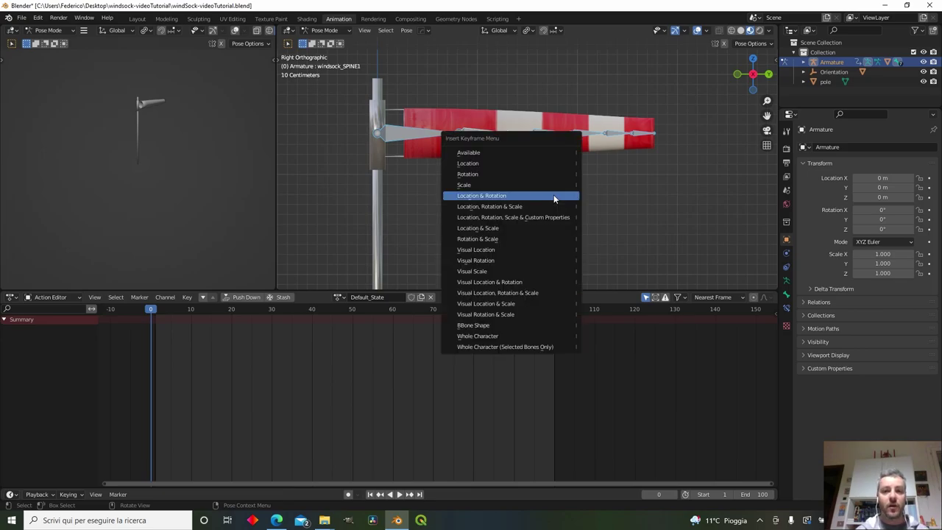
{"action": "left_click", "coordinate": [554, 196]}
{"action": "key", "text": "Right"}
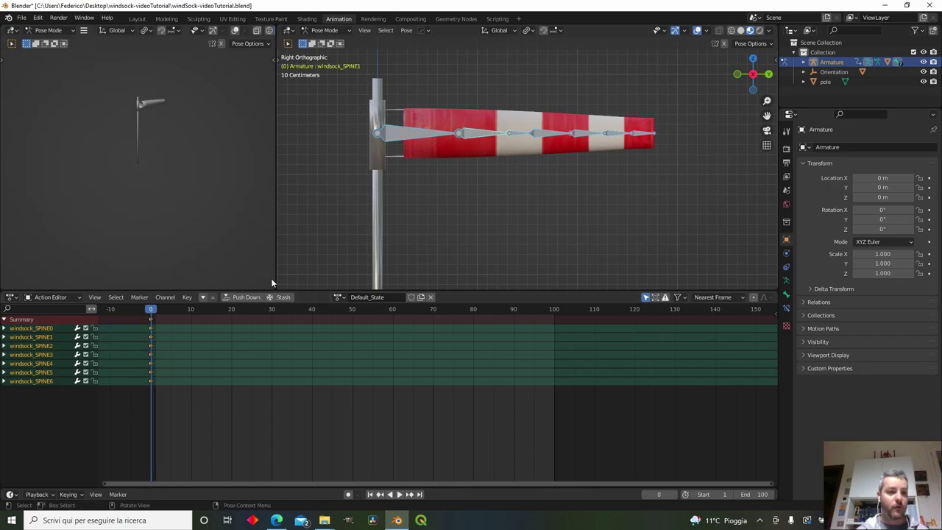
{"action": "key", "text": "i"}
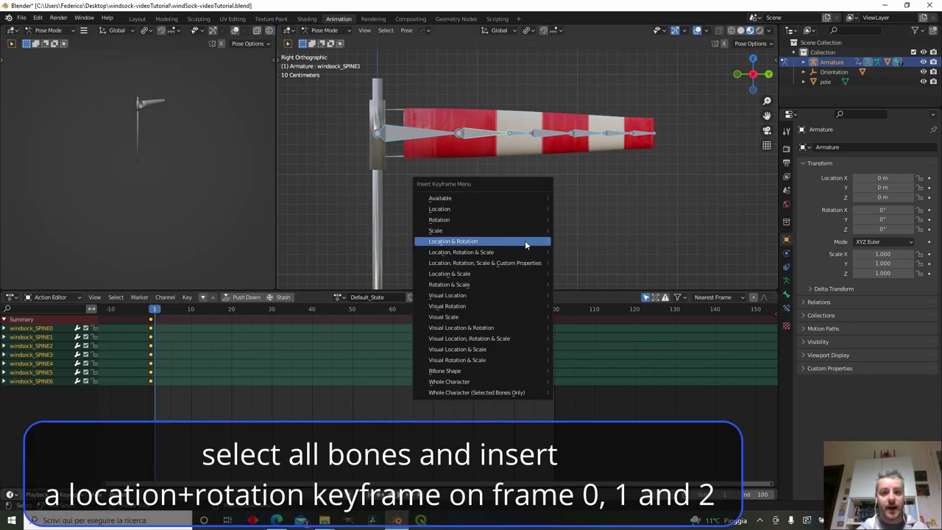
{"action": "left_click", "coordinate": [525, 244]}
{"action": "key", "text": "Right"}
{"action": "key", "text": "i"}
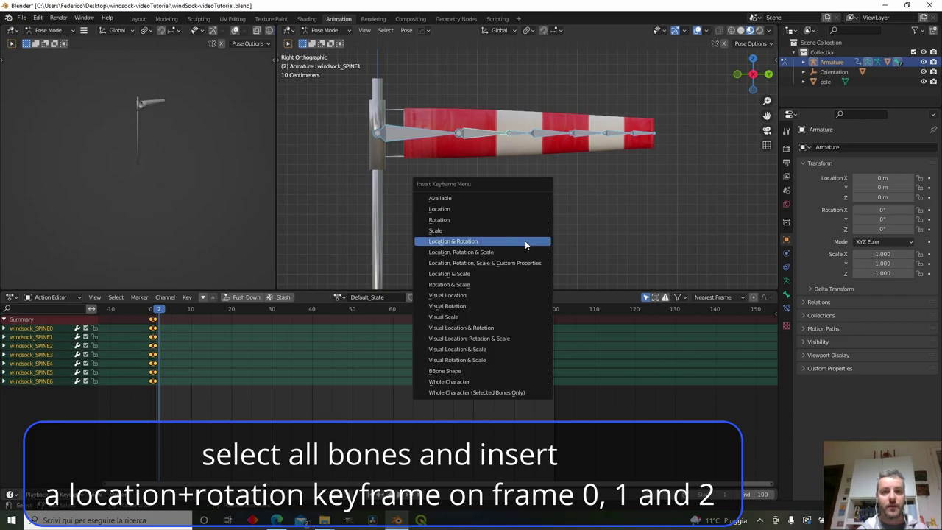
{"action": "left_click", "coordinate": [525, 244]}
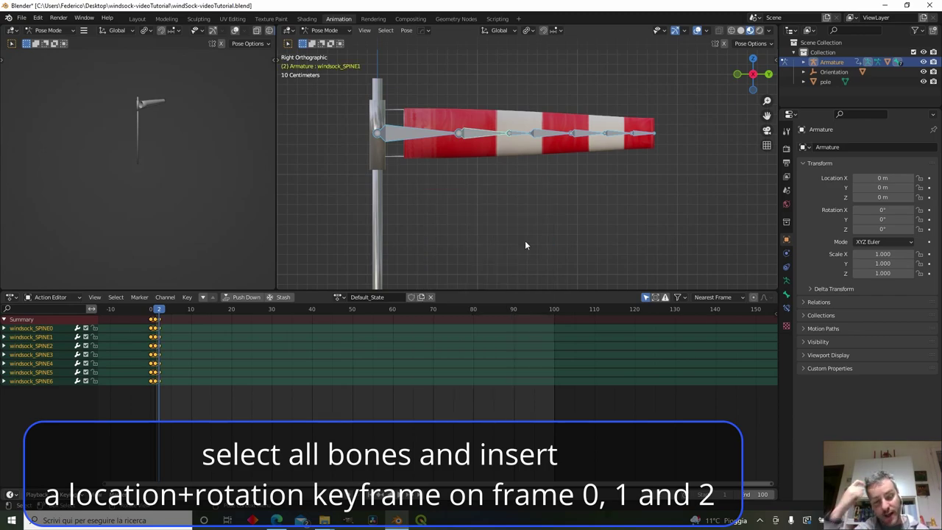
Step: Push the action down and rename its track Default_State in the Nonlinear Animation editor
{"action": "left_click", "coordinate": [250, 298]}
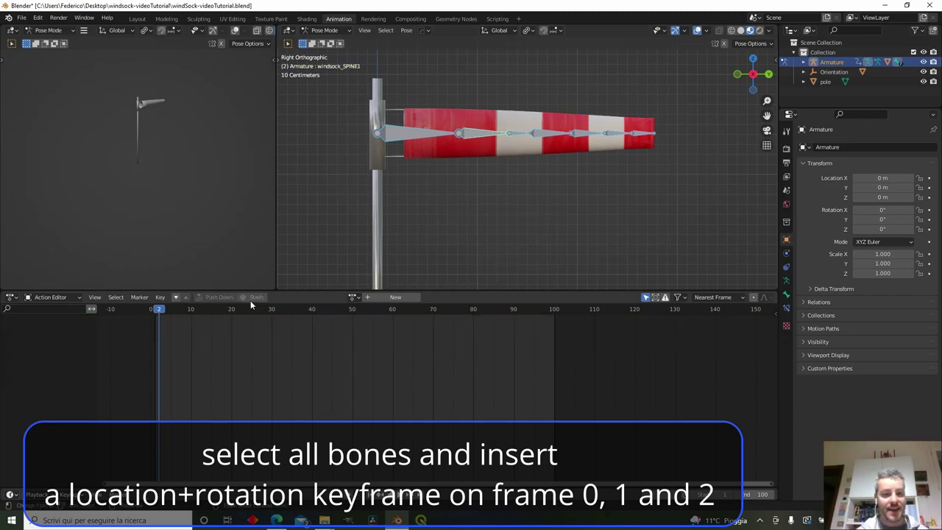
{"action": "left_click", "coordinate": [10, 298]}
{"action": "left_click", "coordinate": [136, 369]}
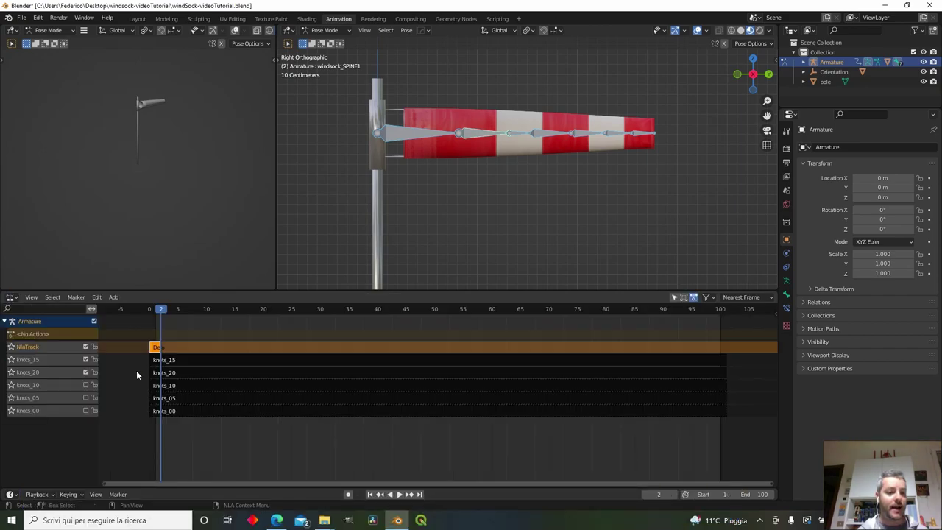
{"action": "double_click", "coordinate": [49, 346]}
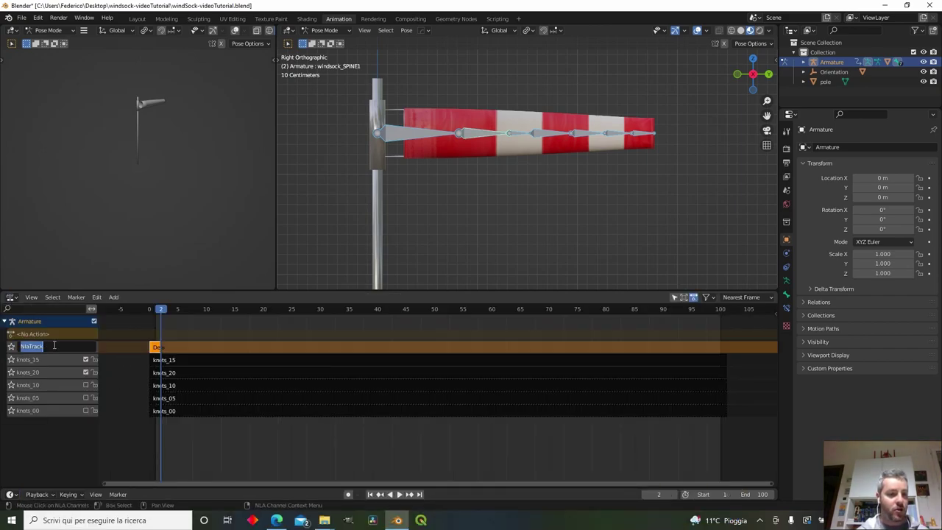
{"action": "type", "text": "Default_"}
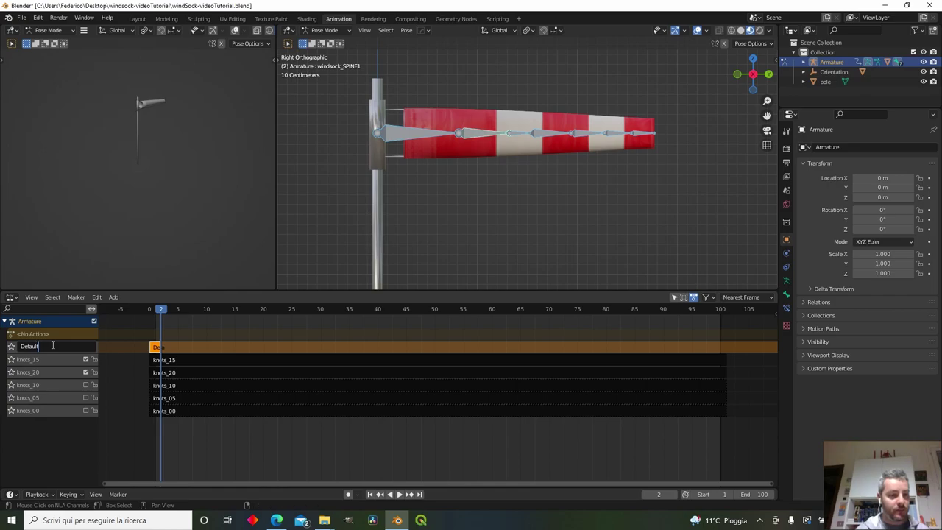
{"action": "type", "text": "State"}
{"action": "key", "text": "Return"}
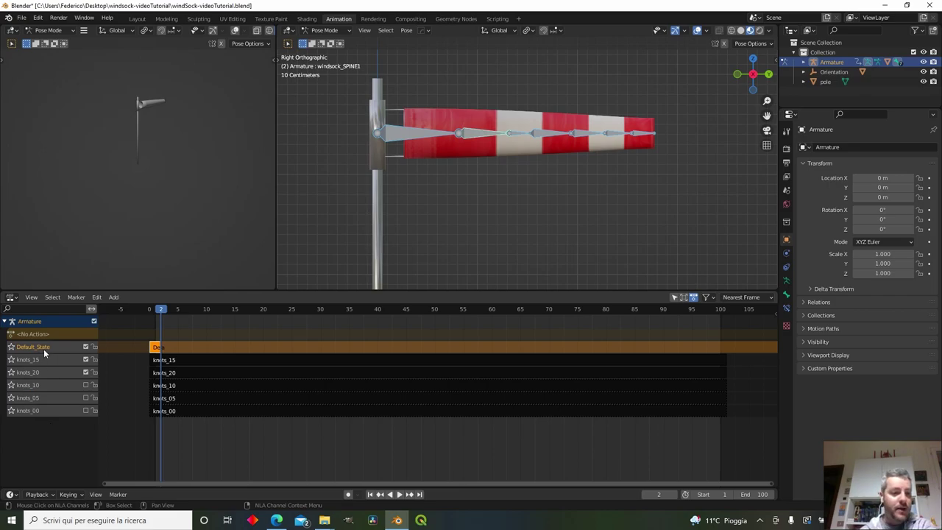
Step: Move the Default_State track one position down and return it to the top of the track order
{"action": "right_click", "coordinate": [46, 351]}
{"action": "mouse_move", "coordinate": [49, 350]}
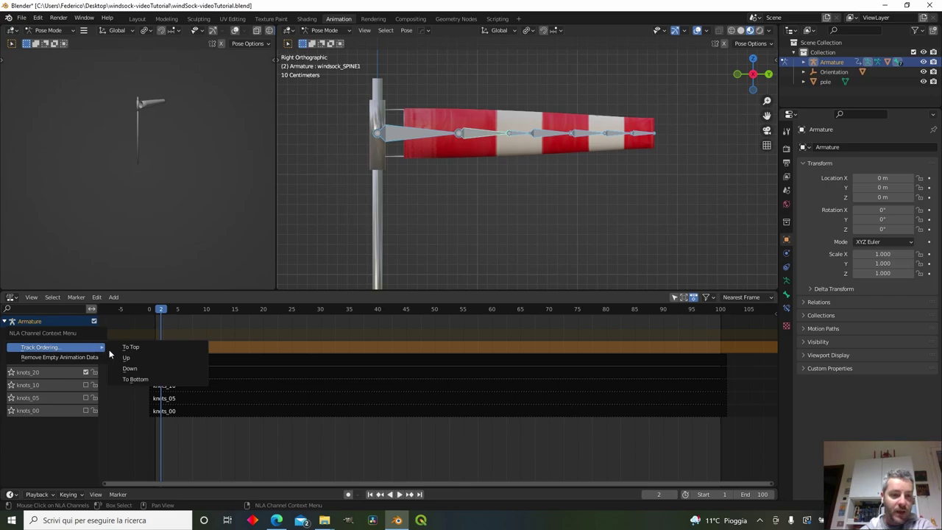
{"action": "left_click", "coordinate": [130, 368]}
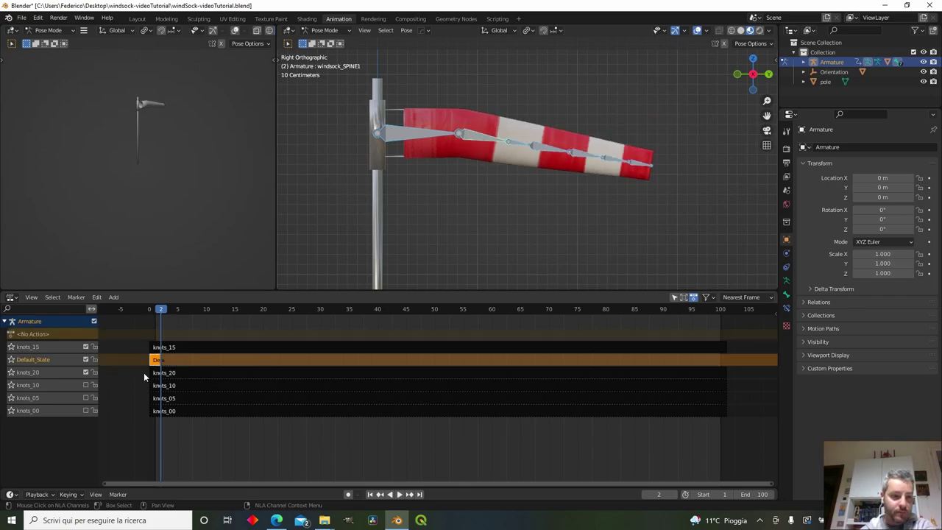
{"action": "right_click", "coordinate": [48, 359]}
{"action": "mouse_move", "coordinate": [47, 358]}
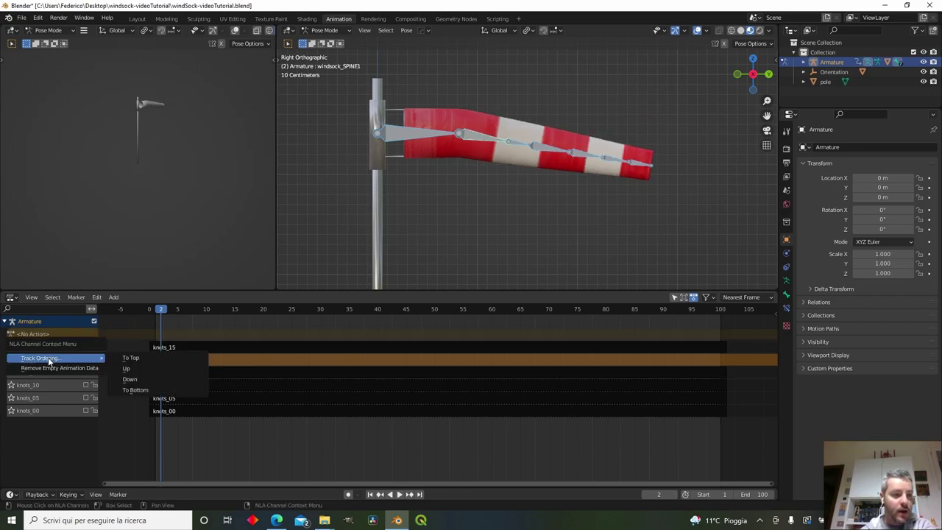
{"action": "left_click", "coordinate": [146, 358]}
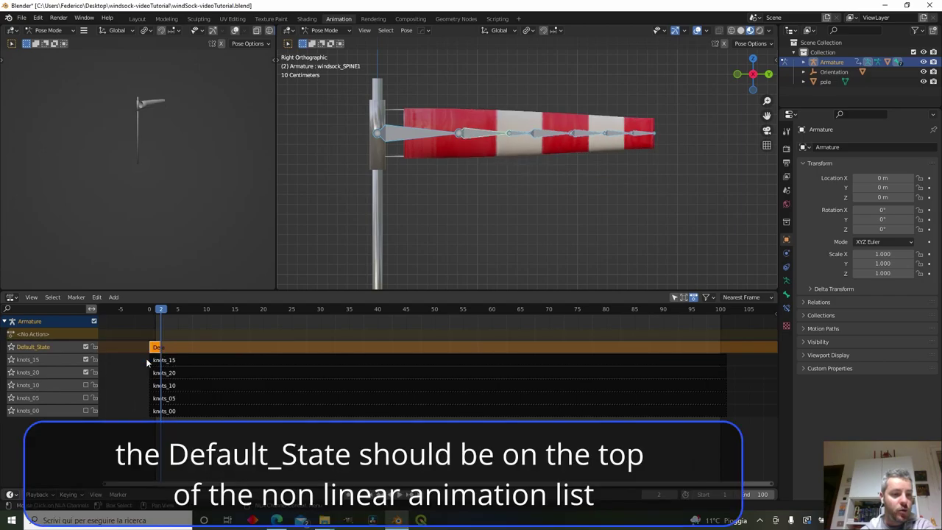
Step: Enable the knots_10, knots_05 and knots_00 tracks
{"action": "left_click", "coordinate": [86, 385]}
{"action": "left_click", "coordinate": [86, 397]}
{"action": "left_click", "coordinate": [85, 410]}
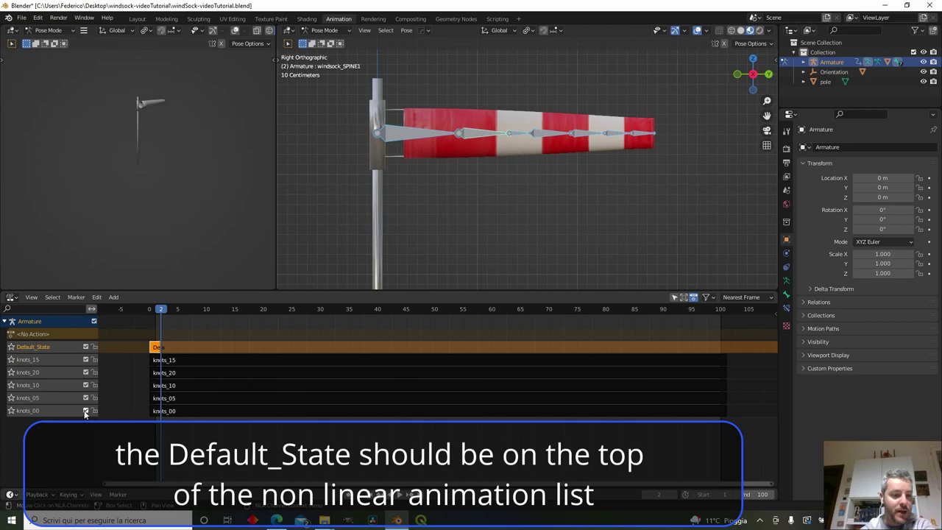
Step: Switch to the Modeling workspace and change the armature from Edit Mode to Object Mode
{"action": "scroll", "coordinate": [538, 176], "scroll_direction": "down", "scroll_amount": 3}
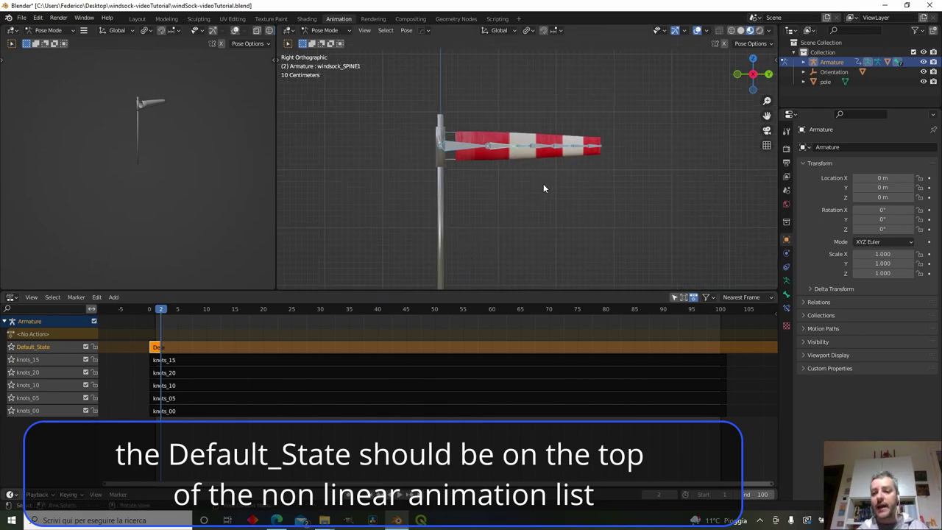
{"action": "scroll", "coordinate": [526, 200], "scroll_direction": "down", "scroll_amount": 2}
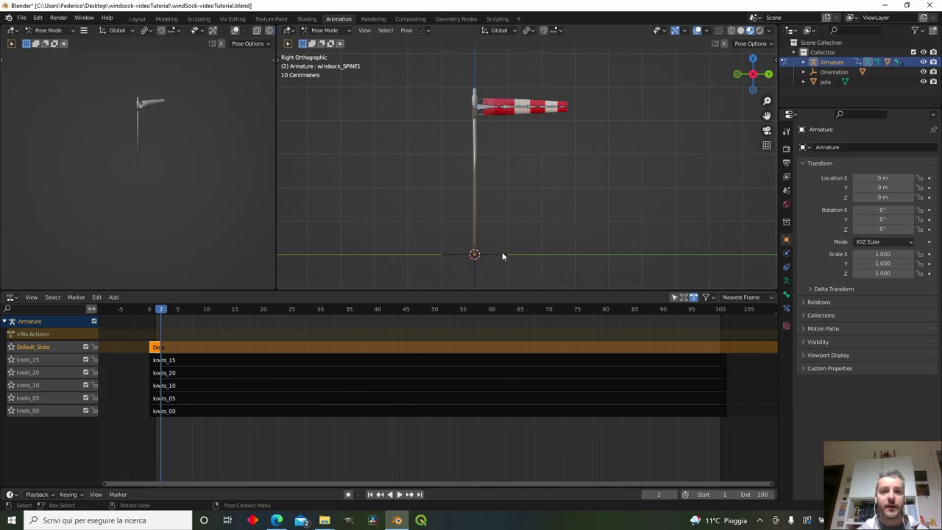
{"action": "left_click", "coordinate": [166, 18]}
{"action": "scroll", "coordinate": [414, 246], "scroll_direction": "down", "scroll_amount": 2}
{"action": "middle_click_drag", "start_coordinate": [414, 246], "coordinate": [374, 356]}
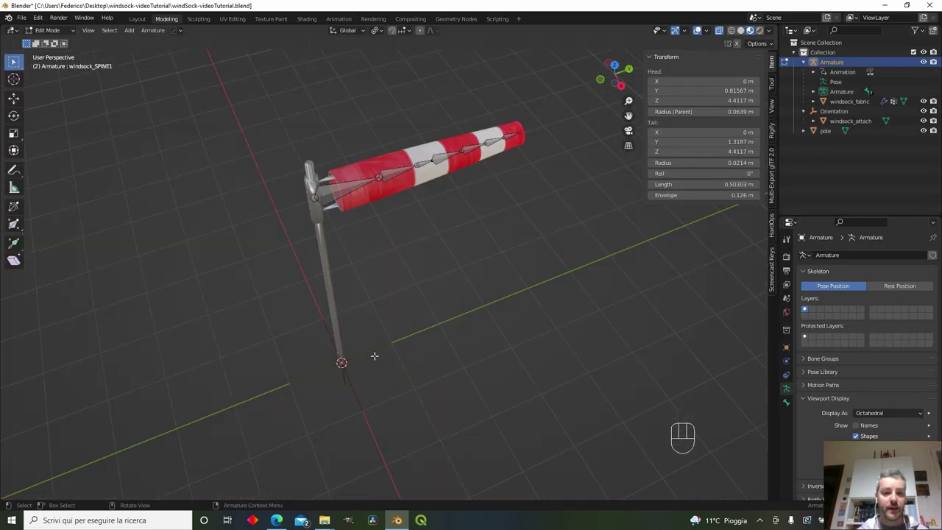
{"action": "left_click", "coordinate": [47, 30]}
{"action": "left_click", "coordinate": [50, 41]}
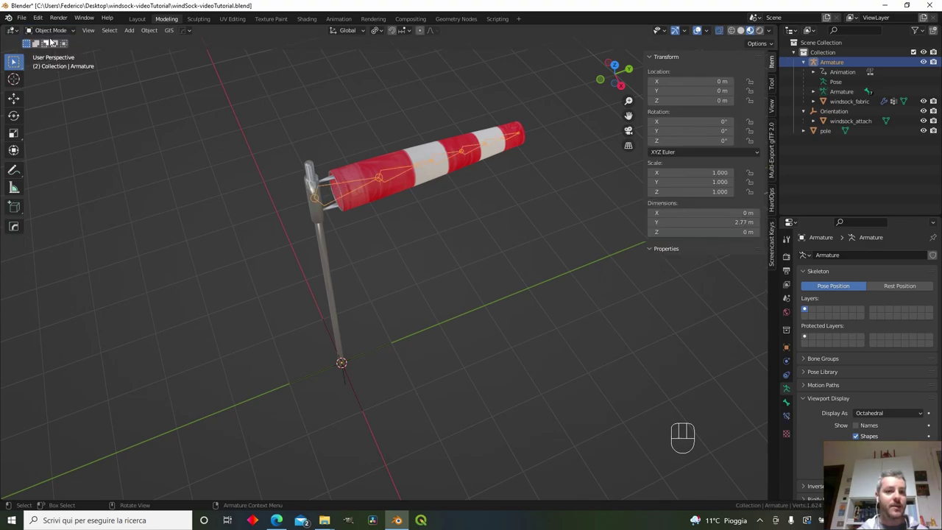
Step: Parent the Armature to the Orientation empty using Object (Keep Transform)
{"action": "left_click", "coordinate": [369, 332]}
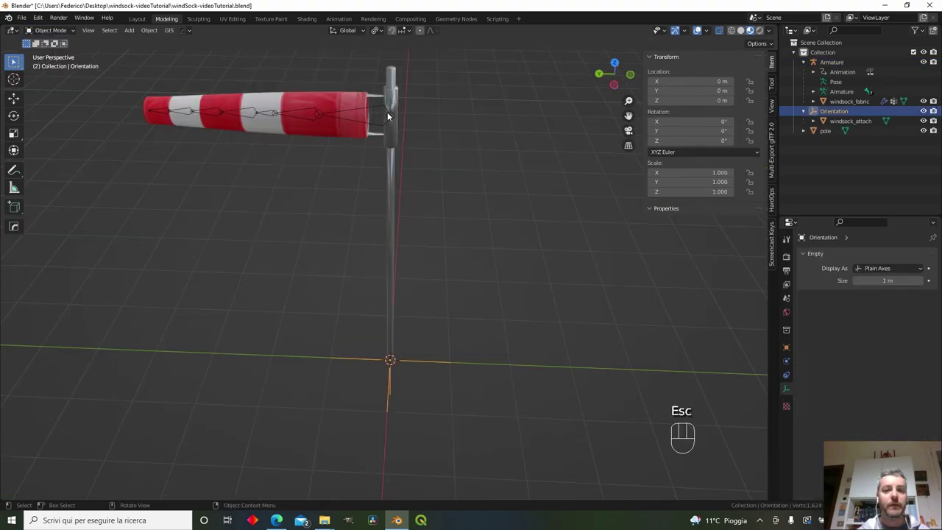
{"action": "left_click", "coordinate": [387, 114]}
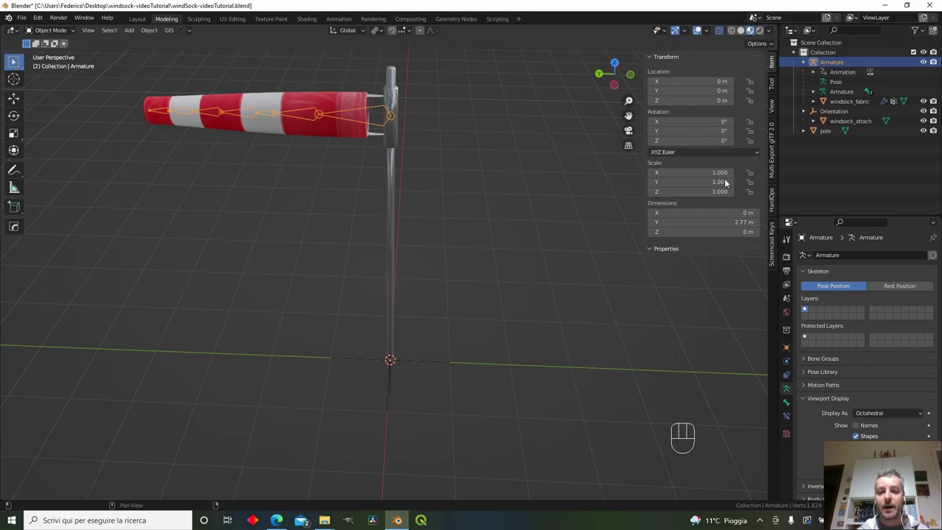
{"action": "left_click", "coordinate": [438, 362], "text": "shift"}
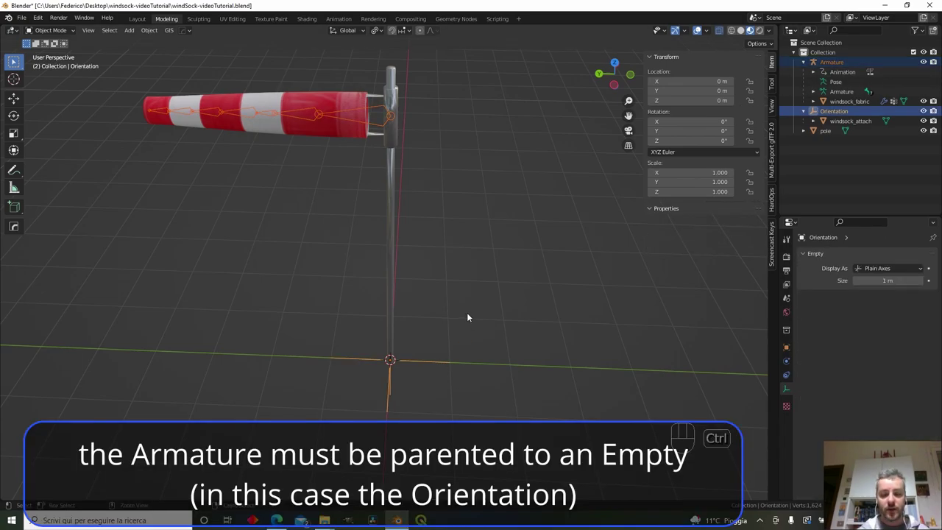
{"action": "key", "text": "ctrl+p"}
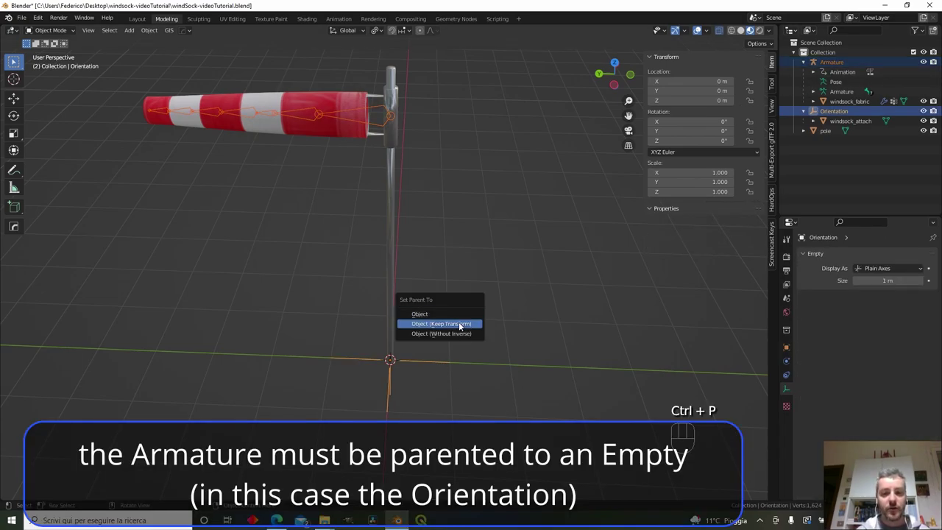
{"action": "left_click", "coordinate": [459, 325]}
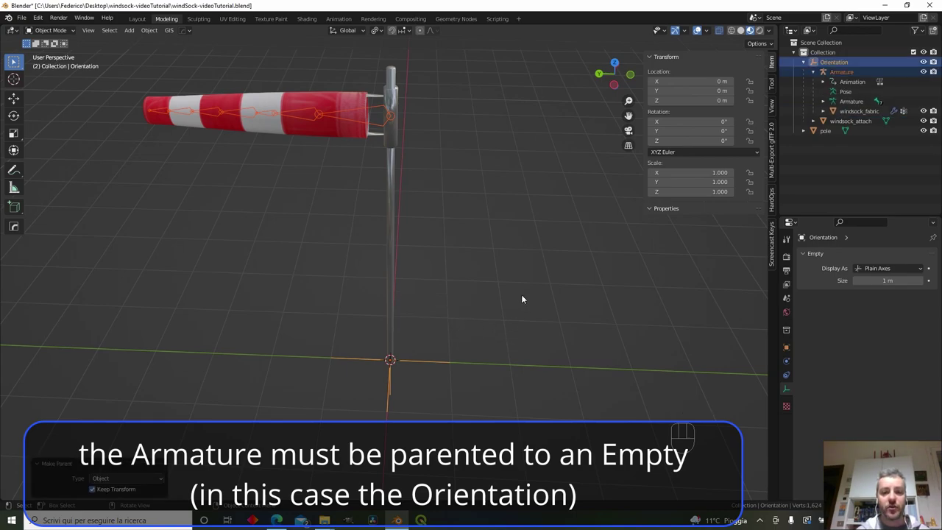
Step: Return to the Animation workspace and insert a Rotation keyframe on the Orientation empty at frame 0 from the top view
{"action": "middle_click_drag", "start_coordinate": [522, 297], "coordinate": [457, 410]}
{"action": "key", "text": "g"}
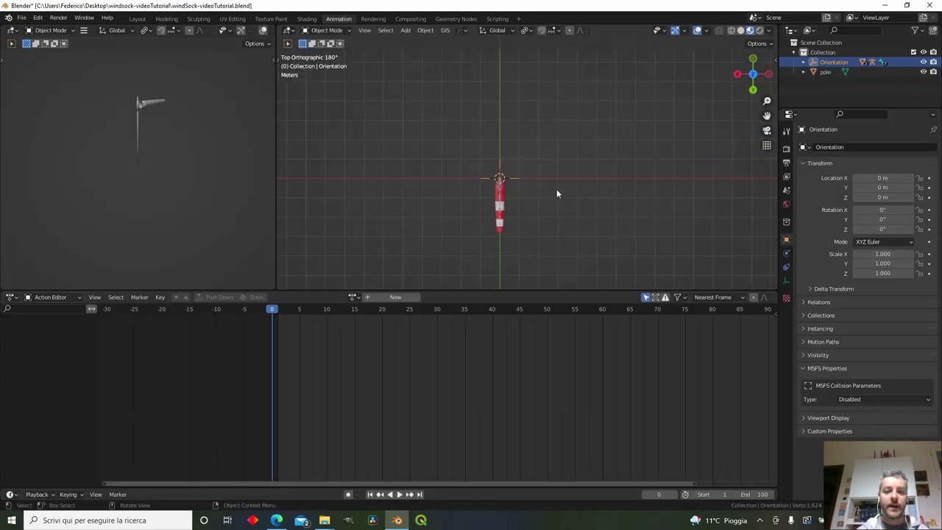
{"action": "middle_click_drag", "start_coordinate": [573, 132], "coordinate": [586, 153], "text": "shift"}
{"action": "key", "text": "i"}
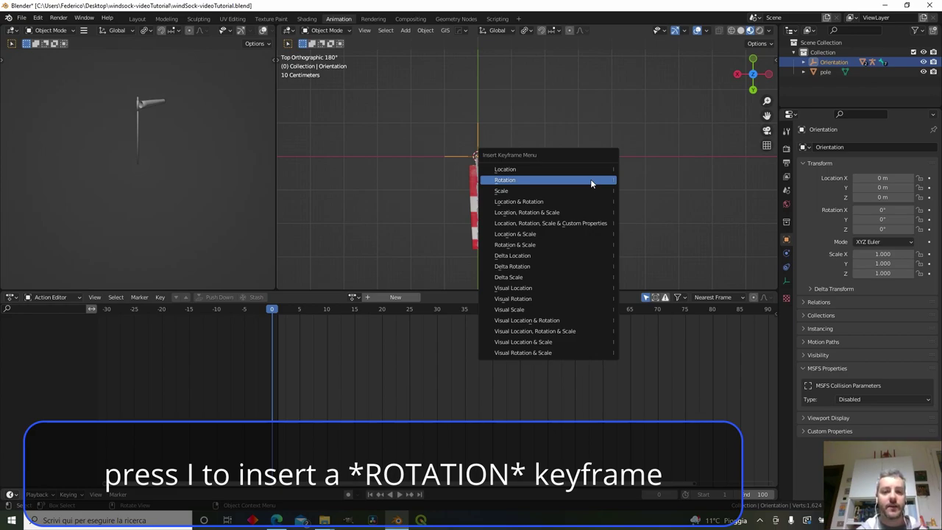
{"action": "left_click", "coordinate": [591, 180]}
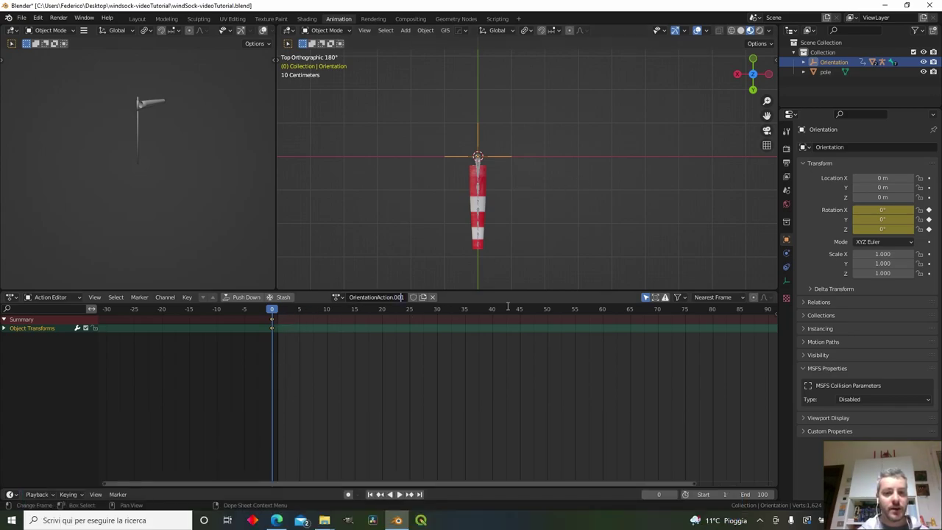
Step: Rename the empty's new action Orientation
{"action": "key", "text": "BackSpace"}
{"action": "key", "text": "BackSpace"}
{"action": "key", "text": "BackSpace"}
{"action": "key", "text": "BackSpace"}
{"action": "key", "text": "BackSpace"}
{"action": "key", "text": "BackSpace"}
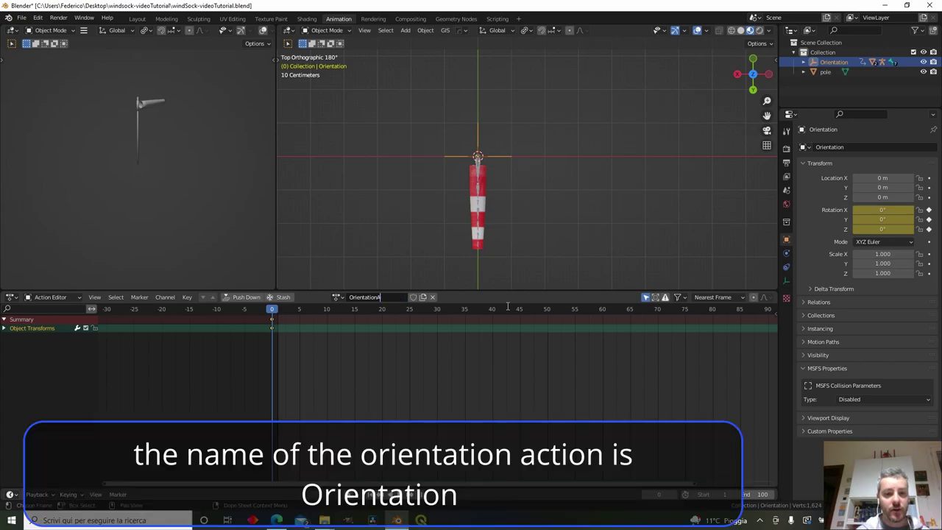
{"action": "key", "text": "BackSpace"}
{"action": "key", "text": "Return"}
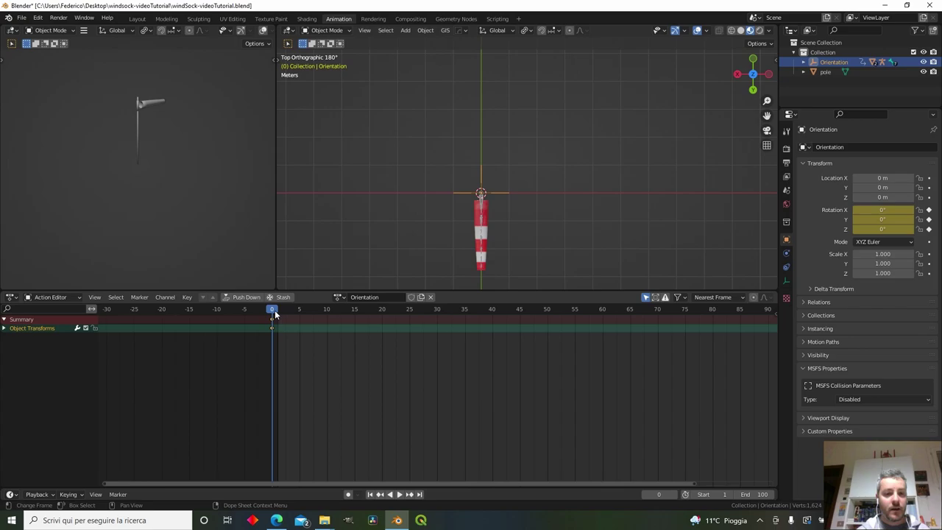
Step: Move the playhead to frame 359 and set the scene's end frame to 359
{"action": "key", "text": "space"}
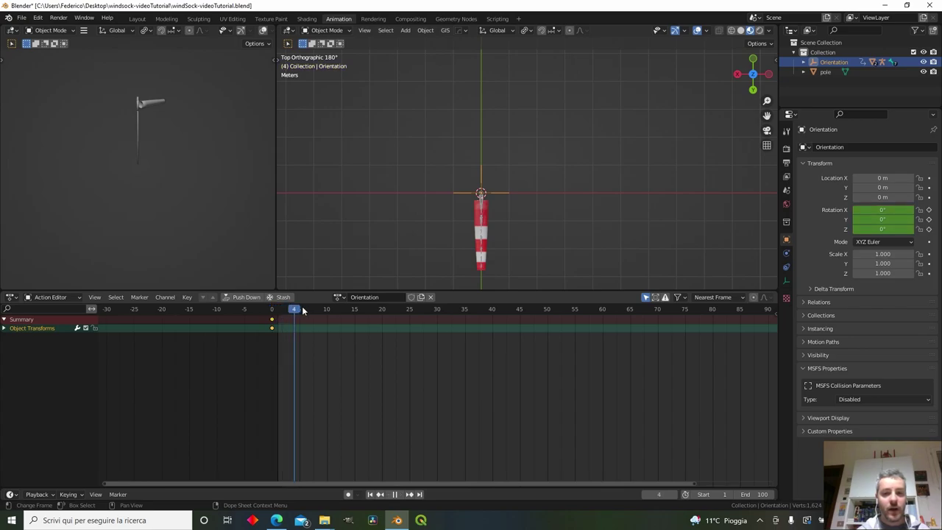
{"action": "left_click", "coordinate": [552, 310]}
{"action": "key", "text": "space"}
{"action": "scroll", "coordinate": [578, 336], "scroll_direction": "down", "scroll_amount": 10}
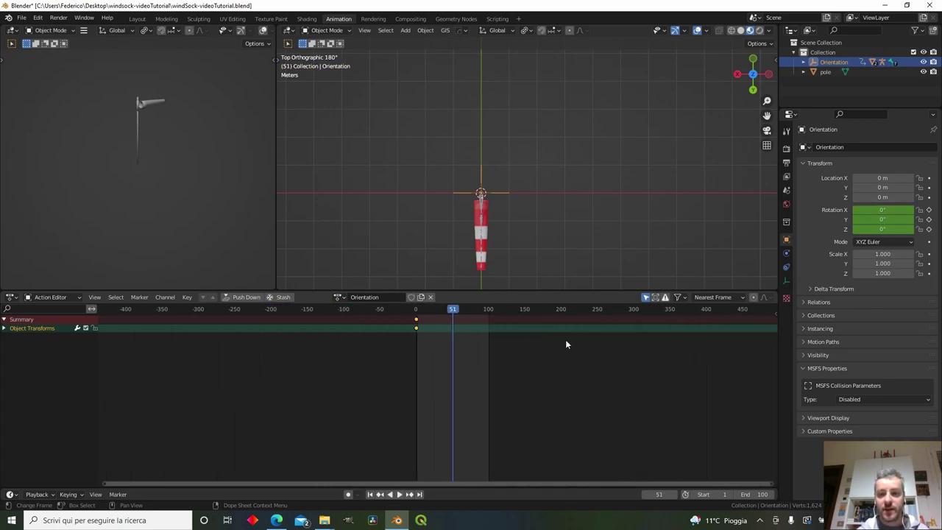
{"action": "scroll", "coordinate": [563, 341], "scroll_direction": "up", "scroll_amount": 1}
{"action": "left_click", "coordinate": [642, 309]}
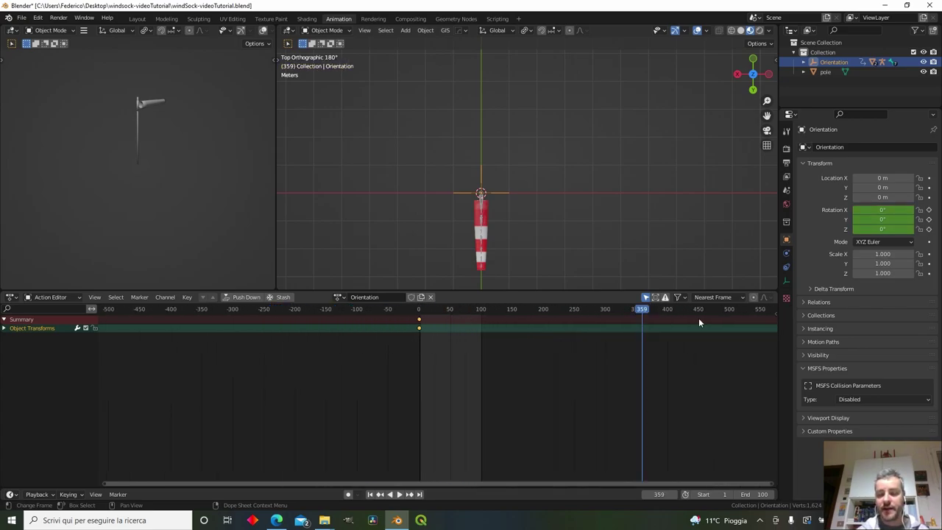
{"action": "double_click", "coordinate": [755, 493]}
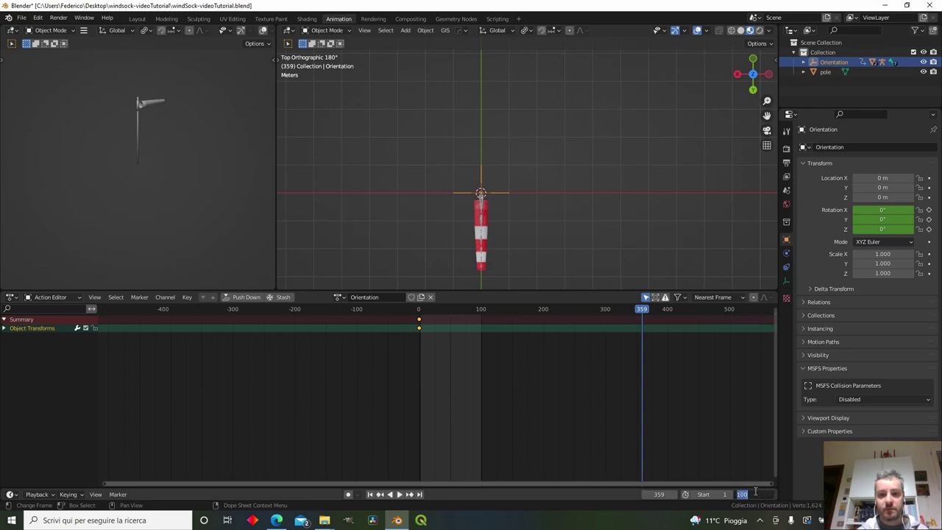
{"action": "type", "text": "359"}
{"action": "key", "text": "Return"}
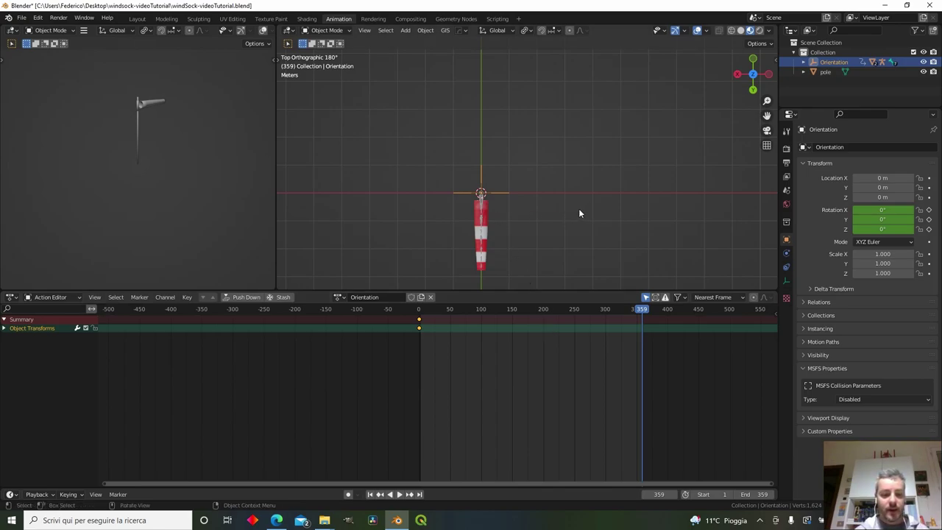
Step: Rotate the Orientation empty to -359° on Z and insert a rotation keyframe at frame 359
{"action": "key", "text": "r"}
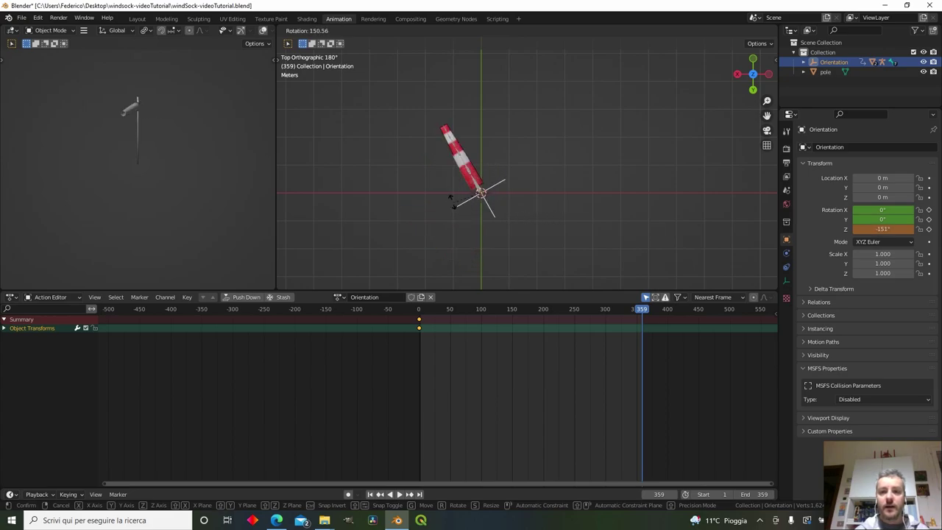
{"action": "left_click", "coordinate": [515, 195]}
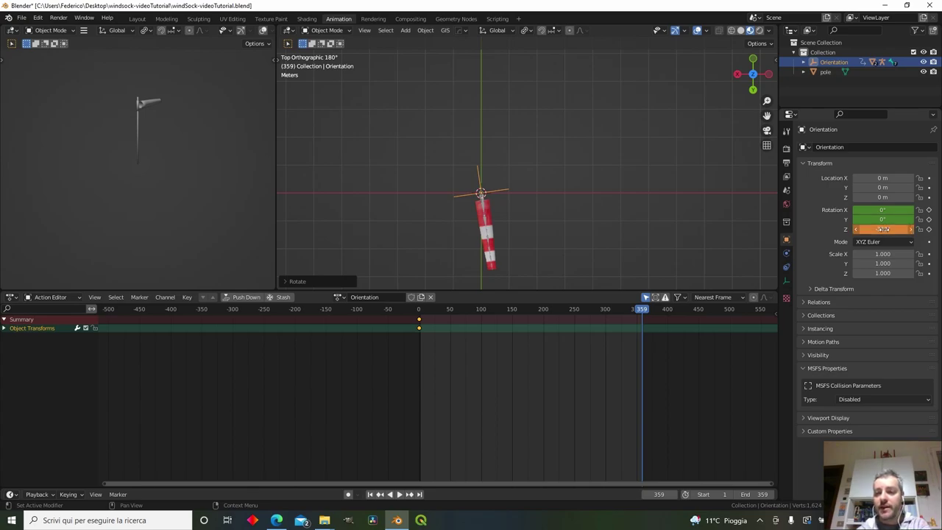
{"action": "left_click_drag", "start_coordinate": [882, 229], "coordinate": [860, 229]}
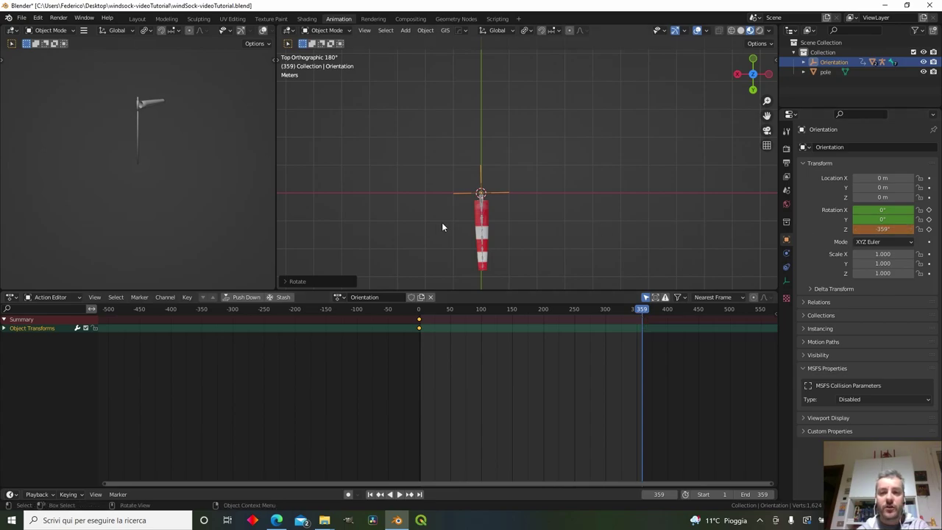
{"action": "key", "text": "i"}
{"action": "left_click", "coordinate": [592, 225]}
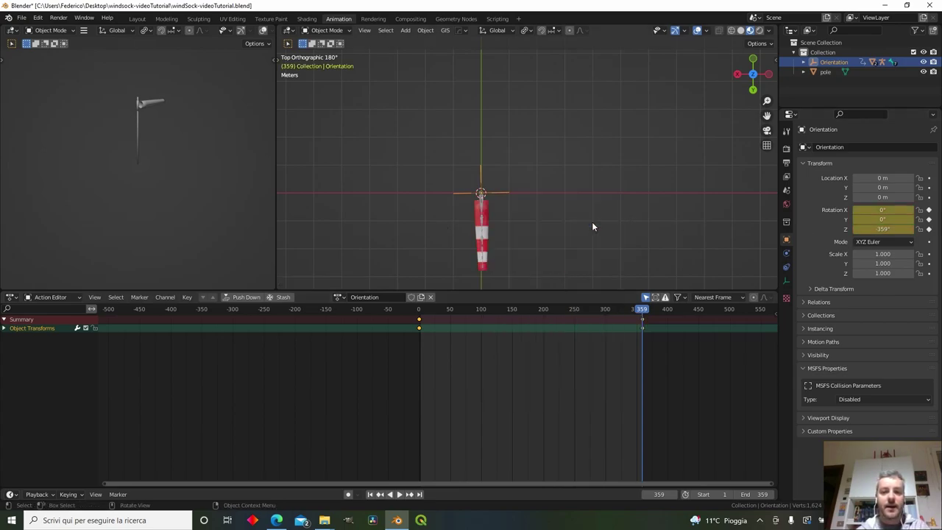
Step: Set the Orientation action's keyframe interpolation mode to Linear and play the animation from frame 0
{"action": "left_click_drag", "start_coordinate": [642, 311], "coordinate": [398, 313]}
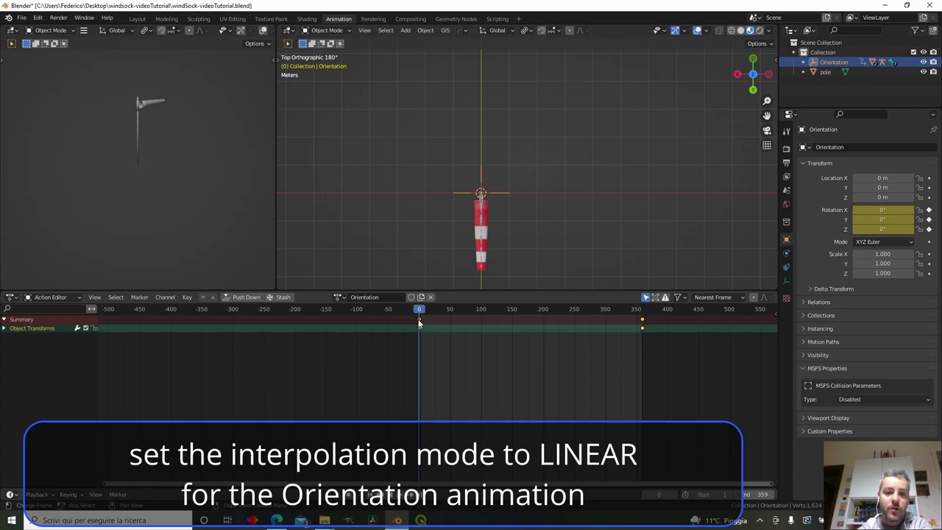
{"action": "right_click", "coordinate": [417, 320]}
{"action": "mouse_move", "coordinate": [418, 319]}
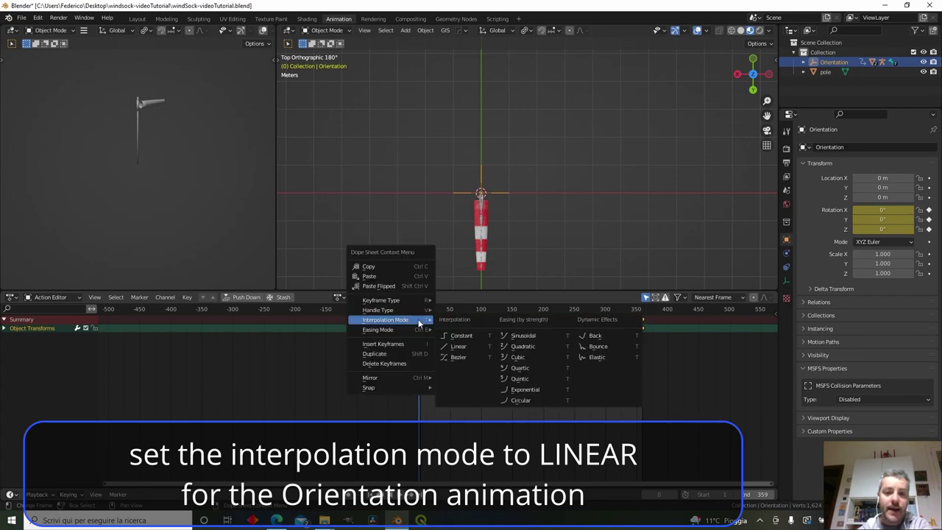
{"action": "left_click", "coordinate": [468, 351]}
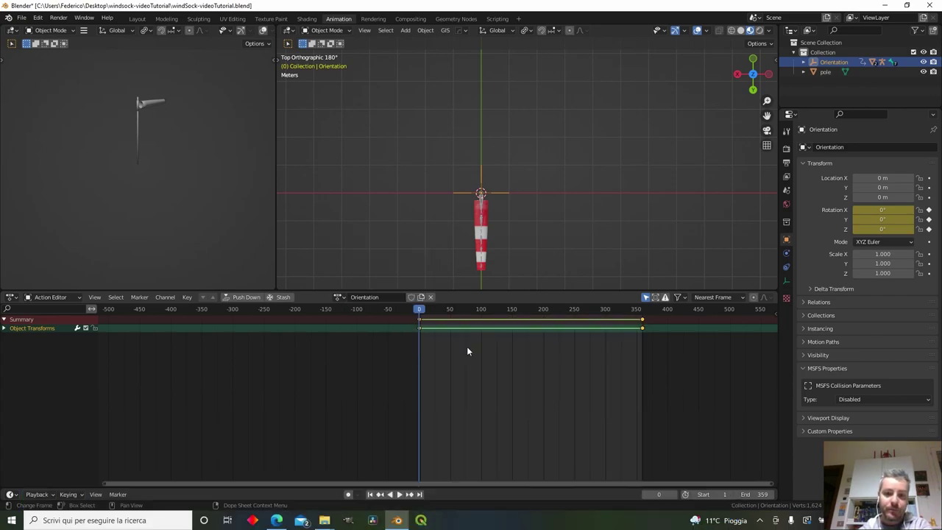
{"action": "key", "text": "space"}
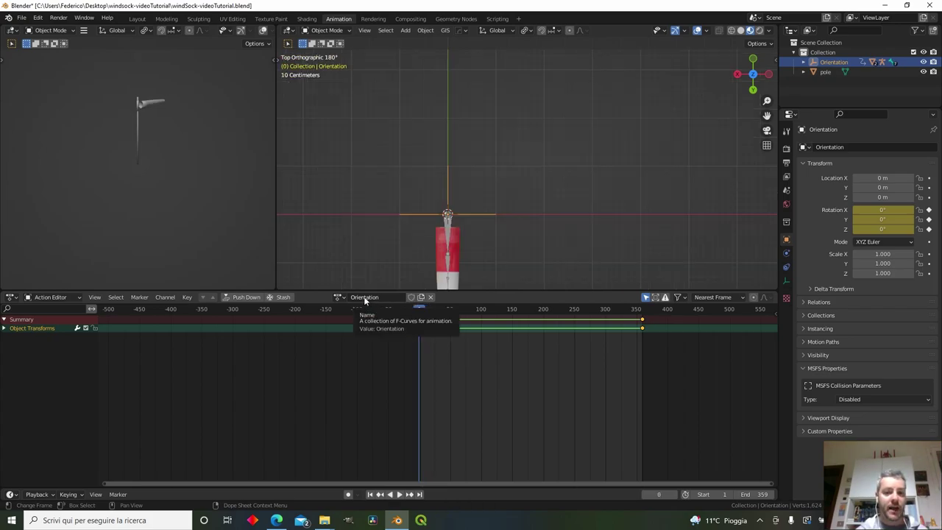
Step: Push the Orientation action down to an NLA track and show the enlarged Nonlinear Animation editor
{"action": "left_click", "coordinate": [243, 296]}
{"action": "left_click", "coordinate": [11, 297]}
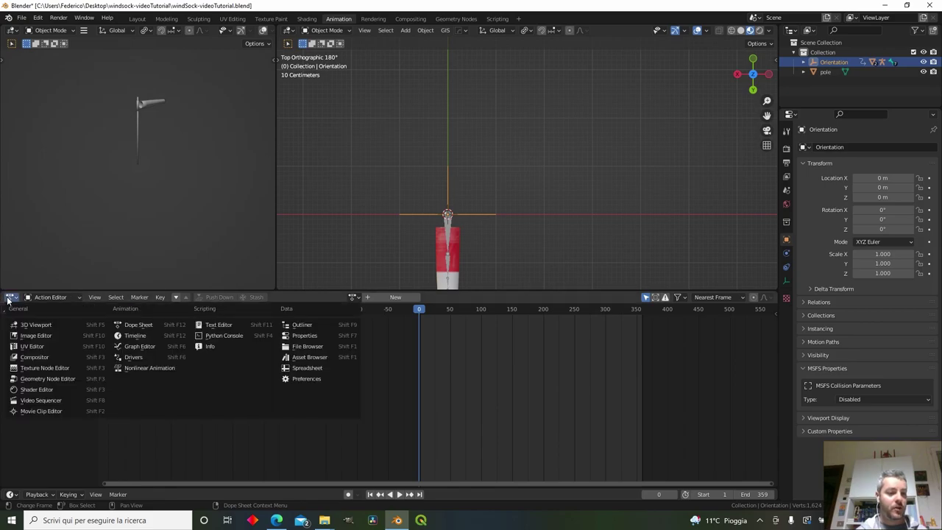
{"action": "left_click", "coordinate": [154, 361]}
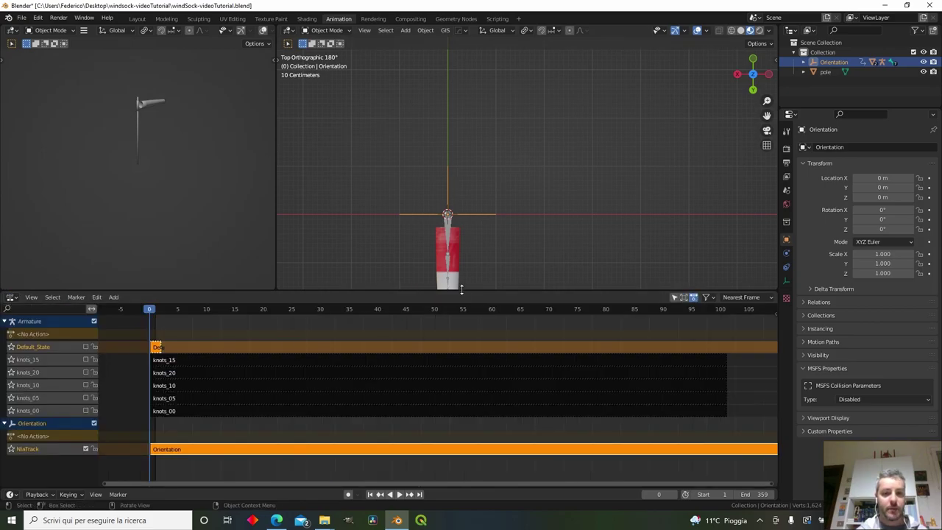
{"action": "left_click_drag", "start_coordinate": [500, 292], "coordinate": [511, 188]}
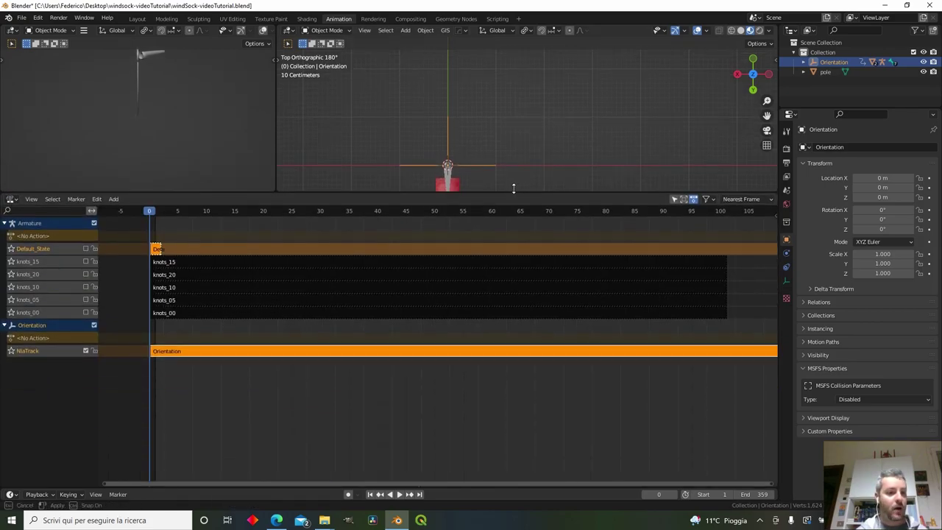
Step: Rename the Orientation empty's NLA track to Orientation
{"action": "double_click", "coordinate": [54, 346]}
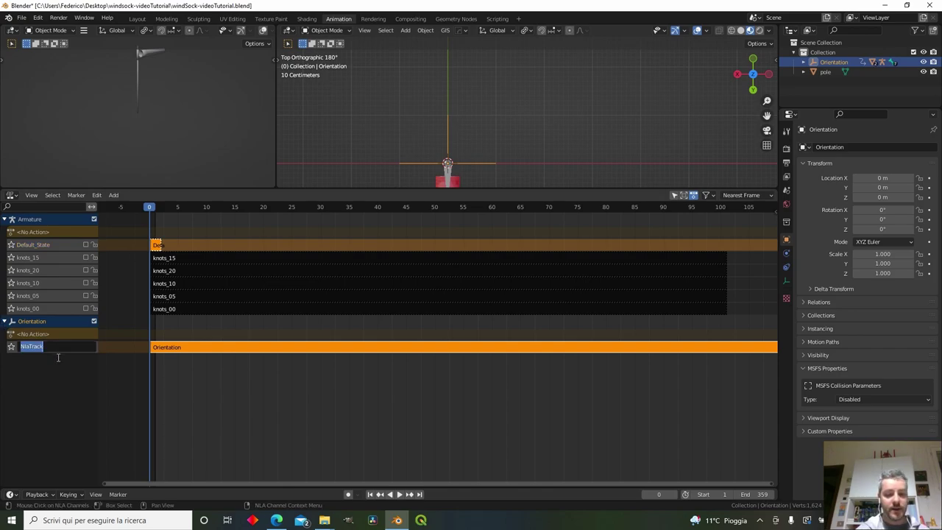
{"action": "type", "text": "Orientation"}
{"action": "key", "text": "Return"}
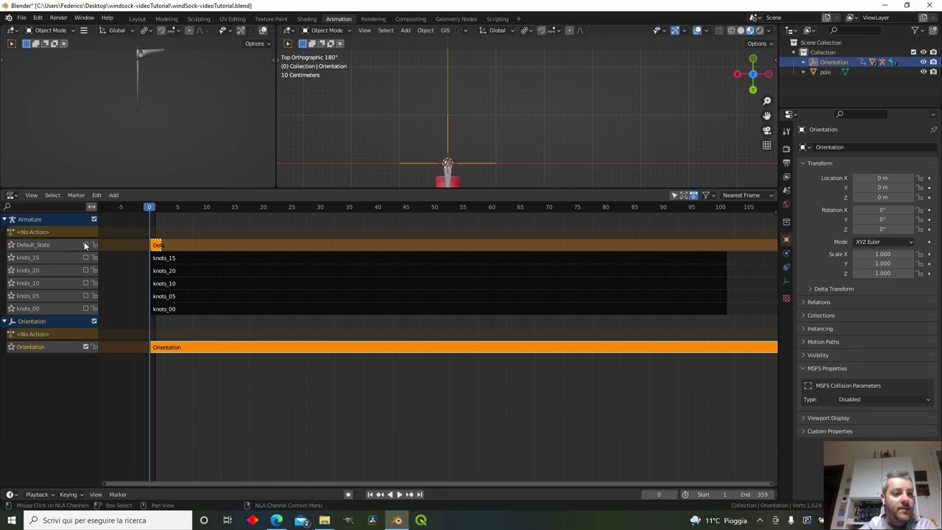
Step: Enable the Default_State and all knots NLA tracks of the armature, and save the Blender file
{"action": "left_click", "coordinate": [86, 295]}
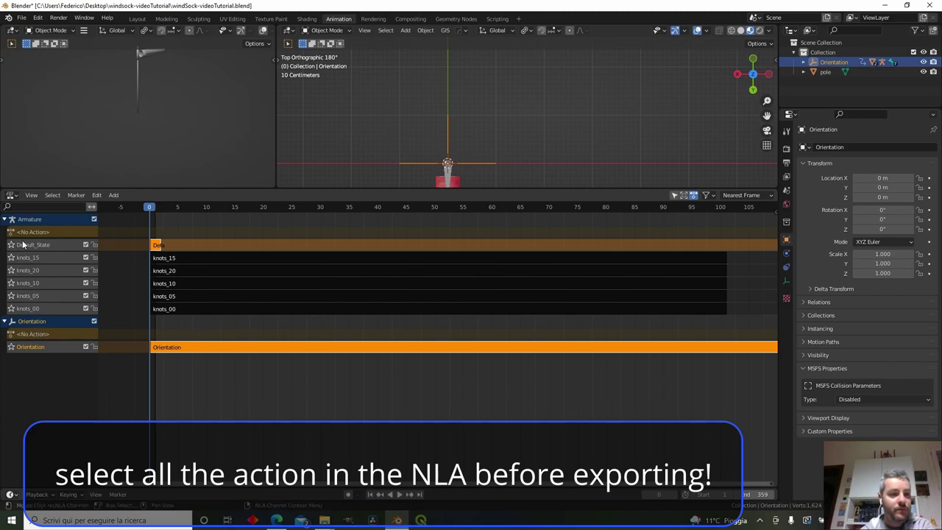
{"action": "left_click", "coordinate": [22, 17]}
{"action": "left_click", "coordinate": [36, 82]}
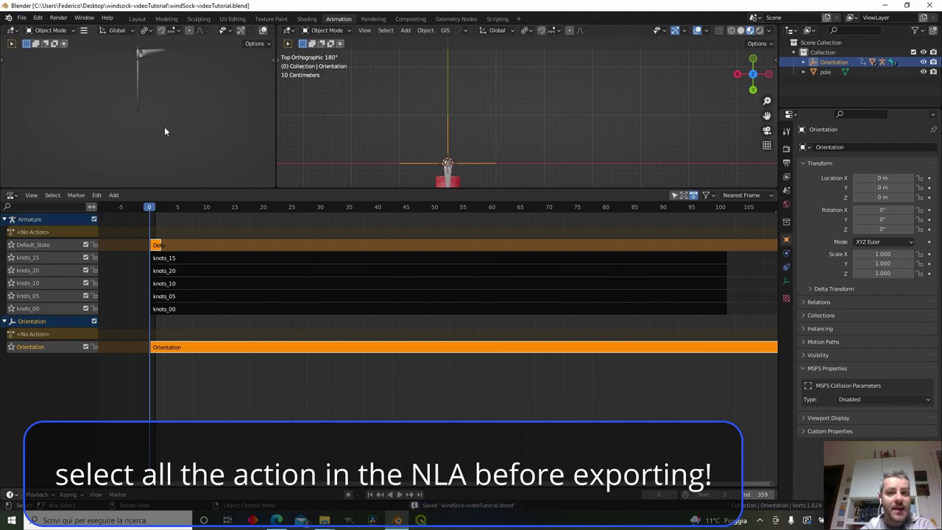
Step: Show the Objects settings of the Multi-Export glTF 2.0 add-on in a widened 3D viewport sidebar
{"action": "left_click_drag", "start_coordinate": [474, 193], "coordinate": [485, 315]}
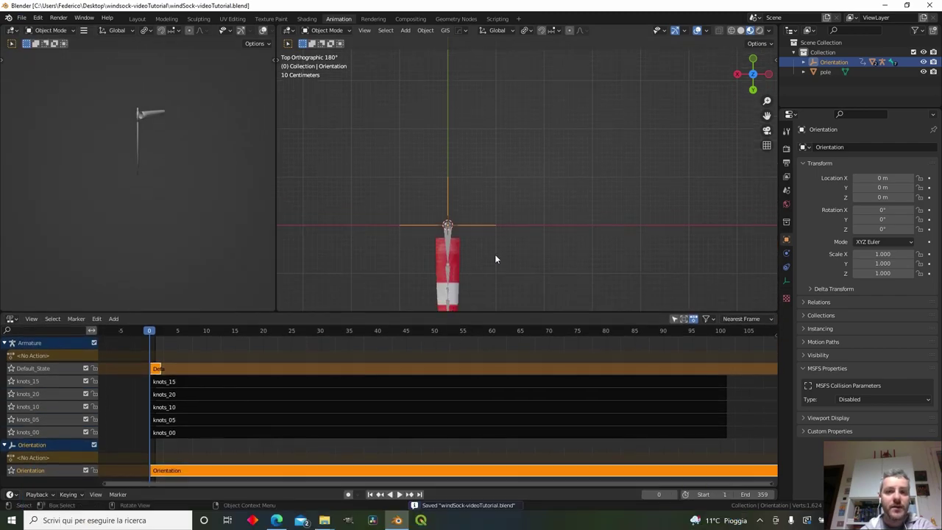
{"action": "middle_click_drag", "start_coordinate": [495, 254], "coordinate": [495, 167]}
{"action": "scroll", "coordinate": [496, 178], "scroll_direction": "down", "scroll_amount": 4}
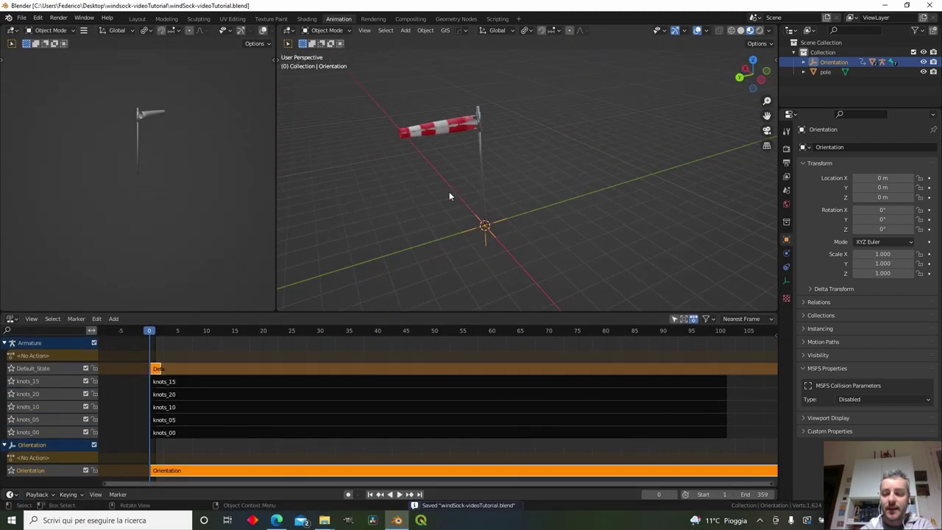
{"action": "middle_click_drag", "start_coordinate": [382, 199], "coordinate": [546, 204]}
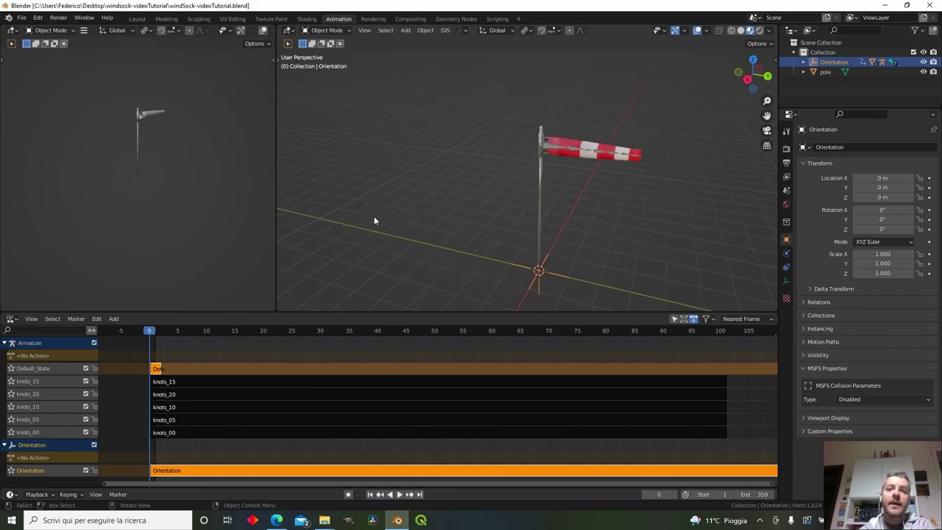
{"action": "middle_click_drag", "start_coordinate": [374, 221], "coordinate": [396, 209]}
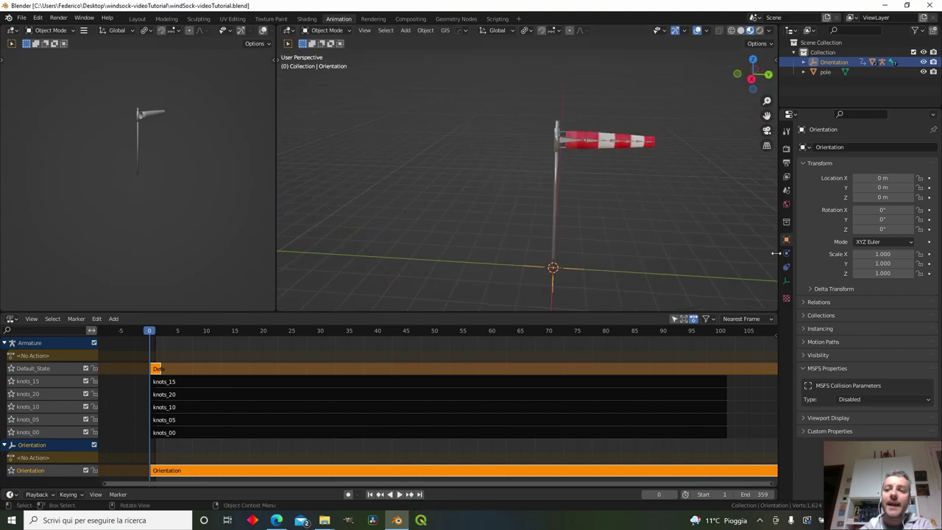
{"action": "key", "text": "n"}
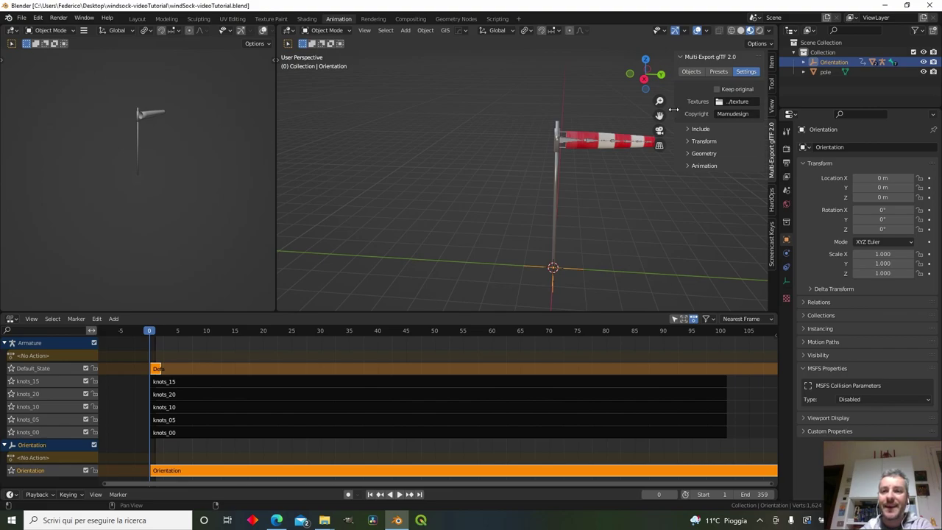
{"action": "left_click_drag", "start_coordinate": [672, 108], "coordinate": [466, 122]}
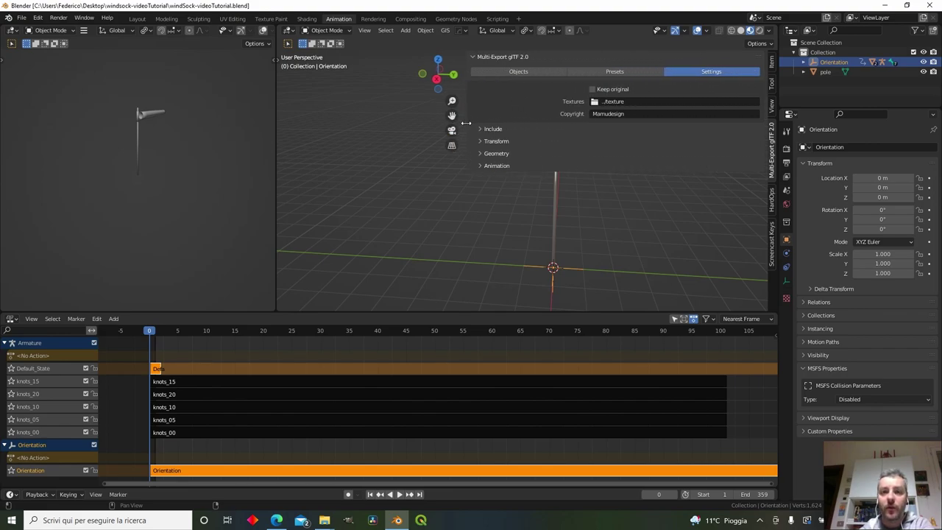
{"action": "left_click", "coordinate": [525, 72]}
Step: Browse for the export folder to the Landmarks folder under simobjects-test, PackageSources, SimObjects
{"action": "left_click", "coordinate": [753, 155]}
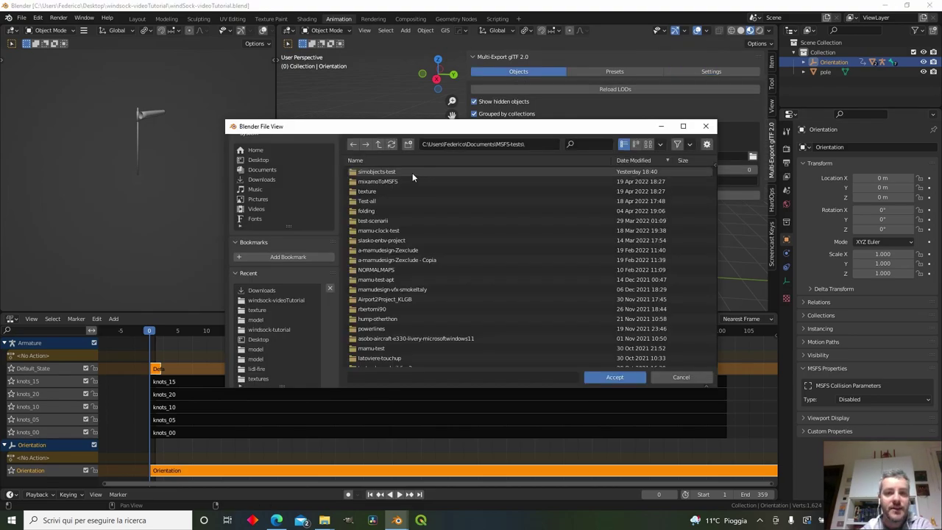
{"action": "double_click", "coordinate": [412, 173]}
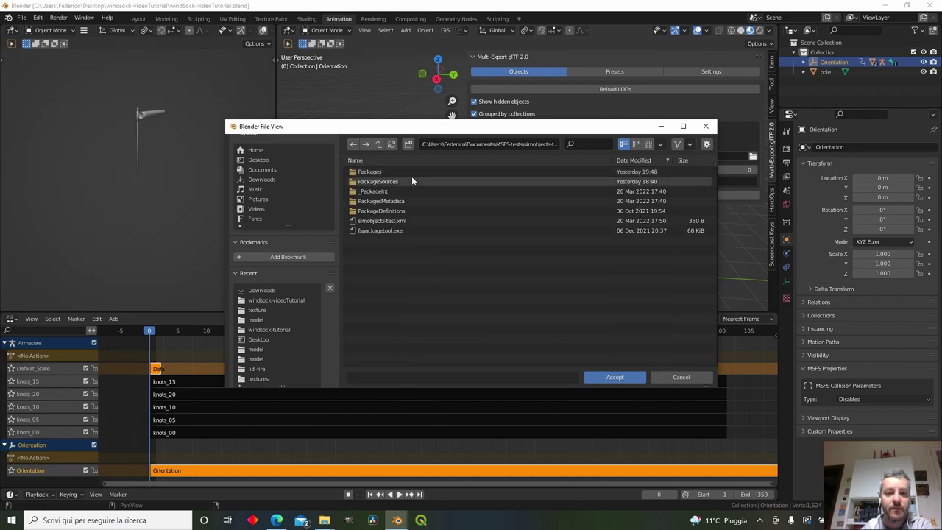
{"action": "double_click", "coordinate": [410, 182]}
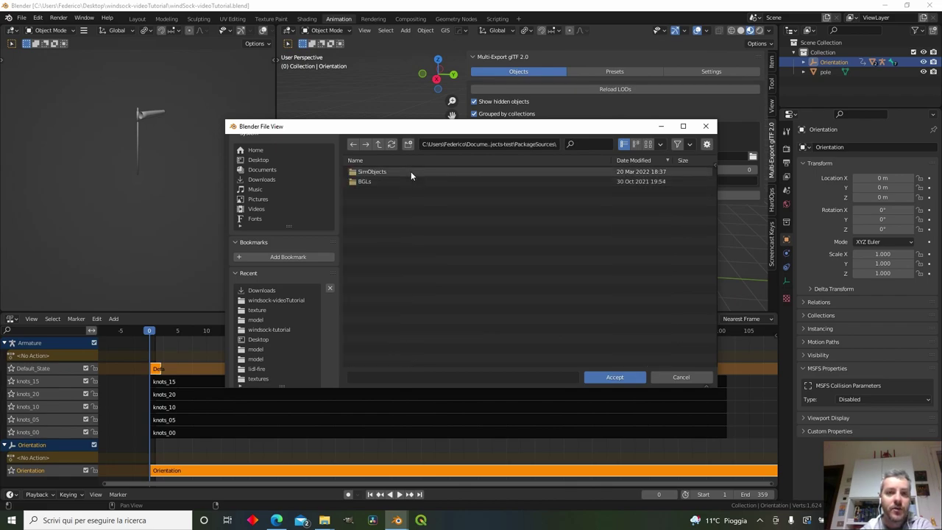
{"action": "double_click", "coordinate": [410, 171]}
{"action": "double_click", "coordinate": [411, 171]}
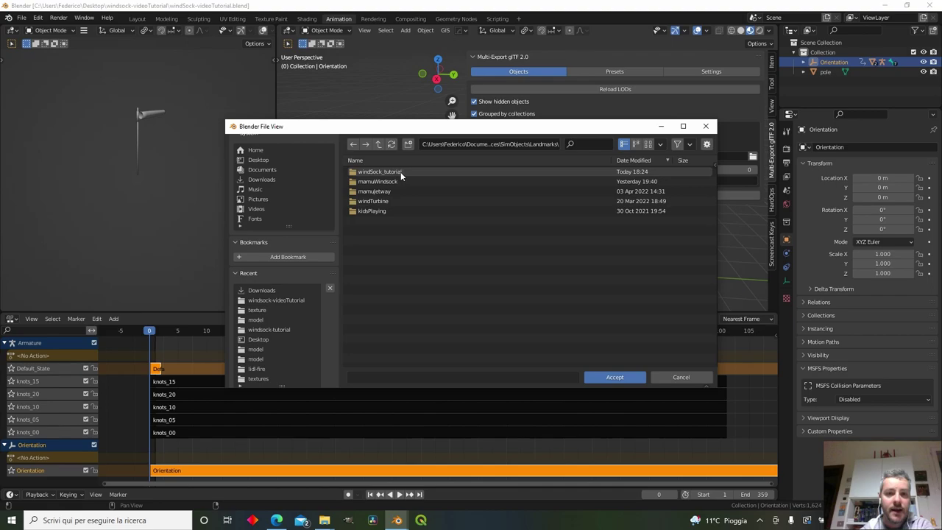
Step: Create a folder named windSock-videoTutorial inside the Landmarks folder
{"action": "left_click", "coordinate": [408, 144]}
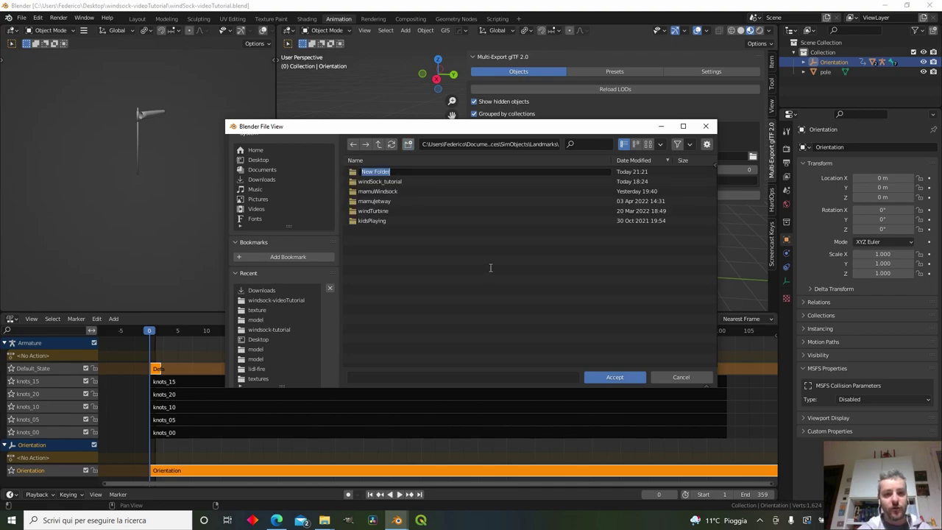
{"action": "type", "text": "windSock"}
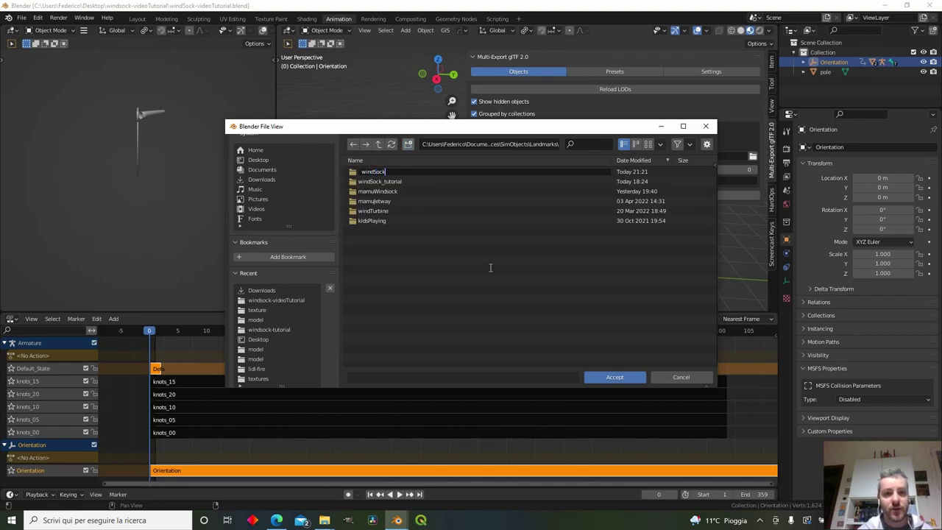
{"action": "type", "text": "_videoTutorial"}
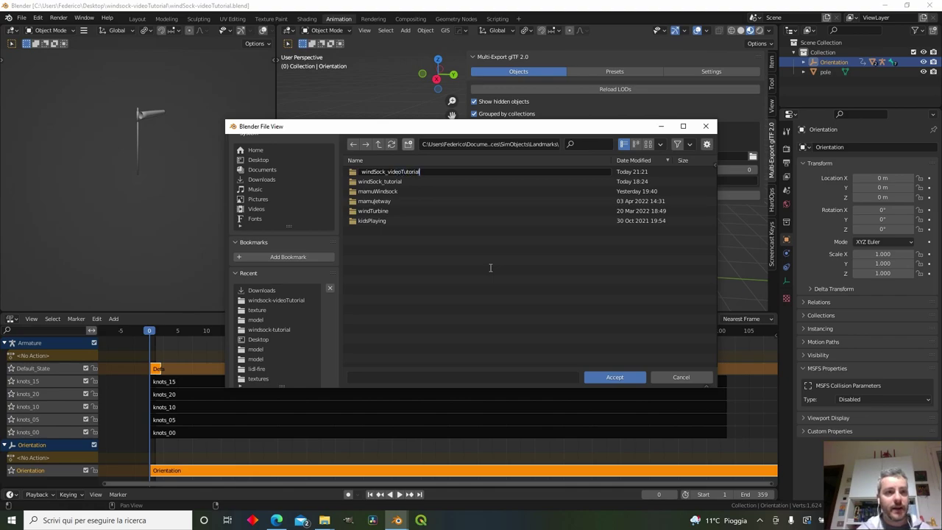
{"action": "key", "text": "Return"}
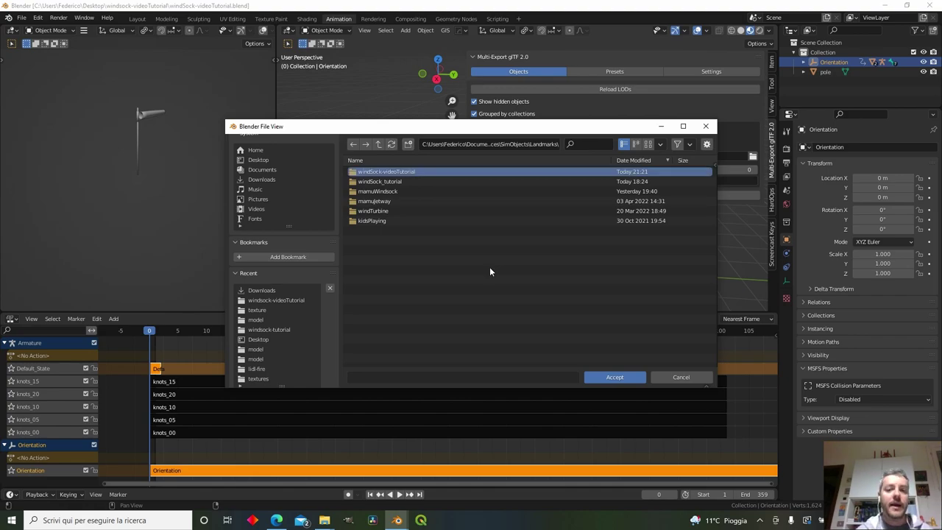
Step: Create the subfolders model and texture inside windSock-videoTutorial and choose model as the export folder
{"action": "double_click", "coordinate": [404, 172]}
{"action": "left_click", "coordinate": [407, 144]}
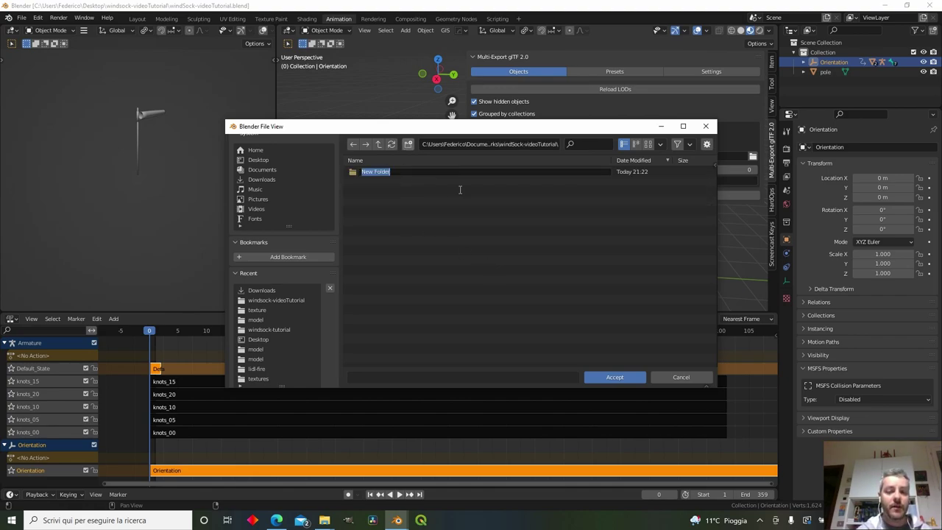
{"action": "type", "text": "model"}
{"action": "key", "text": "Return"}
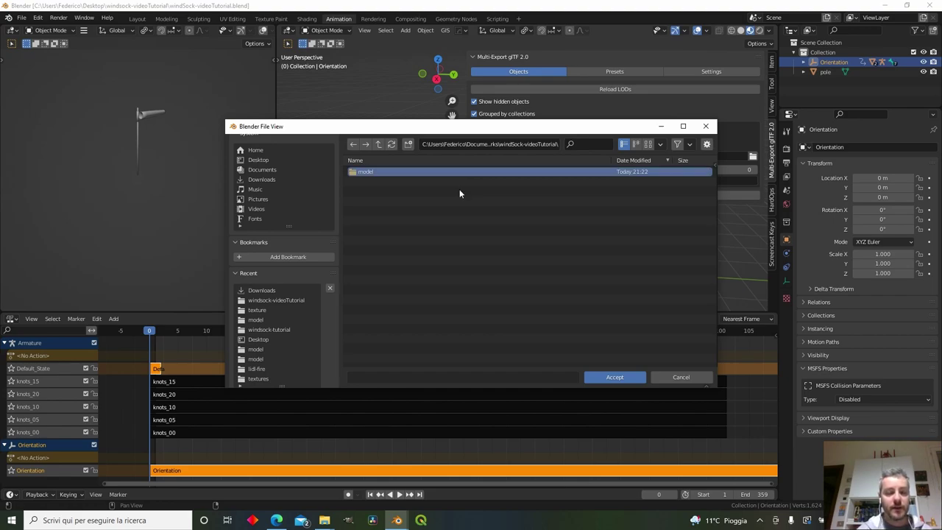
{"action": "left_click", "coordinate": [407, 145]}
{"action": "type", "text": "texture"}
{"action": "key", "text": "Return"}
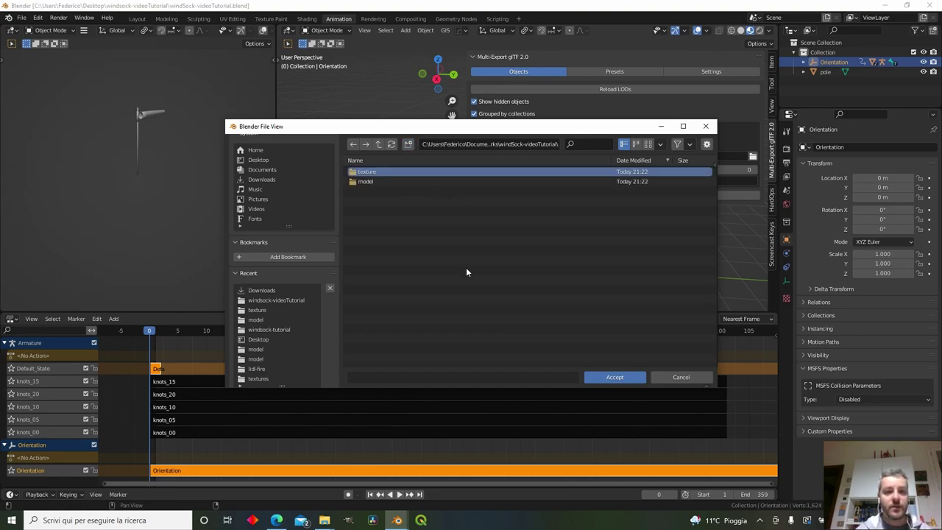
{"action": "double_click", "coordinate": [376, 181]}
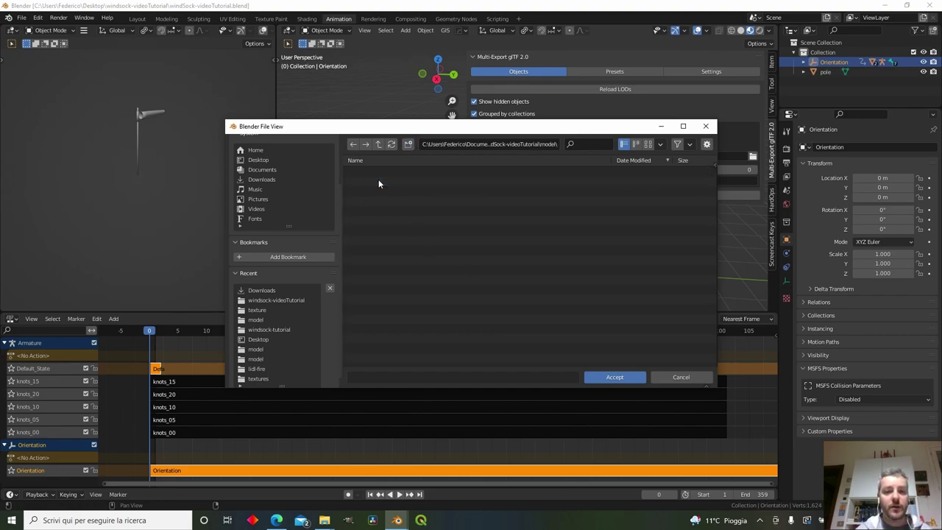
{"action": "left_click", "coordinate": [614, 376]}
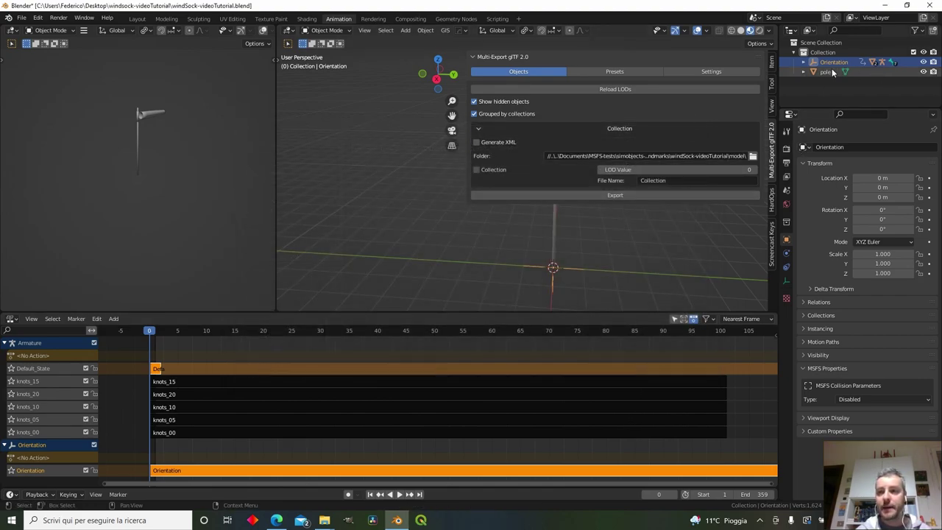
Step: Rename the scene's Collection as windSock-videoTutorial in the outliner
{"action": "double_click", "coordinate": [858, 52]}
{"action": "type", "text": "windSock-video"}
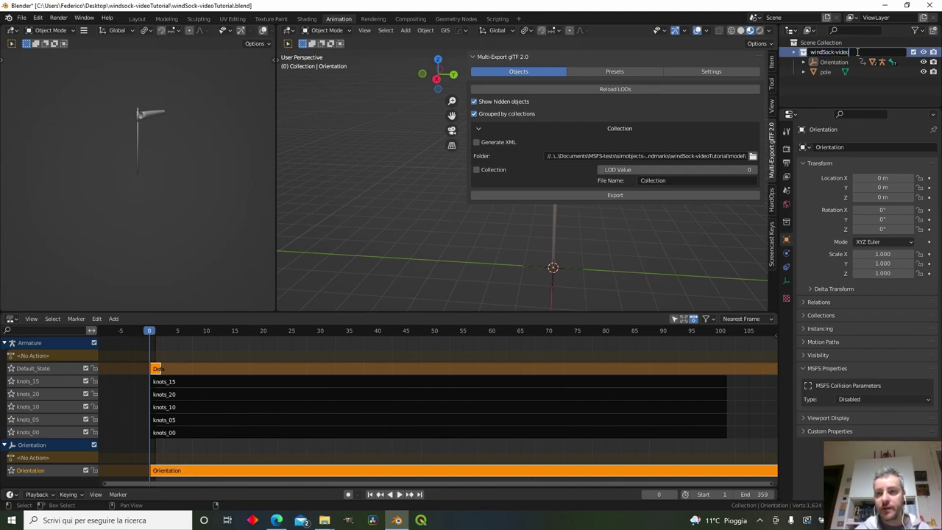
{"action": "type", "text": "Tutorial"}
{"action": "key", "text": "Return"}
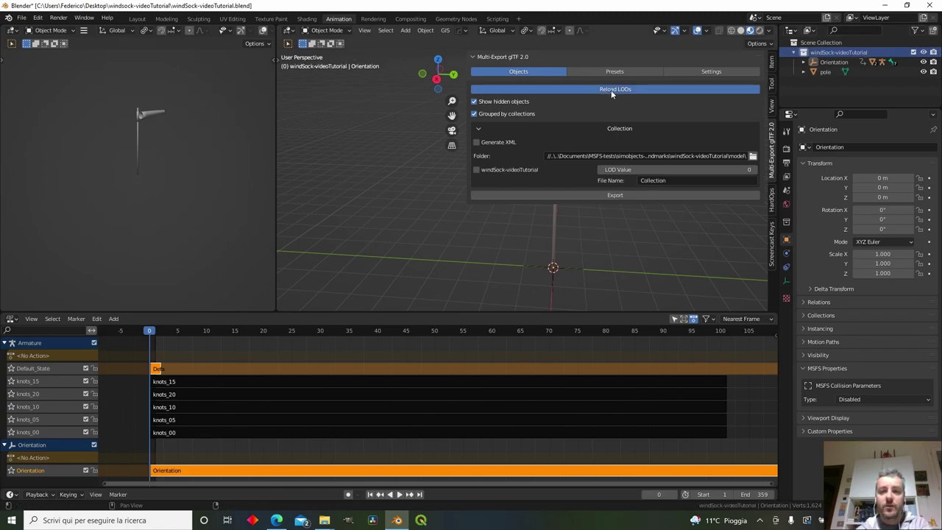
Step: Export the windSock-videoTutorial collection with Generate XML enabled, accepting the Blender file's own folder as the export folder
{"action": "left_click", "coordinate": [477, 142]}
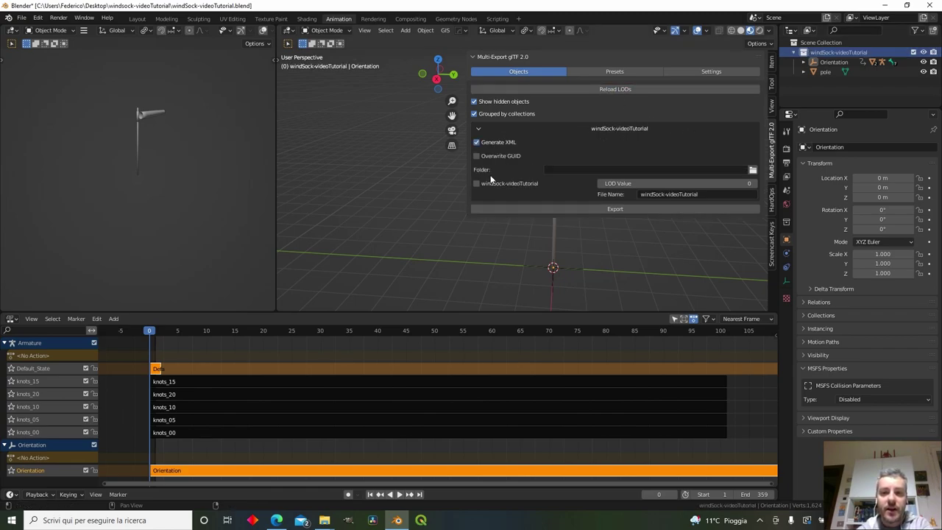
{"action": "left_click", "coordinate": [489, 183]}
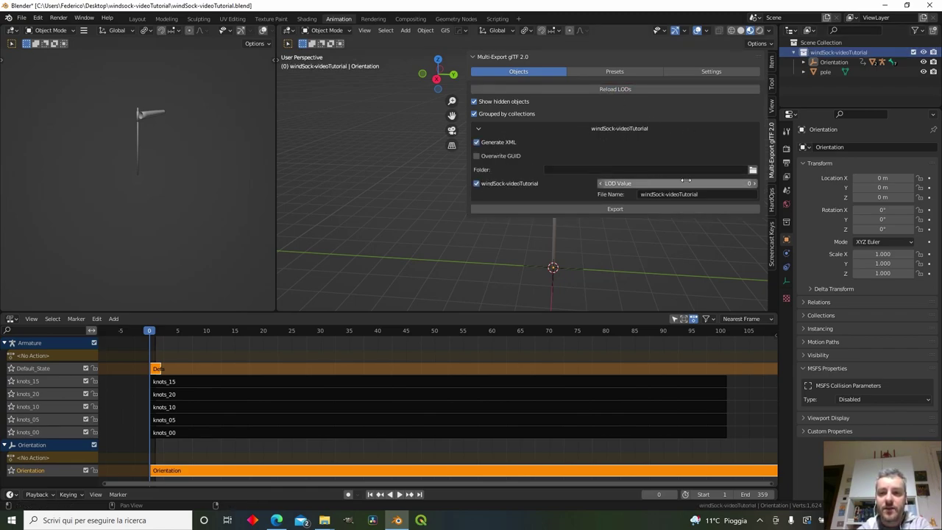
{"action": "left_click", "coordinate": [752, 170]}
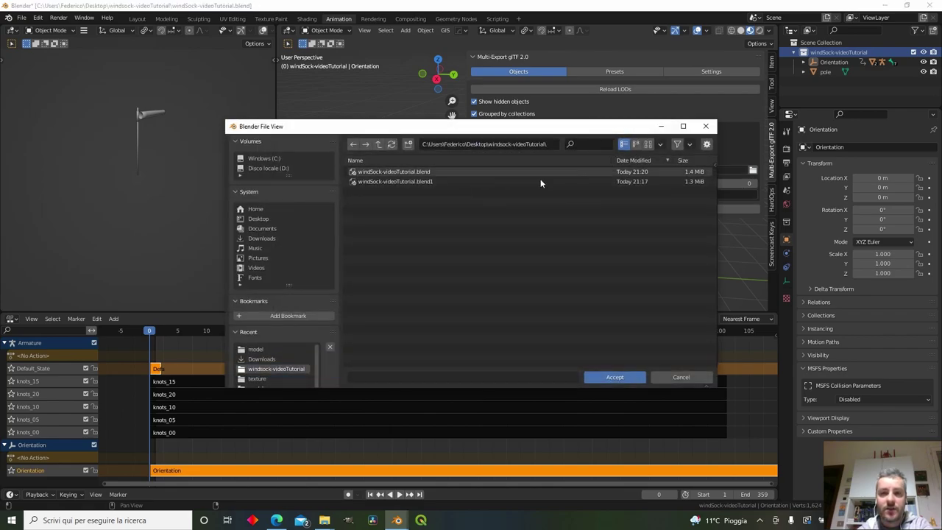
{"action": "left_click", "coordinate": [589, 378]}
{"action": "left_click", "coordinate": [616, 210]}
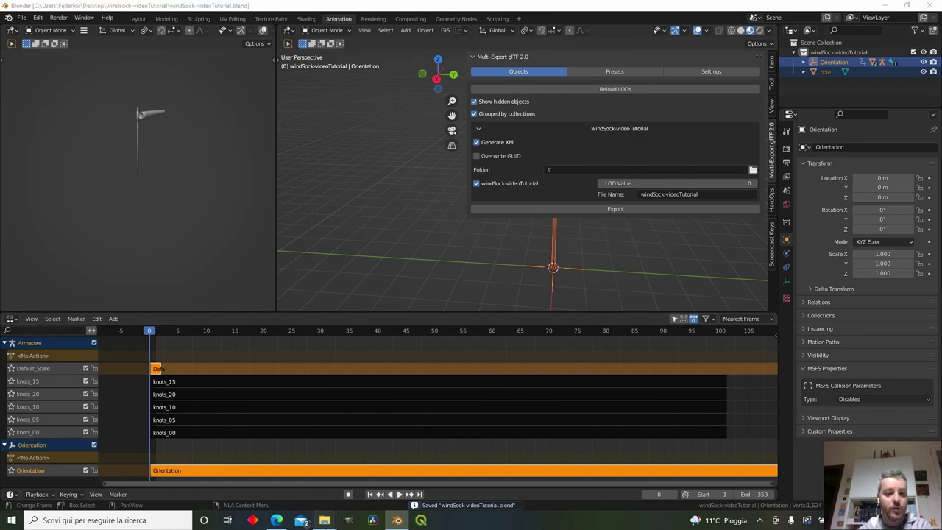
Step: Switch to File Explorer and check the exported windSock-videoTutorial bin, gltf and xml files in the model folder
{"action": "mouse_move", "coordinate": [324, 520]}
{"action": "left_click", "coordinate": [314, 486]}
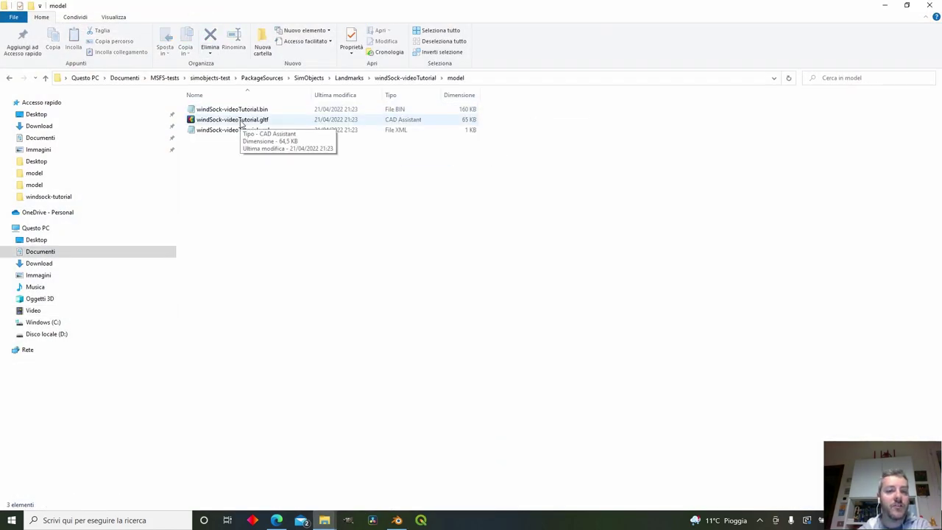
{"action": "left_click", "coordinate": [244, 121]}
{"action": "left_click", "coordinate": [254, 110]}
{"action": "left_click", "coordinate": [257, 139]}
{"action": "left_click", "coordinate": [258, 131]}
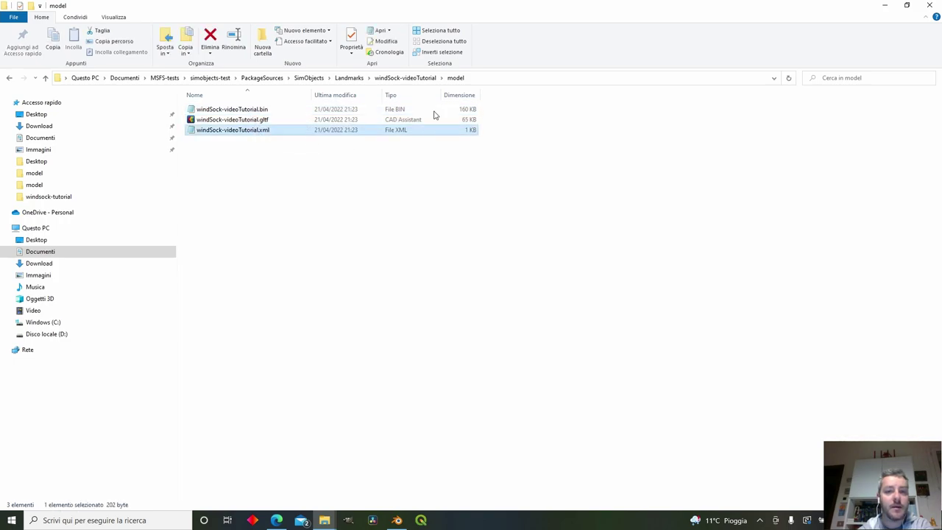
Step: Copy the WINDSOCK_FABRIC albedo, comp and normal PNG textures from the texture folder into the model folder
{"action": "left_click", "coordinate": [415, 79]}
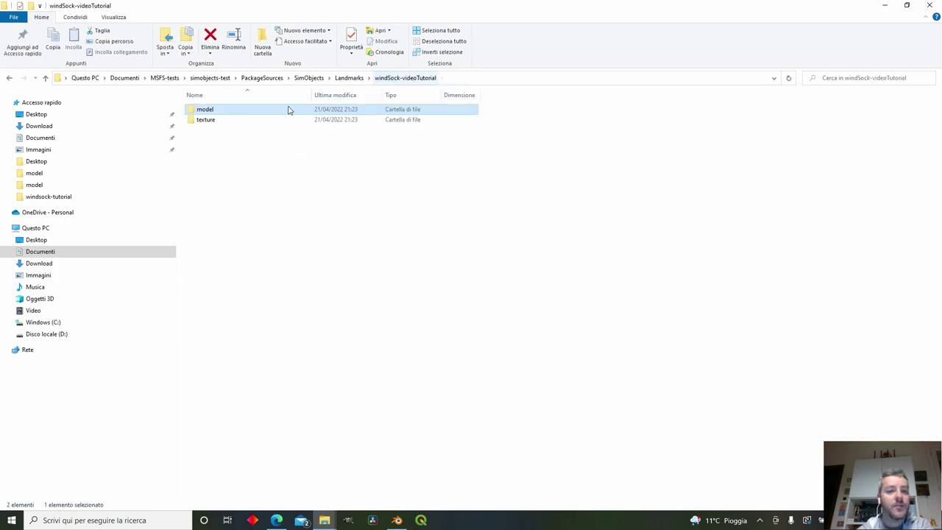
{"action": "double_click", "coordinate": [243, 120]}
{"action": "left_click_drag", "start_coordinate": [408, 181], "coordinate": [185, 94]}
{"action": "left_click", "coordinate": [401, 78]}
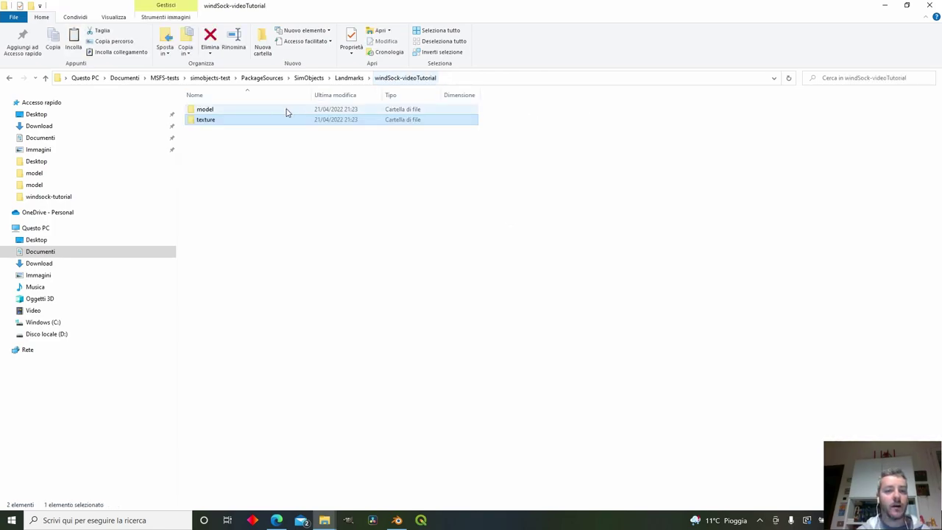
{"action": "left_click", "coordinate": [245, 112]}
{"action": "double_click", "coordinate": [245, 112]}
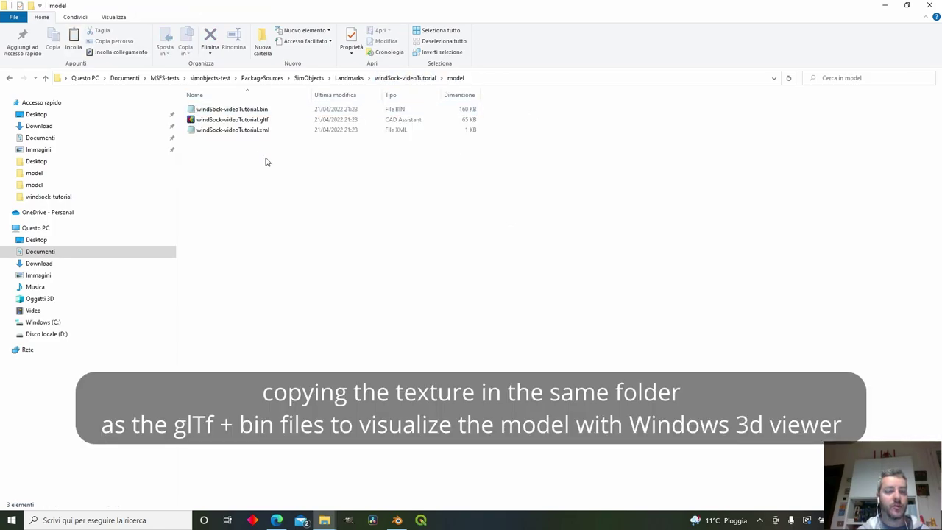
{"action": "key", "text": "ctrl+v"}
{"action": "left_click", "coordinate": [356, 288]}
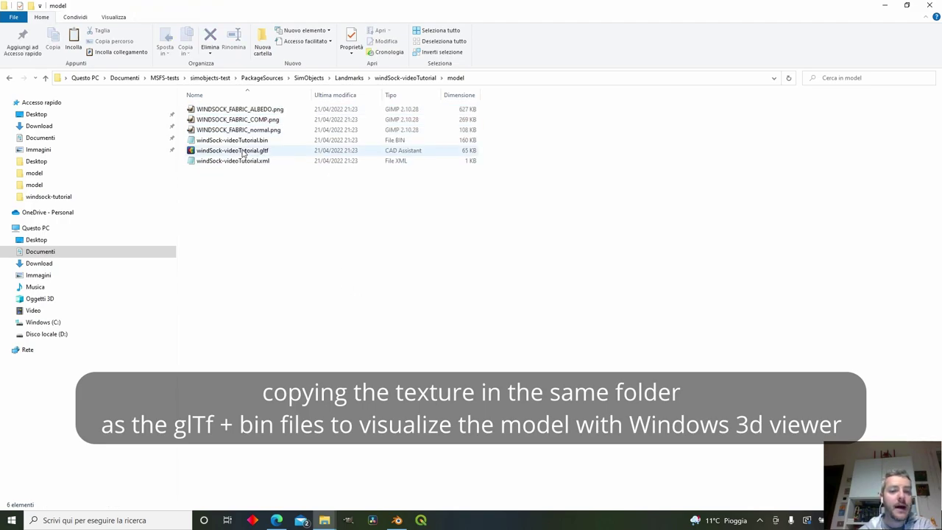
Step: Open windSock-videoTutorial.gltf in the Windows 3D viewer (Visualizzatore 3D) and inspect the textured windsock from another angle
{"action": "right_click", "coordinate": [243, 152]}
{"action": "mouse_move", "coordinate": [328, 250]}
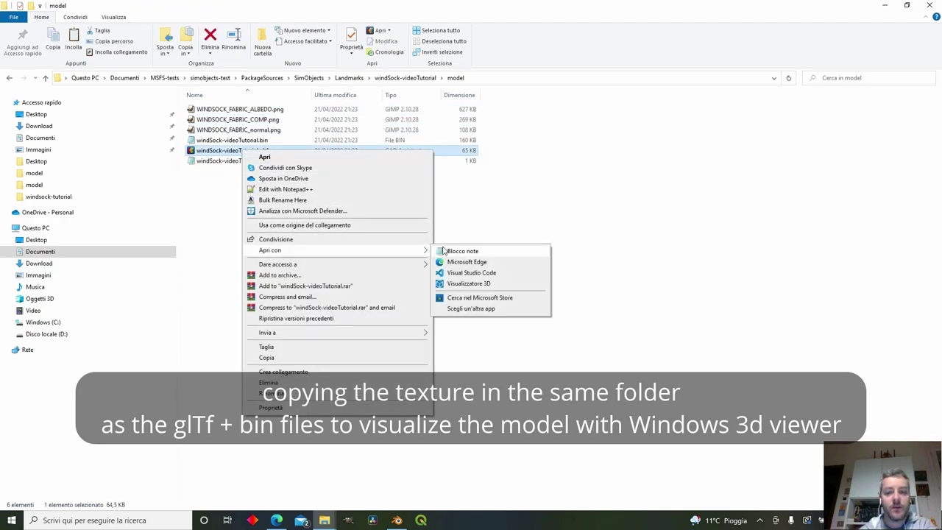
{"action": "left_click", "coordinate": [491, 284]}
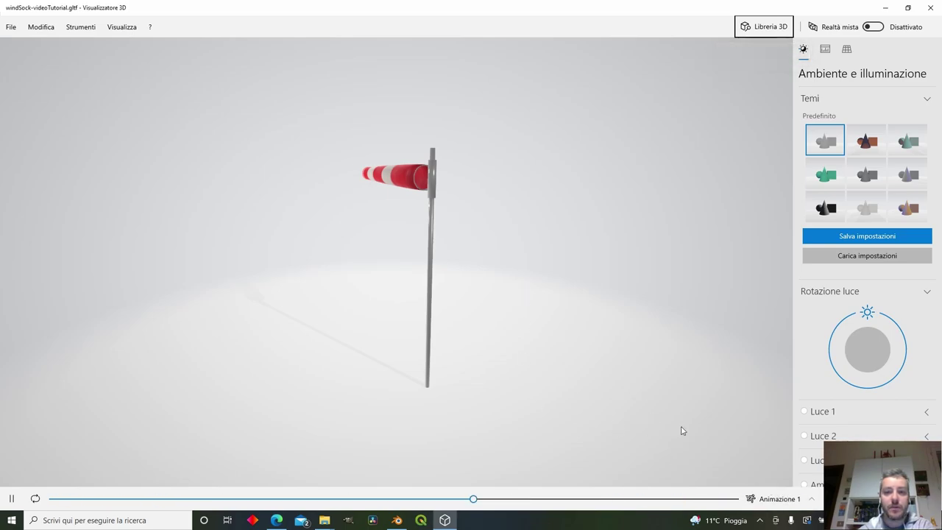
{"action": "left_click_drag", "start_coordinate": [681, 431], "coordinate": [405, 237]}
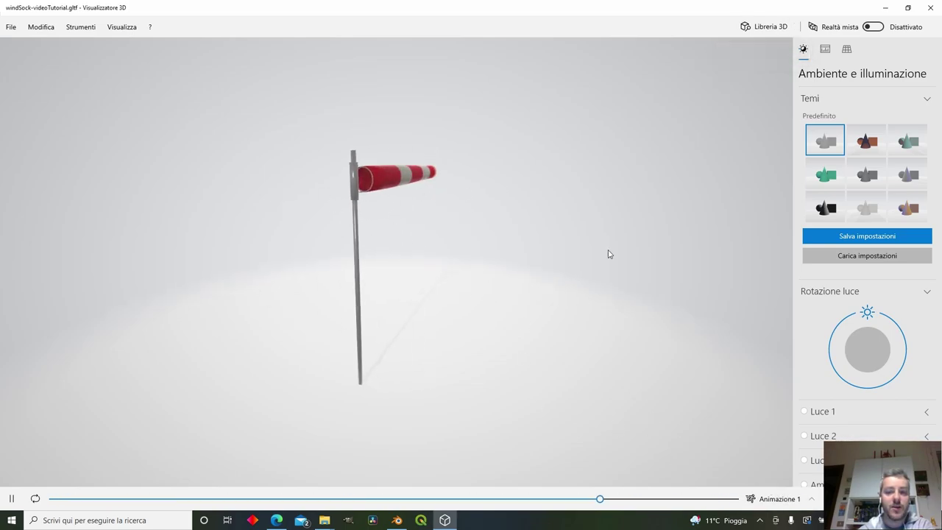
Step: Play Animazione 2, 3, 6, 5 and 7 of the exported windsock to check its movements, and close the 3D viewer
{"action": "left_click", "coordinate": [782, 502]}
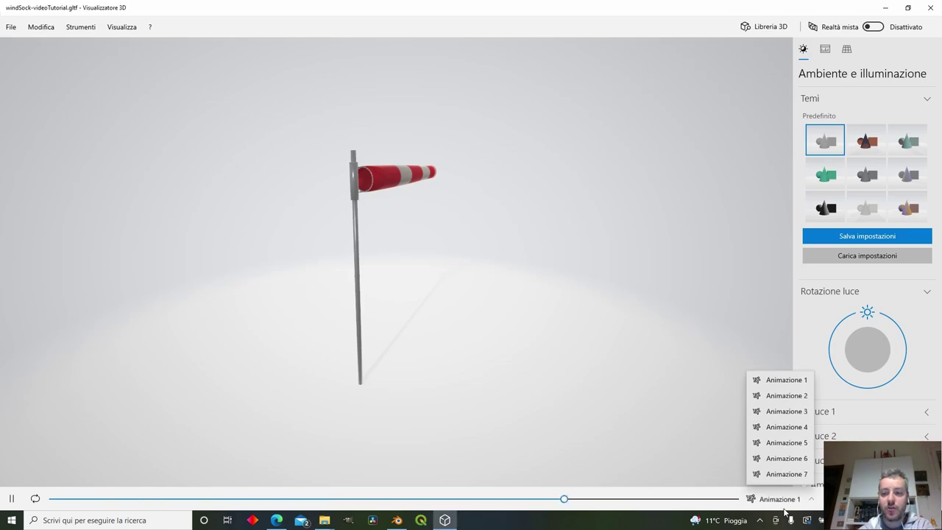
{"action": "left_click", "coordinate": [785, 395]}
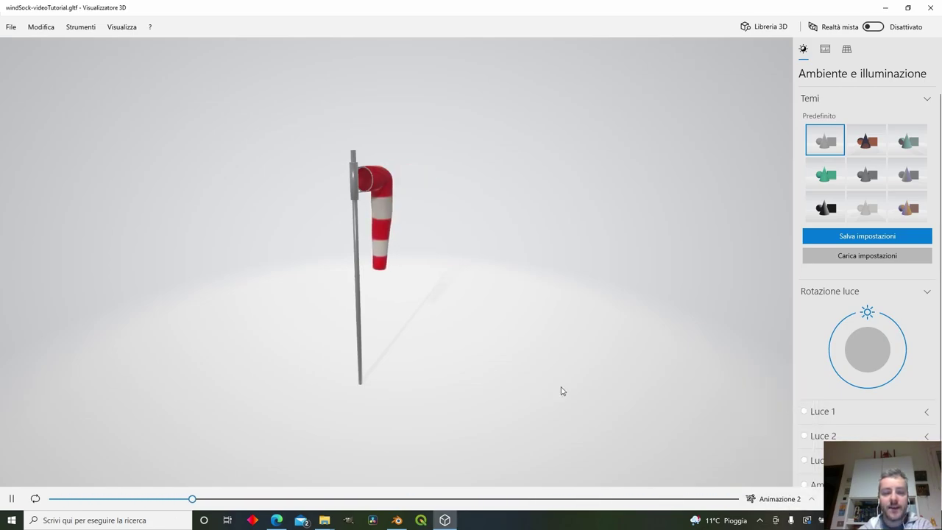
{"action": "left_click", "coordinate": [779, 499]}
{"action": "left_click", "coordinate": [797, 416]}
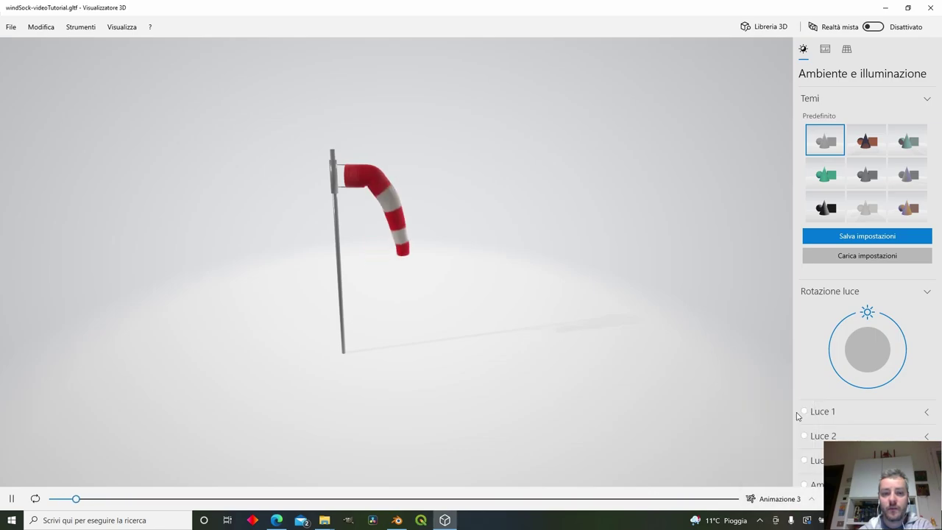
{"action": "left_click", "coordinate": [779, 499]}
{"action": "left_click", "coordinate": [786, 460]}
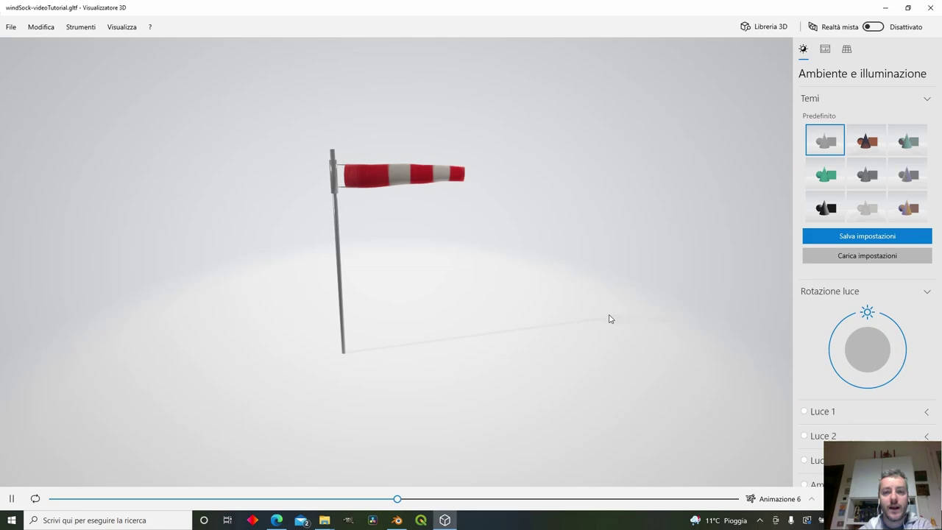
{"action": "left_click", "coordinate": [778, 499]}
{"action": "left_click", "coordinate": [791, 446]}
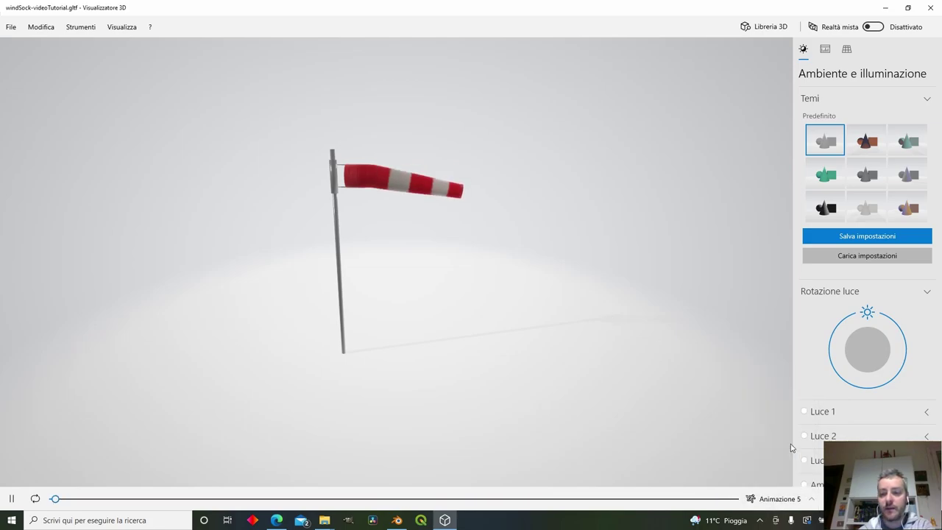
{"action": "left_click", "coordinate": [777, 499]}
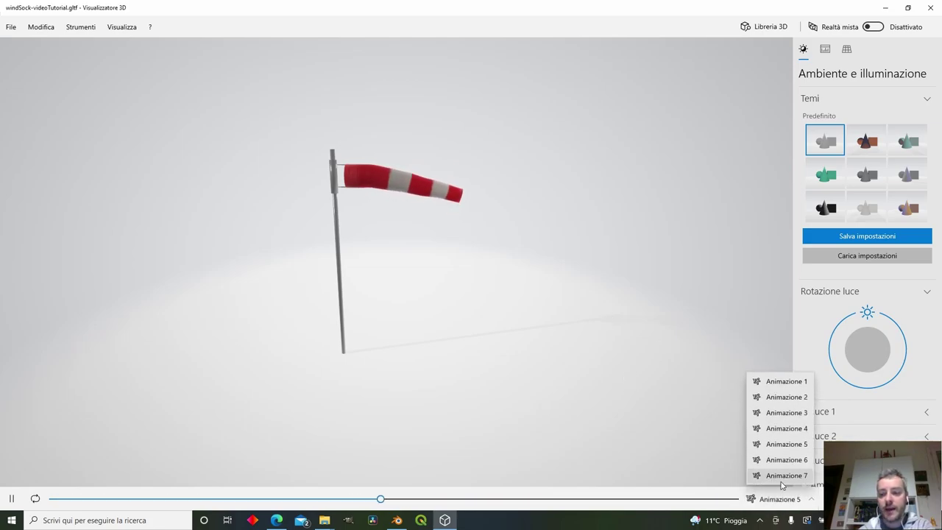
{"action": "left_click", "coordinate": [781, 478]}
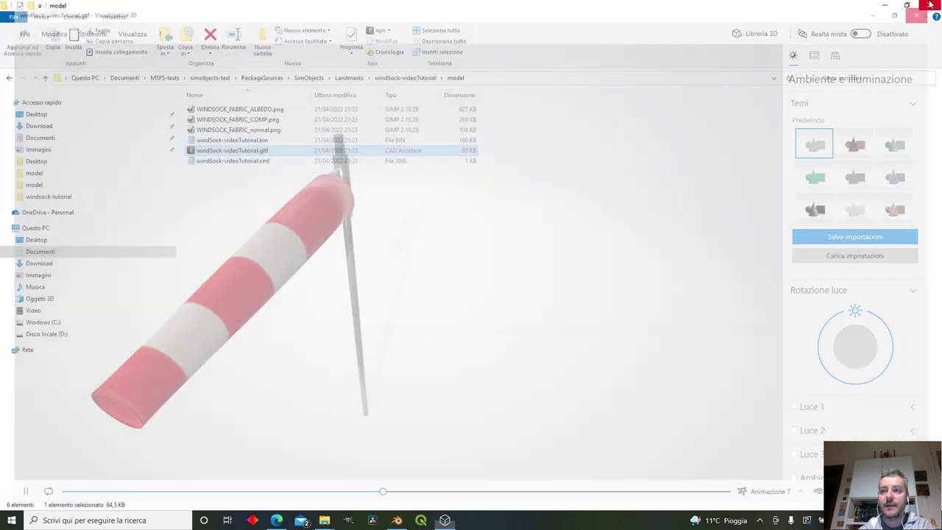
{"action": "left_click", "coordinate": [931, 8]}
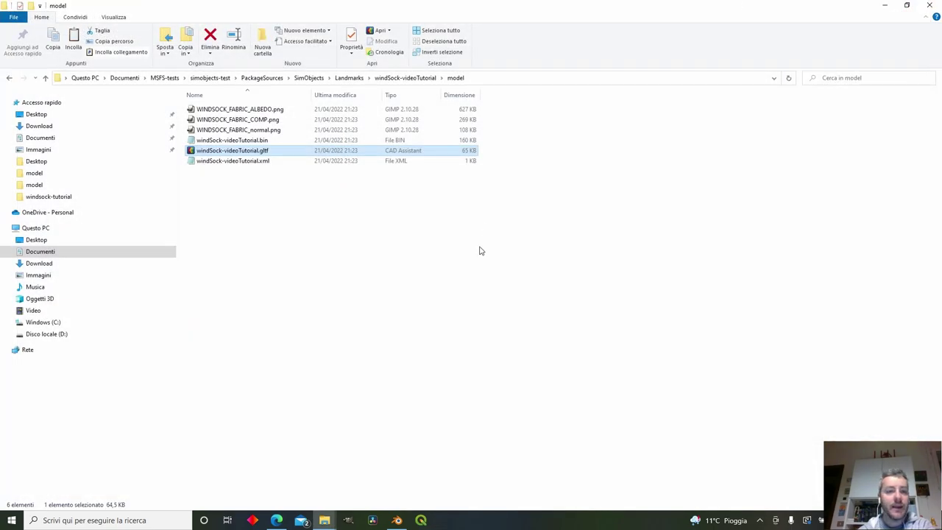
Step: View the ModelInfo GUID and LOD entries in windSock-videoTutorial.xml, and close the file
{"action": "left_click", "coordinate": [479, 251]}
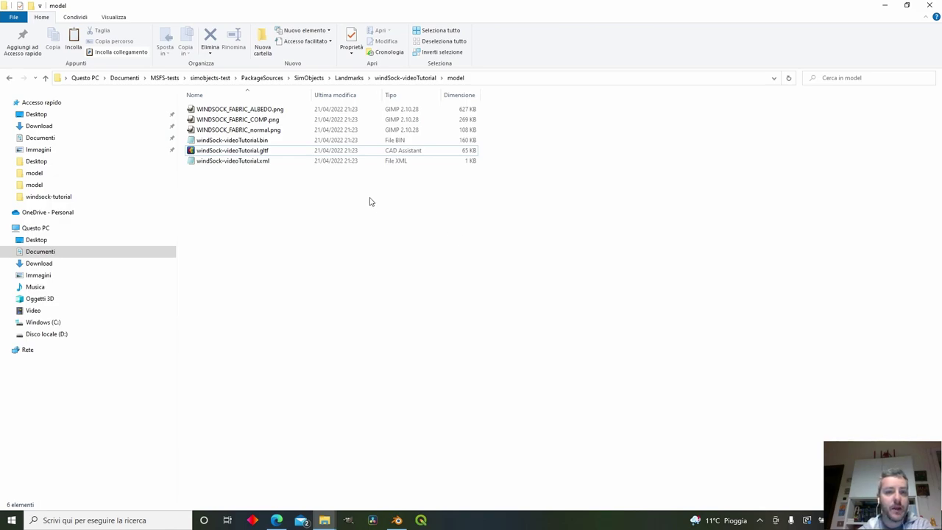
{"action": "double_click", "coordinate": [355, 162]}
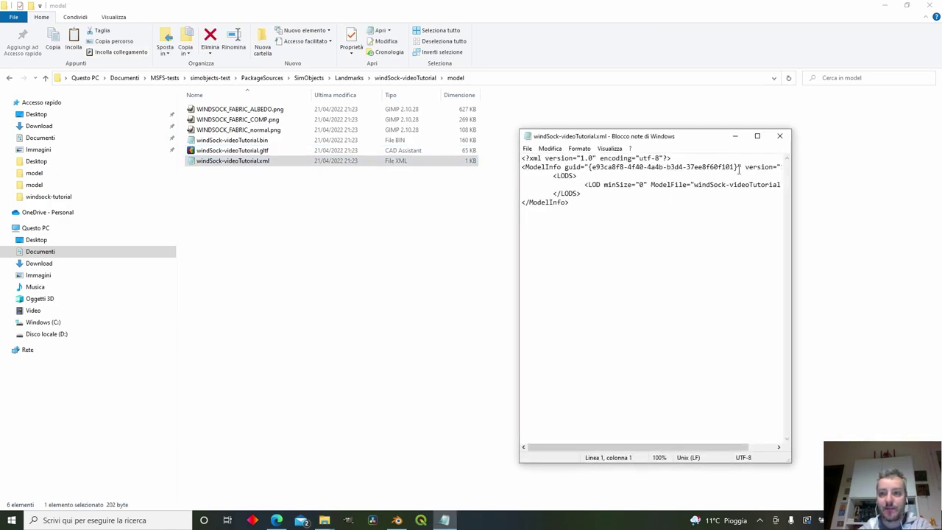
{"action": "left_click", "coordinate": [779, 136]}
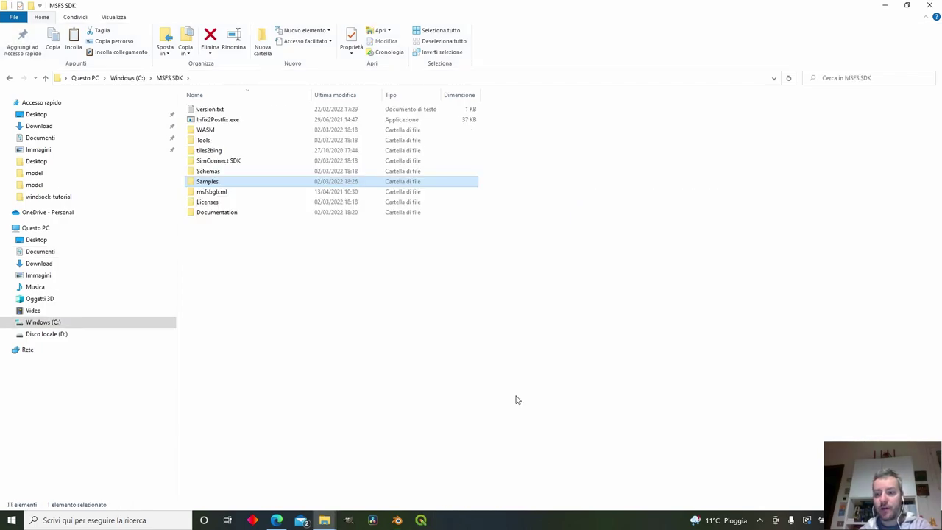
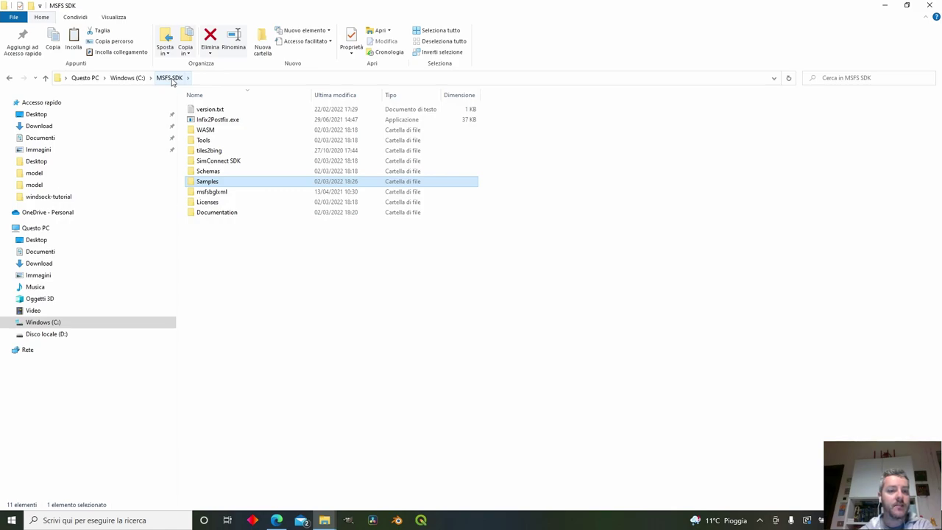
Step: Copy sim.cfg from the MyCompany_Windsock Landmarks folder in the SDK's WindsockSample package sources
{"action": "double_click", "coordinate": [313, 182]}
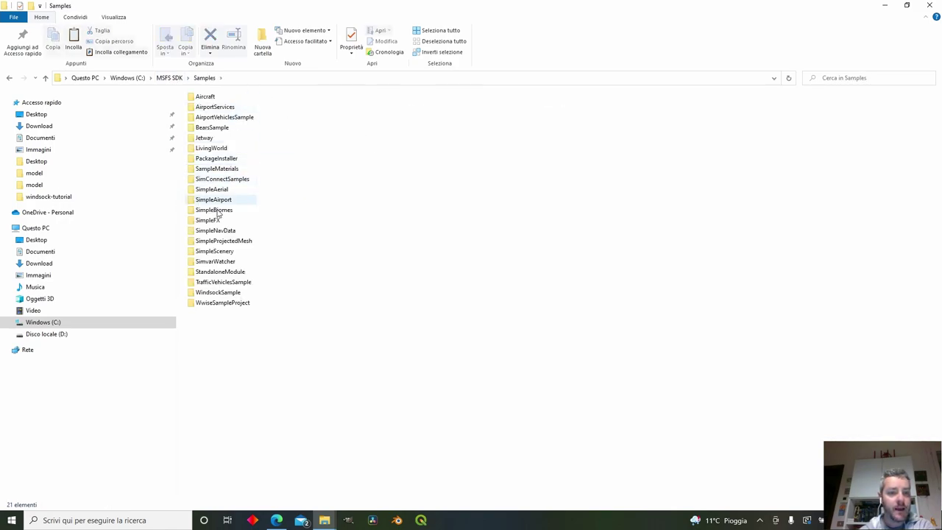
{"action": "double_click", "coordinate": [225, 294]}
{"action": "left_click", "coordinate": [239, 123]}
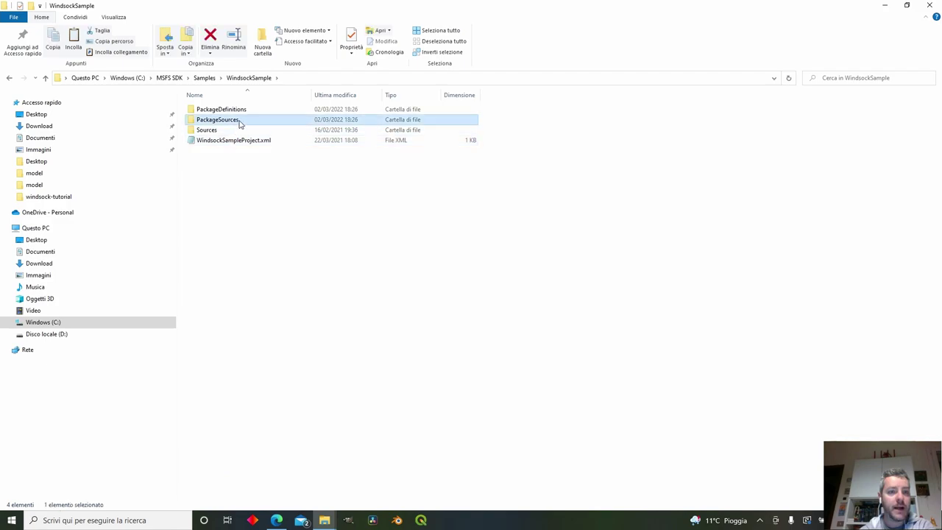
{"action": "double_click", "coordinate": [238, 123]}
{"action": "double_click", "coordinate": [240, 111]}
{"action": "left_click", "coordinate": [239, 112]}
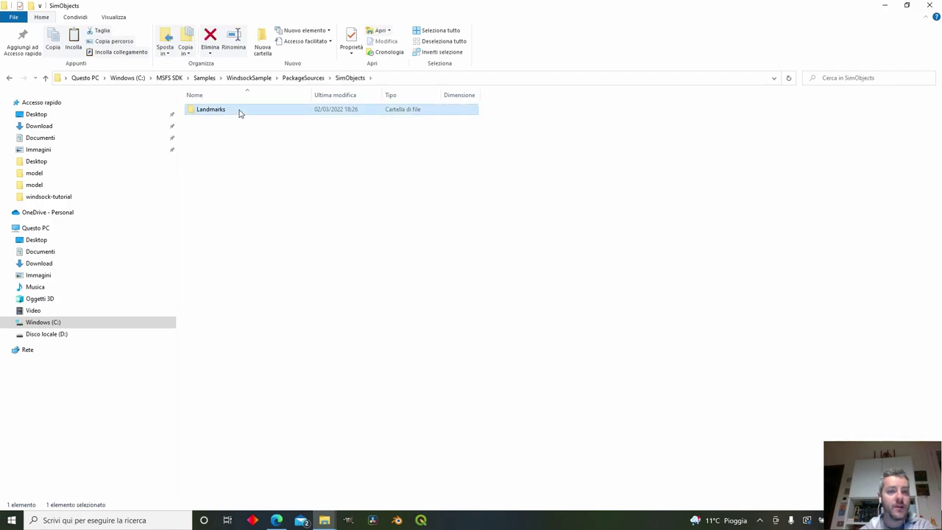
{"action": "double_click", "coordinate": [239, 111]}
{"action": "double_click", "coordinate": [239, 111]}
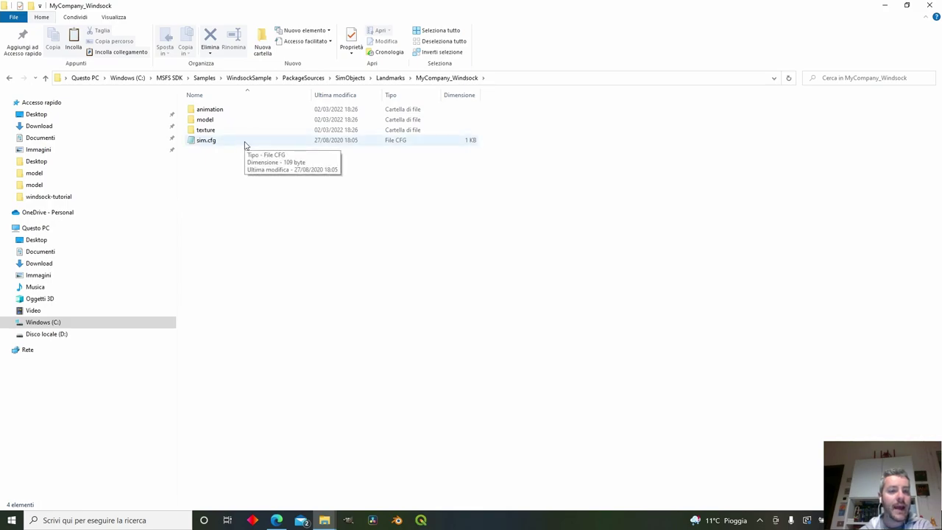
{"action": "left_click", "coordinate": [245, 142]}
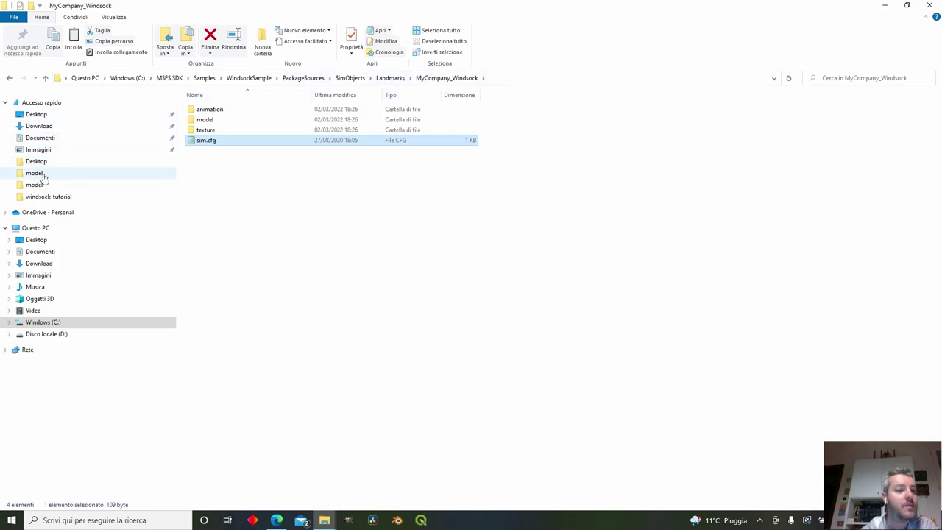
Step: Paste sim.cfg into the windSock-videoTutorial folder under the simobjects-test project's PackageSources, SimObjects, Landmarks
{"action": "left_click", "coordinate": [52, 197]}
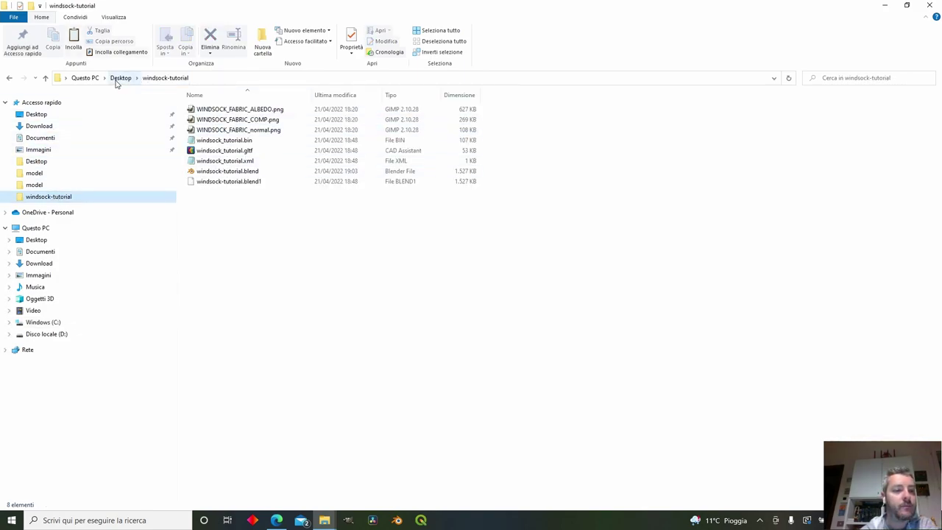
{"action": "left_click", "coordinate": [55, 326]}
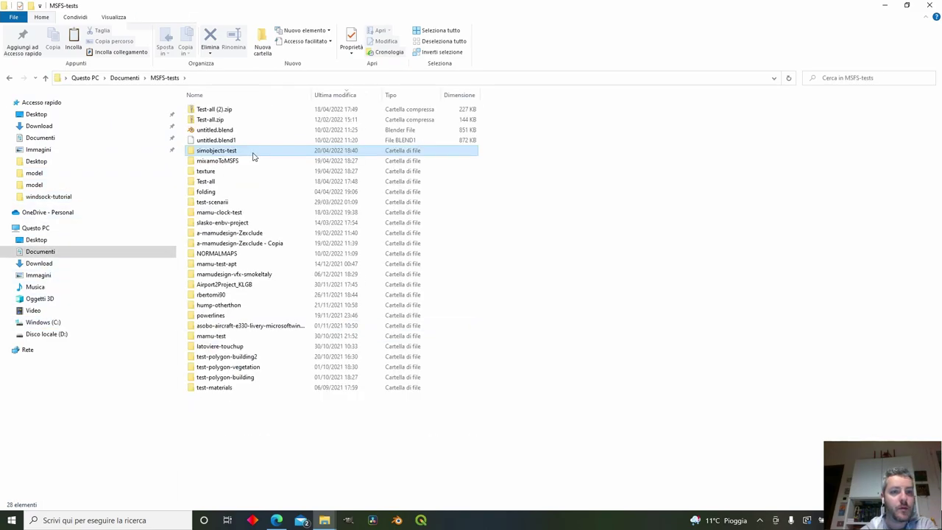
{"action": "double_click", "coordinate": [253, 153]}
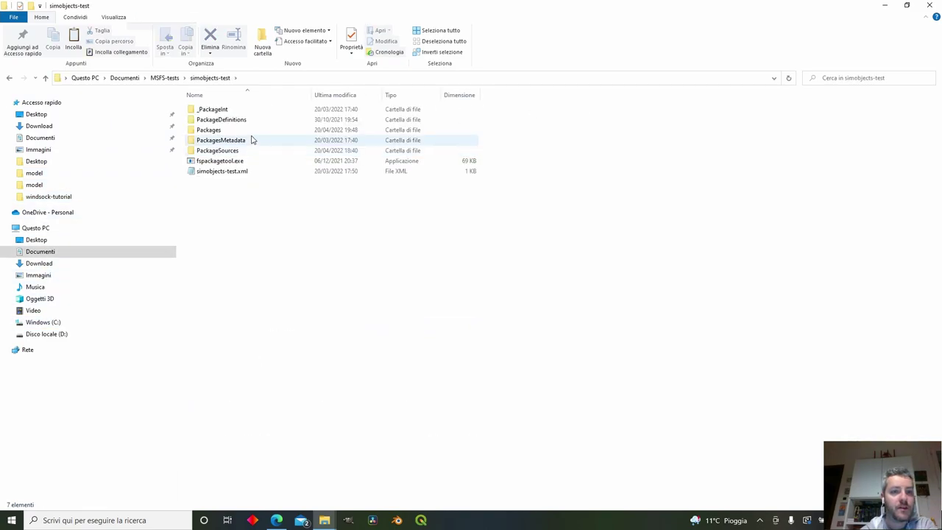
{"action": "double_click", "coordinate": [251, 150]}
{"action": "double_click", "coordinate": [248, 120]}
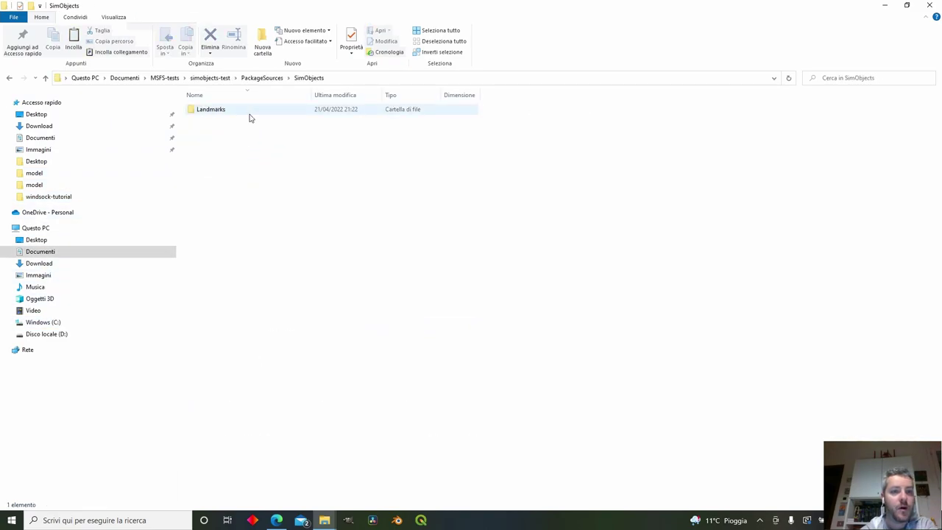
{"action": "left_click", "coordinate": [251, 110]}
{"action": "double_click", "coordinate": [251, 111]}
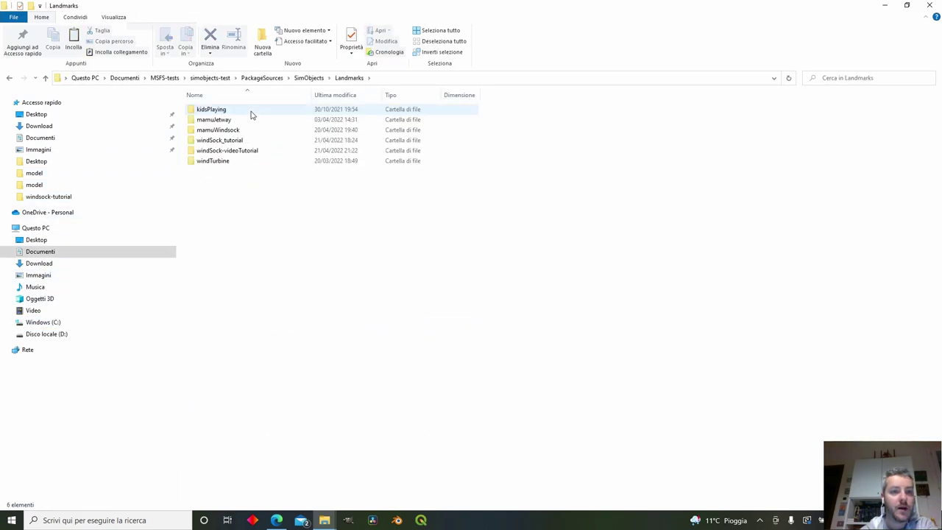
{"action": "double_click", "coordinate": [249, 151]}
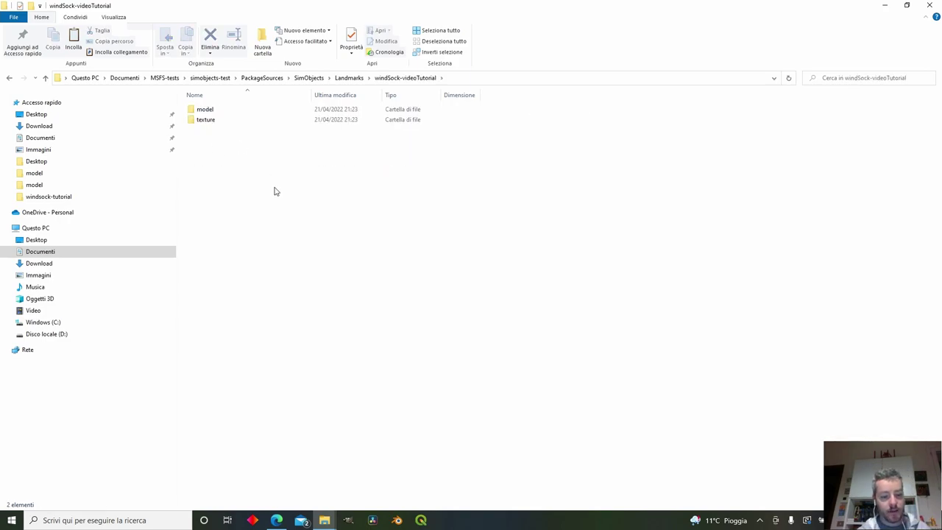
{"action": "key", "text": "ctrl+v"}
Step: Set the title in the pasted sim.cfg to windSock-videoTutorial, then save and close the file
{"action": "double_click", "coordinate": [229, 131]}
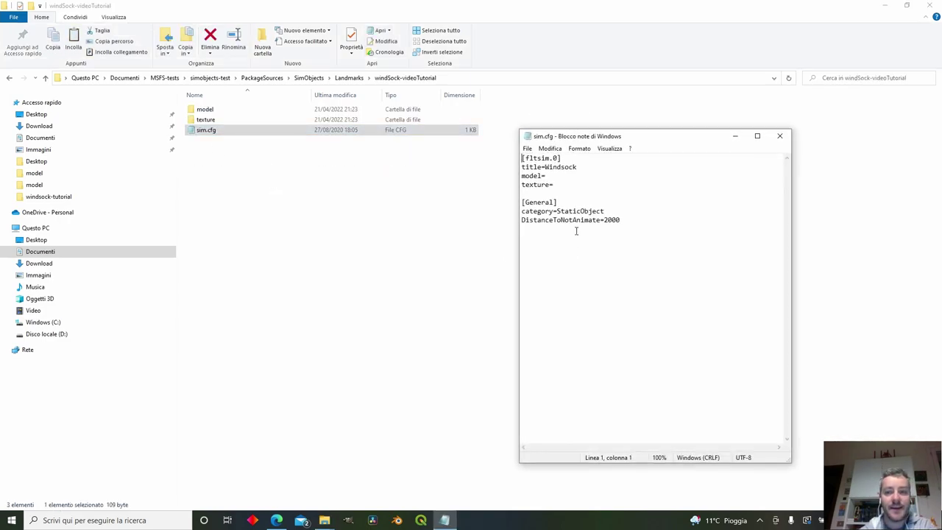
{"action": "left_click_drag", "start_coordinate": [583, 166], "coordinate": [541, 166]}
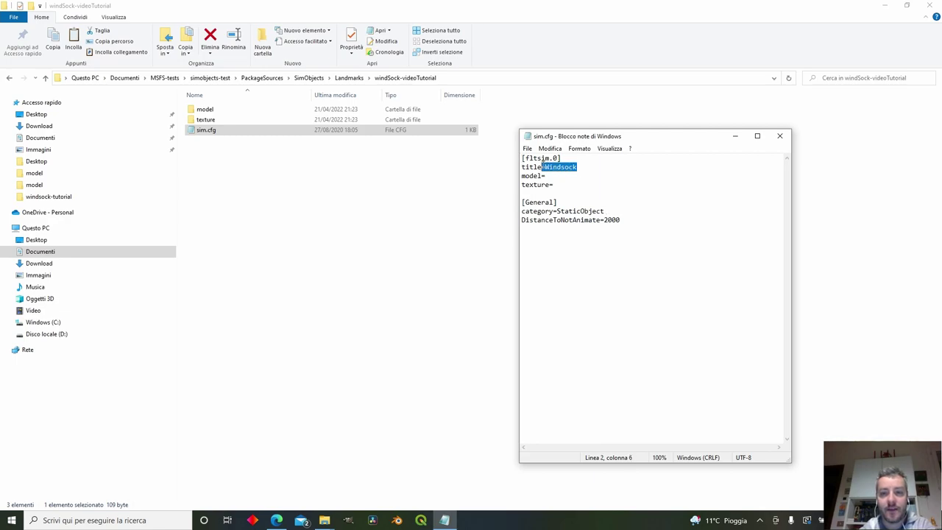
{"action": "type", "text": "wi"}
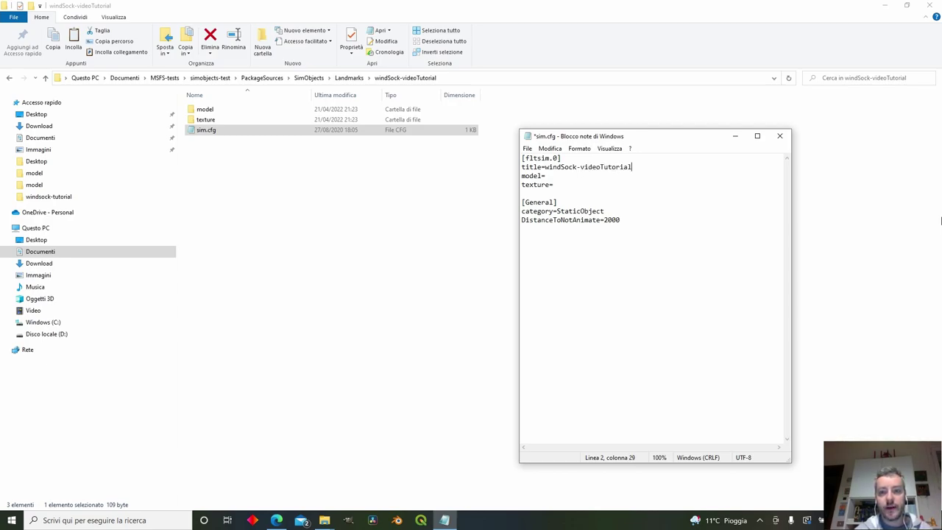
{"action": "left_click", "coordinate": [527, 148]}
{"action": "left_click", "coordinate": [616, 193]}
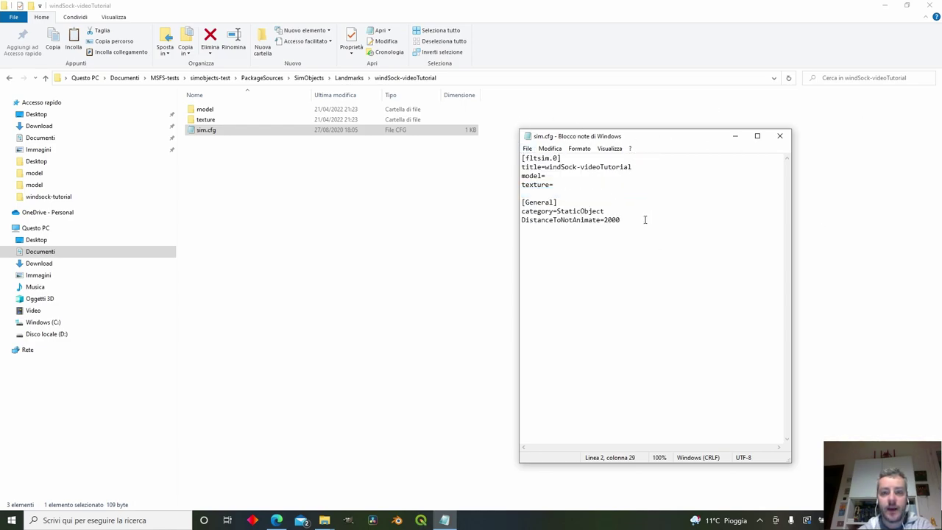
{"action": "left_click", "coordinate": [780, 135]}
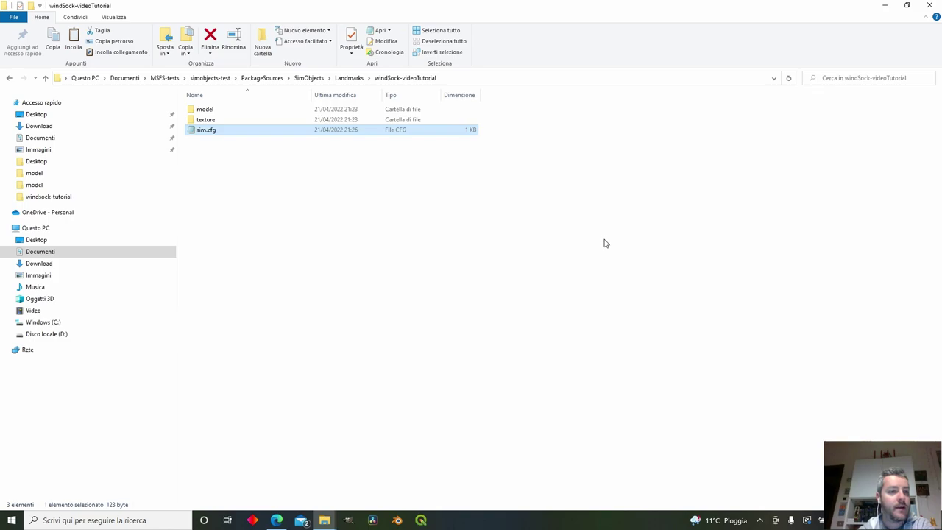
{"action": "left_click", "coordinate": [606, 242]}
Step: Copy model.cfg and Windsock.xml from the model folder of the SDK's MyCompany_Windsock sample
{"action": "left_click", "coordinate": [44, 322]}
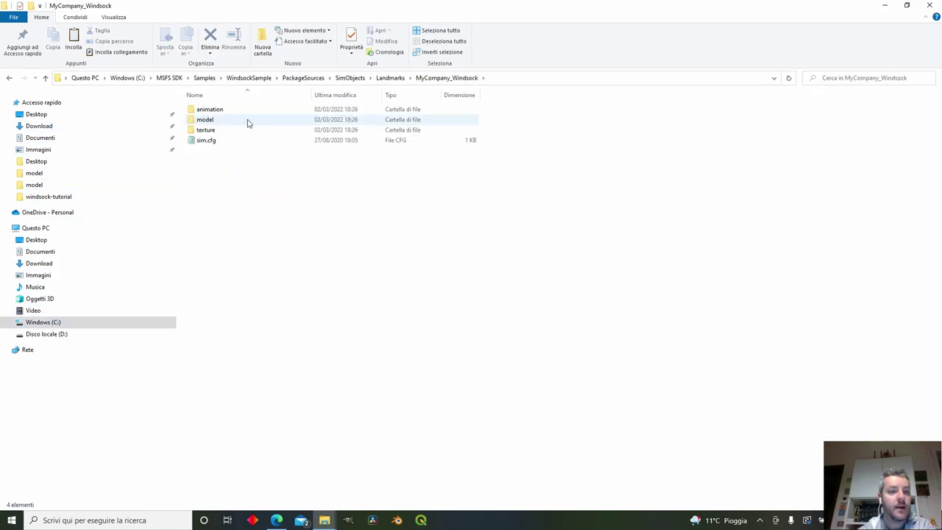
{"action": "double_click", "coordinate": [246, 120]}
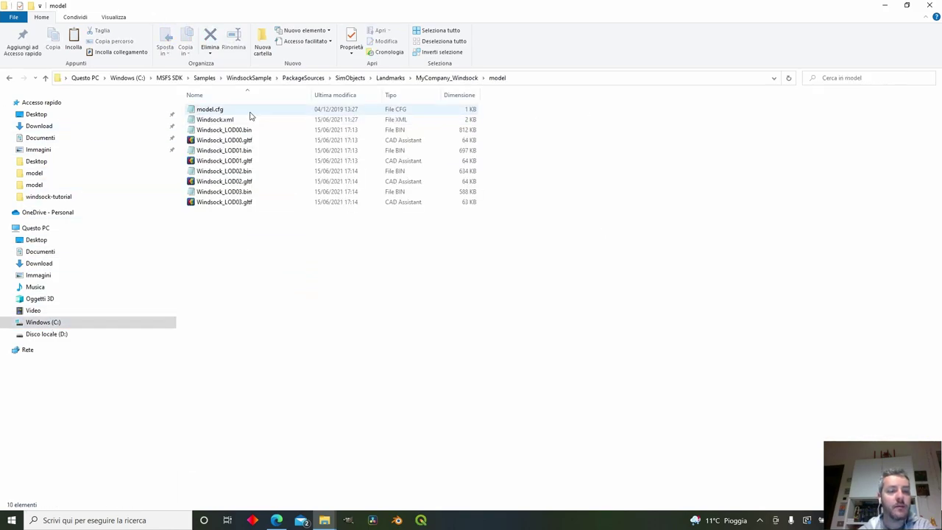
{"action": "left_click", "coordinate": [250, 111]}
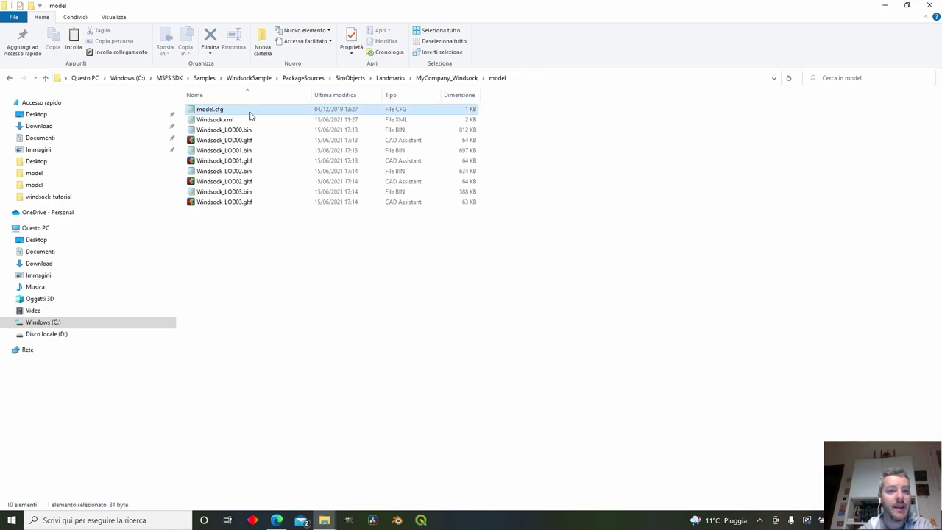
{"action": "left_click", "coordinate": [250, 121], "text": "ctrl"}
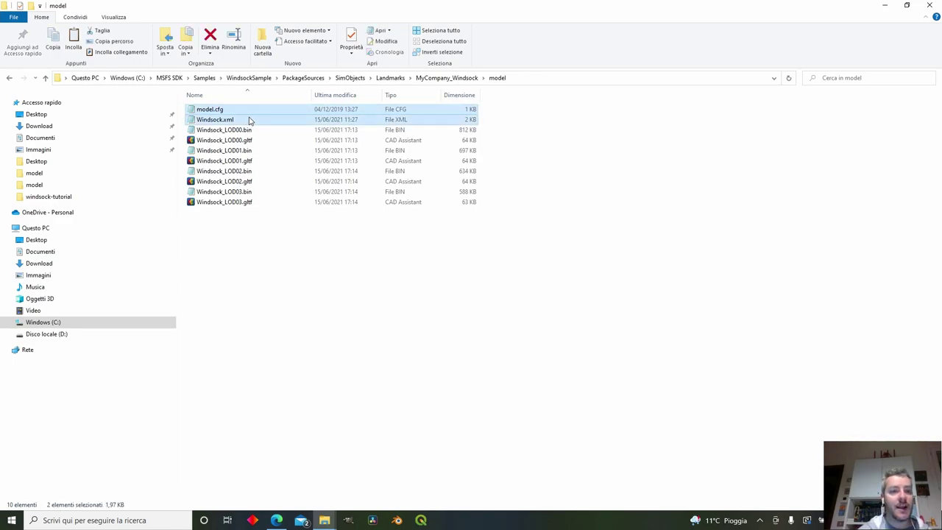
Step: Paste model.cfg and Windsock.xml into the model folder of windSock-videoTutorial in the simobjects-test project
{"action": "left_click", "coordinate": [74, 197]}
{"action": "left_click", "coordinate": [350, 78]}
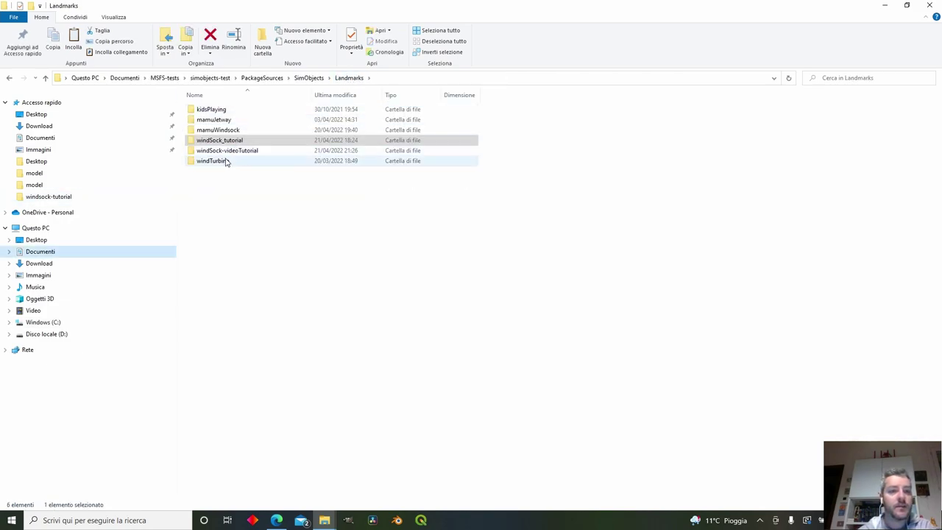
{"action": "left_click", "coordinate": [251, 152]}
{"action": "double_click", "coordinate": [251, 152]}
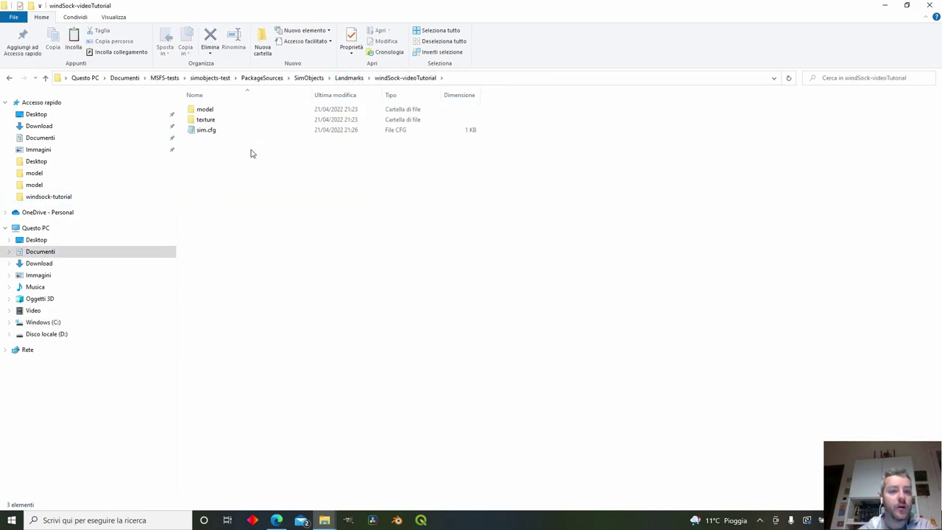
{"action": "double_click", "coordinate": [237, 110]}
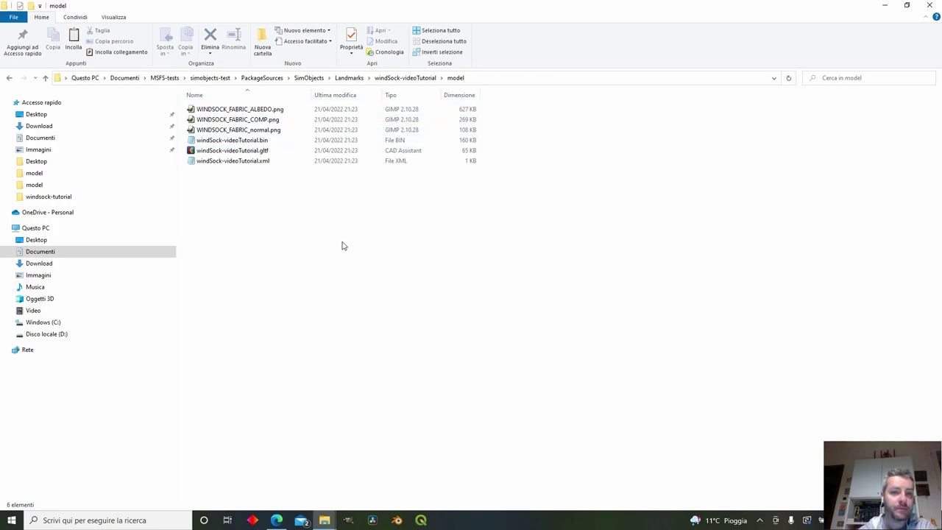
{"action": "key", "text": "ctrl+v"}
{"action": "left_click", "coordinate": [354, 261]}
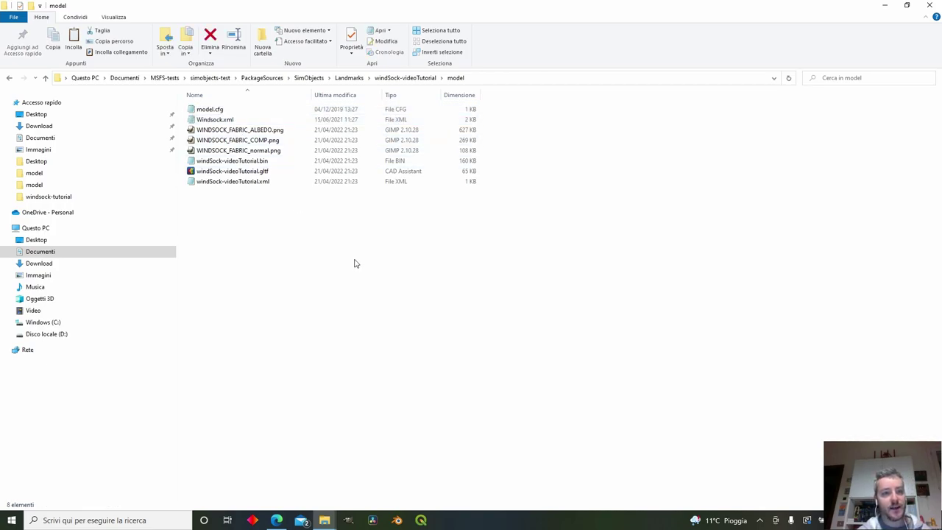
Step: Set the normal entry in model.cfg to windSock-videoTutorial.xml, then save and close the file
{"action": "left_click", "coordinate": [213, 110]}
{"action": "double_click", "coordinate": [213, 110]}
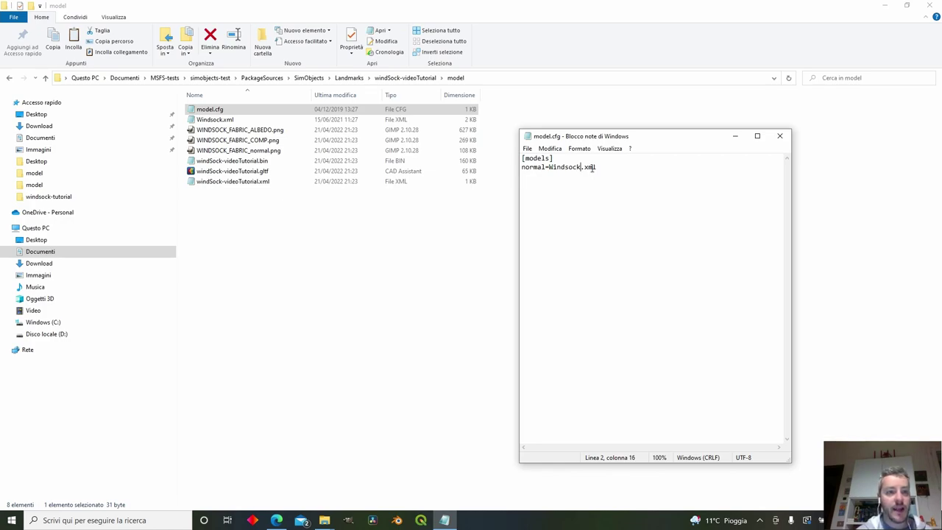
{"action": "key", "text": "BackSpace"}
{"action": "key", "text": "BackSpace"}
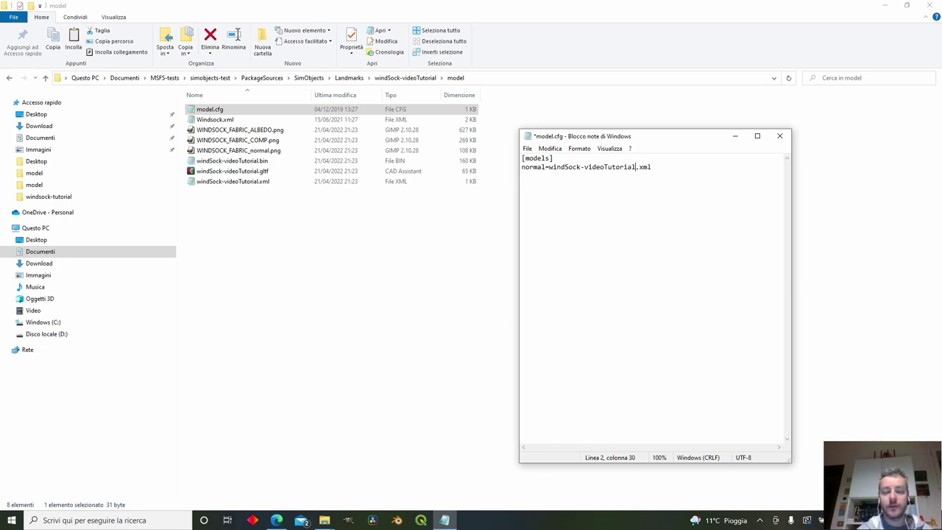
{"action": "left_click", "coordinate": [527, 147]}
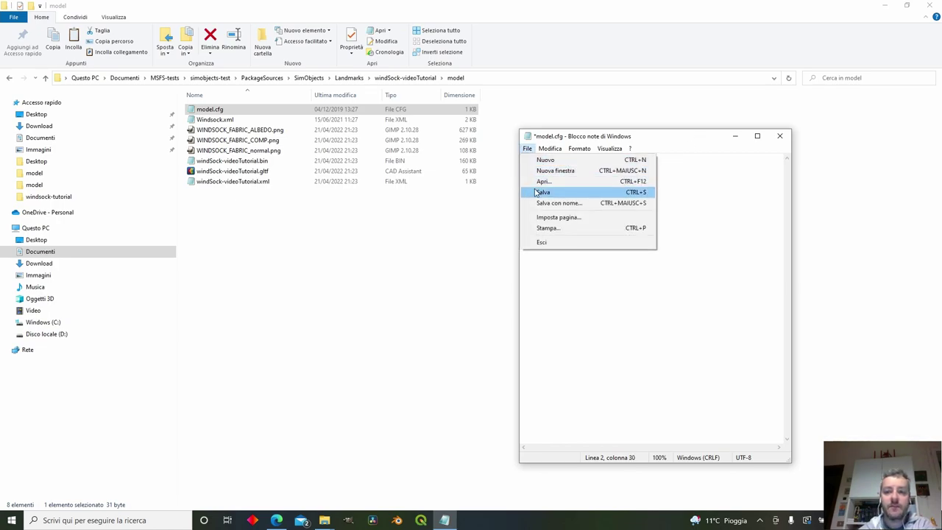
{"action": "left_click", "coordinate": [592, 191]}
{"action": "left_click", "coordinate": [677, 190]}
{"action": "left_click", "coordinate": [780, 137]}
{"action": "left_click", "coordinate": [373, 305]}
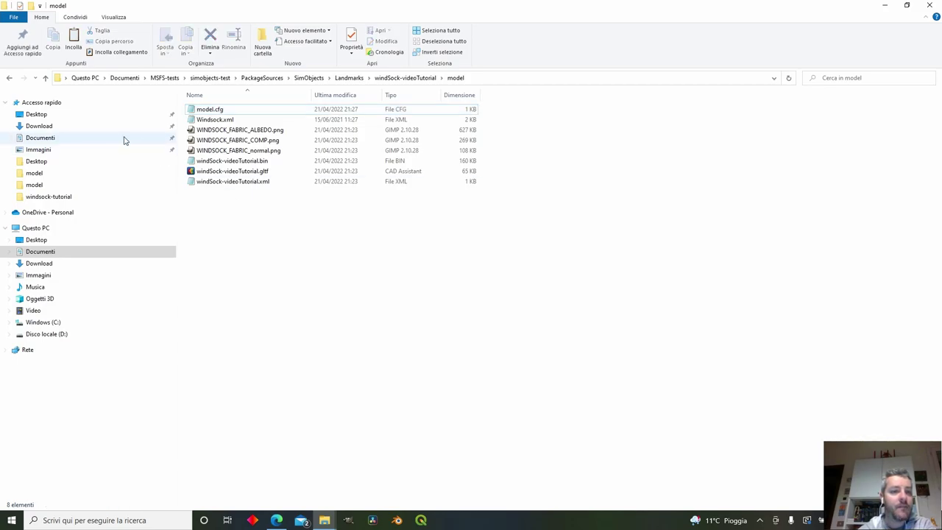
Step: Copy the Animation entries, AnimGraph and Behaviors blocks from Windsock.xml, and close the file
{"action": "double_click", "coordinate": [322, 121]}
{"action": "double_click", "coordinate": [743, 136]}
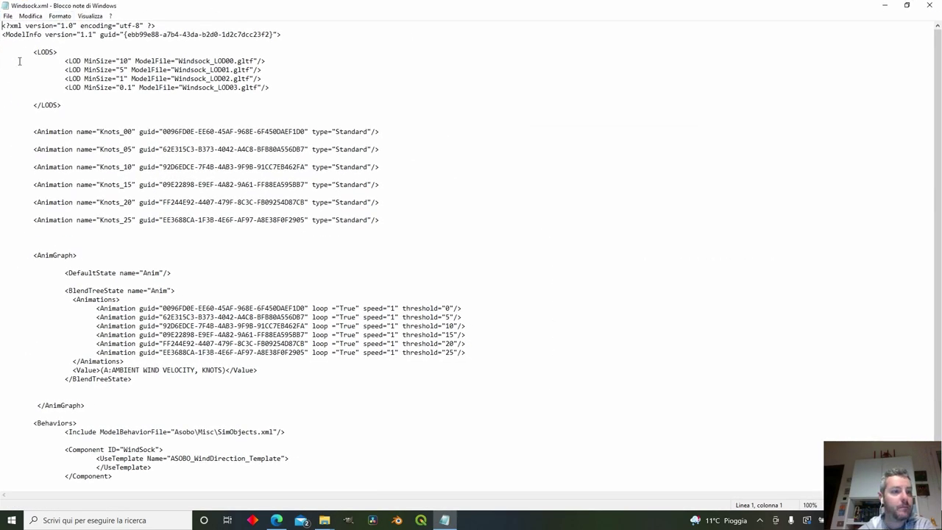
{"action": "left_click_drag", "start_coordinate": [28, 131], "coordinate": [512, 458]}
{"action": "scroll", "coordinate": [511, 184], "scroll_direction": "down", "scroll_amount": 2}
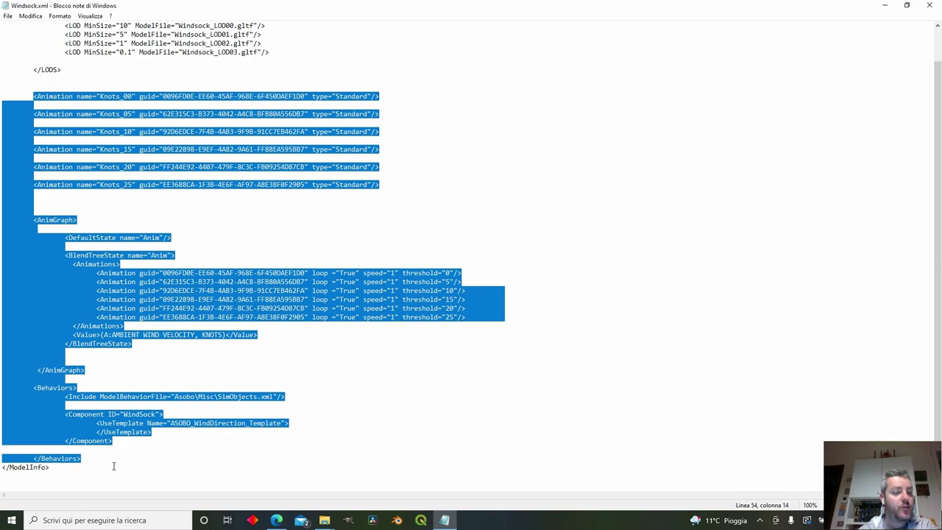
{"action": "scroll", "coordinate": [376, 369], "scroll_direction": "up", "scroll_amount": 2}
{"action": "left_click", "coordinate": [615, 100]}
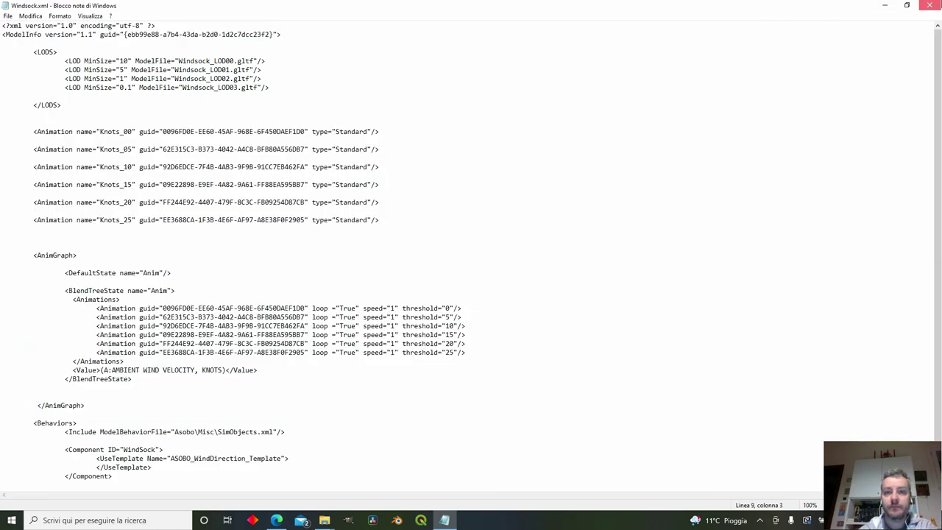
{"action": "left_click", "coordinate": [930, 5]}
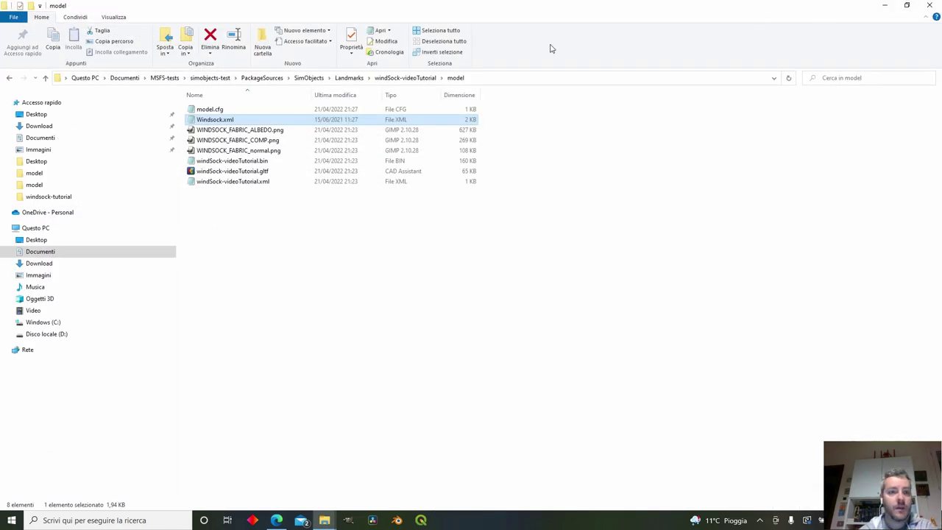
Step: Insert the copied Animation, AnimGraph and Behaviors code below the LODS block in windSock-videoTutorial.xml
{"action": "double_click", "coordinate": [266, 184]}
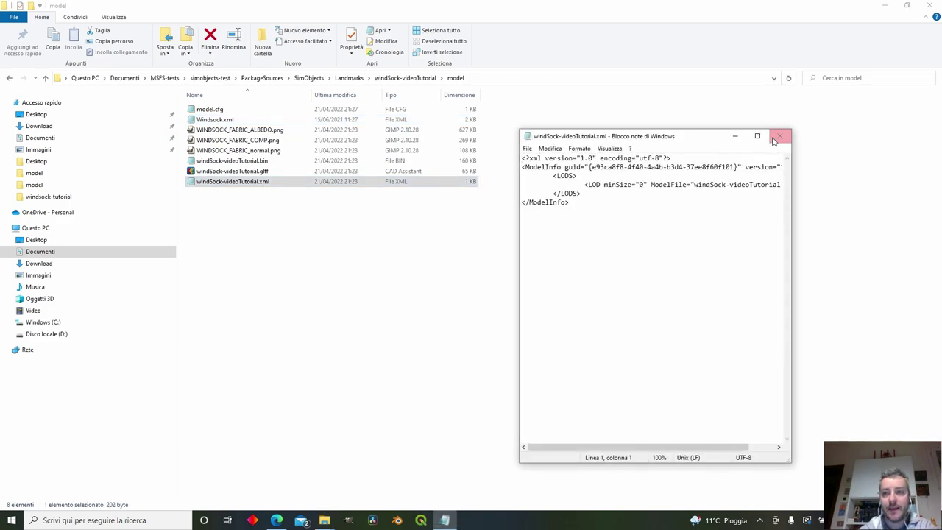
{"action": "left_click", "coordinate": [759, 136]}
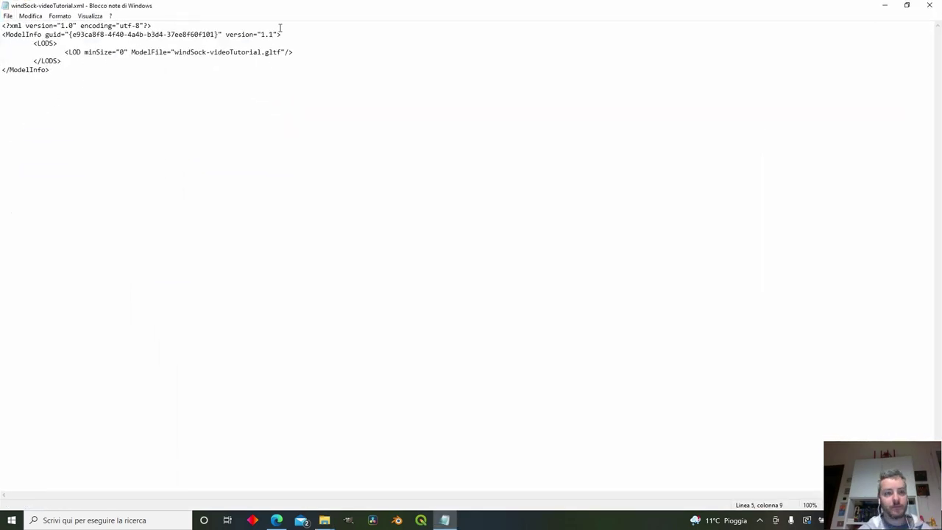
{"action": "key", "text": "Return"}
{"action": "key", "text": "Return"}
{"action": "key", "text": "Return"}
{"action": "key", "text": "Return"}
{"action": "key", "text": "Return"}
{"action": "key", "text": "ctrl+v"}
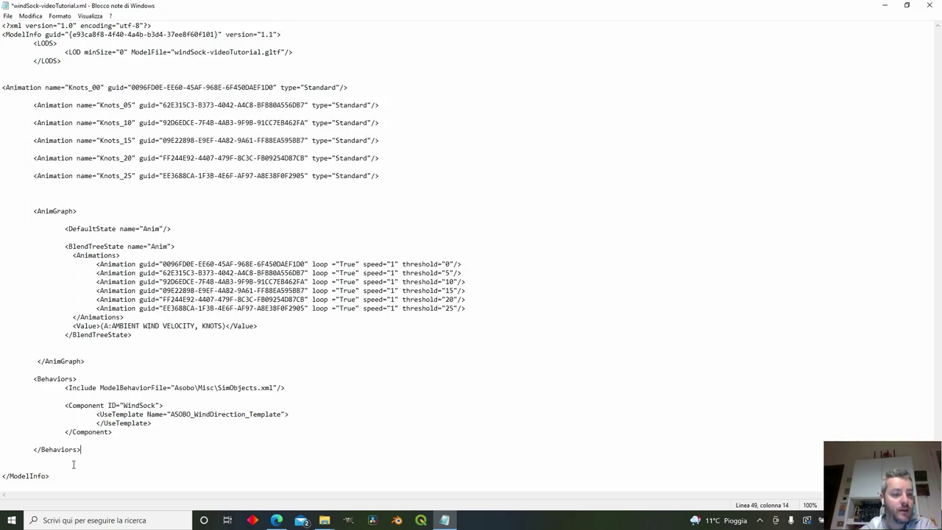
Step: Save and close windSock-videoTutorial.xml, and delete the leftover Windsock.xml from the model folder
{"action": "left_click", "coordinate": [307, 299]}
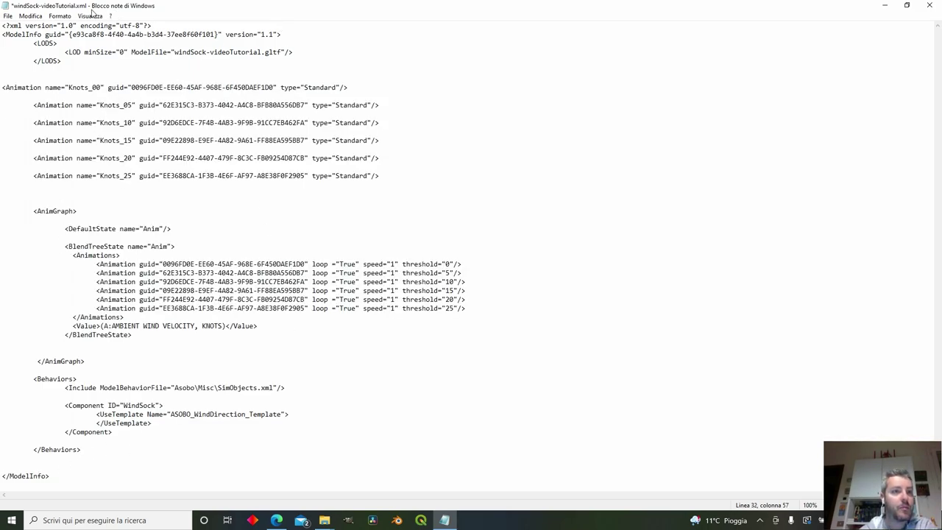
{"action": "left_click", "coordinate": [8, 15]}
{"action": "left_click", "coordinate": [29, 60]}
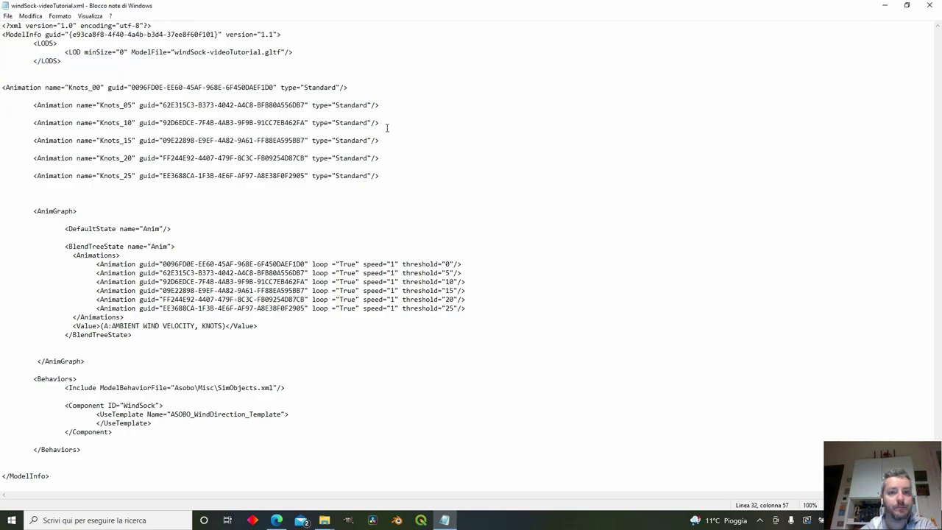
{"action": "left_click", "coordinate": [930, 6]}
{"action": "left_click", "coordinate": [218, 119]}
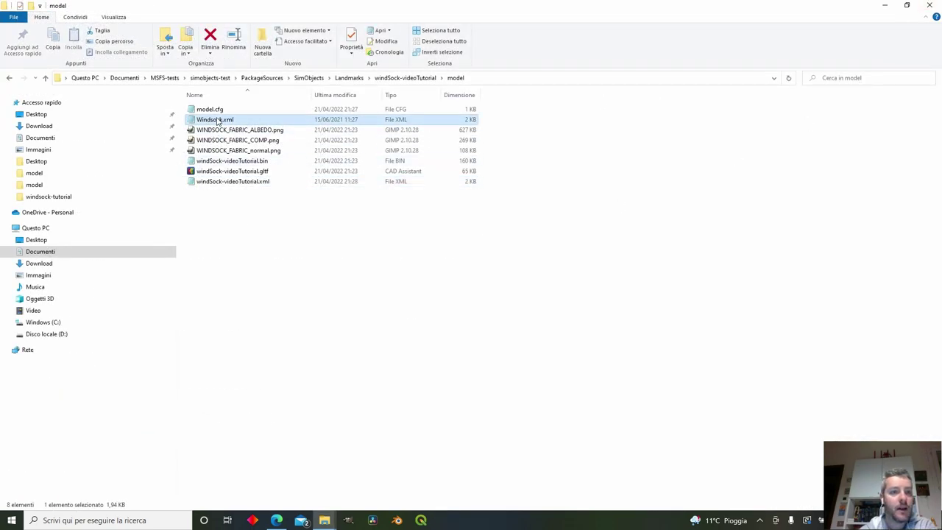
{"action": "key", "text": "Delete"}
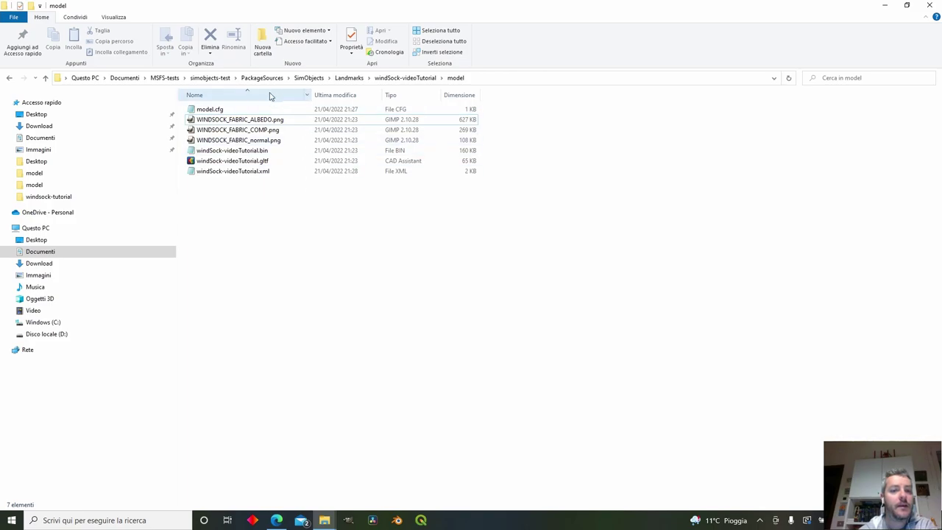
Step: Reopen windSock-videoTutorial.xml and indent the Knots_00 Animation line to align with the other Animation entries
{"action": "double_click", "coordinate": [267, 172]}
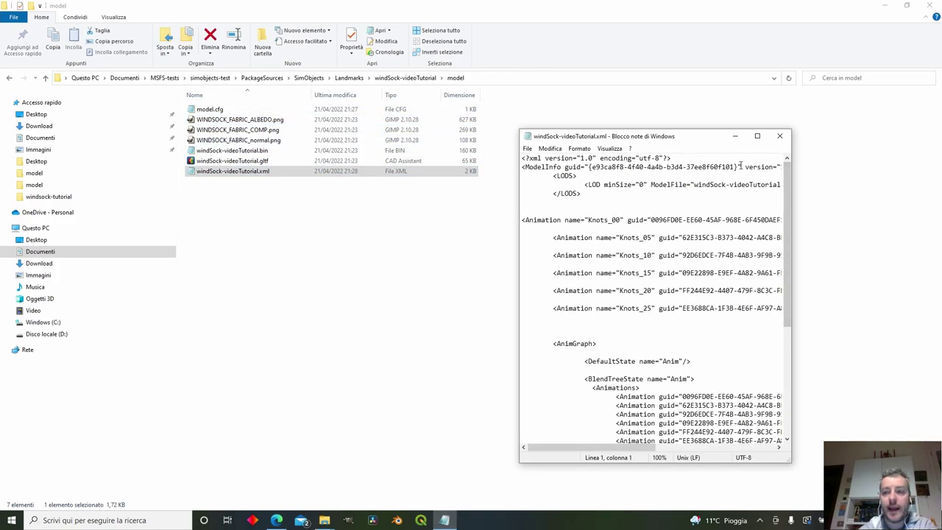
{"action": "left_click", "coordinate": [757, 136]}
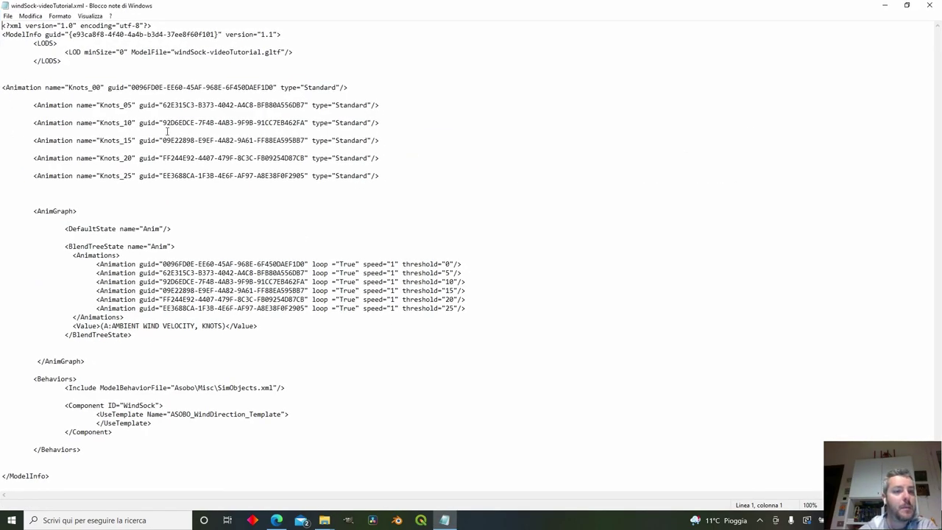
{"action": "key", "text": "Down"}
{"action": "key", "text": "Down"}
{"action": "key", "text": "Down"}
{"action": "key", "text": "Down"}
{"action": "key", "text": "Down"}
{"action": "key", "text": "Down"}
{"action": "key", "text": "Down"}
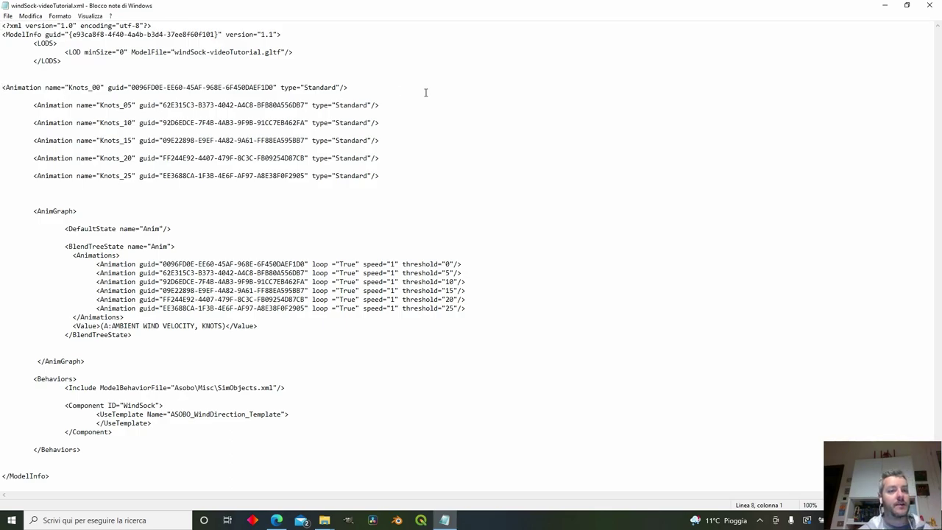
{"action": "key", "text": "Tab"}
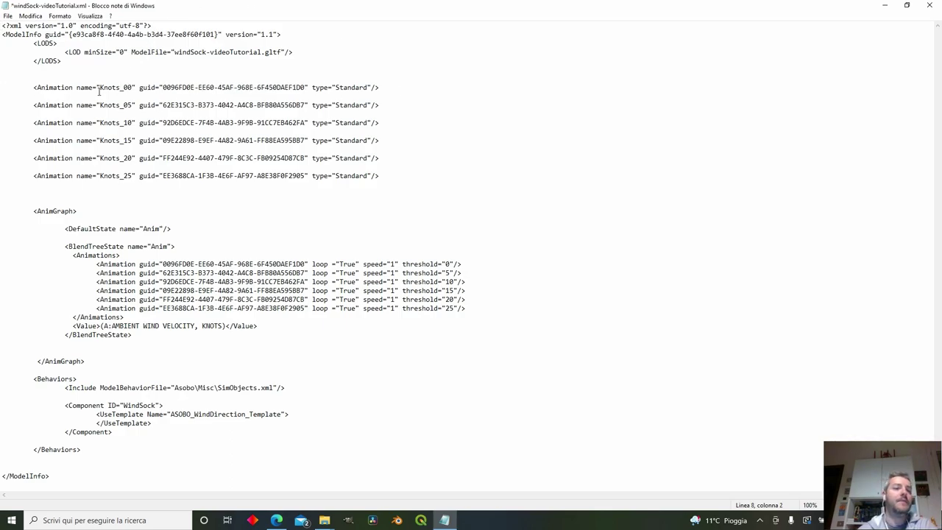
Step: Rename the first five Animation entries in lowercase as knots_00, knots_05, knots_10, knots_15 and knots_20
{"action": "left_click_drag", "start_coordinate": [33, 87], "coordinate": [534, 179]}
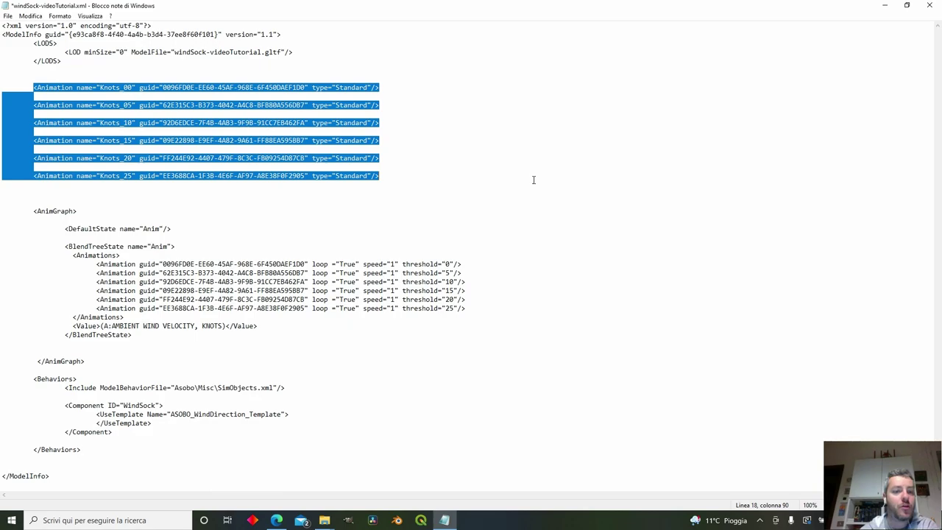
{"action": "left_click", "coordinate": [508, 177]}
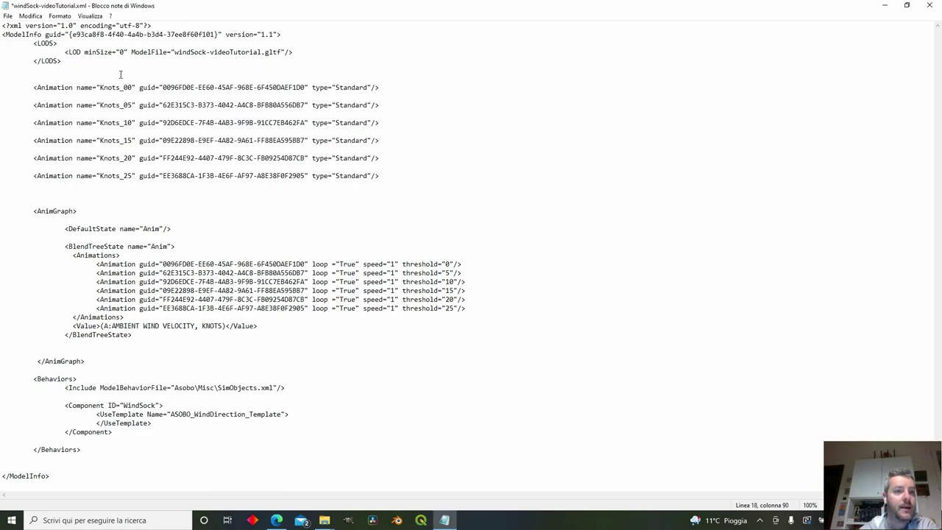
{"action": "left_click", "coordinate": [100, 87]}
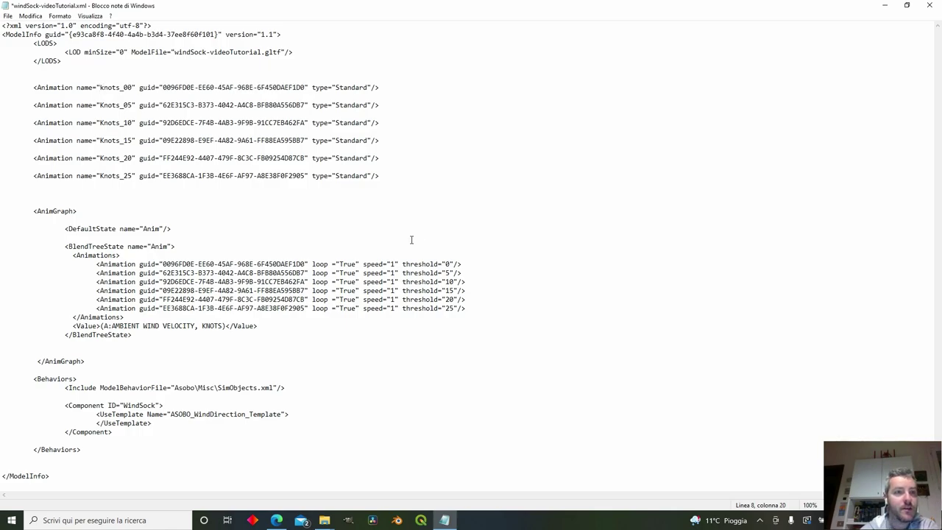
{"action": "left_click", "coordinate": [105, 105]}
{"action": "key", "text": "BackSpace"}
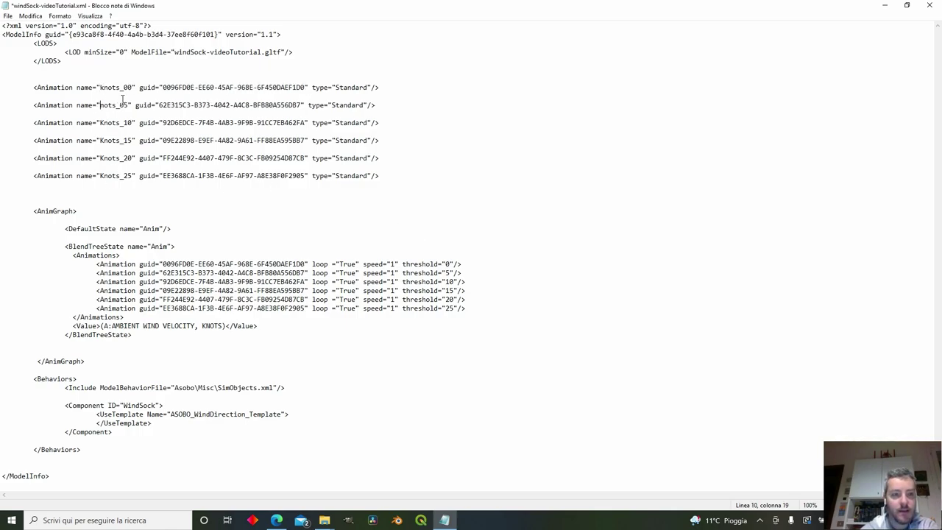
{"action": "type", "text": "k"}
{"action": "left_click", "coordinate": [105, 122]}
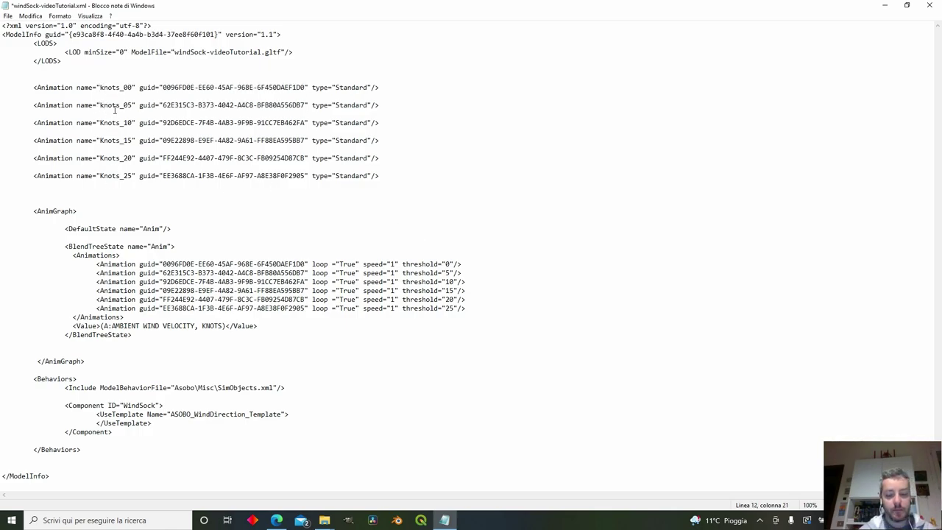
{"action": "key", "text": "BackSpace"}
{"action": "type", "text": "k"}
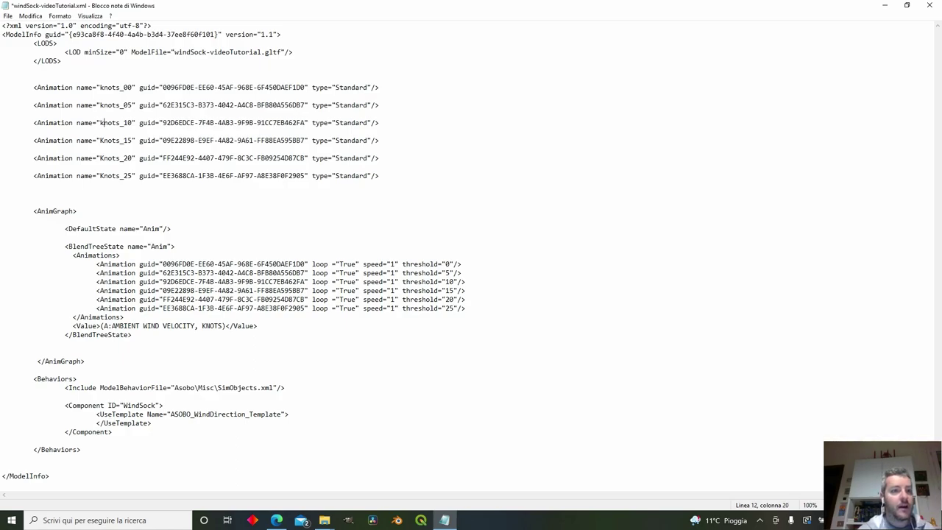
{"action": "left_click", "coordinate": [105, 140]}
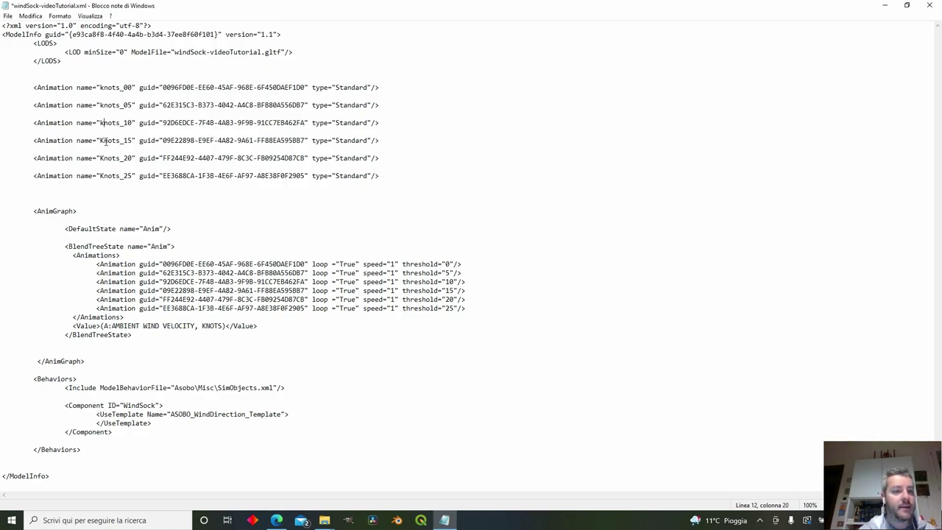
{"action": "key", "text": "BackSpace"}
{"action": "type", "text": "k"}
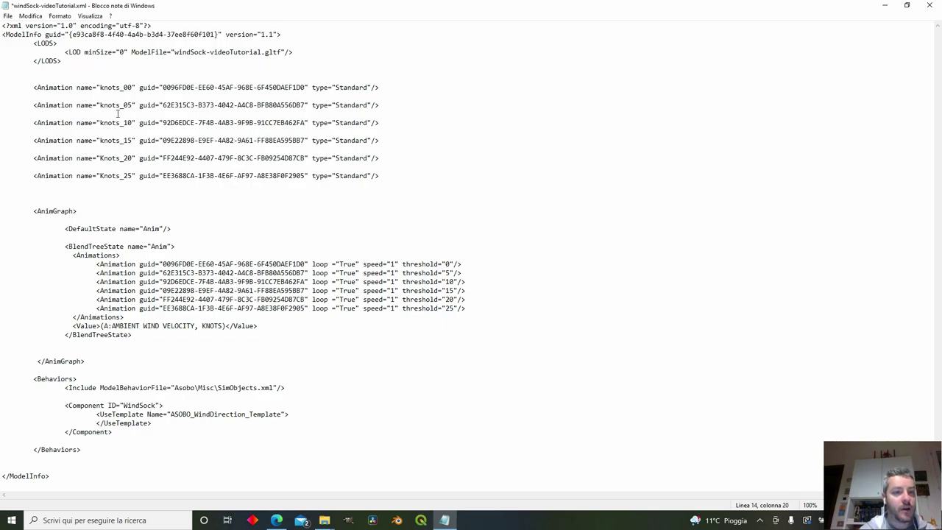
{"action": "left_click", "coordinate": [100, 157]}
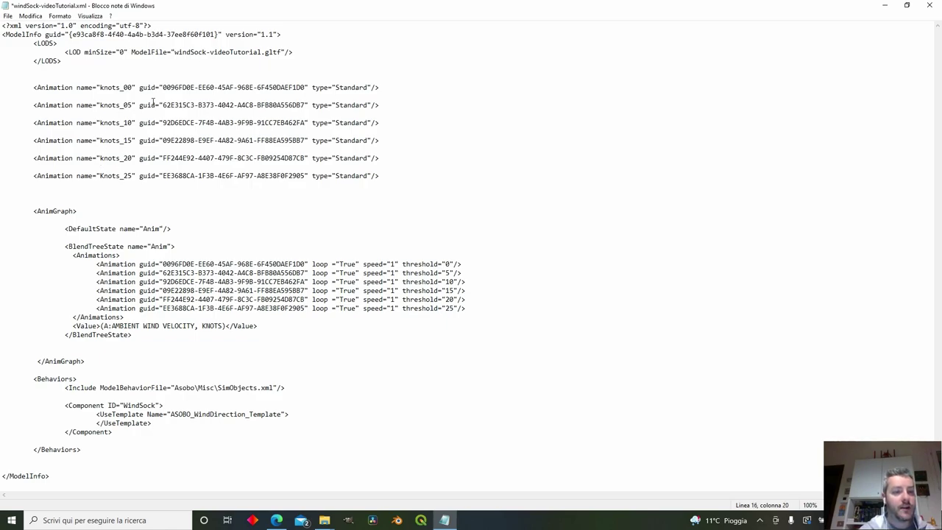
Step: Delete the Knots_25 Animation entry and its matching threshold 25 line in the BlendTreeState animations
{"action": "double_click", "coordinate": [16, 184]}
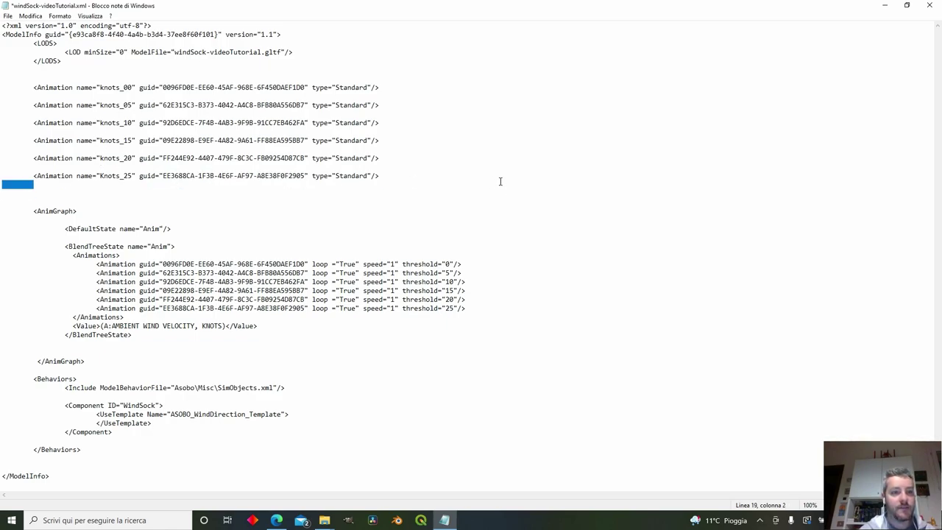
{"action": "left_click_drag", "start_coordinate": [381, 176], "coordinate": [2, 175]}
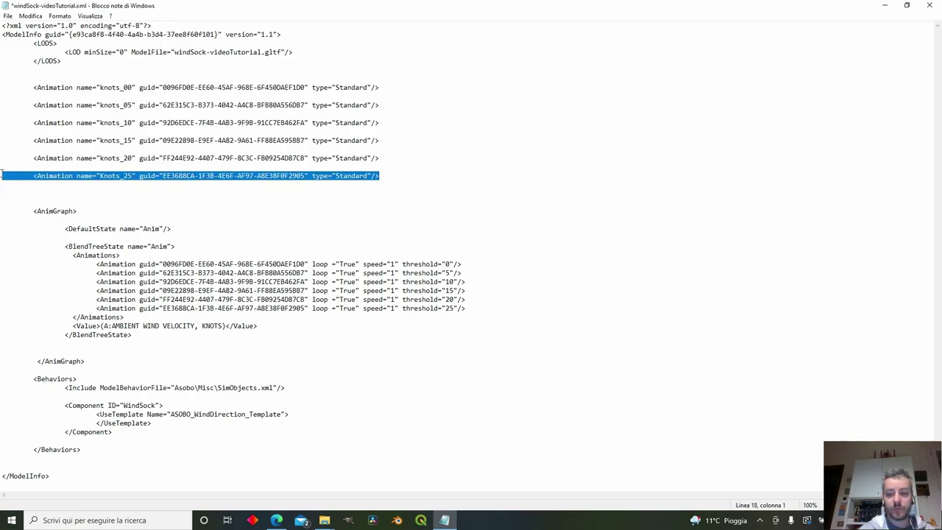
{"action": "key", "text": "Delete"}
{"action": "key", "text": "Delete"}
{"action": "key", "text": "Down"}
{"action": "left_click_drag", "start_coordinate": [511, 306], "coordinate": [2, 298]}
{"action": "left_click", "coordinate": [464, 297]}
{"action": "left_click_drag", "start_coordinate": [476, 299], "coordinate": [2, 299]}
{"action": "key", "text": "Delete"}
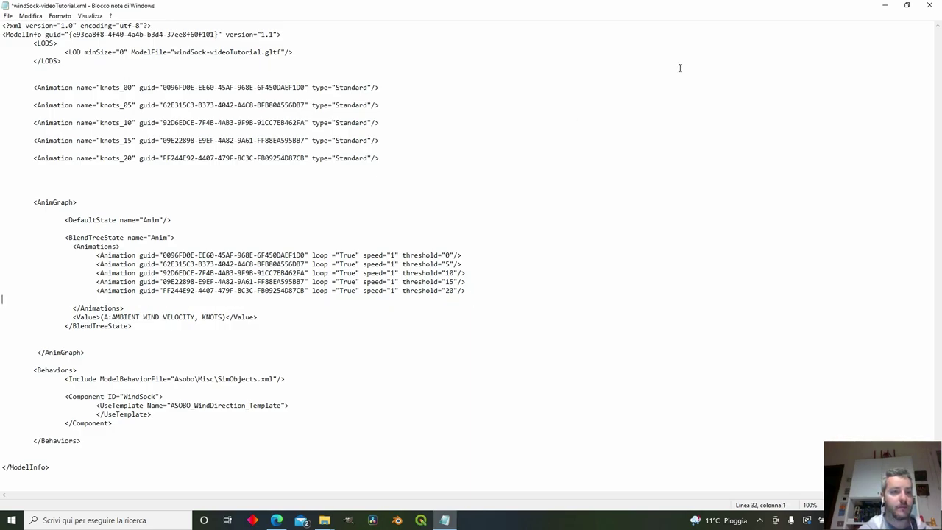
Step: Change the DefaultState name in the AnimGraph block to Armature
{"action": "left_click", "coordinate": [159, 221]}
{"action": "key", "text": "BackSpace"}
{"action": "key", "text": "BackSpace"}
{"action": "key", "text": "BackSpace"}
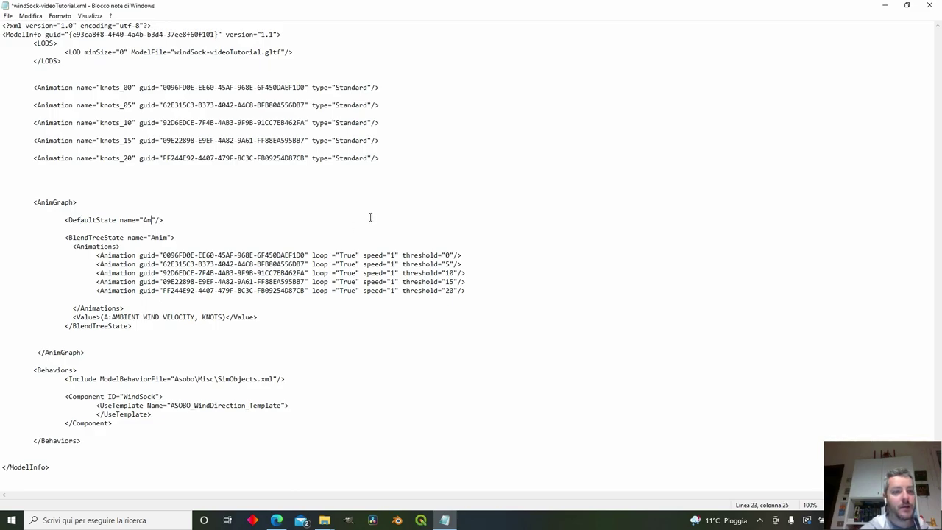
{"action": "type", "text": "rmature"}
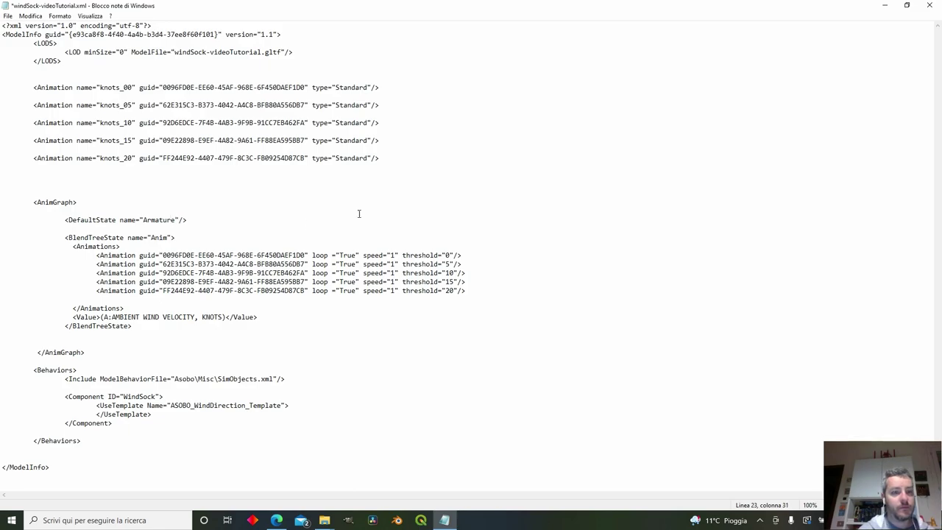
Step: Change the BlendTreeState name in the AnimGraph block to Armature
{"action": "left_click", "coordinate": [167, 237]}
{"action": "key", "text": "BackSpace"}
{"action": "key", "text": "BackSpace"}
{"action": "key", "text": "BackSpace"}
{"action": "key", "text": "BackSpace"}
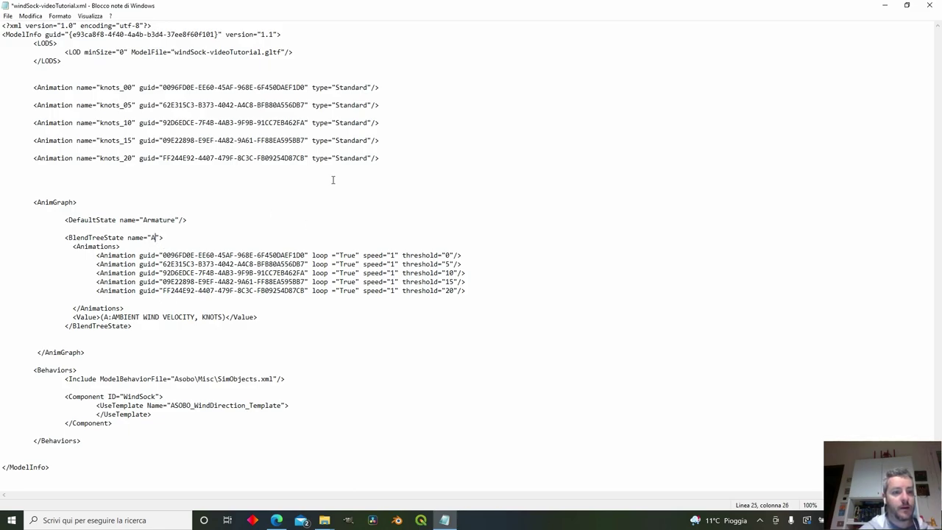
{"action": "type", "text": "Arma"}
{"action": "type", "text": "ture"}
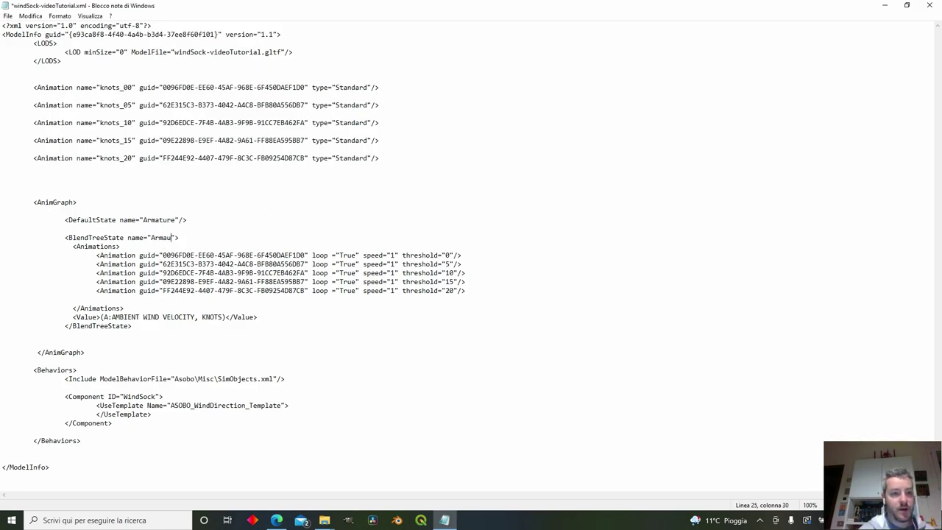
Step: Switch to the browser, search Google for guid generator and open the guidgenerator.com page
{"action": "left_click_drag", "start_coordinate": [33, 86], "coordinate": [415, 163]}
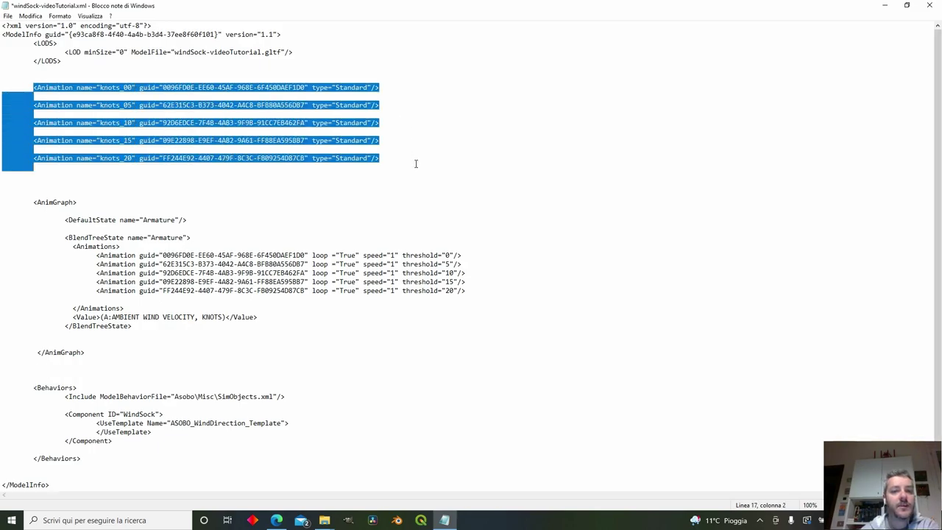
{"action": "left_click", "coordinate": [400, 159]}
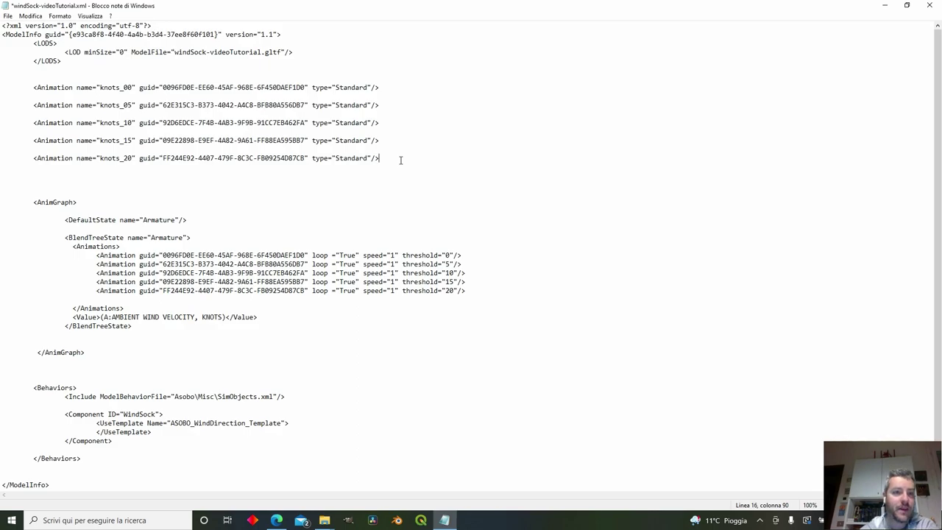
{"action": "left_click_drag", "start_coordinate": [162, 90], "coordinate": [304, 86]}
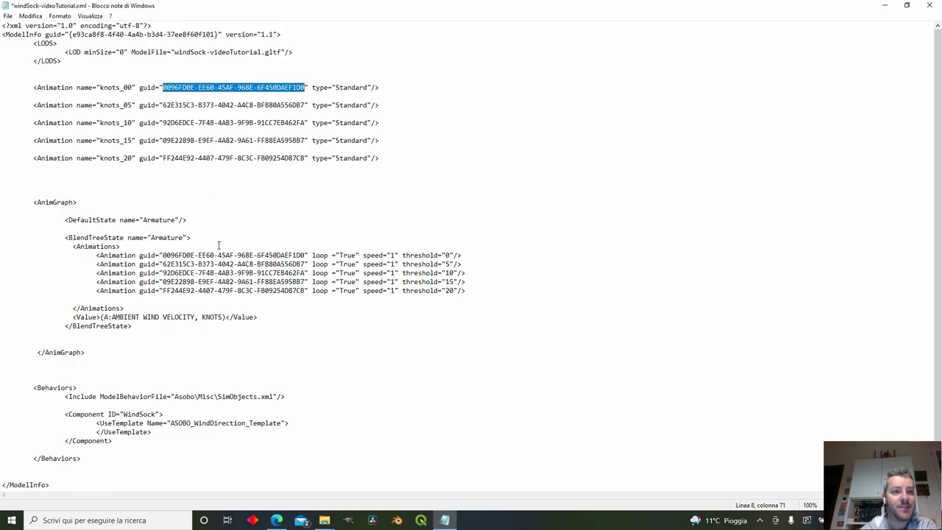
{"action": "left_click", "coordinate": [276, 521]}
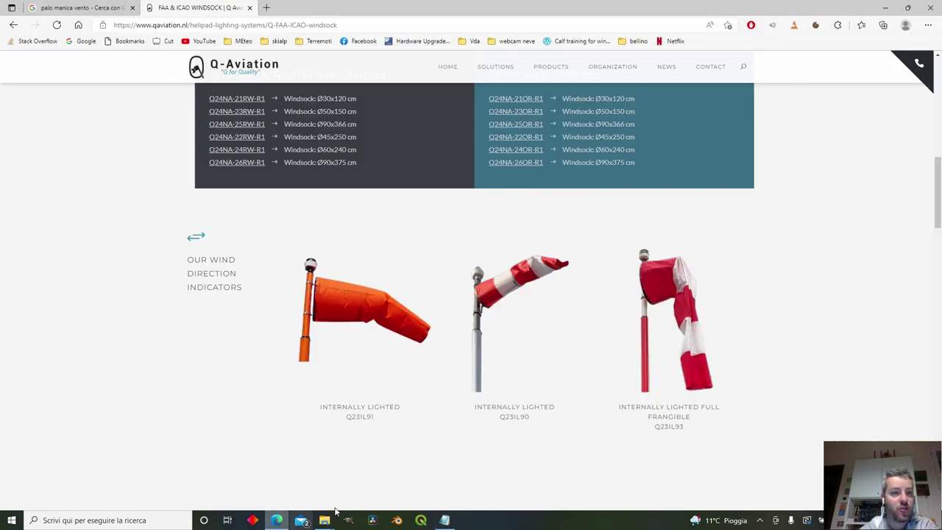
{"action": "left_click", "coordinate": [78, 40]}
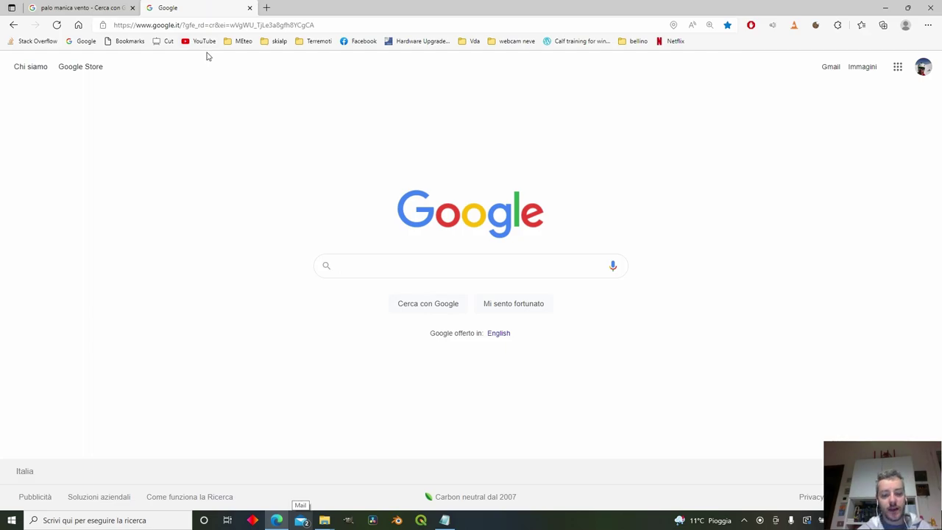
{"action": "type", "text": "guid"}
{"action": "key", "text": "Down"}
{"action": "key", "text": "Down"}
{"action": "key", "text": "Return"}
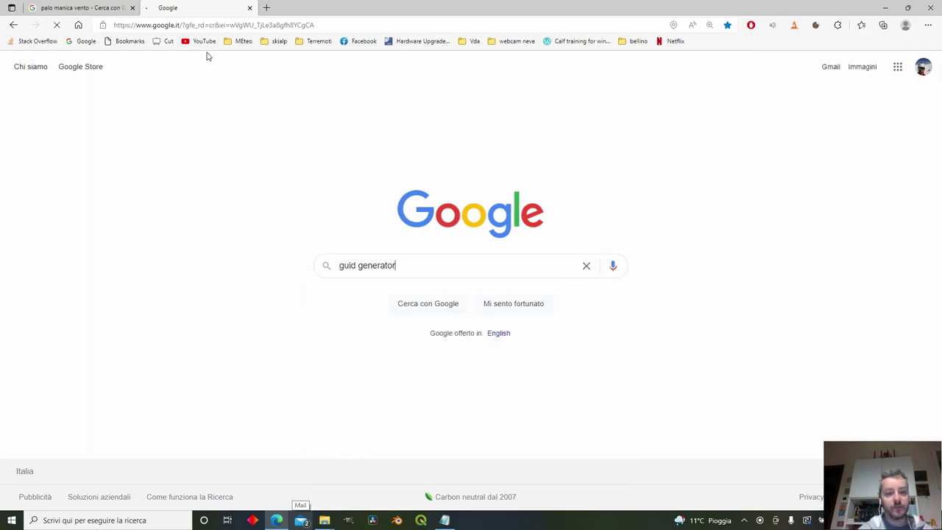
{"action": "left_click", "coordinate": [163, 171]}
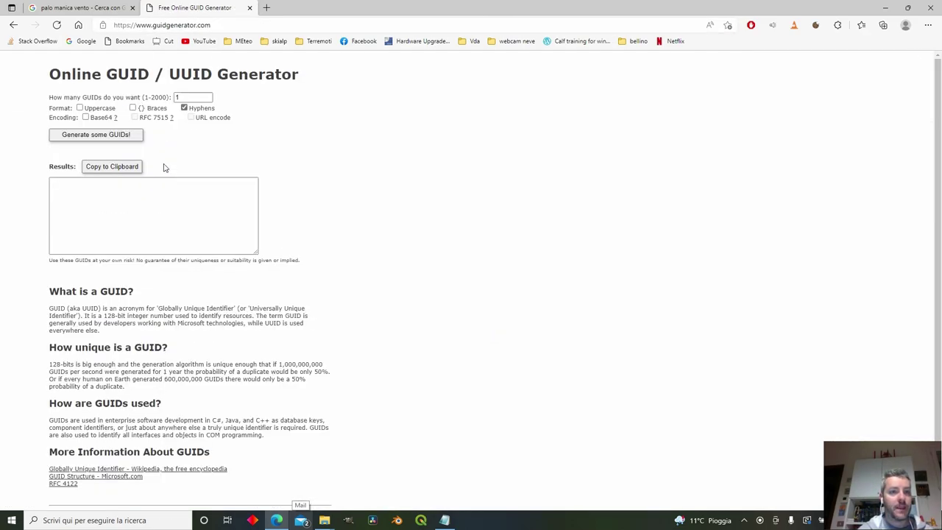
Step: Generate 5 hyphenated GUIDs and copy the first one from the results
{"action": "double_click", "coordinate": [175, 98]}
{"action": "type", "text": "5"}
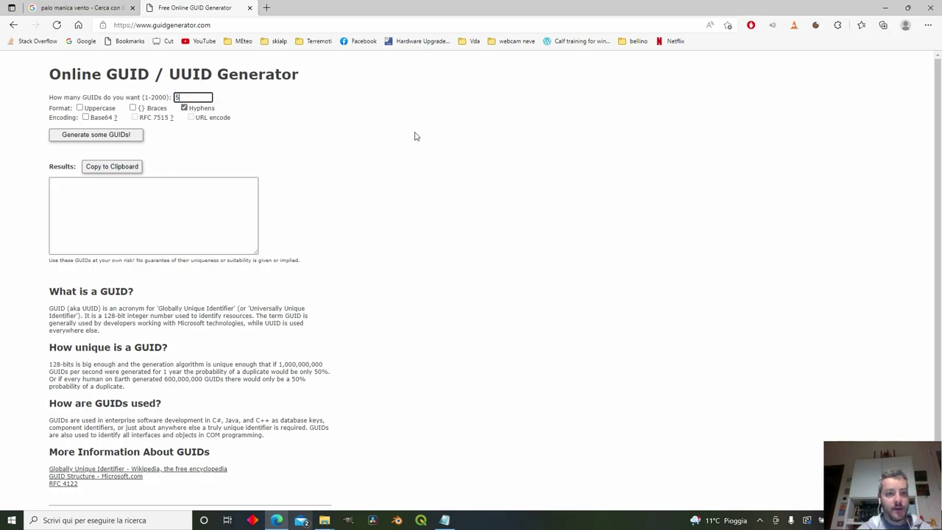
{"action": "left_click", "coordinate": [134, 138]}
{"action": "left_click_drag", "start_coordinate": [245, 184], "coordinate": [3, 164]}
{"action": "key", "text": "ctrl+c"}
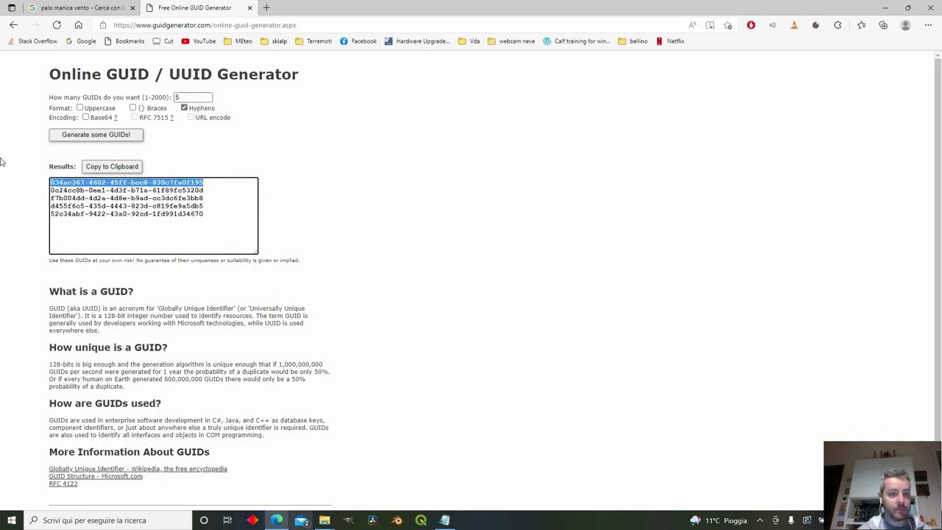
Step: In windSock-videoTutorial.xml, replace the knots_00 guid in its Animation entry and threshold 0 line with the copied GUID, and return to the browser
{"action": "left_click", "coordinate": [444, 520]}
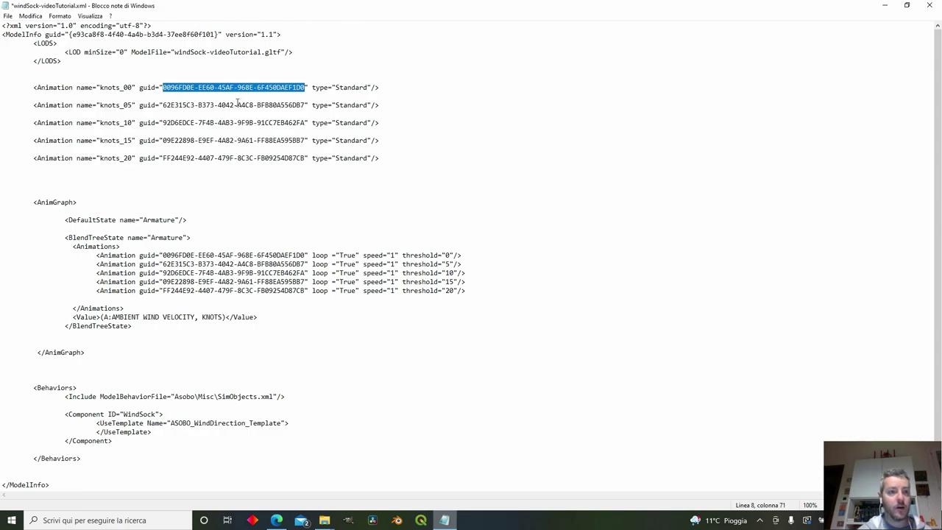
{"action": "key", "text": "ctrl+v"}
{"action": "left_click_drag", "start_coordinate": [162, 255], "coordinate": [304, 254]}
{"action": "key", "text": "ctrl+v"}
{"action": "left_click", "coordinate": [275, 519]}
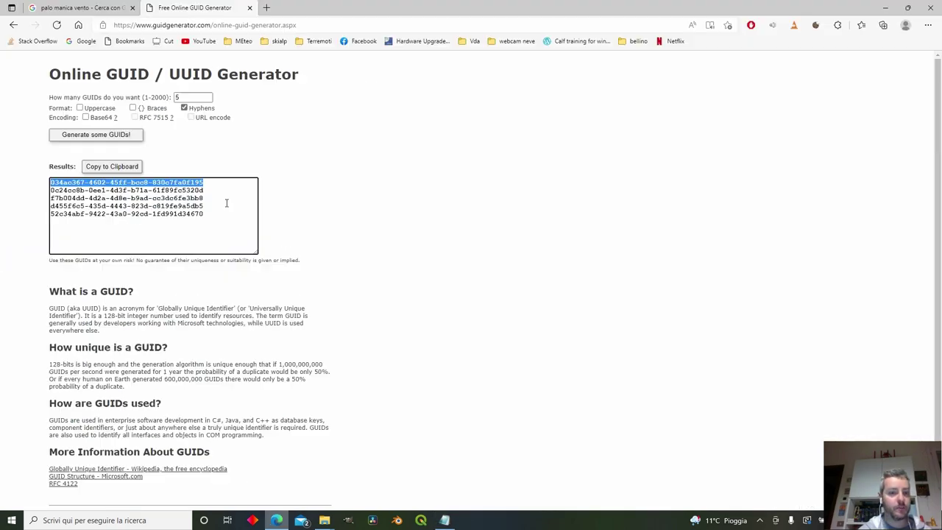
Step: Copy the second generated GUID and use it in windSock-videoTutorial.xml as the guid of the knots_05 Animation entry and threshold 5 line
{"action": "left_click_drag", "start_coordinate": [204, 192], "coordinate": [50, 193]}
{"action": "key", "text": "ctrl+c"}
{"action": "left_click", "coordinate": [444, 519]}
{"action": "left_click_drag", "start_coordinate": [304, 104], "coordinate": [163, 105]}
{"action": "key", "text": "ctrl+v"}
Step: Replace the guid of the knots_10 Animation entry and the threshold 10 line with the third generated GUID from the browser
{"action": "left_click_drag", "start_coordinate": [304, 123], "coordinate": [163, 123]}
{"action": "left_click", "coordinate": [276, 520]}
{"action": "left_click_drag", "start_coordinate": [205, 199], "coordinate": [50, 199]}
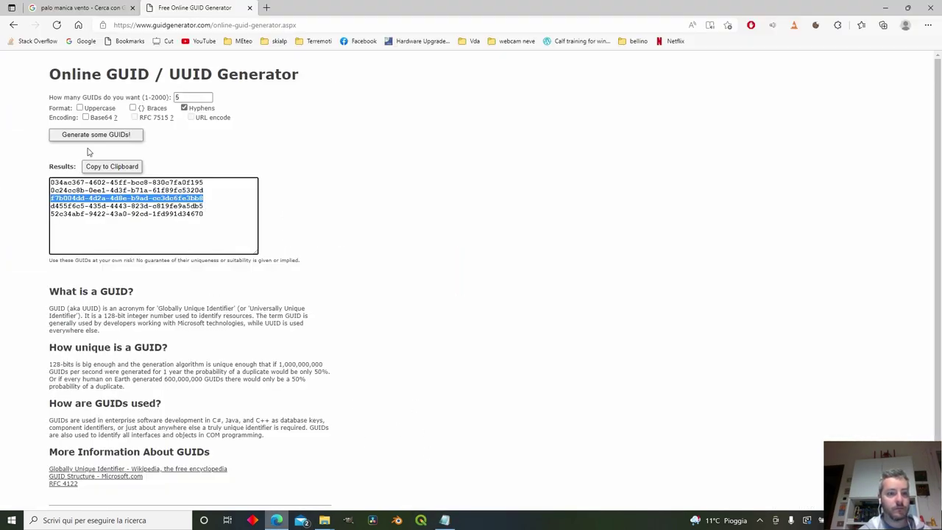
{"action": "key", "text": "ctrl+c"}
{"action": "left_click", "coordinate": [444, 519]}
{"action": "key", "text": "ctrl+v"}
{"action": "left_click_drag", "start_coordinate": [304, 272], "coordinate": [163, 272]}
{"action": "key", "text": "ctrl+v"}
Step: Set the guid of the knots_15 Animation entry and the threshold 15 line to the fourth generated GUID
{"action": "left_click_drag", "start_coordinate": [305, 140], "coordinate": [163, 141]}
{"action": "key", "text": "ctrl+v"}
{"action": "left_click_drag", "start_coordinate": [305, 281], "coordinate": [163, 281]}
{"action": "key", "text": "ctrl+v"}
Step: Copy the fifth generated GUID from the browser into the knots_20 Animation entry and the threshold 20 line of the XML
{"action": "left_click", "coordinate": [276, 519]}
{"action": "left_click_drag", "start_coordinate": [205, 214], "coordinate": [63, 221]}
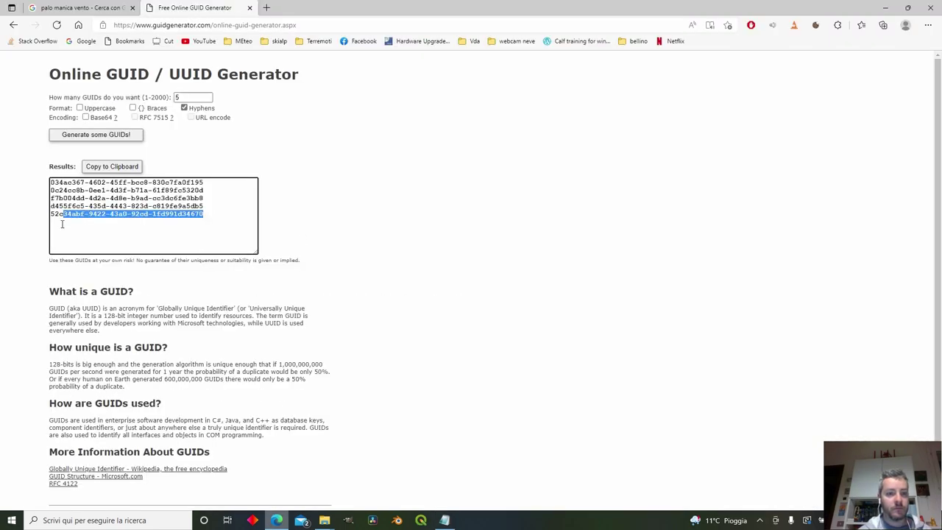
{"action": "left_click", "coordinate": [444, 520]}
{"action": "left_click_drag", "start_coordinate": [304, 158], "coordinate": [159, 158]}
{"action": "left_click_drag", "start_coordinate": [304, 290], "coordinate": [163, 290]}
{"action": "key", "text": "ctrl+v"}
{"action": "double_click", "coordinate": [320, 184]}
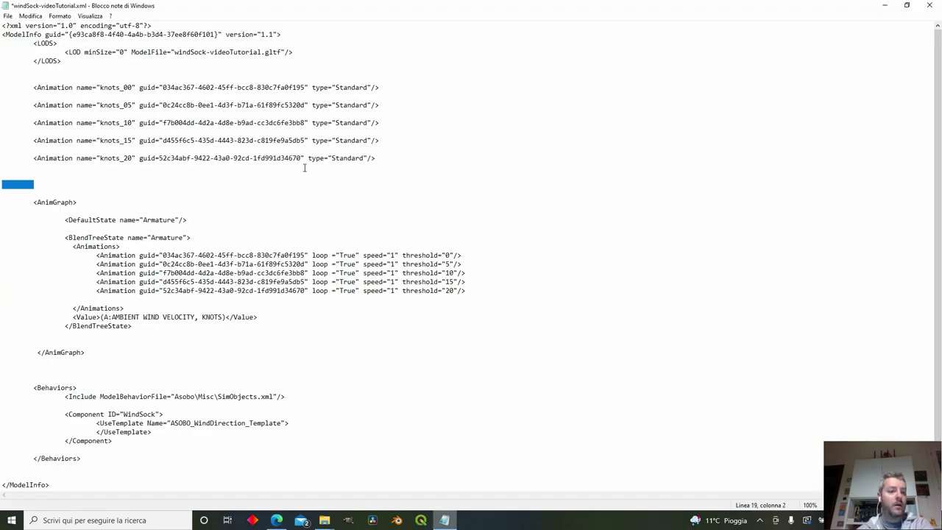
{"action": "left_click", "coordinate": [319, 218]}
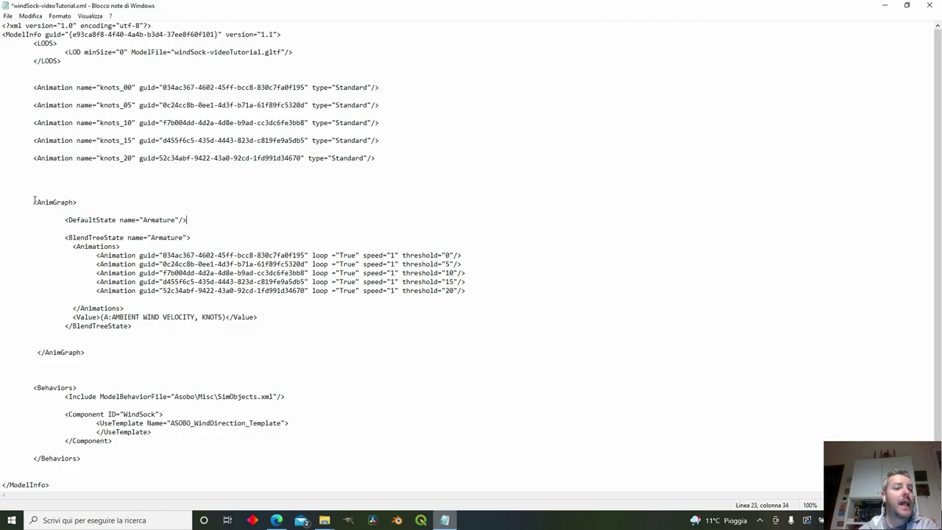
Step: Review the AnimGraph block and its AMBIENT WIND VELOCITY value, including the KNOTS unit
{"action": "left_click_drag", "start_coordinate": [29, 204], "coordinate": [116, 361]}
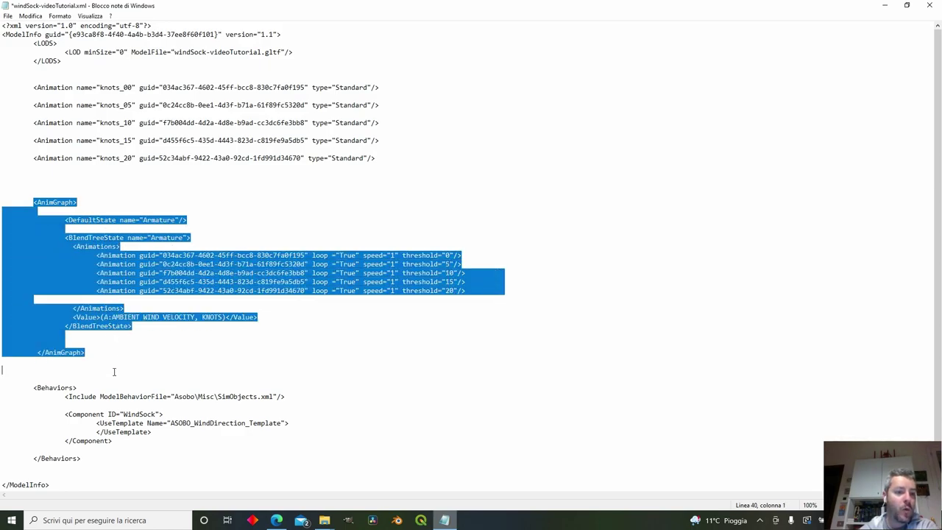
{"action": "left_click", "coordinate": [115, 360]}
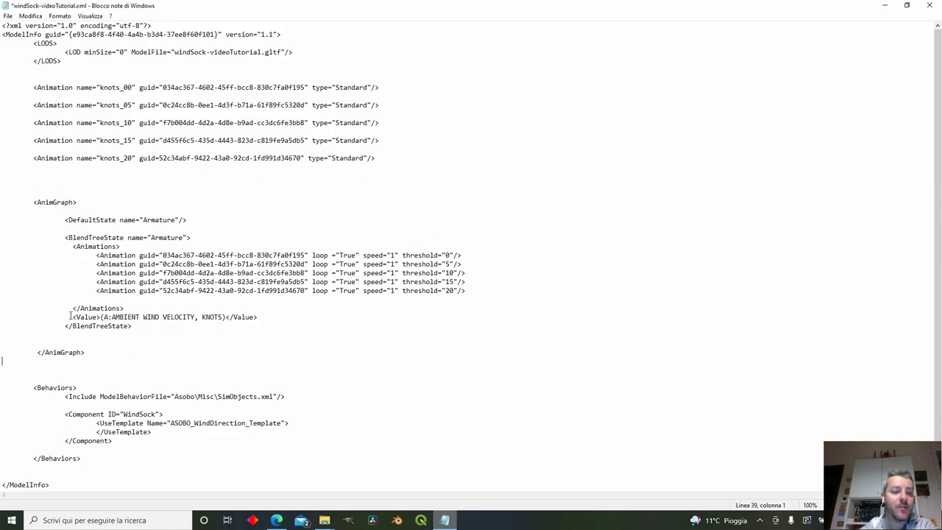
{"action": "left_click_drag", "start_coordinate": [73, 317], "coordinate": [263, 318]}
{"action": "left_click", "coordinate": [300, 312]}
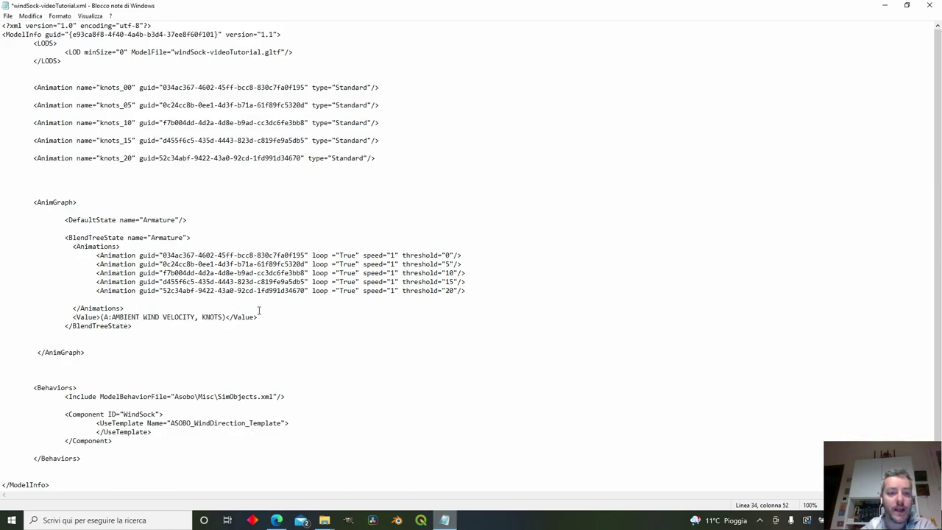
{"action": "left_click_drag", "start_coordinate": [198, 317], "coordinate": [224, 317]}
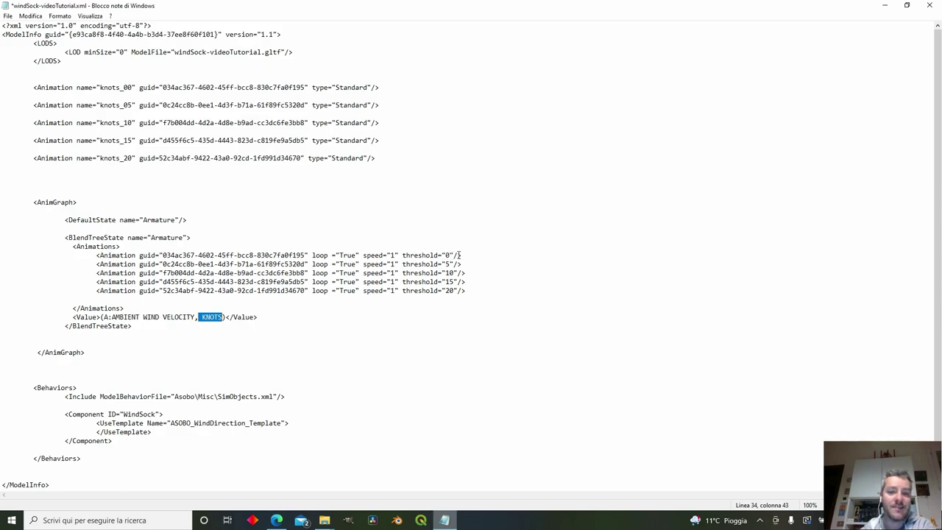
Step: Compare the threshold lines in the BlendTreeState animations with the matching knots Animation entries above them
{"action": "left_click_drag", "start_coordinate": [468, 254], "coordinate": [118, 246]}
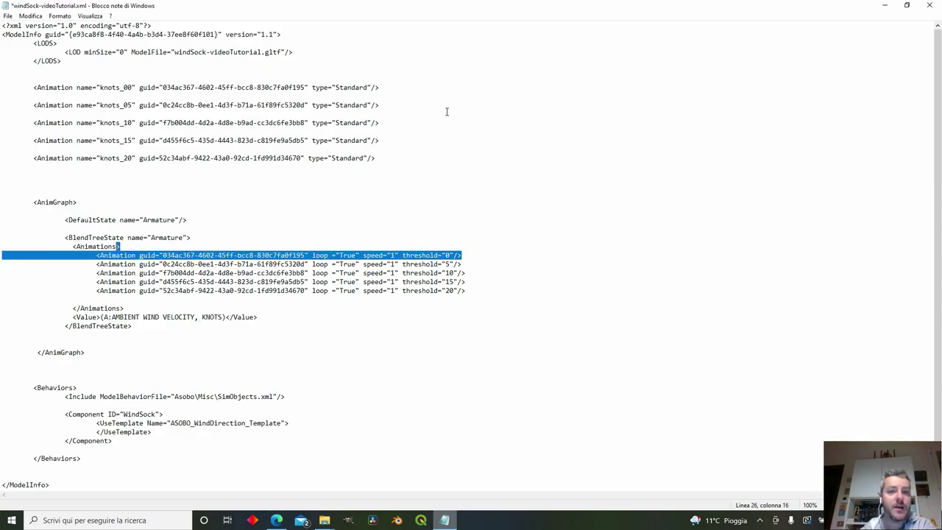
{"action": "left_click_drag", "start_coordinate": [395, 89], "coordinate": [388, 83]}
{"action": "left_click", "coordinate": [388, 87]}
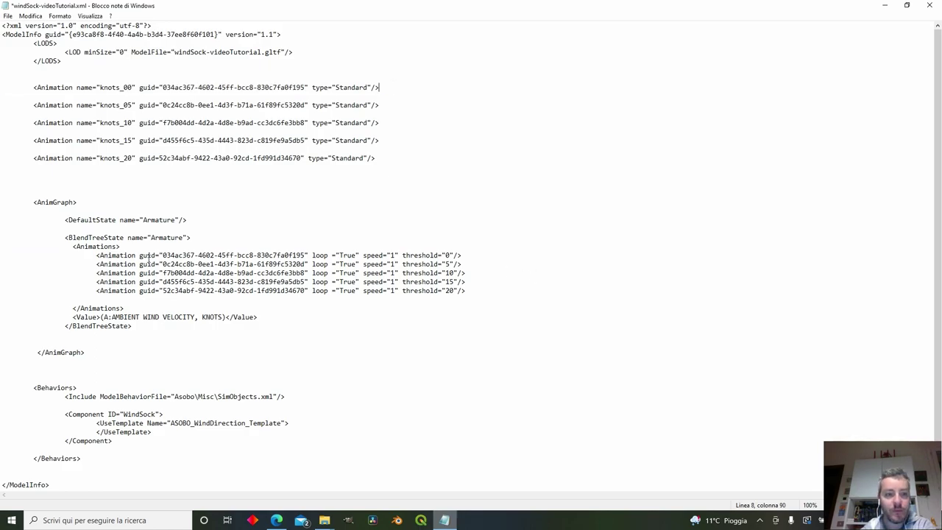
{"action": "left_click_drag", "start_coordinate": [97, 264], "coordinate": [482, 263]}
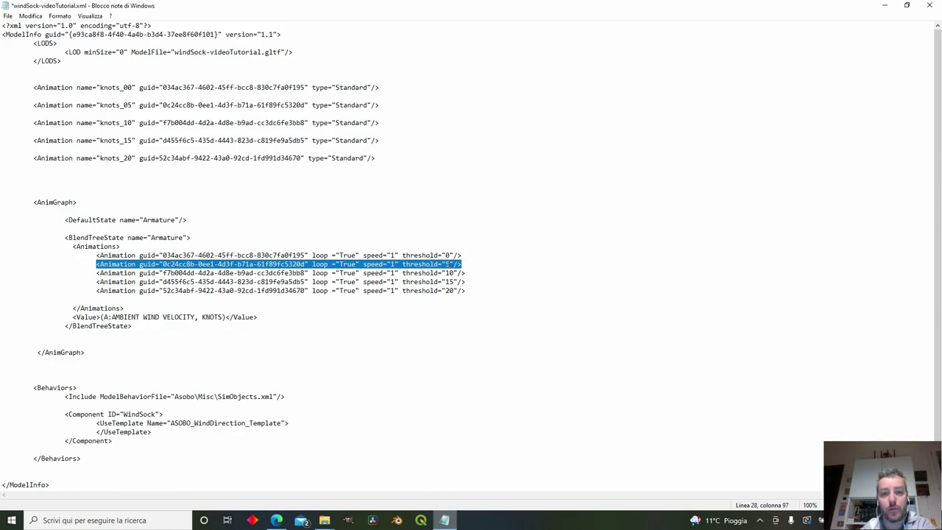
{"action": "left_click", "coordinate": [467, 264]}
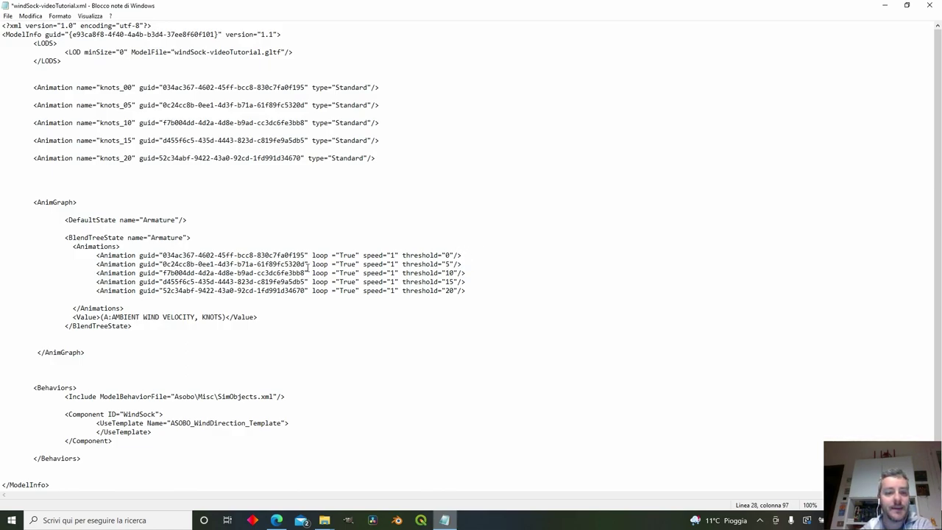
{"action": "left_click_drag", "start_coordinate": [98, 272], "coordinate": [488, 273]}
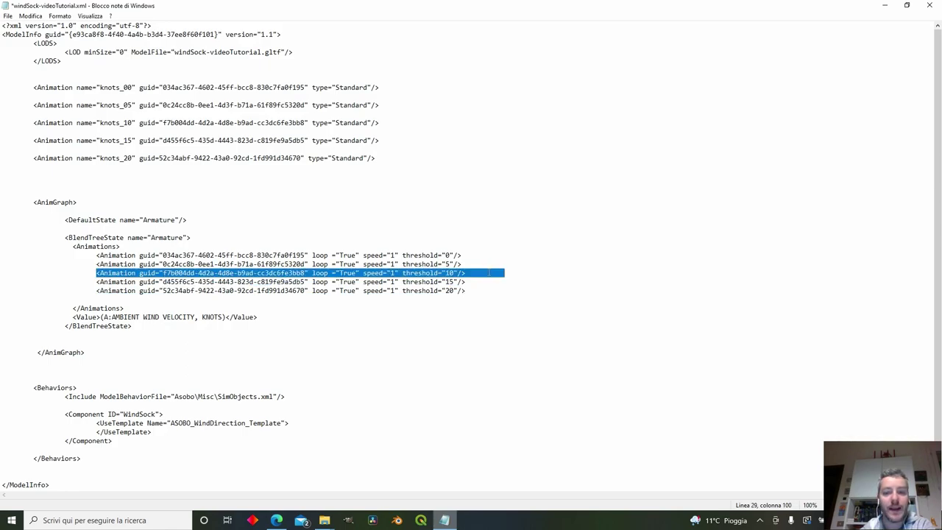
{"action": "left_click", "coordinate": [448, 264]}
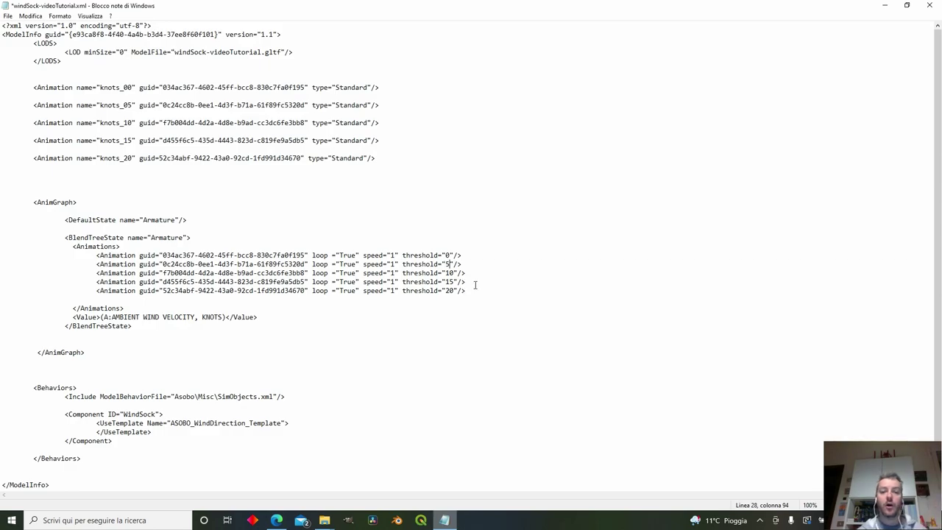
{"action": "left_click_drag", "start_coordinate": [476, 291], "coordinate": [9, 291]}
{"action": "left_click", "coordinate": [10, 292]}
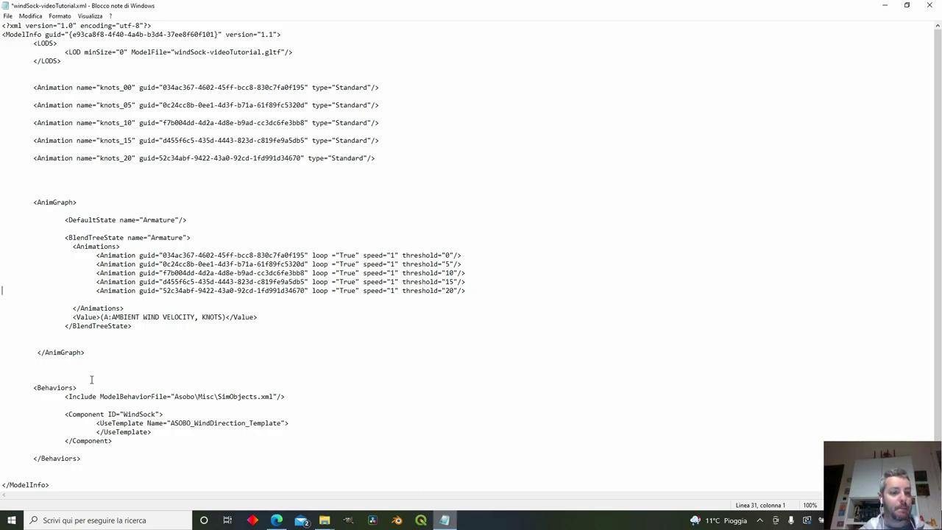
Step: Review the Behaviors block and the Asobo\Misc\SimObjects.xml path in its ModelBehaviorFile include
{"action": "scroll", "coordinate": [92, 377], "scroll_direction": "down", "scroll_amount": 1}
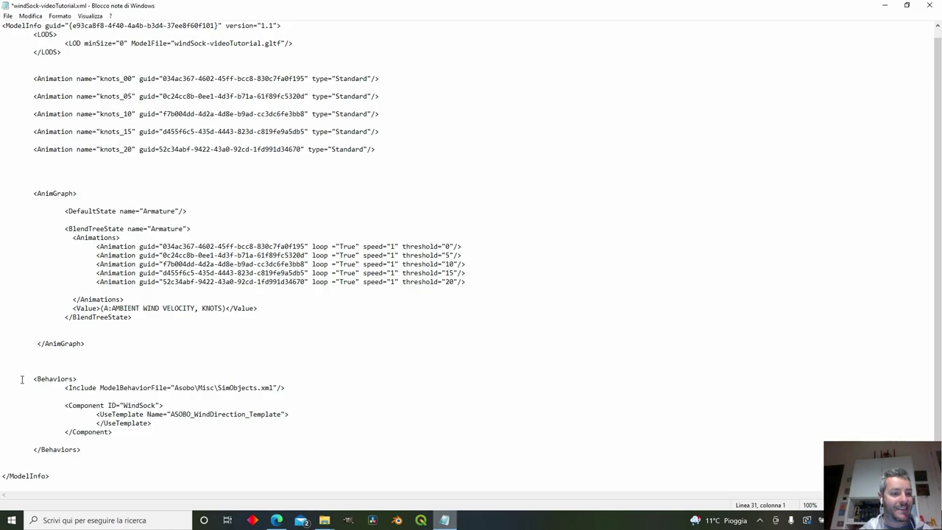
{"action": "left_click_drag", "start_coordinate": [22, 380], "coordinate": [187, 449]}
{"action": "left_click", "coordinate": [186, 451]}
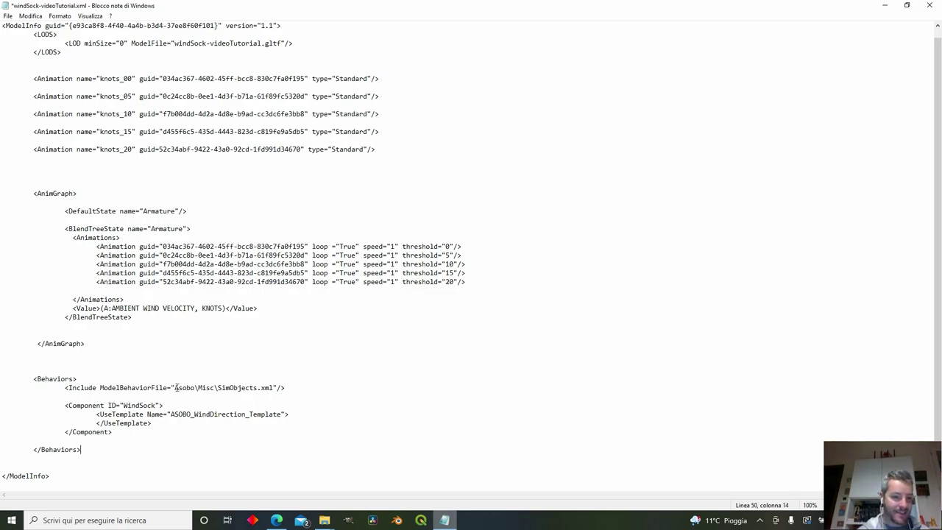
{"action": "left_click_drag", "start_coordinate": [175, 387], "coordinate": [273, 388]}
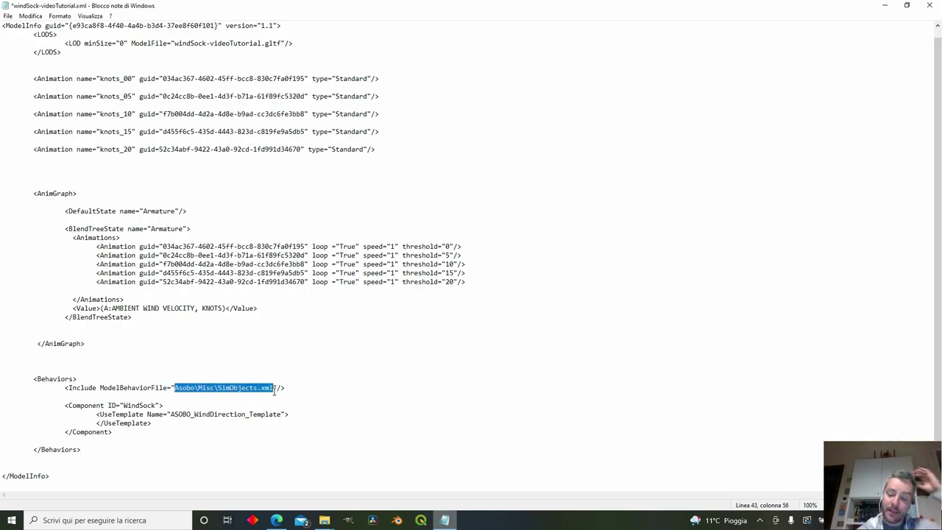
{"action": "left_click", "coordinate": [273, 387]}
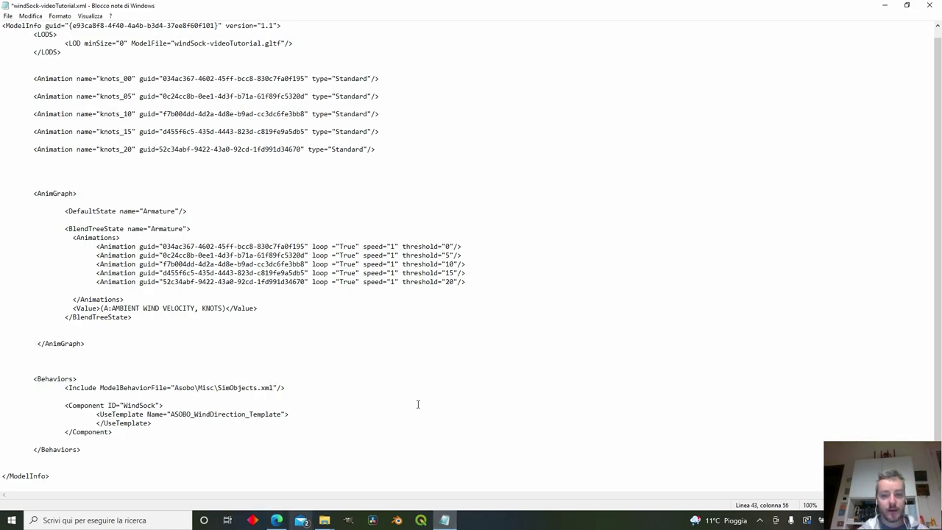
Step: Switch to File Explorer and open the Official\OneStore folder inside MSFS-Packages
{"action": "key", "text": "super+d"}
{"action": "double_click", "coordinate": [918, 72]}
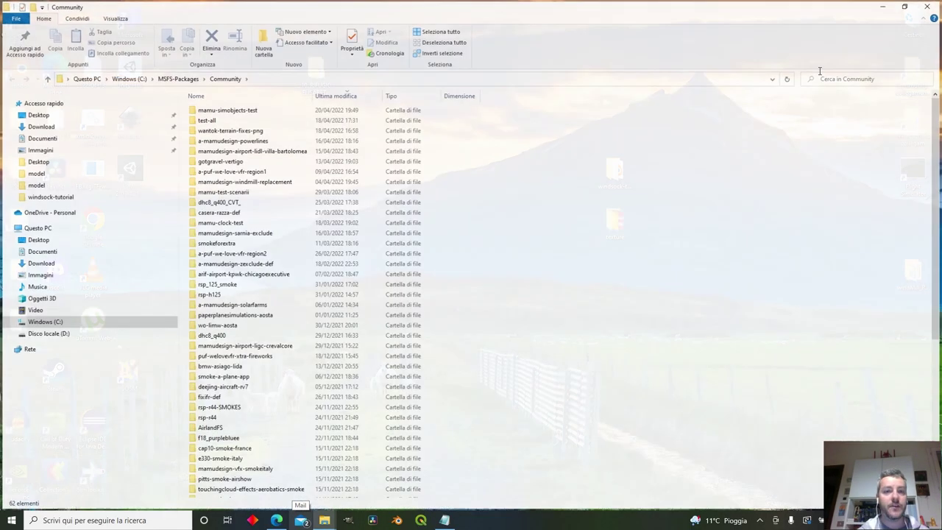
{"action": "left_click", "coordinate": [179, 78]}
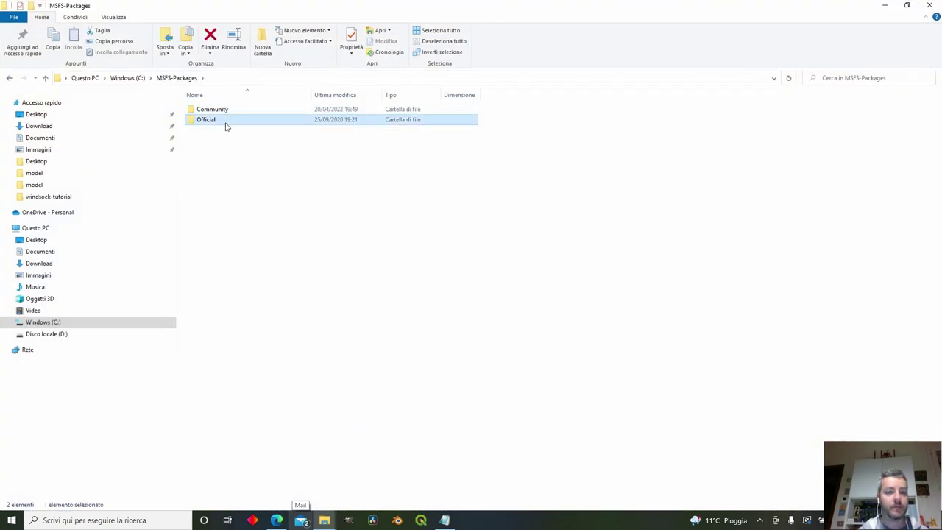
{"action": "double_click", "coordinate": [225, 121]}
{"action": "double_click", "coordinate": [226, 110]}
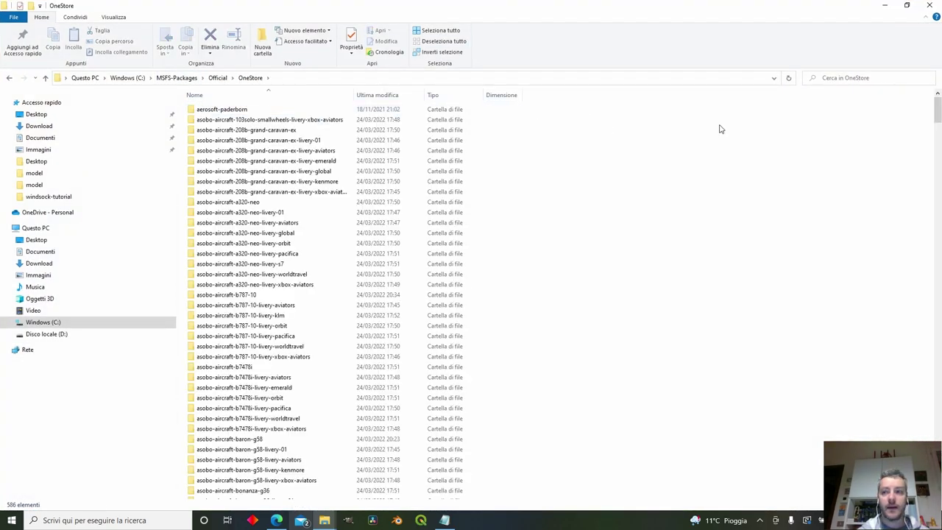
Step: Search the OneStore folder for SimObjects.xml and open that file in a maximized Notepad window
{"action": "left_click", "coordinate": [829, 79]}
{"action": "type", "text": "Simboj"}
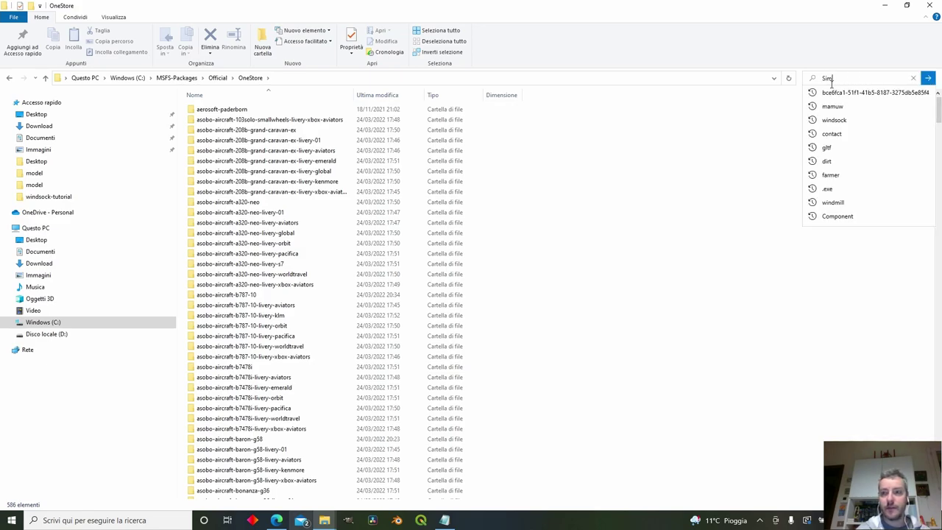
{"action": "key", "text": "BackSpace"}
{"action": "key", "text": "BackSpace"}
{"action": "key", "text": "BackSpace"}
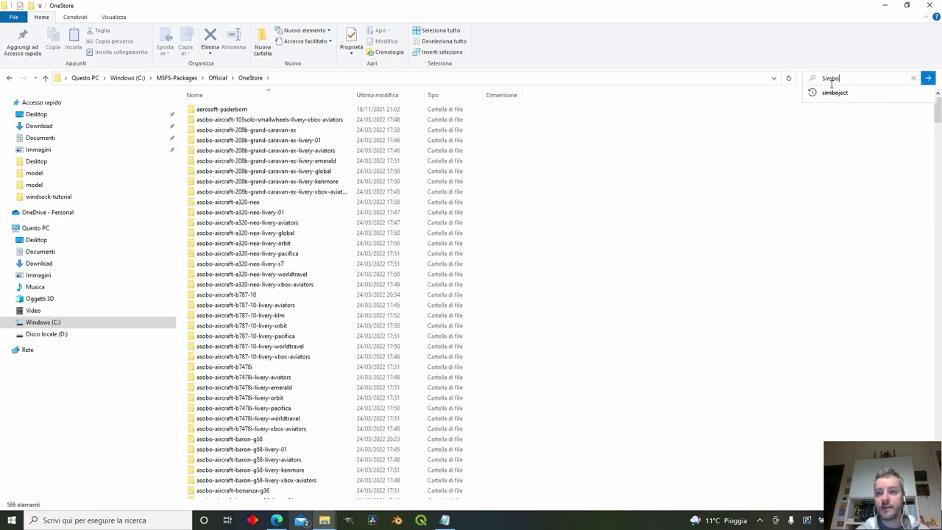
{"action": "type", "text": "O"}
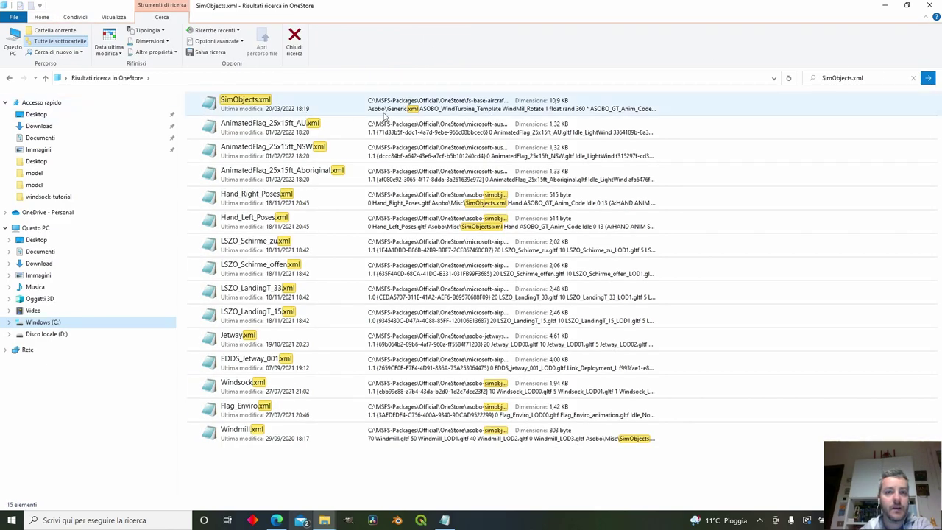
{"action": "double_click", "coordinate": [500, 114]}
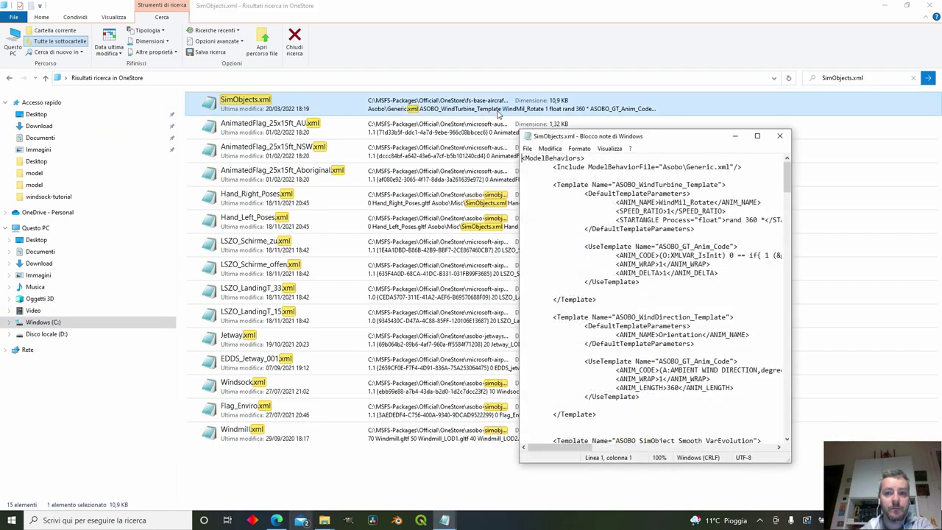
{"action": "left_click", "coordinate": [758, 135]}
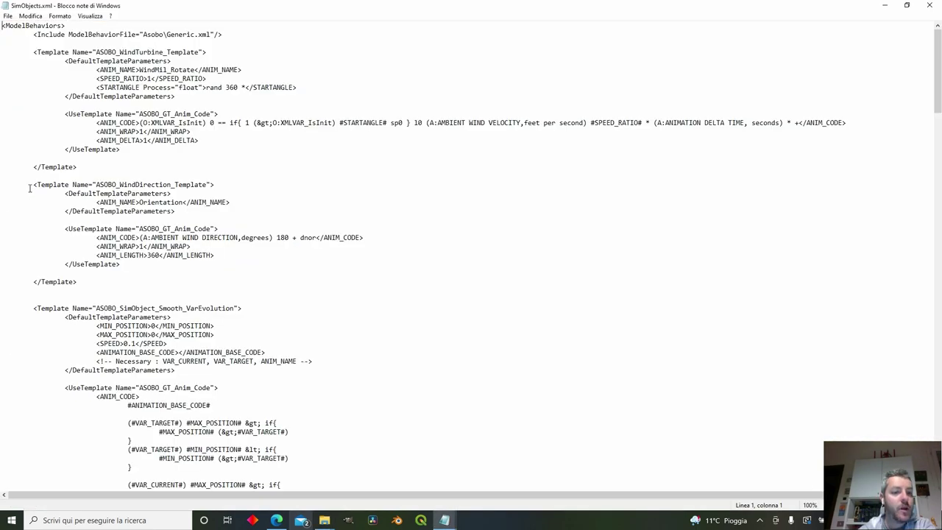
Step: Examine the ASOBO_WindDirection_Template in SimObjects.xml, checking its animation name, the wind direction variable and the angle offset in its animation code
{"action": "left_click_drag", "start_coordinate": [32, 184], "coordinate": [229, 181]}
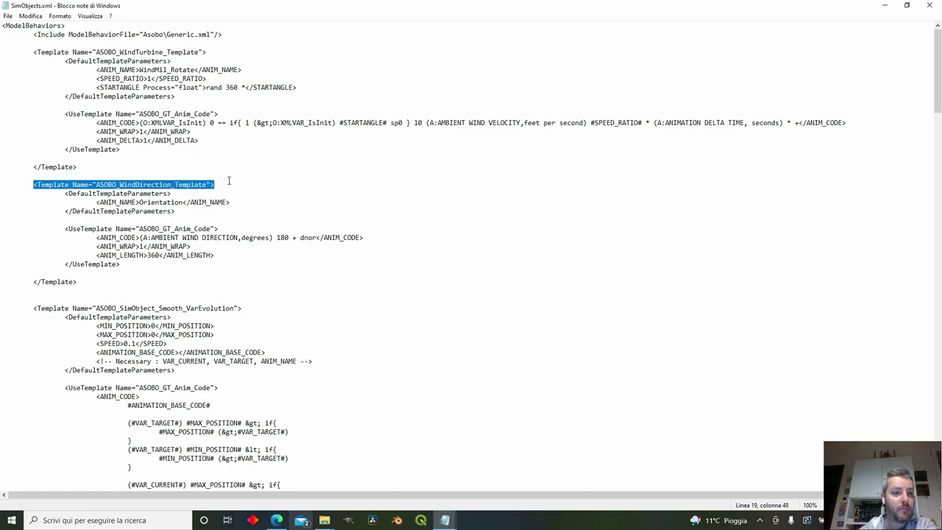
{"action": "left_click", "coordinate": [174, 212]}
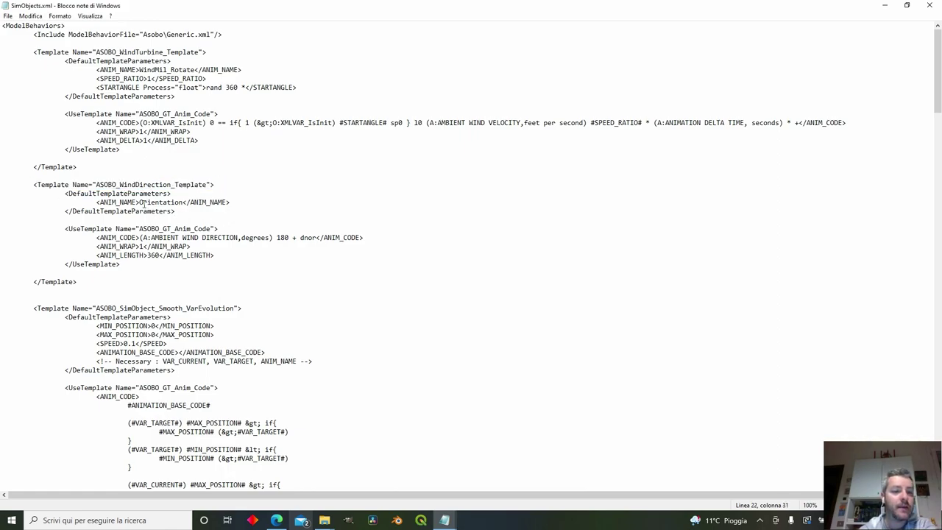
{"action": "left_click_drag", "start_coordinate": [143, 203], "coordinate": [184, 203]}
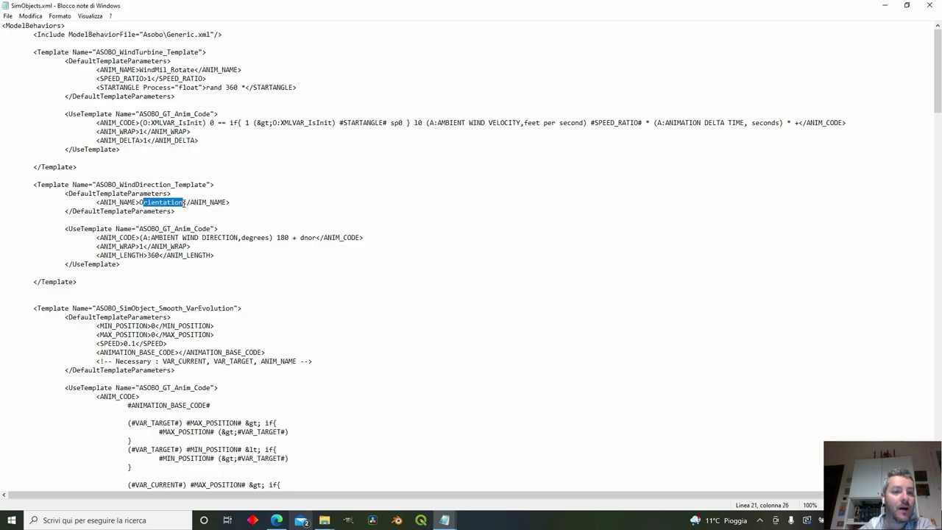
{"action": "left_click", "coordinate": [183, 203]}
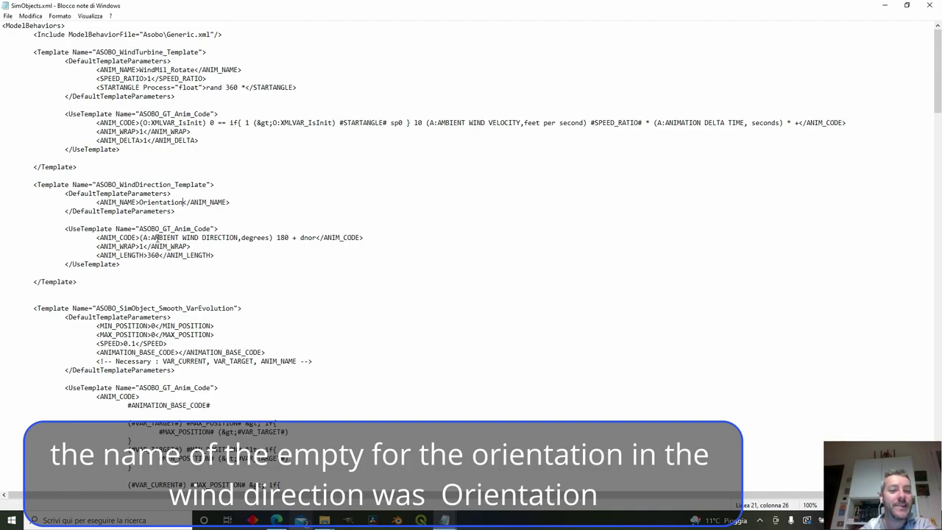
{"action": "left_click_drag", "start_coordinate": [142, 238], "coordinate": [272, 238]}
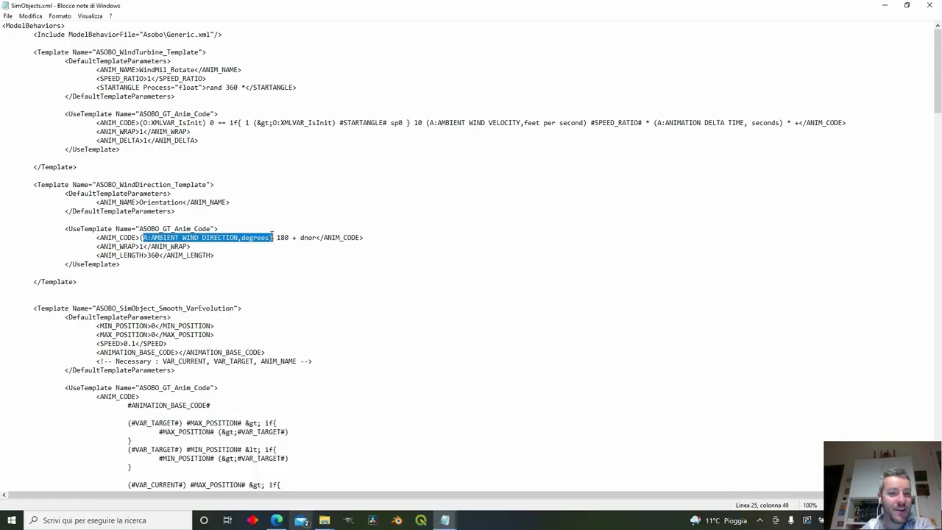
{"action": "left_click", "coordinate": [271, 237]}
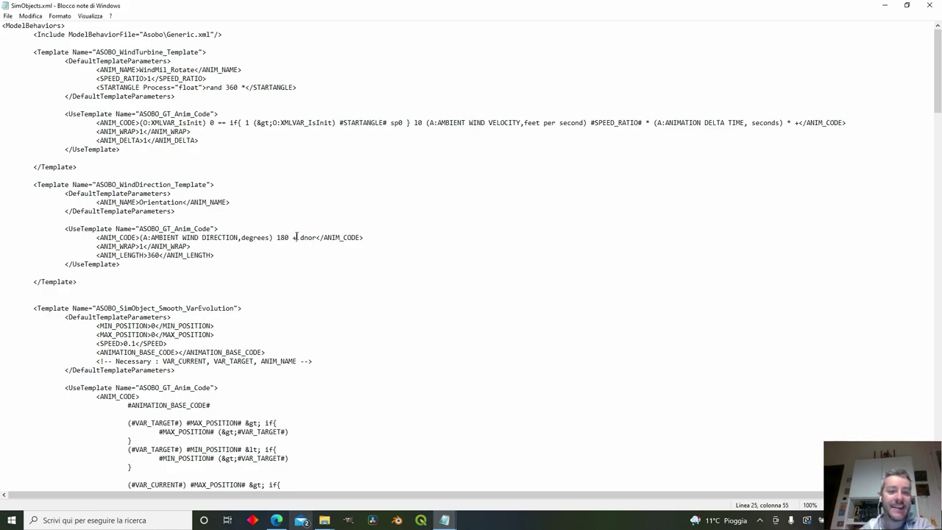
{"action": "left_click_drag", "start_coordinate": [295, 237], "coordinate": [278, 237]}
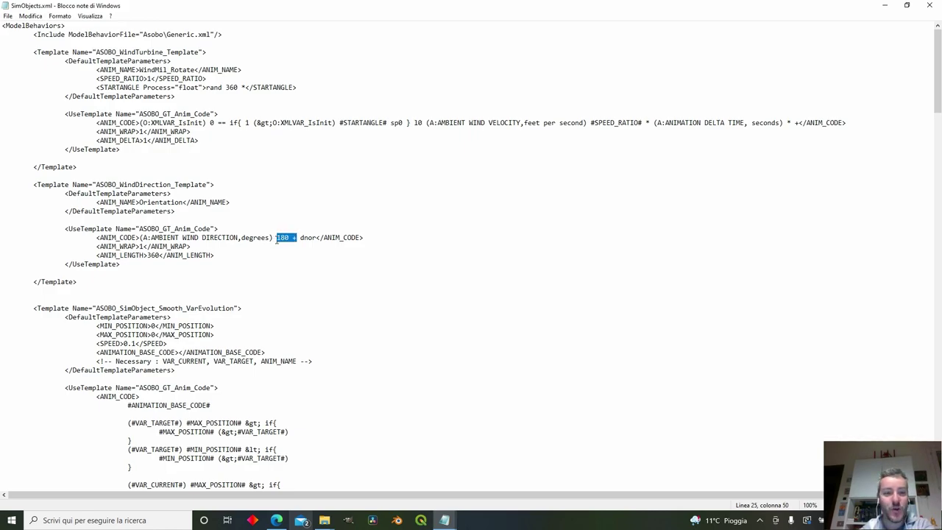
{"action": "left_click", "coordinate": [285, 237]}
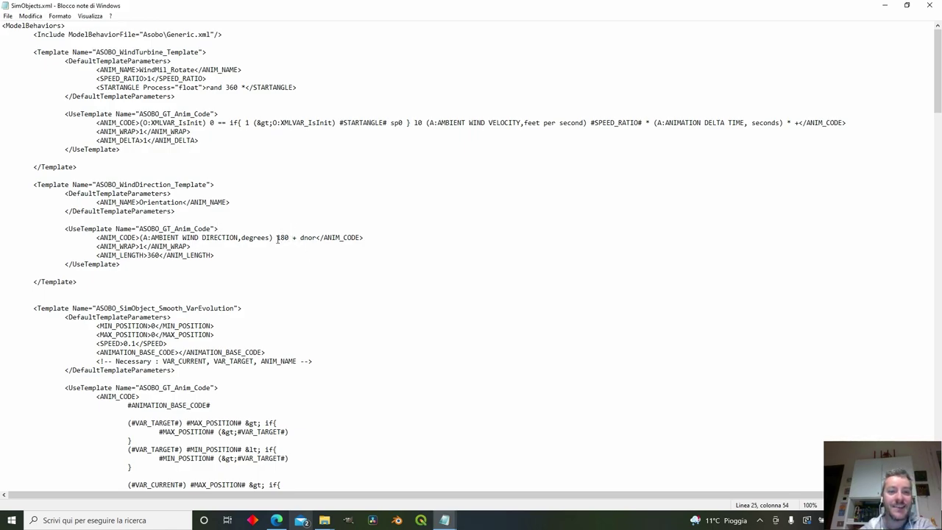
Step: Check the 180 offset in the wind direction template's animation code, and review the Behaviors block in windSock-videoTutorial.xml
{"action": "left_click_drag", "start_coordinate": [277, 240], "coordinate": [289, 241]}
{"action": "left_click", "coordinate": [282, 239]}
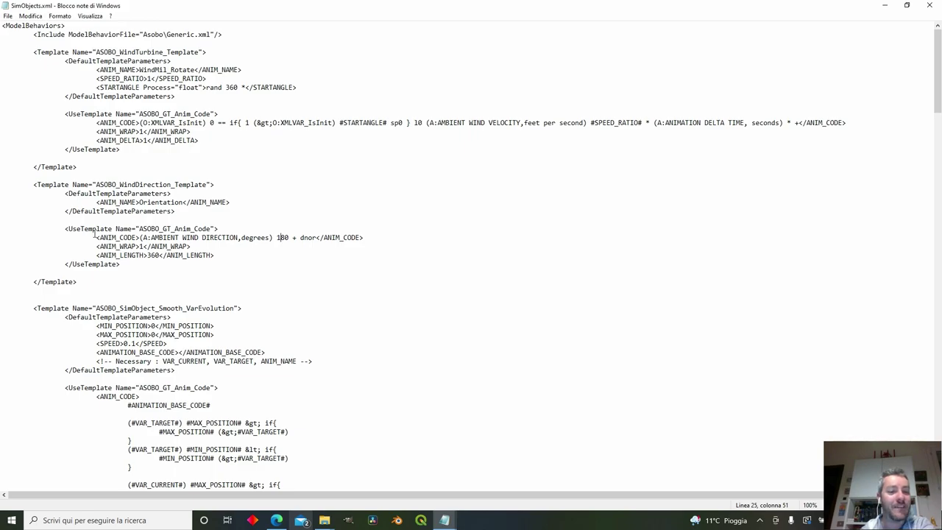
{"action": "mouse_move", "coordinate": [445, 520]}
{"action": "left_click", "coordinate": [402, 462]}
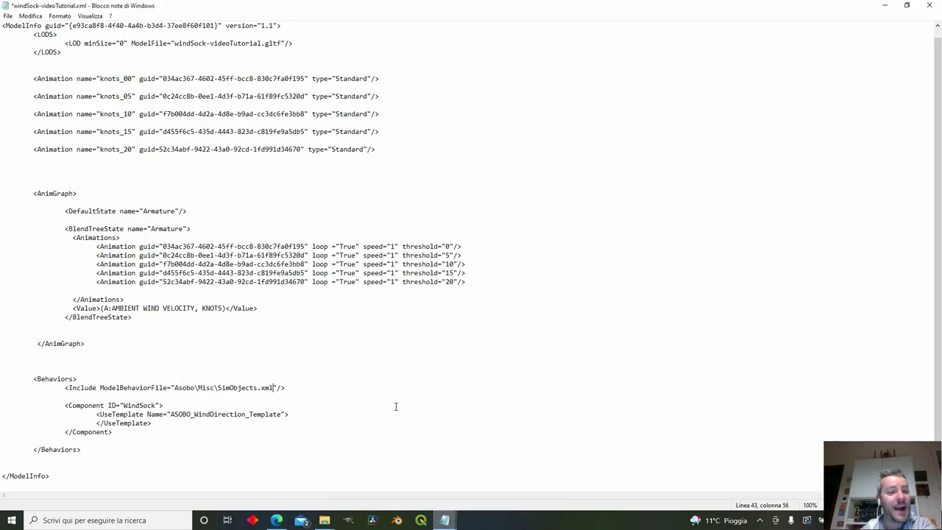
{"action": "left_click", "coordinate": [32, 379]}
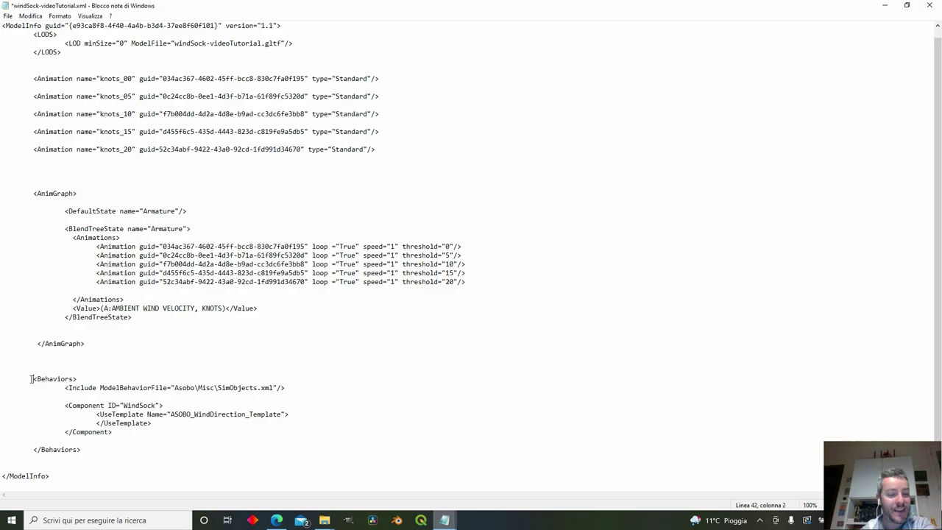
{"action": "mouse_move", "coordinate": [31, 379]}
{"action": "left_mouse_down"}
{"action": "mouse_move", "coordinate": [168, 448]}
{"action": "mouse_move", "coordinate": [31, 379]}
{"action": "left_mouse_up"}
{"action": "left_click", "coordinate": [168, 447]}
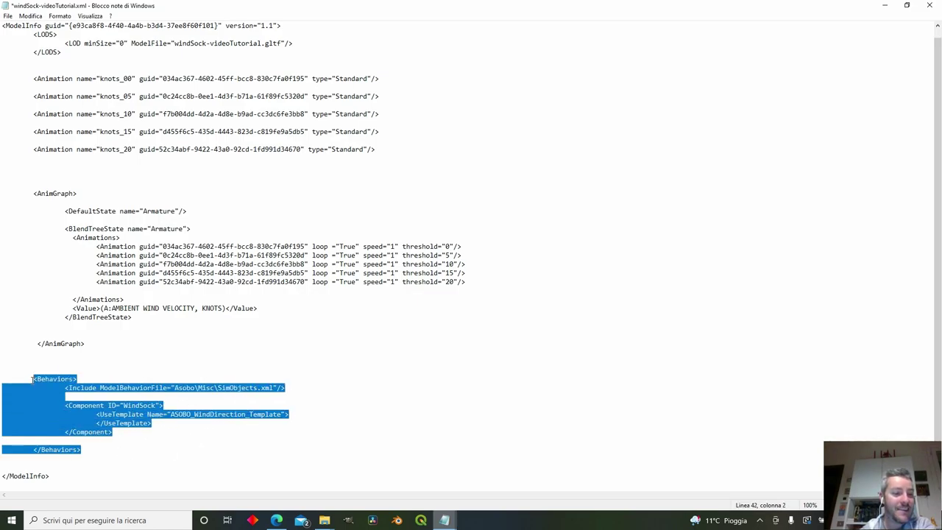
{"action": "key", "text": "Right"}
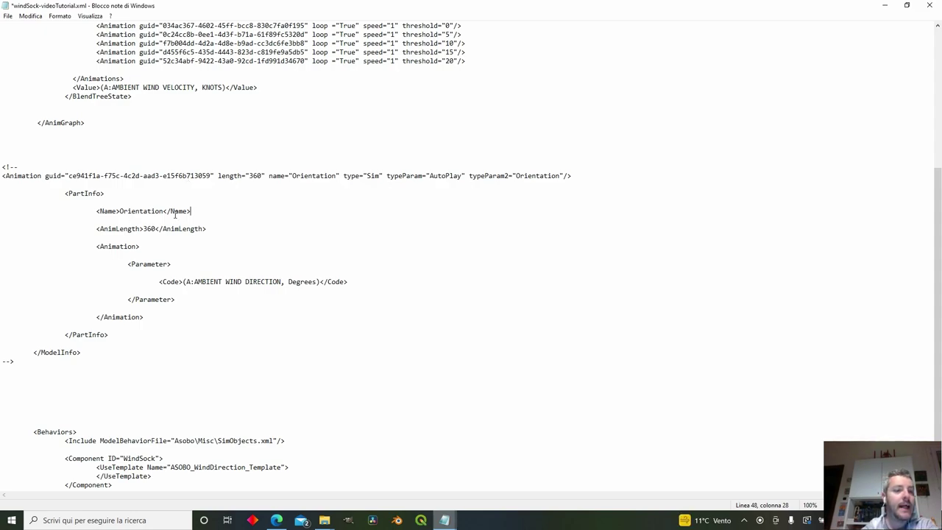
Step: Examine the commented-out Orientation Animation line, checking its length, name, type and typeParam2 attributes
{"action": "left_click", "coordinate": [6, 183]}
{"action": "scroll", "coordinate": [237, 236], "scroll_direction": "up", "scroll_amount": 2}
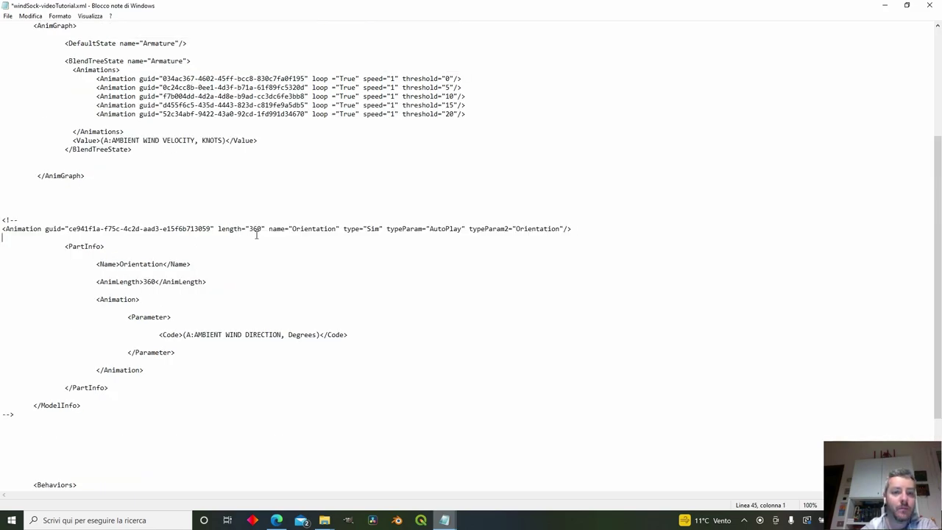
{"action": "left_click", "coordinate": [258, 231]}
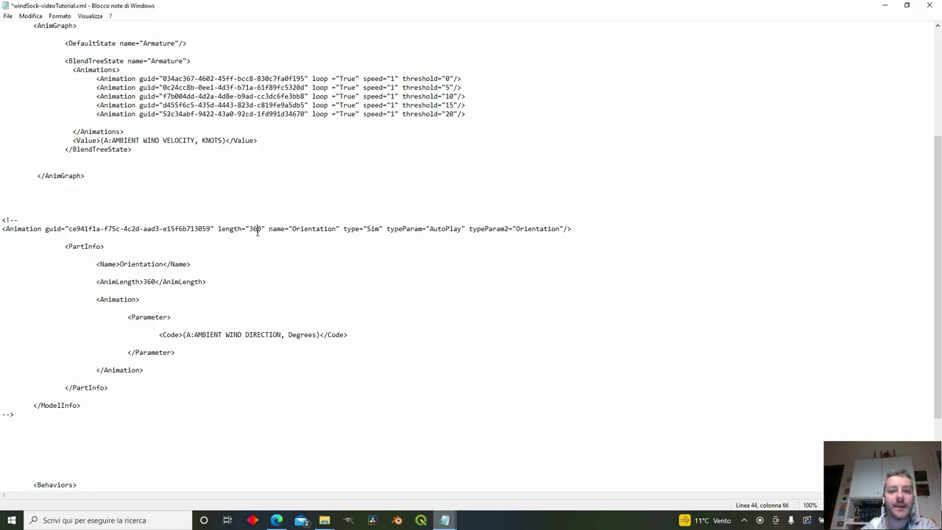
{"action": "left_click_drag", "start_coordinate": [308, 232], "coordinate": [575, 230]}
{"action": "left_click", "coordinate": [300, 230]}
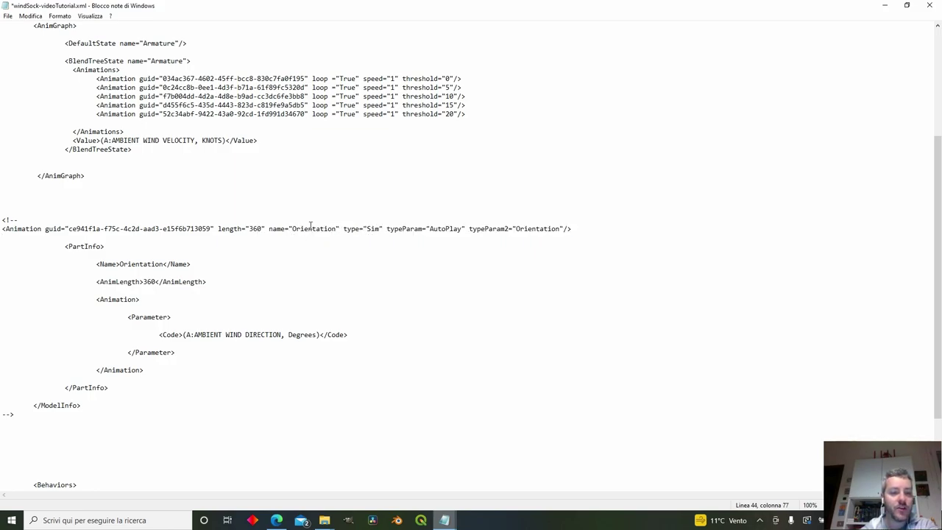
{"action": "left_click_drag", "start_coordinate": [387, 228], "coordinate": [344, 229]}
{"action": "left_click", "coordinate": [371, 228]}
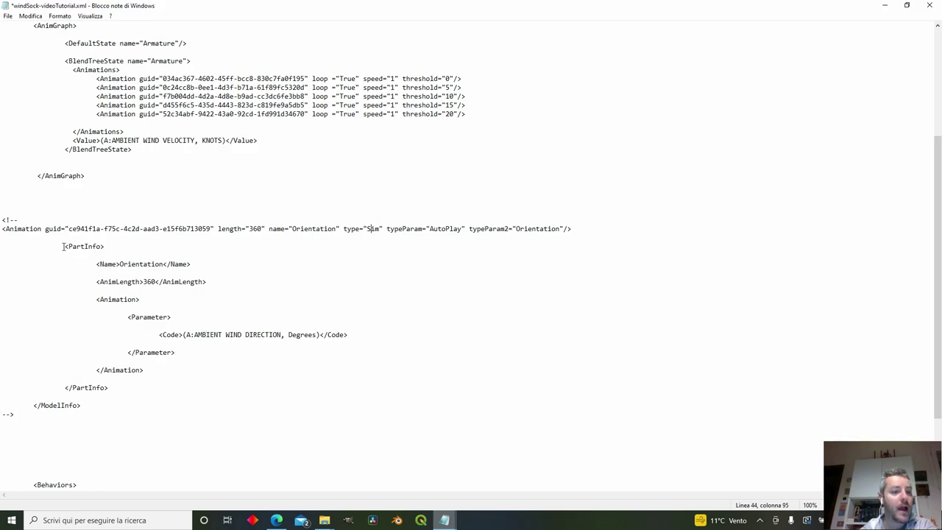
{"action": "left_click_drag", "start_coordinate": [65, 245], "coordinate": [118, 246]}
{"action": "left_click", "coordinate": [120, 246]}
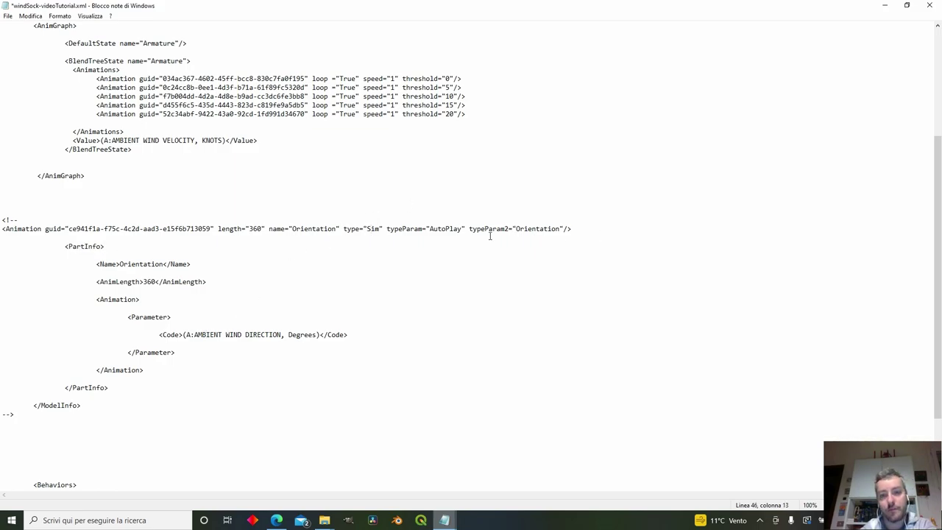
{"action": "left_click", "coordinate": [525, 229]}
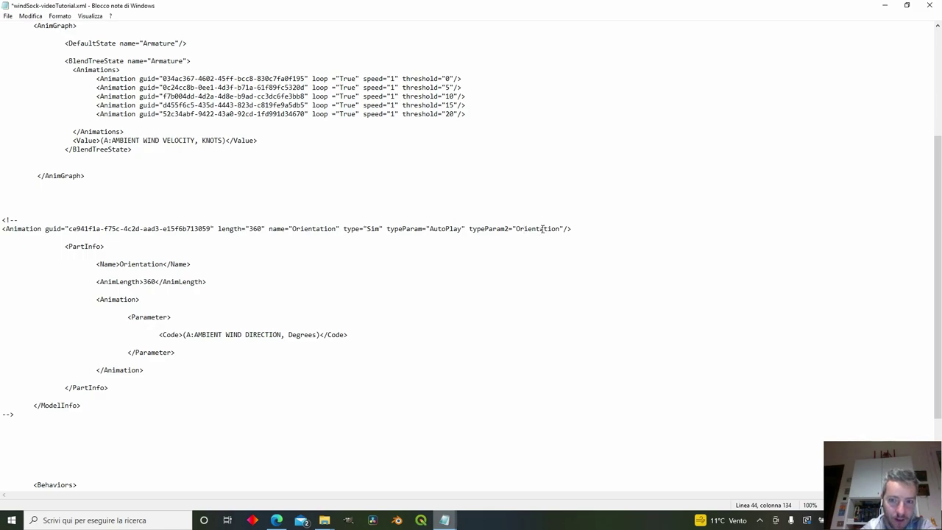
{"action": "left_click", "coordinate": [542, 229]}
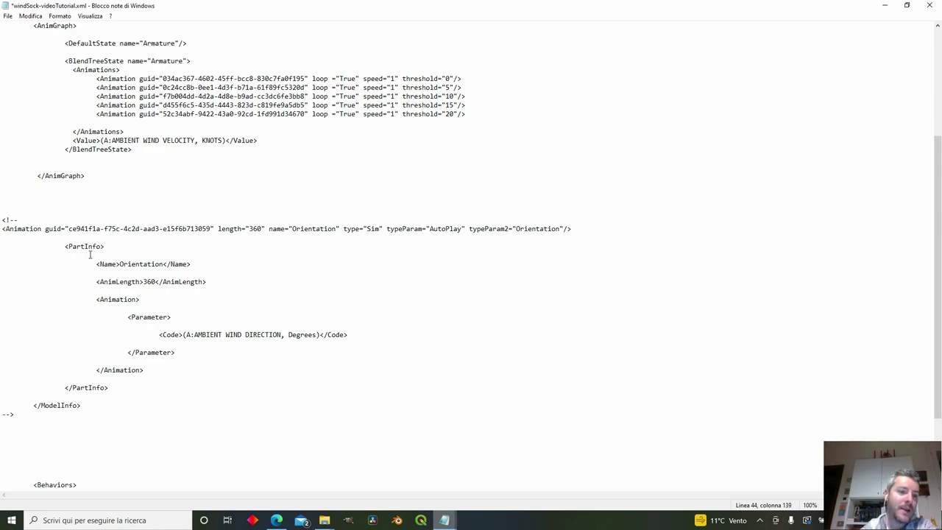
Step: Examine the commented-out PartInfo block, checking its name, animation length and the wind direction variable in its Code element
{"action": "left_click_drag", "start_coordinate": [65, 246], "coordinate": [130, 396]}
{"action": "left_click", "coordinate": [130, 395]}
{"action": "left_click_drag", "start_coordinate": [96, 264], "coordinate": [191, 265]}
{"action": "left_click", "coordinate": [150, 266]}
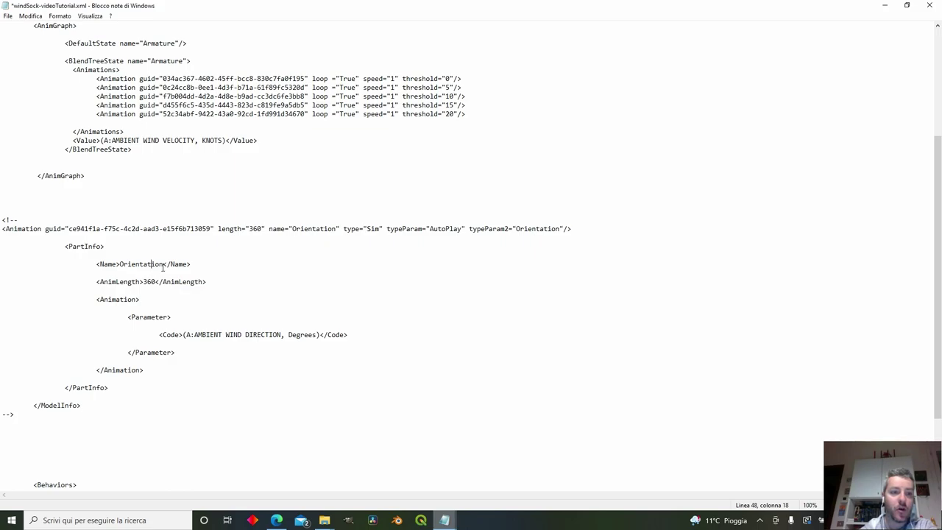
{"action": "left_click", "coordinate": [163, 264]}
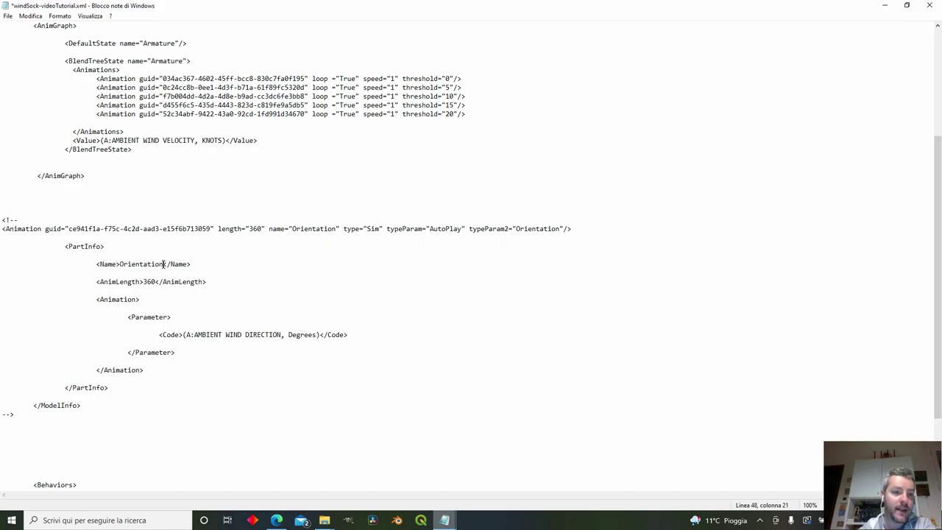
{"action": "left_click_drag", "start_coordinate": [94, 282], "coordinate": [412, 347]}
{"action": "left_click", "coordinate": [412, 347]}
{"action": "scroll", "coordinate": [294, 275], "scroll_direction": "down", "scroll_amount": 1}
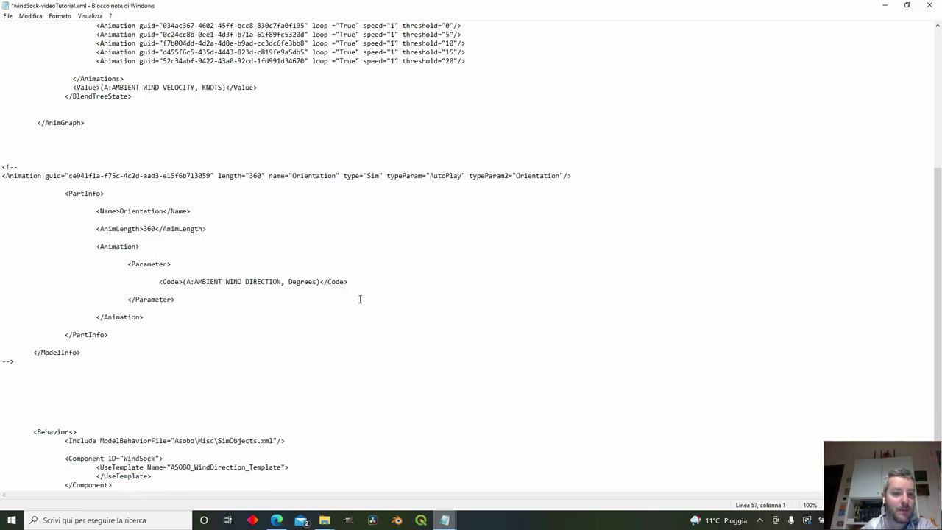
{"action": "left_click", "coordinate": [234, 282]}
{"action": "left_click", "coordinate": [277, 283]}
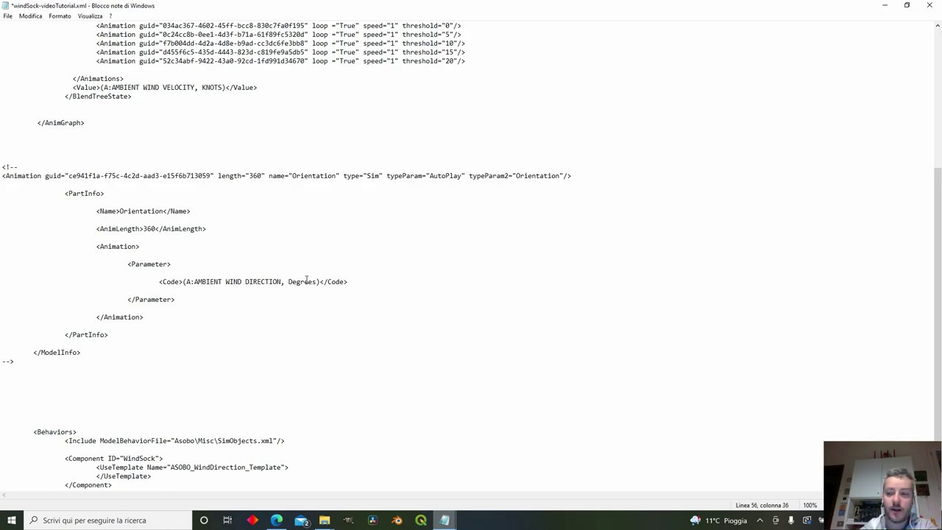
{"action": "left_click", "coordinate": [307, 281]}
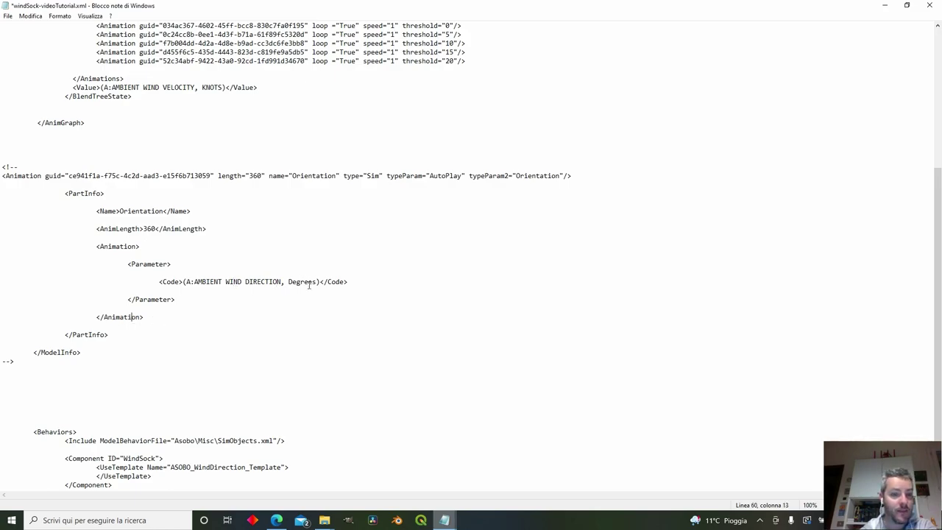
Step: Compare the whole commented-out Orientation section with the Behaviors block that uses the wind direction template
{"action": "left_click_drag", "start_coordinate": [3, 166], "coordinate": [104, 394]}
{"action": "scroll", "coordinate": [104, 393], "scroll_direction": "down", "scroll_amount": 2}
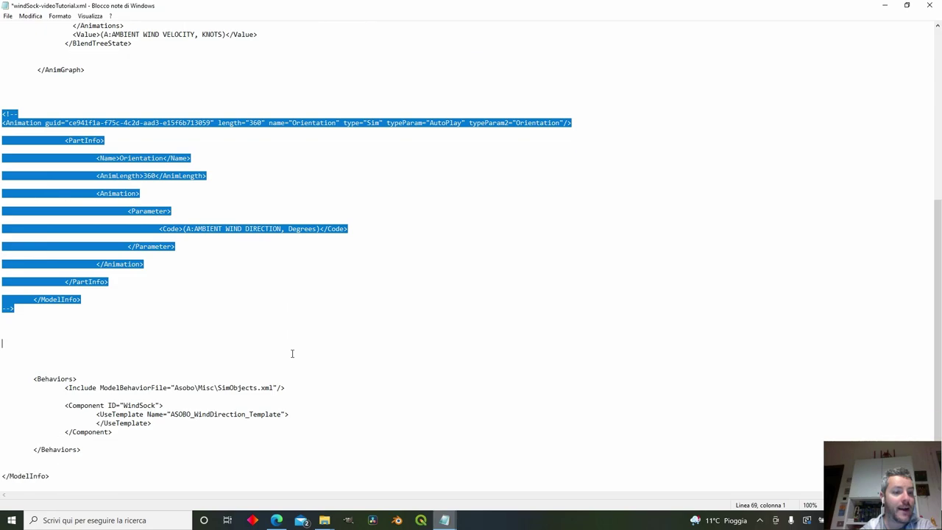
{"action": "left_click_drag", "start_coordinate": [23, 374], "coordinate": [215, 459]}
{"action": "left_click", "coordinate": [215, 460]}
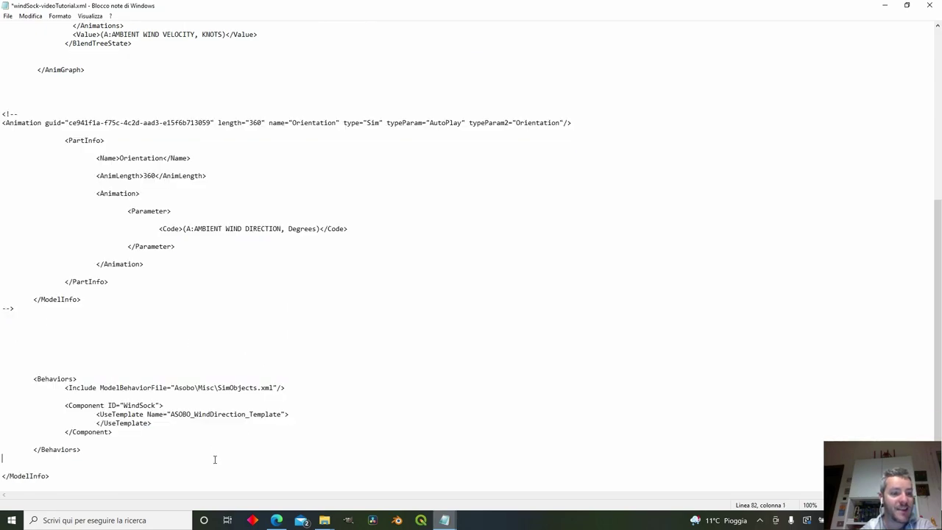
Step: Save windSock-videoTutorial.xml and close its Notepad window
{"action": "scroll", "coordinate": [365, 199], "scroll_direction": "up", "scroll_amount": 10}
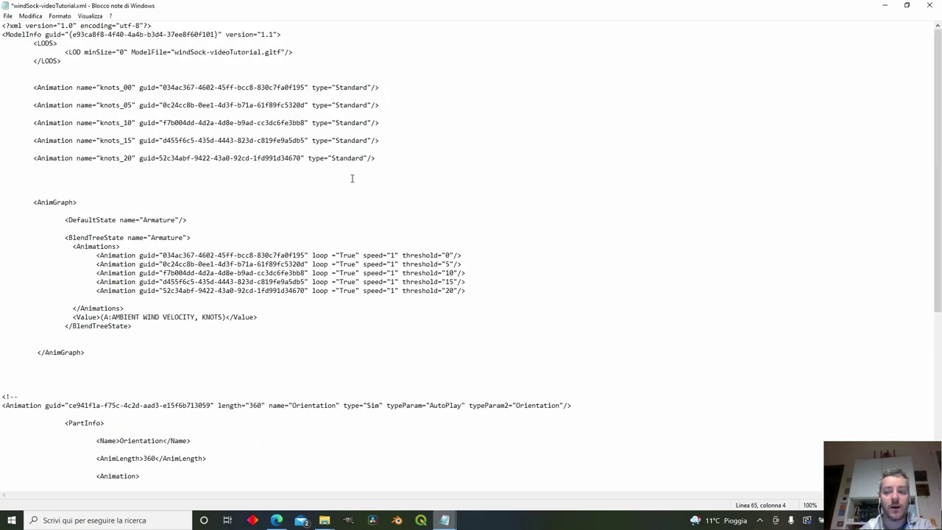
{"action": "left_click", "coordinate": [7, 15]}
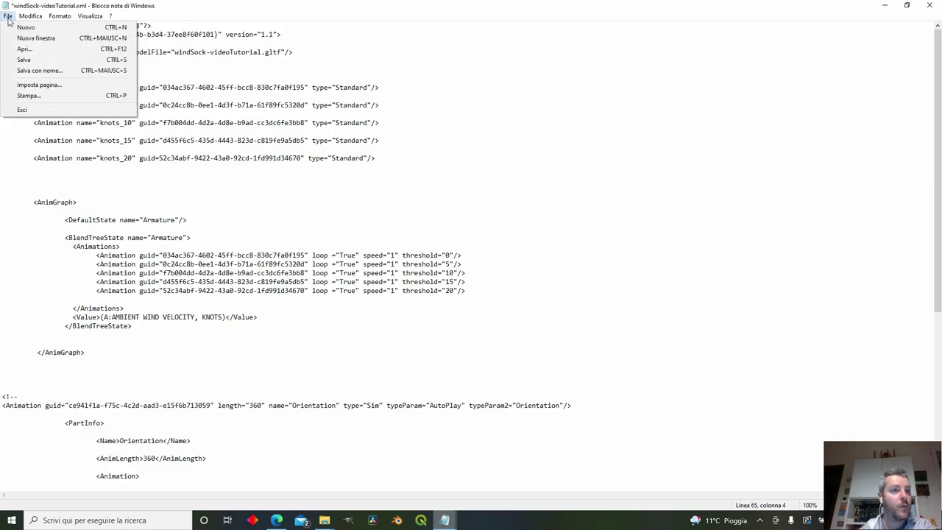
{"action": "left_click", "coordinate": [26, 62]}
{"action": "left_click", "coordinate": [930, 5]}
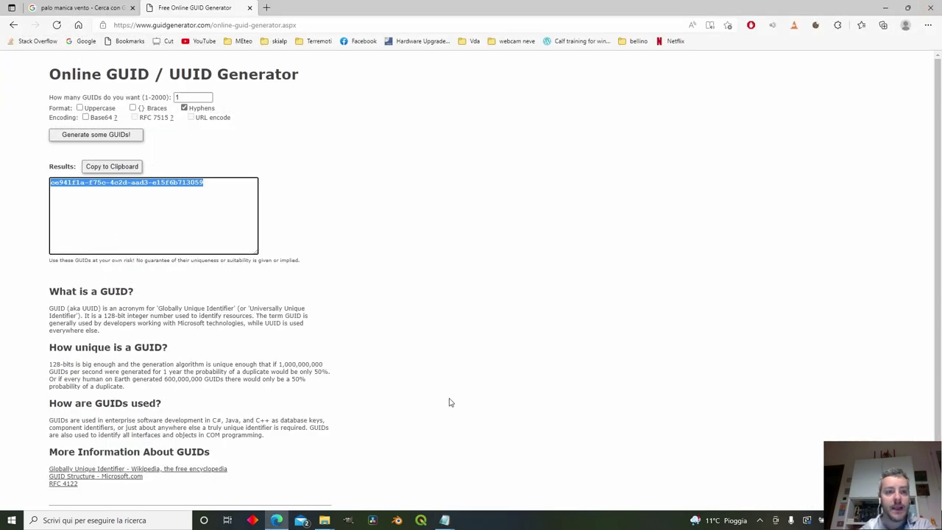
Step: Switch to File Explorer and open mamu-simobjects-test.xml from the PackageDefinitions folder of simobjects-test
{"action": "left_click", "coordinate": [323, 520]}
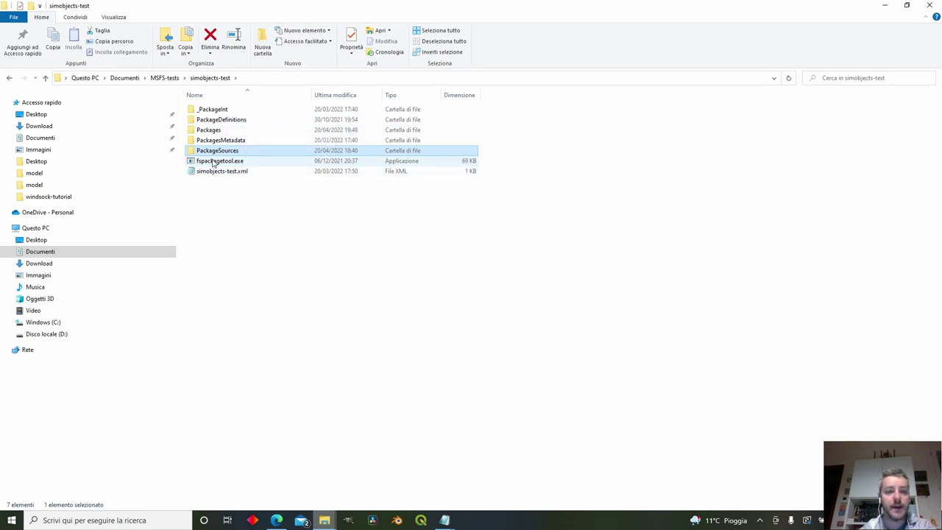
{"action": "double_click", "coordinate": [247, 150]}
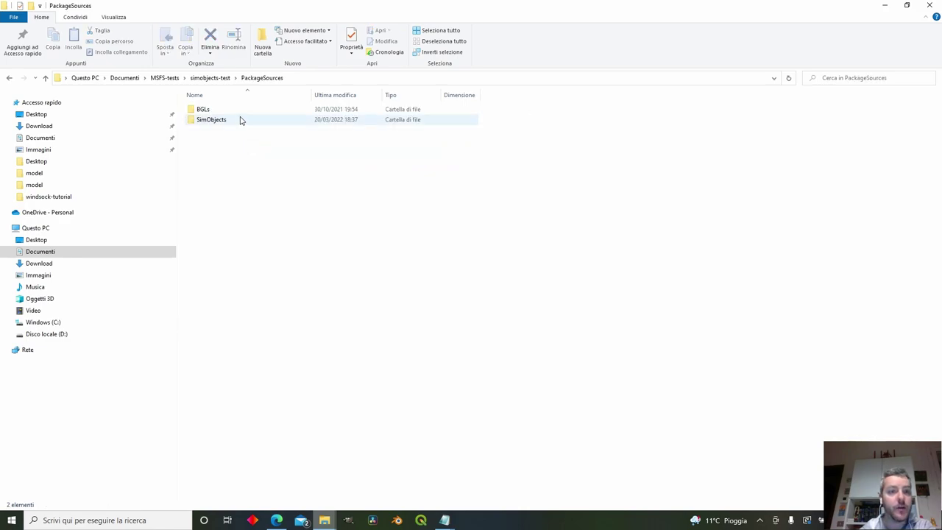
{"action": "double_click", "coordinate": [242, 120]}
{"action": "left_click", "coordinate": [268, 80]}
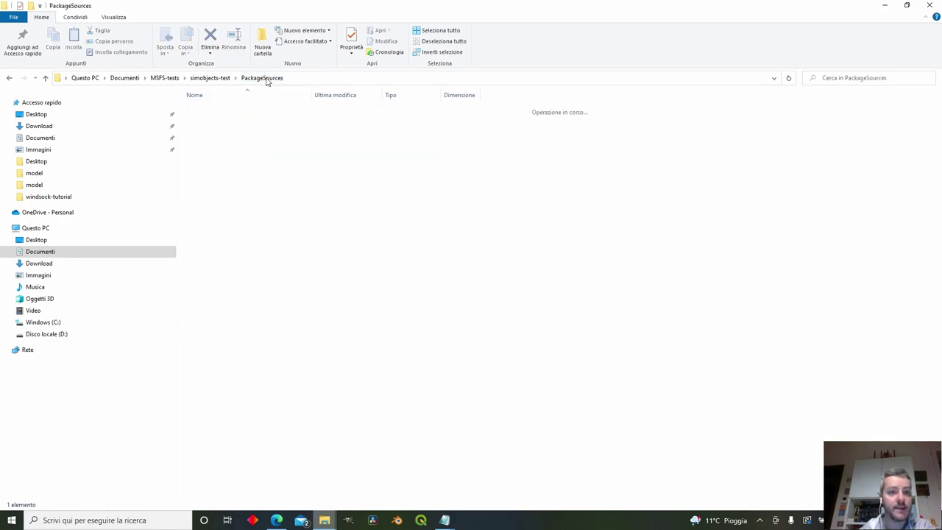
{"action": "left_click", "coordinate": [212, 78]}
{"action": "double_click", "coordinate": [224, 121]}
{"action": "double_click", "coordinate": [226, 121]}
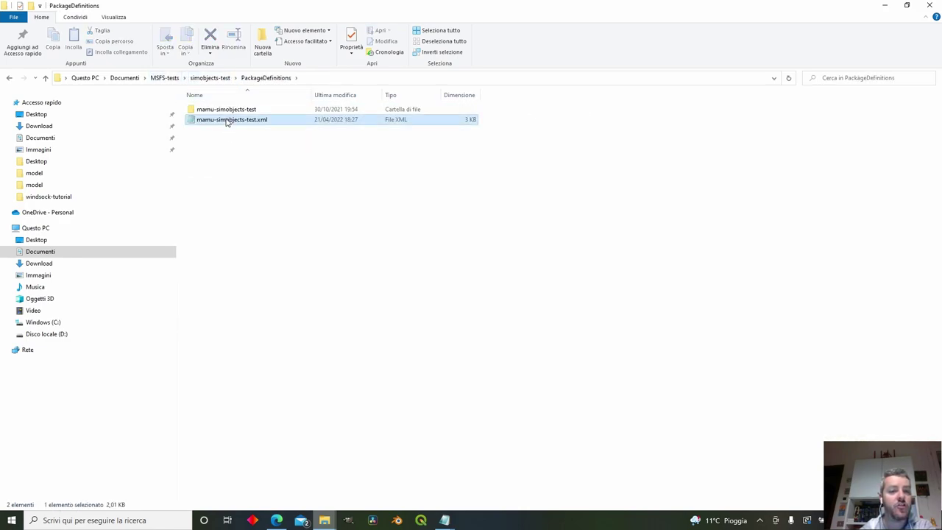
{"action": "left_click", "coordinate": [747, 136]}
Step: Replace the mamuJetway AssetGroup at the end of the package definition with a copy of the windSock_tutoria AssetGroup
{"action": "scroll", "coordinate": [581, 348], "scroll_direction": "down", "scroll_amount": 5}
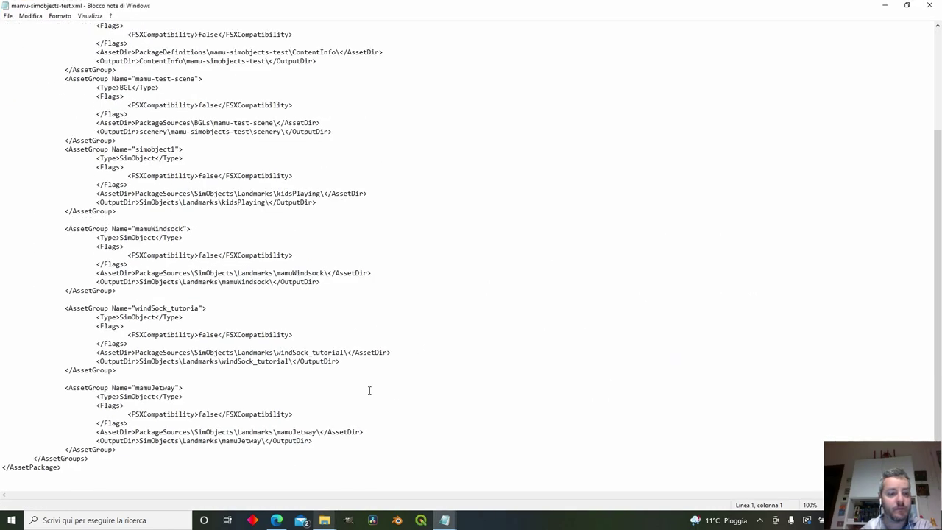
{"action": "left_click_drag", "start_coordinate": [64, 387], "coordinate": [259, 449]}
{"action": "key", "text": "Delete"}
{"action": "type", "text": "<AssetGroup Name=\"windSock_tutoria\"> \t\t\t<Type>SimObject</Type> \t\t\t<Flags> \t\t\t\t<FSXCompatibility>false</FSXCompatibility> \t\t\t</Flags> \t\t\t<AssetDir>PackageSources\\SimObjects\\Landmarks\\windSock_tutorial\\</AssetDir> \t\t\t<OutputDir>SimObjects\\Landmarks\\windSock_tutorial\\</OutputDir> \t\t</AssetGroup>"}
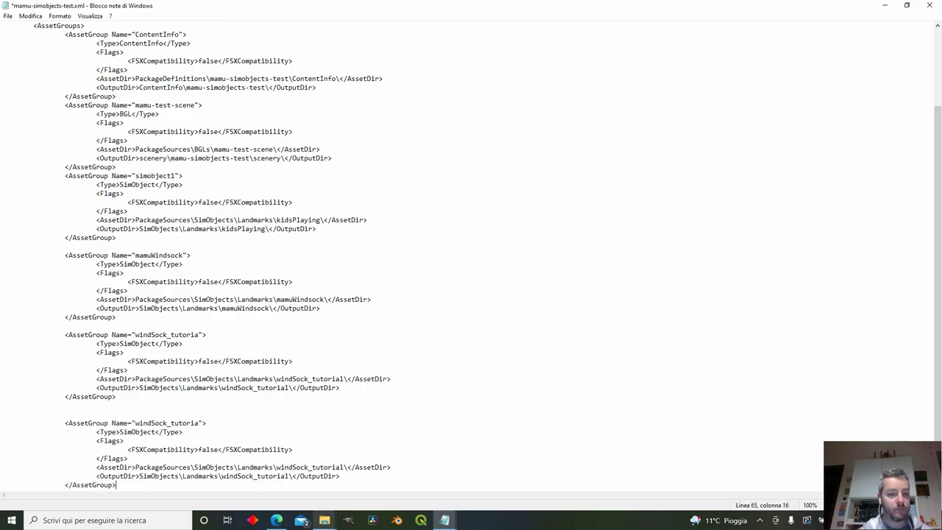
Step: Rename the copied AssetGroup as windSock-videoTutorial
{"action": "left_click", "coordinate": [170, 370]}
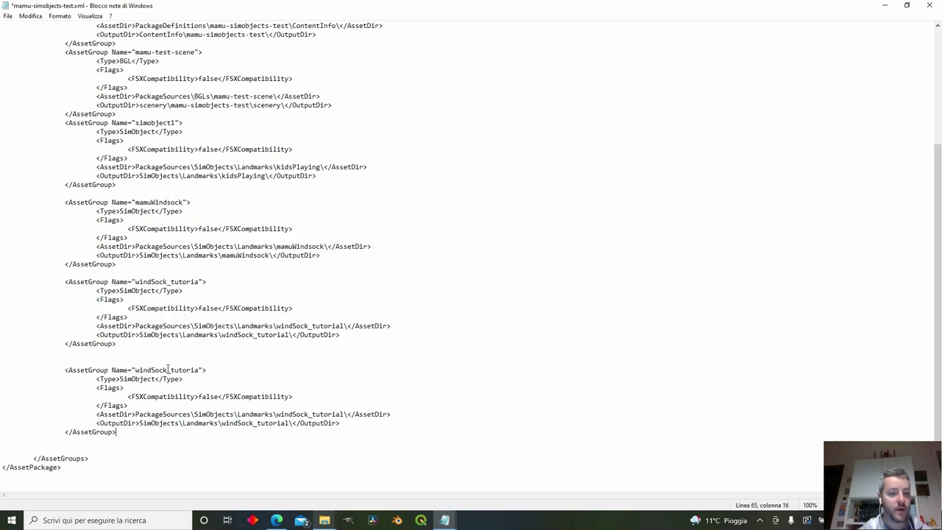
{"action": "key", "text": "BackSpace"}
{"action": "type", "text": "-videoT"}
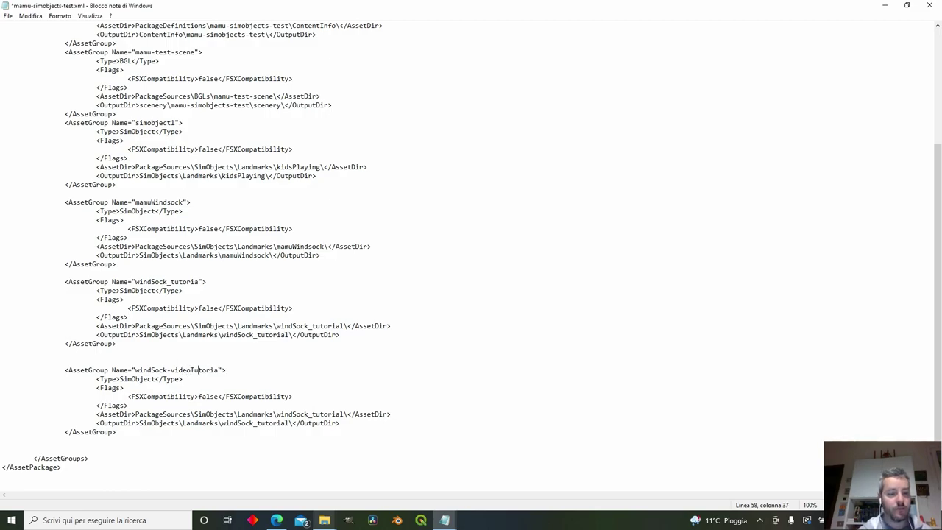
{"action": "left_click", "coordinate": [218, 369]}
{"action": "type", "text": "l"}
Step: Point the copied group's AssetDir and OutputDir paths to the windSock-videoTutorial folder
{"action": "left_click", "coordinate": [311, 414]}
{"action": "key", "text": "BackSpace"}
{"action": "key", "text": "Delete"}
{"action": "type", "text": "-videoT"}
{"action": "left_click", "coordinate": [257, 423]}
{"action": "key", "text": "BackSpace"}
{"action": "key", "text": "Delete"}
{"action": "type", "text": "-videoT"}
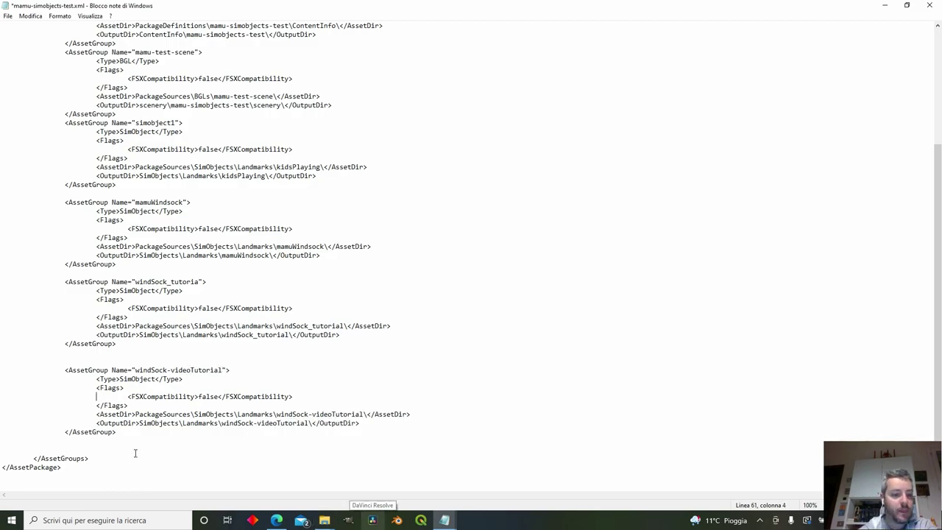
Step: Save mamu-simobjects-test.xml and close its Notepad window
{"action": "left_click", "coordinate": [135, 453]}
{"action": "left_click", "coordinate": [7, 16]}
{"action": "left_click", "coordinate": [24, 60]}
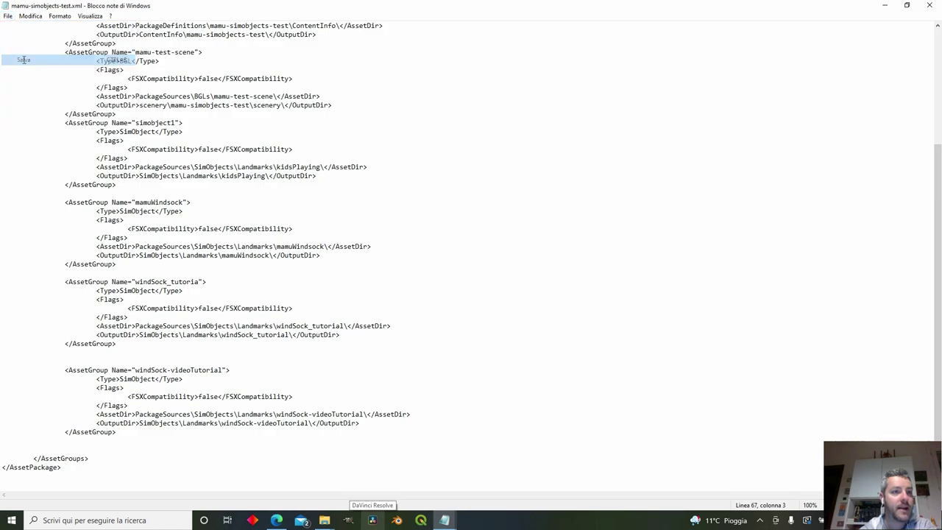
{"action": "left_click", "coordinate": [929, 5]}
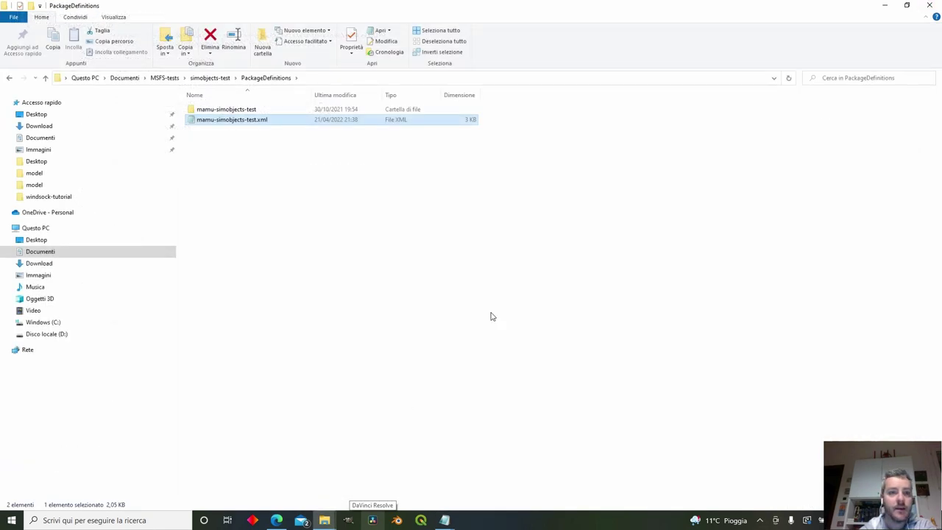
Step: Build the package from simobjects-test.xml with fspackagetool.exe in the simobjects-test folder, and dismiss the console when it finishes
{"action": "left_click", "coordinate": [221, 77]}
{"action": "left_click_drag", "start_coordinate": [231, 173], "coordinate": [250, 165]}
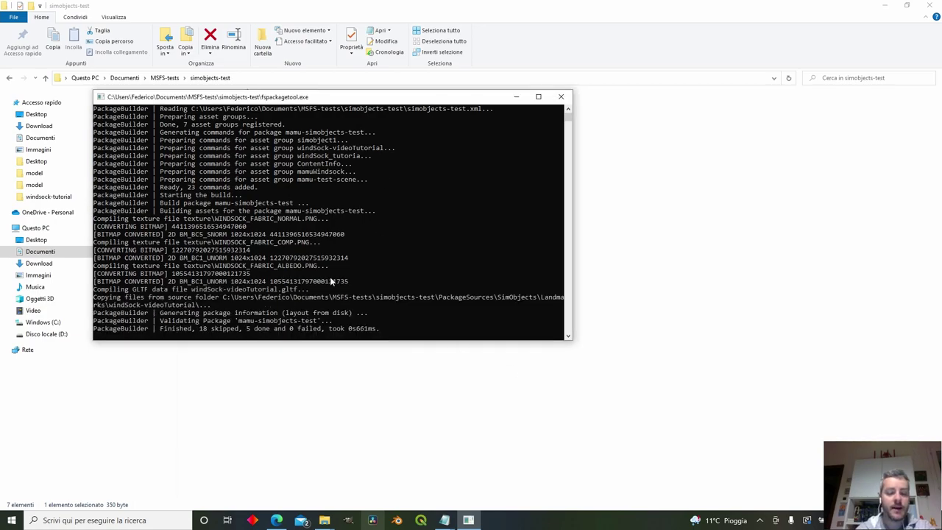
{"action": "key", "text": "Return"}
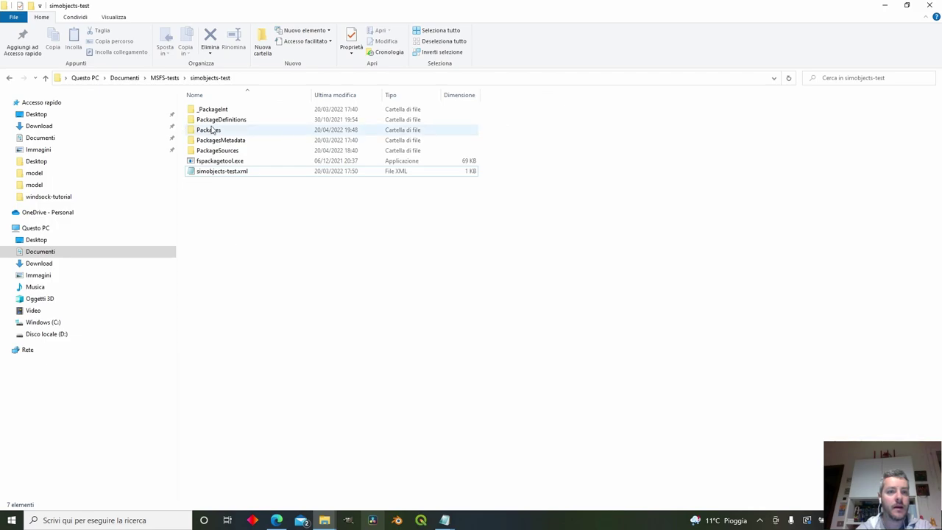
Step: Copy the built mamu-simobjects-test package from Packages into the MSFS Community folder, replacing the existing files
{"action": "double_click", "coordinate": [215, 130]}
{"action": "left_click", "coordinate": [218, 111]}
{"action": "key", "text": "ctrl+c"}
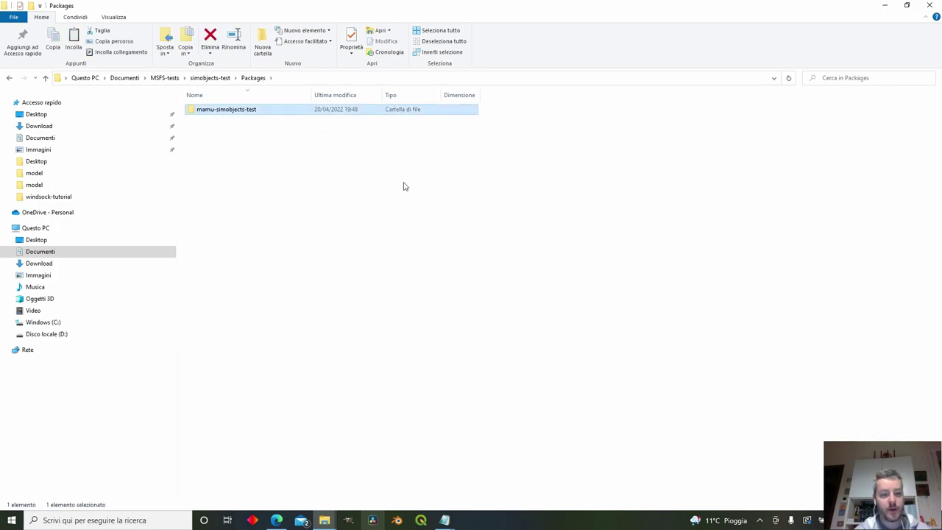
{"action": "key", "text": "super+d"}
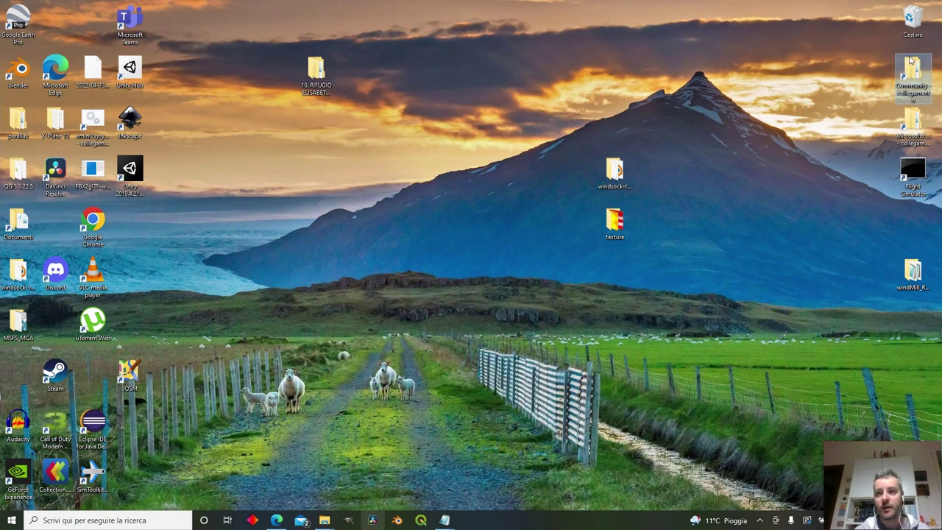
{"action": "key", "text": "super+d"}
{"action": "key", "text": "ctrl+v"}
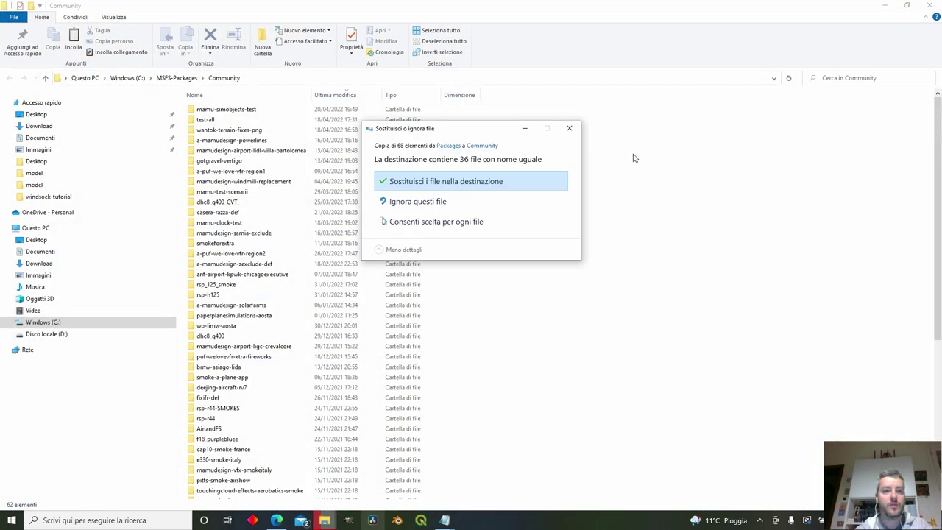
{"action": "left_click", "coordinate": [475, 182]}
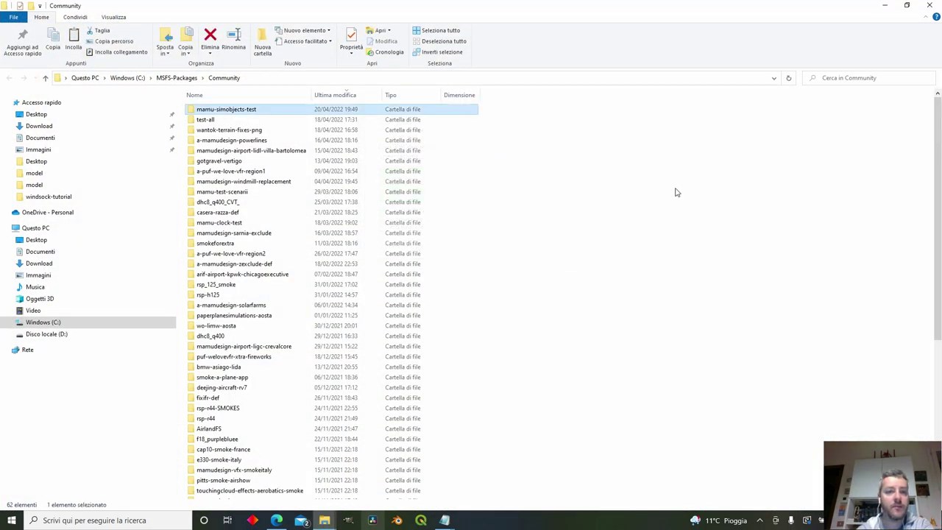
Step: Return to the desktop, search the system for Flight Simulator and launch it
{"action": "key", "text": "super+d"}
{"action": "right_click", "coordinate": [515, 104]}
{"action": "left_click", "coordinate": [35, 520]}
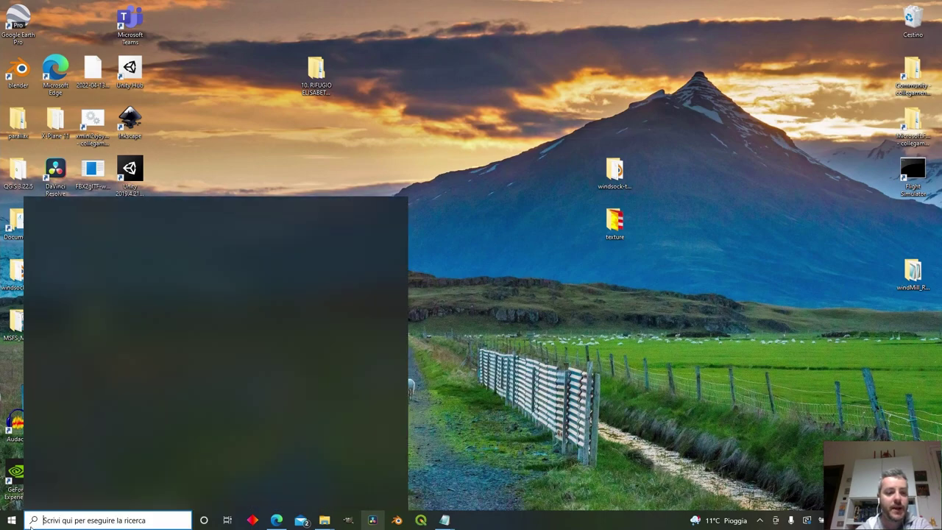
{"action": "type", "text": "f"}
{"action": "left_click", "coordinate": [82, 255]}
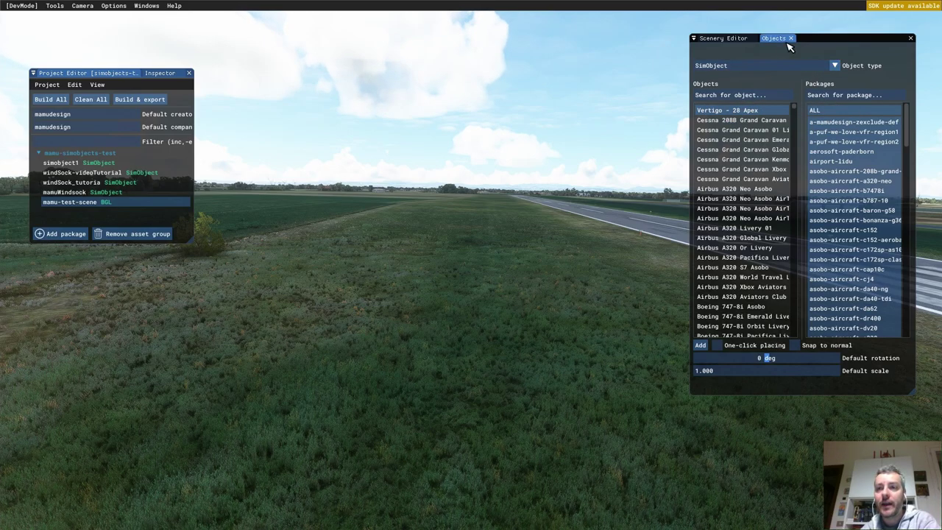
Step: Show SimObjects from all packages in the scenery objects list and filter them by "wind"
{"action": "left_click", "coordinate": [821, 66]}
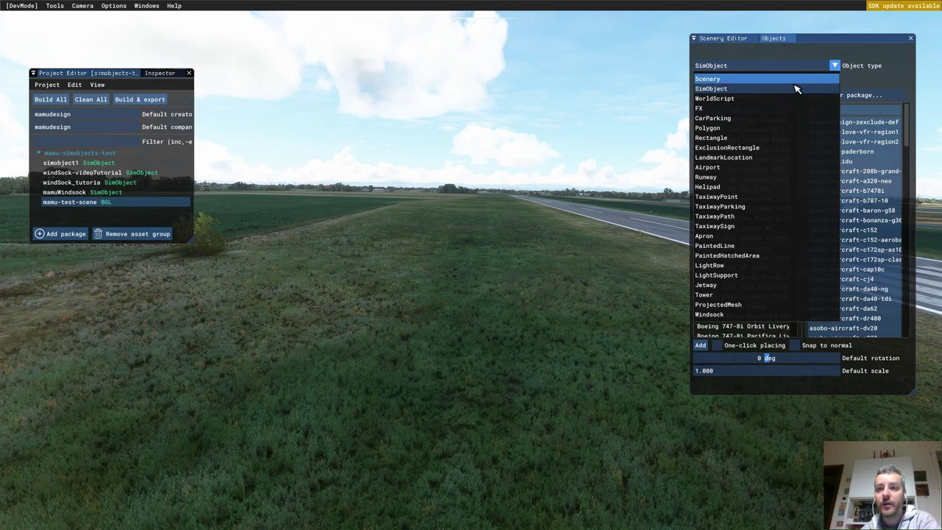
{"action": "left_click", "coordinate": [794, 89]}
{"action": "left_click", "coordinate": [829, 111]}
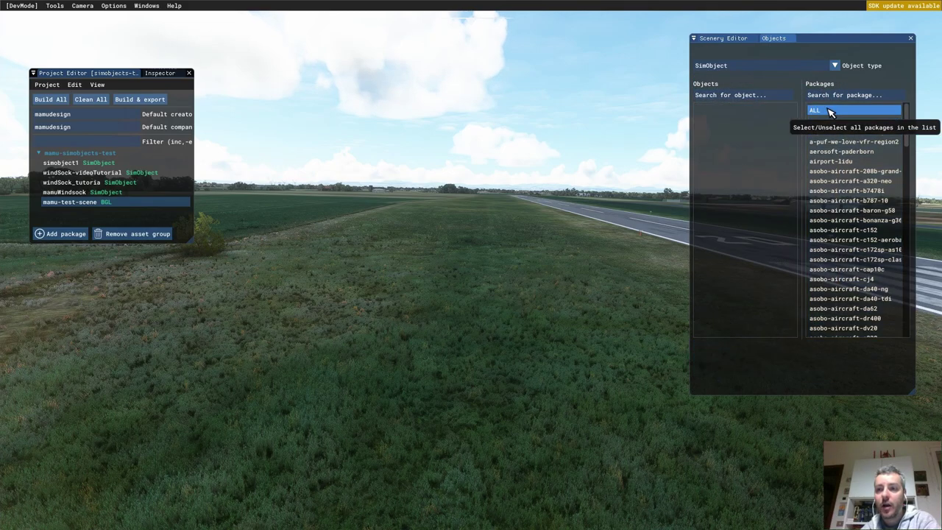
{"action": "left_click", "coordinate": [832, 111]}
{"action": "left_click", "coordinate": [752, 96]}
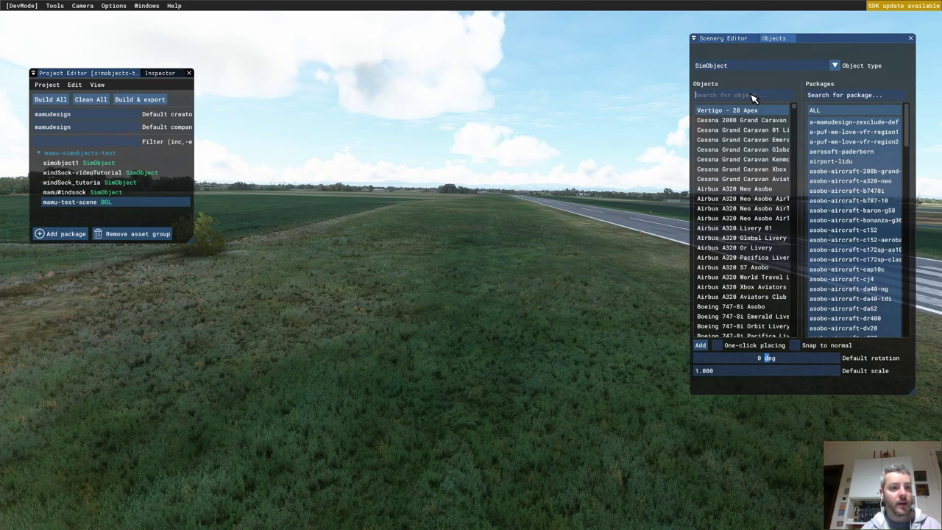
{"action": "type", "text": "window"}
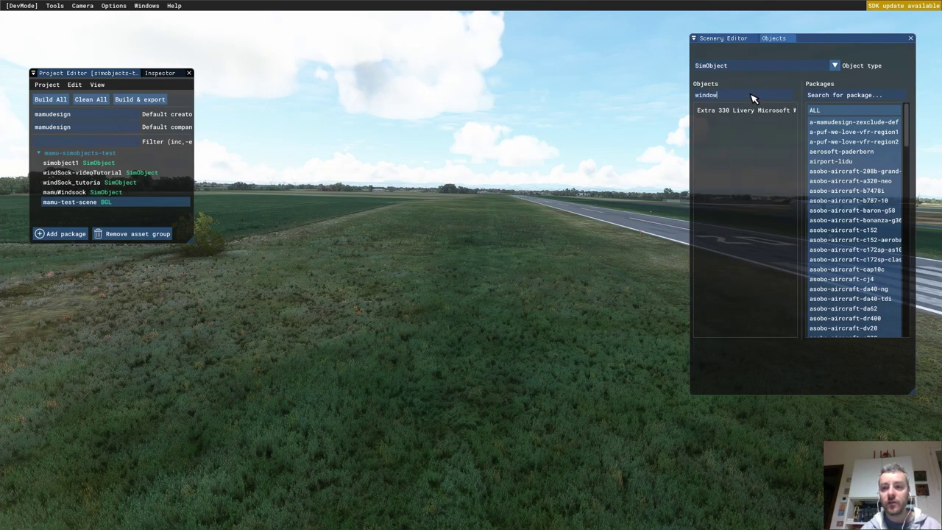
{"action": "key", "text": "BackSpace"}
{"action": "key", "text": "BackSpace"}
{"action": "key", "text": "BackSpace"}
{"action": "type", "text": "d"}
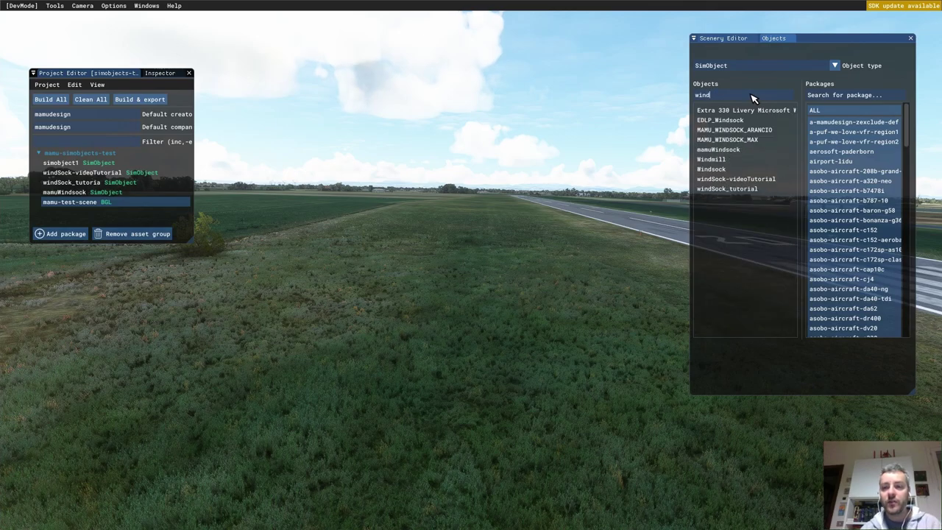
Step: Add windSock-videoTutorial to the scene and move it onto the grass near the existing large windsock
{"action": "left_click", "coordinate": [759, 181]}
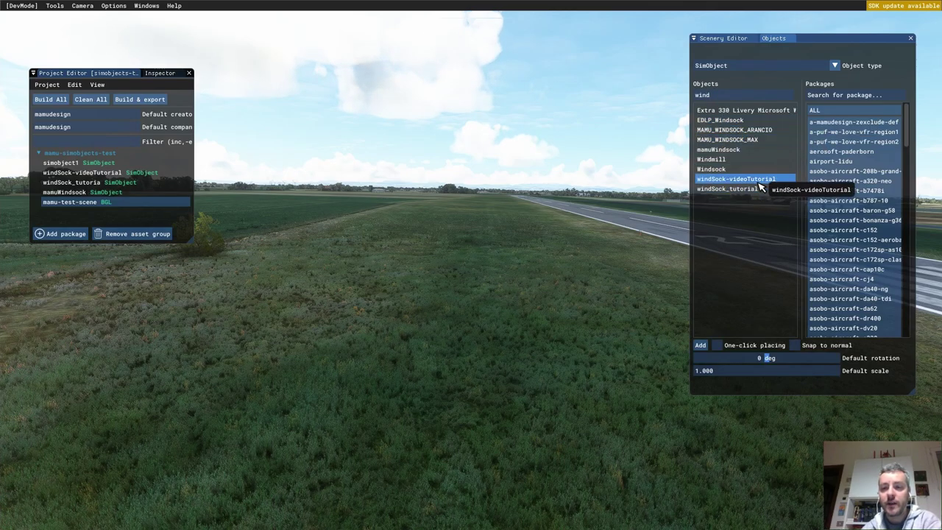
{"action": "left_click", "coordinate": [699, 345]}
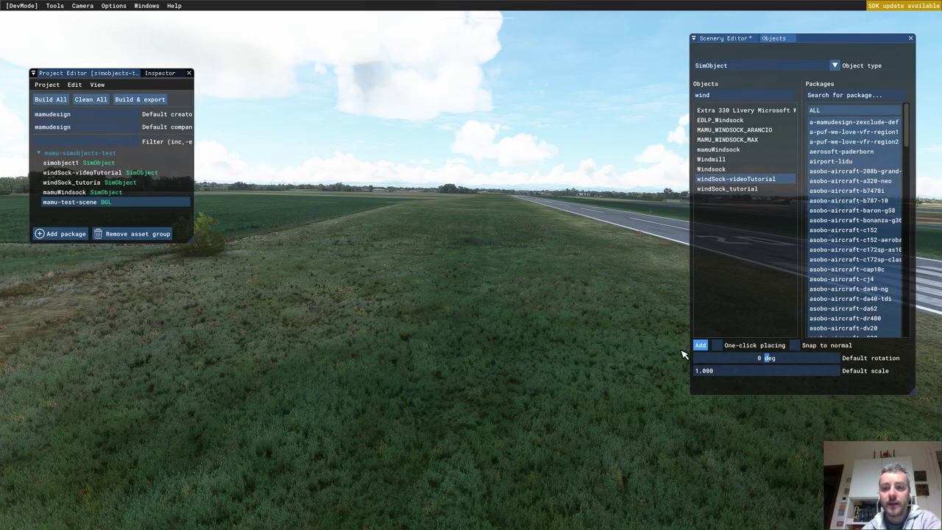
{"action": "left_click", "coordinate": [713, 39]}
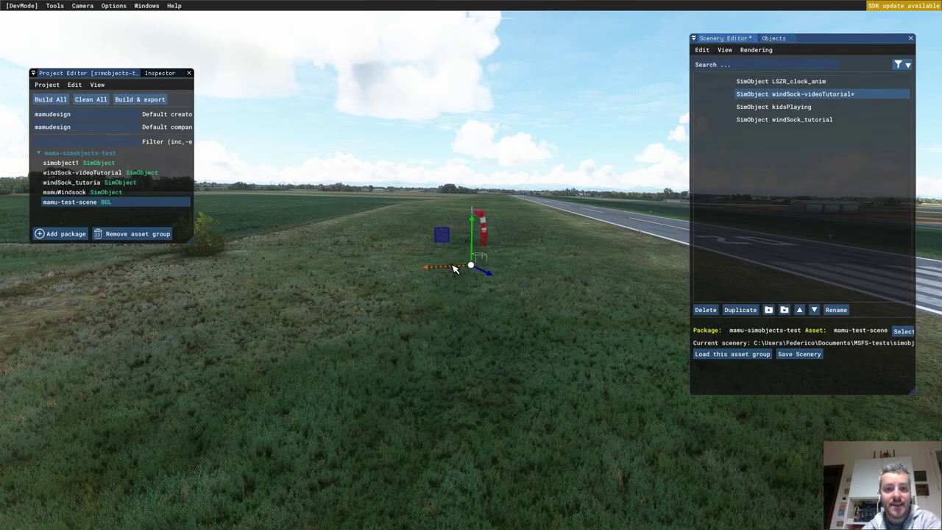
{"action": "left_click_drag", "start_coordinate": [454, 268], "coordinate": [83, 453]}
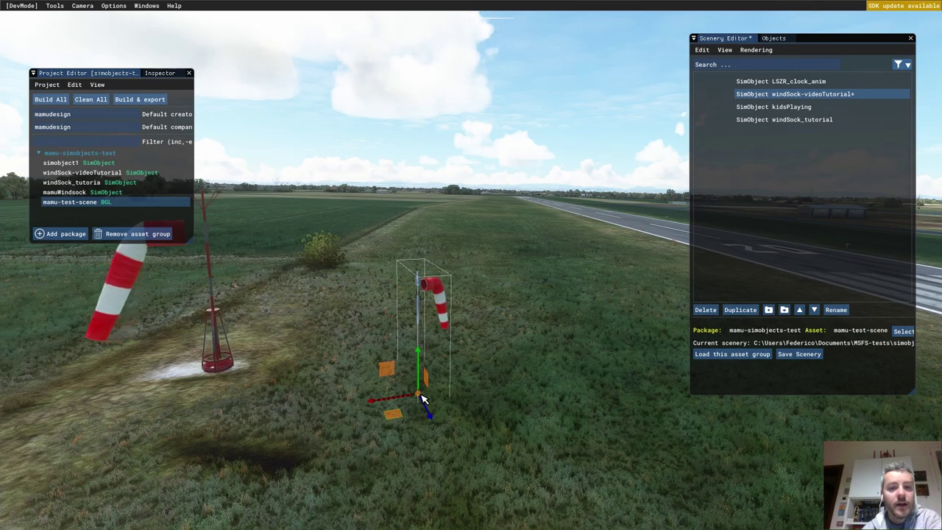
{"action": "key", "text": "r"}
{"action": "left_click_drag", "start_coordinate": [405, 419], "coordinate": [451, 354]}
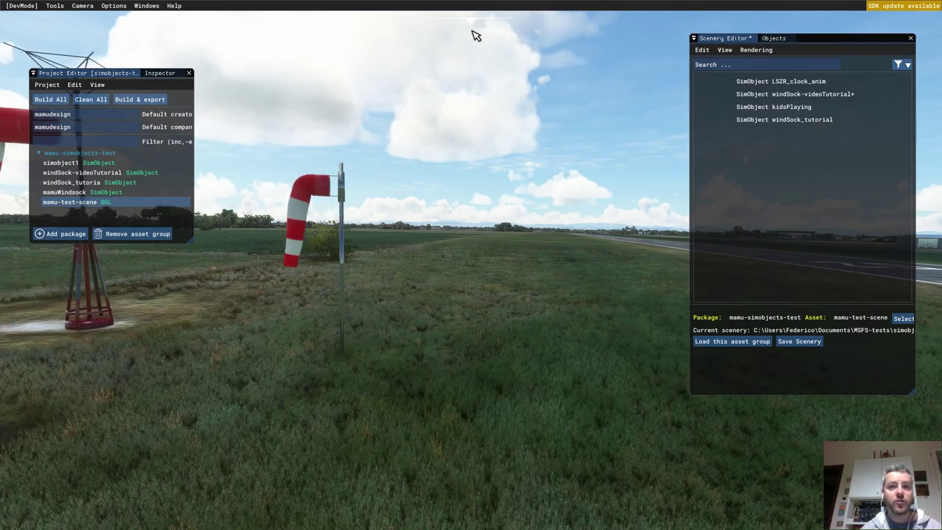
Step: In the weather settings, set the ground wind to about 7.3 kts from 199° and turn the gust direction to roughly match
{"action": "mouse_move", "coordinate": [515, 26]}
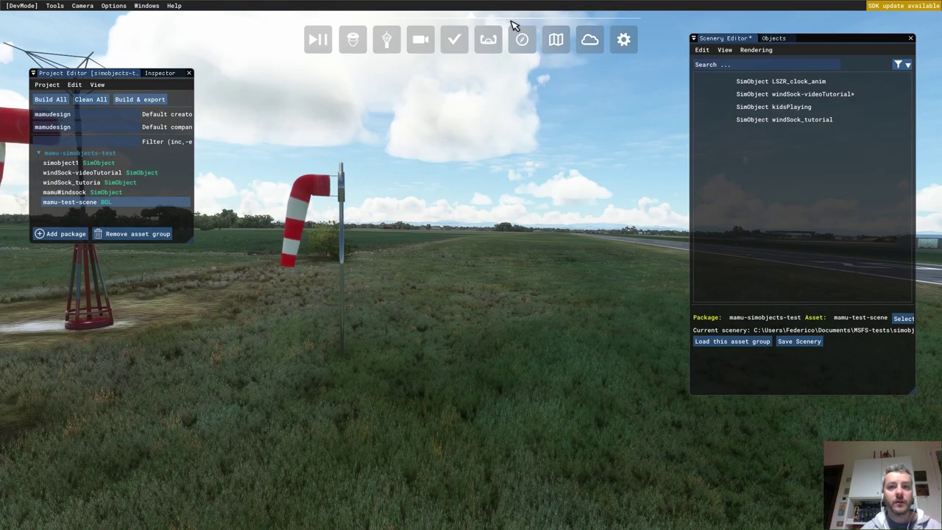
{"action": "left_click", "coordinate": [590, 39]}
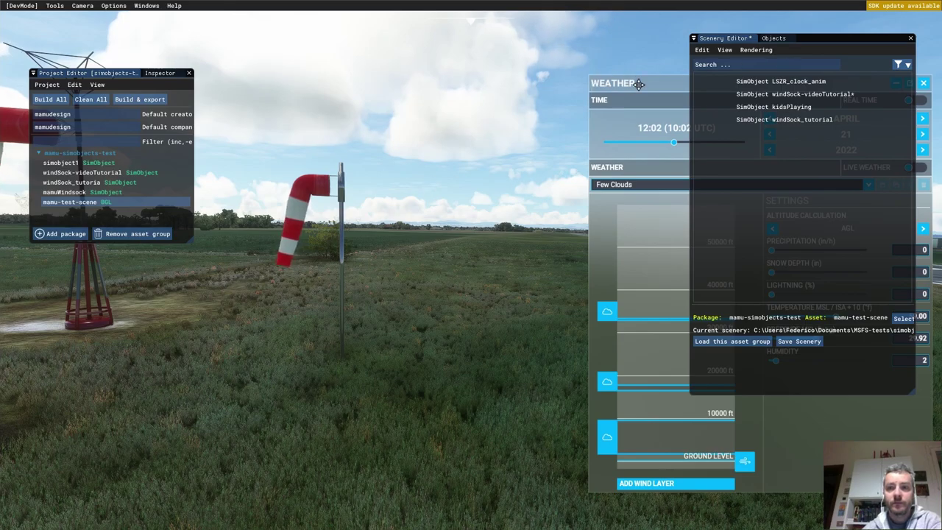
{"action": "left_click_drag", "start_coordinate": [639, 84], "coordinate": [488, 92]}
{"action": "left_click", "coordinate": [595, 468]}
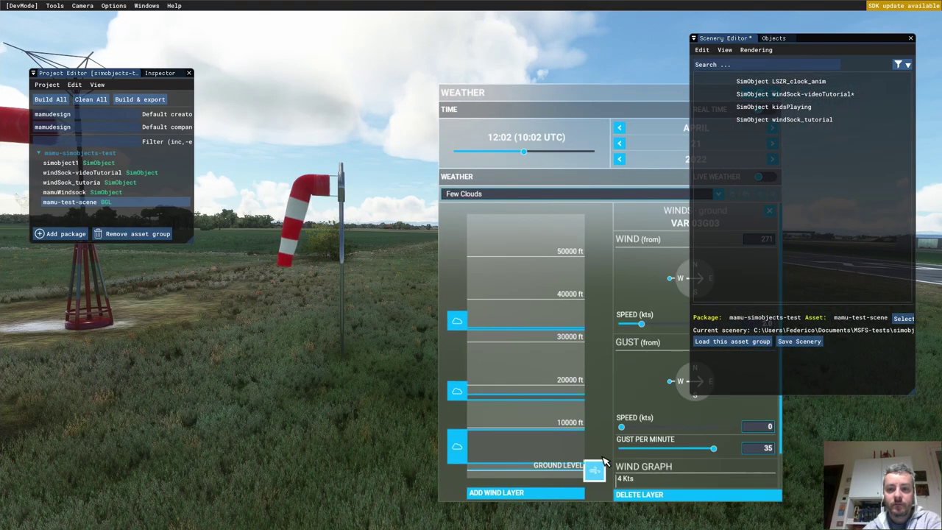
{"action": "left_click", "coordinate": [659, 325]}
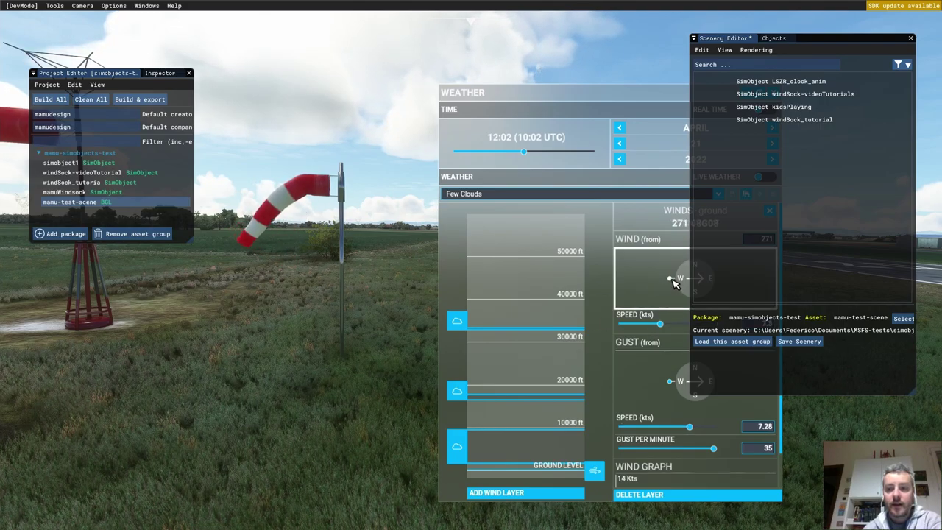
{"action": "left_click_drag", "start_coordinate": [671, 279], "coordinate": [690, 306]}
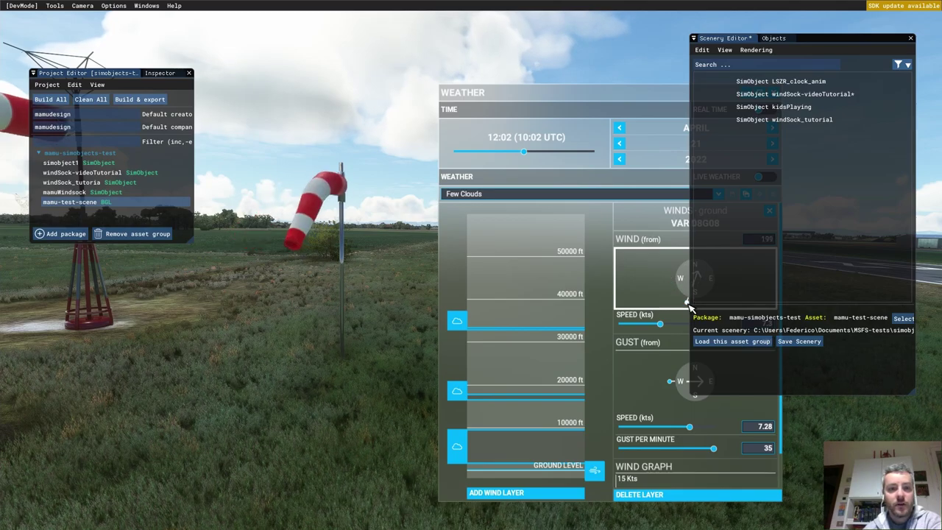
{"action": "left_click_drag", "start_coordinate": [673, 383], "coordinate": [680, 402]}
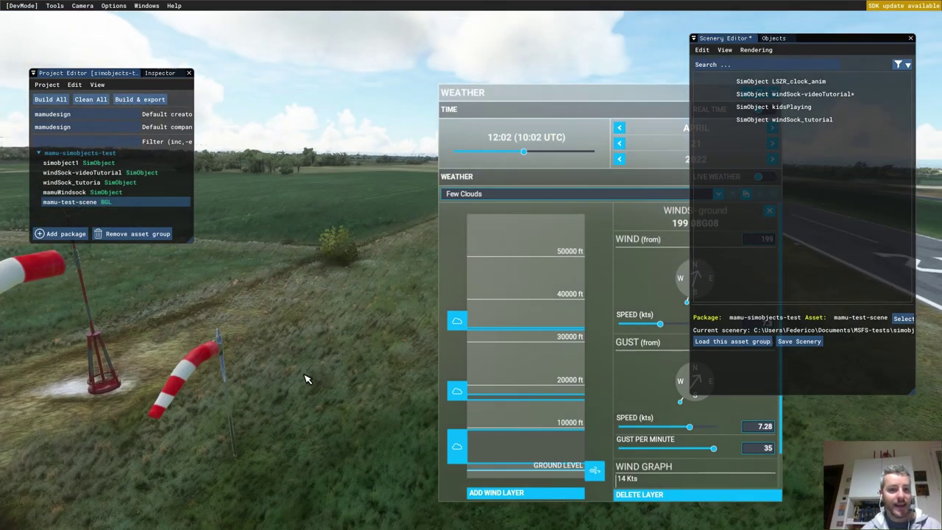
Step: Examine the new windsock's animation from several angles and compare its movement with the large windsock behind it
{"action": "key", "text": "a"}
{"action": "key", "text": "w"}
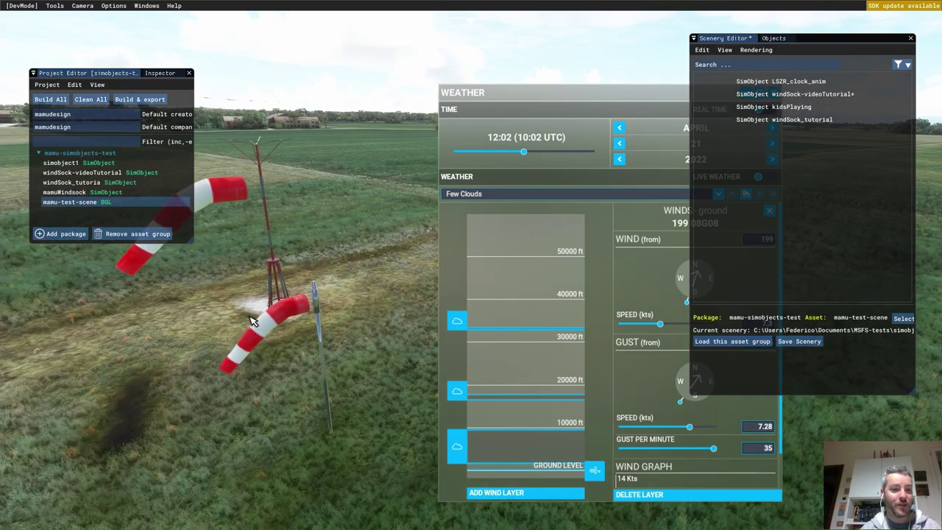
{"action": "mouse_move", "coordinate": [253, 321]}
{"action": "right_mouse_down"}
{"action": "mouse_move", "coordinate": [279, 309]}
{"action": "mouse_move", "coordinate": [253, 303]}
{"action": "right_mouse_up"}
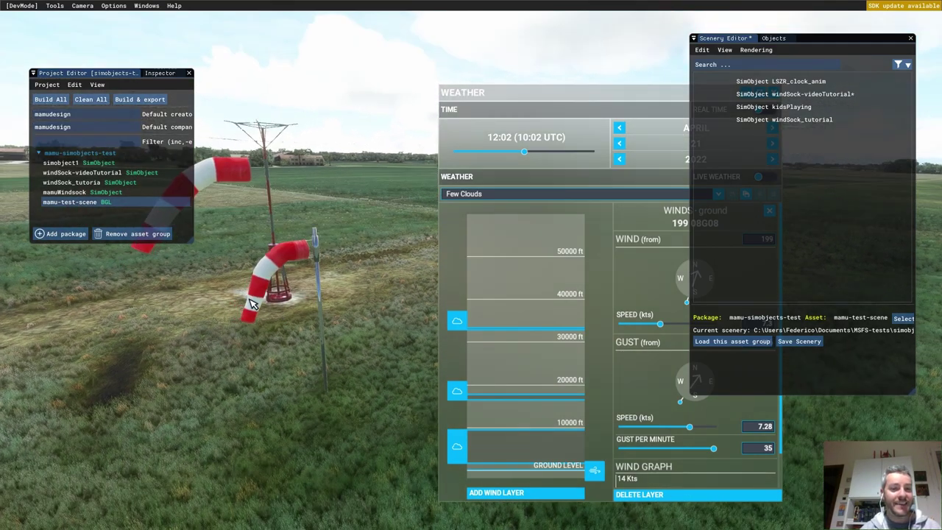
{"action": "right_click_drag", "start_coordinate": [315, 267], "coordinate": [341, 222]}
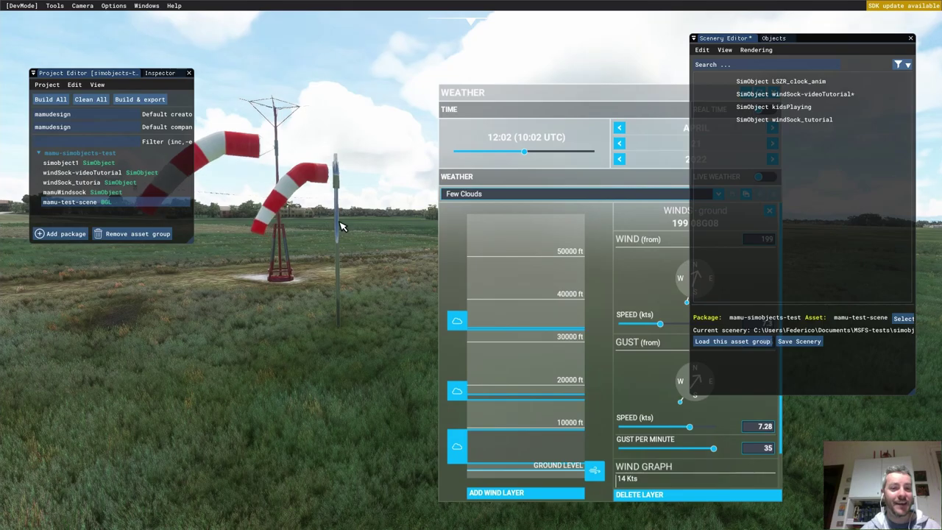
{"action": "key", "text": "w"}
{"action": "right_click_drag", "start_coordinate": [344, 273], "coordinate": [322, 257]}
{"action": "key", "text": "a"}
{"action": "key", "text": "s"}
{"action": "key", "text": "d"}
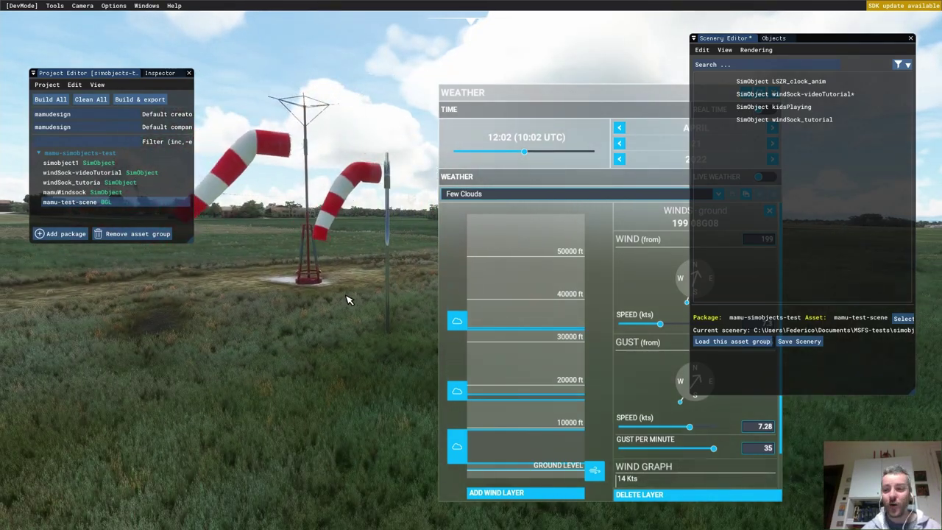
{"action": "right_click_drag", "start_coordinate": [326, 330], "coordinate": [316, 332]}
{"action": "key", "text": "r"}
{"action": "key", "text": "d"}
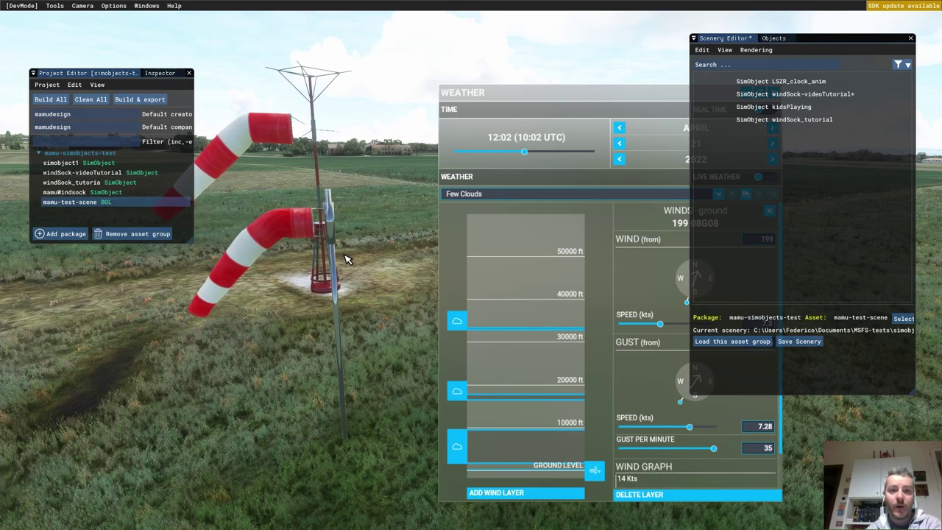
Step: Raise the ground wind layer's speed to about 33.9 kts to test the windsock in strong wind
{"action": "scroll", "coordinate": [346, 261], "scroll_direction": "up", "scroll_amount": 1}
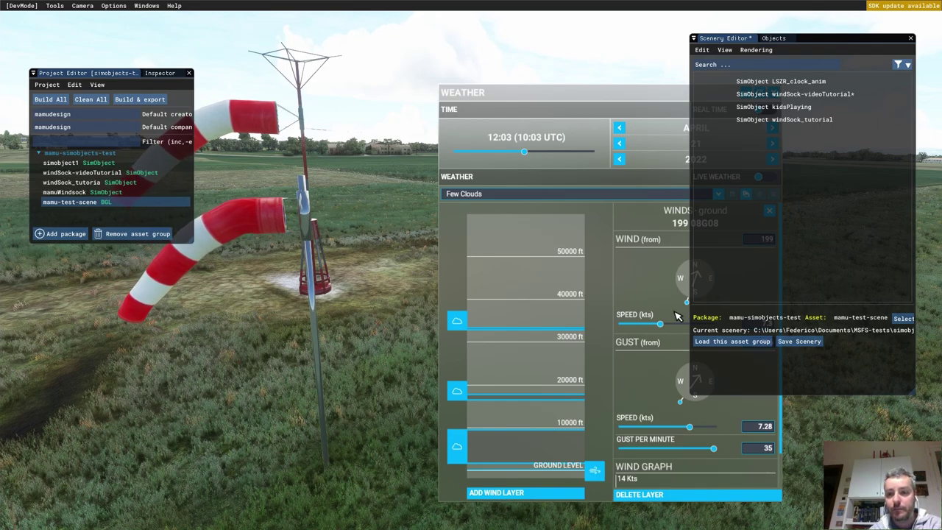
{"action": "left_click_drag", "start_coordinate": [662, 325], "coordinate": [687, 324]}
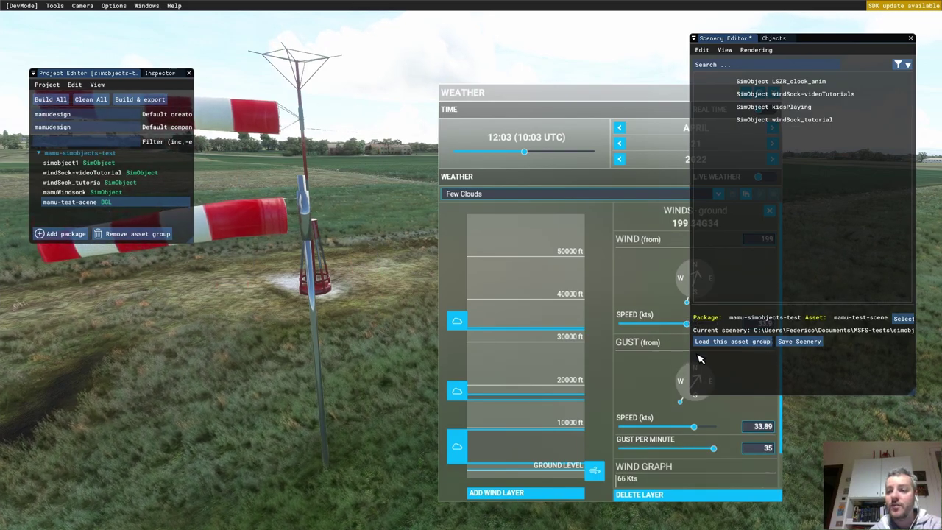